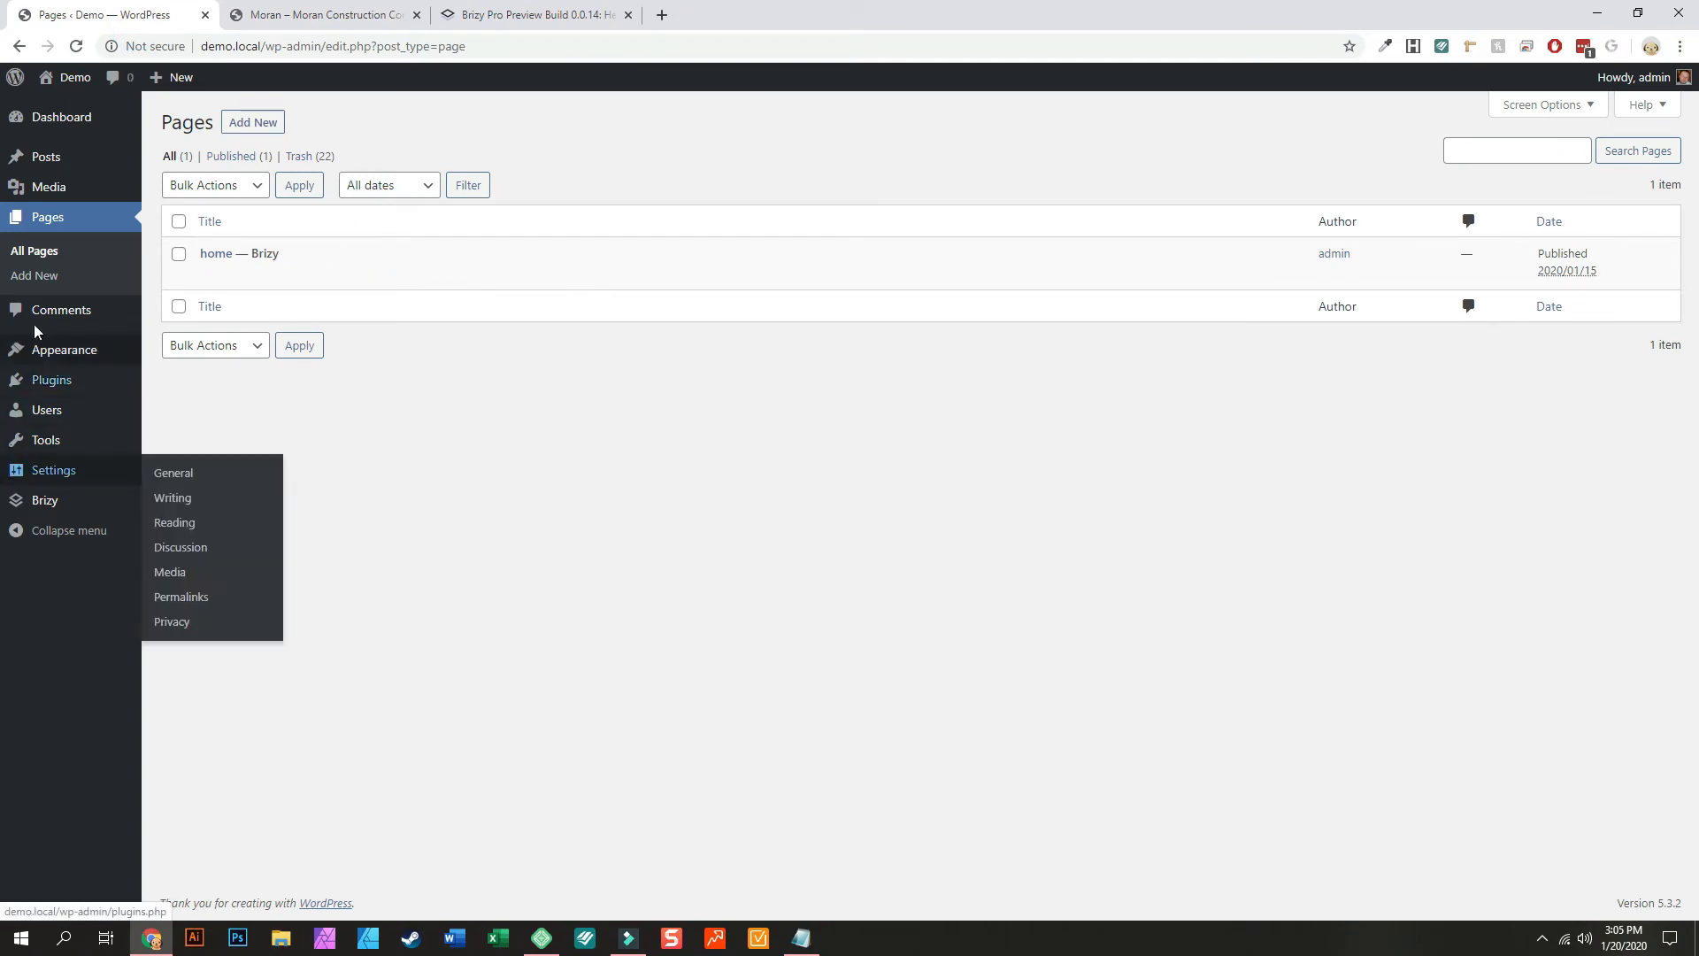
Step: Open the Header template for editing with Brizy from the Brizy templates list
mouse_move(125, 502)
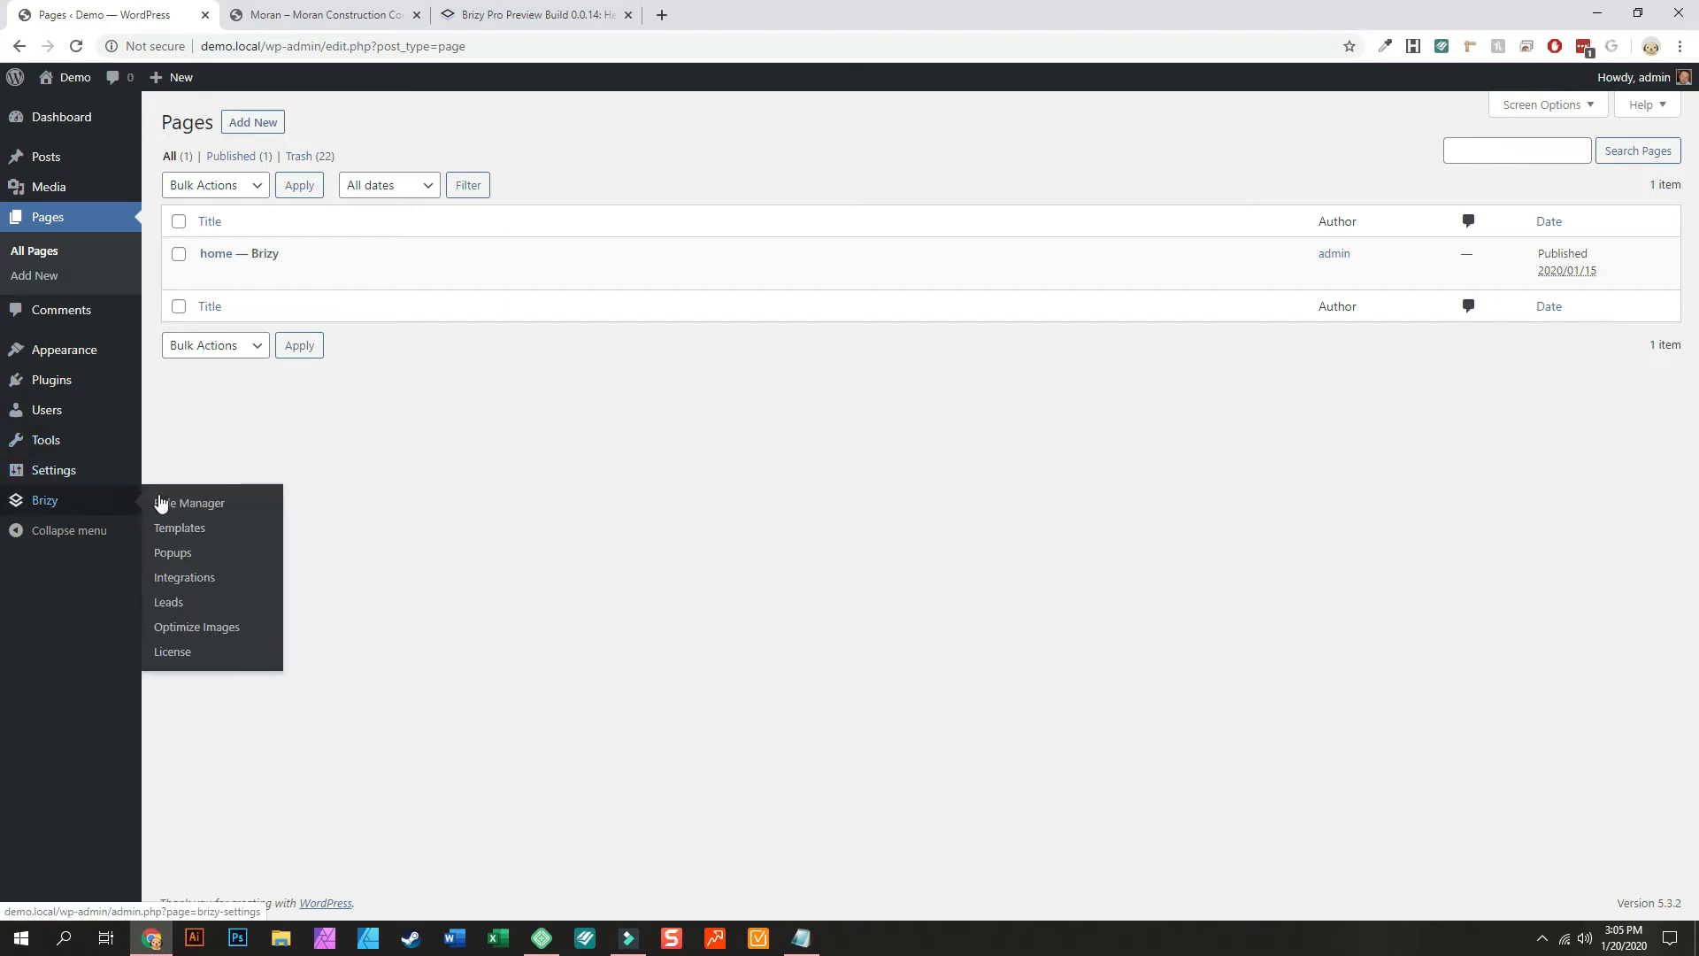
click(181, 528)
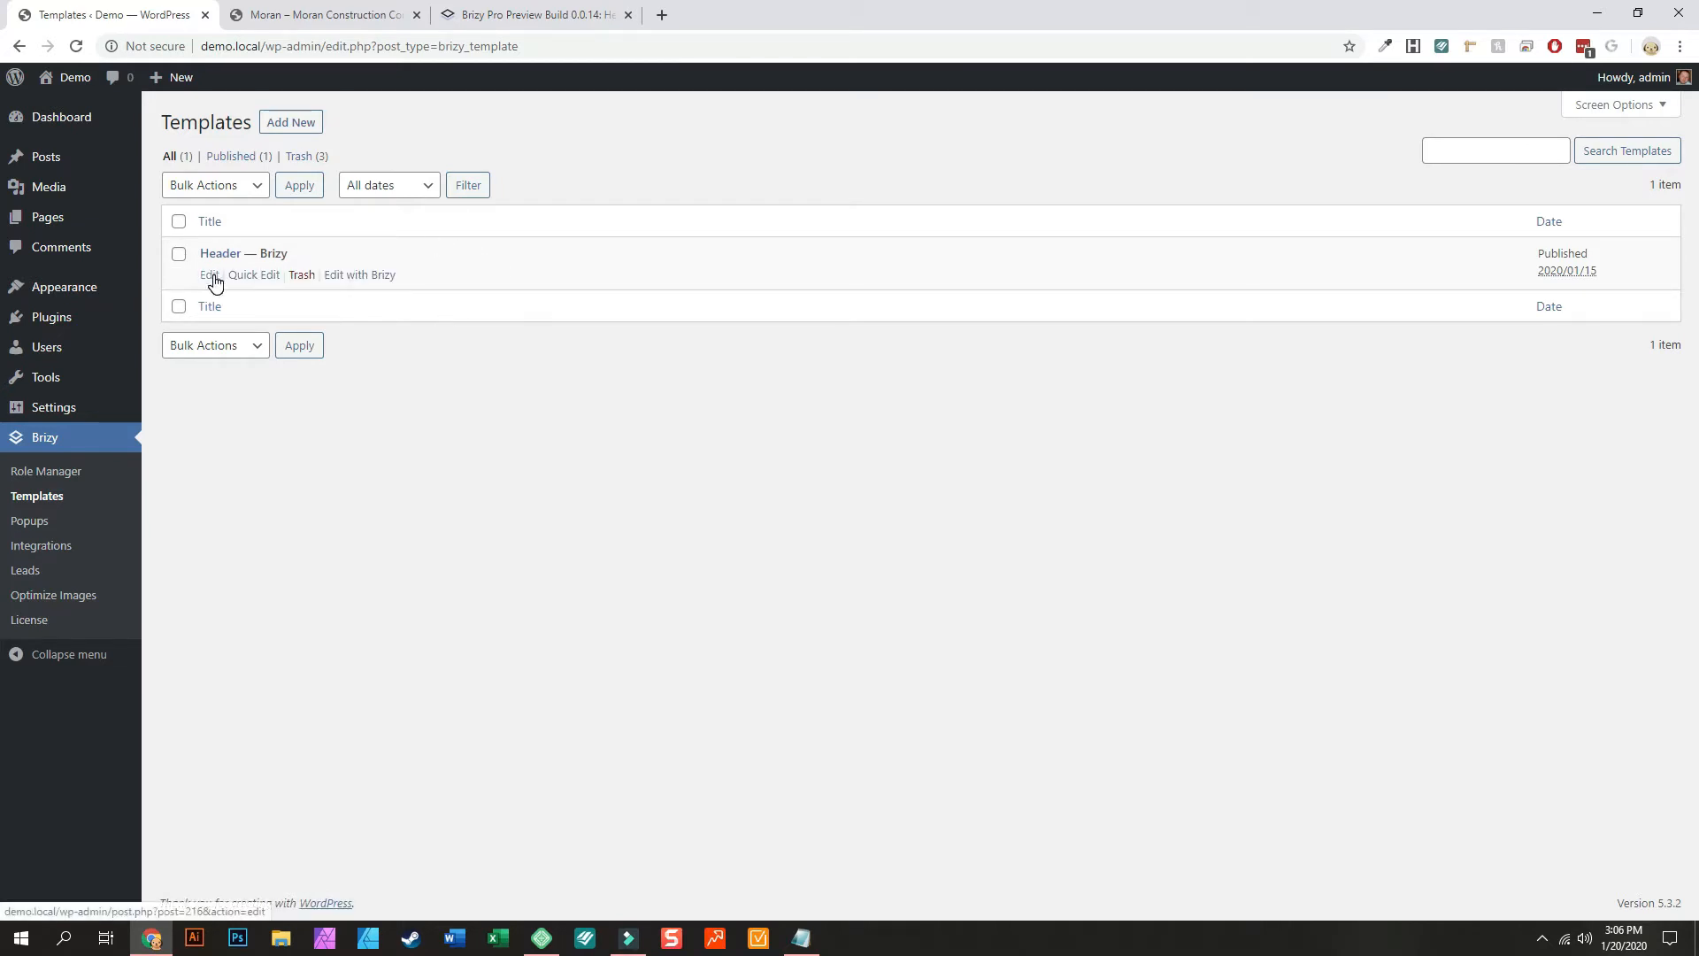
click(348, 277)
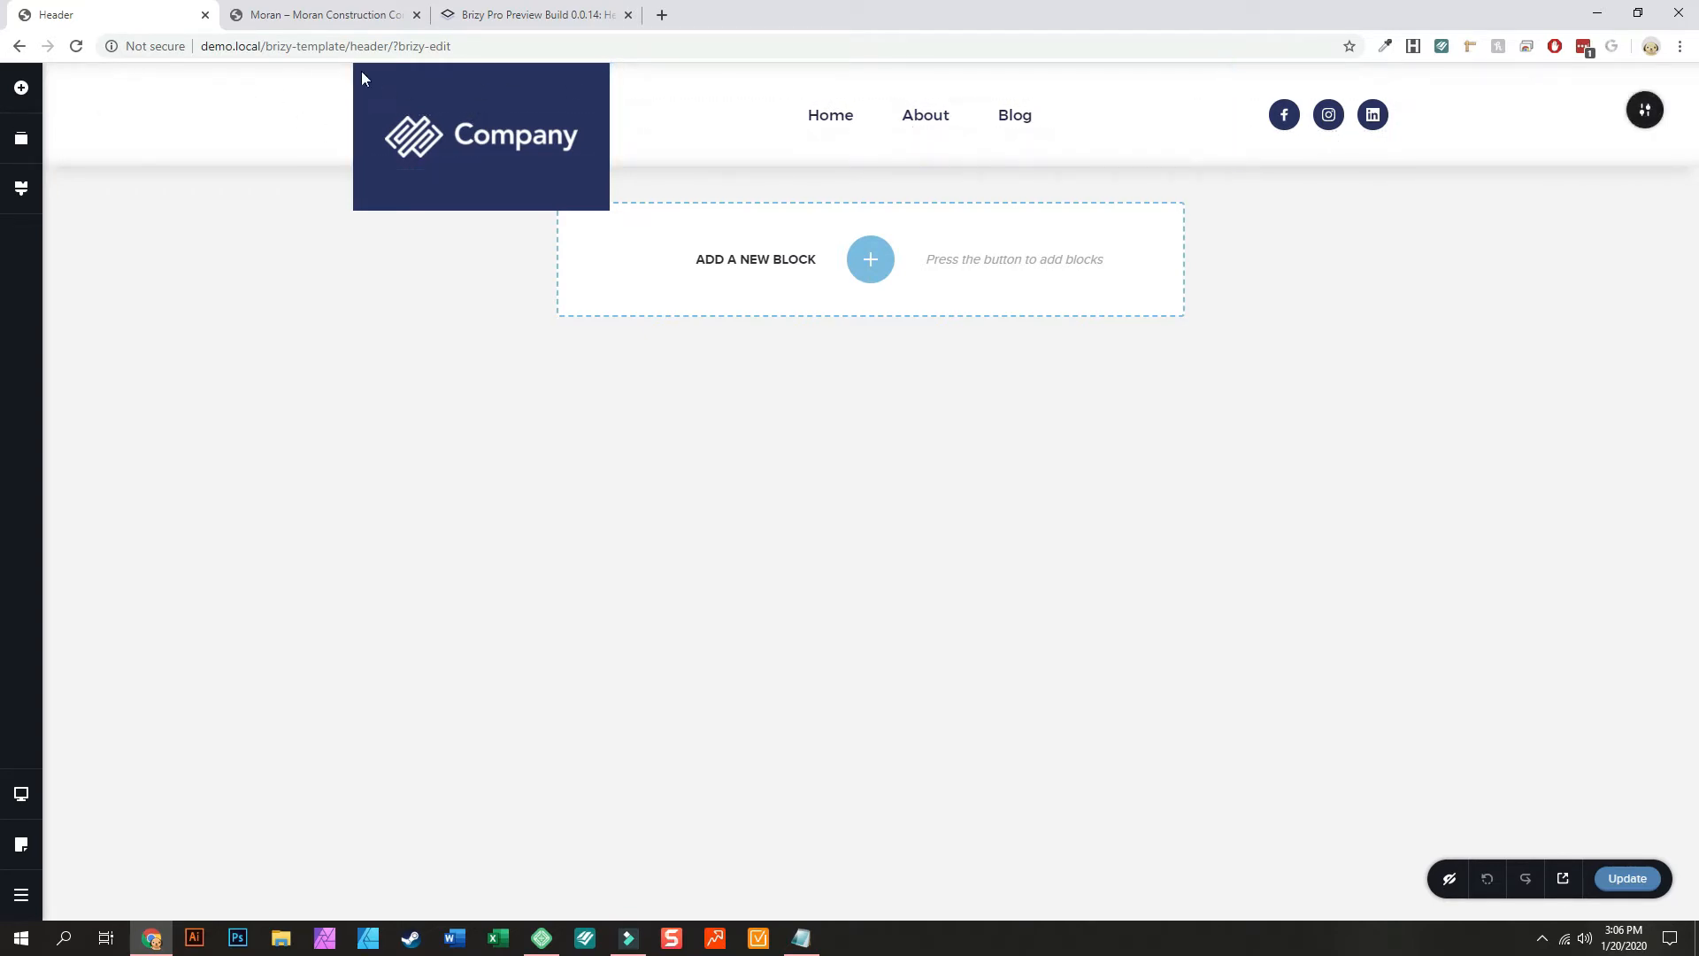
Step: Read the caveat section of the Brizy headers and footers article, including the tip about global header blocks
click(575, 7)
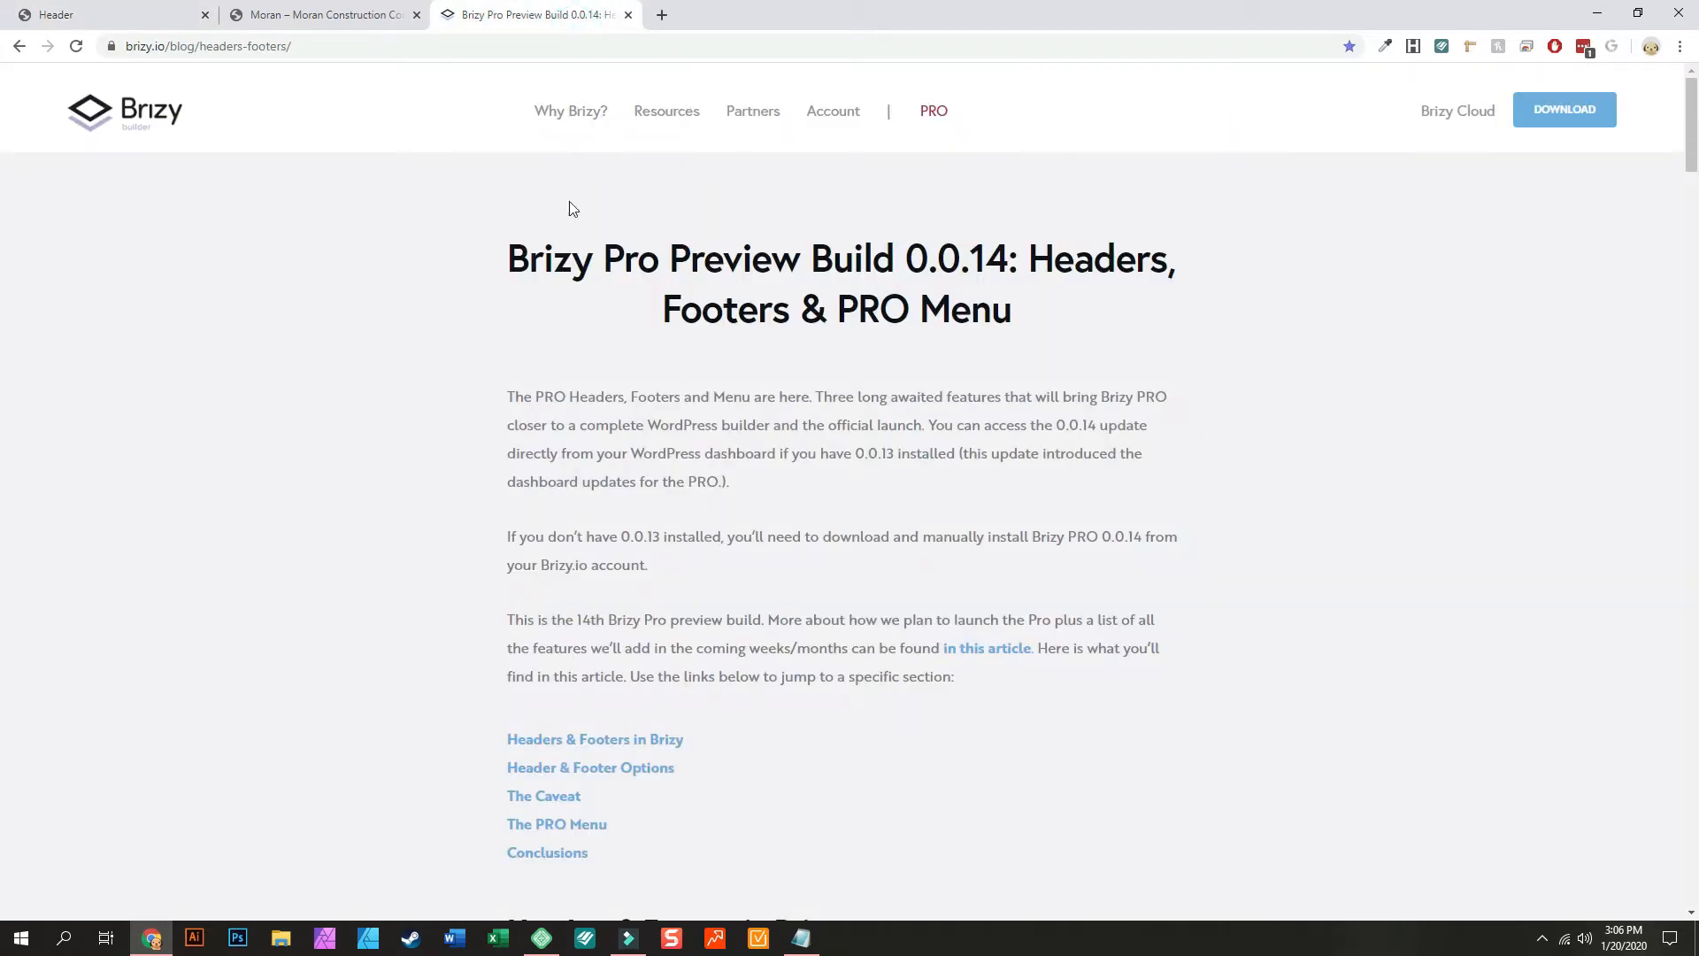
drag(525, 254, 1180, 309)
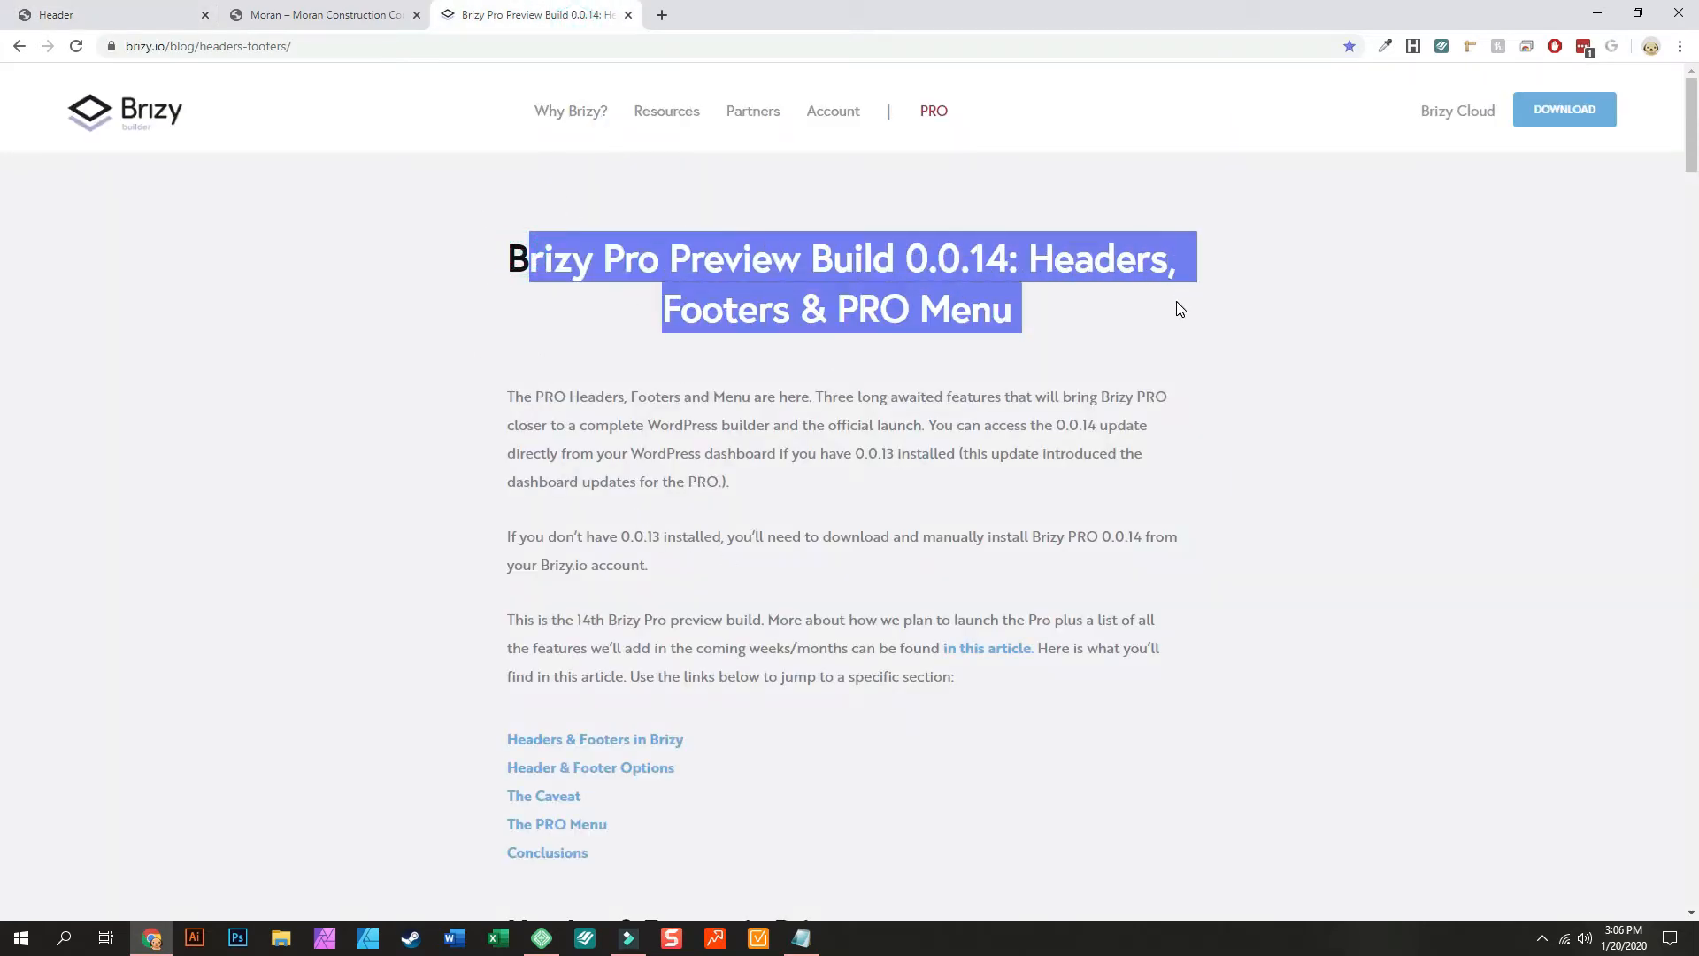
scroll(846, 493, down, 5)
click(533, 364)
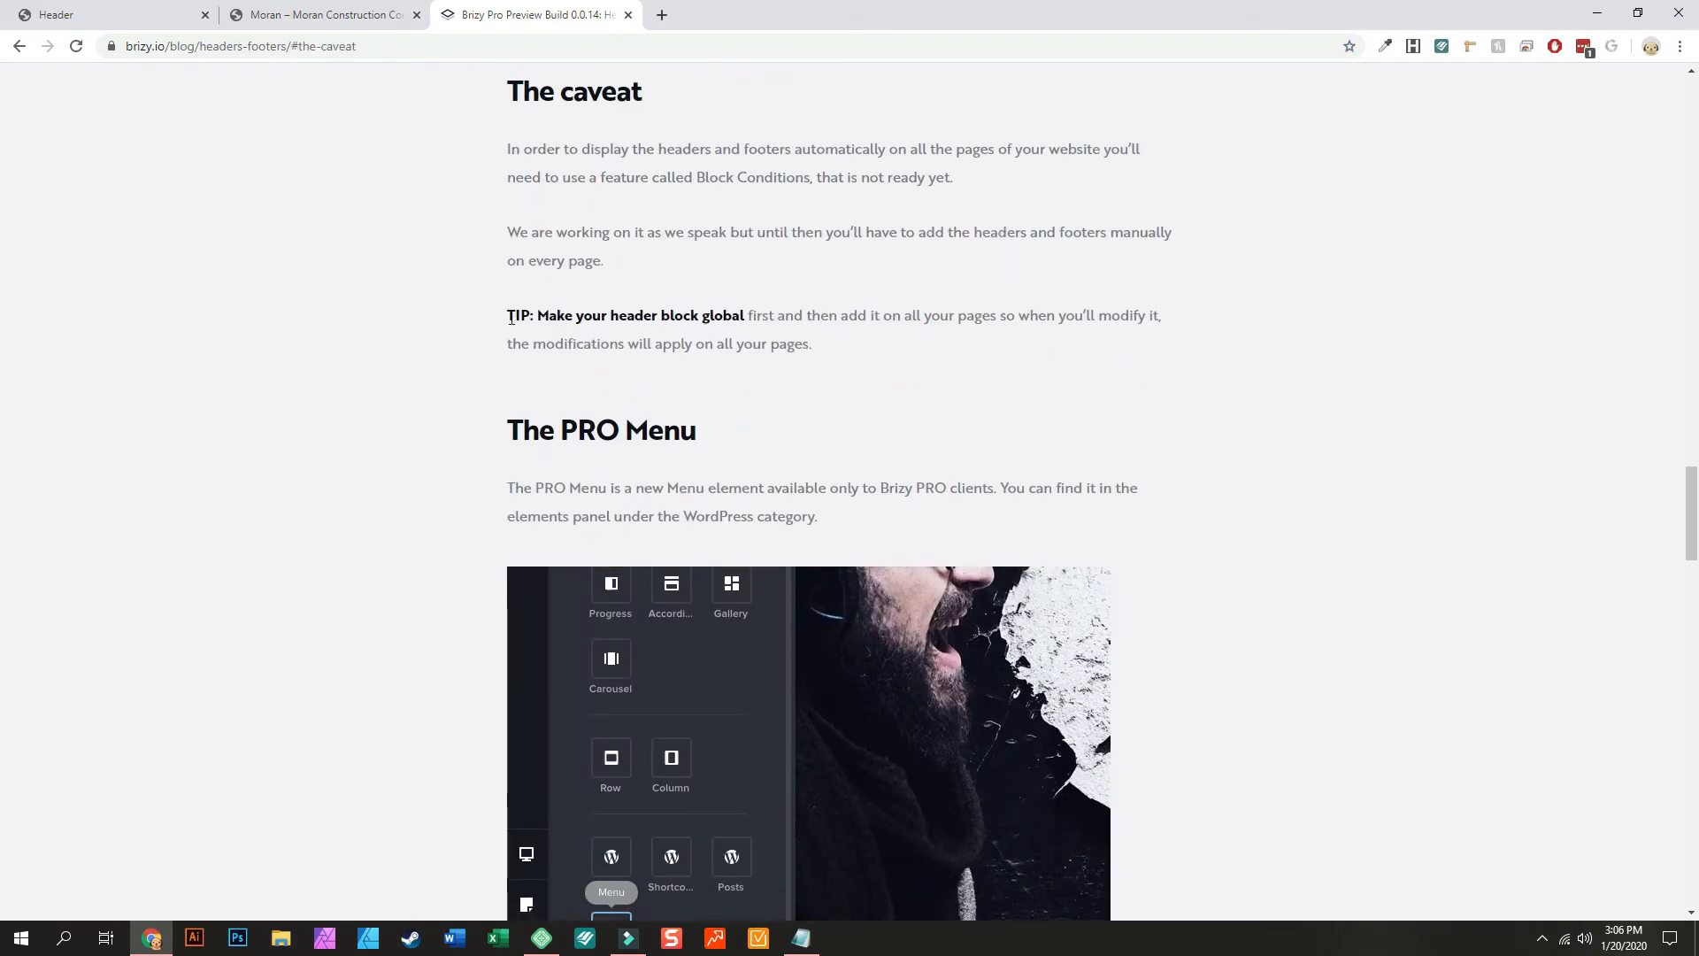
drag(500, 309, 876, 341)
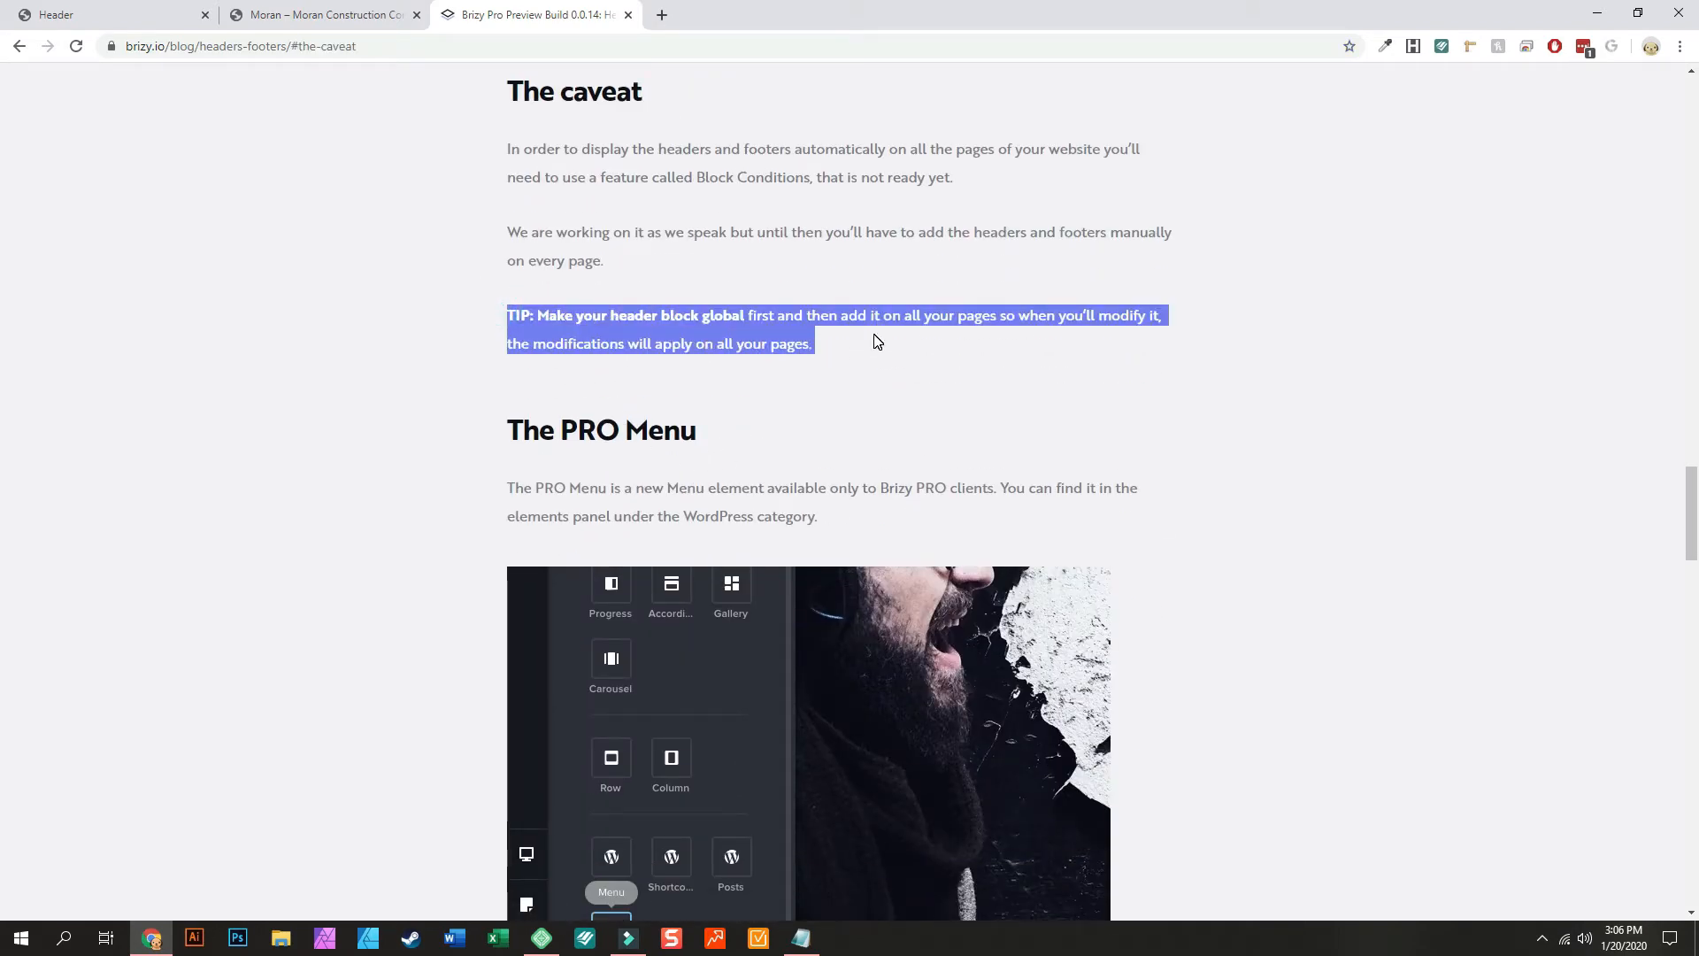
click(677, 334)
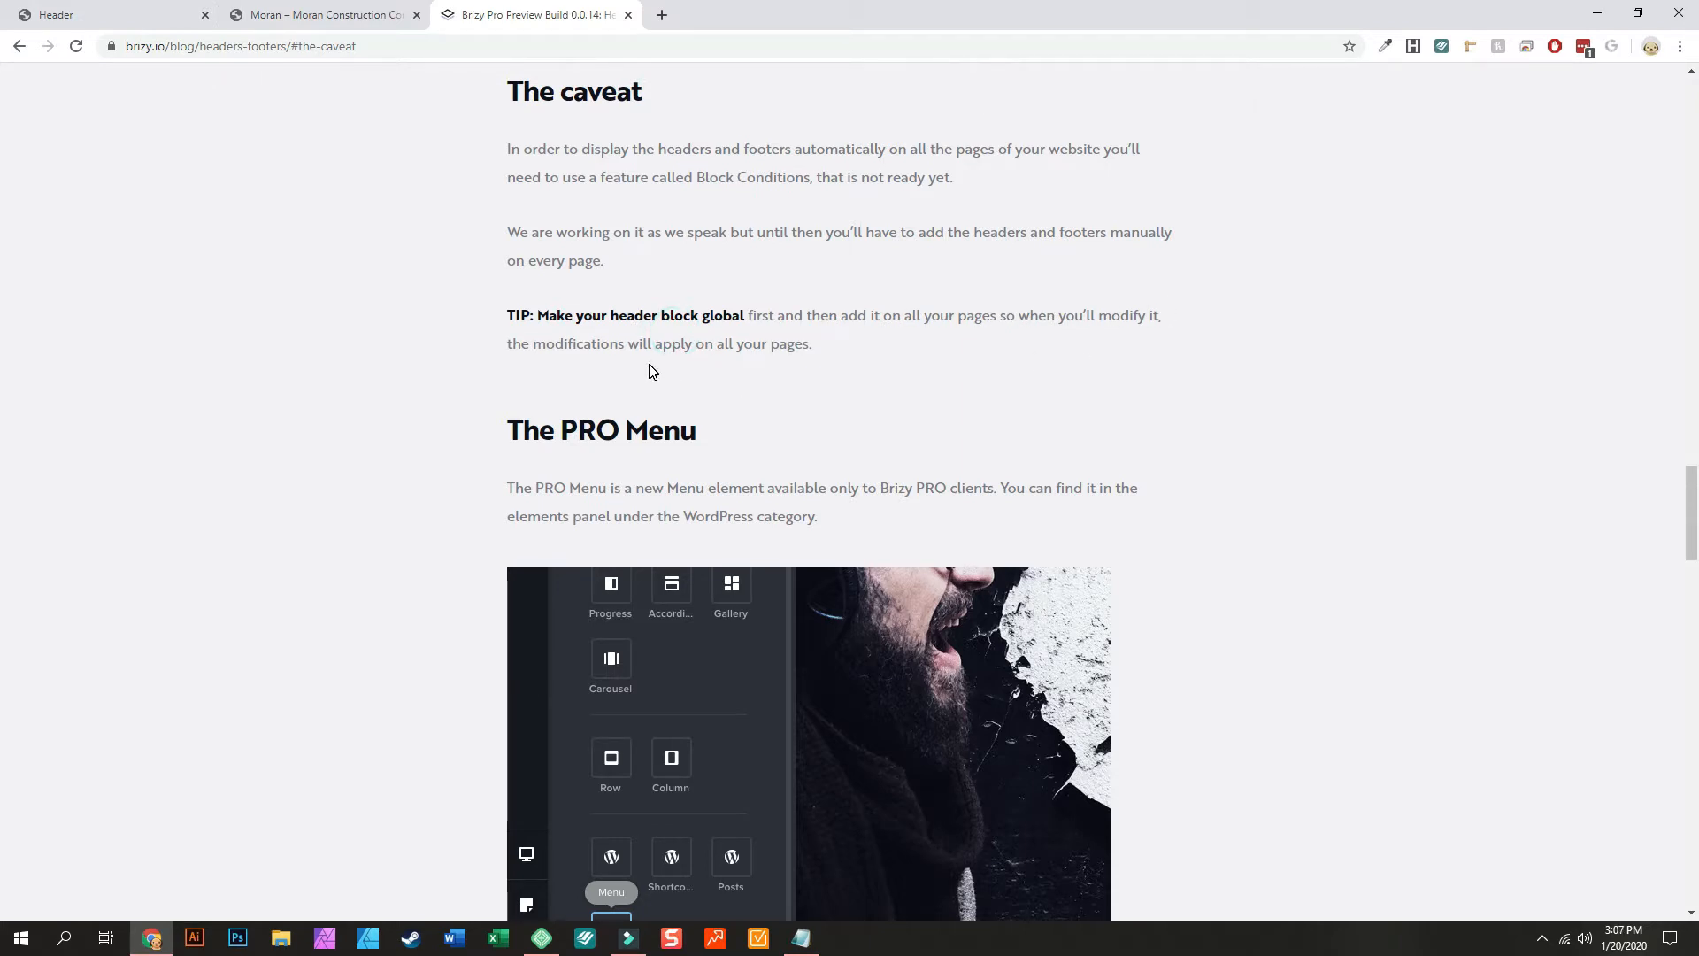
Step: Return to the Header template and add the "Decorate For Less With Art Posters" block from the block library beneath the header
click(150, 15)
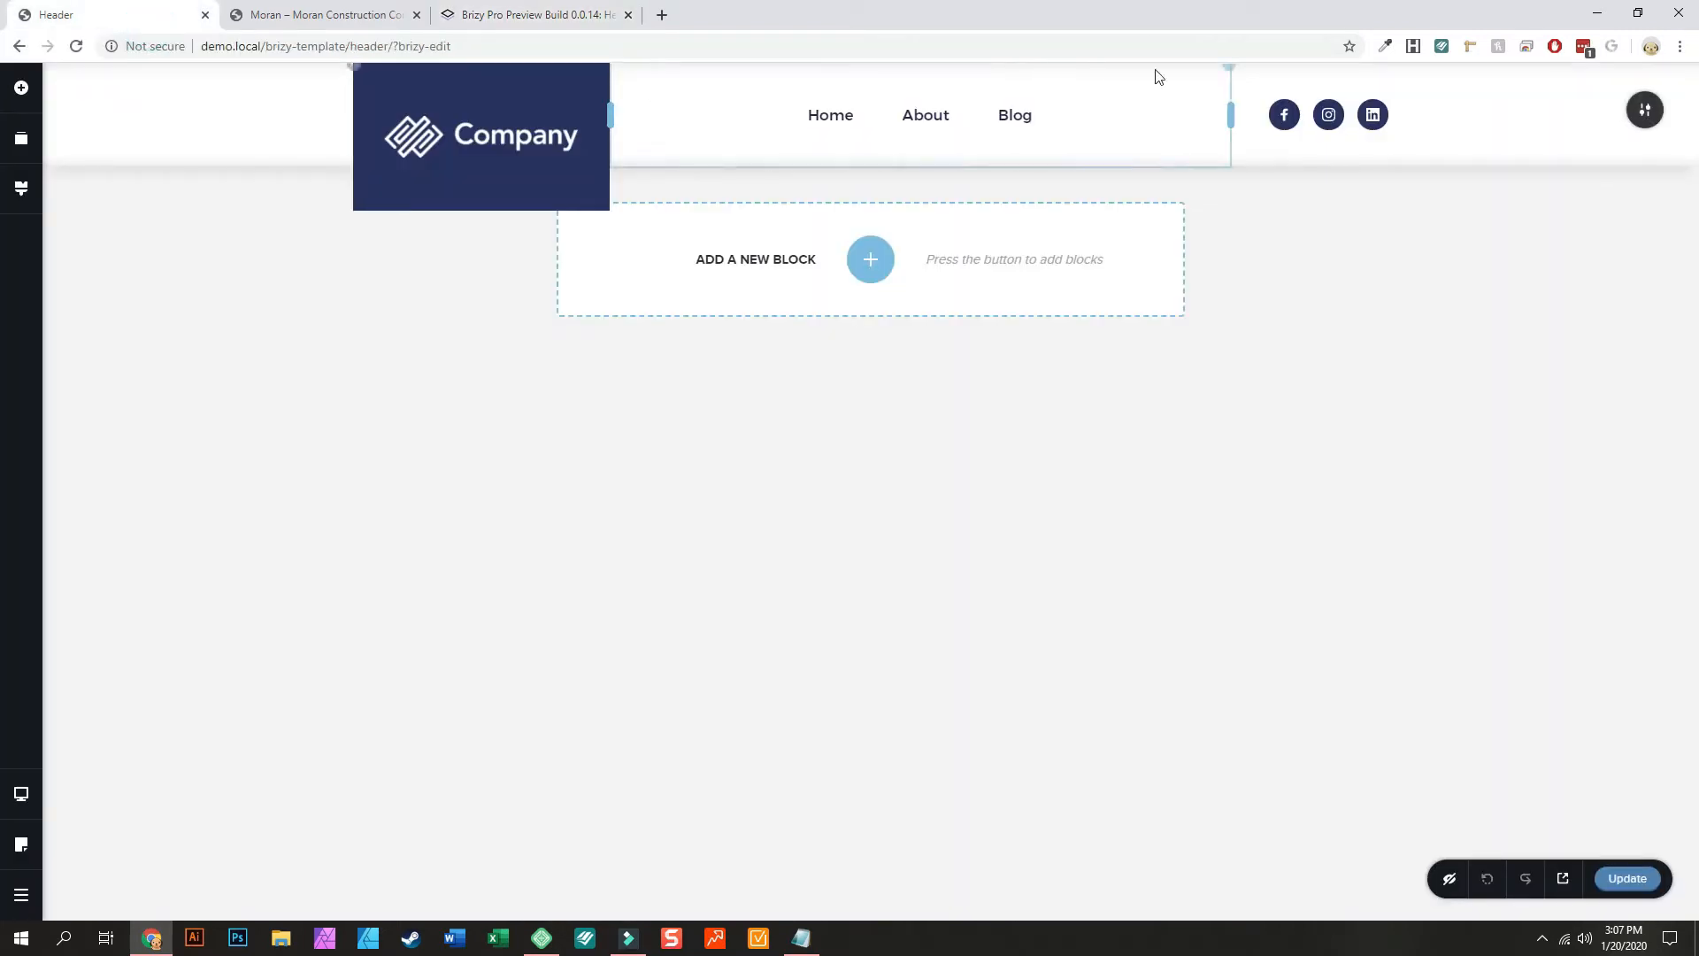
click(1639, 106)
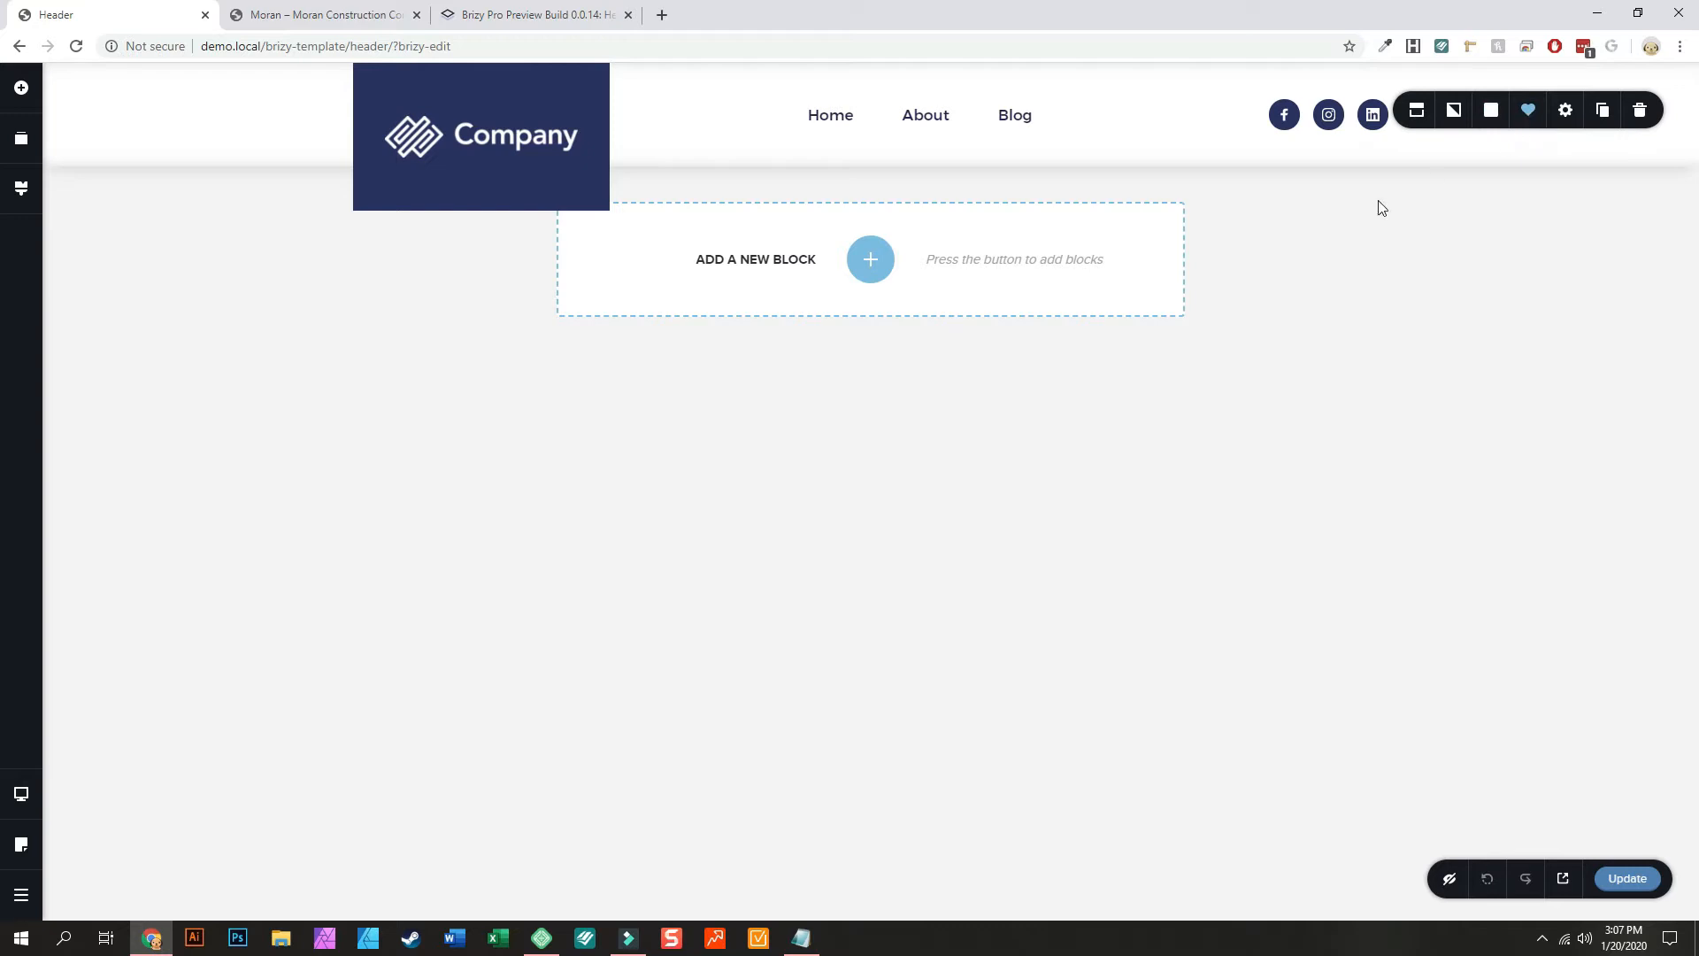
click(887, 272)
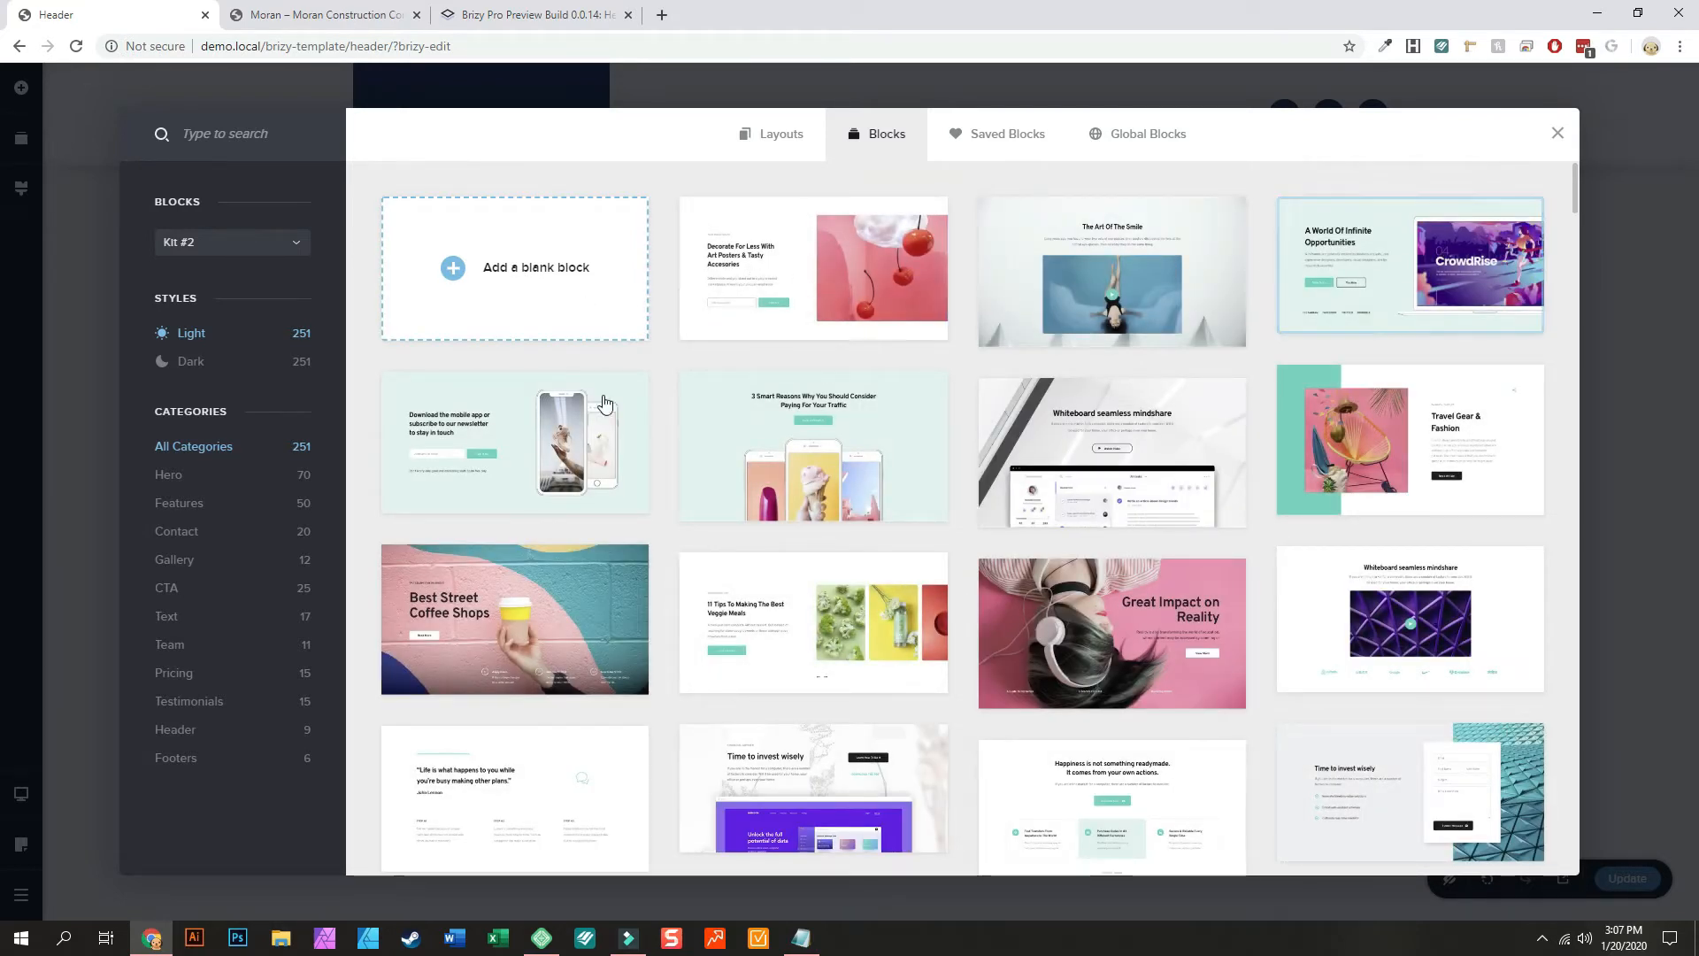
click(766, 260)
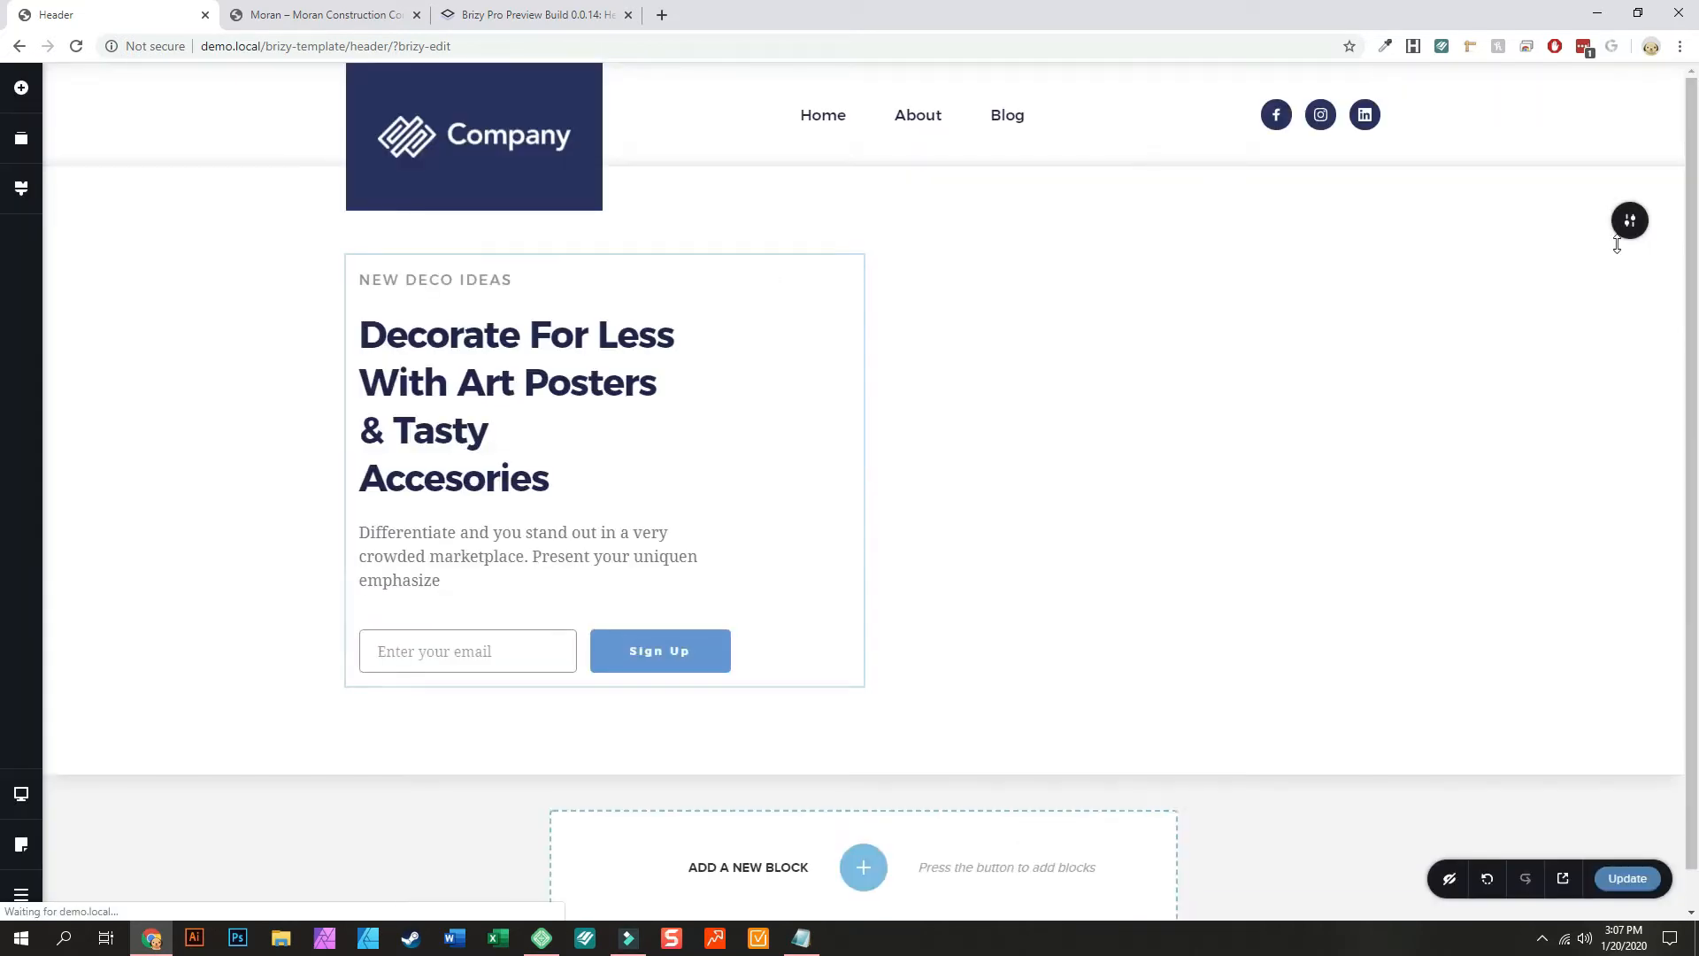
Step: Compare the block settings of the added content block with those of the header block, including the Make it Global option
click(1639, 229)
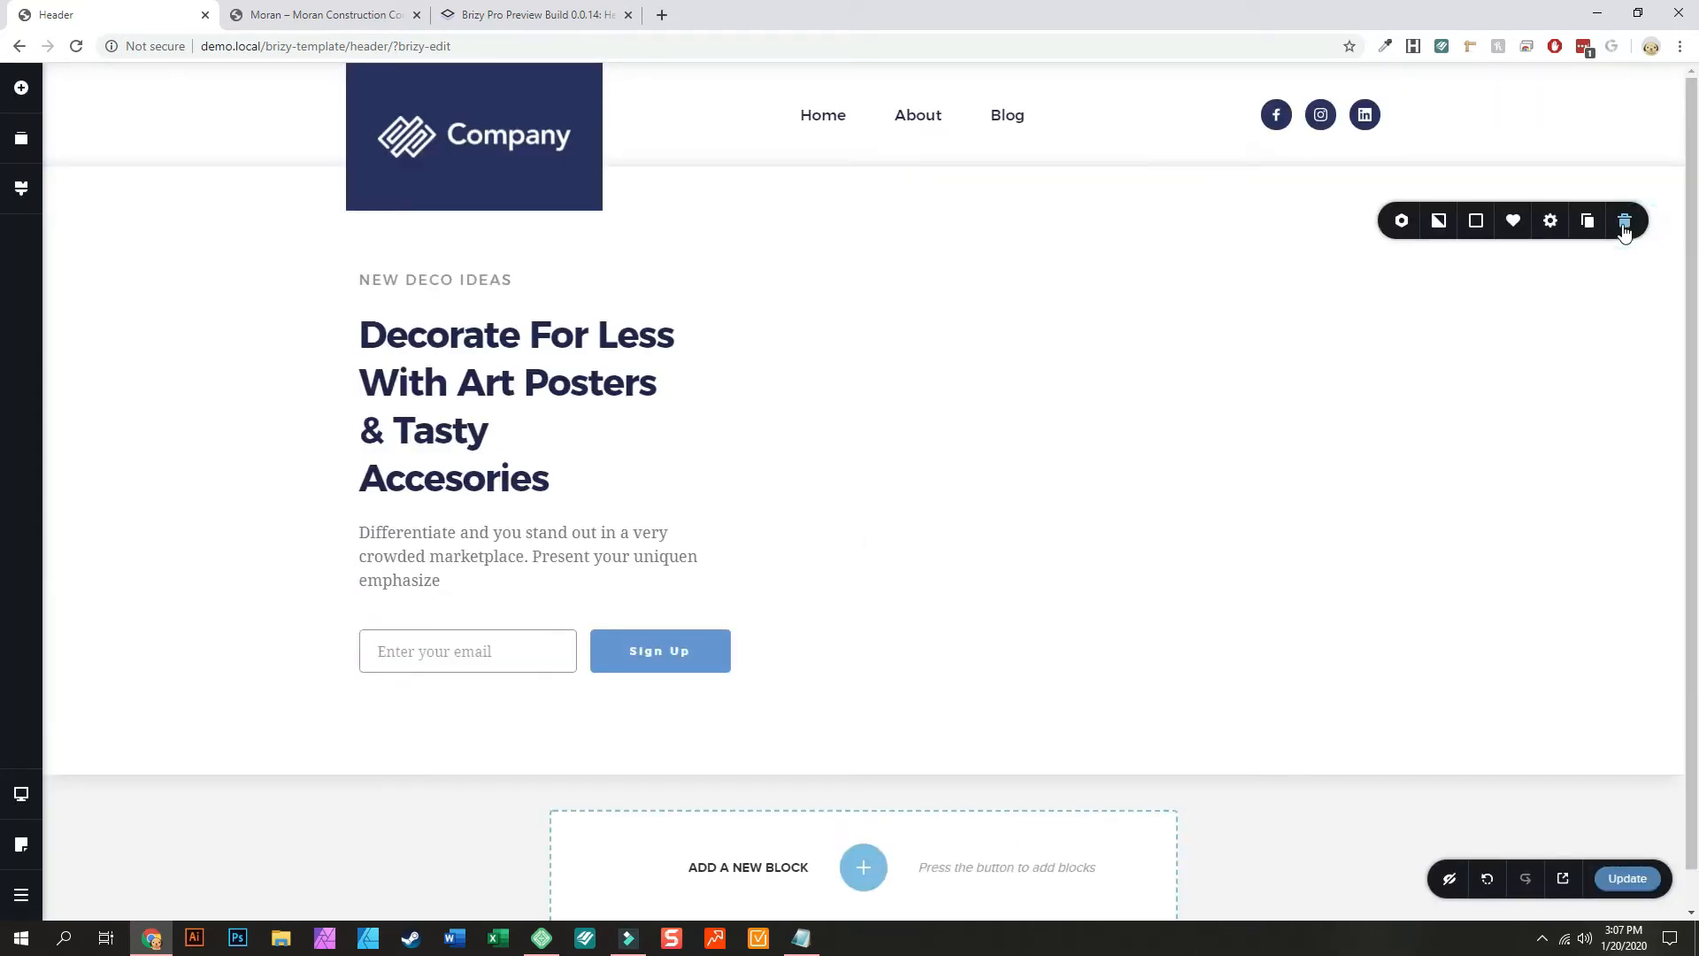
click(1396, 225)
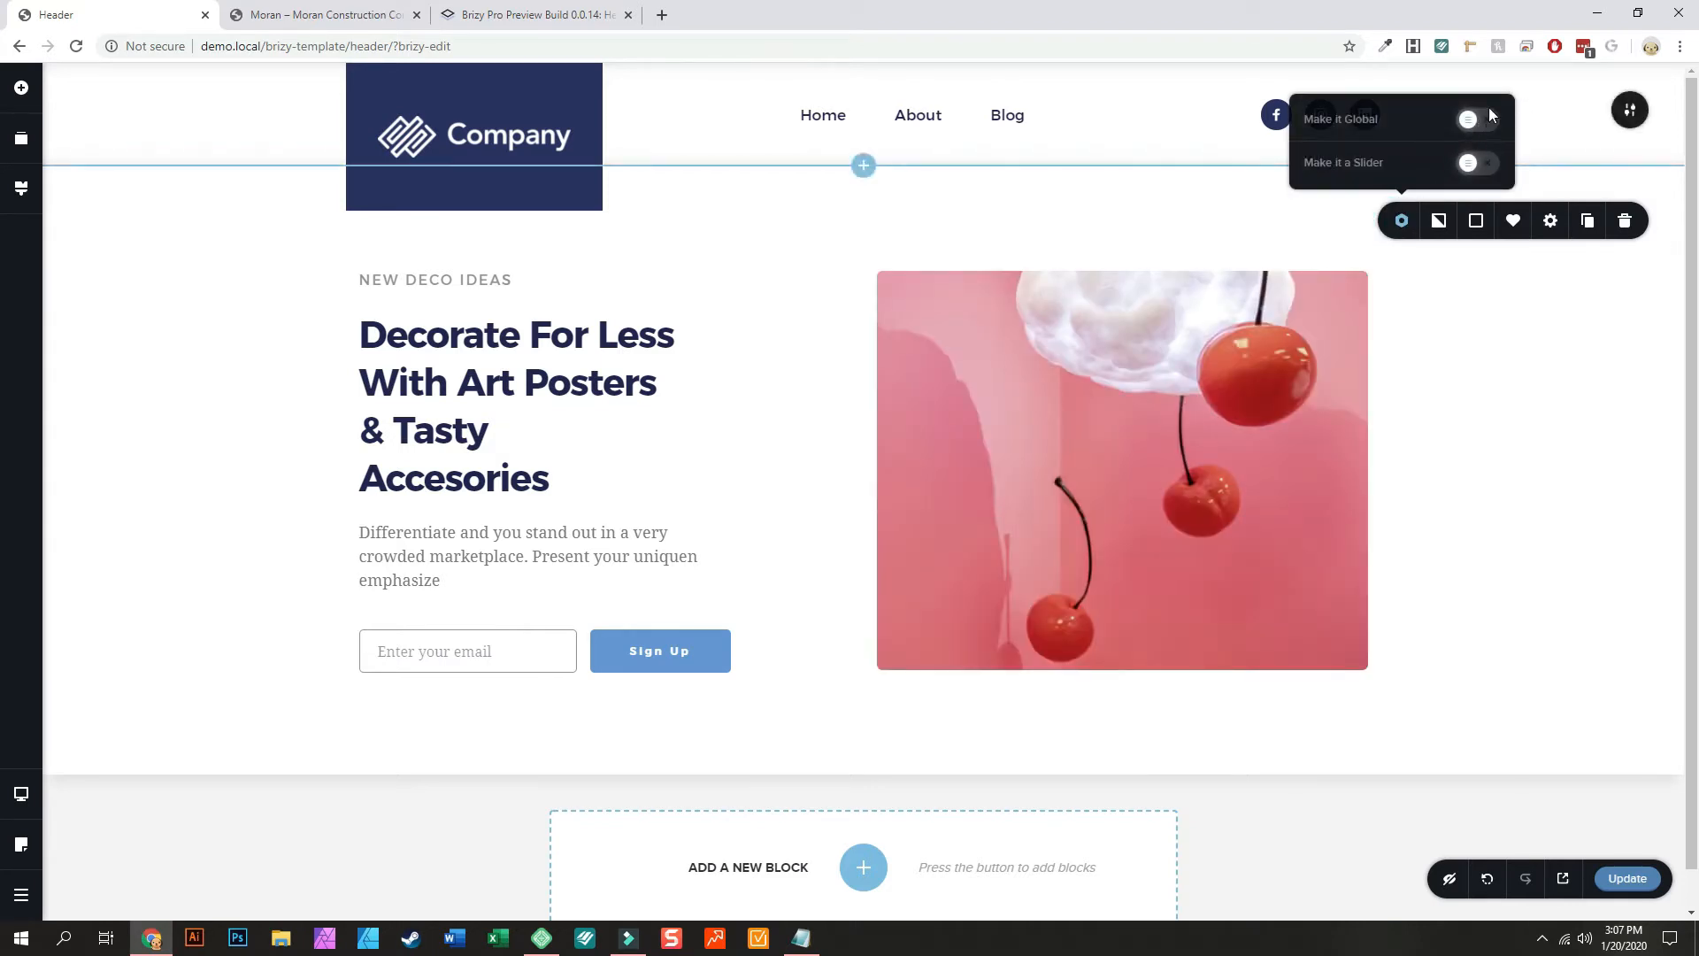
click(1475, 305)
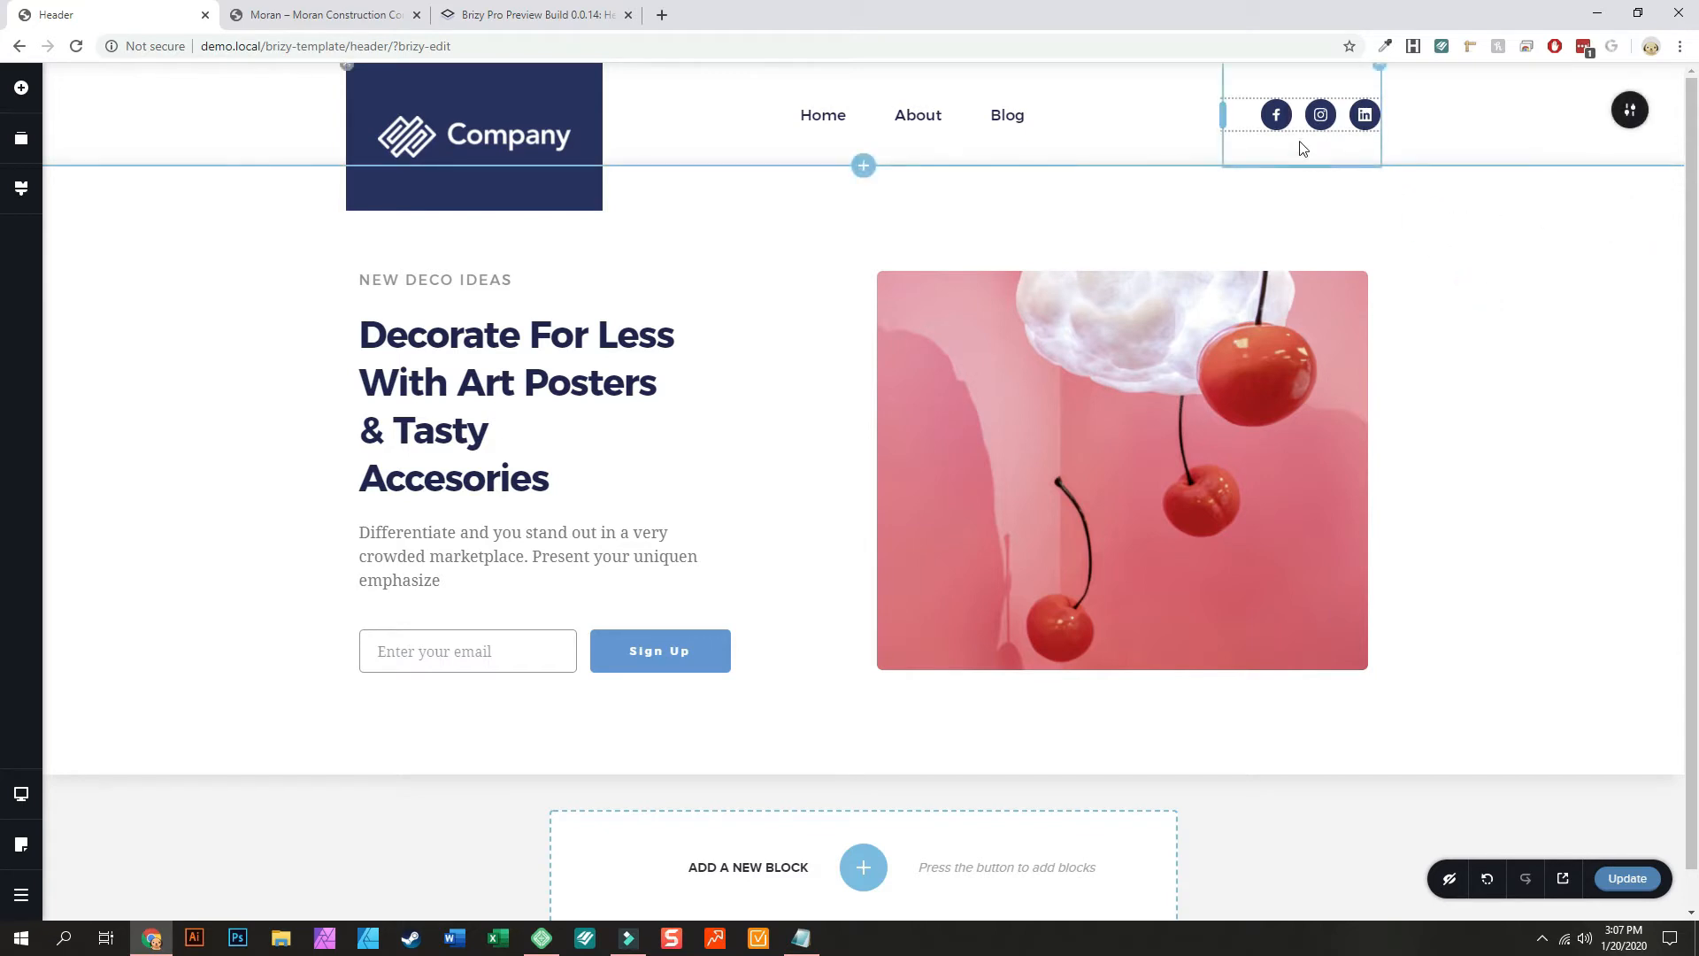
mouse_move(1627, 107)
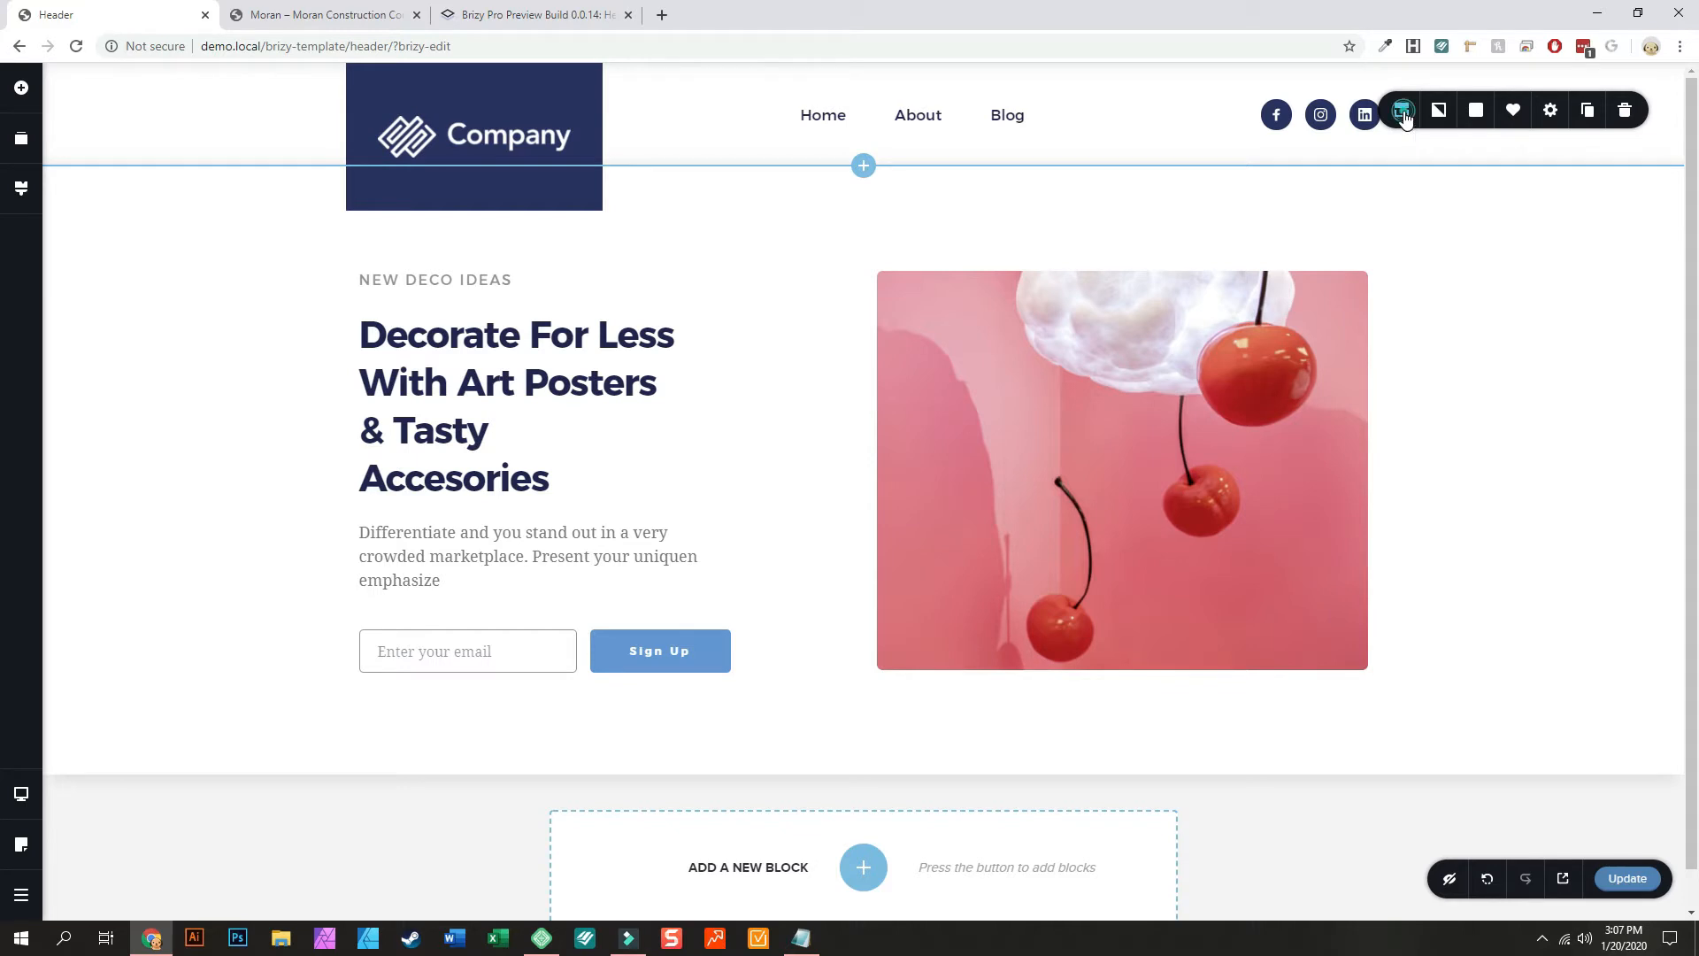
click(1404, 114)
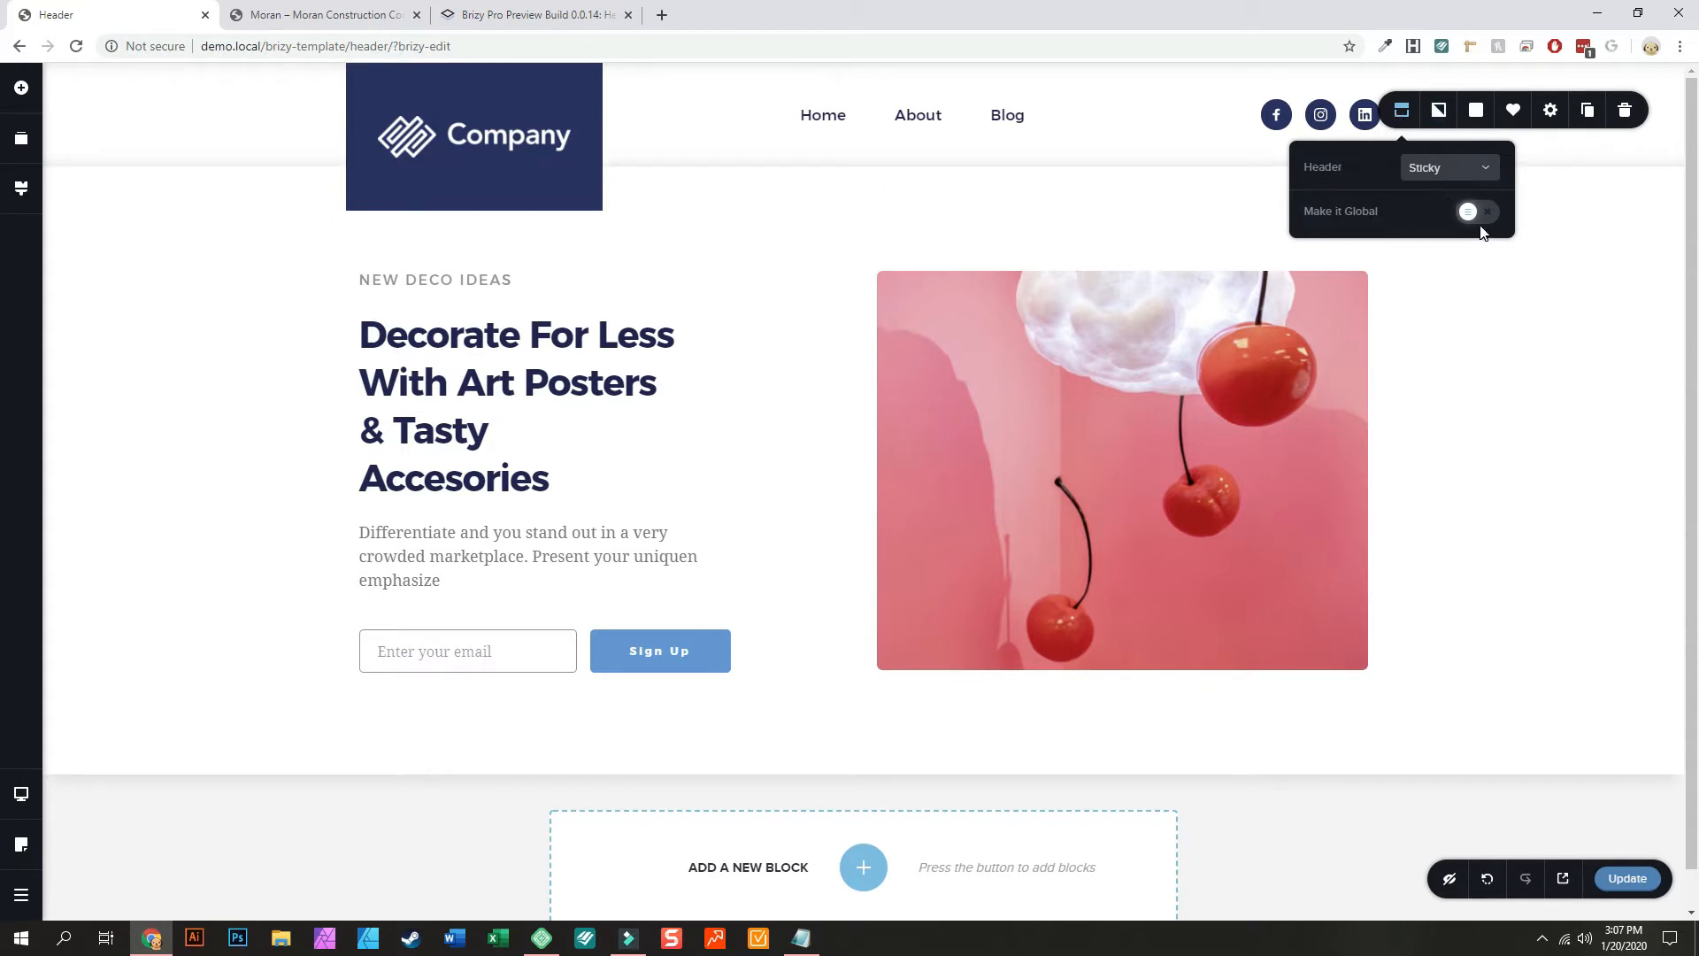
Step: Delete the "Decorate For Less" block from beneath the header
click(1447, 291)
click(1622, 225)
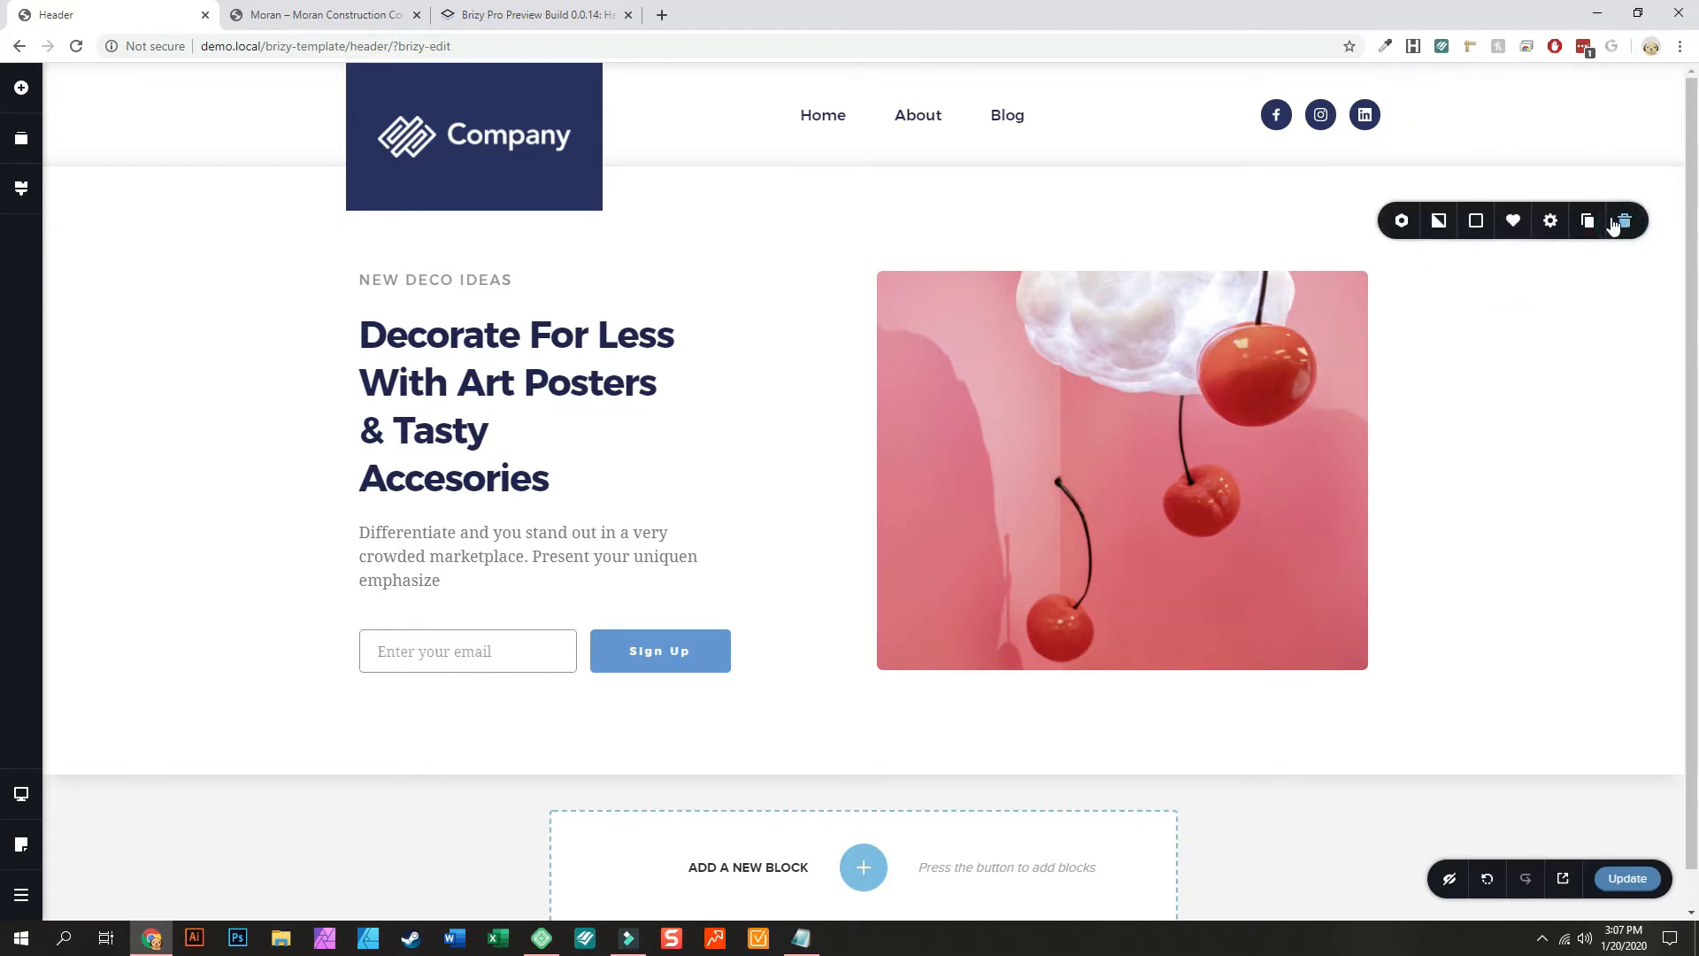
click(1625, 221)
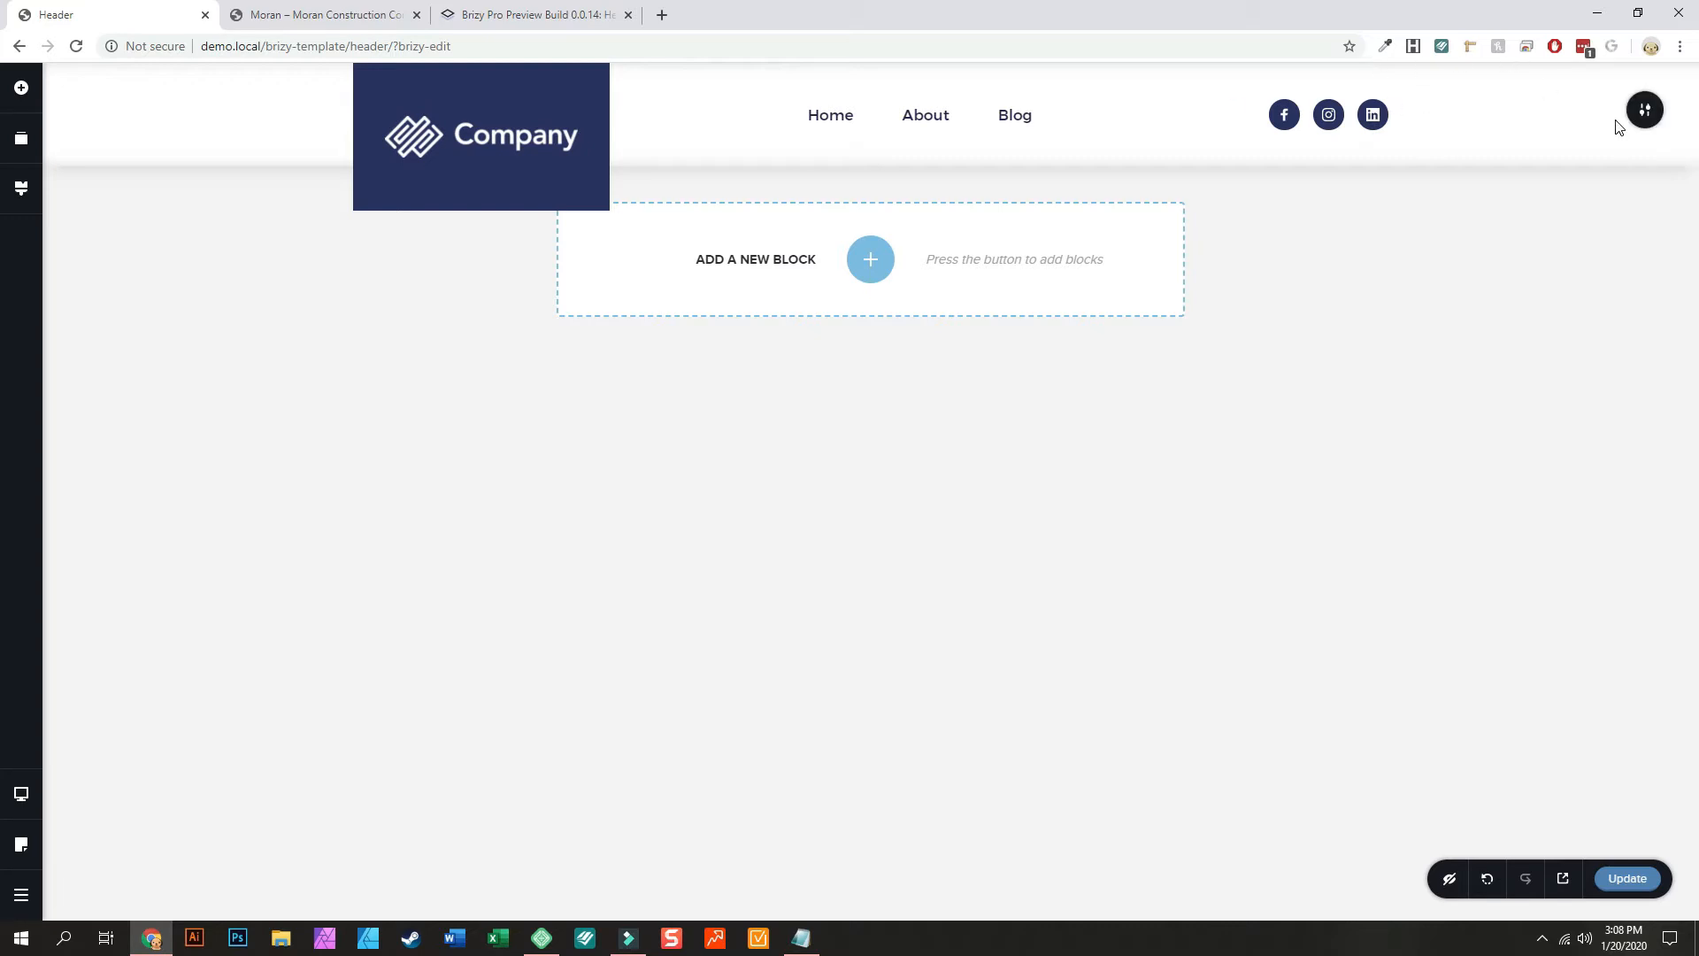
Step: Make the header block global and update the Header template
click(1643, 112)
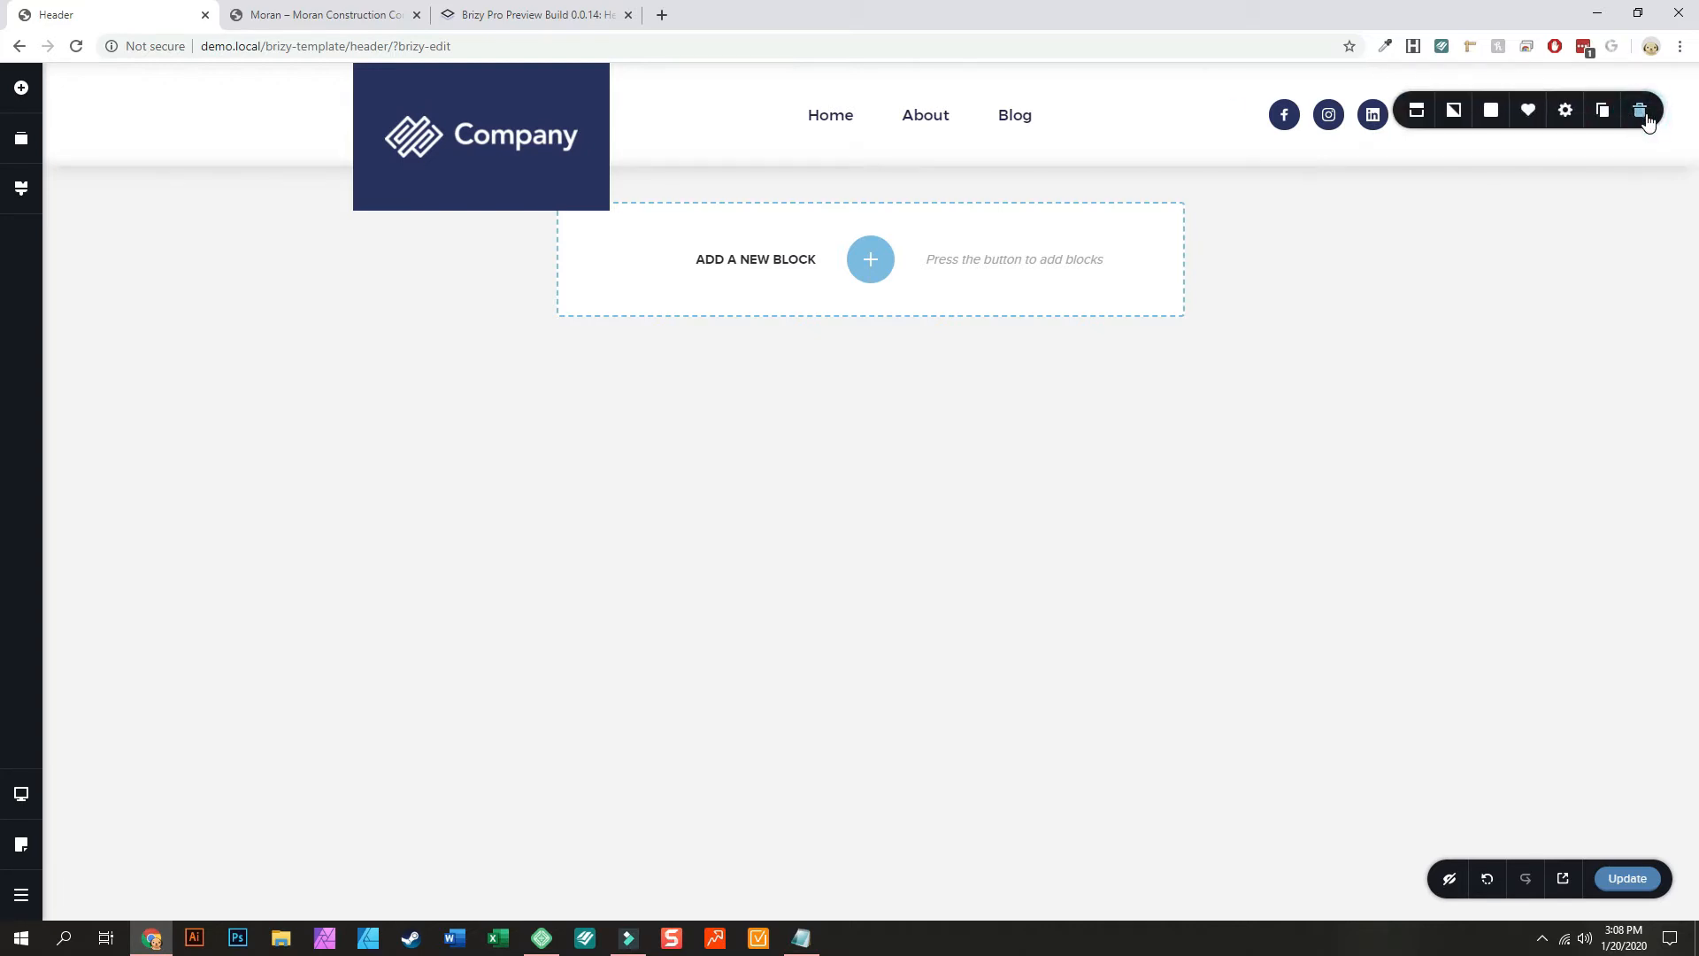
click(1418, 111)
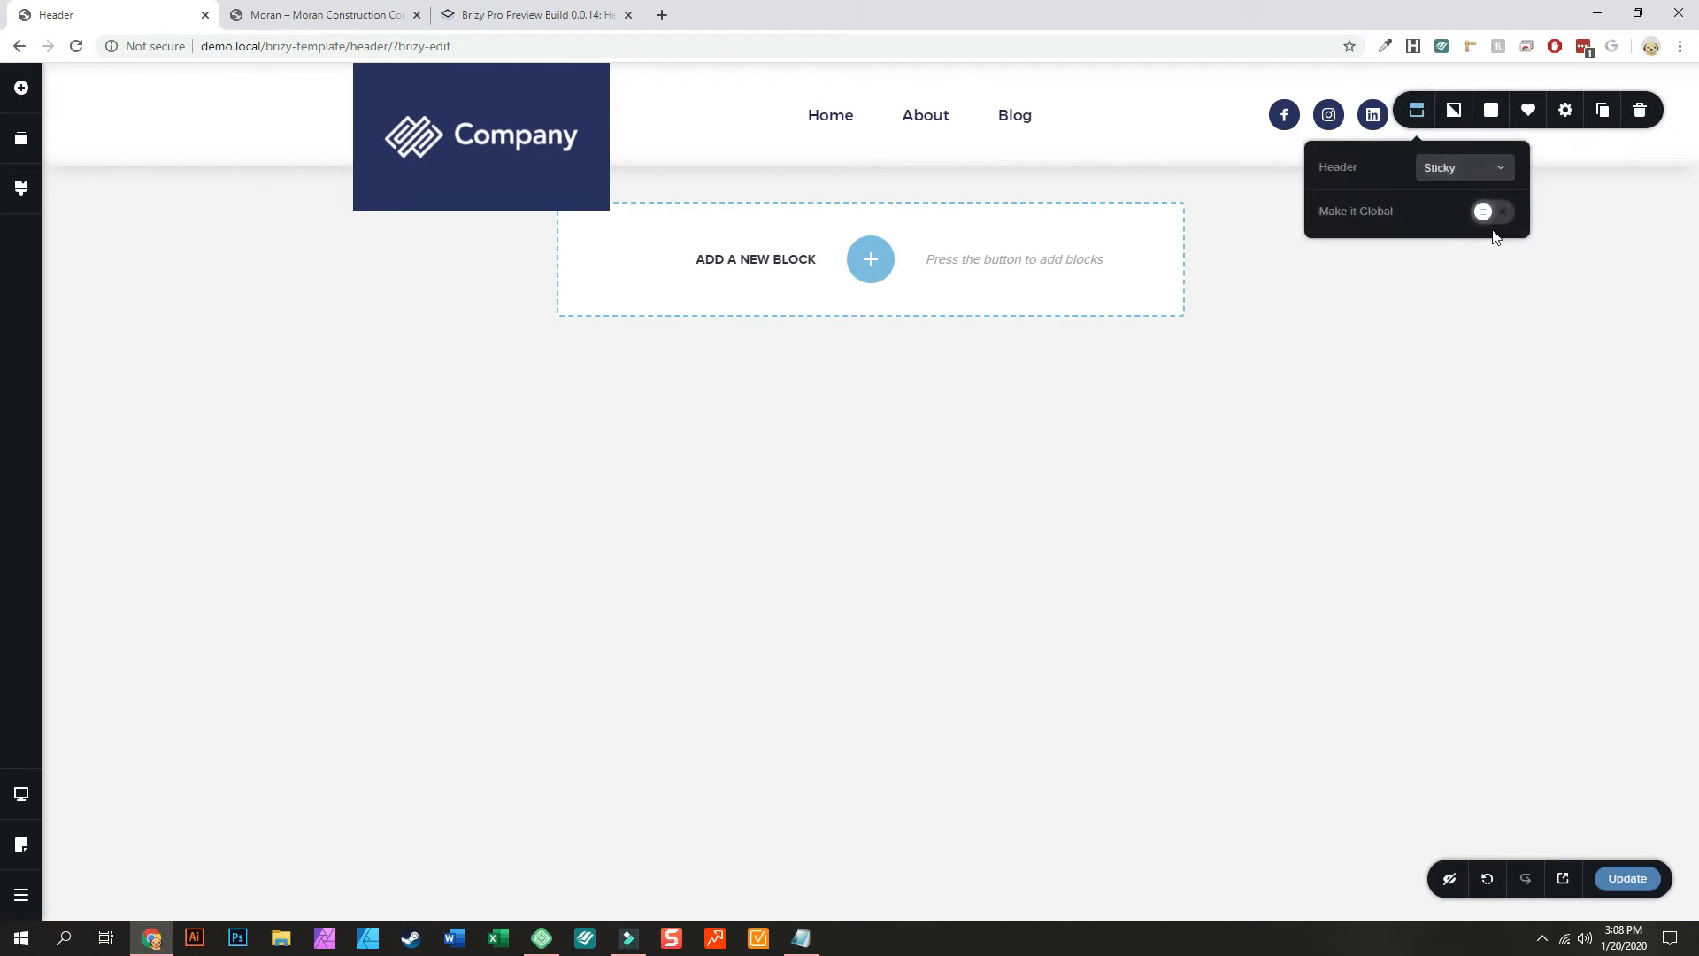
click(1499, 221)
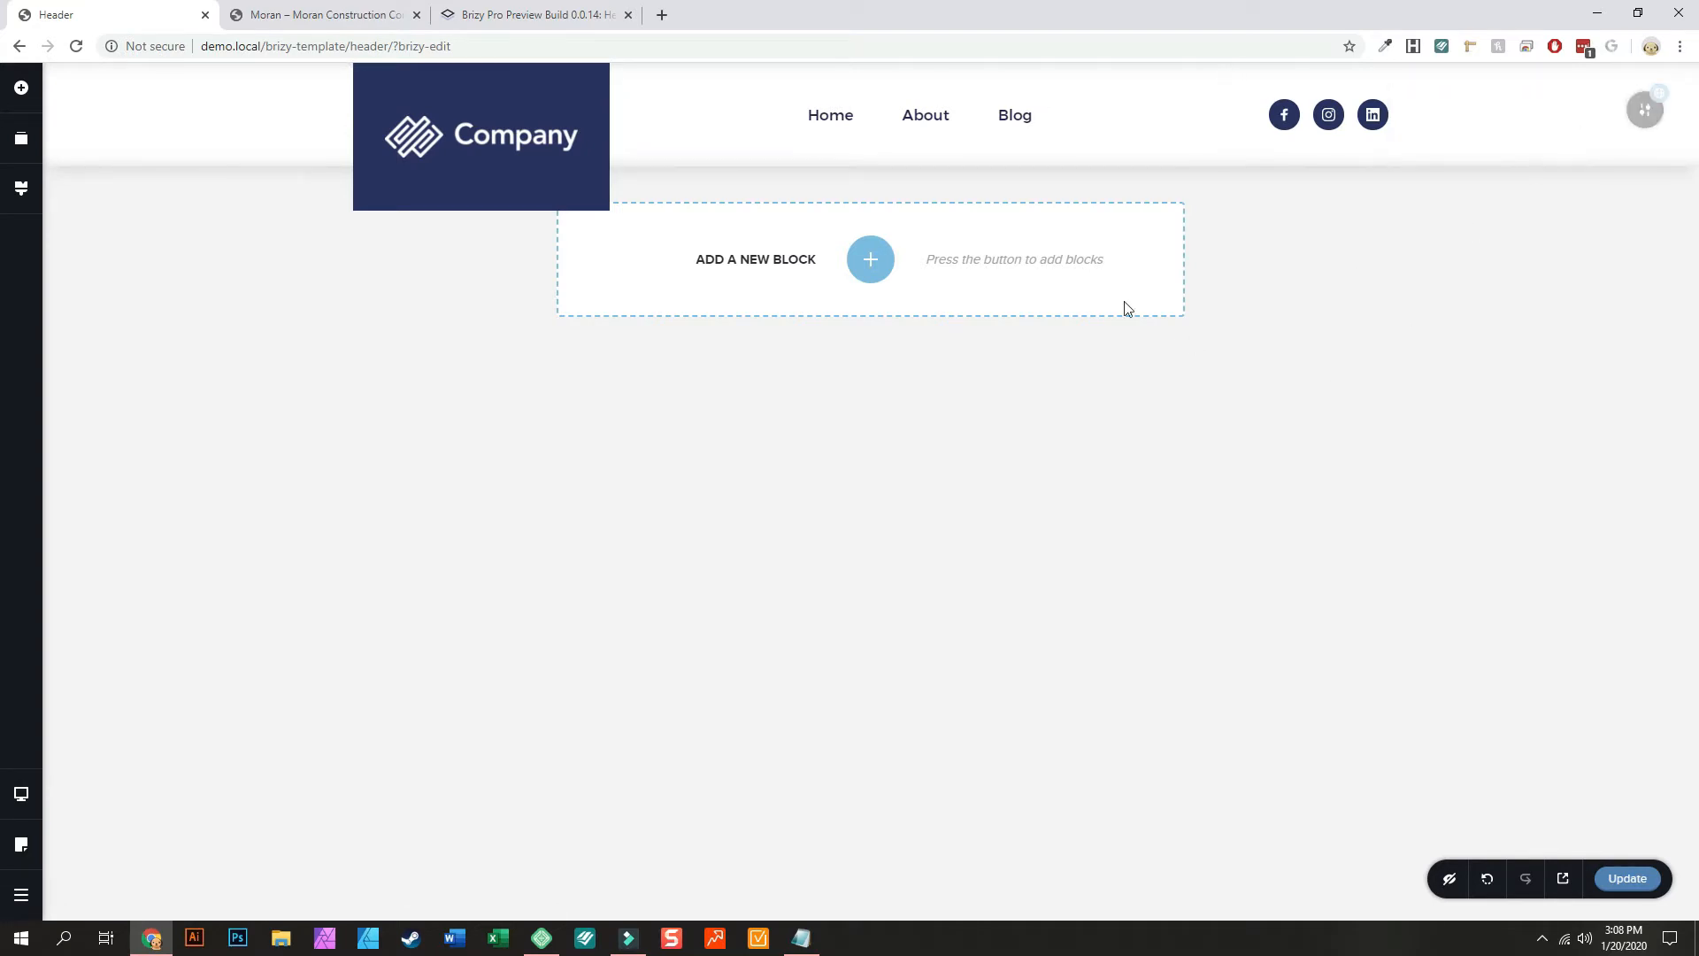
click(1619, 876)
Step: Return to the WordPress dashboard and open the home page for editing with Brizy
click(22, 894)
click(135, 894)
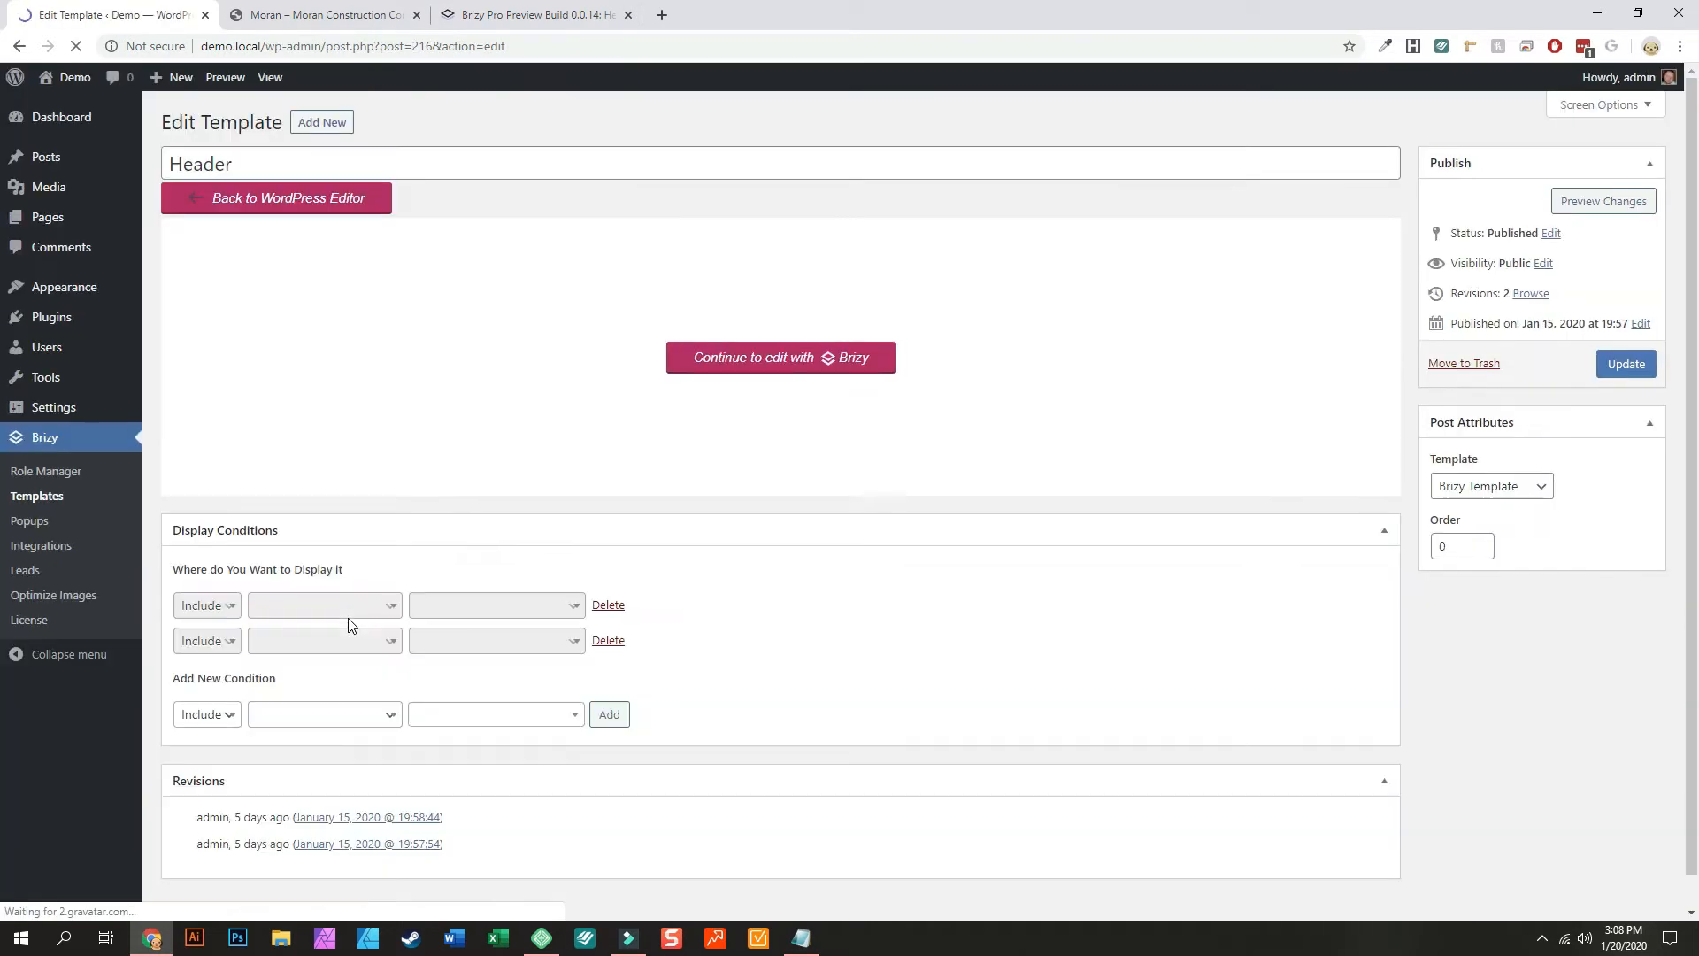
mouse_move(41, 222)
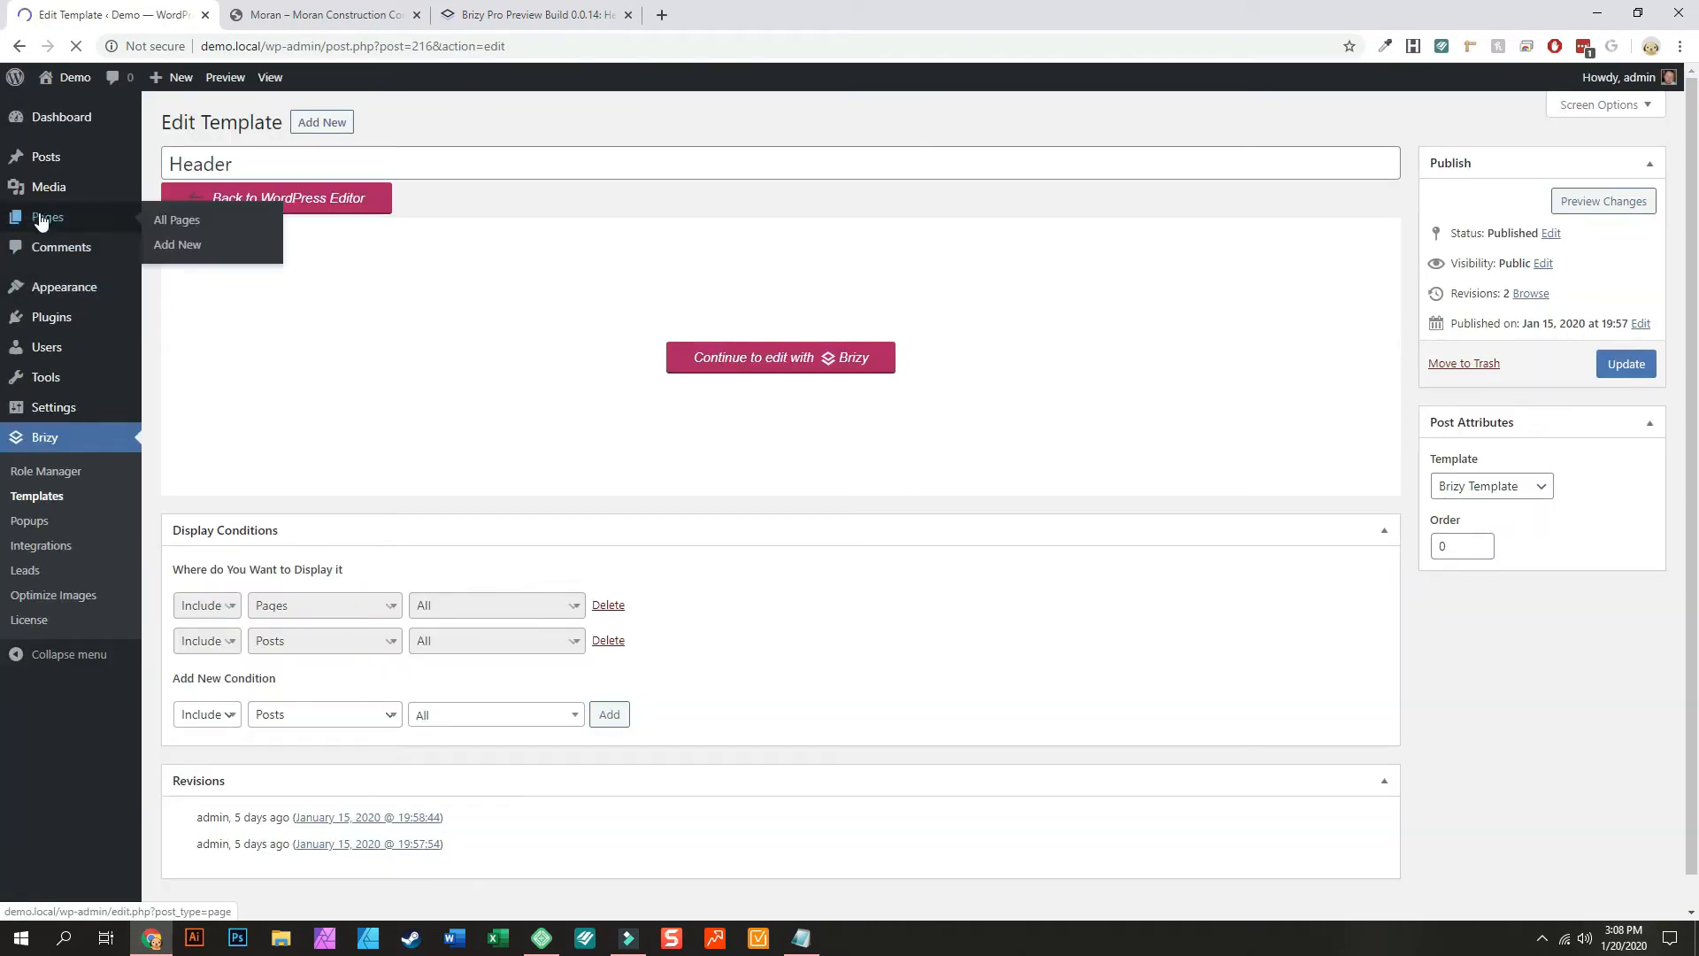
click(185, 224)
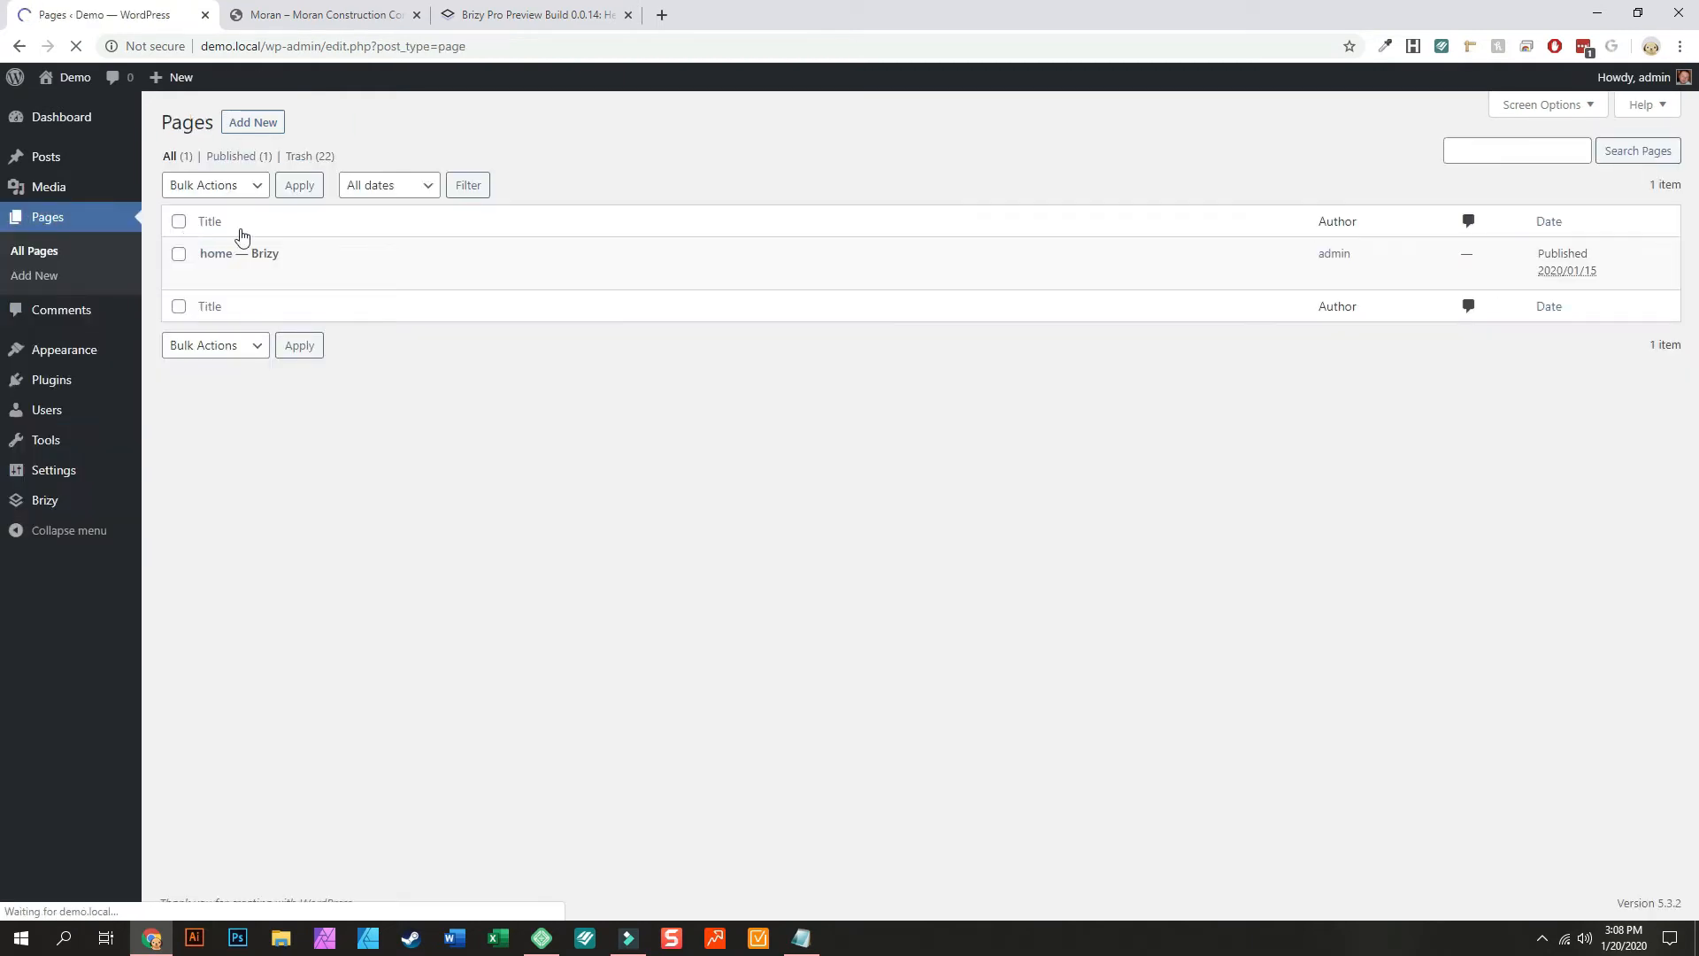
mouse_move(251, 281)
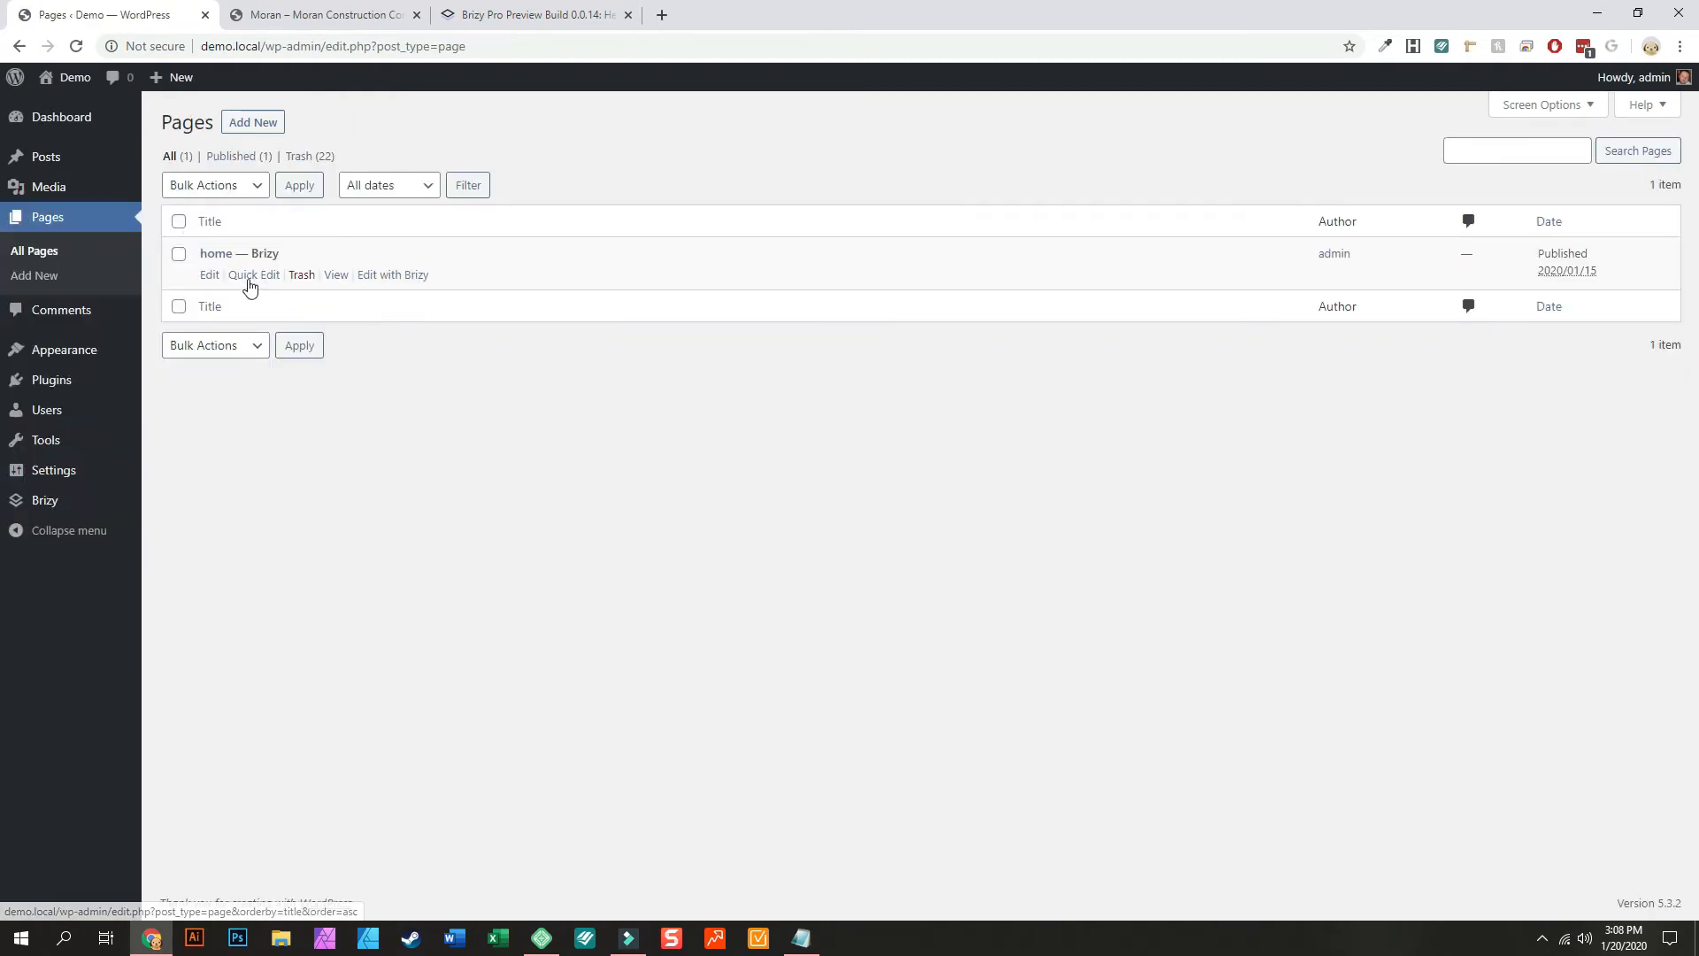
click(380, 277)
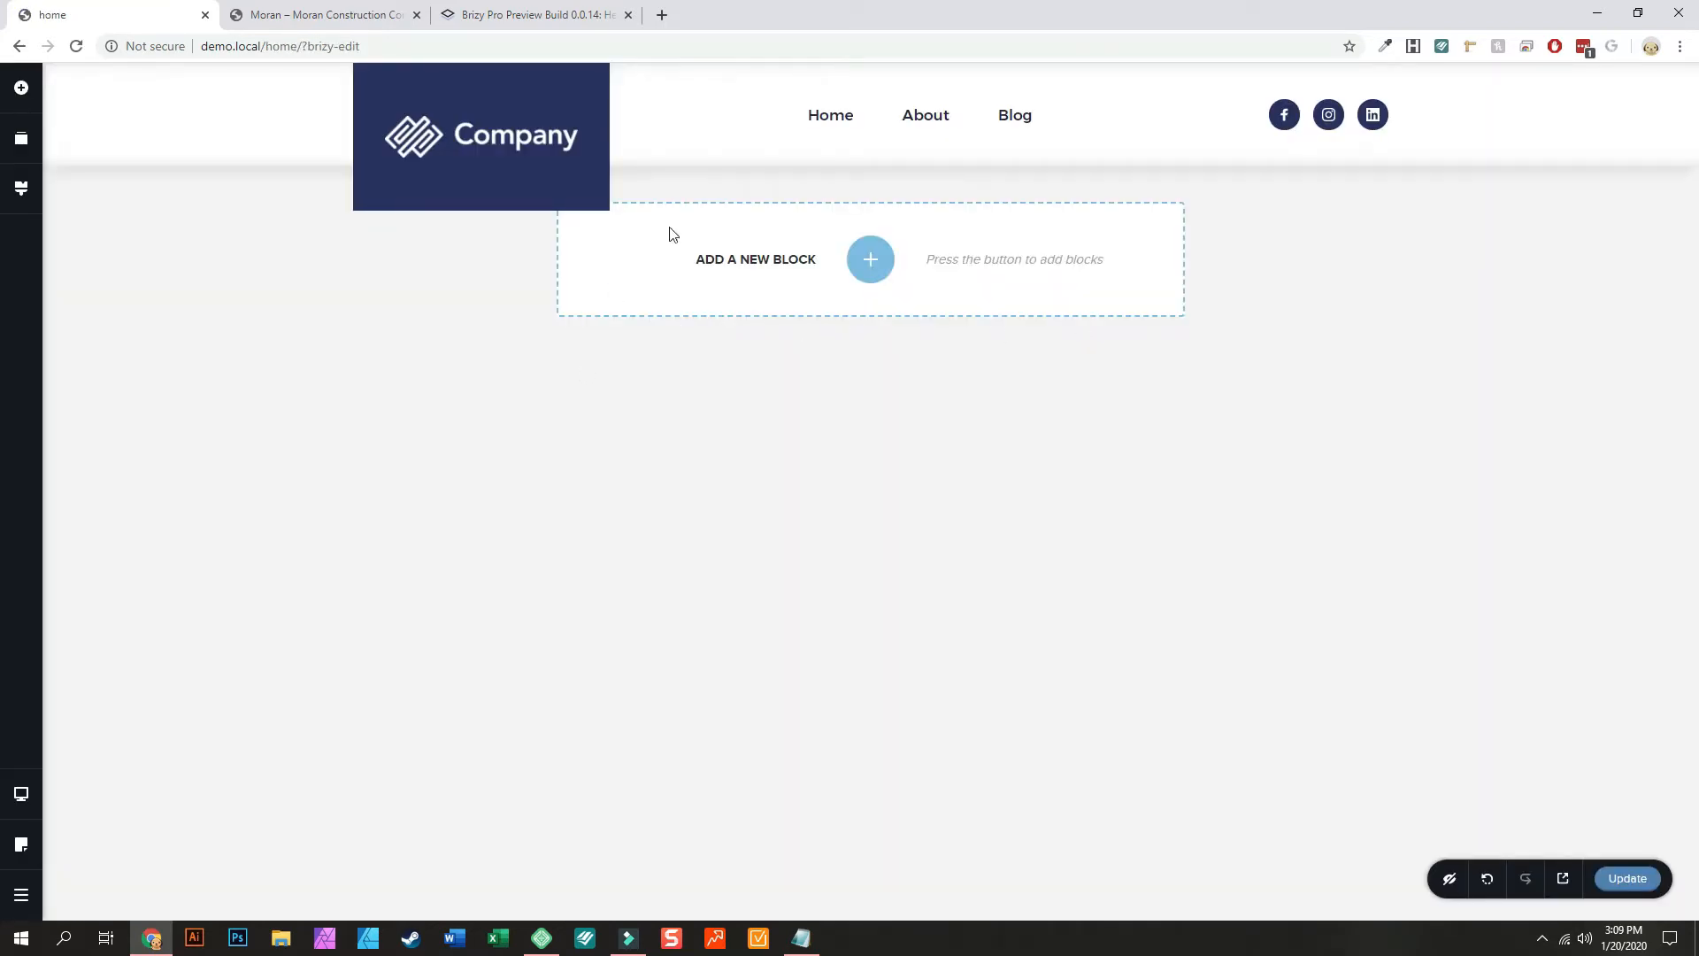
Step: Examine the Moran Construction reference site's homepage slider by viewing its different slides
mouse_move(792, 110)
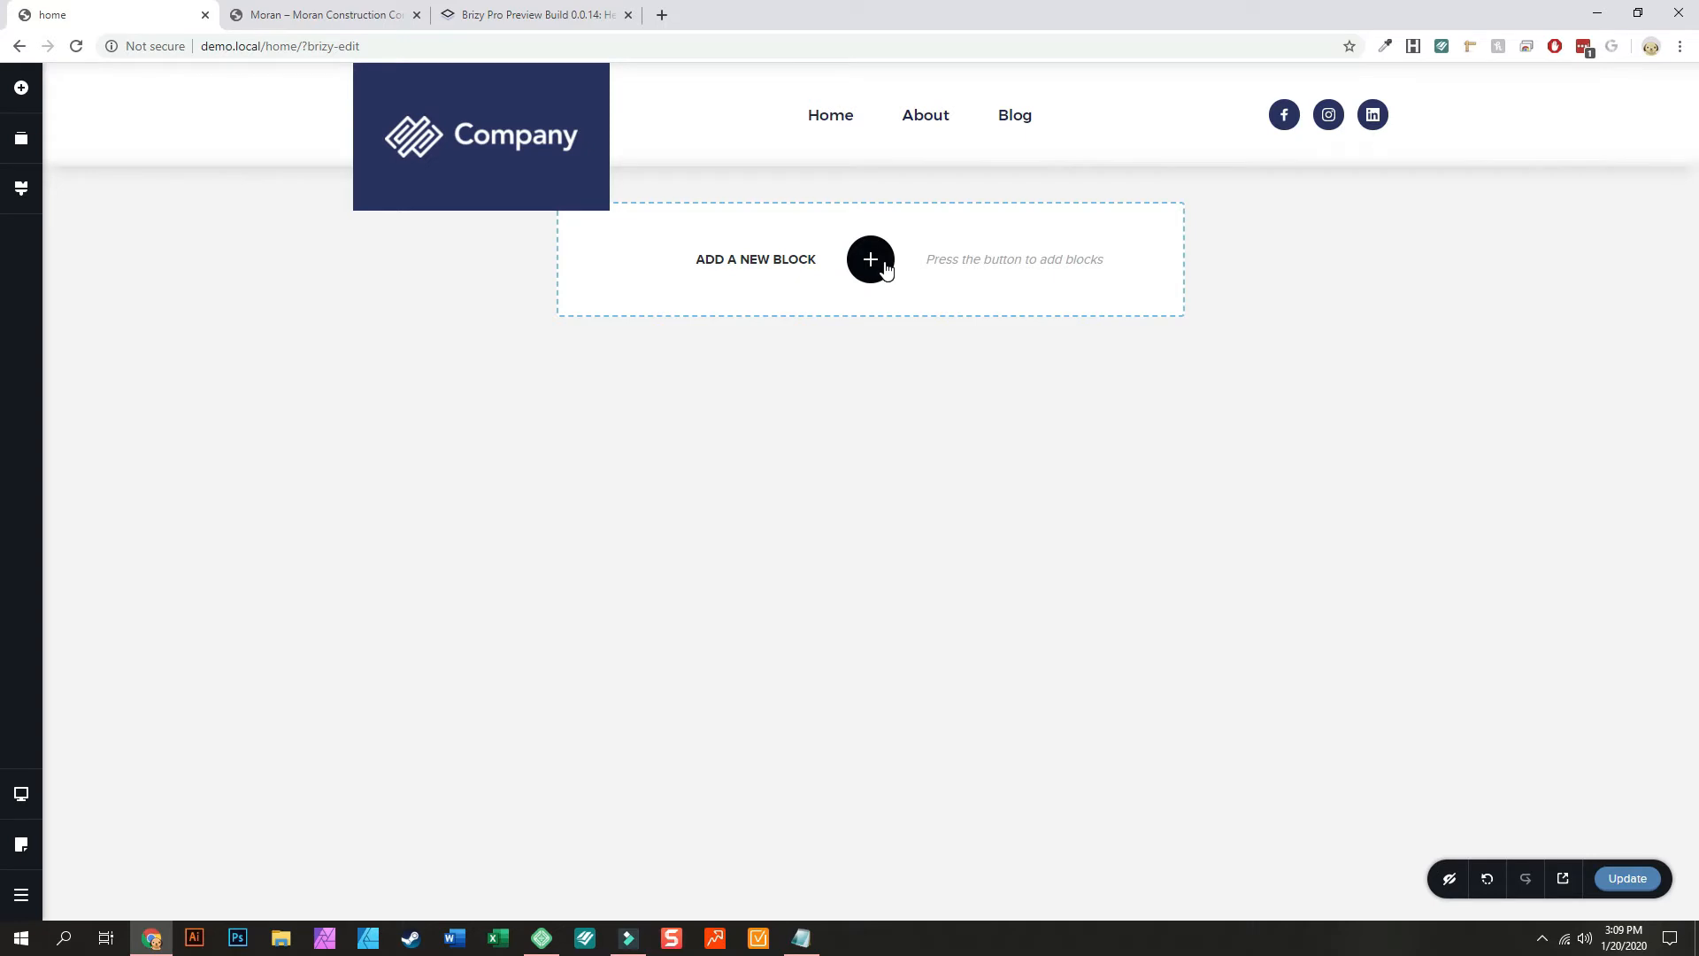
click(349, 13)
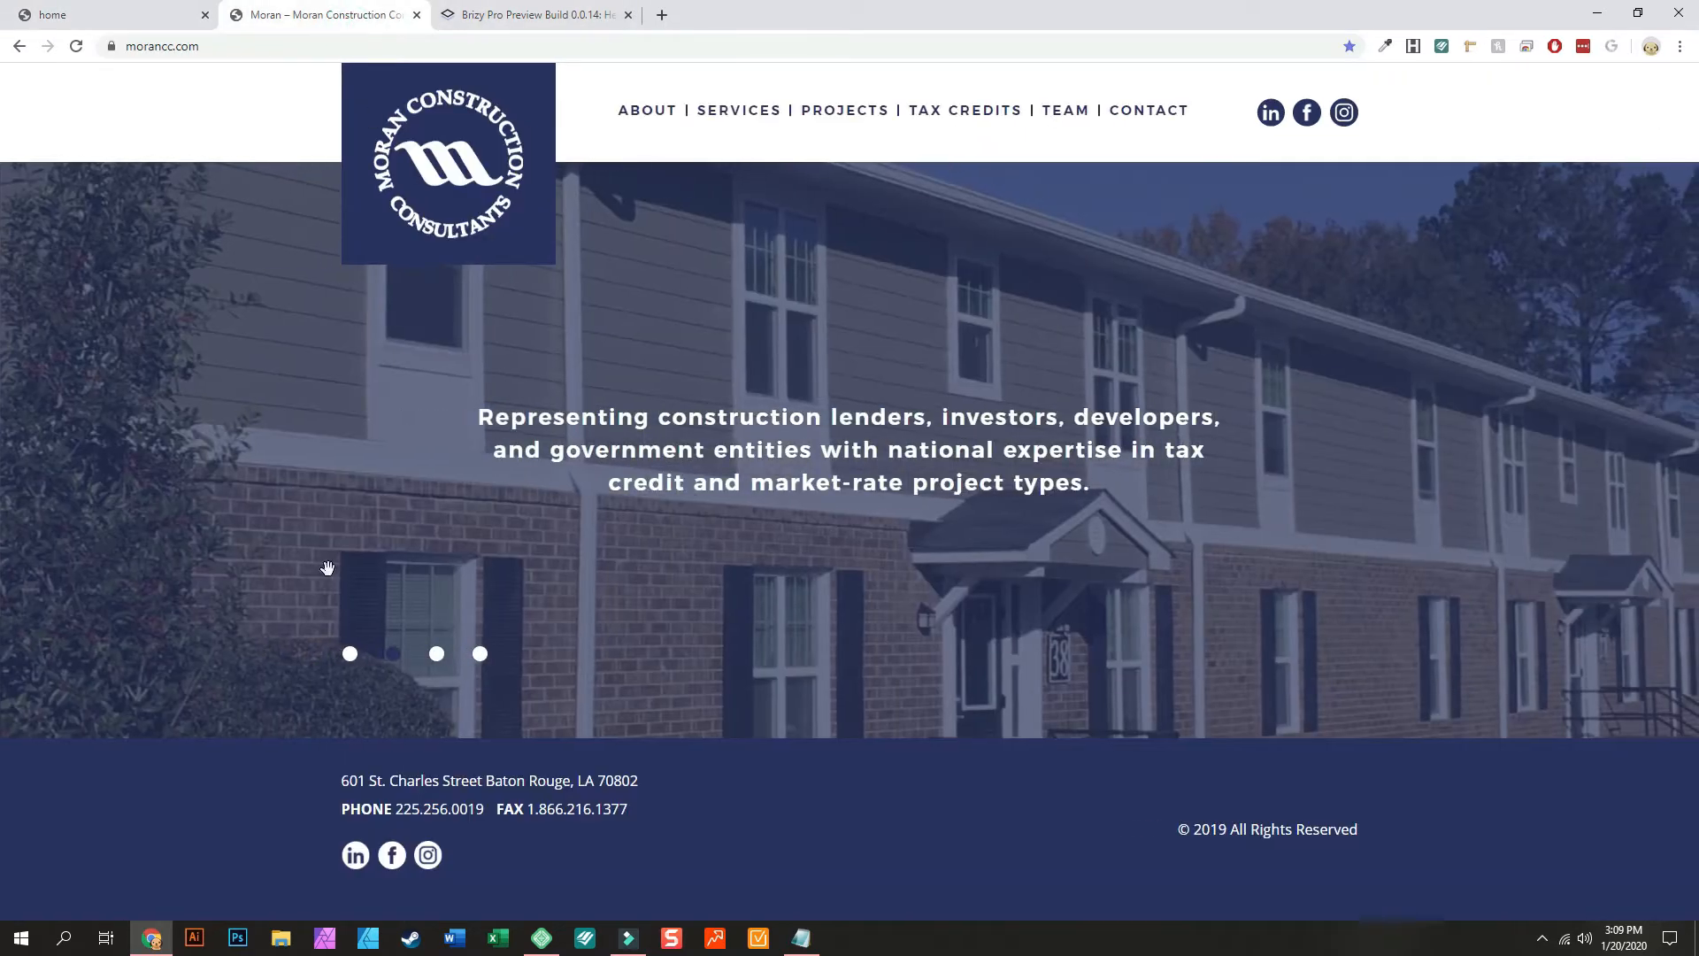
click(436, 654)
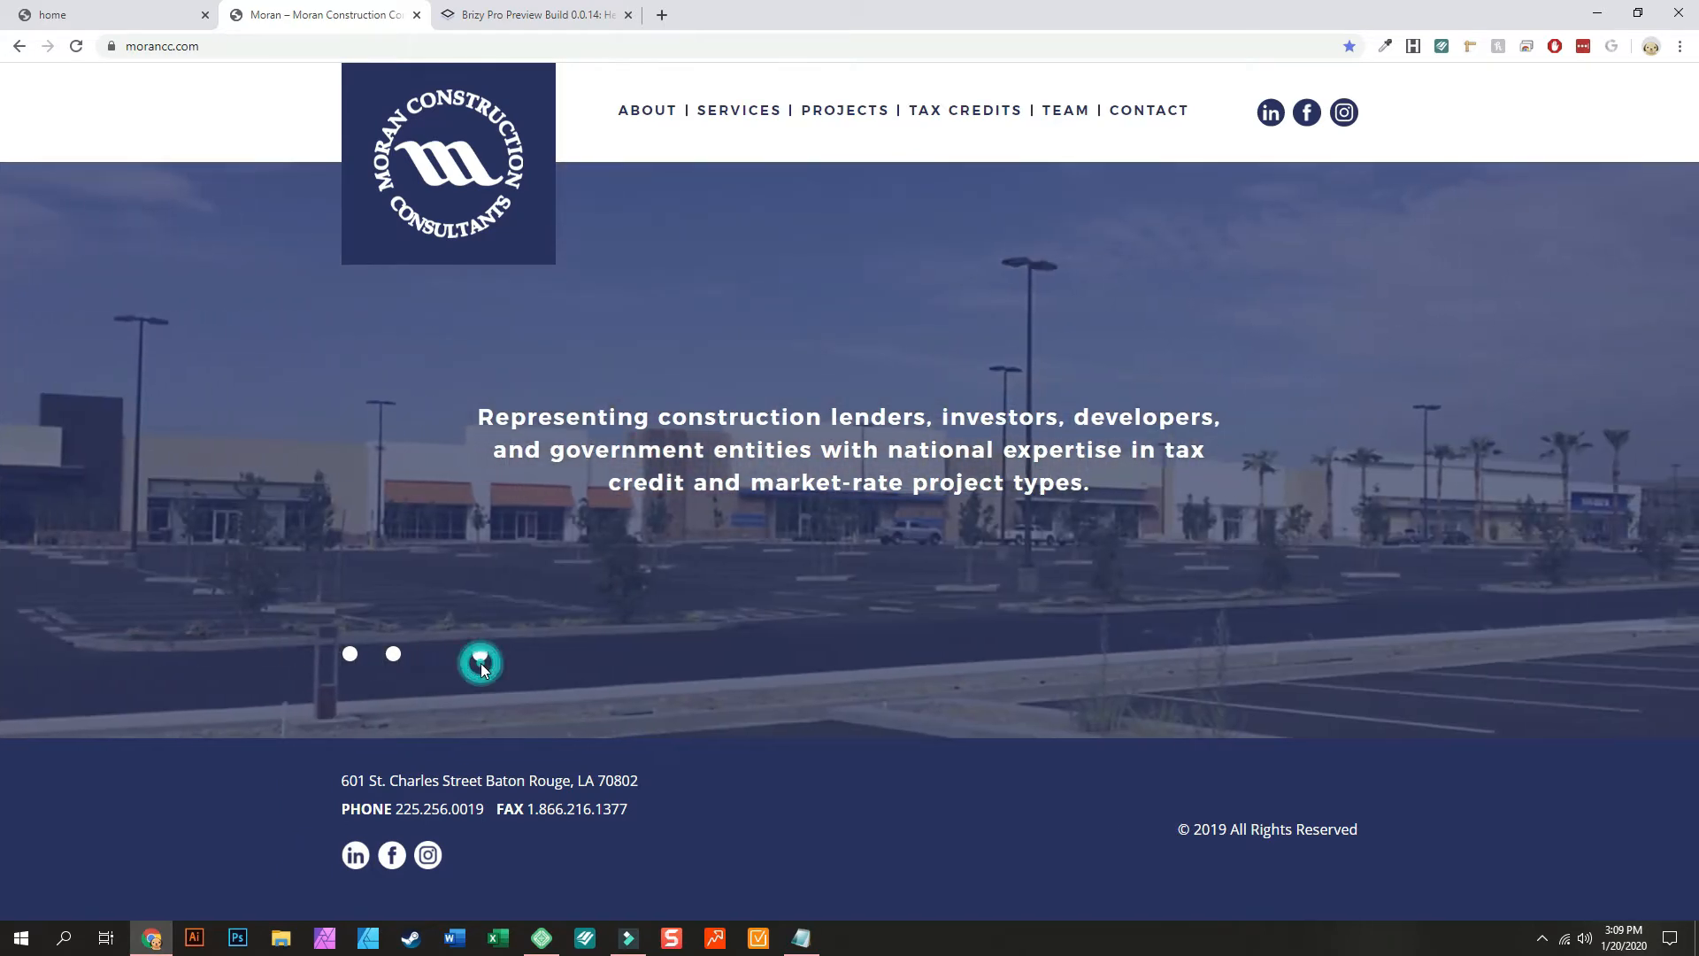
click(479, 654)
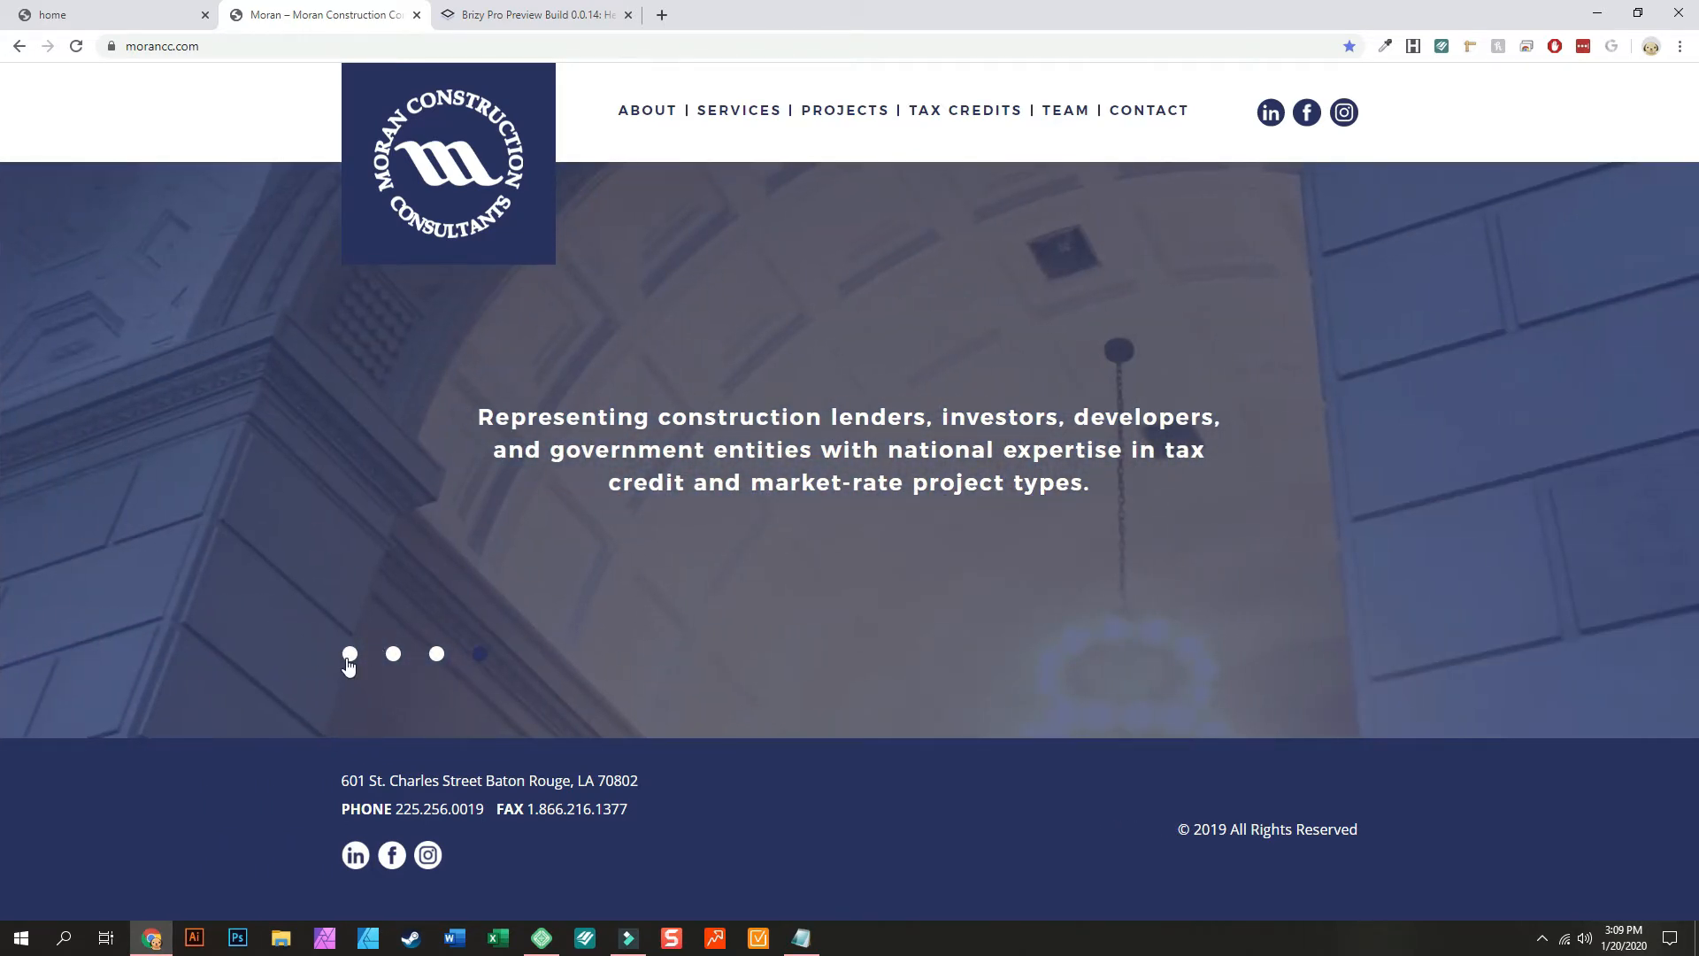
click(349, 655)
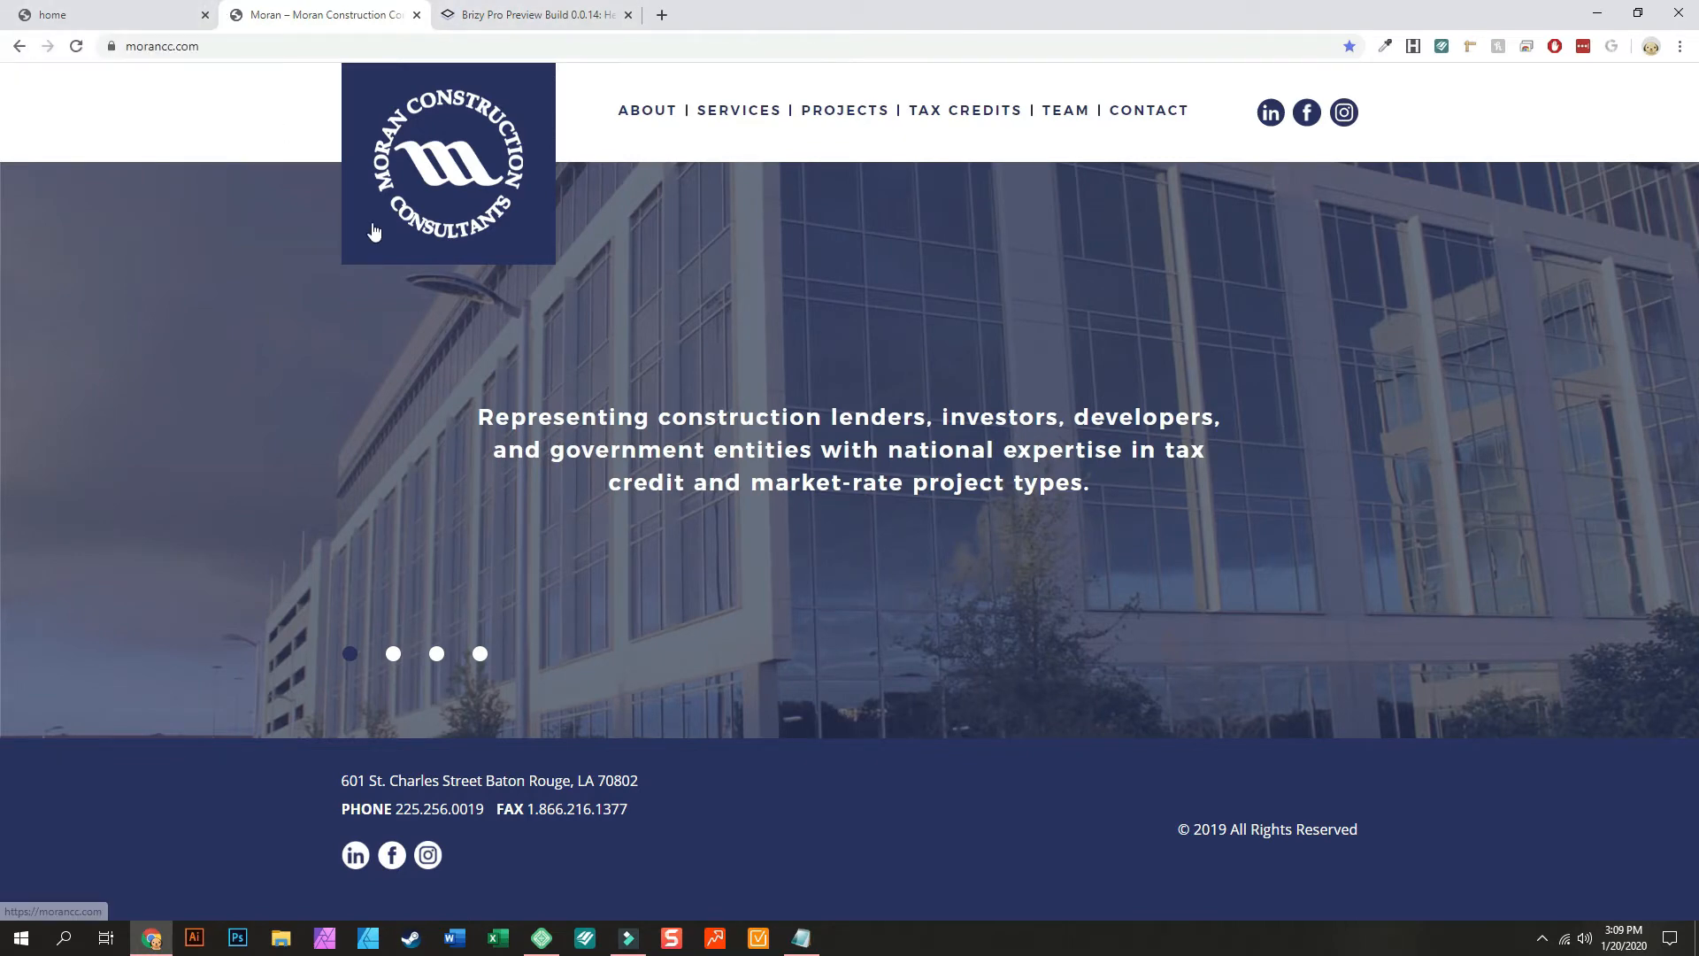
Step: Browse the Gallery and Hero block designs for a suitable slider layout for the home page, then leave the block library
click(139, 16)
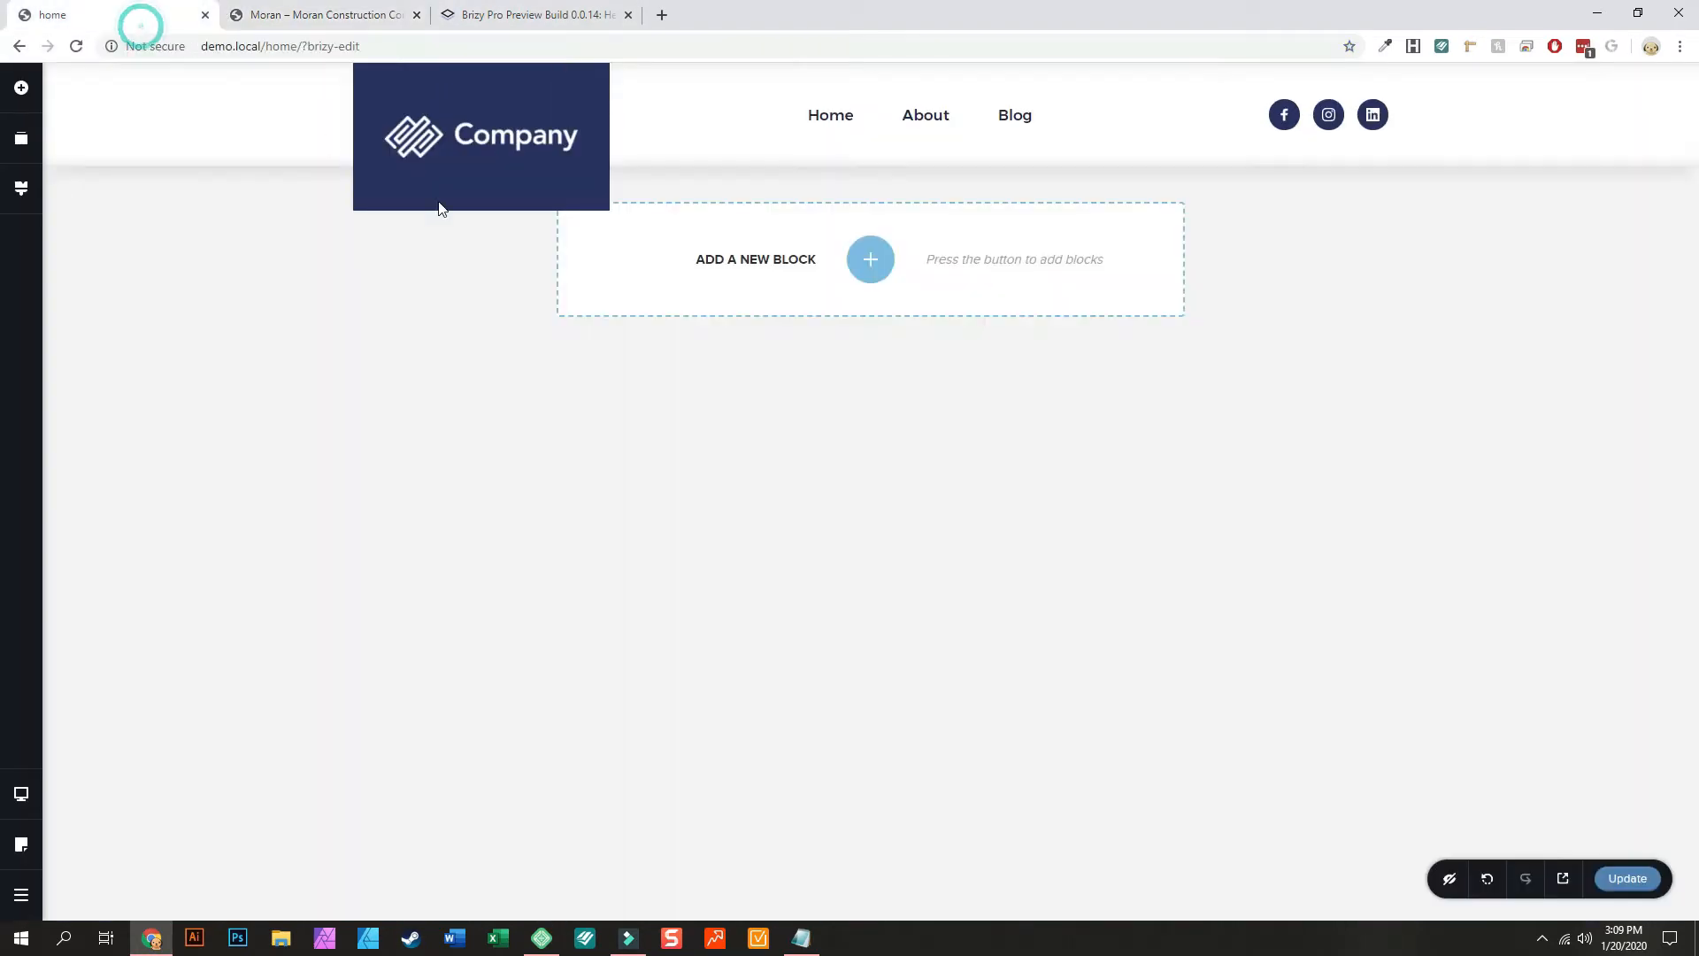
click(869, 258)
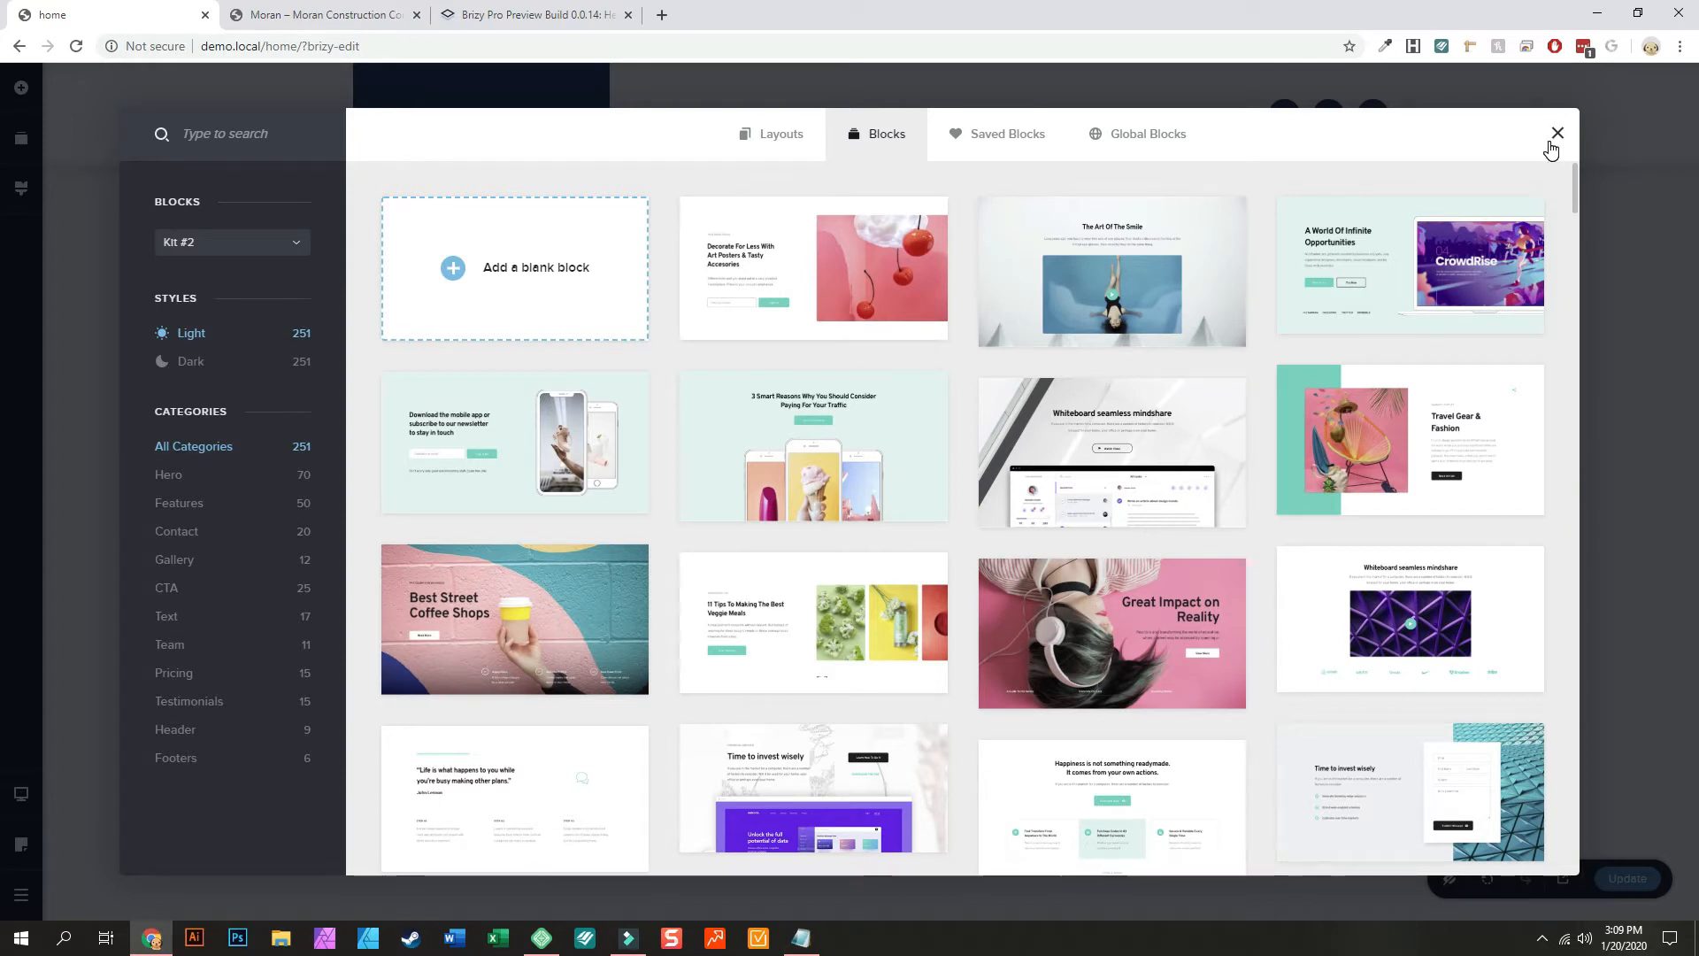
click(202, 567)
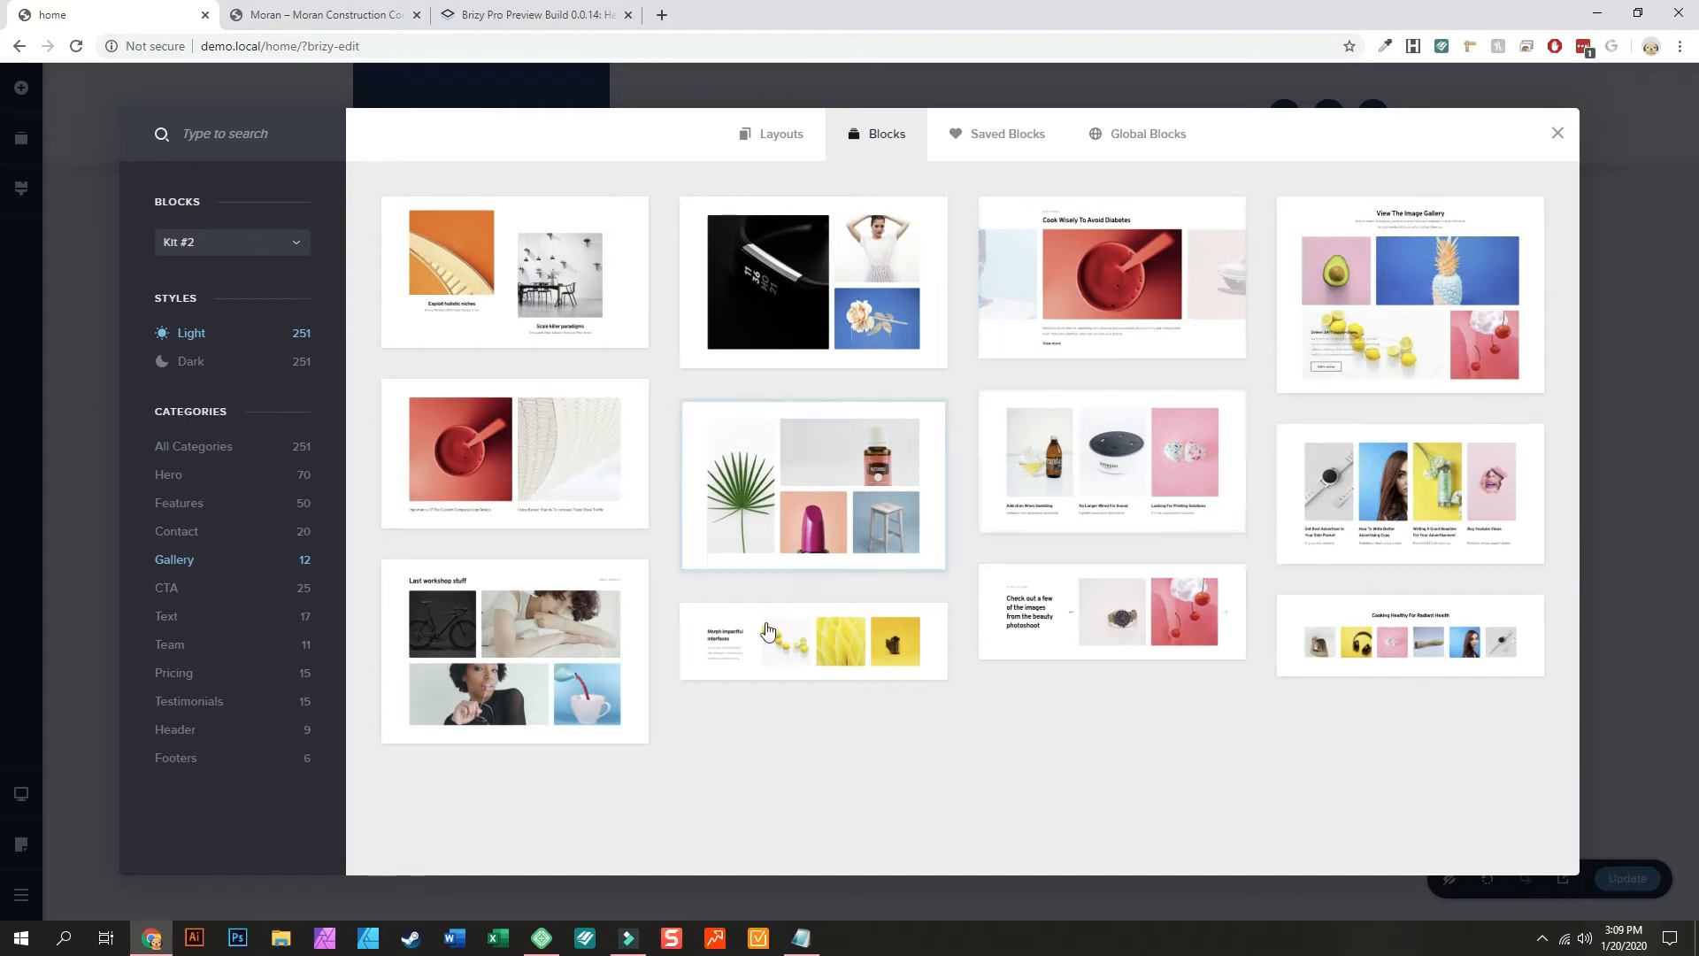
click(172, 481)
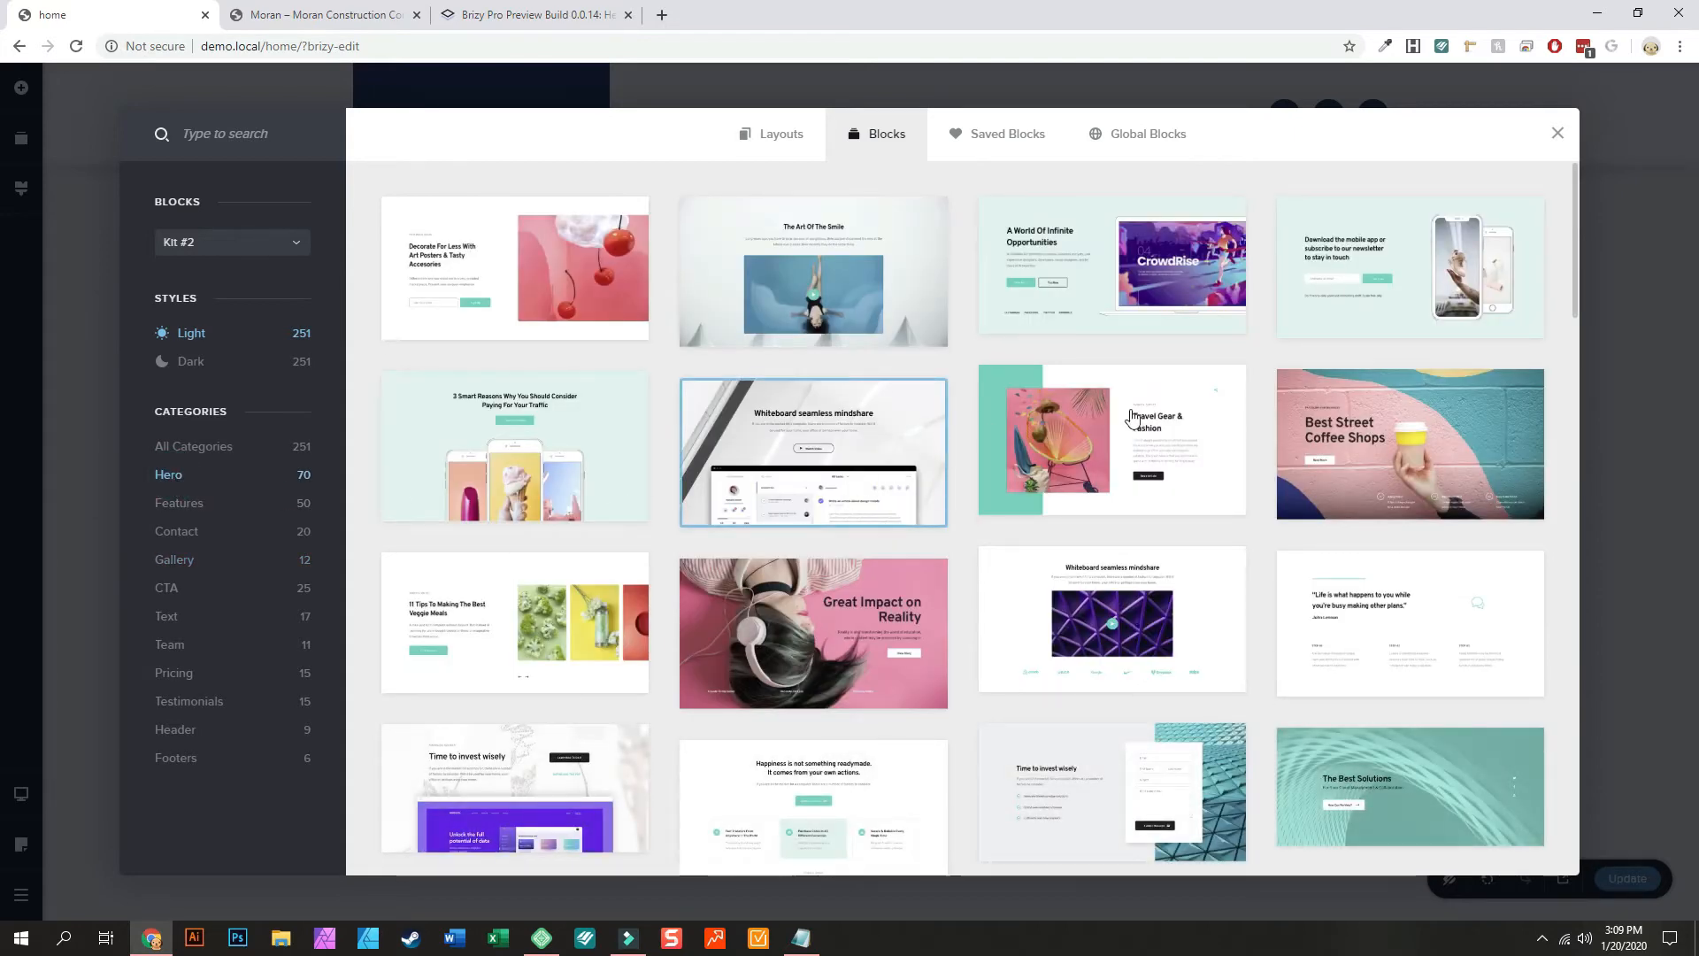
scroll(1411, 501, down, 4)
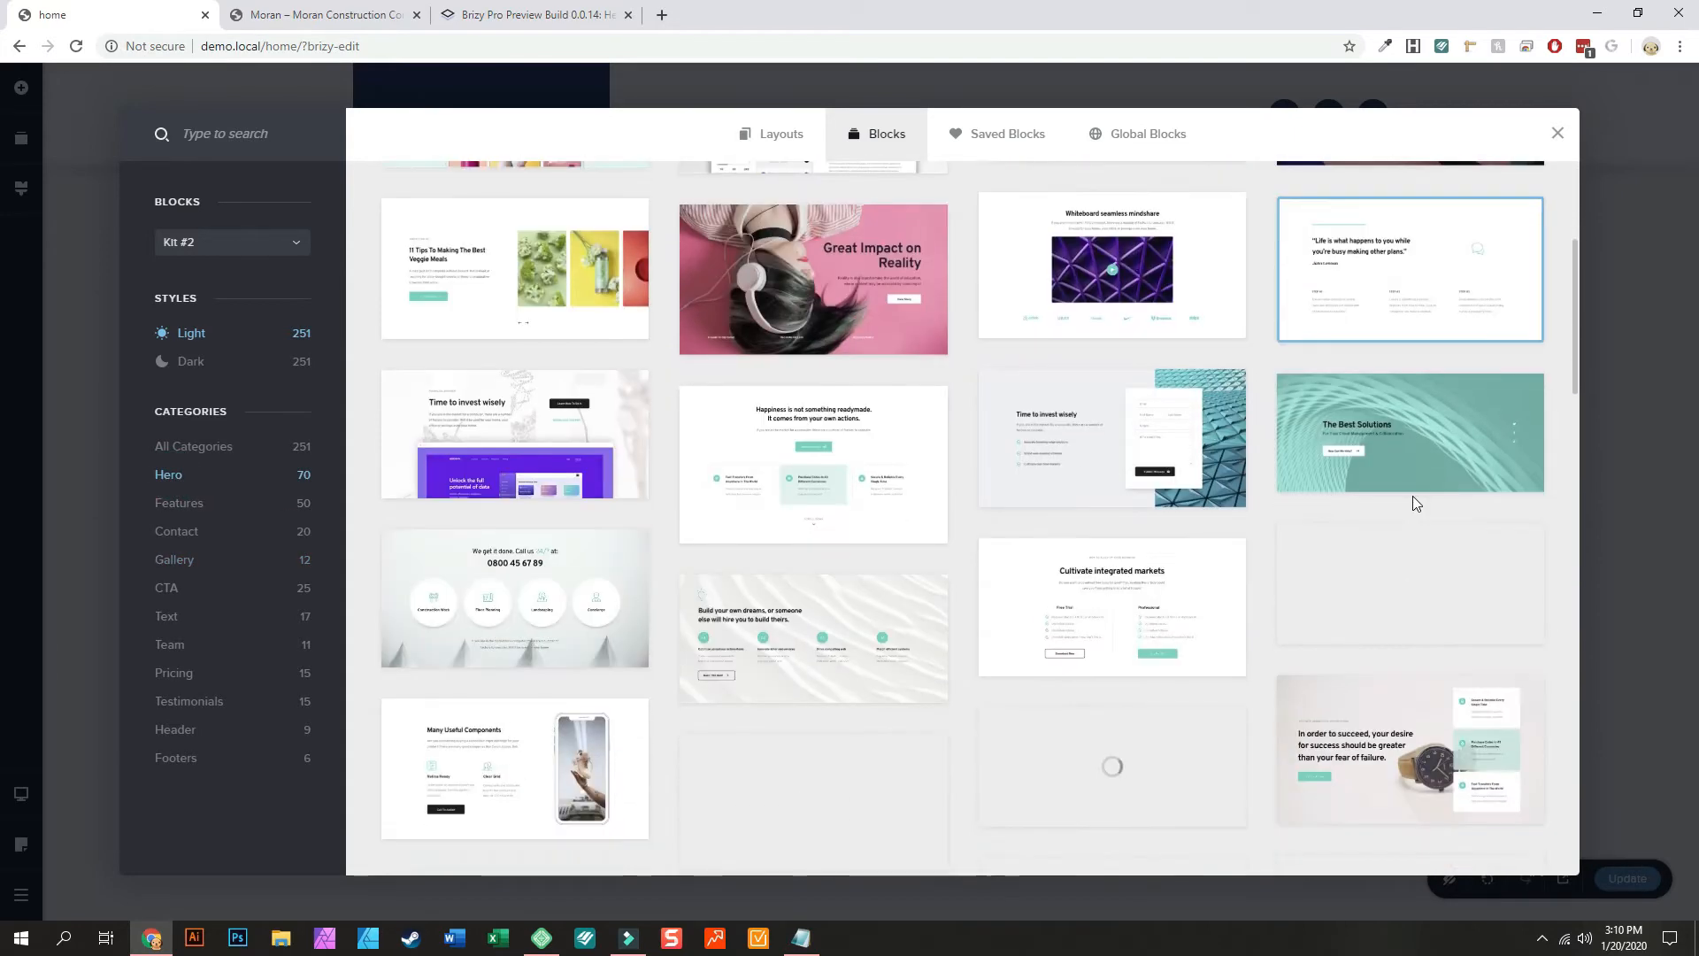
scroll(1419, 550, down, 1)
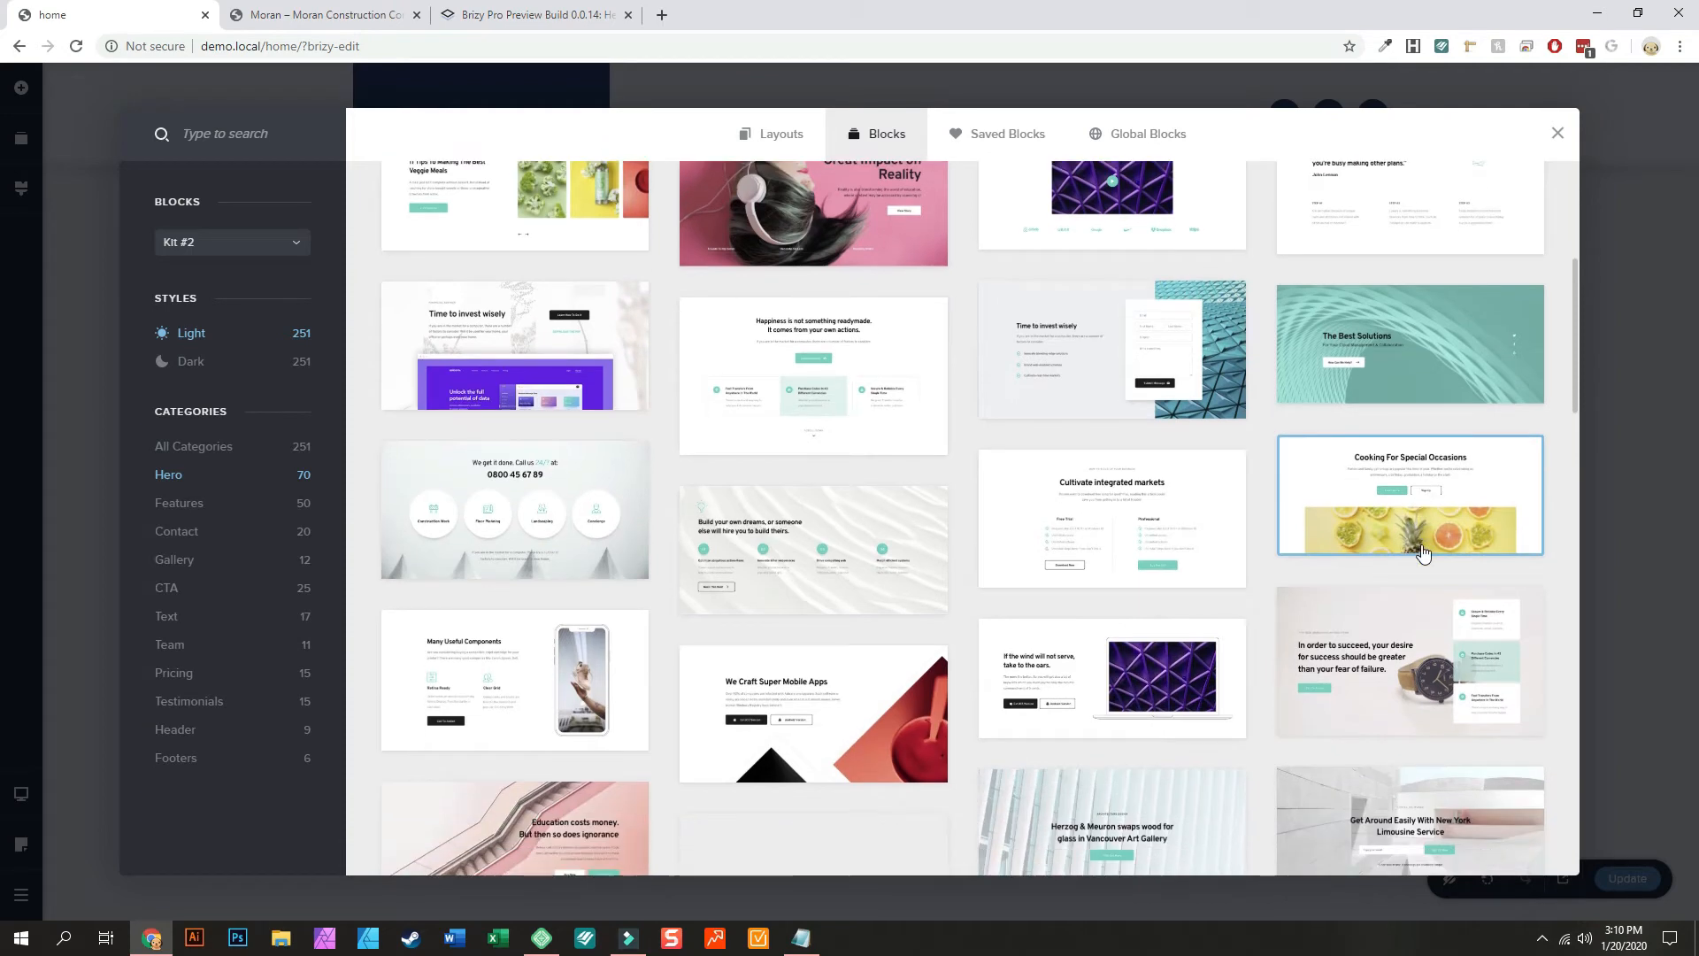
scroll(1422, 553, down, 5)
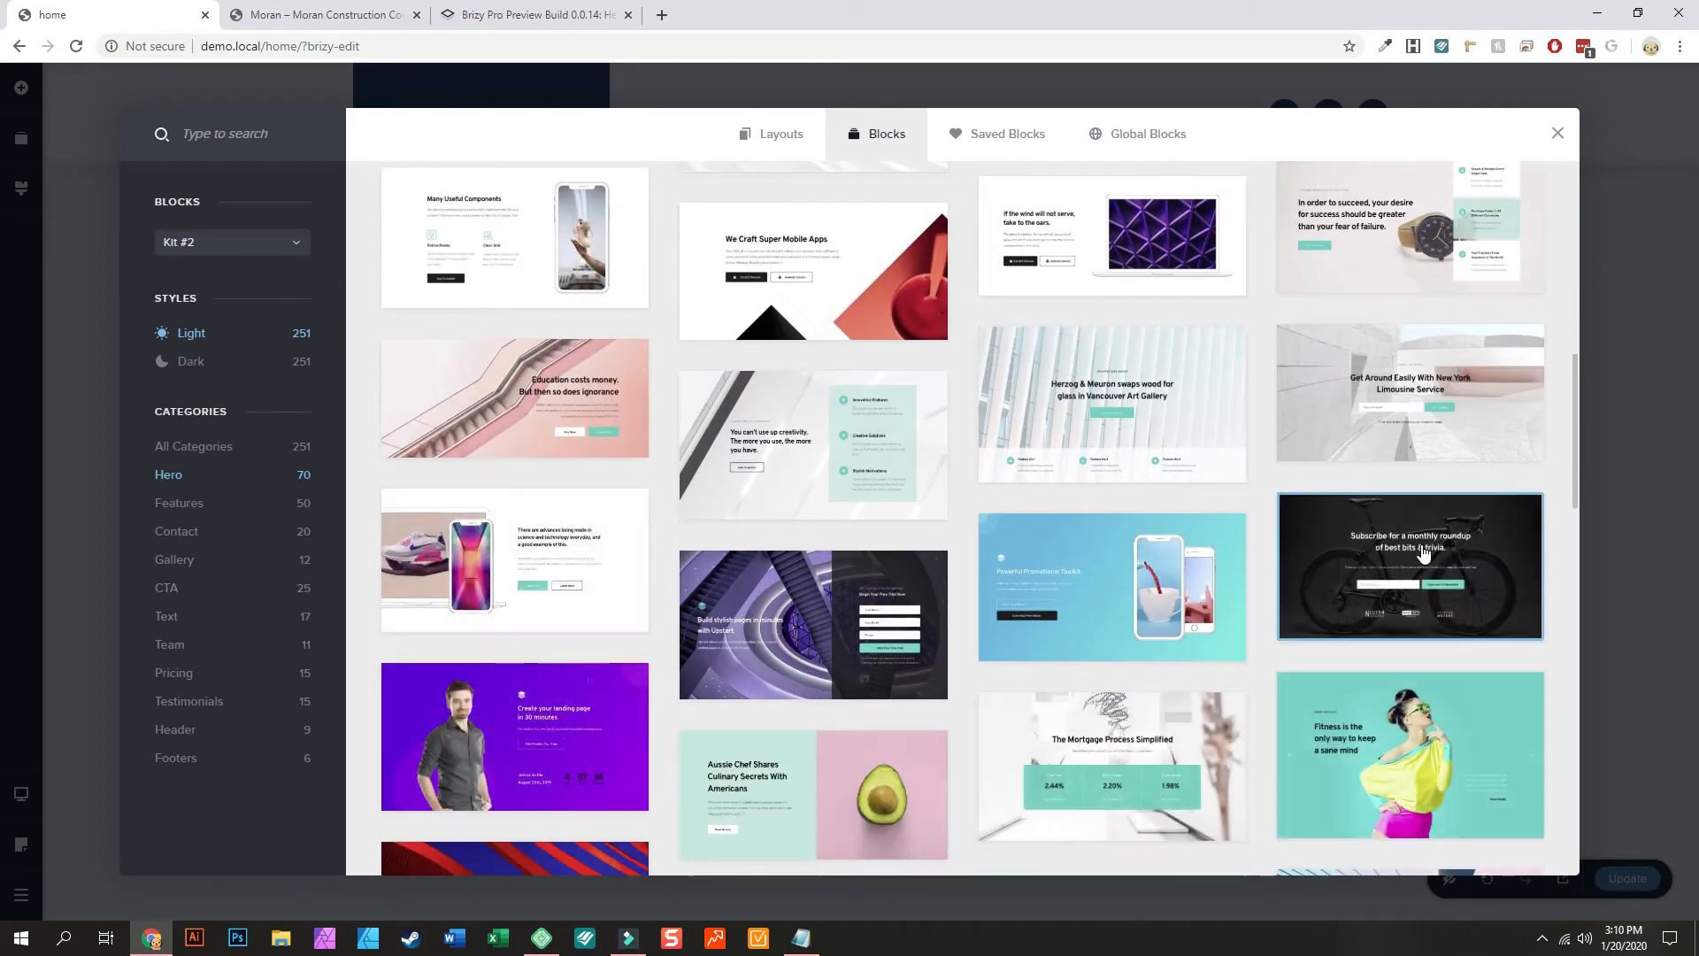
scroll(1421, 549, down, 4)
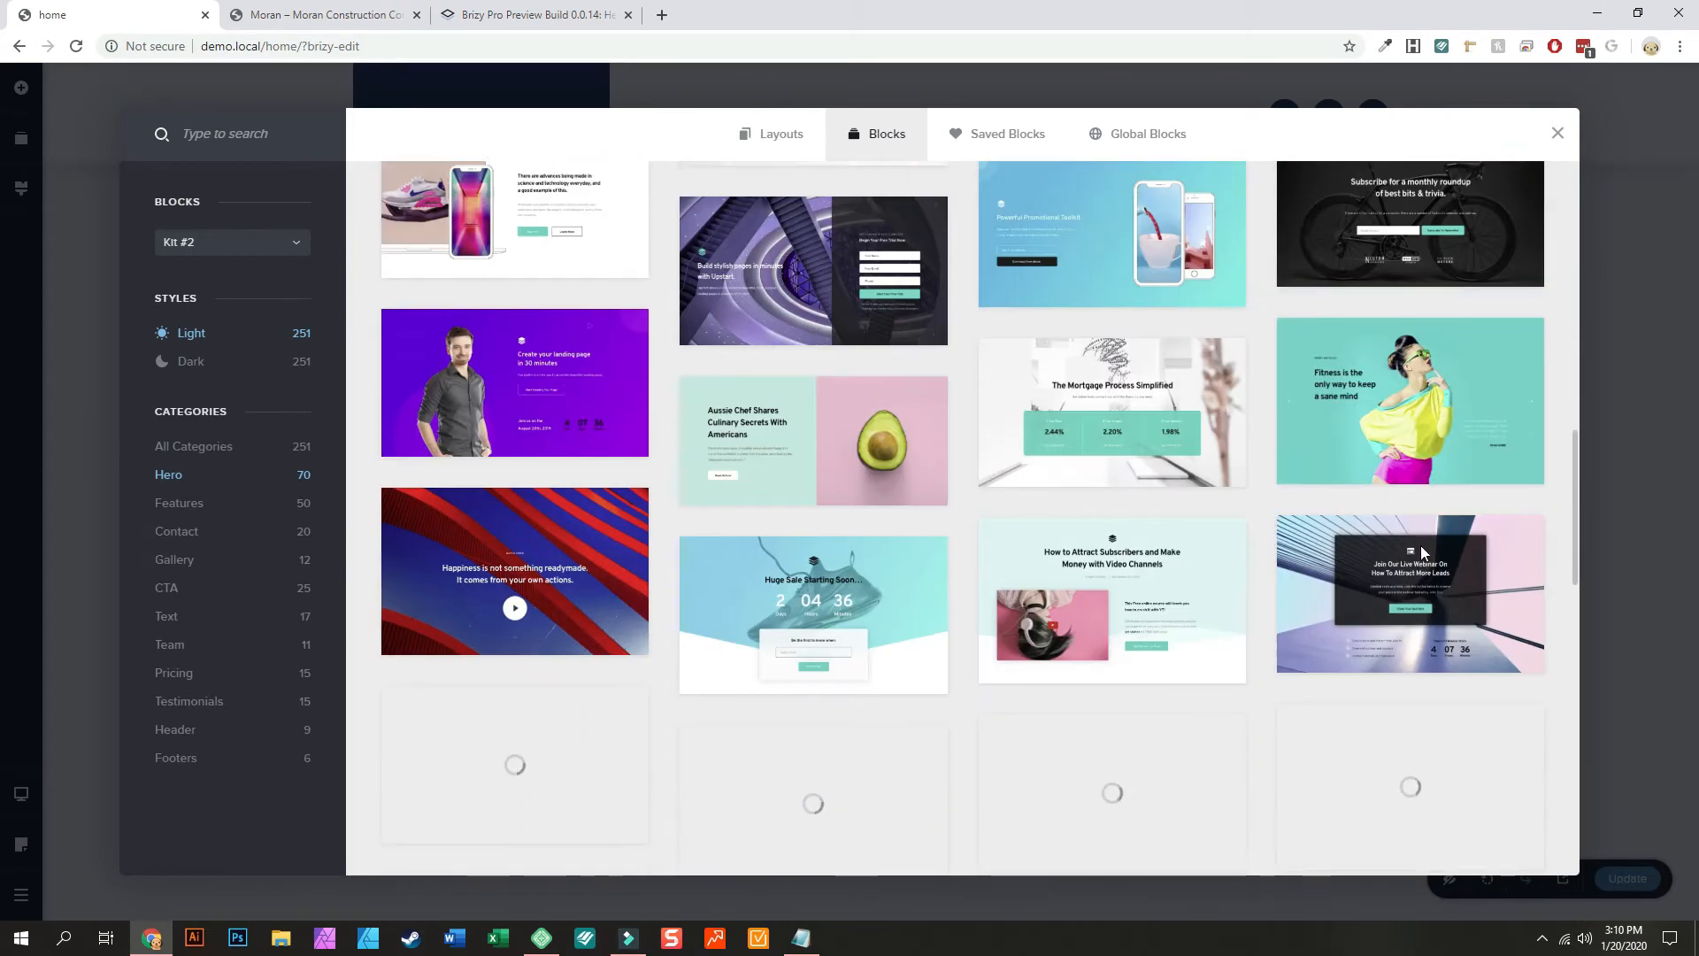
scroll(1420, 545, up, 10)
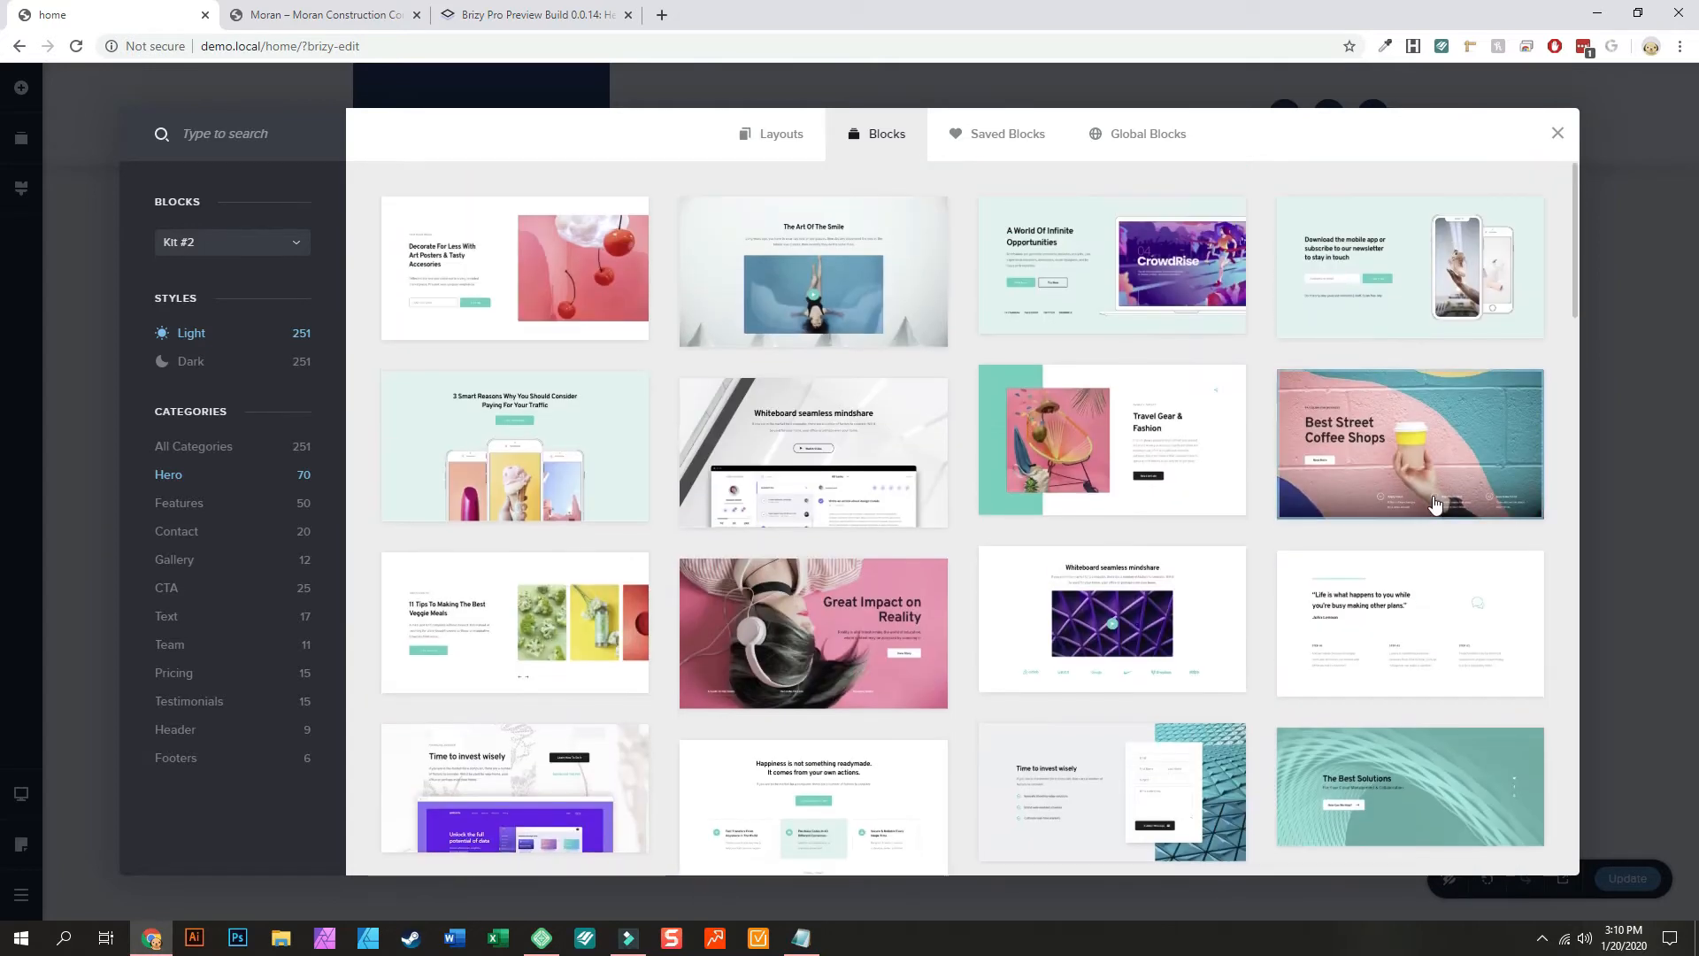
click(1559, 142)
Step: Add a blank block beneath the header and delete its second column so a single full-width column remains
click(871, 259)
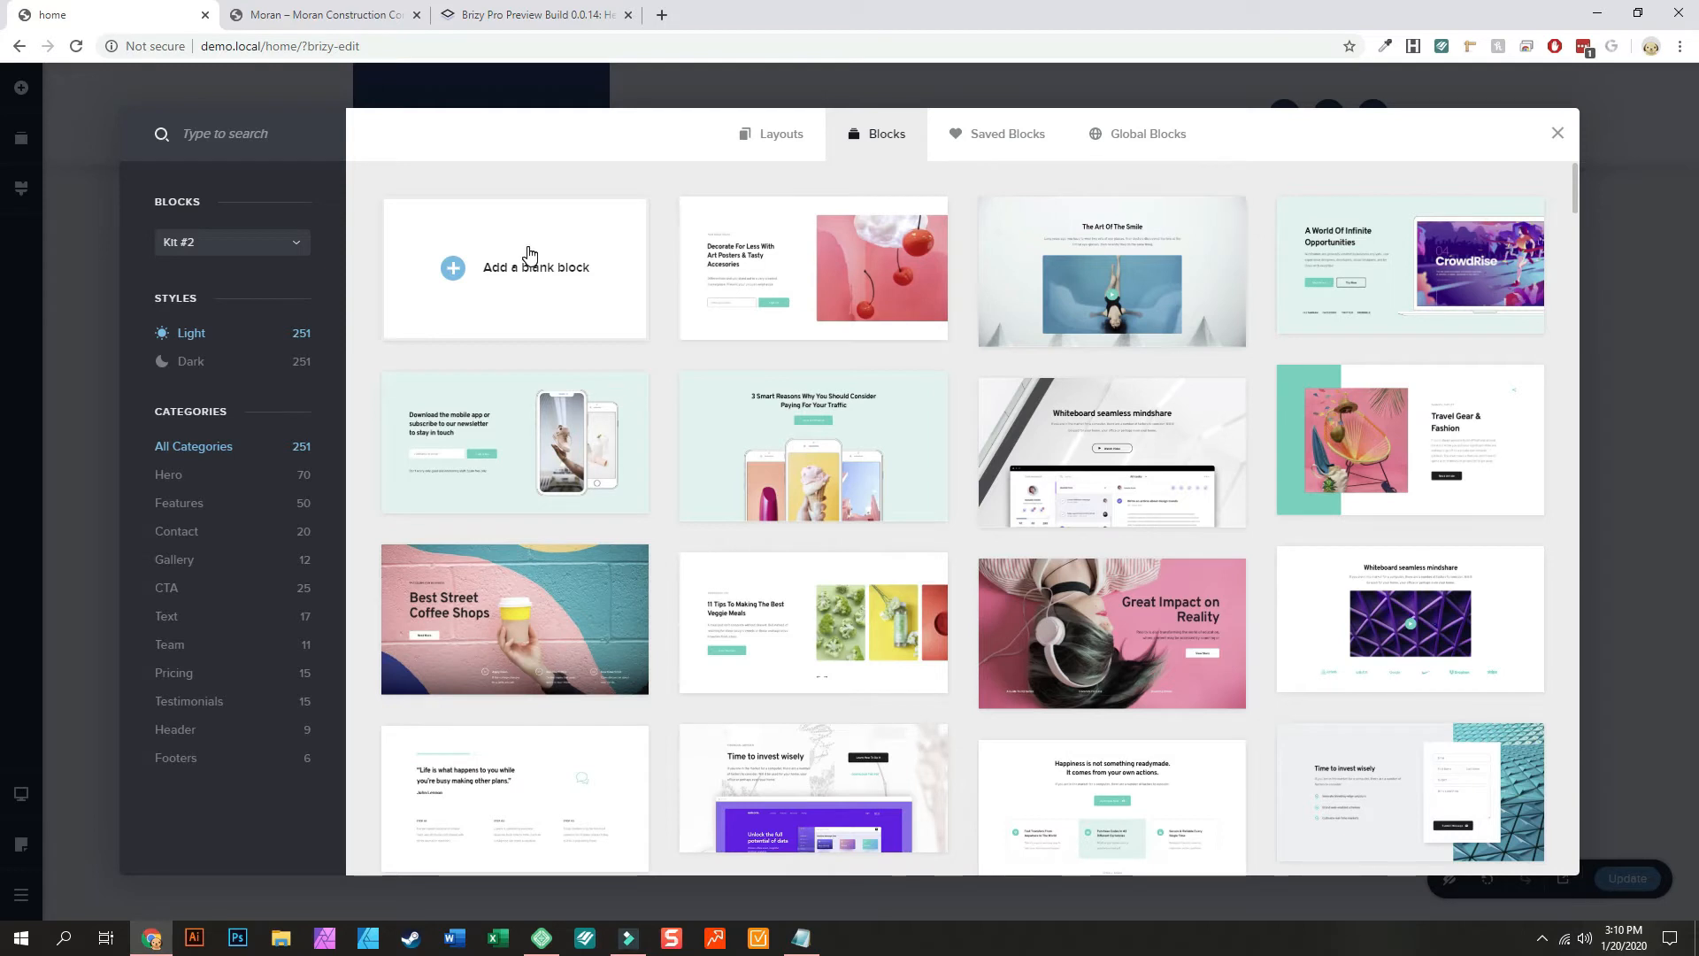
click(529, 254)
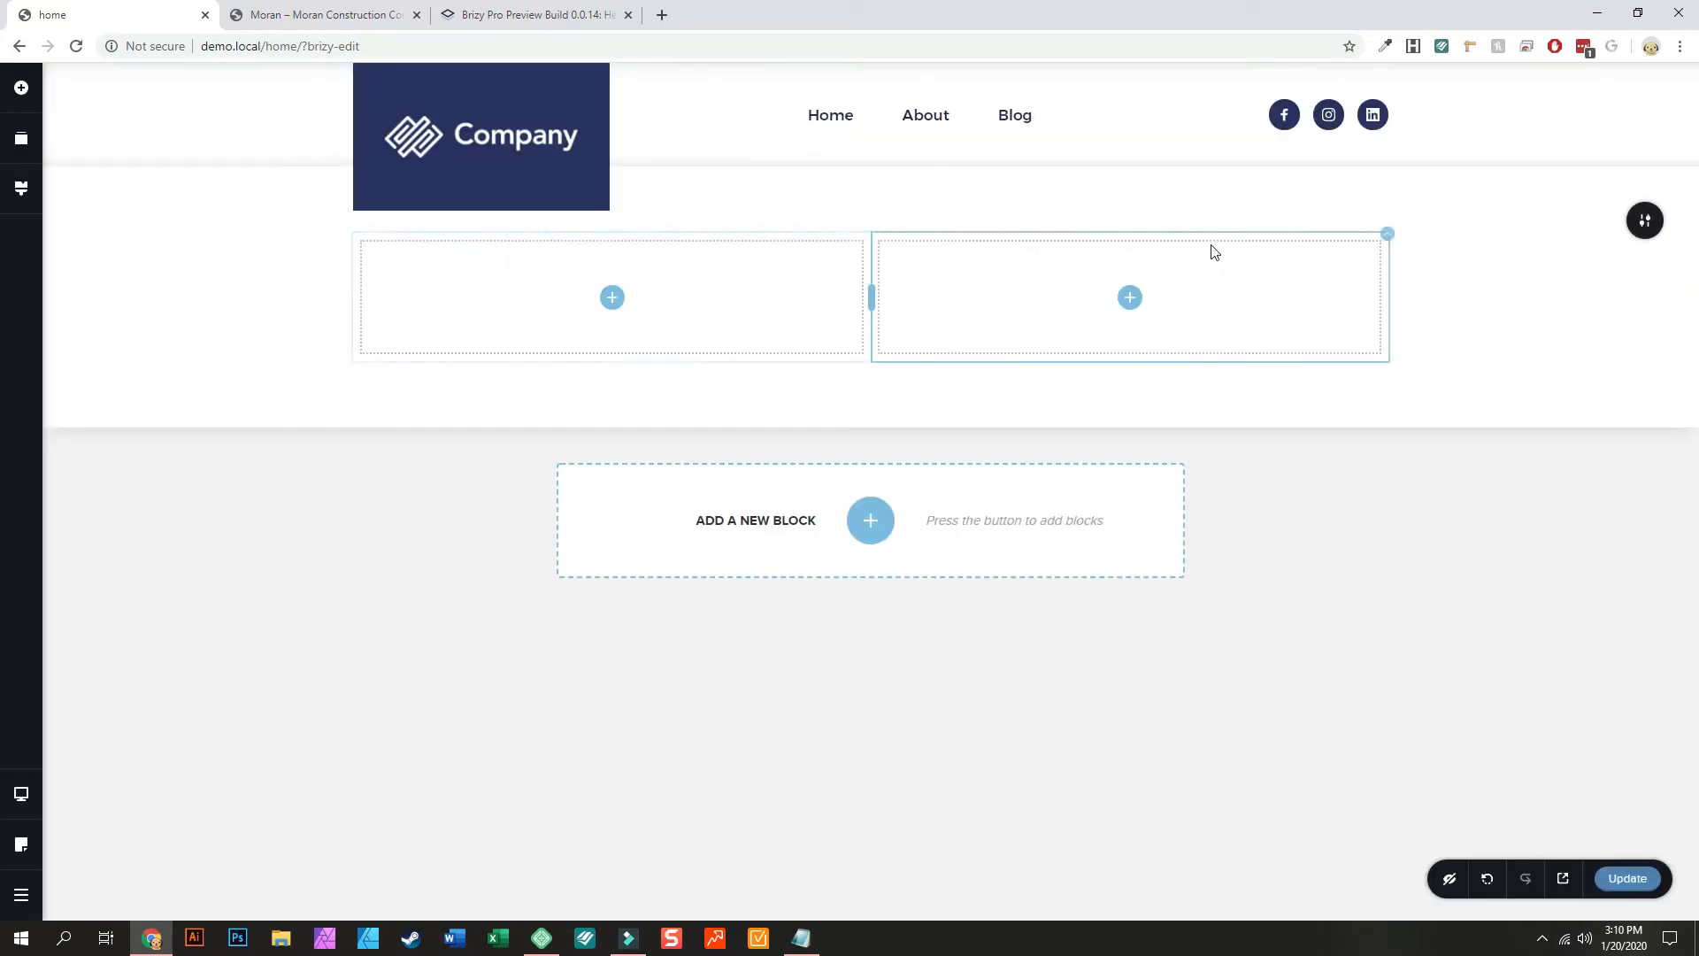
click(1387, 238)
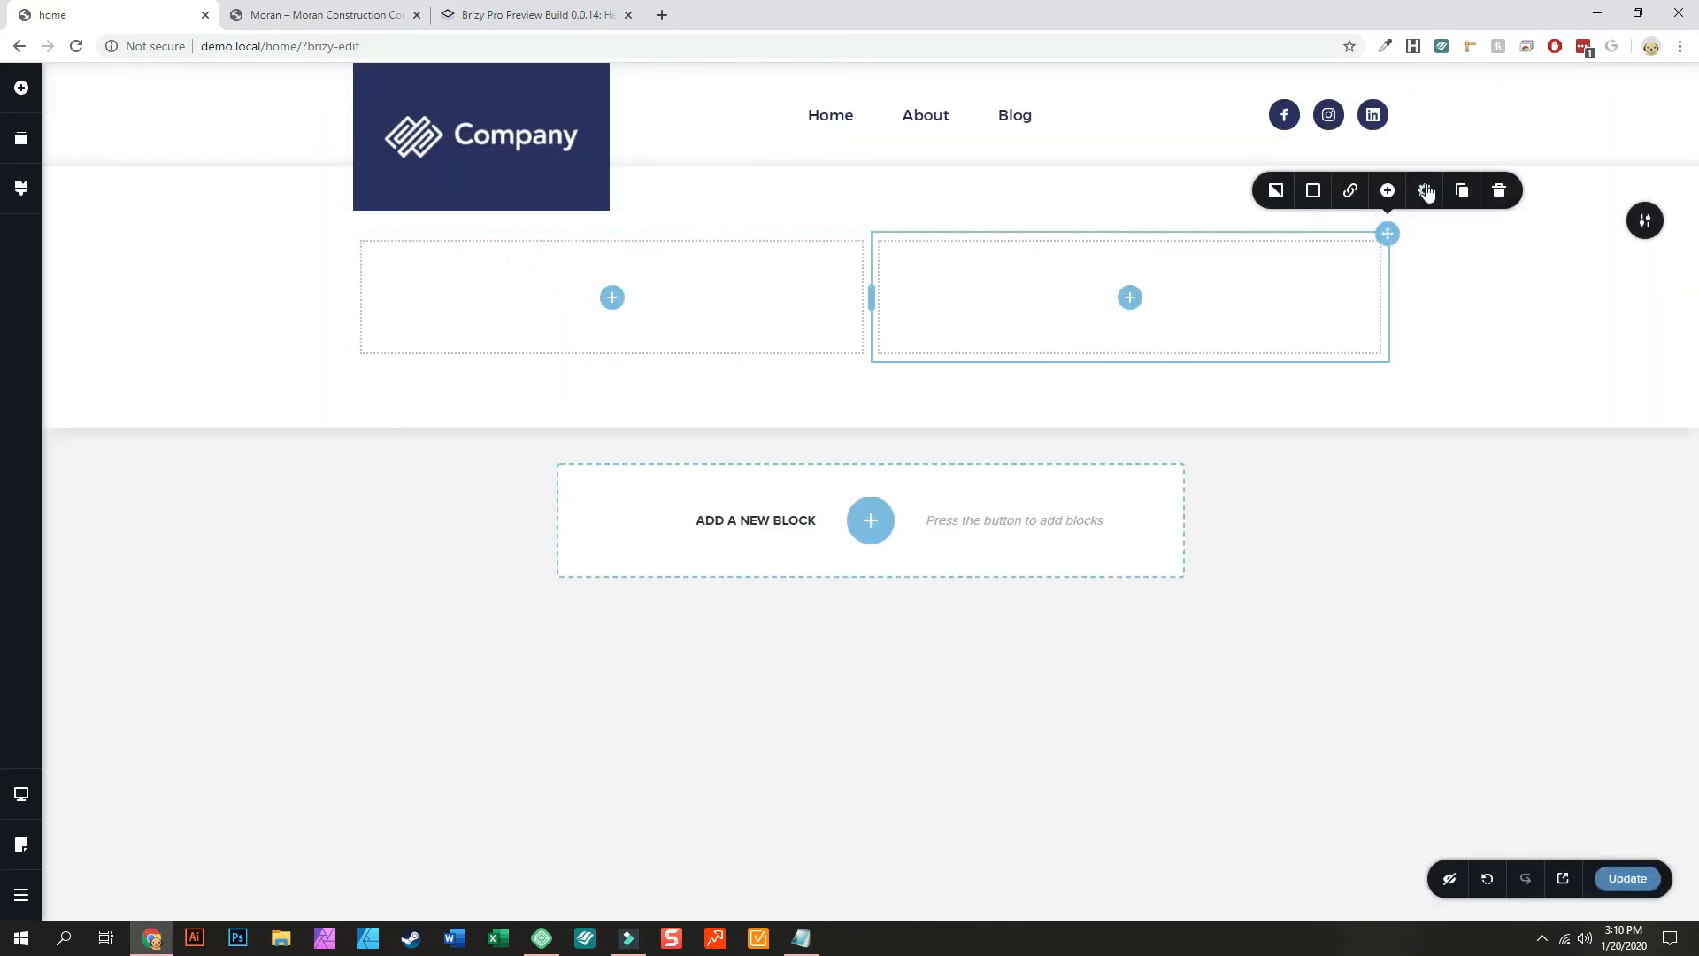
click(1499, 192)
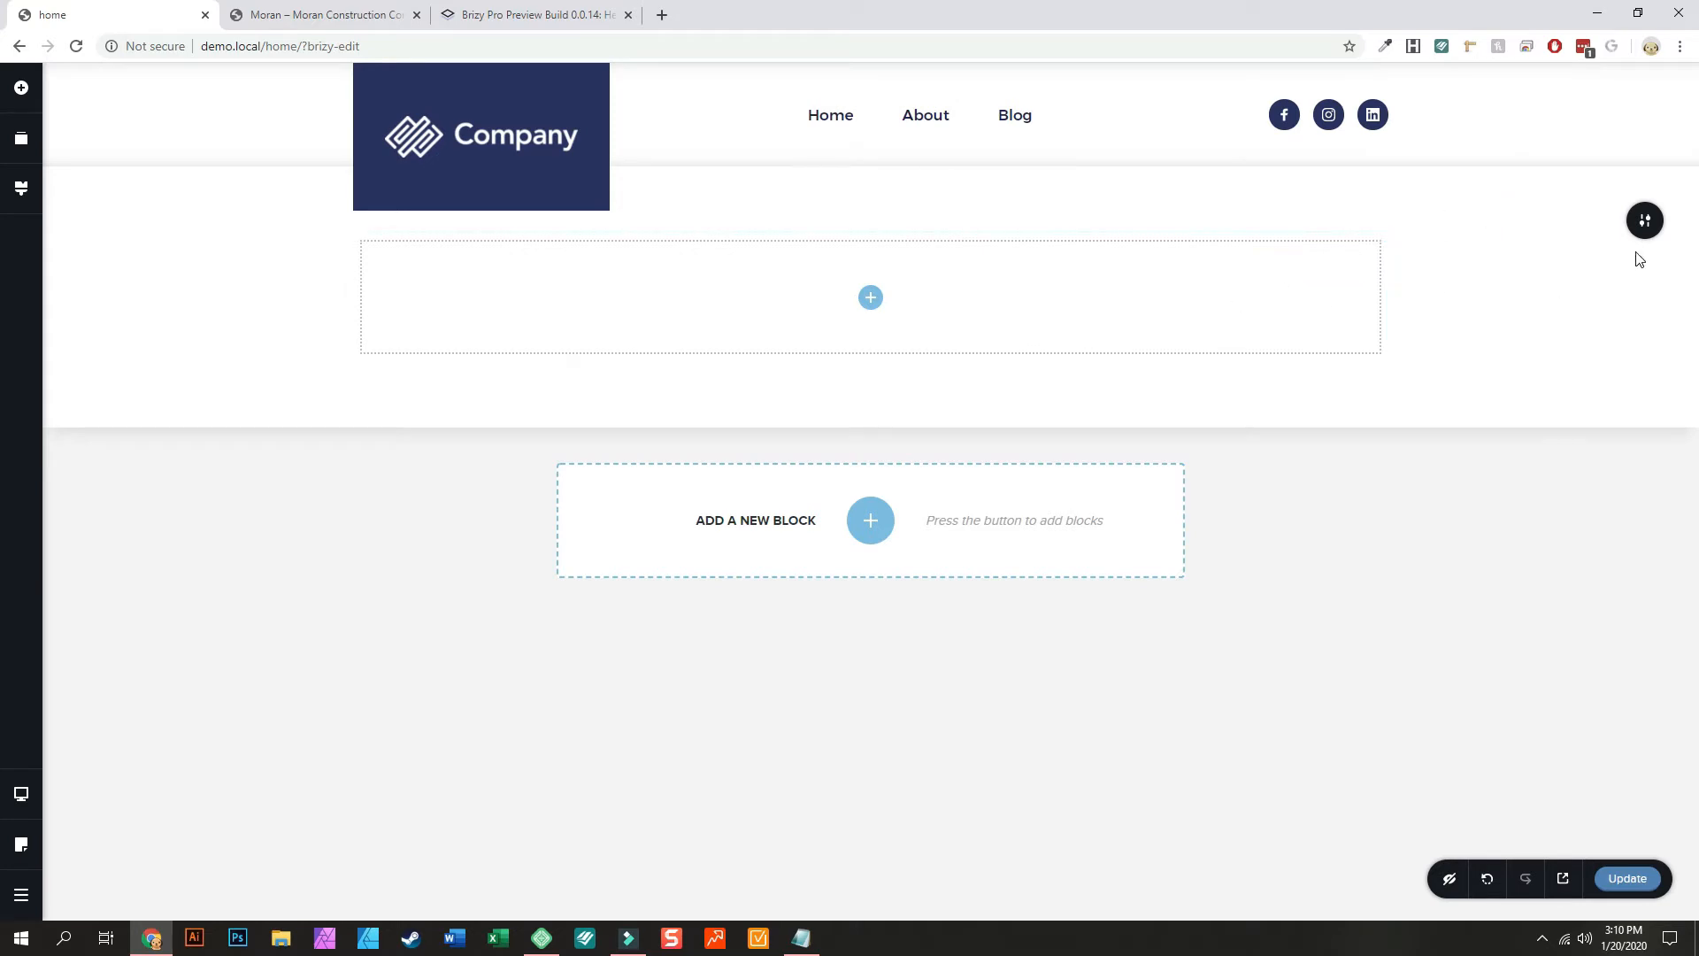
Step: Place a text element in the blank block's column and center-align its text
click(20, 89)
drag(105, 217, 835, 306)
click(704, 263)
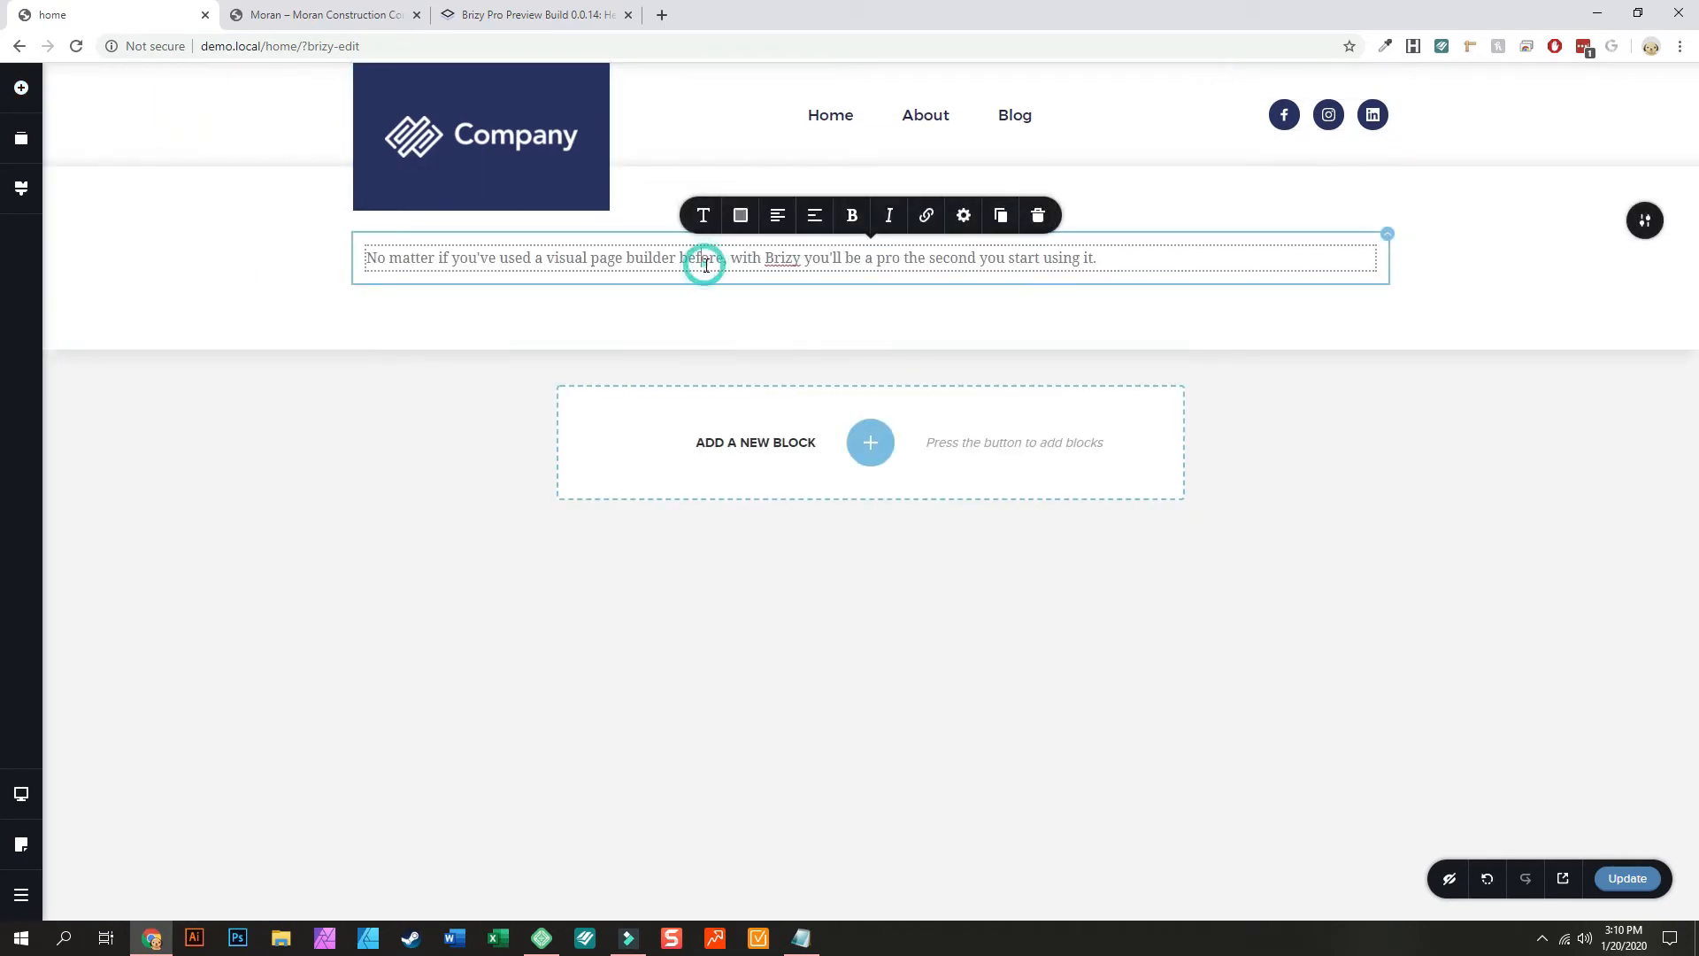
click(778, 227)
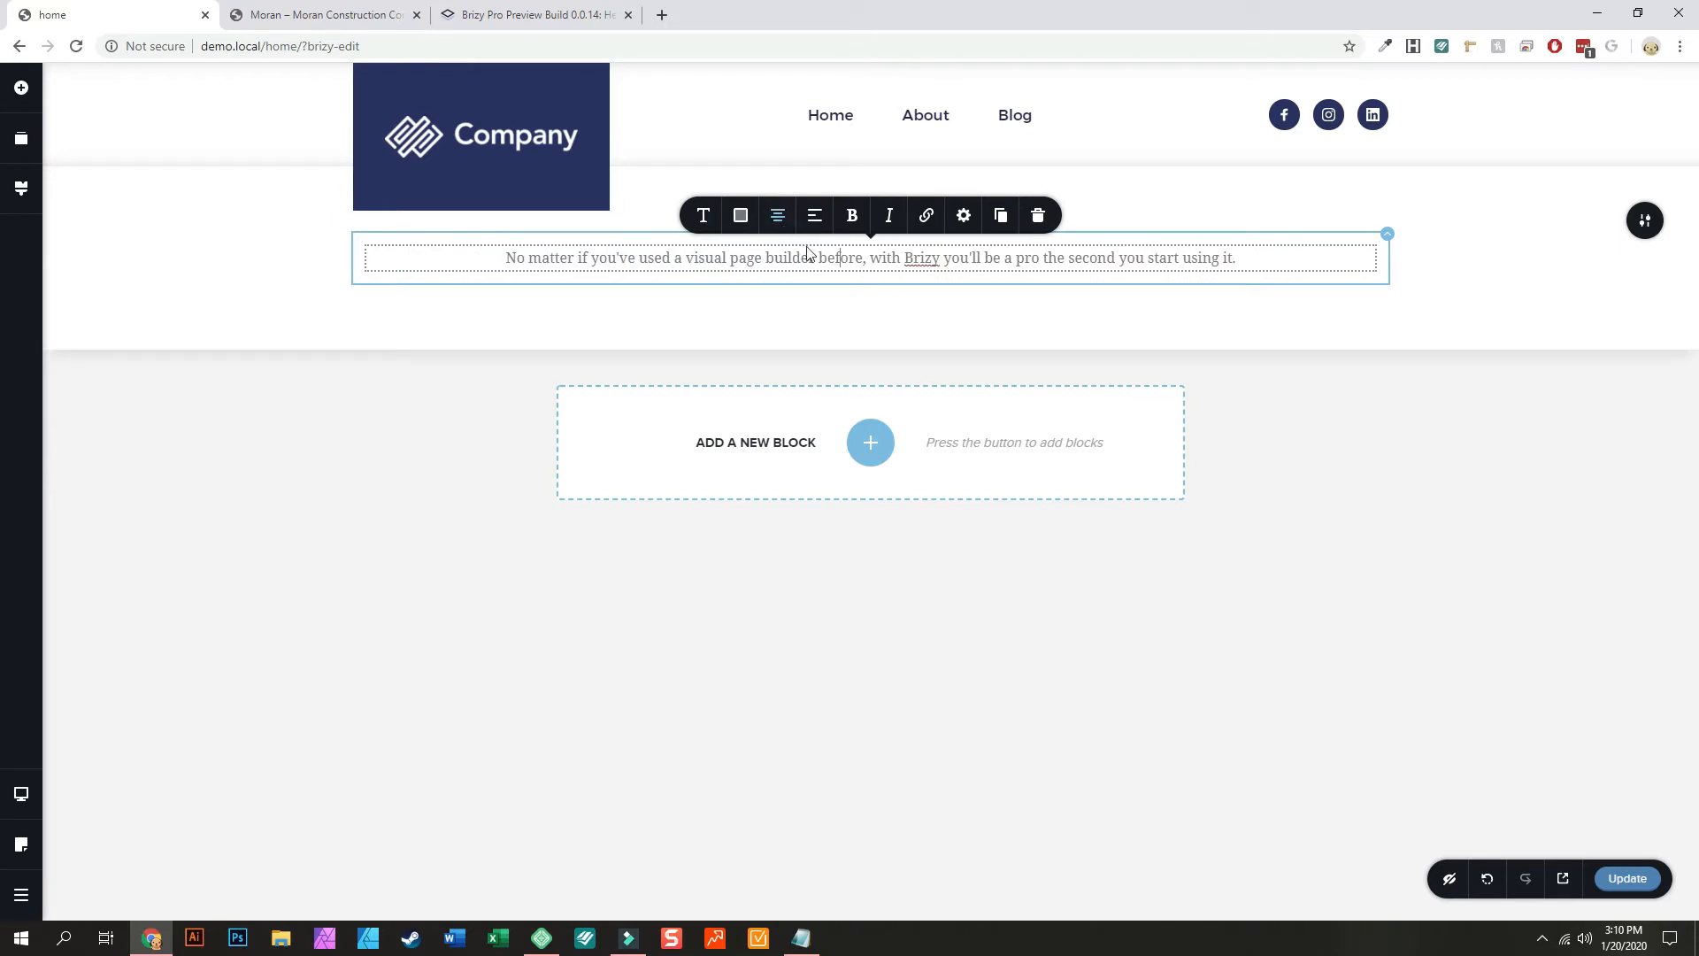
Step: Set the block's background to the media library photo of construction workers on a concrete and rebar site
click(1648, 226)
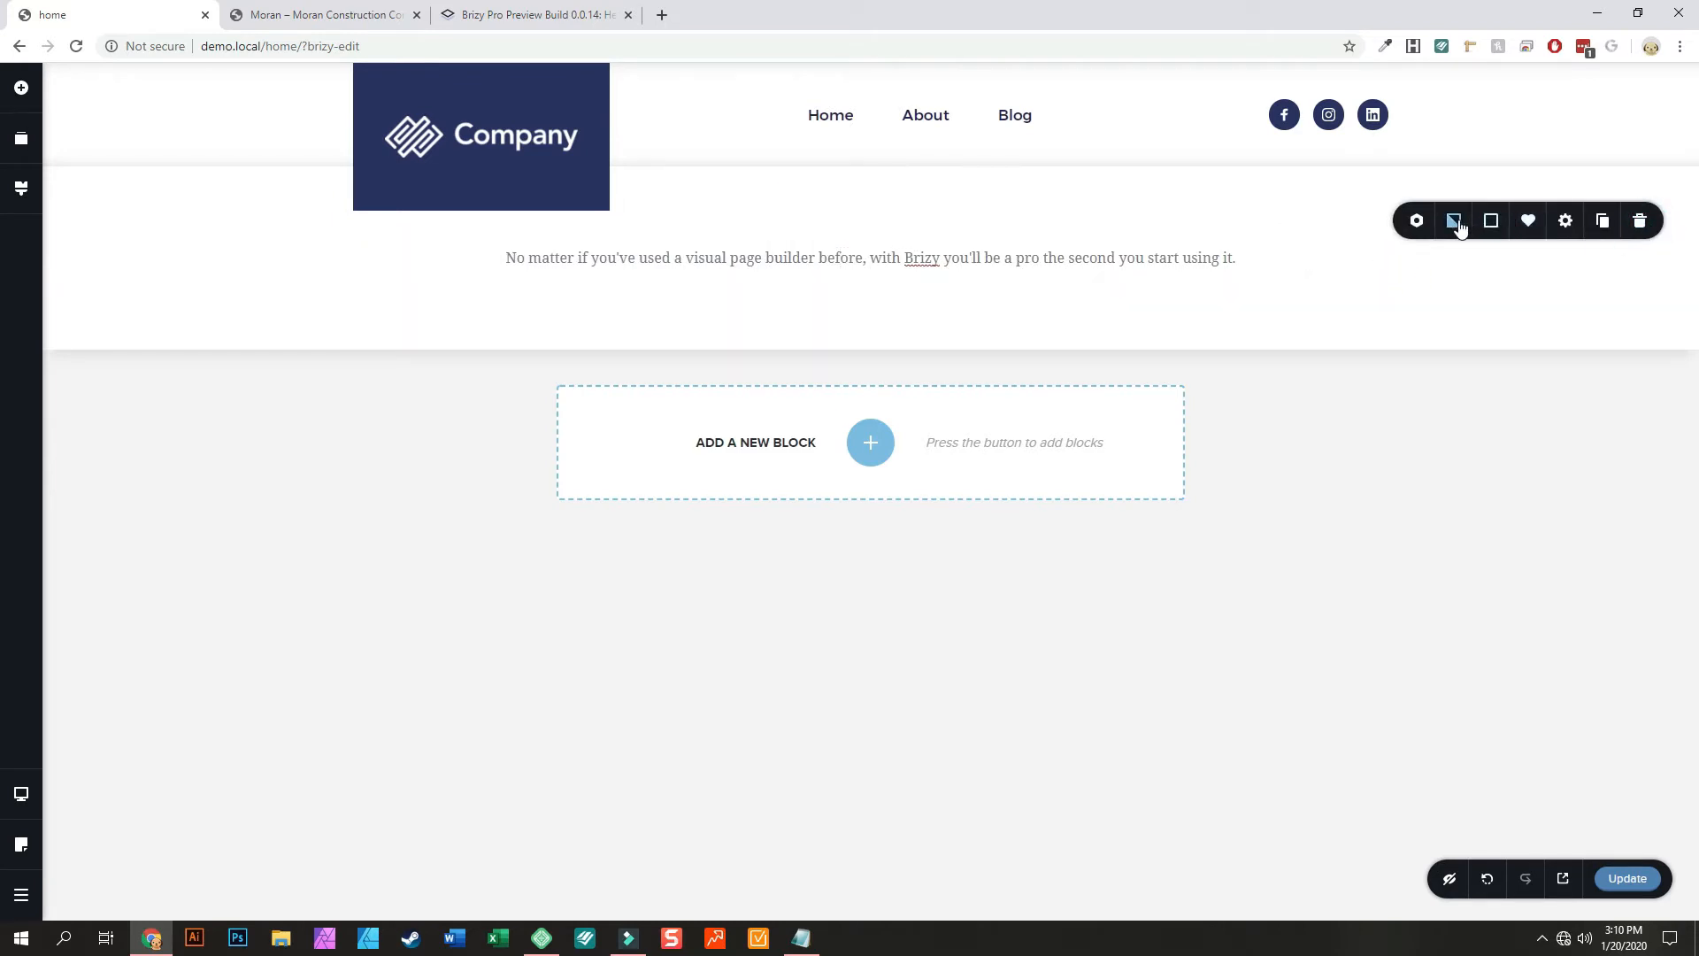
click(1455, 223)
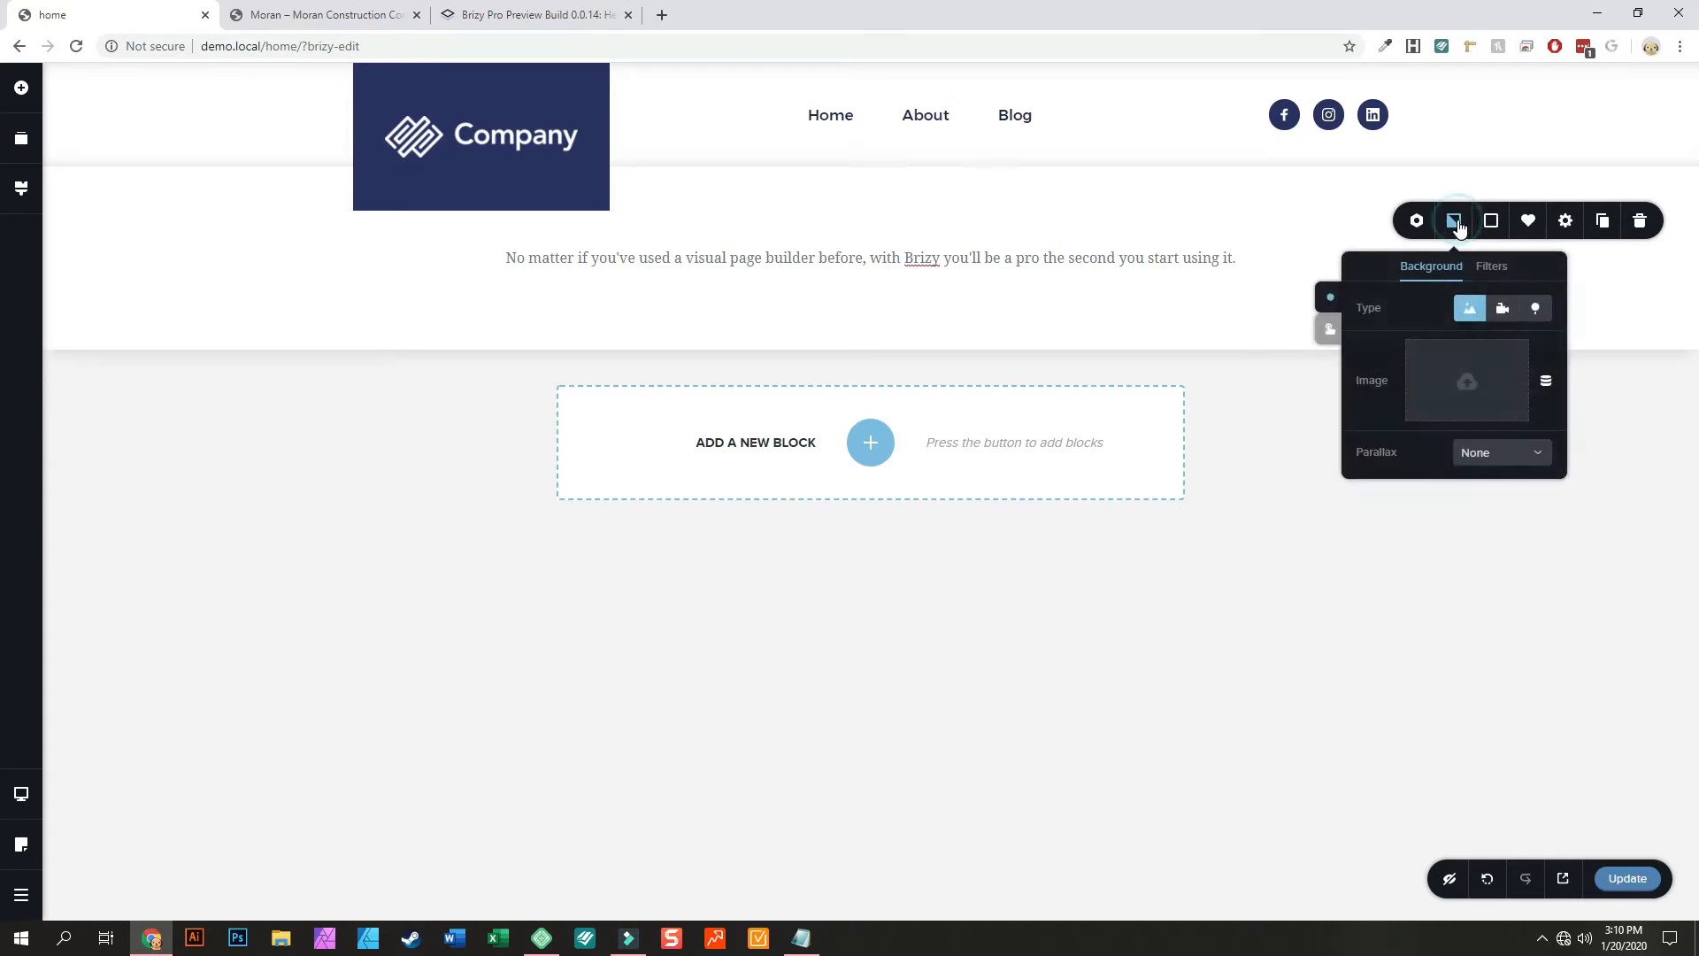
click(1488, 373)
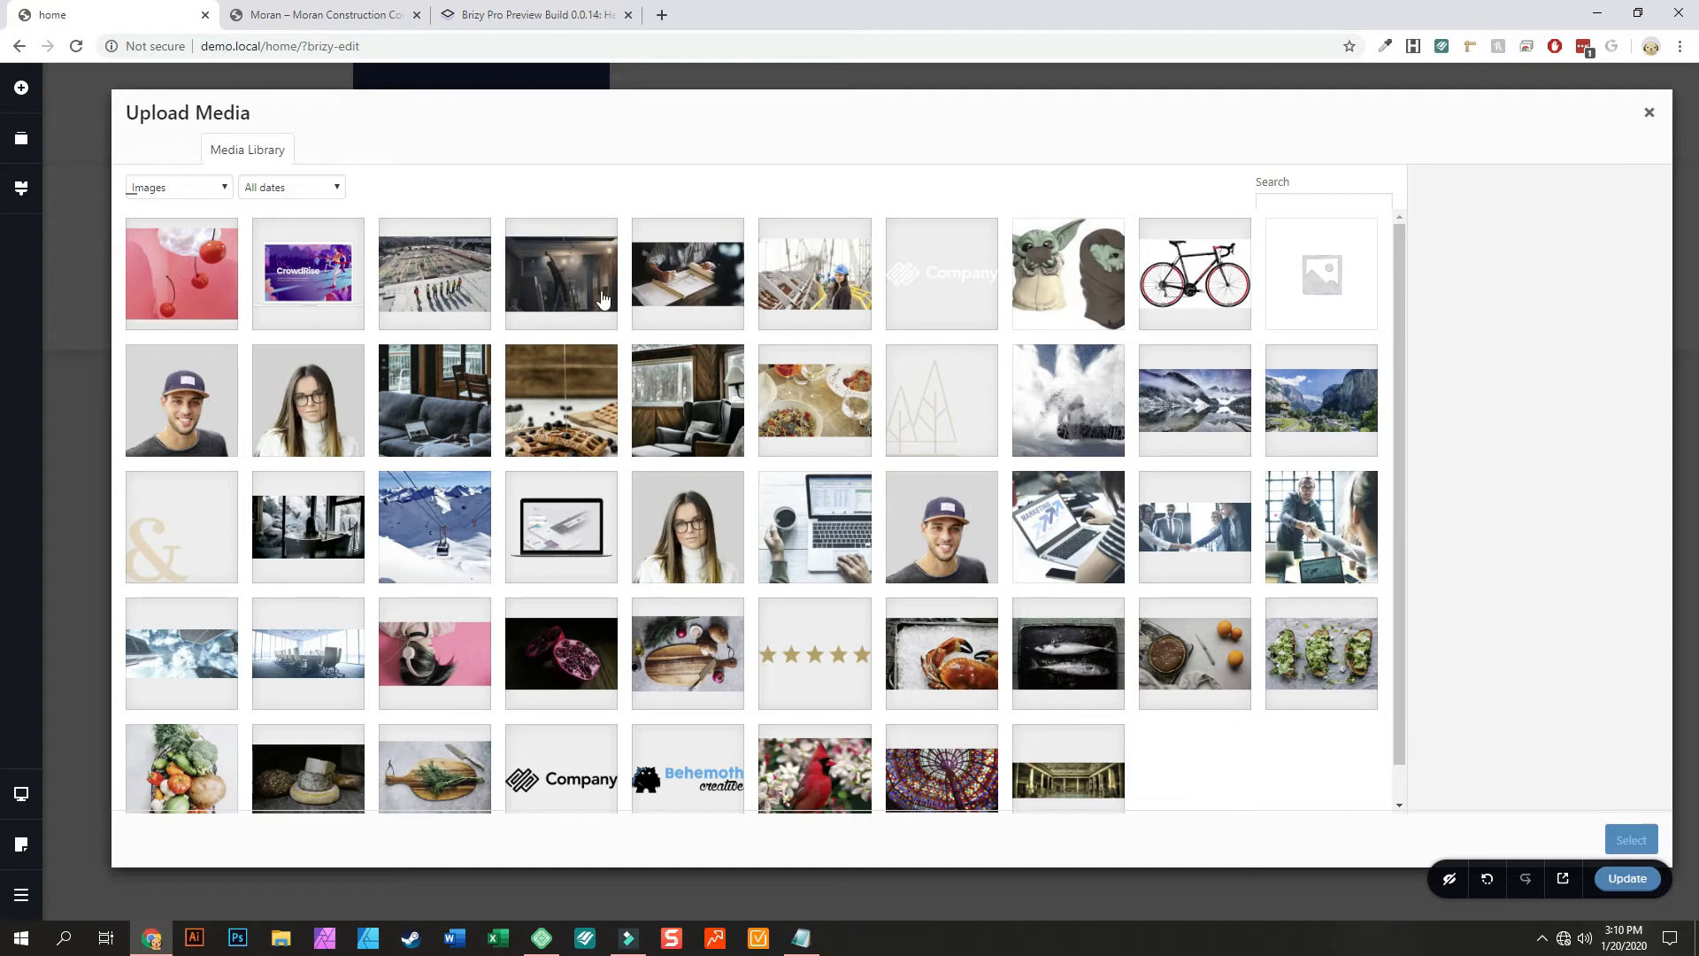
click(439, 270)
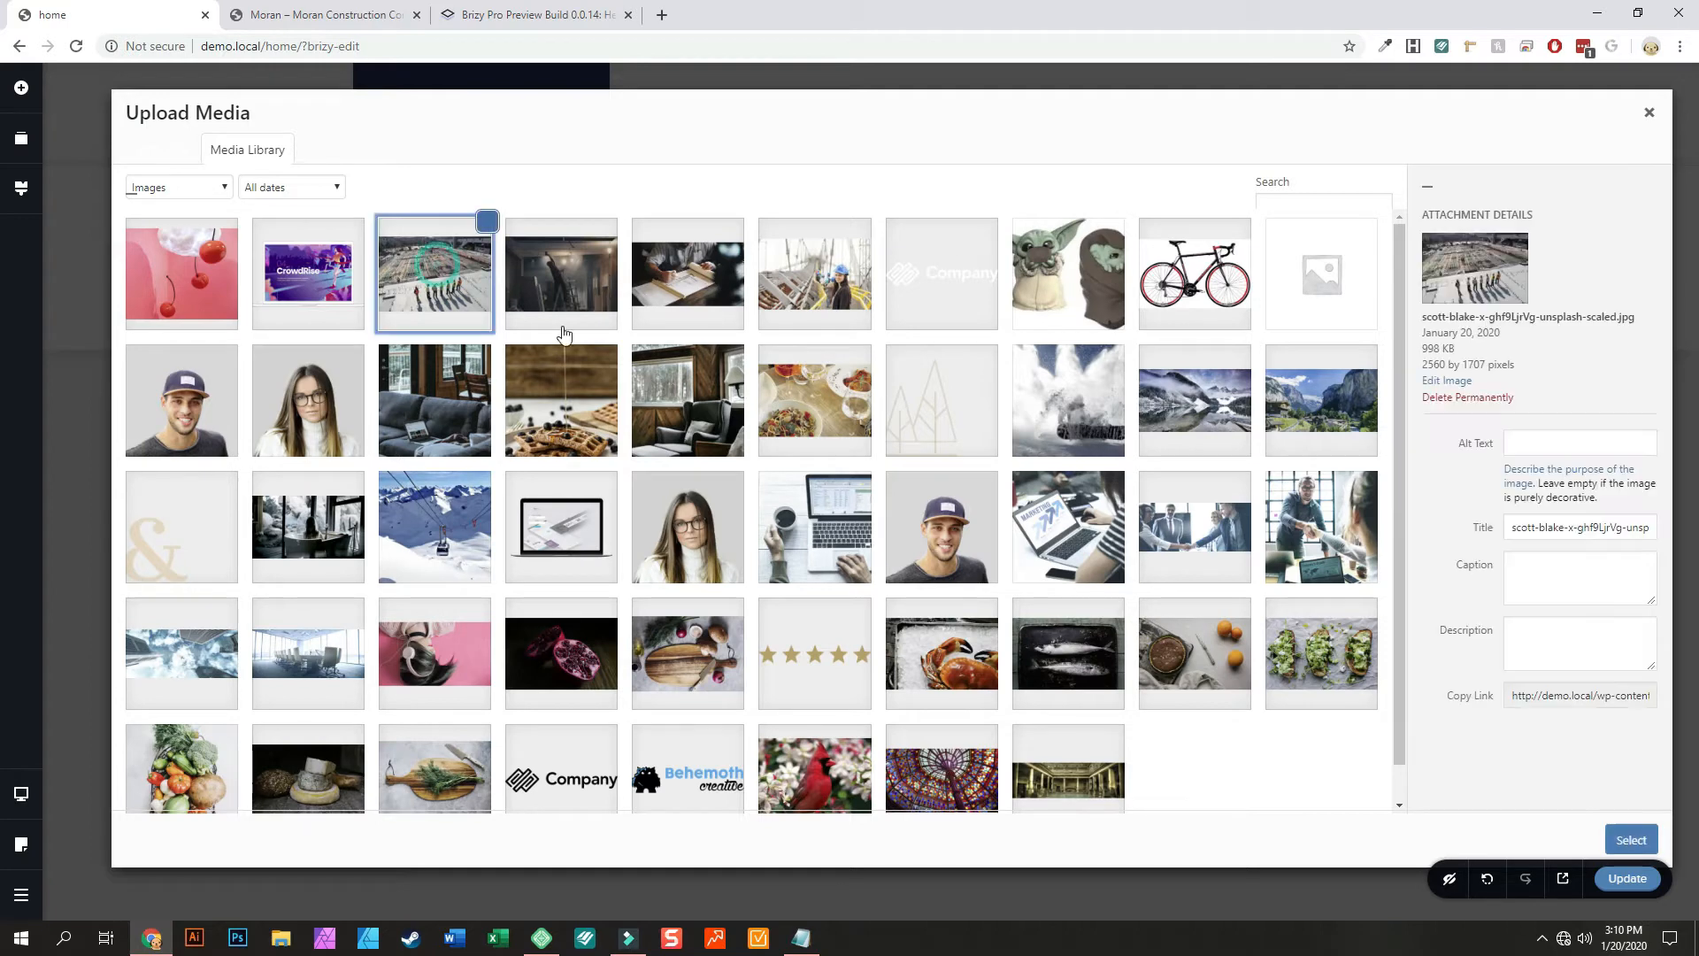
click(1631, 841)
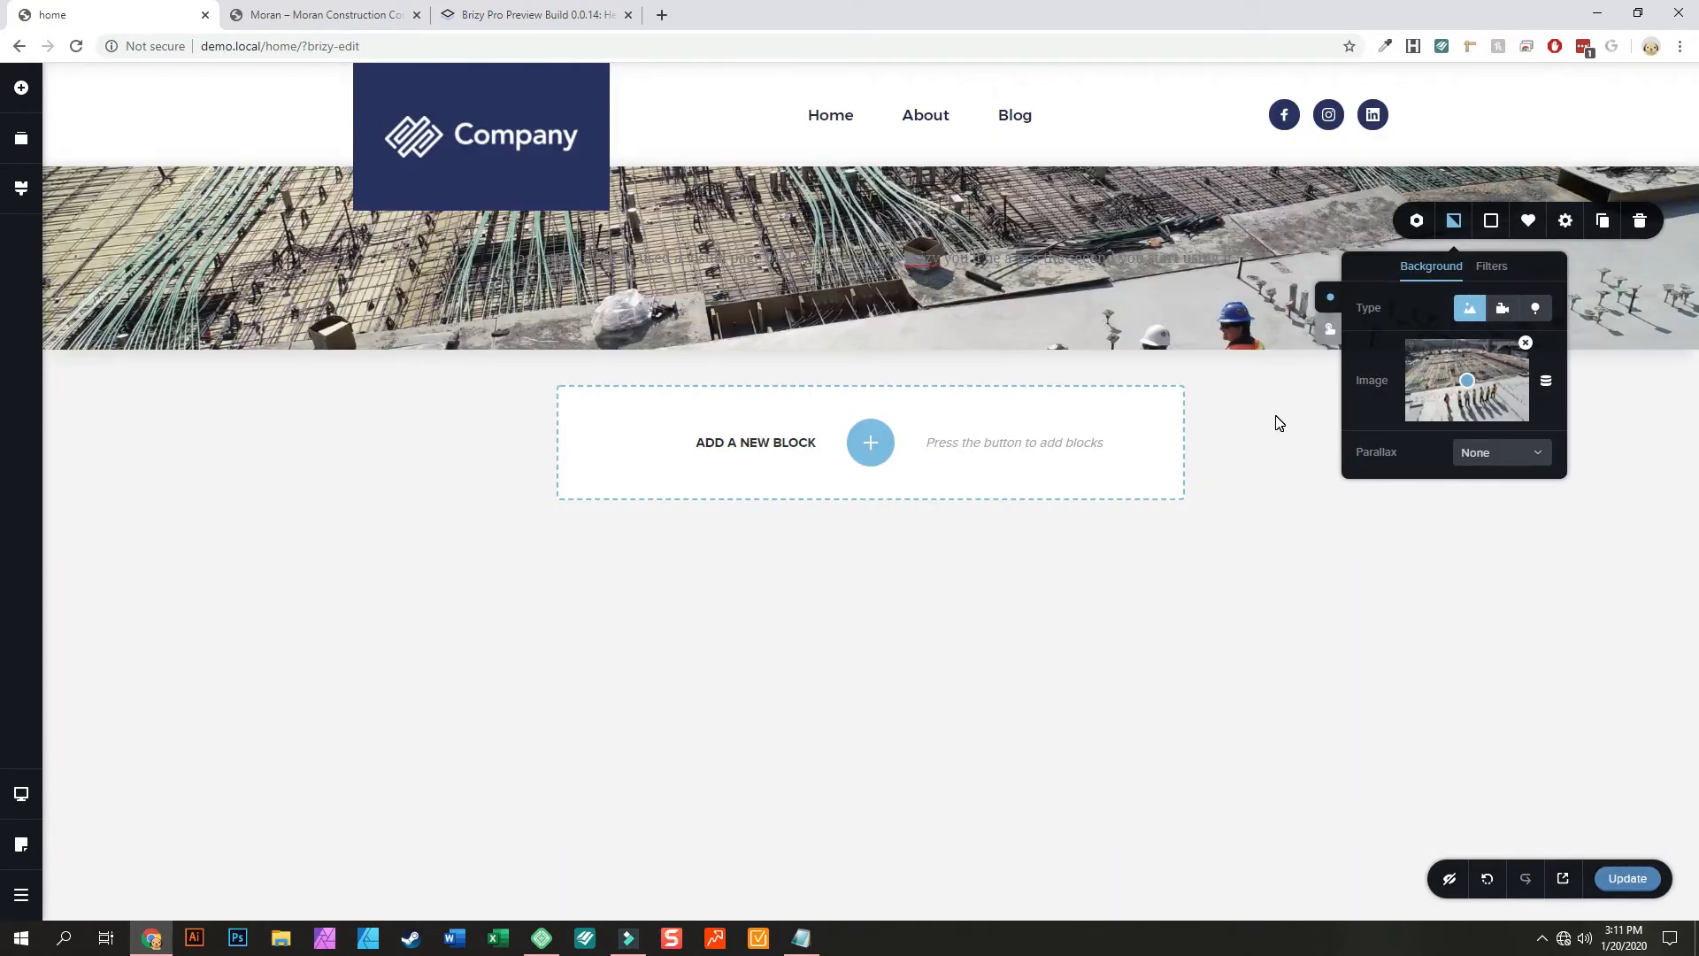
Step: Open the additional styling settings of the text element over the construction photo
click(791, 250)
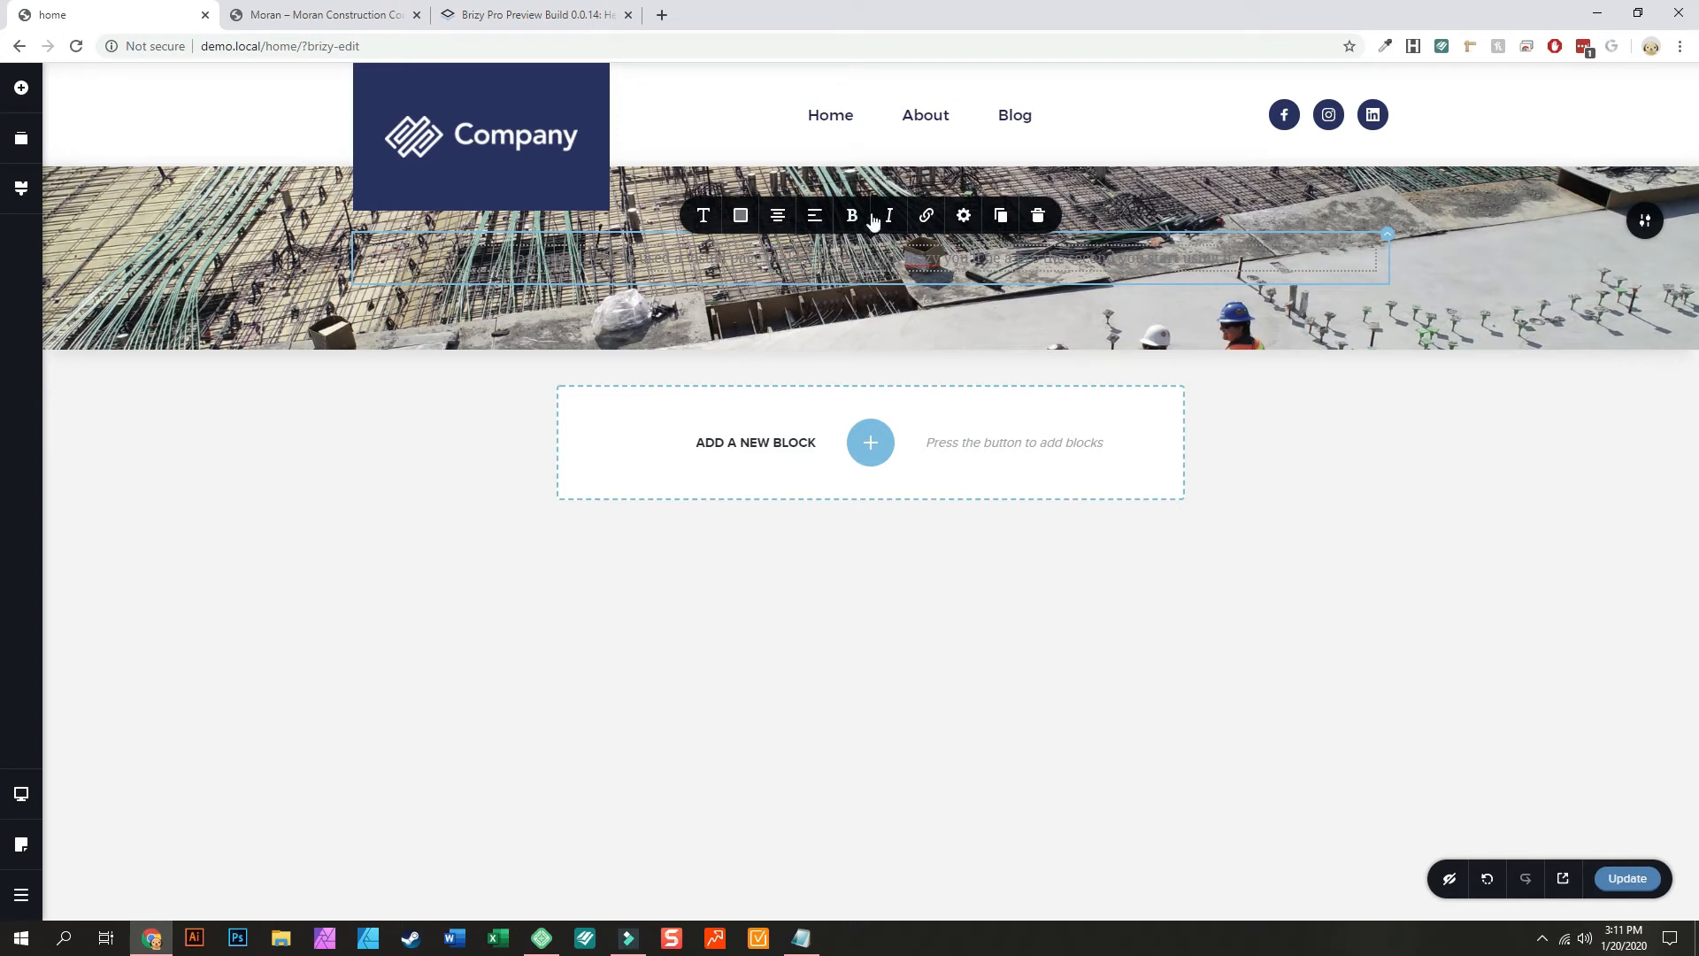
click(964, 215)
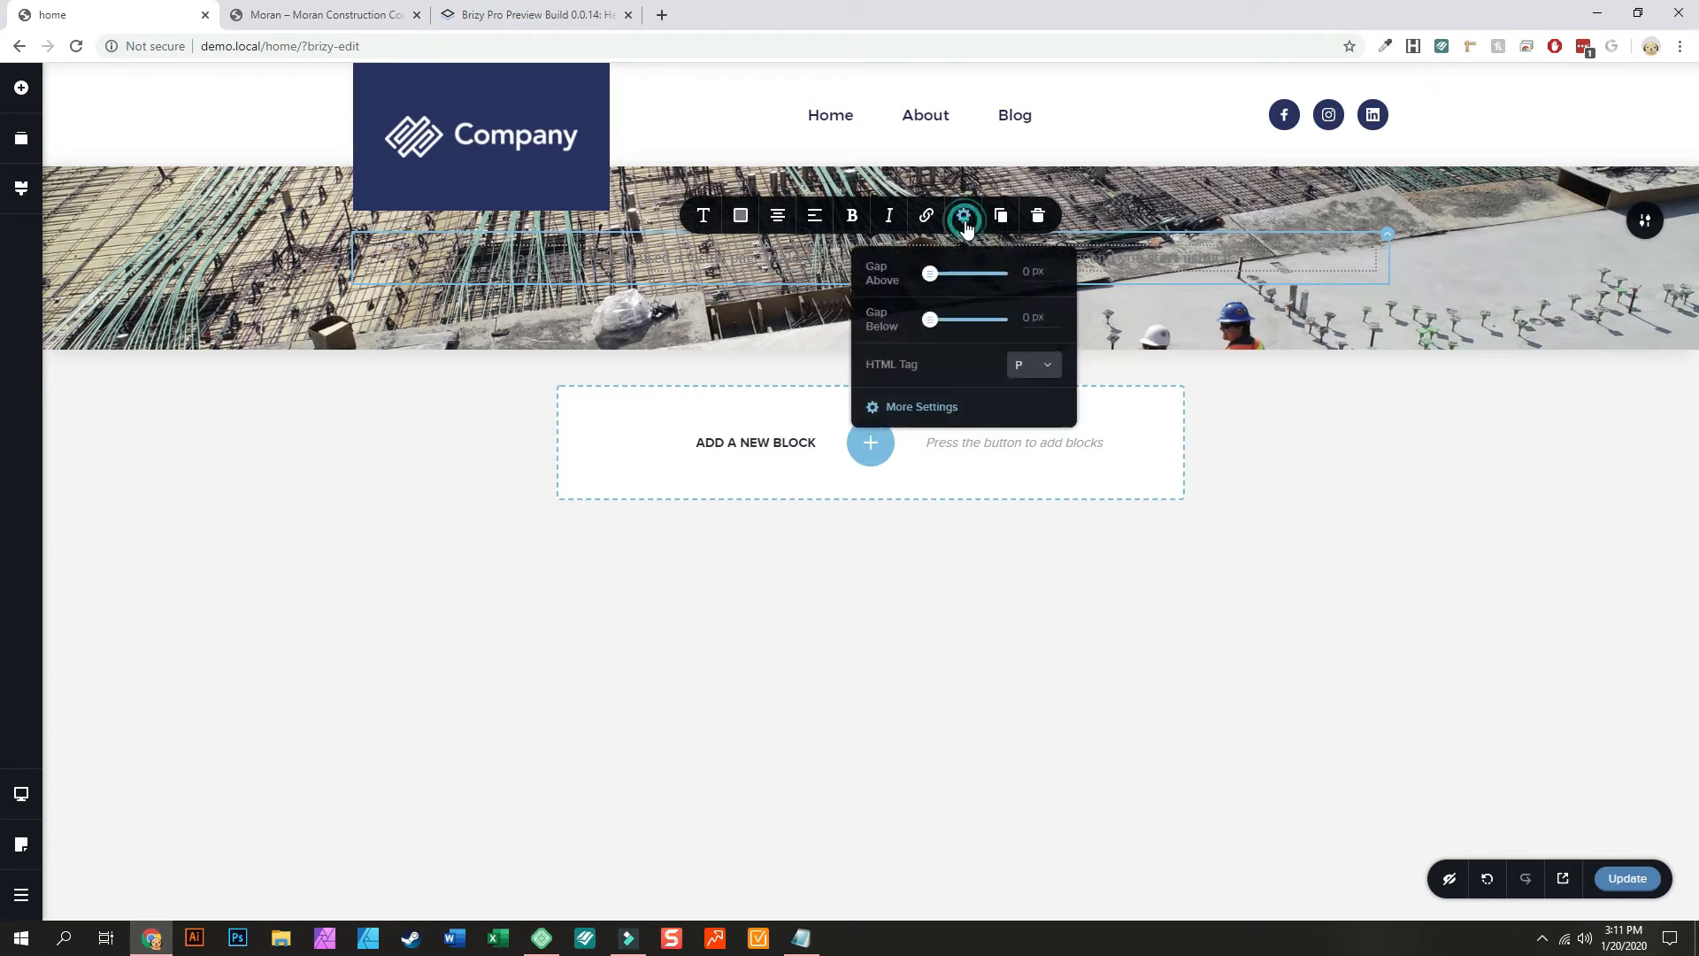
click(907, 410)
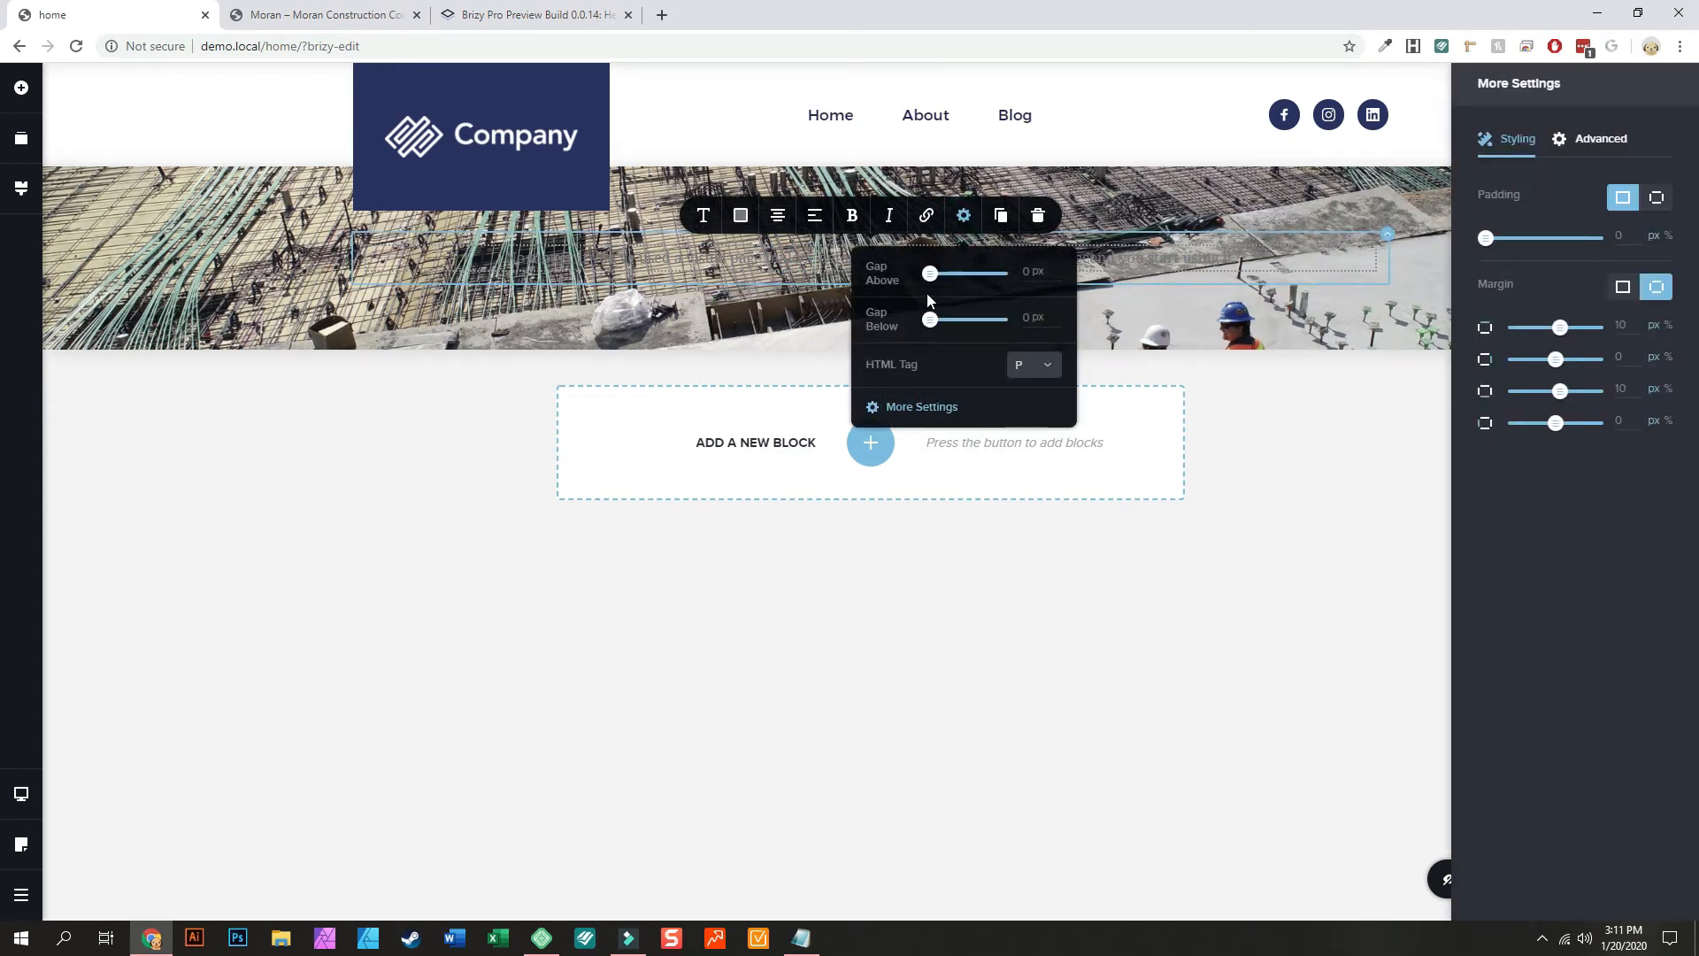
Step: Set the text element's gap above and gap below to 100 px each
drag(927, 277, 996, 272)
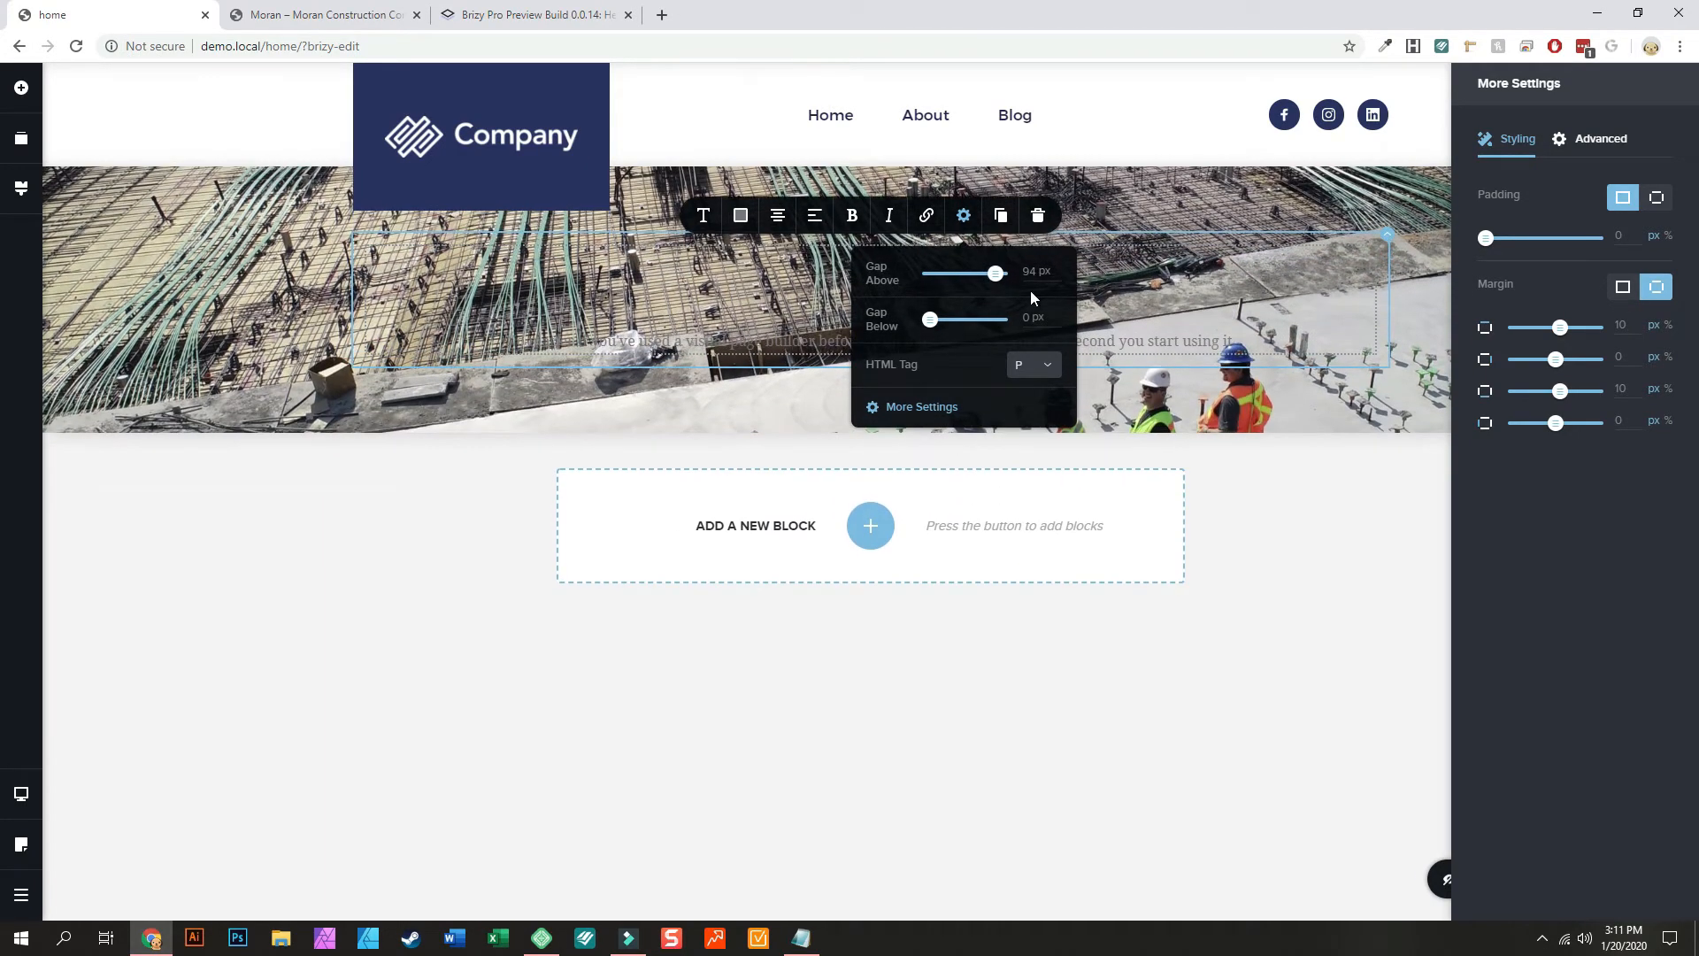
double_click(1031, 271)
text(100)
key(Return)
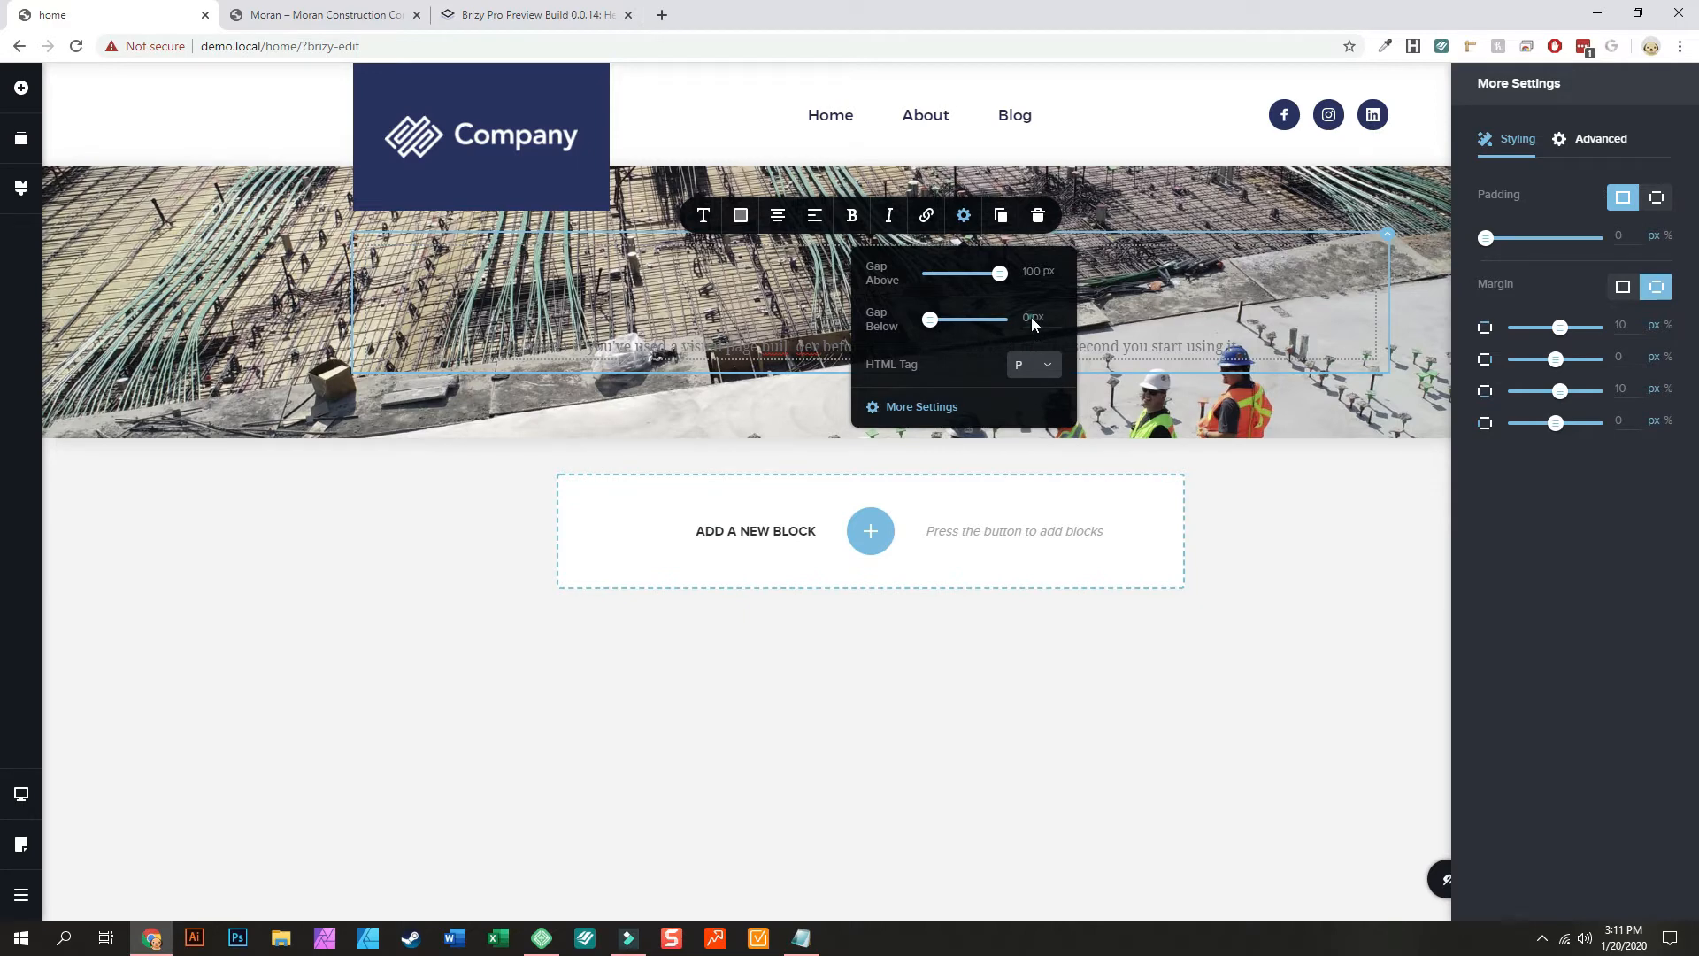
text(100)
key(Return)
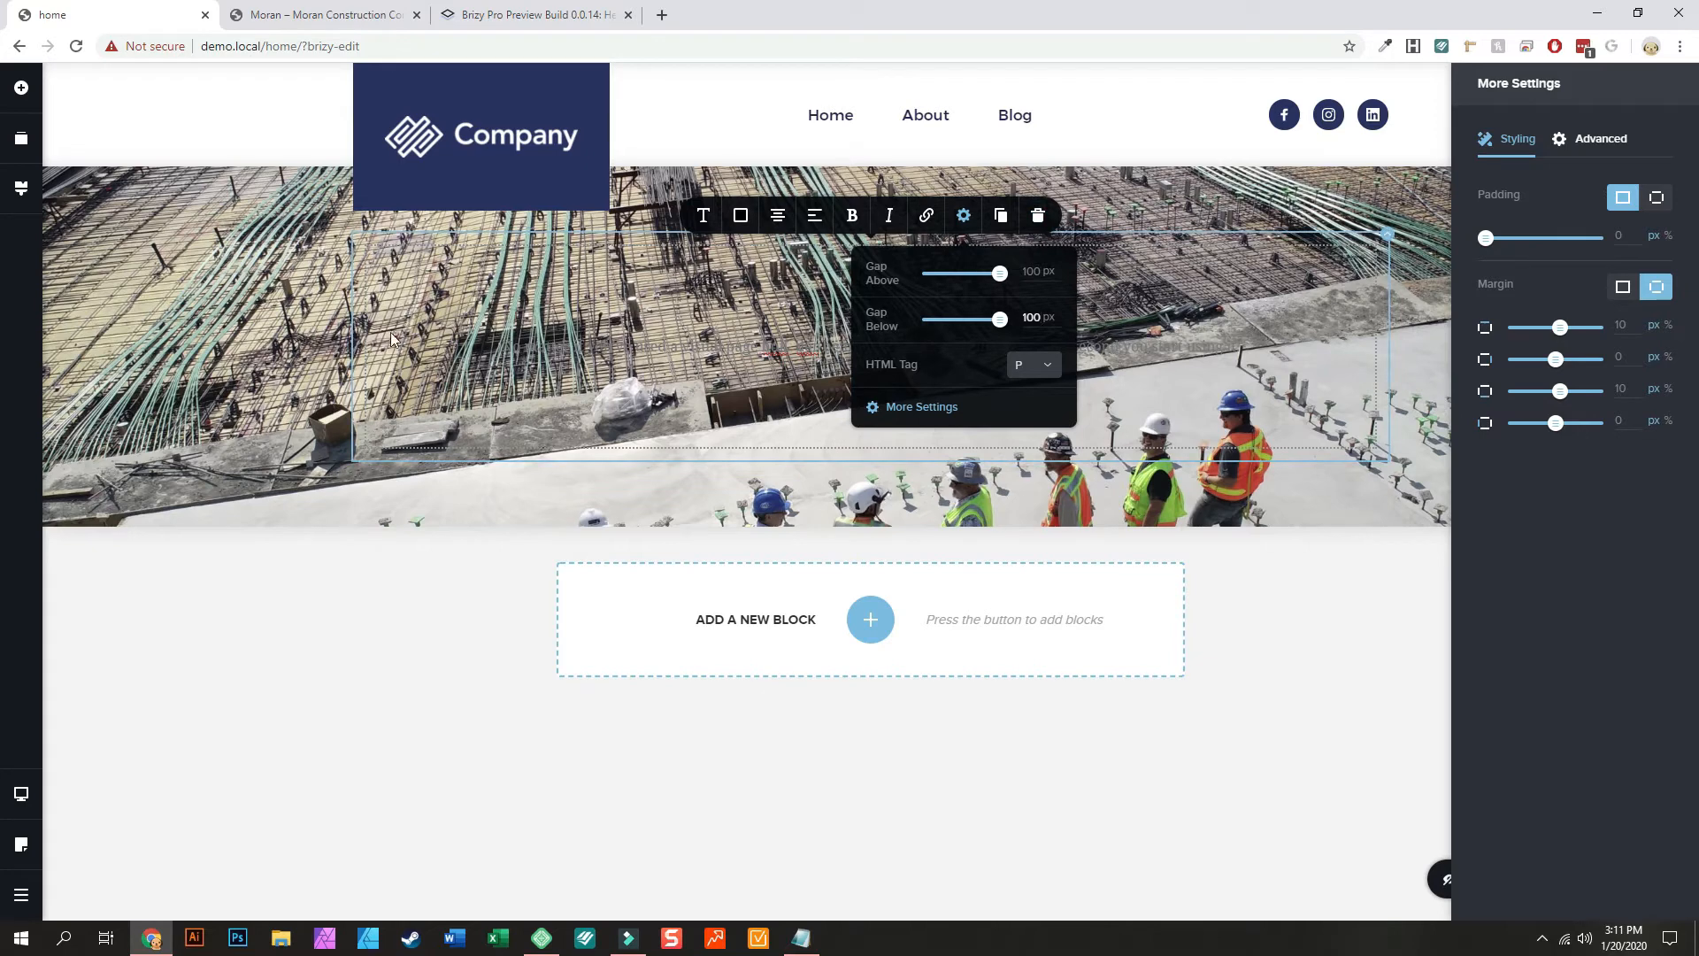
Step: Try a gap of 250 px above and 250 px below the text element
double_click(1032, 271)
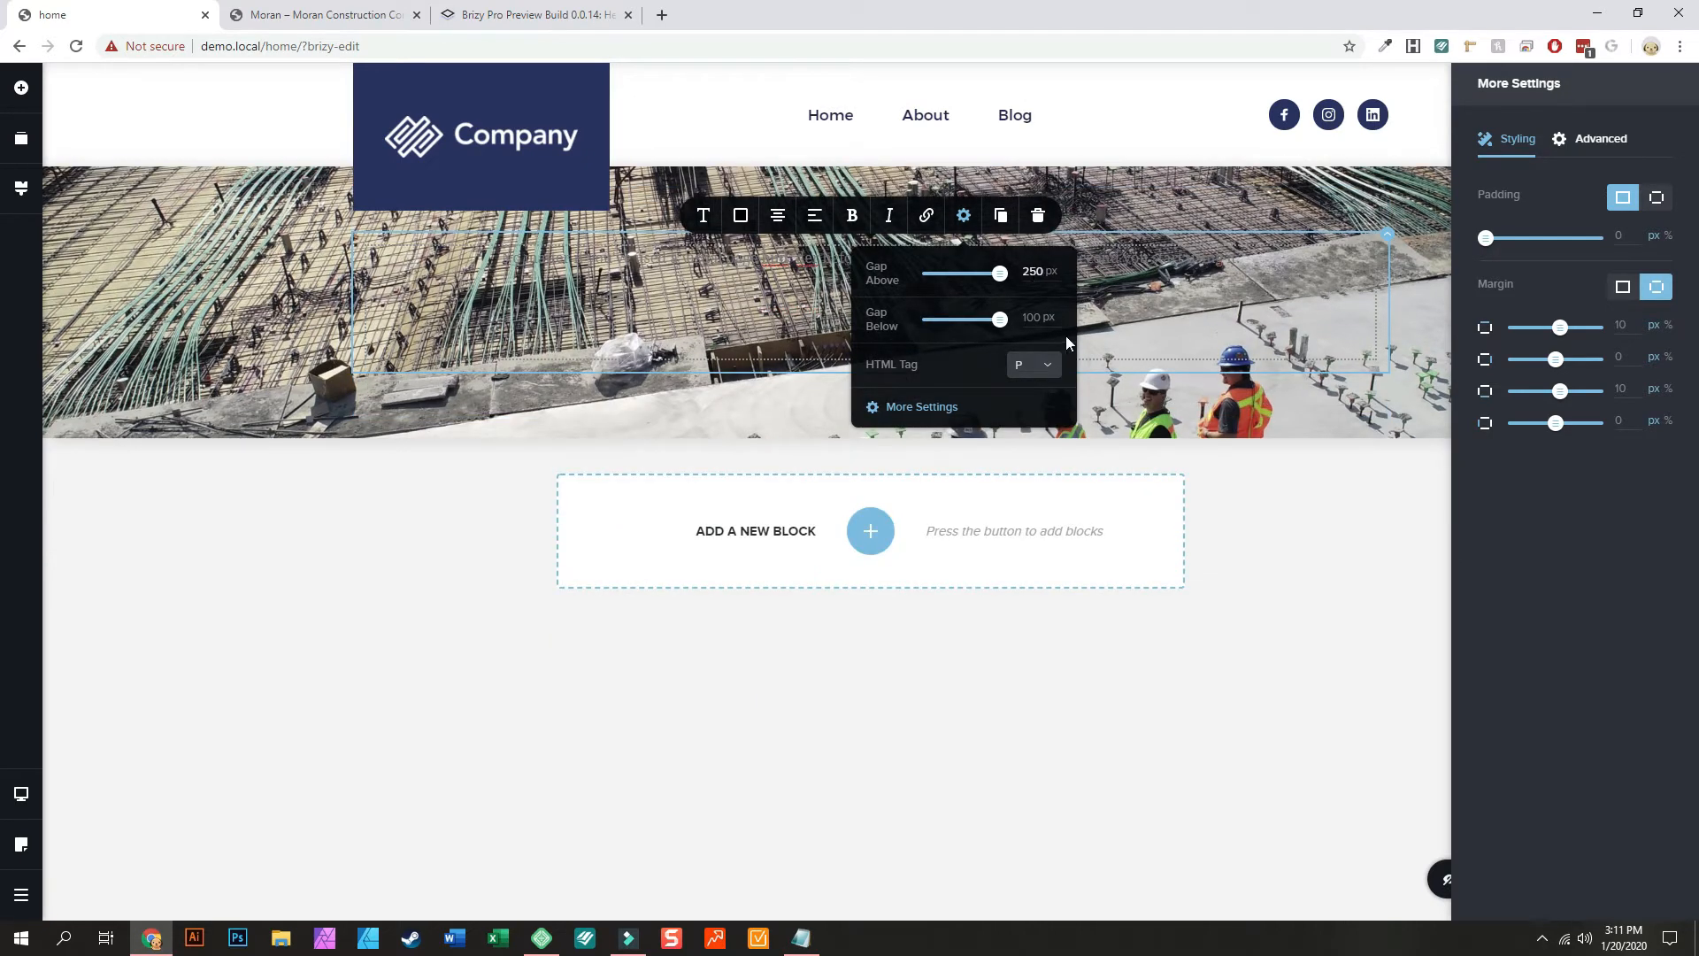
click(1031, 315)
double_click(1031, 316)
text(250)
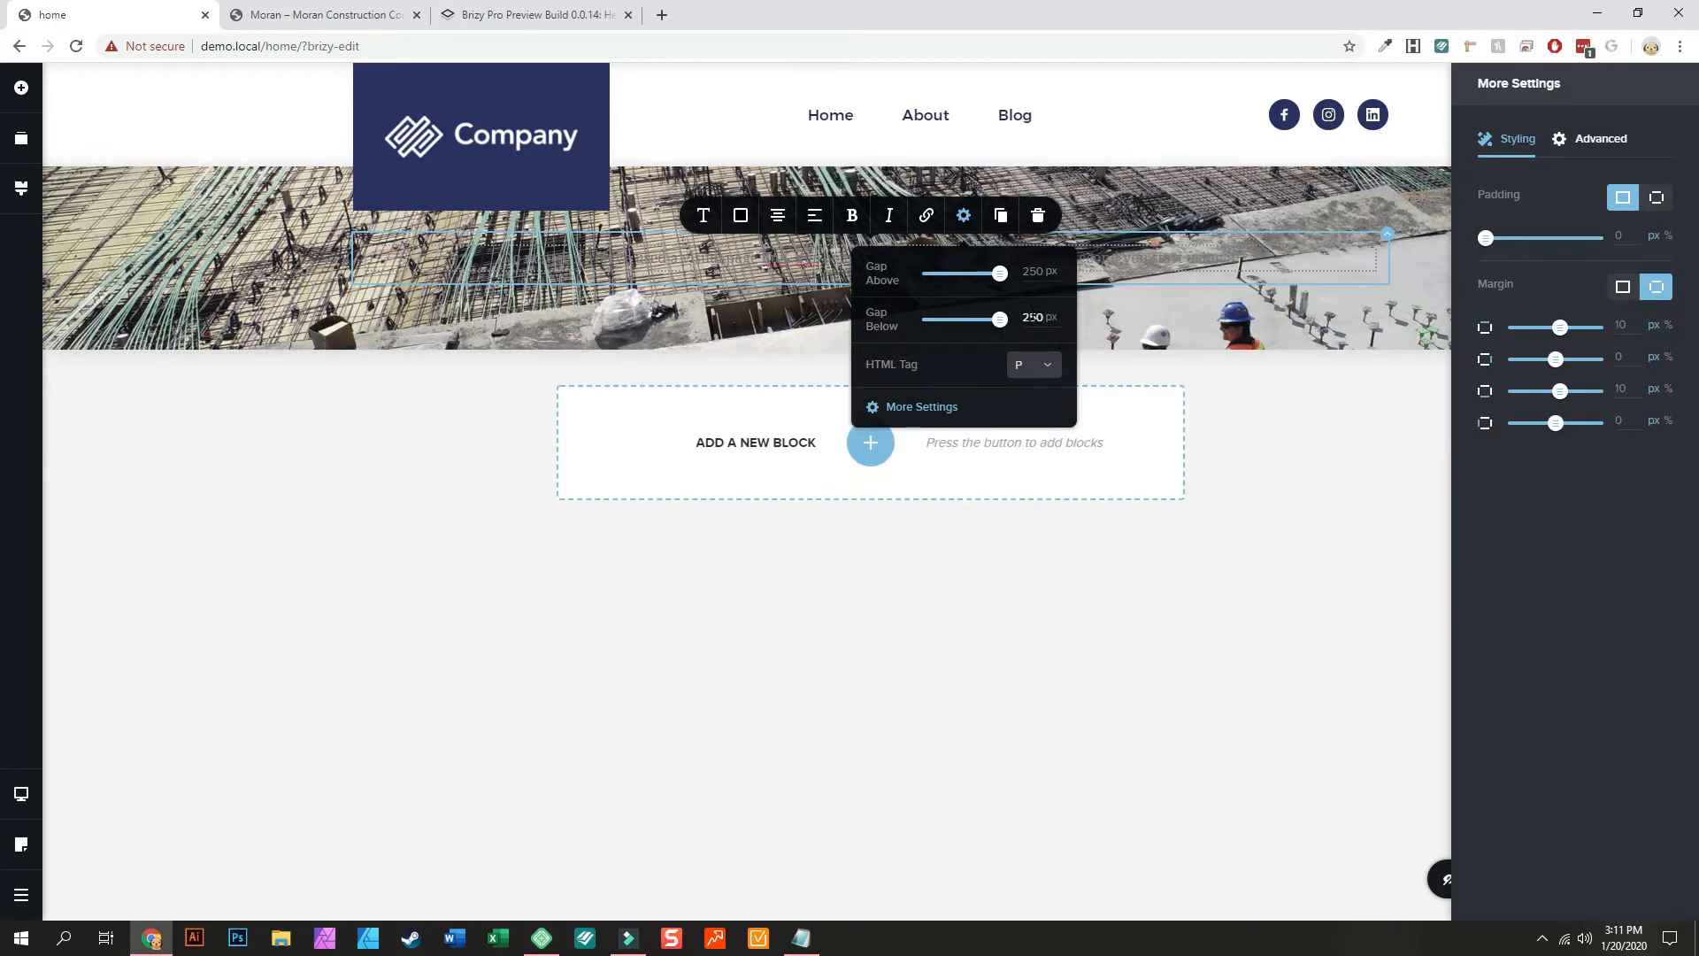
Step: Reset the text element's gap above and gap below to 0 px
double_click(1031, 316)
click(1046, 271)
text(0)
double_click(1027, 272)
text(0)
Step: Set individual padding on the text element, with 250 px at the top and 250 px at the bottom
click(1657, 197)
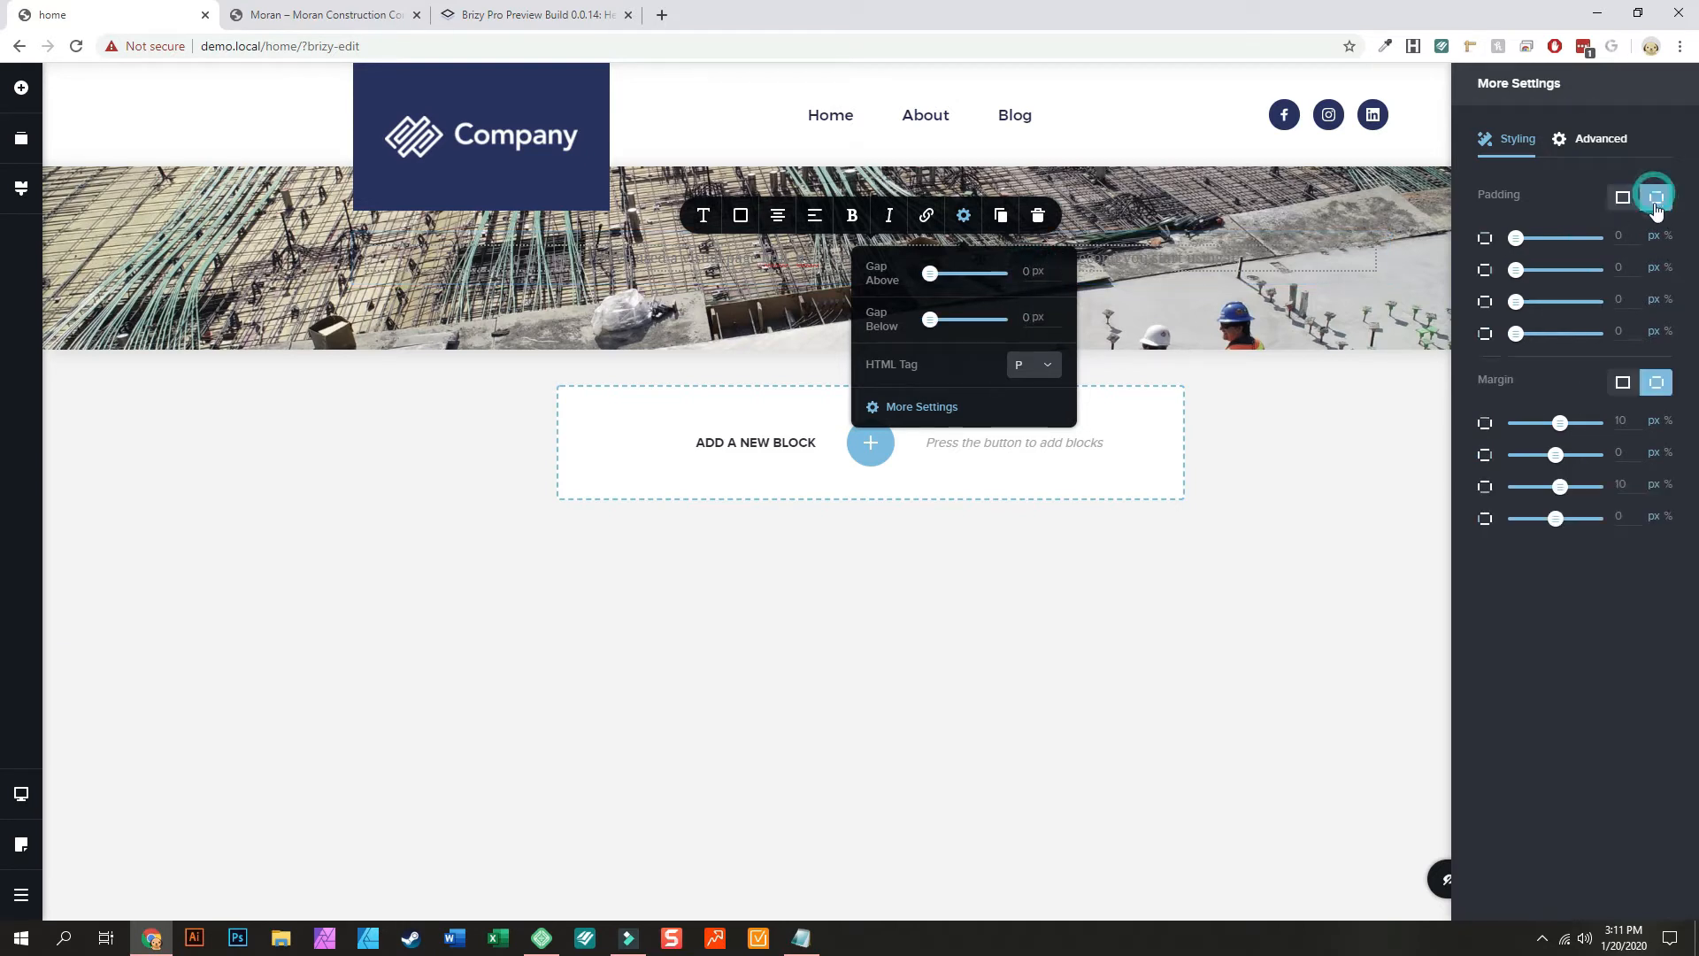
double_click(1619, 237)
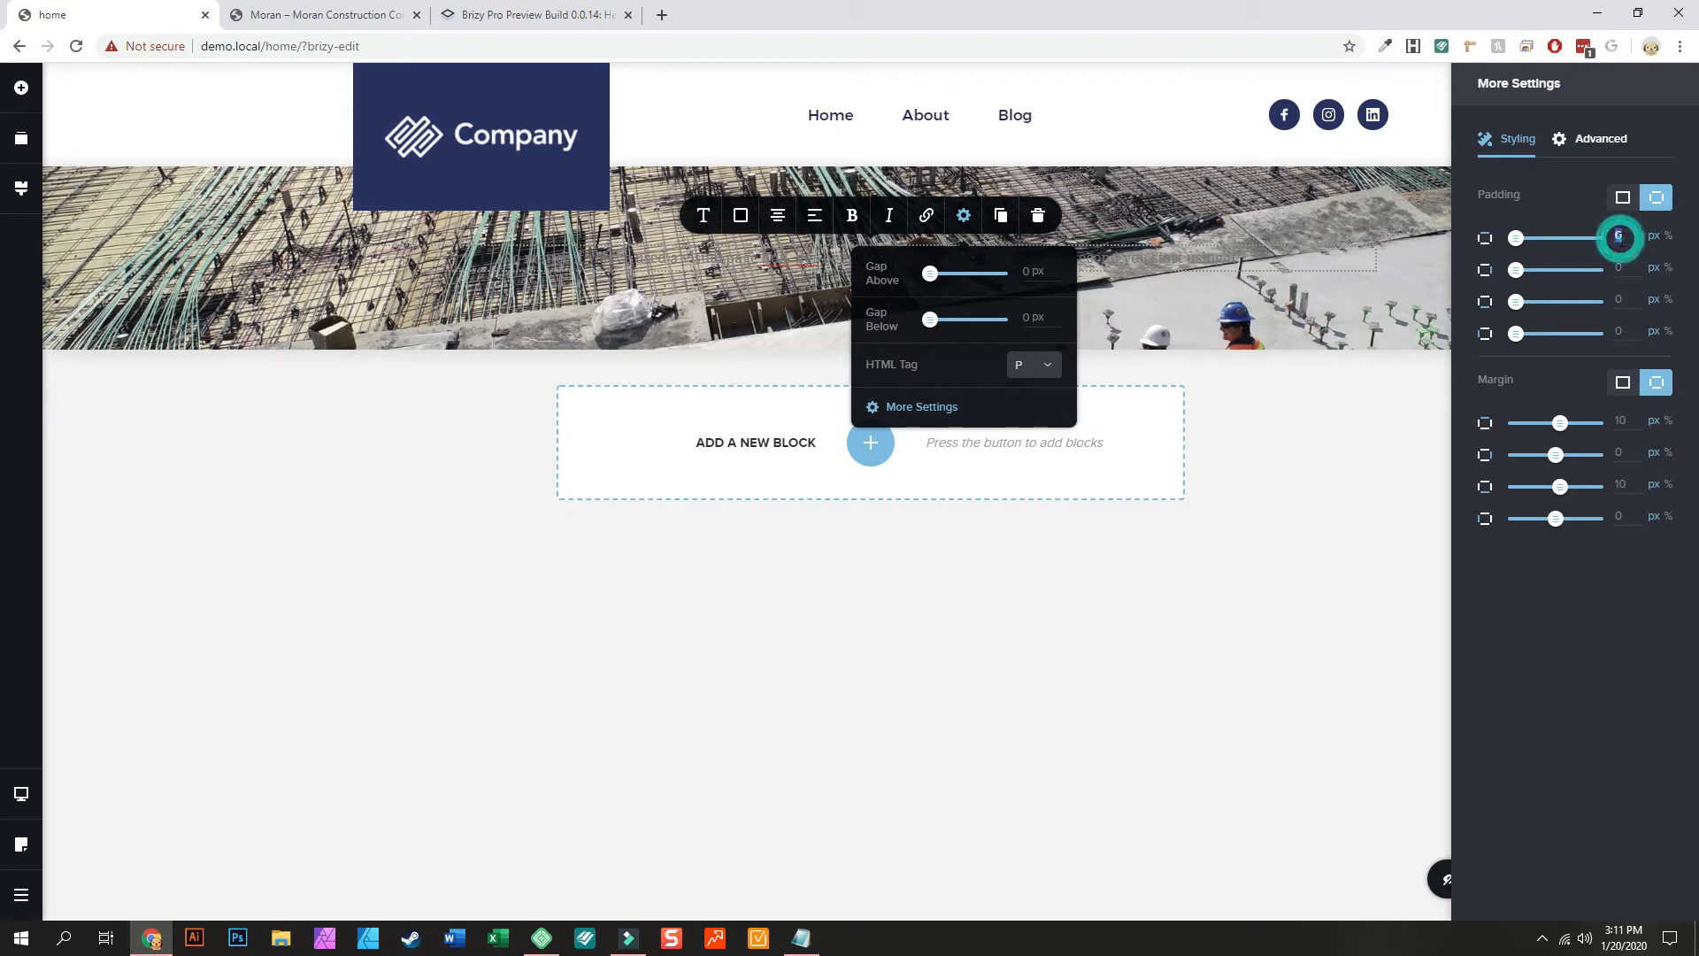
double_click(1624, 300)
text(25)
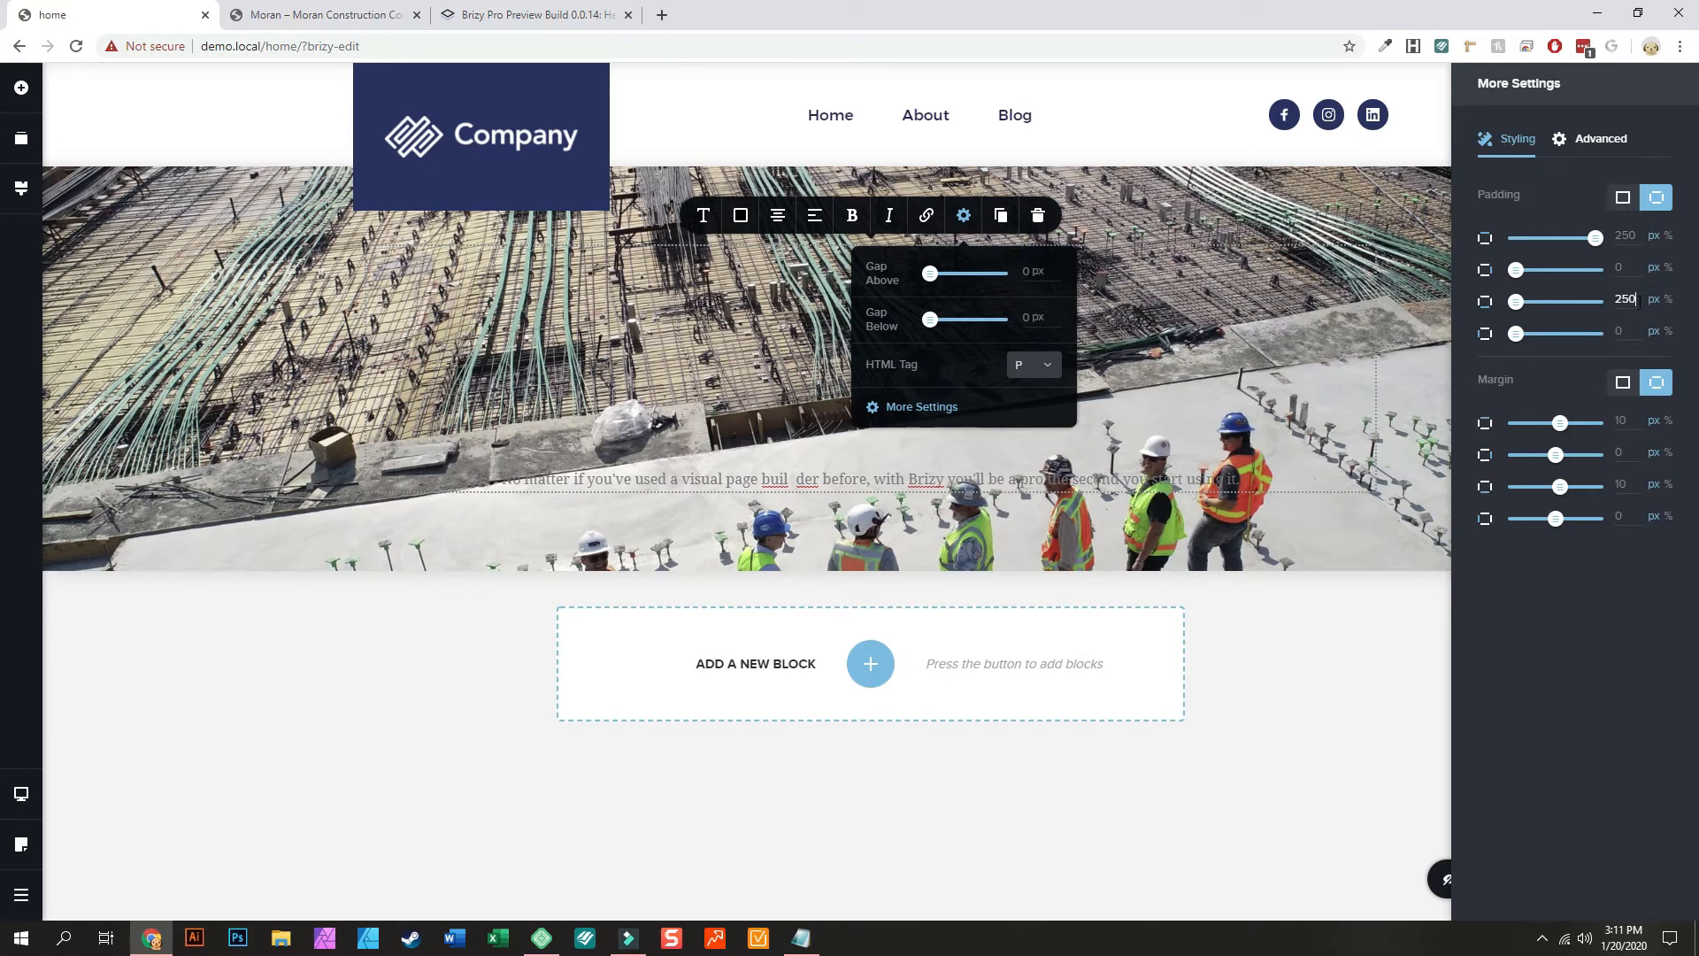
text(0)
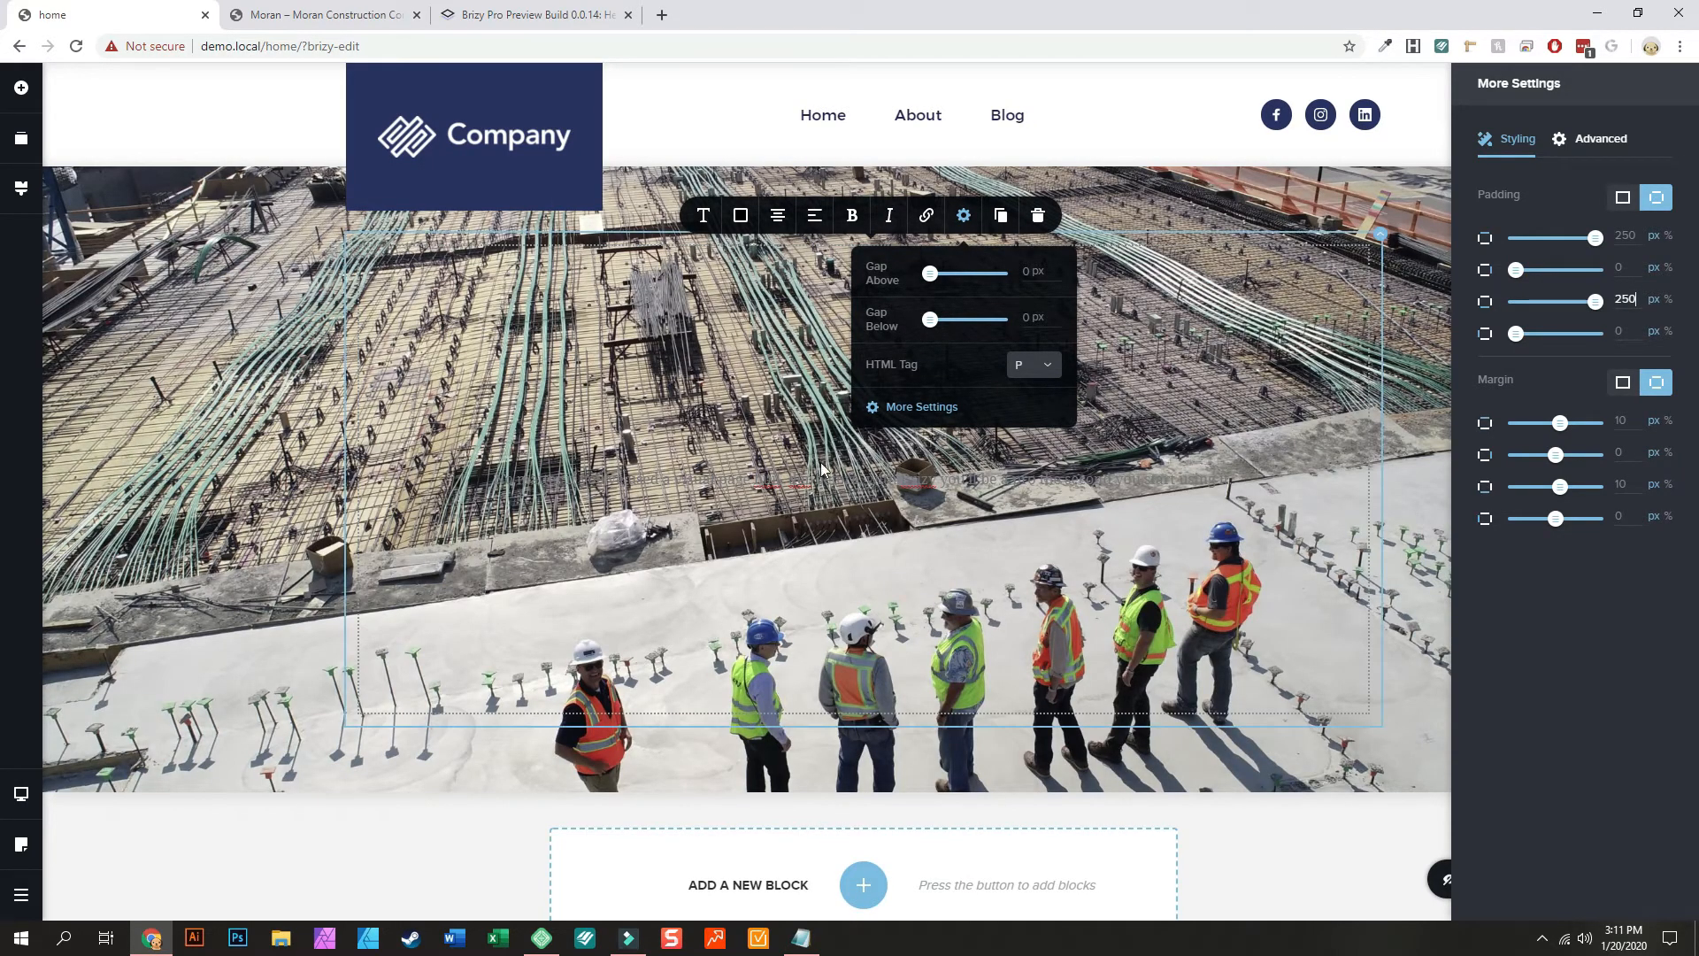
Step: Apply the Heading 1 typography to the placeholder text over the construction image and colour it white (#FFFFFF)
click(714, 485)
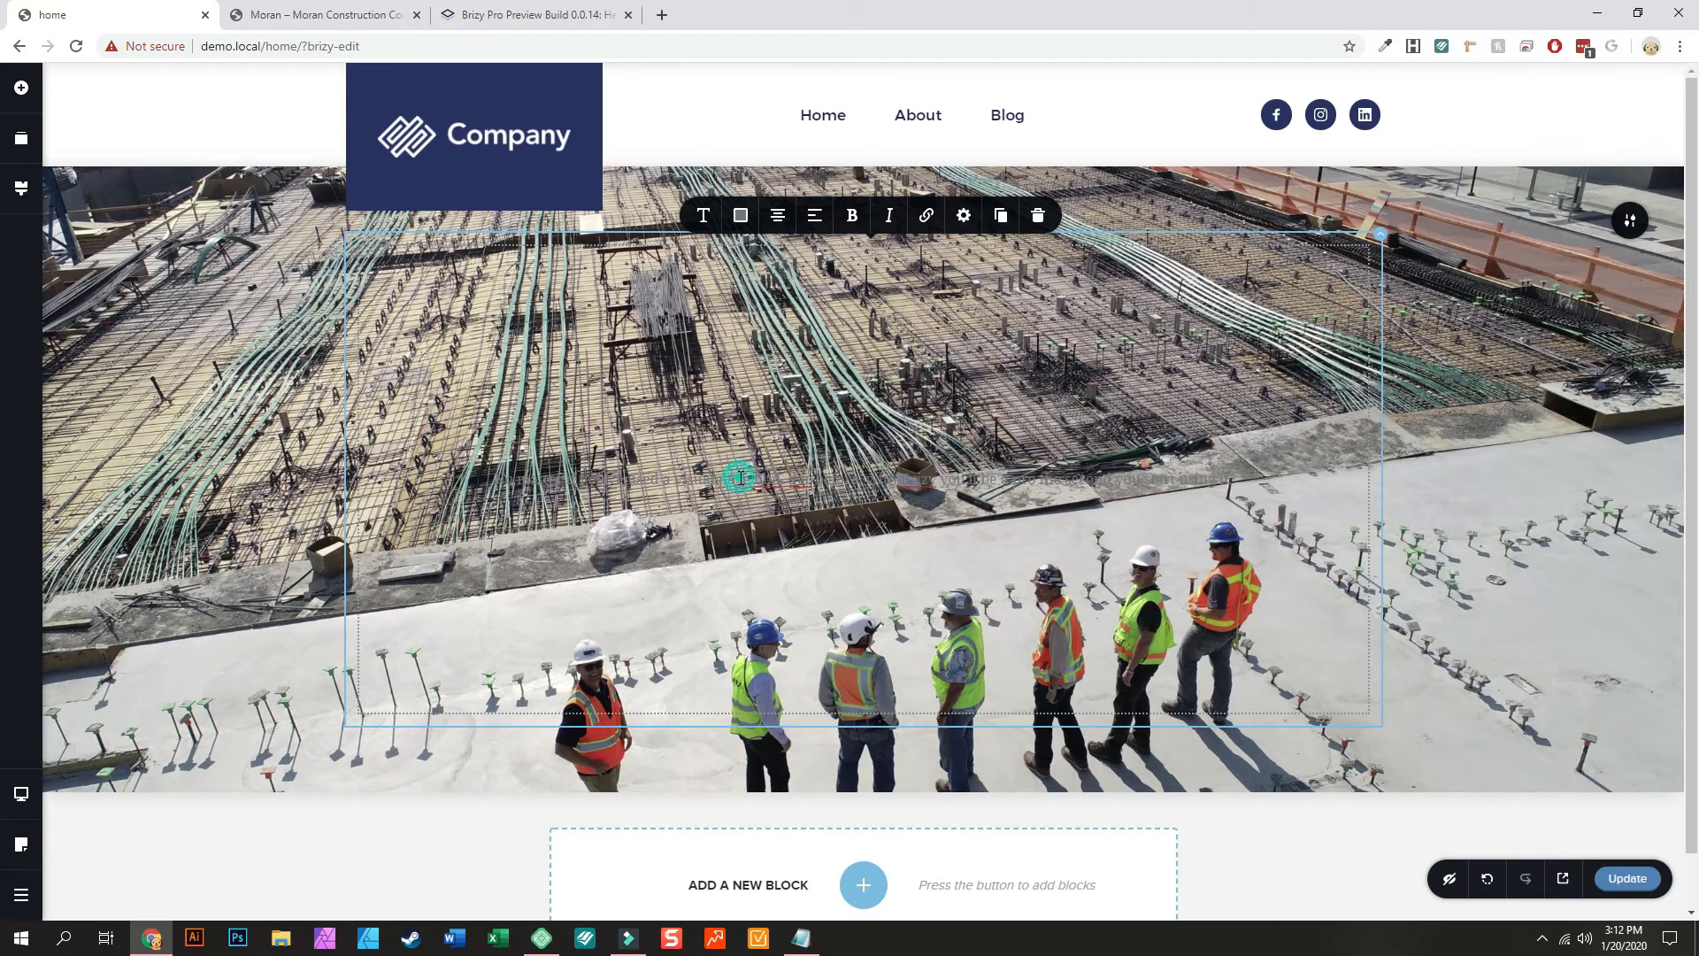
click(703, 215)
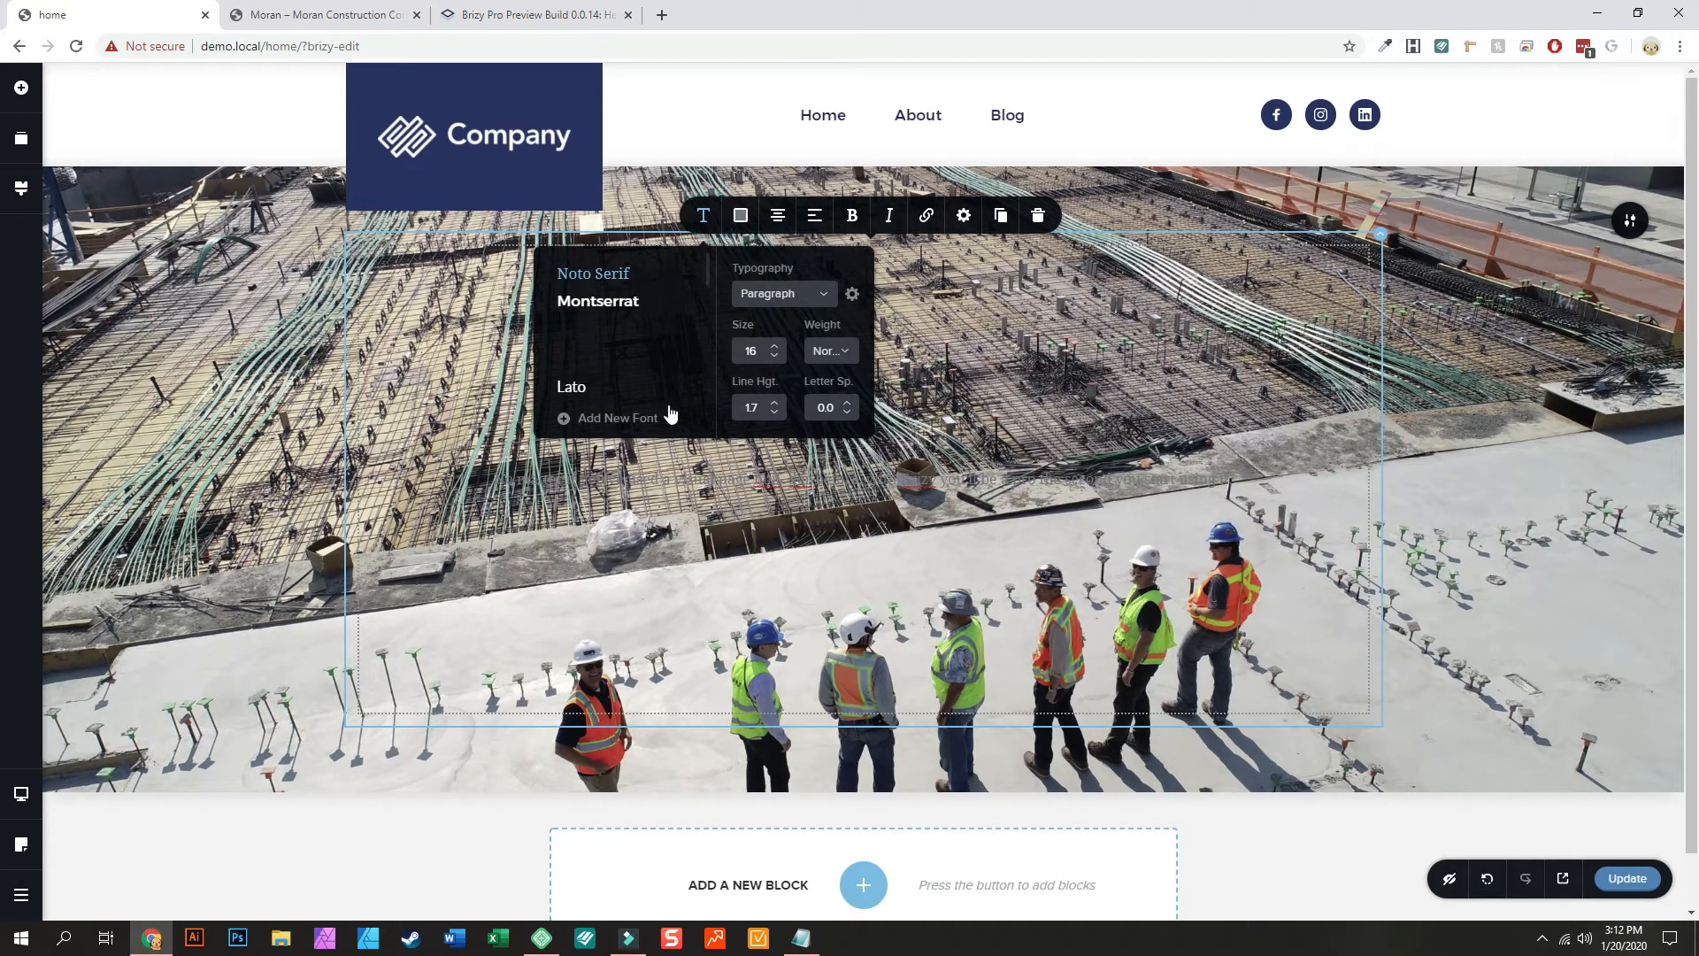
click(786, 294)
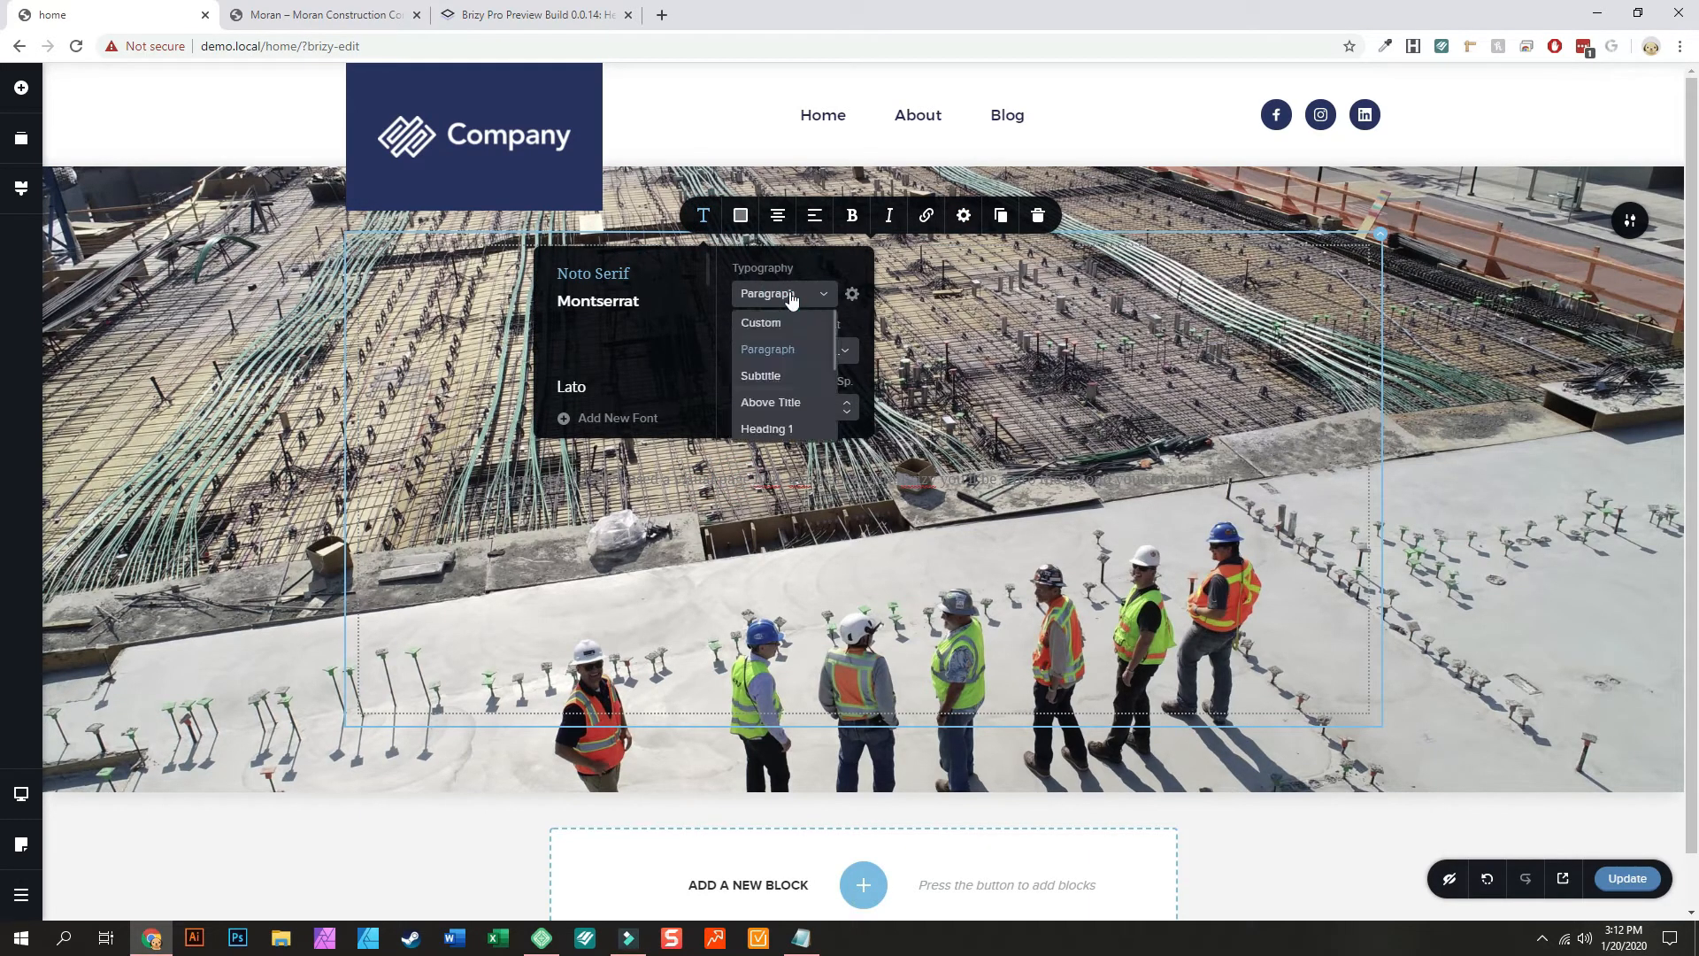
click(774, 429)
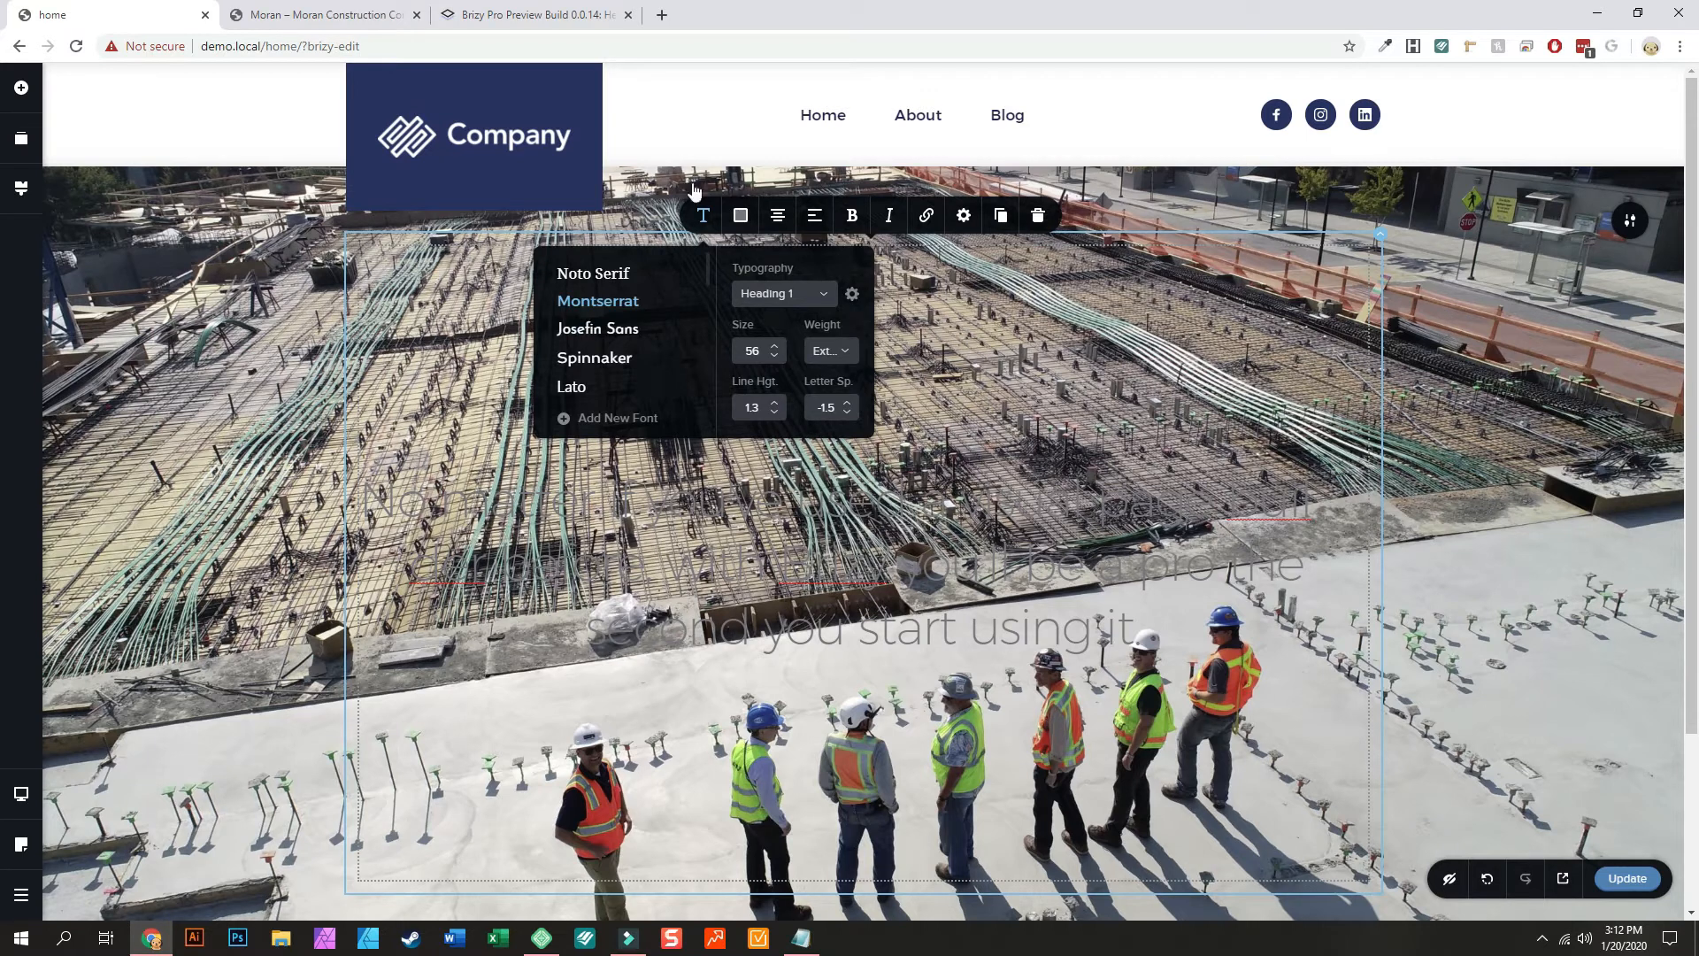
click(741, 215)
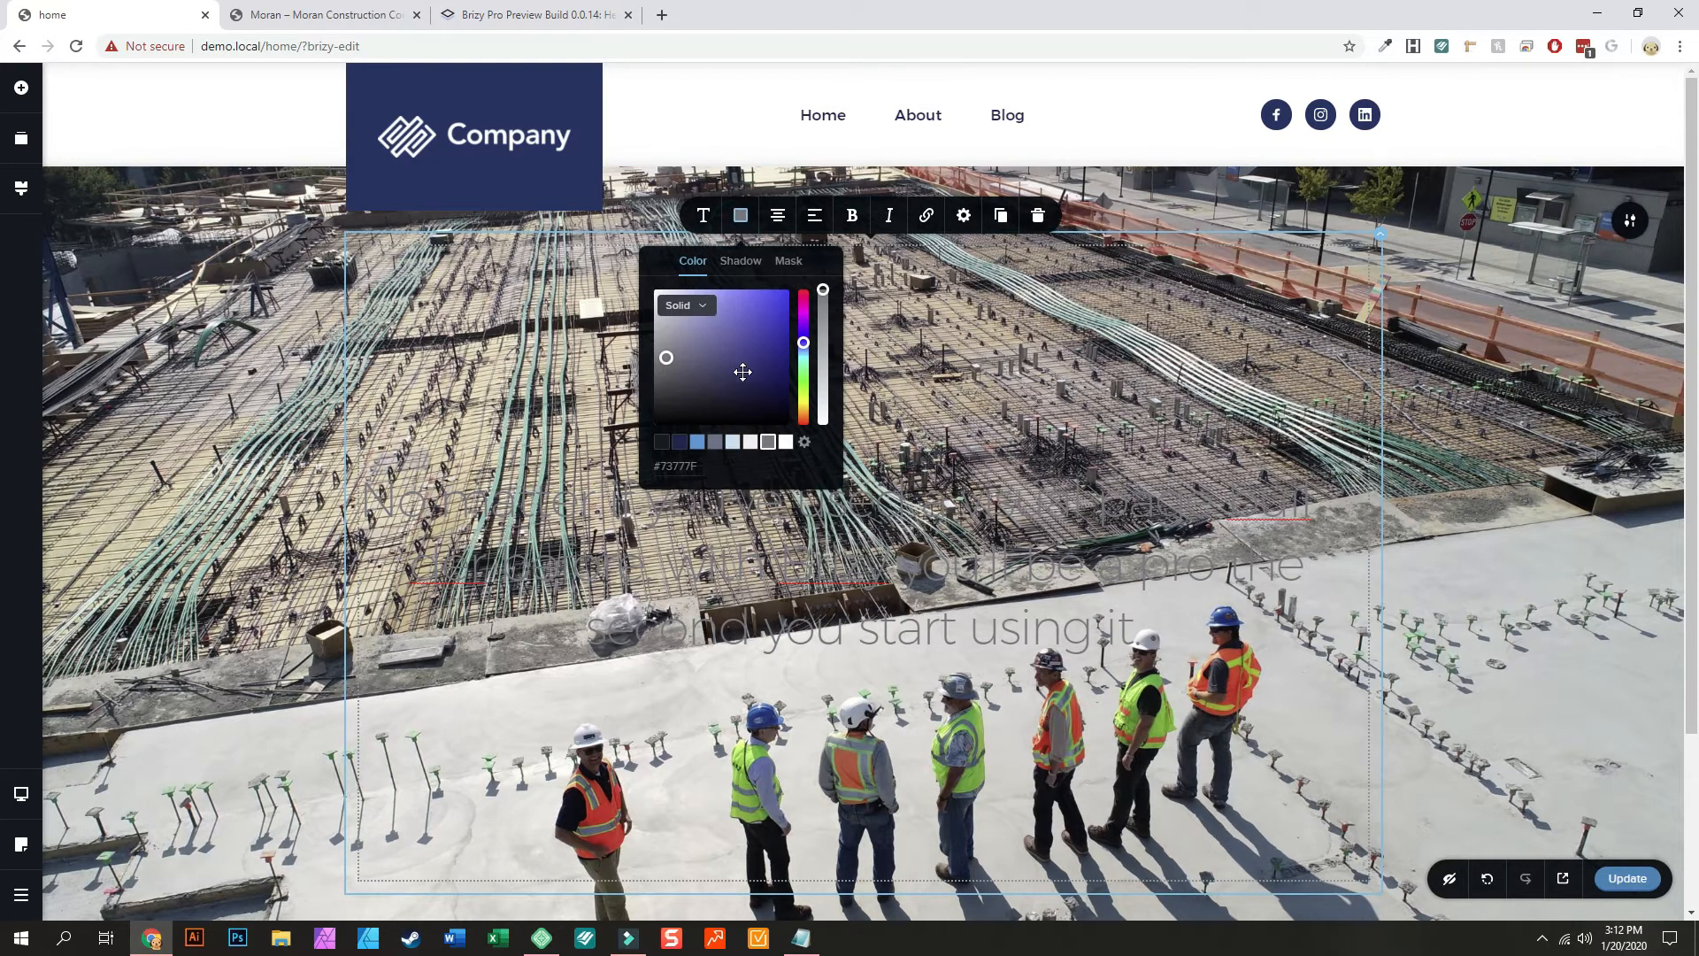
click(785, 441)
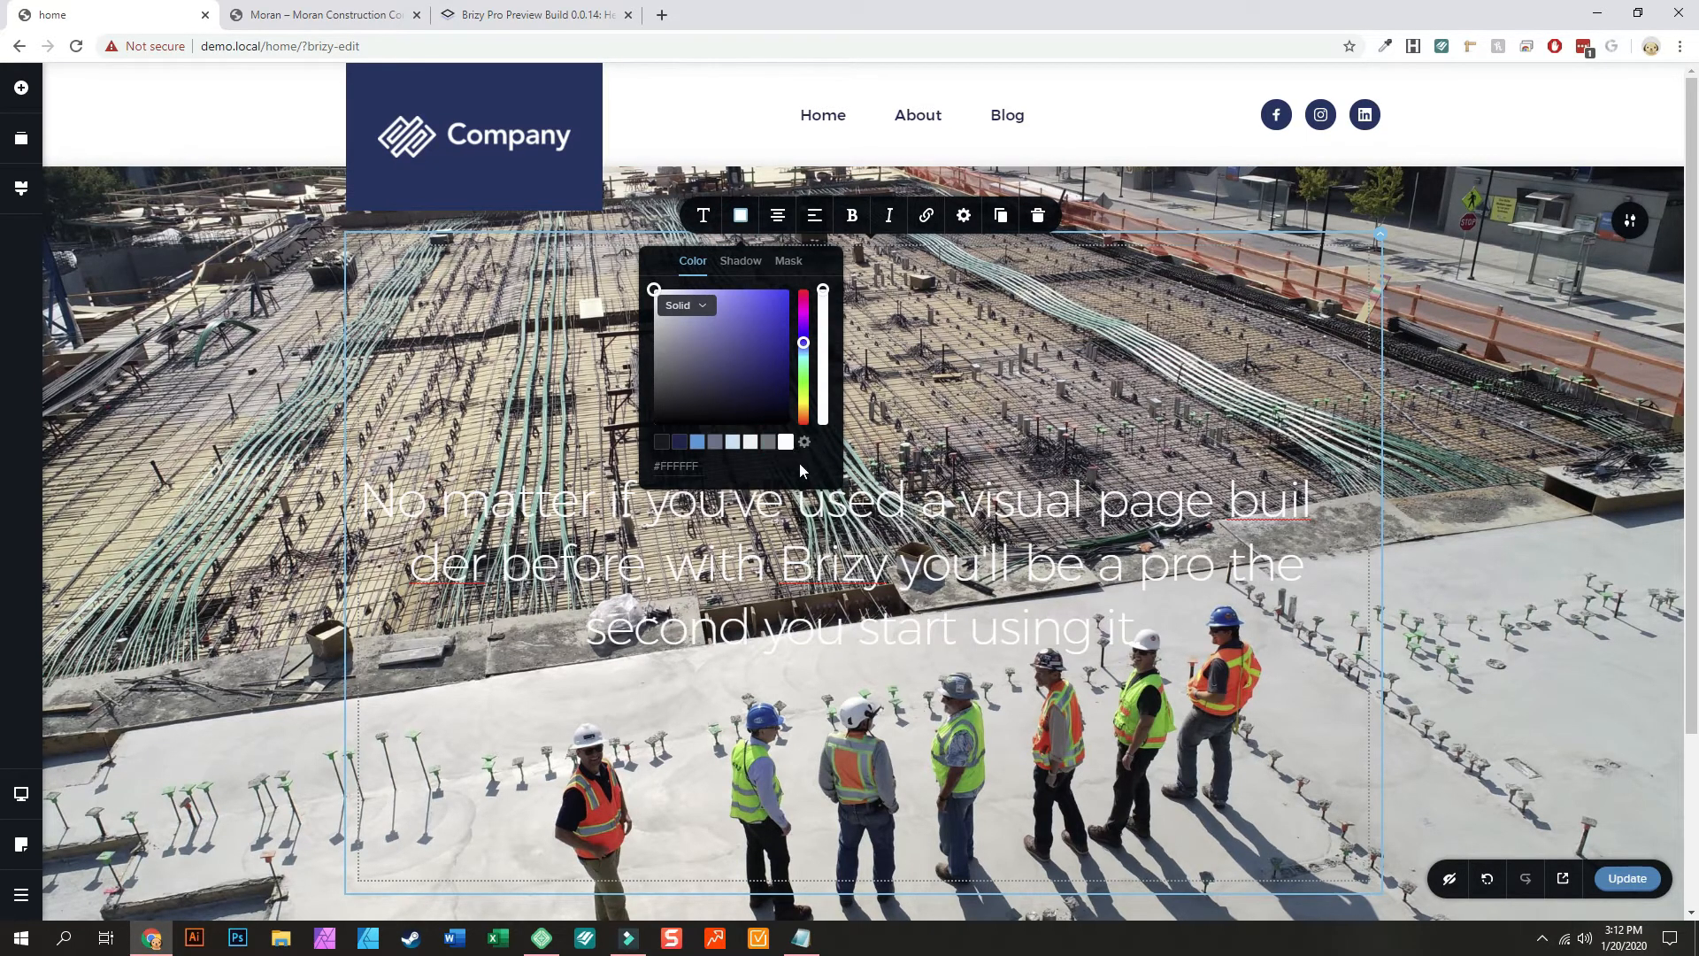
Step: Change the heading's font to Palanquin Dark
click(703, 215)
scroll(606, 361, down, 5)
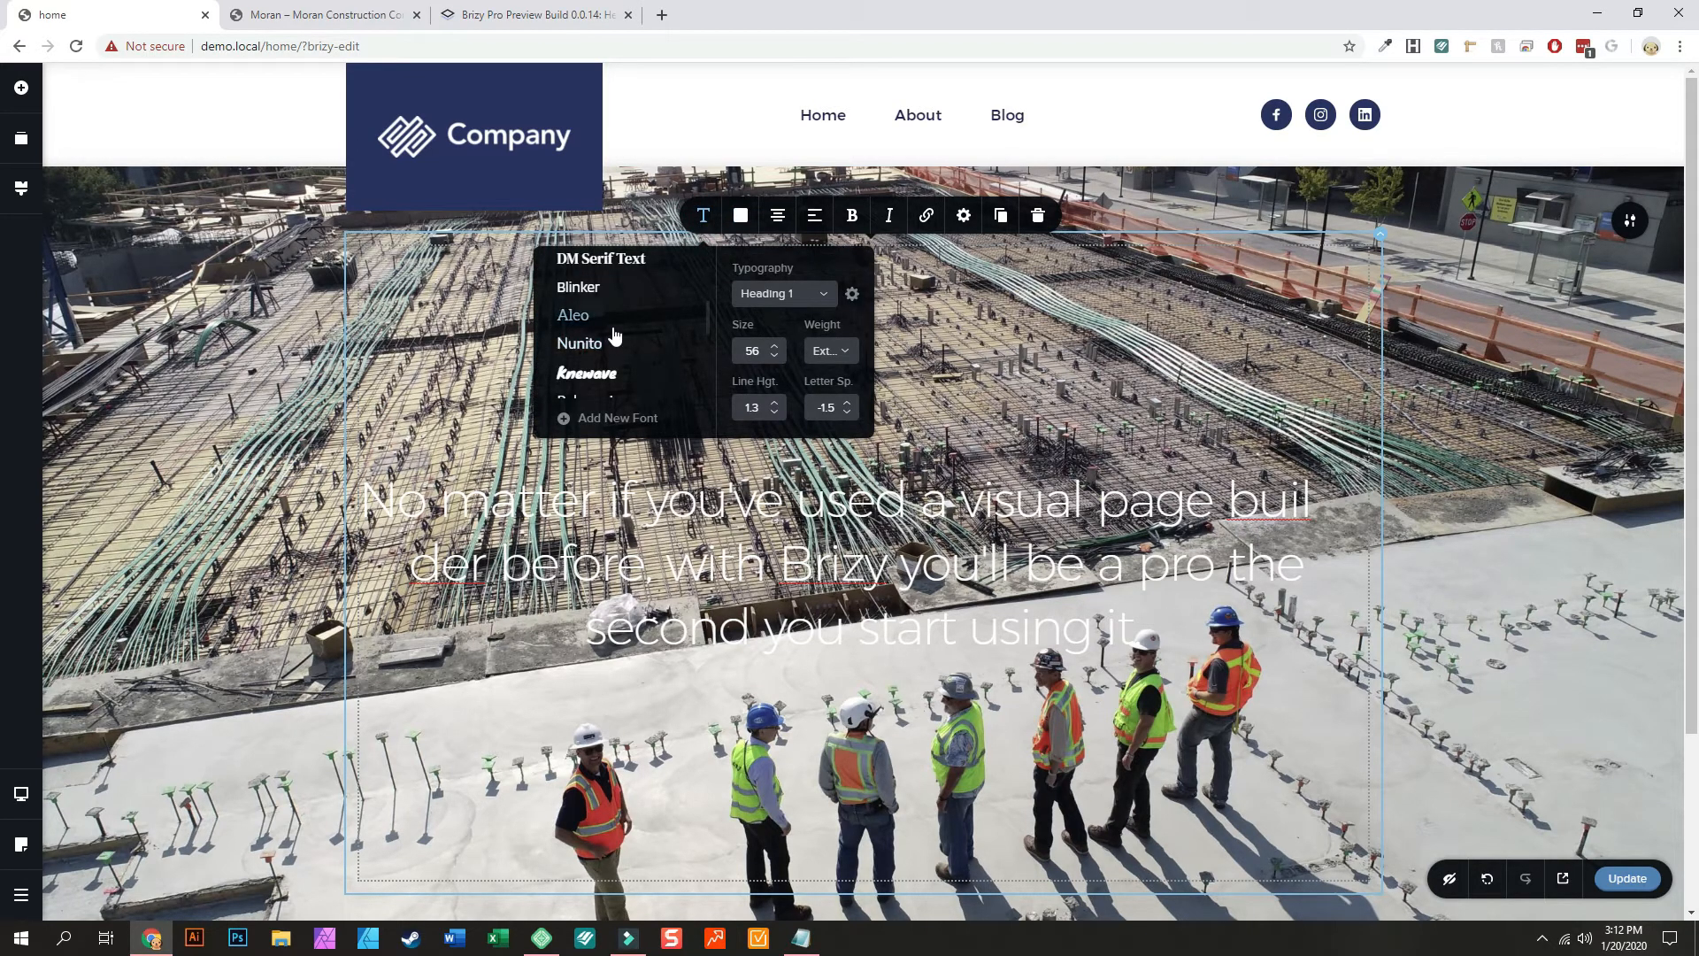
scroll(615, 334, up, 2)
scroll(615, 334, down, 4)
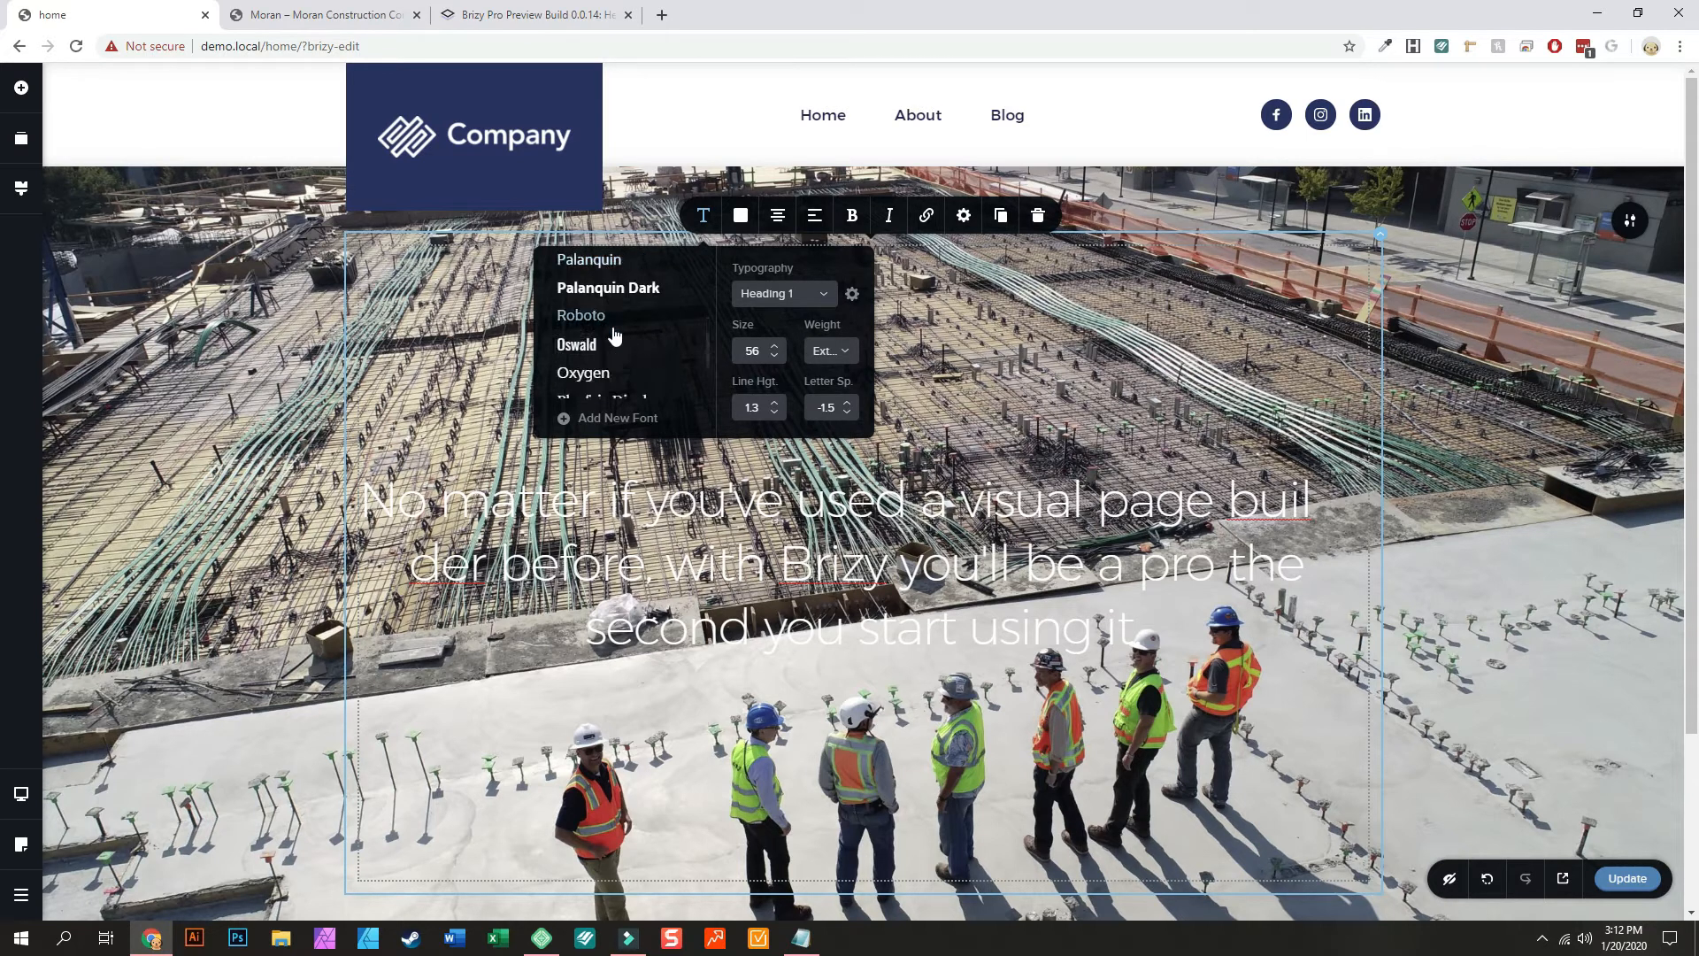
click(622, 301)
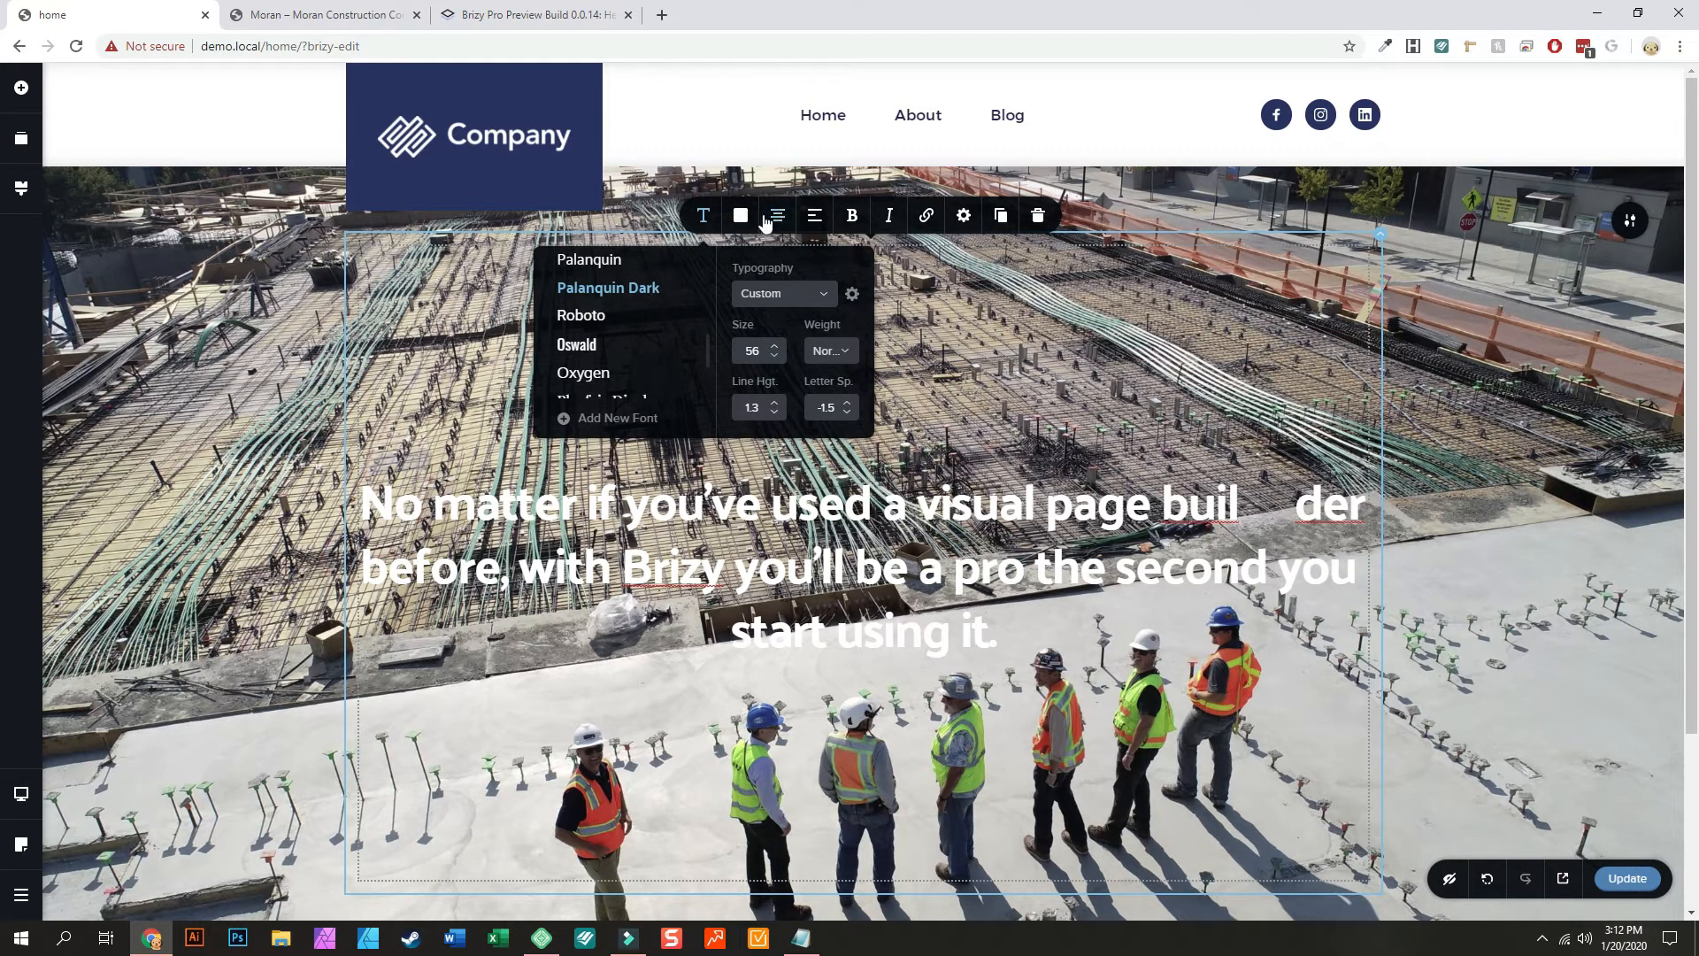
Step: Add a dark #191B21 text shadow to the placeholder heading
click(741, 216)
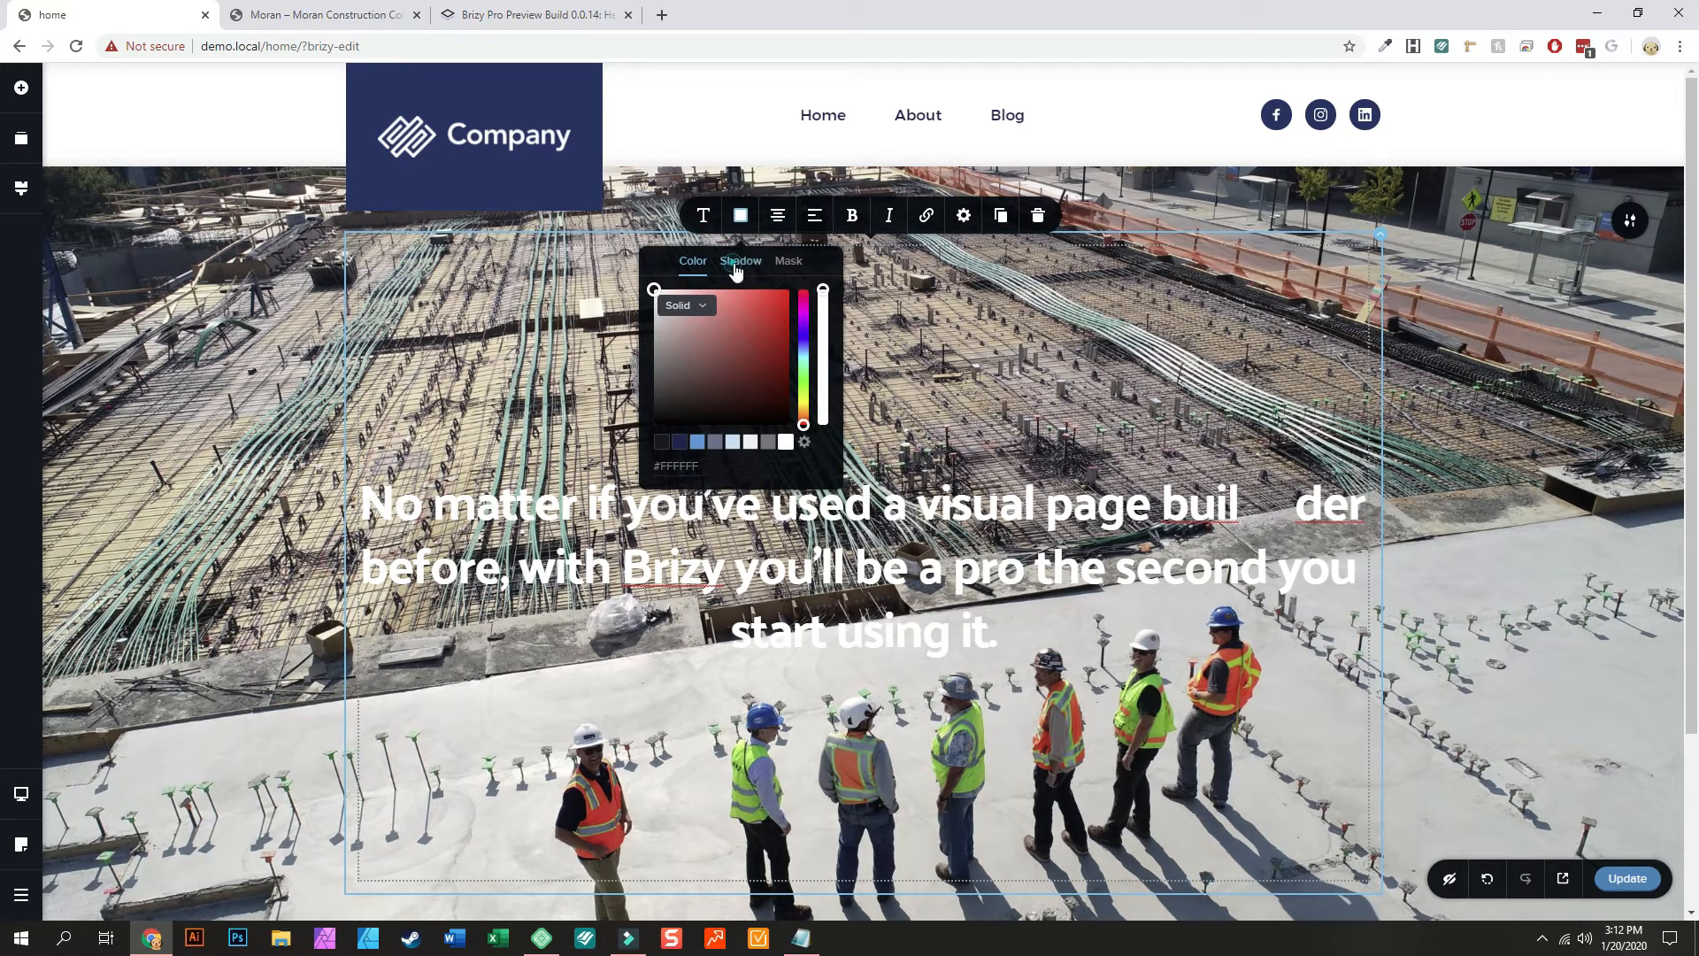
click(738, 262)
click(662, 442)
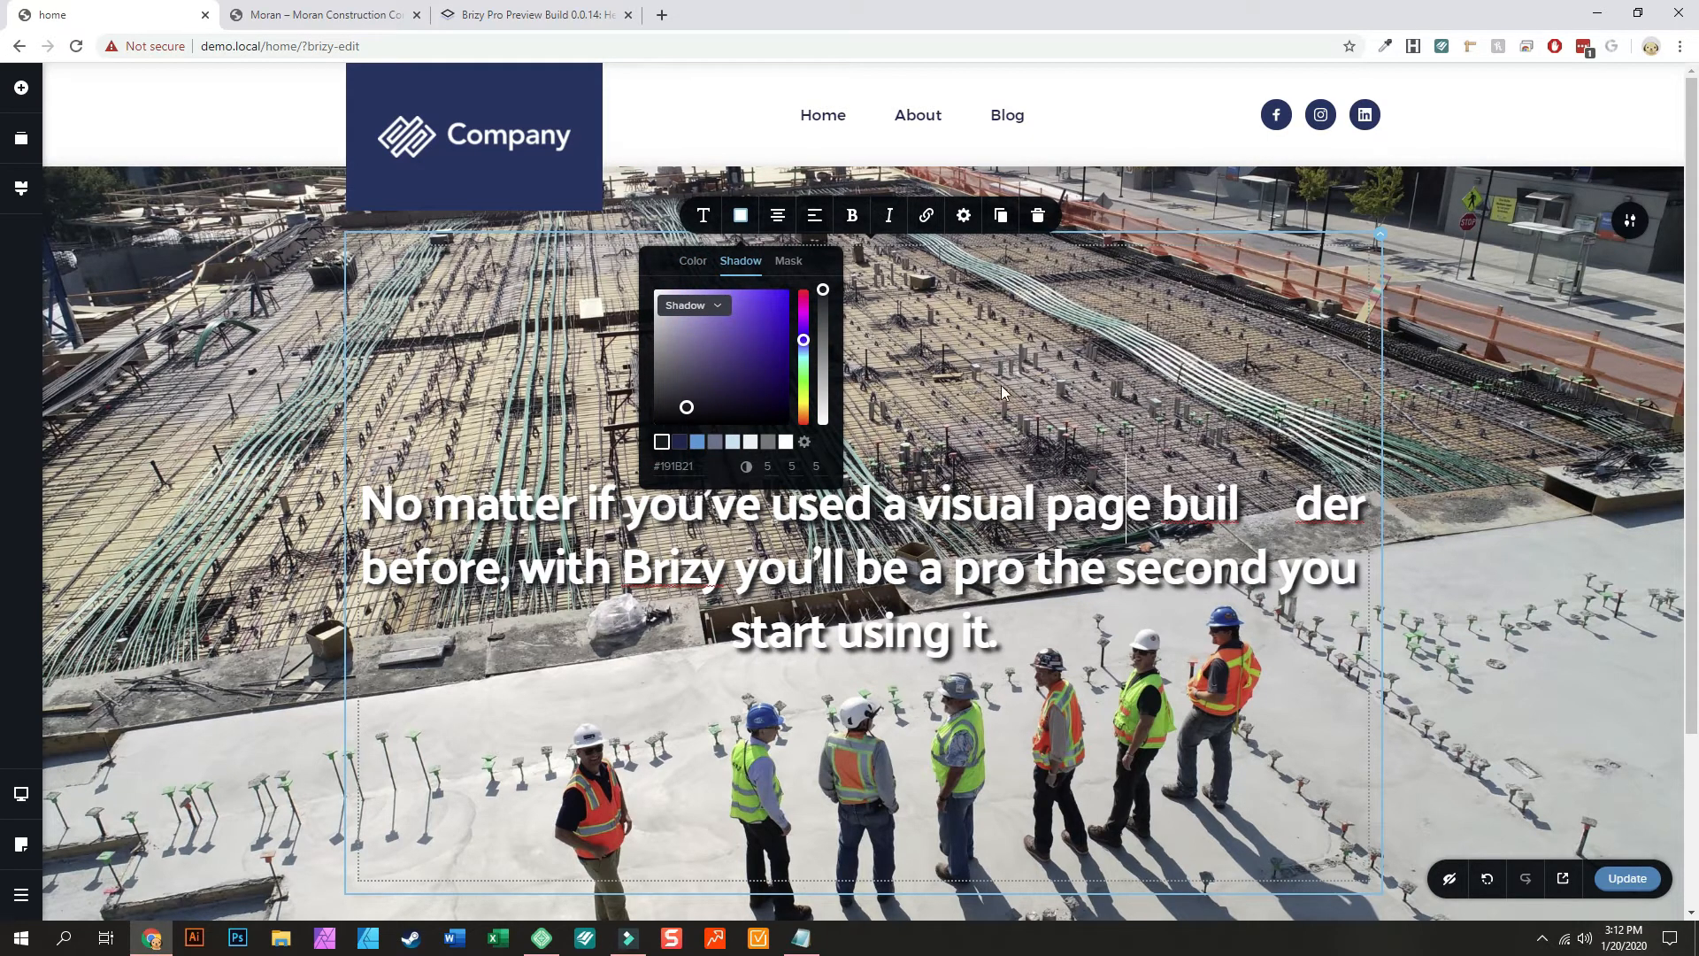
Step: Replace the placeholder heading text with "We are one of the best builders"
click(979, 557)
drag(1007, 639, 352, 508)
key(BackSpace)
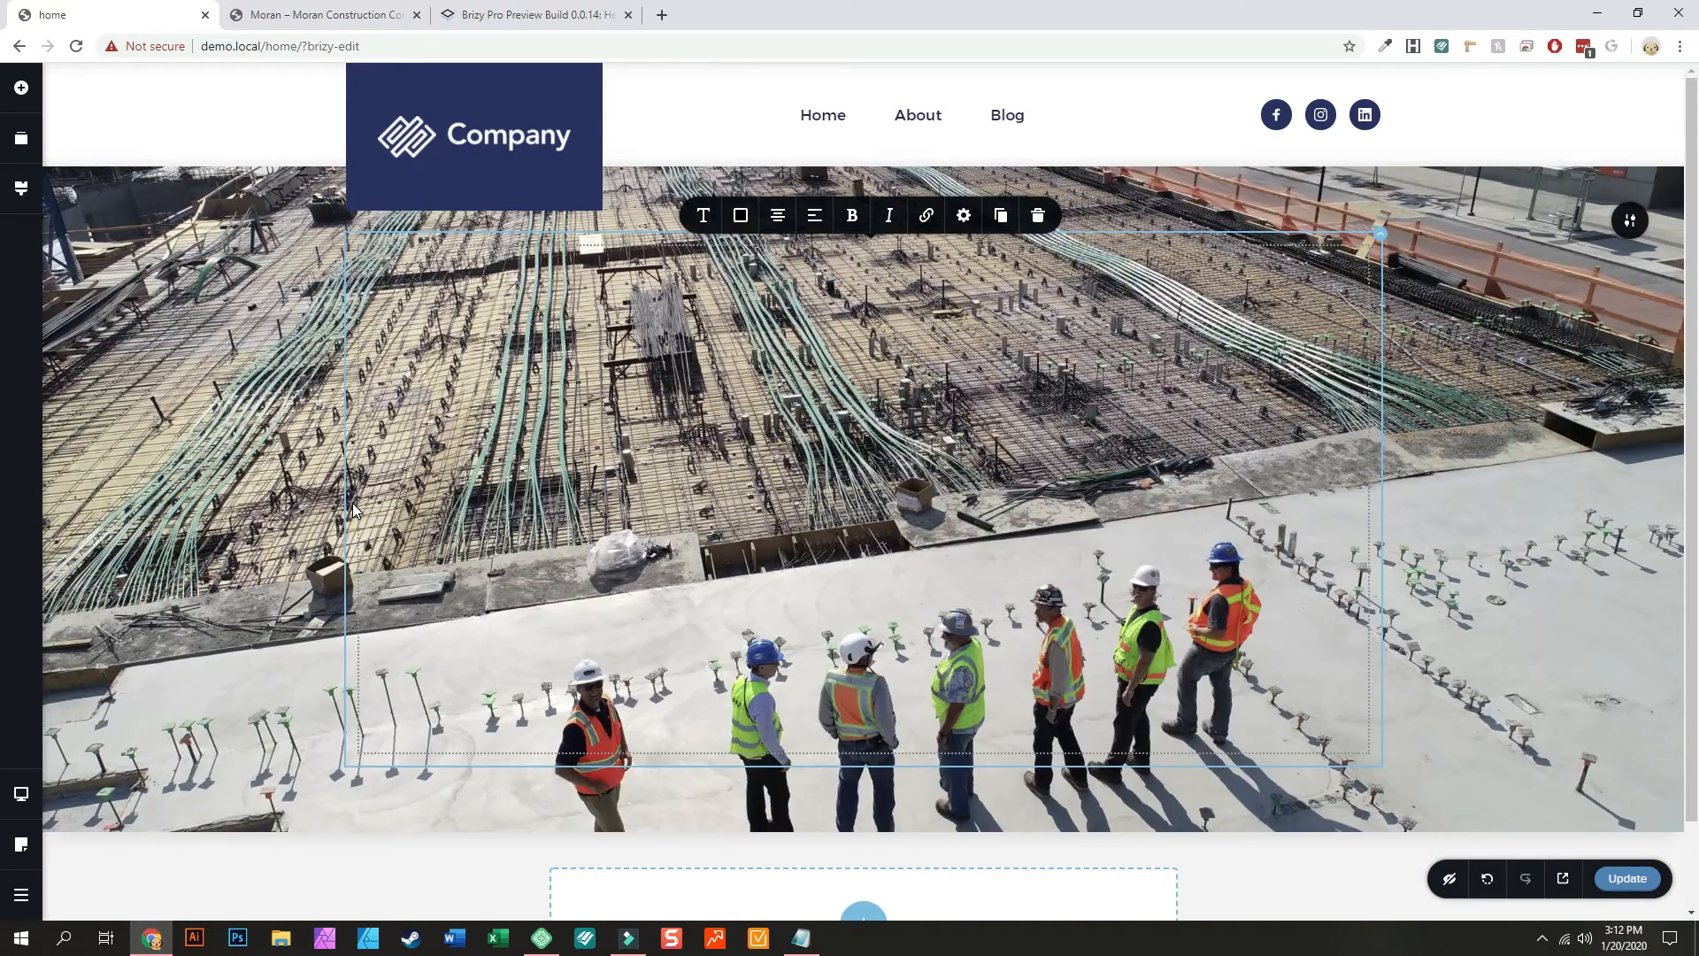
scroll(353, 509, down, 1)
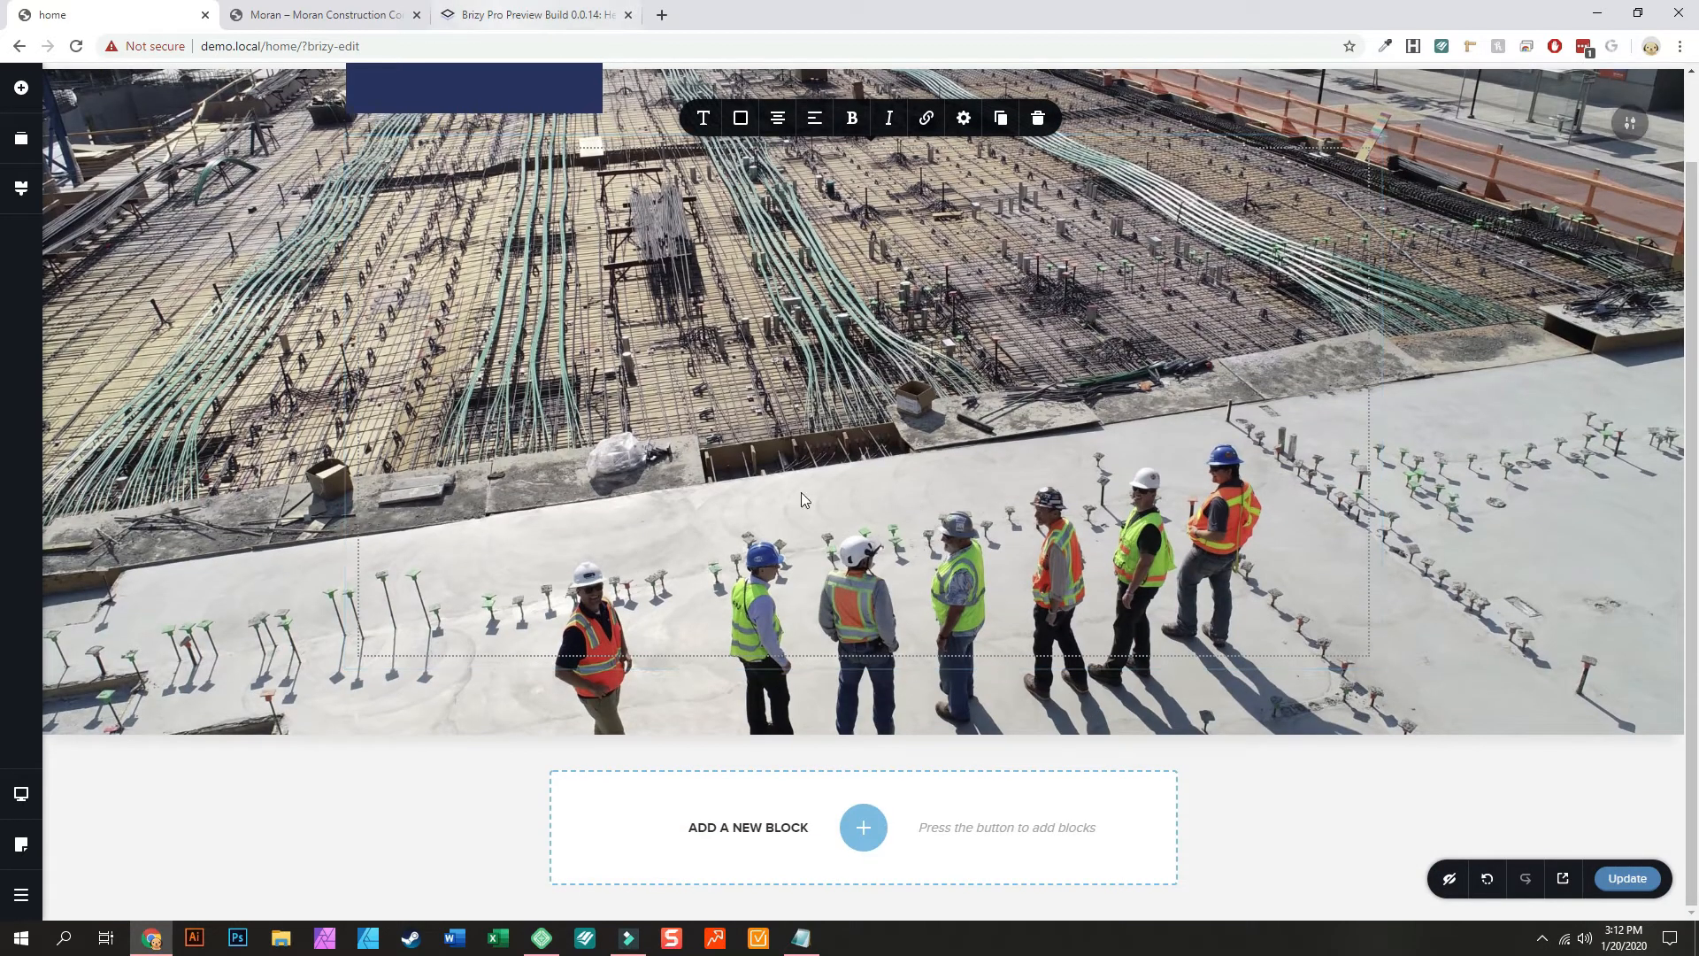
click(815, 365)
text(We are one of the best builders)
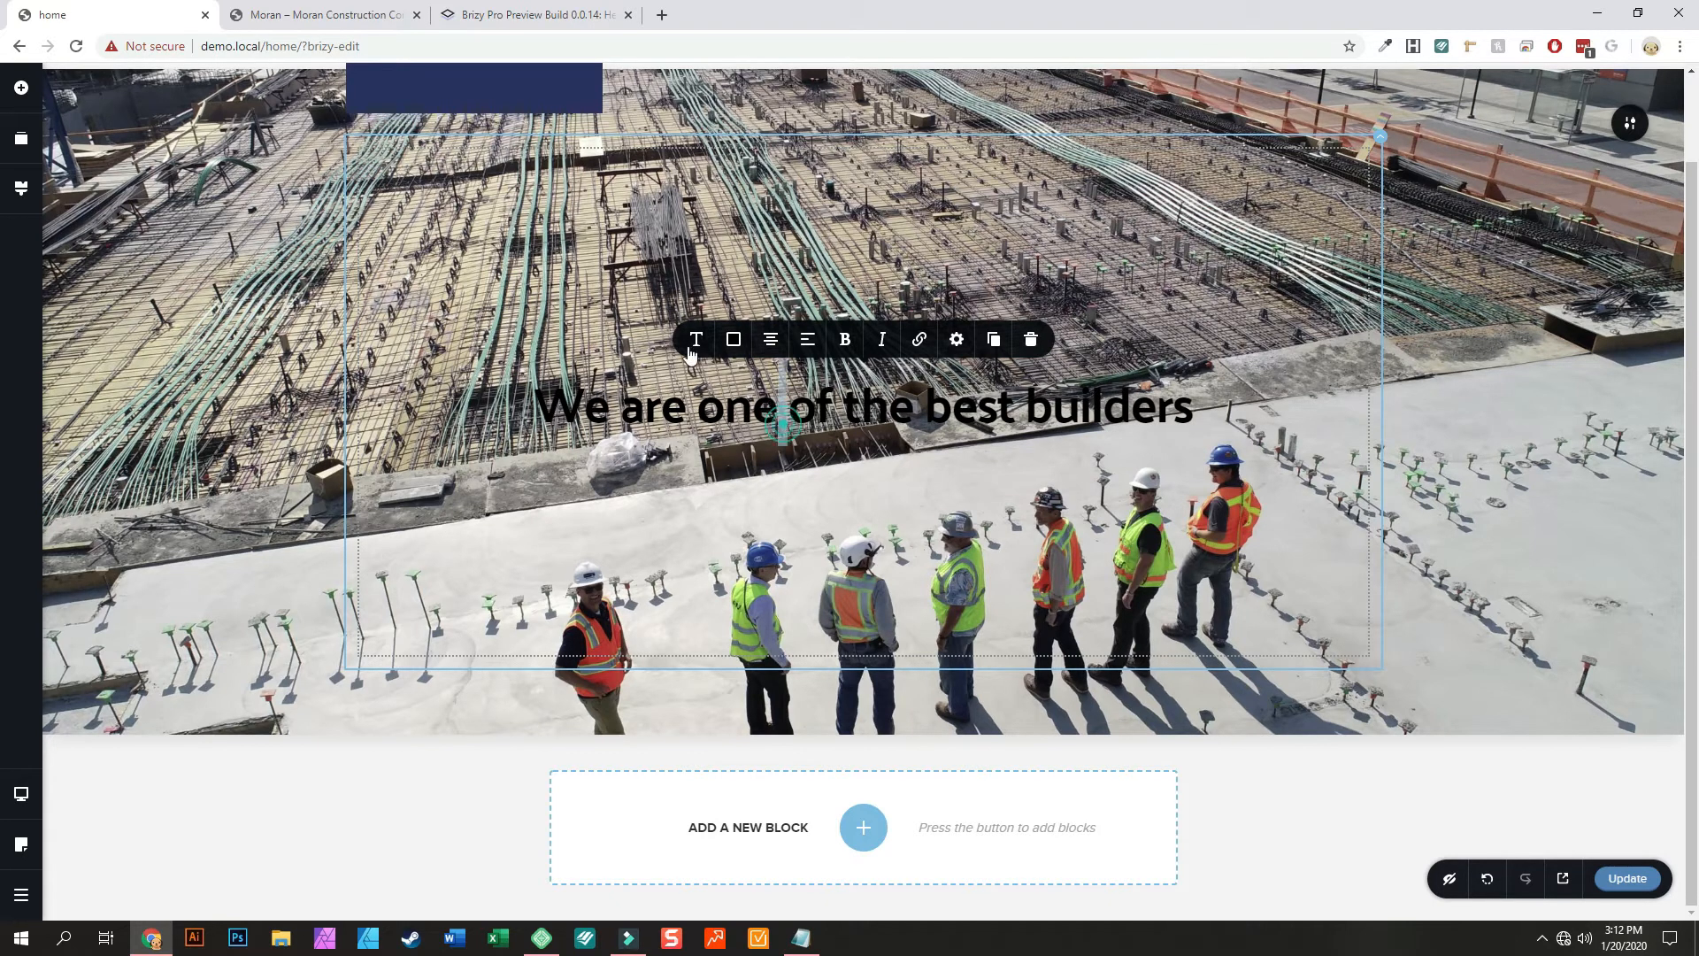
Step: Try to colour the new heading text white (#FFFFFF) without selecting its words
click(733, 339)
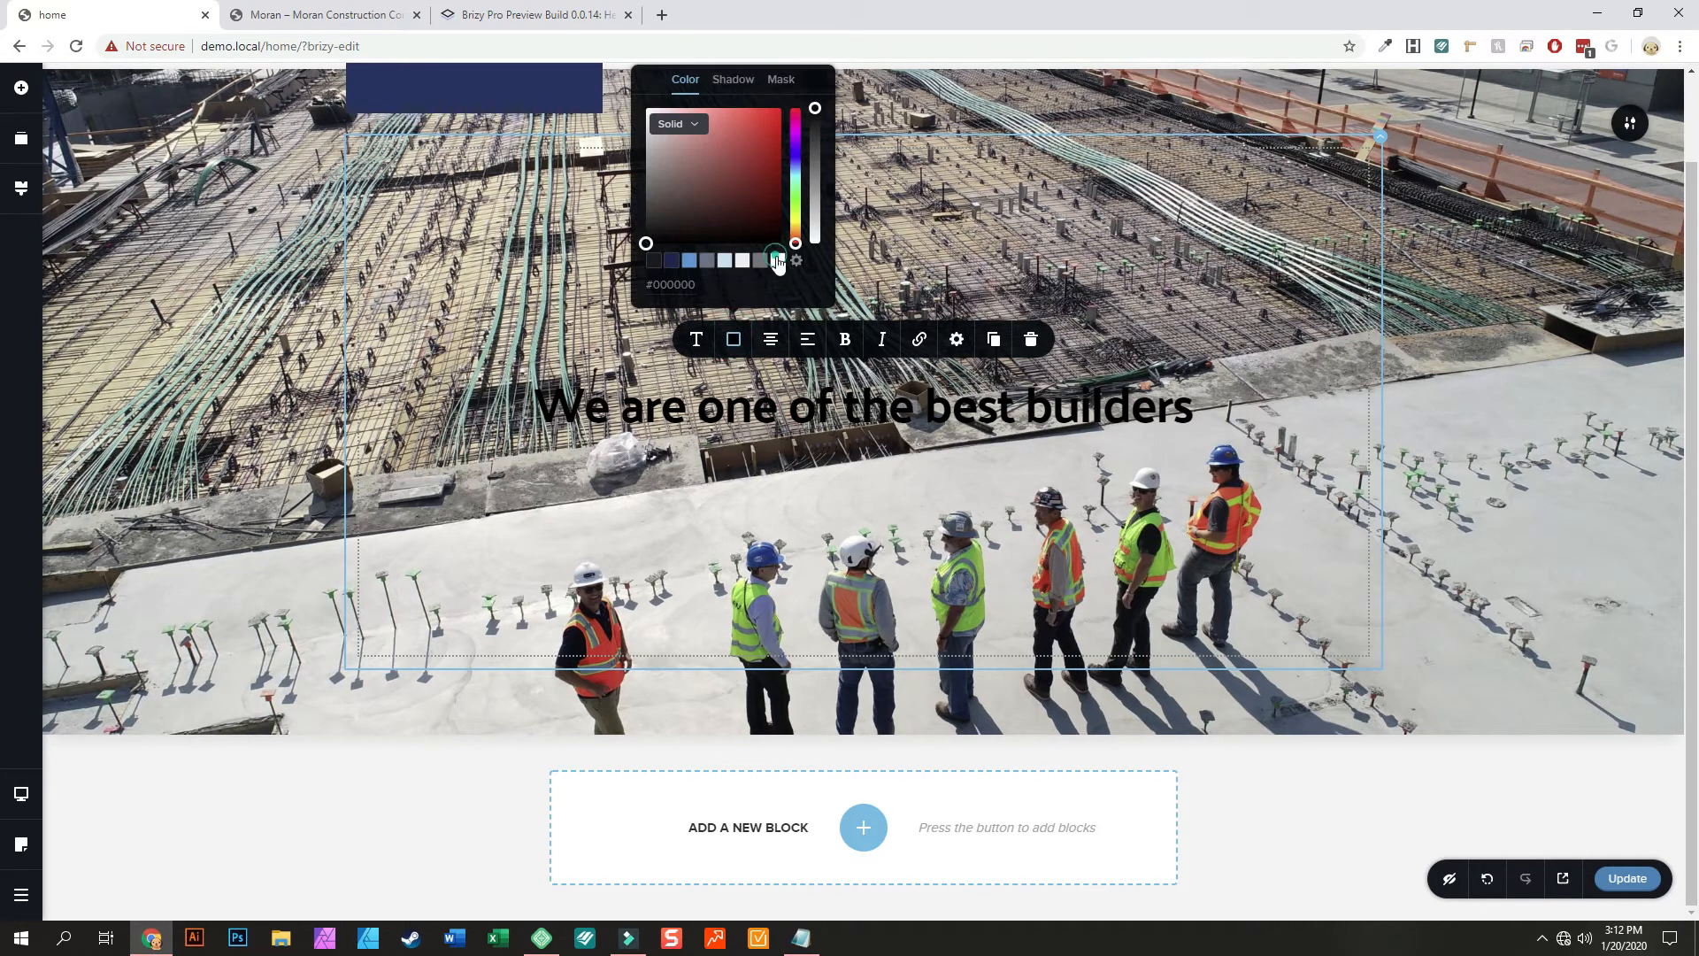
click(696, 339)
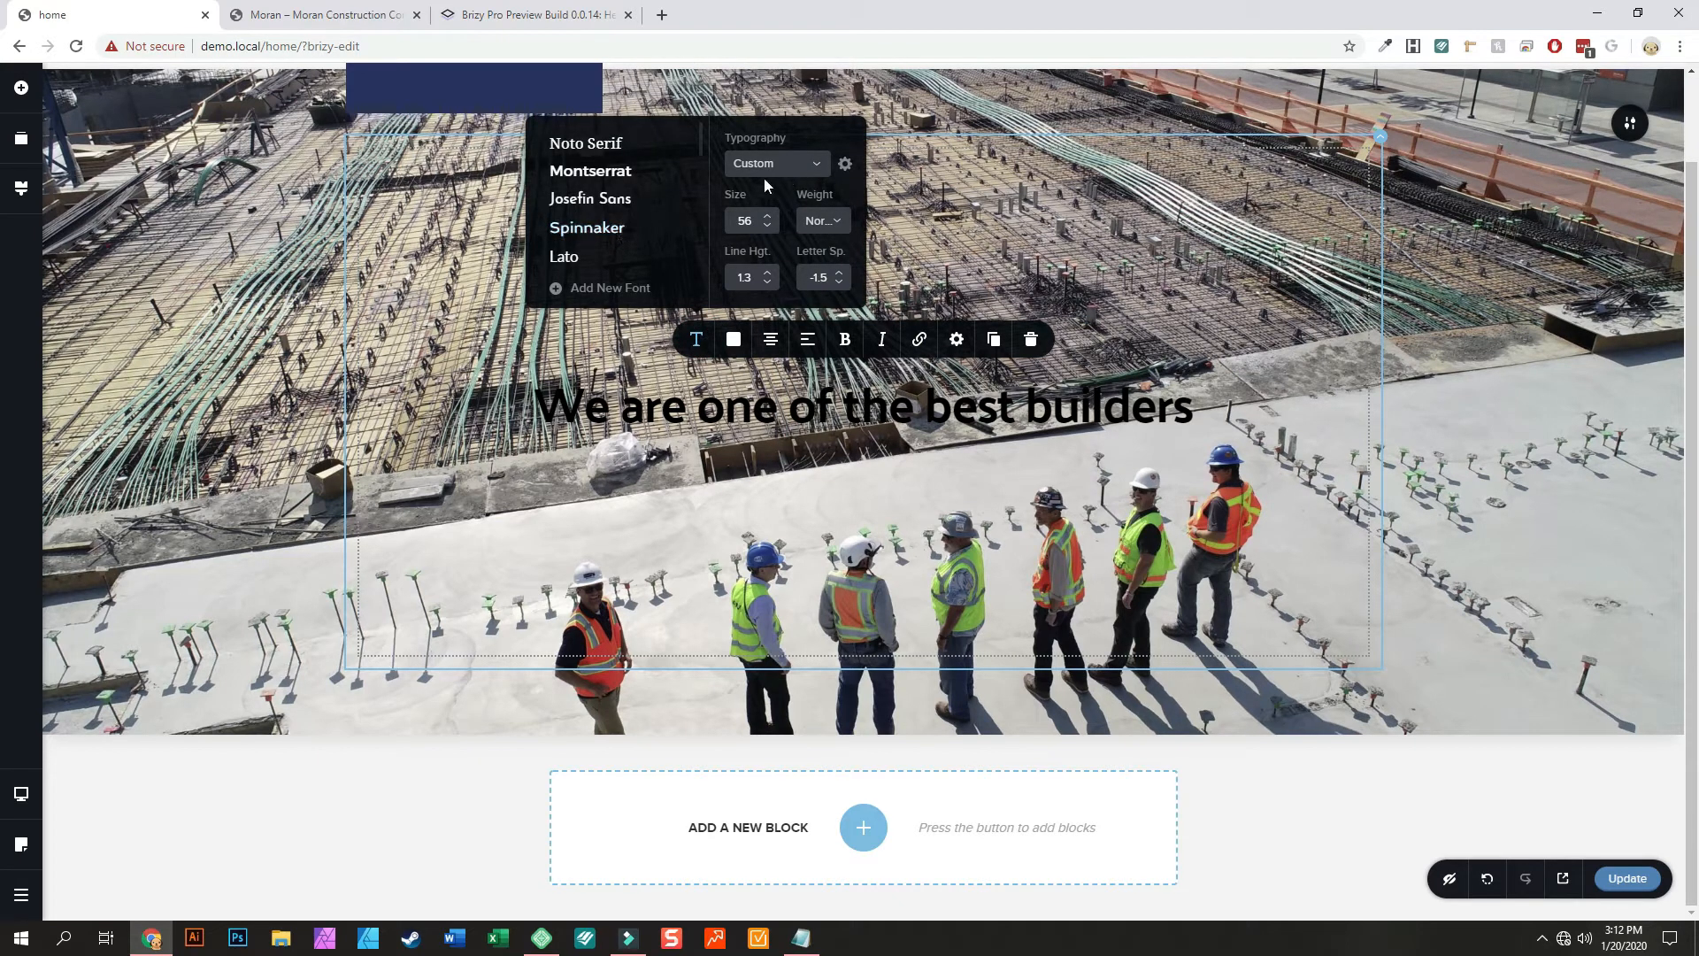
click(733, 340)
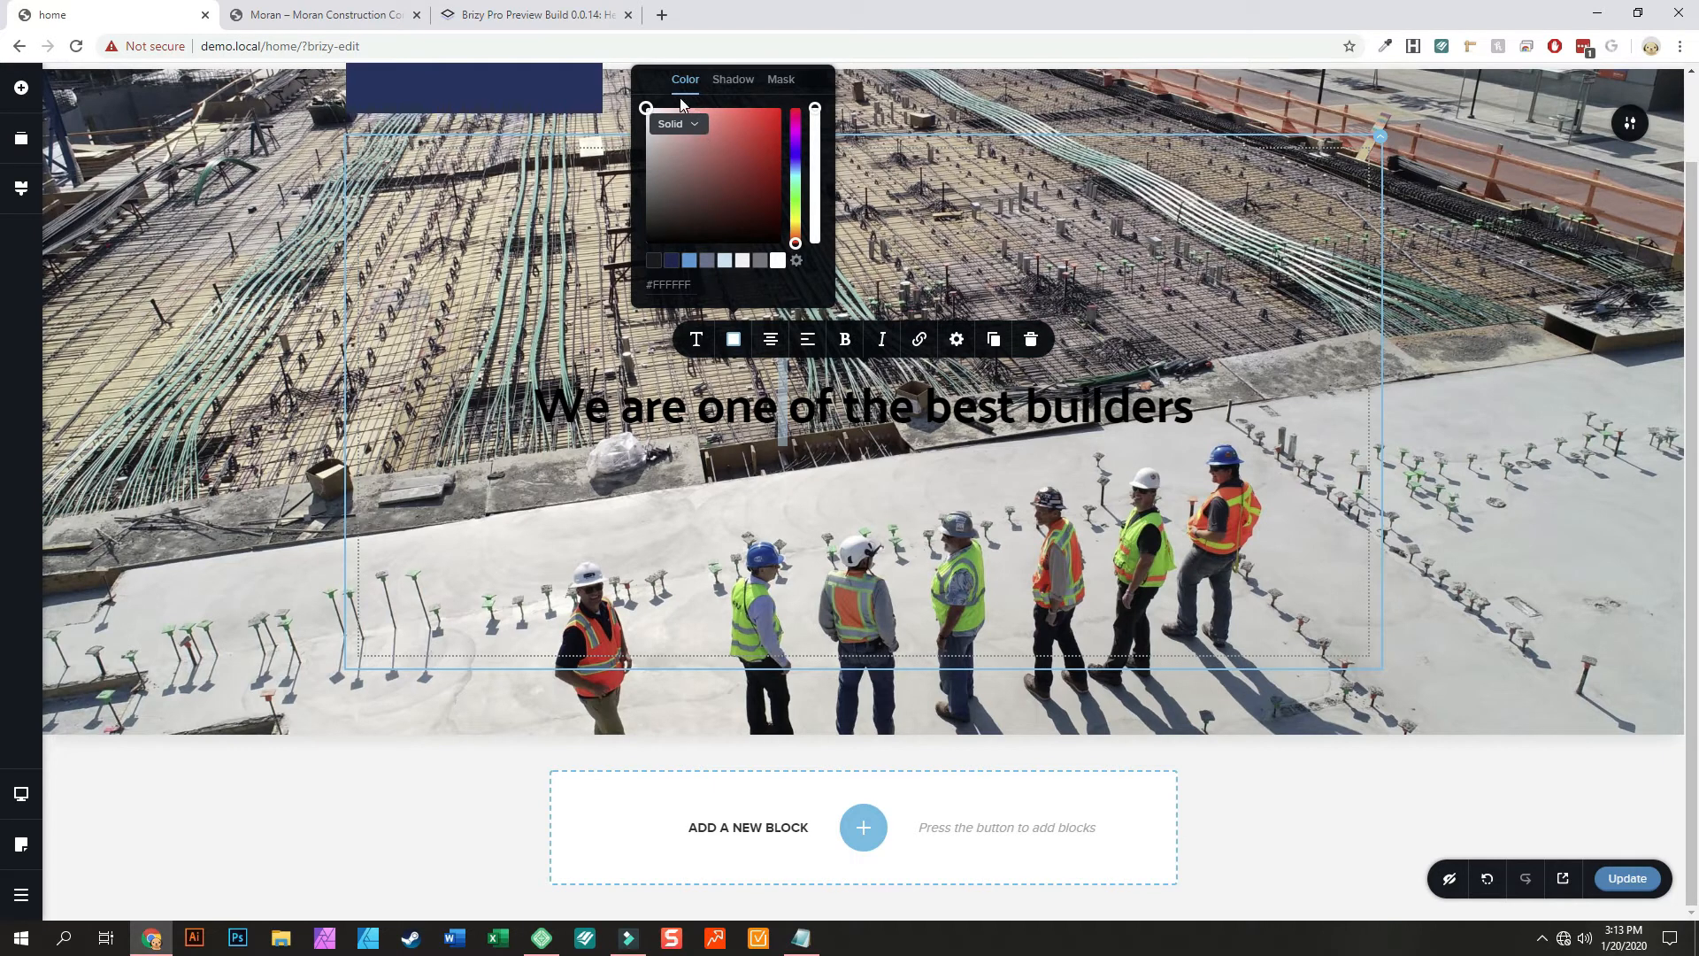
Step: Select the whole heading, colour it white, and add a dark #191B21 text shadow
click(751, 430)
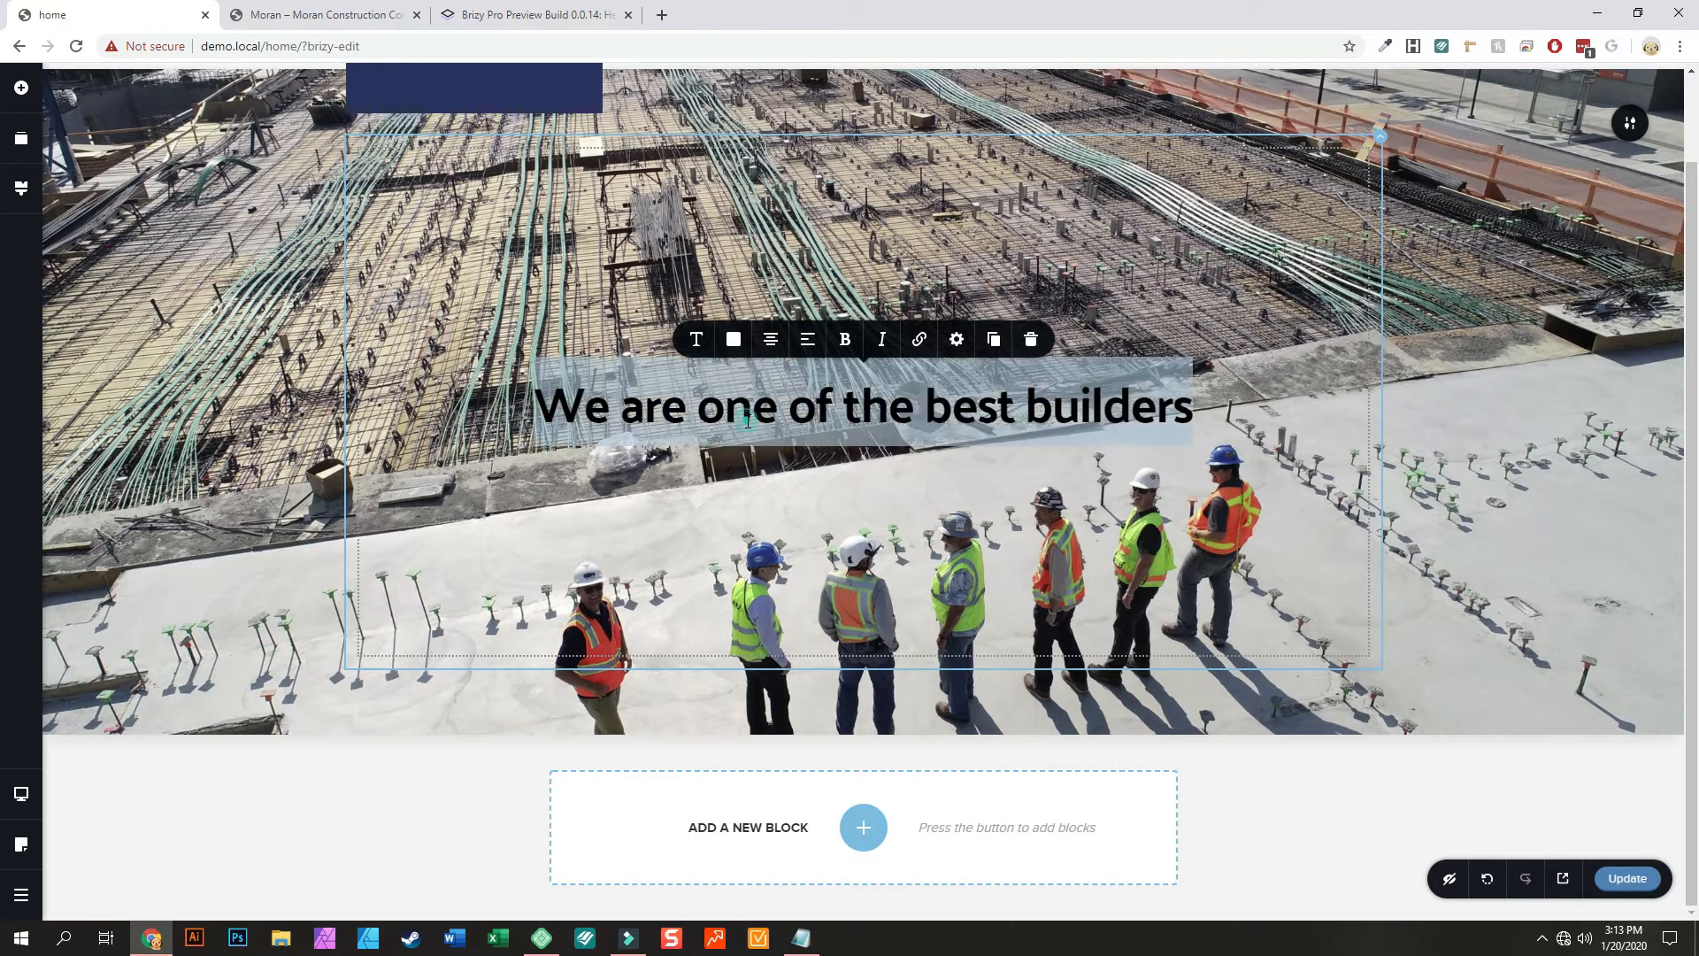
click(734, 340)
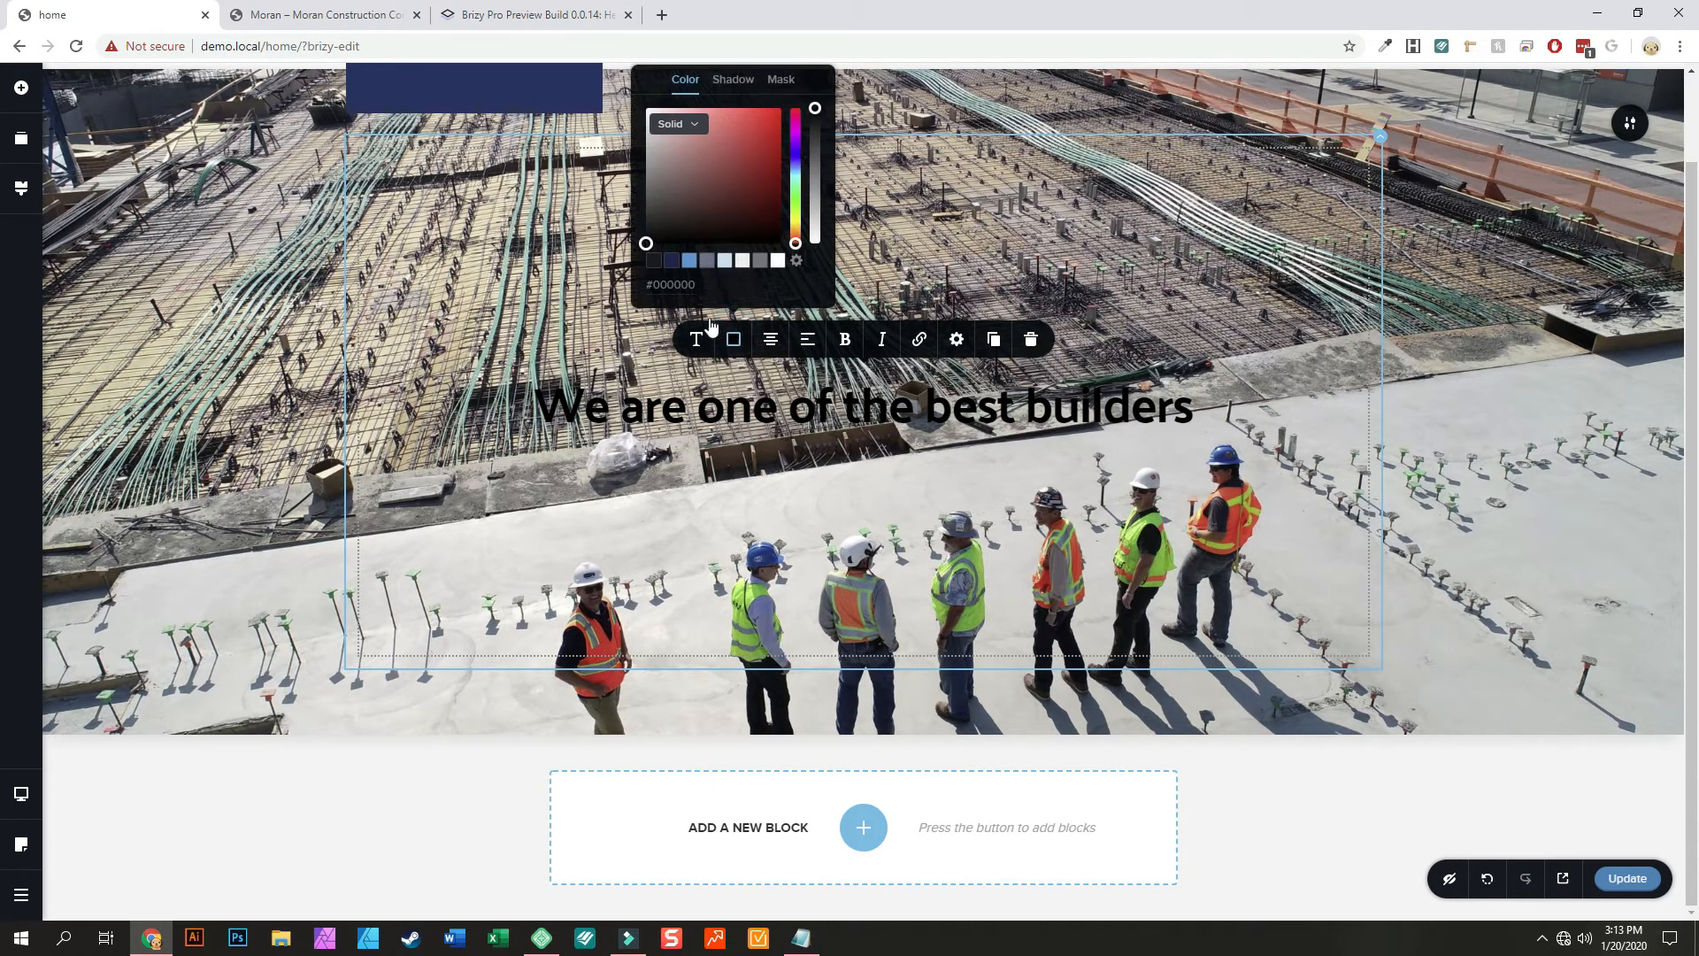
click(779, 261)
click(747, 92)
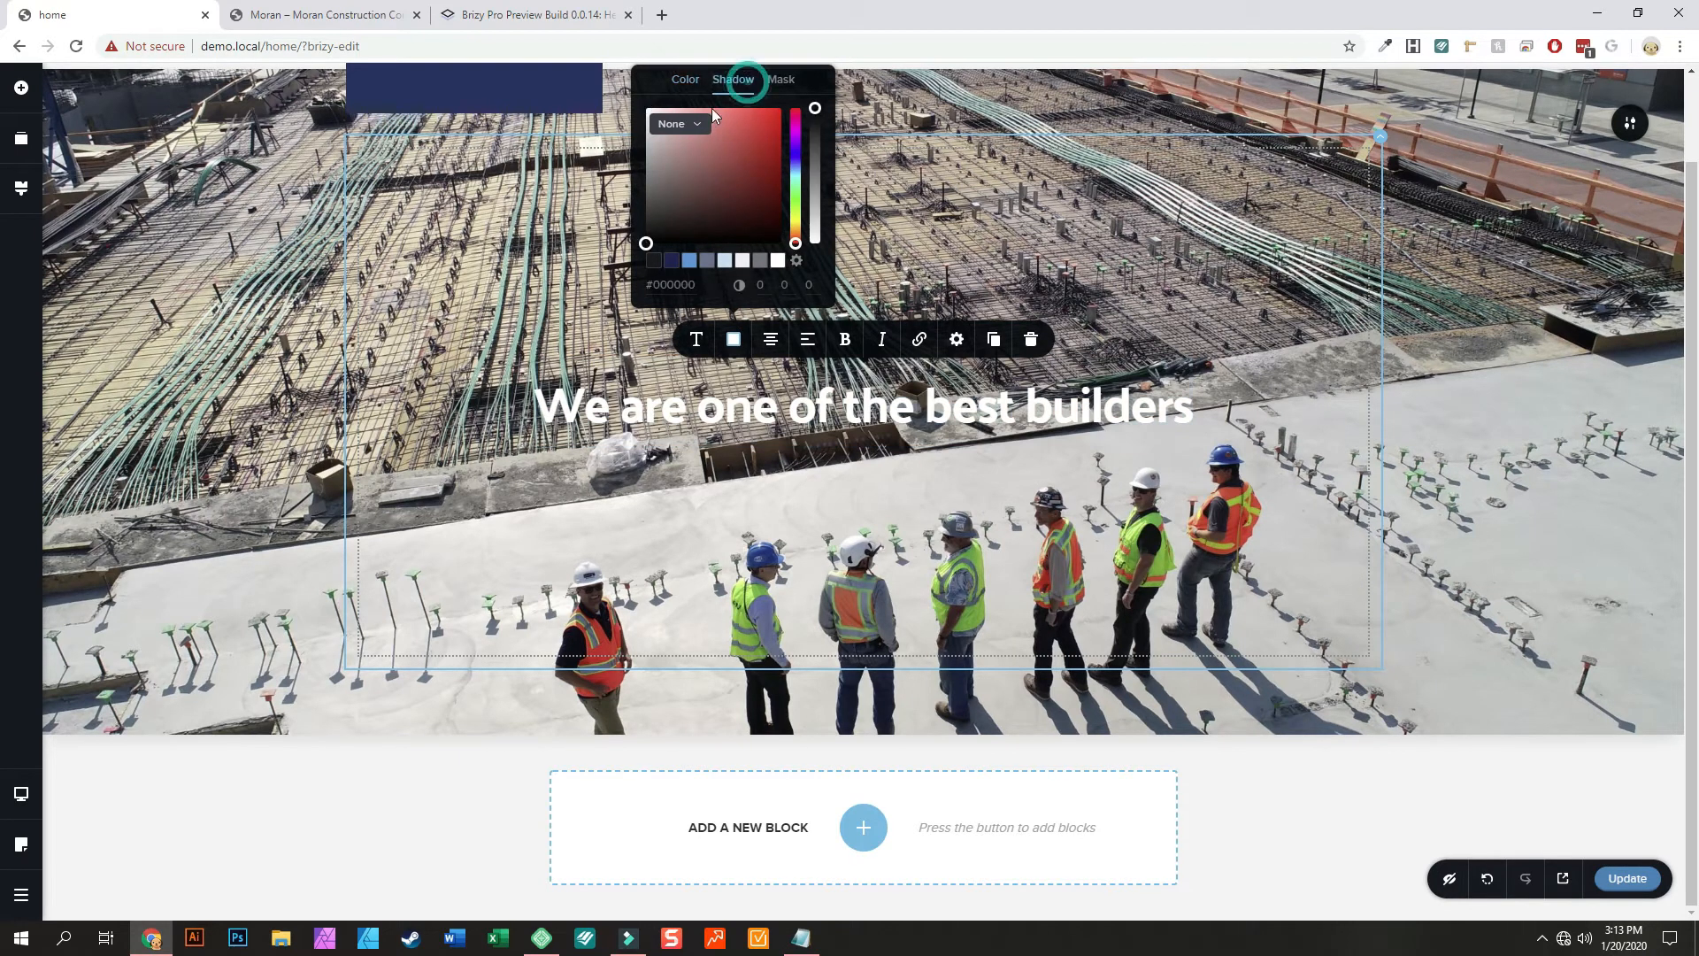
click(656, 267)
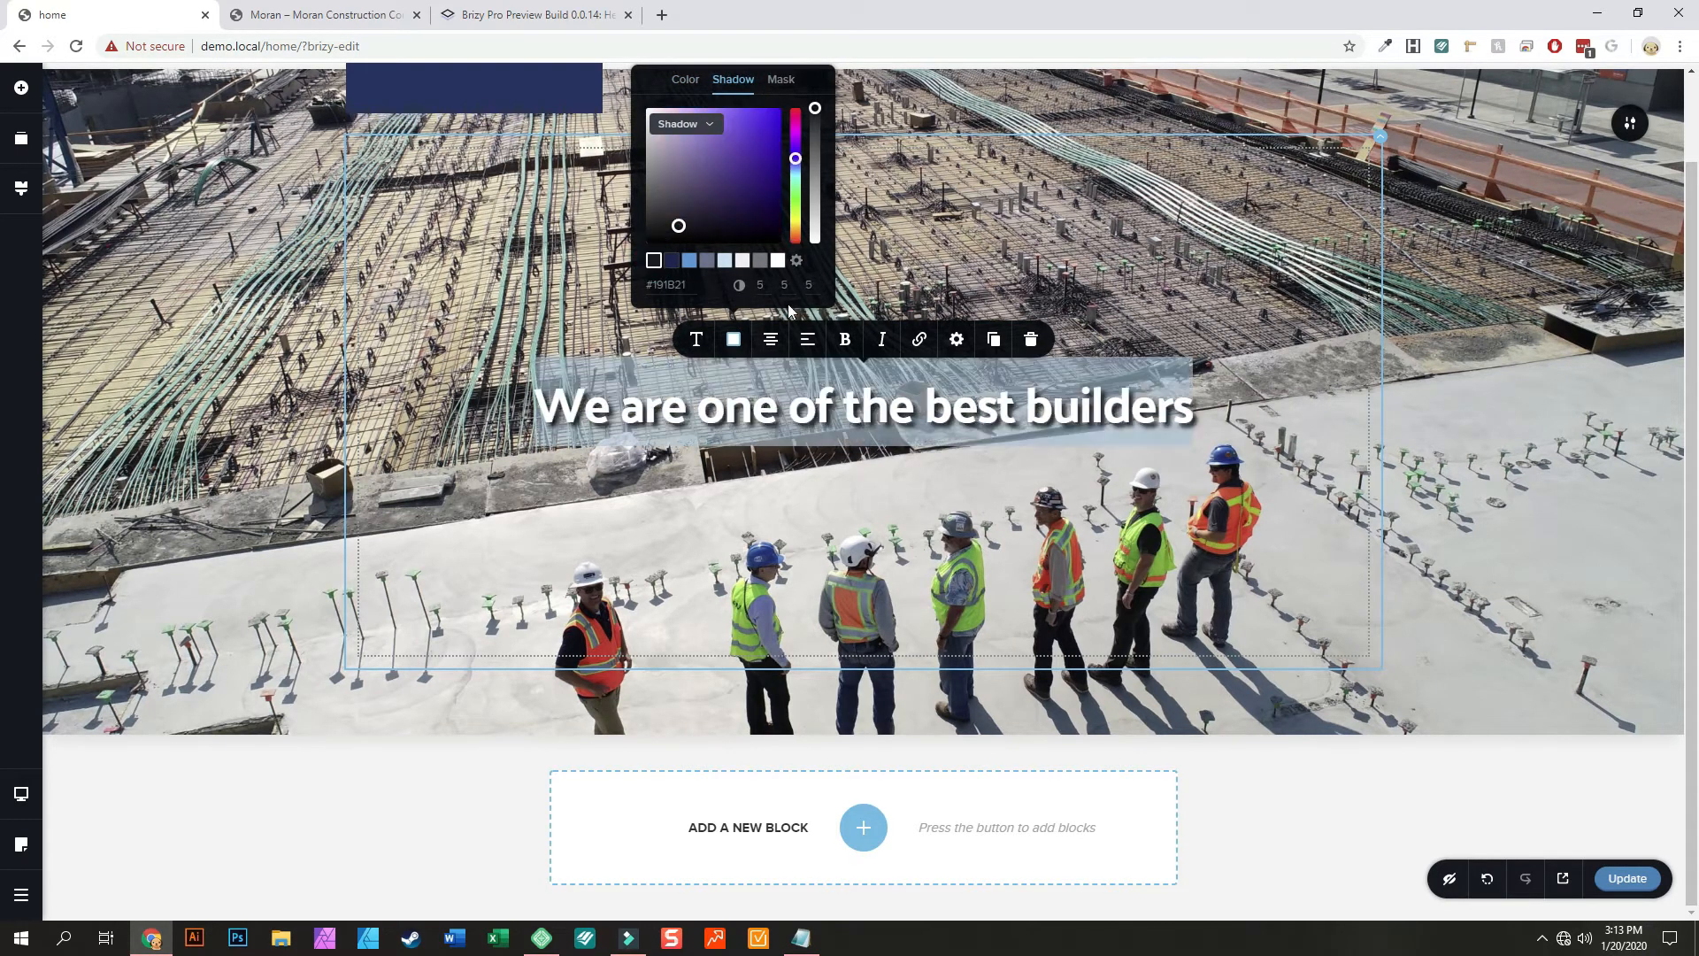
click(1115, 259)
Step: Give the image block a solid navy #142850 overlay, slightly transparent like the Moran Construction reference site
scroll(834, 382, up, 1)
scroll(834, 382, up, 1)
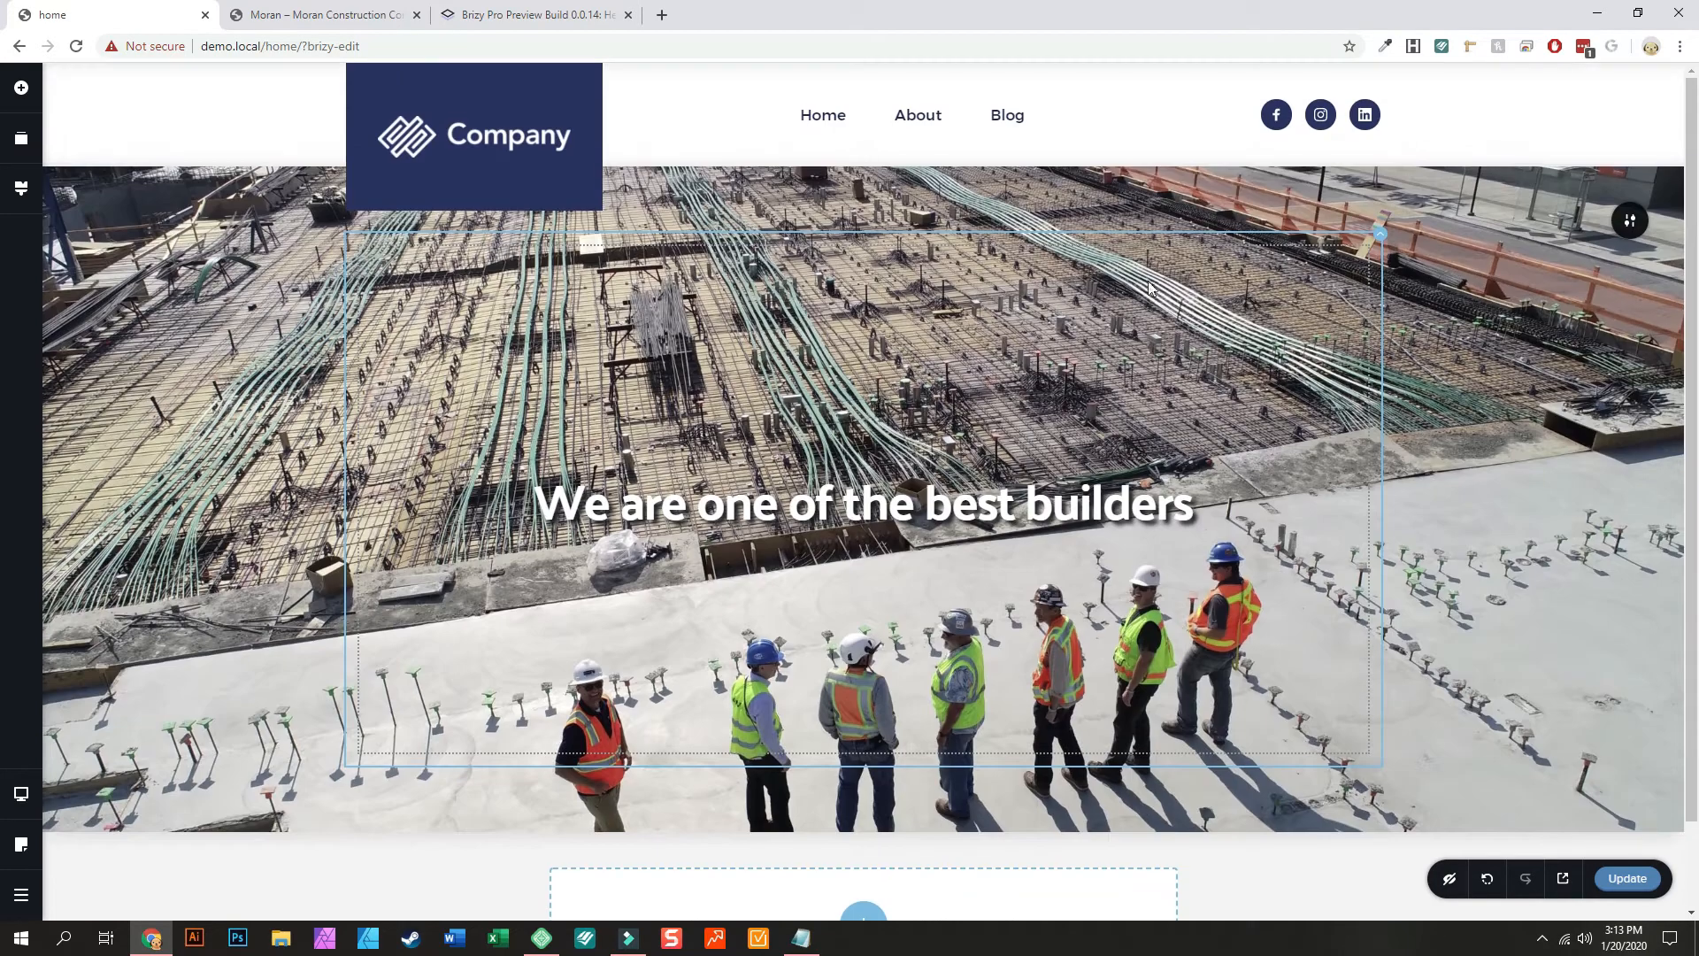
click(1627, 220)
click(352, 18)
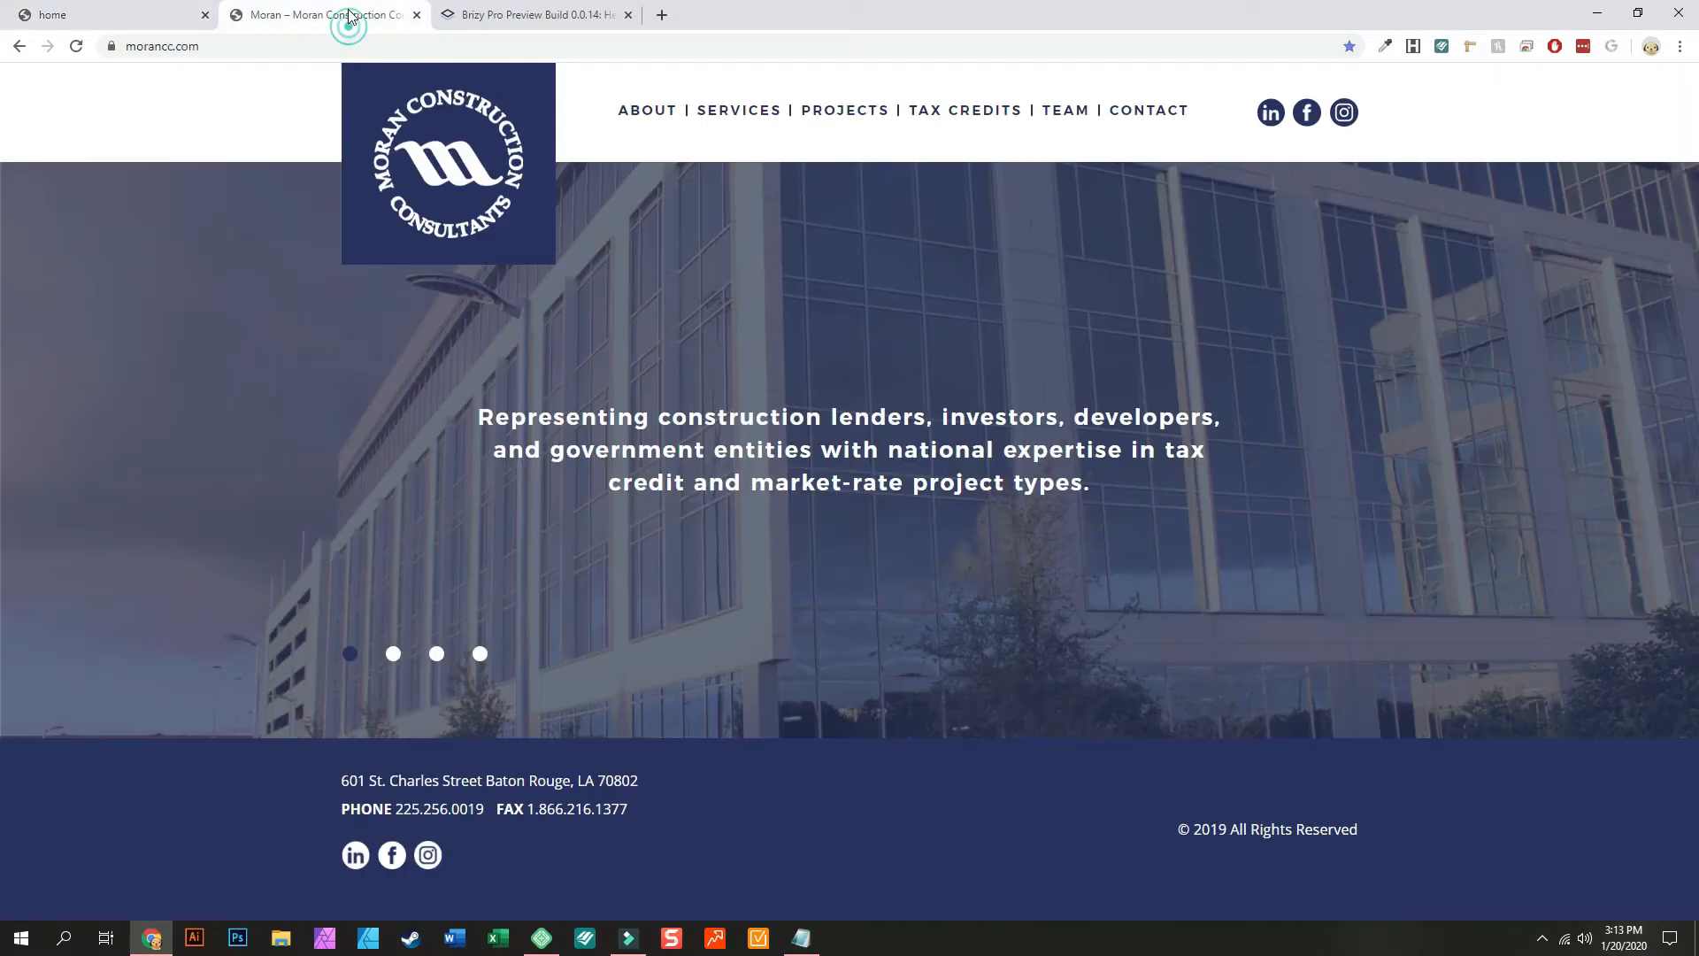
click(142, 15)
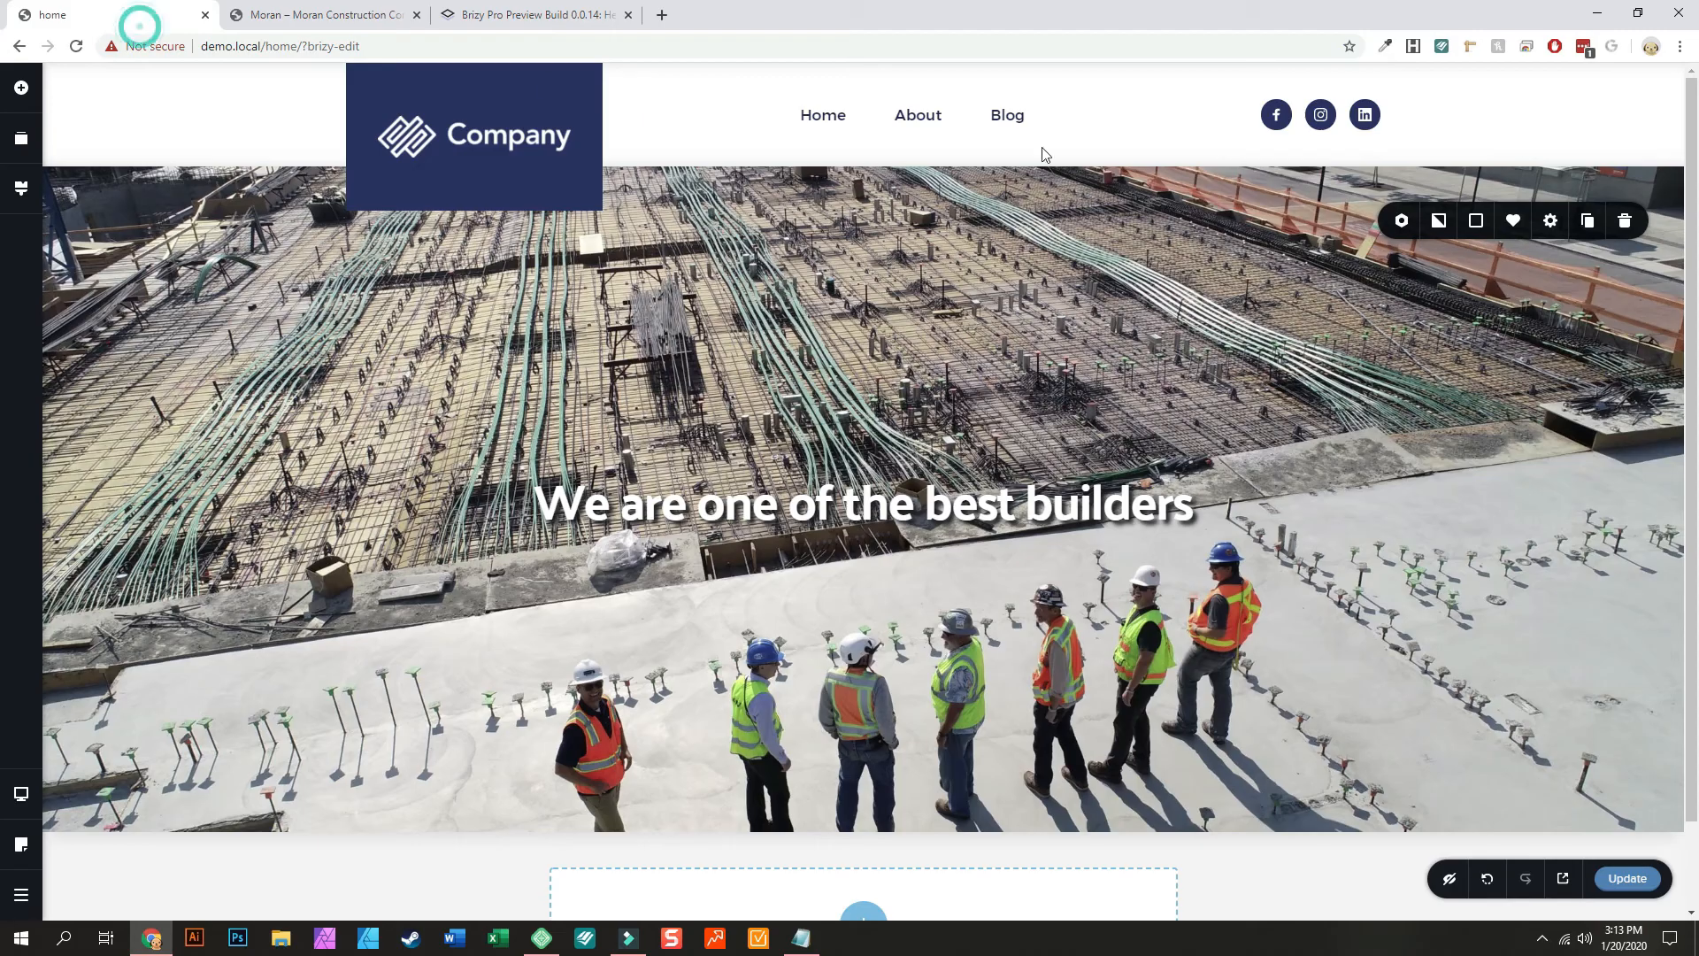
click(1474, 223)
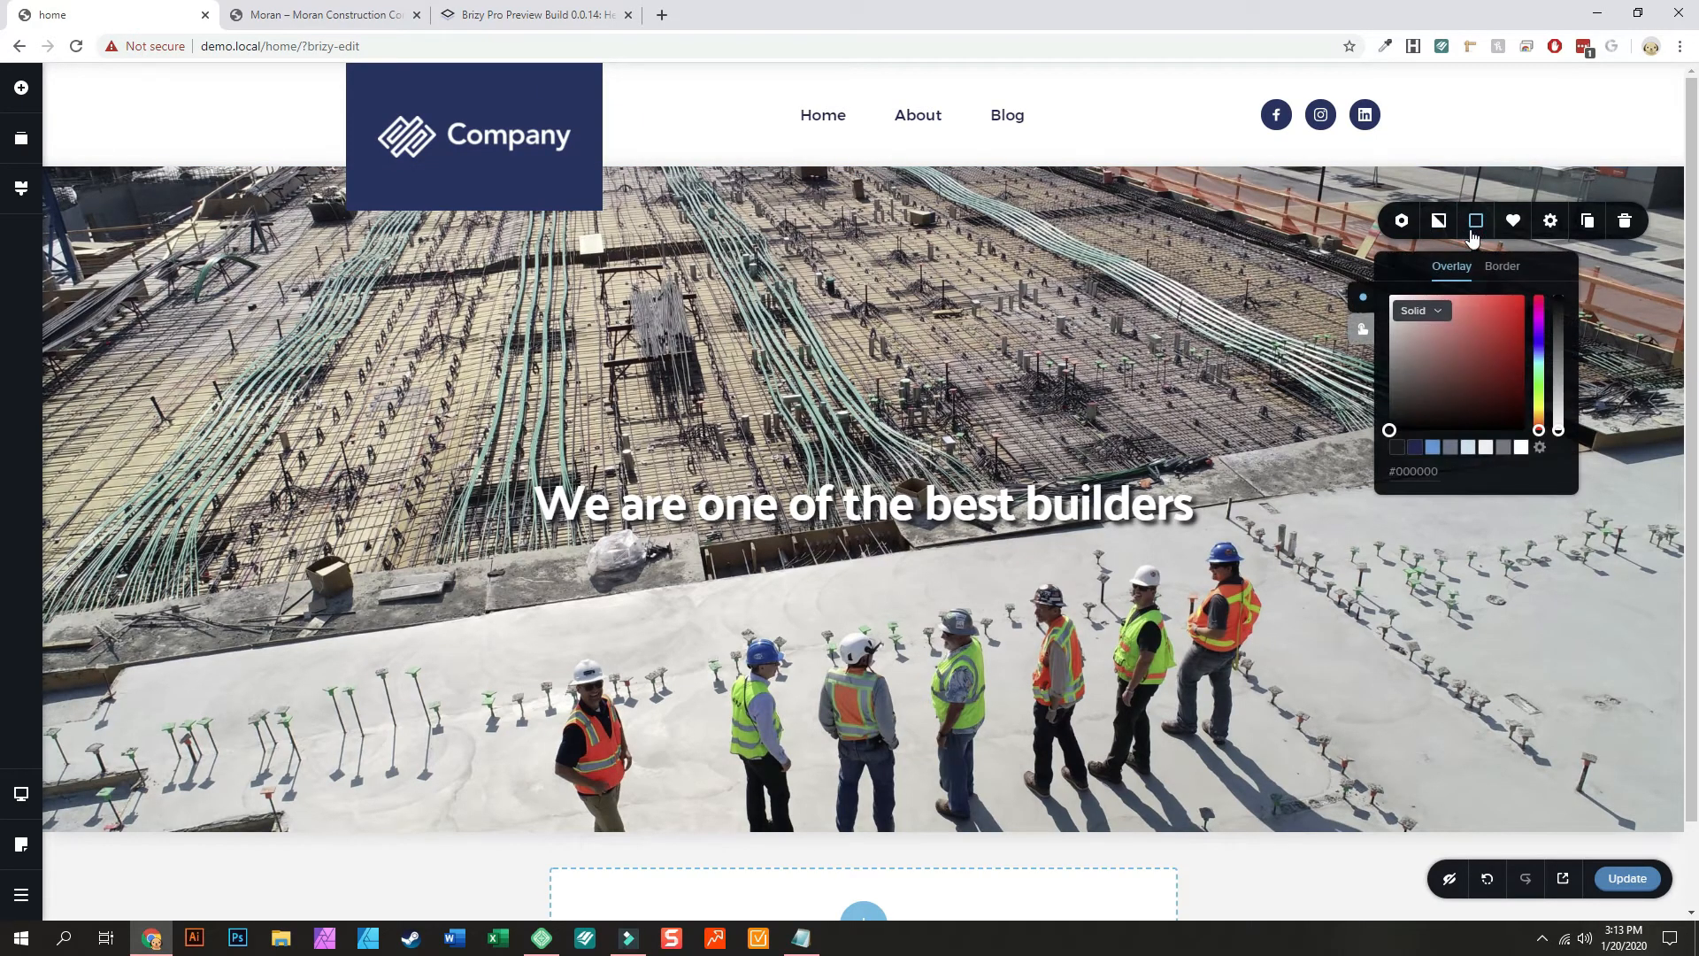
click(1418, 450)
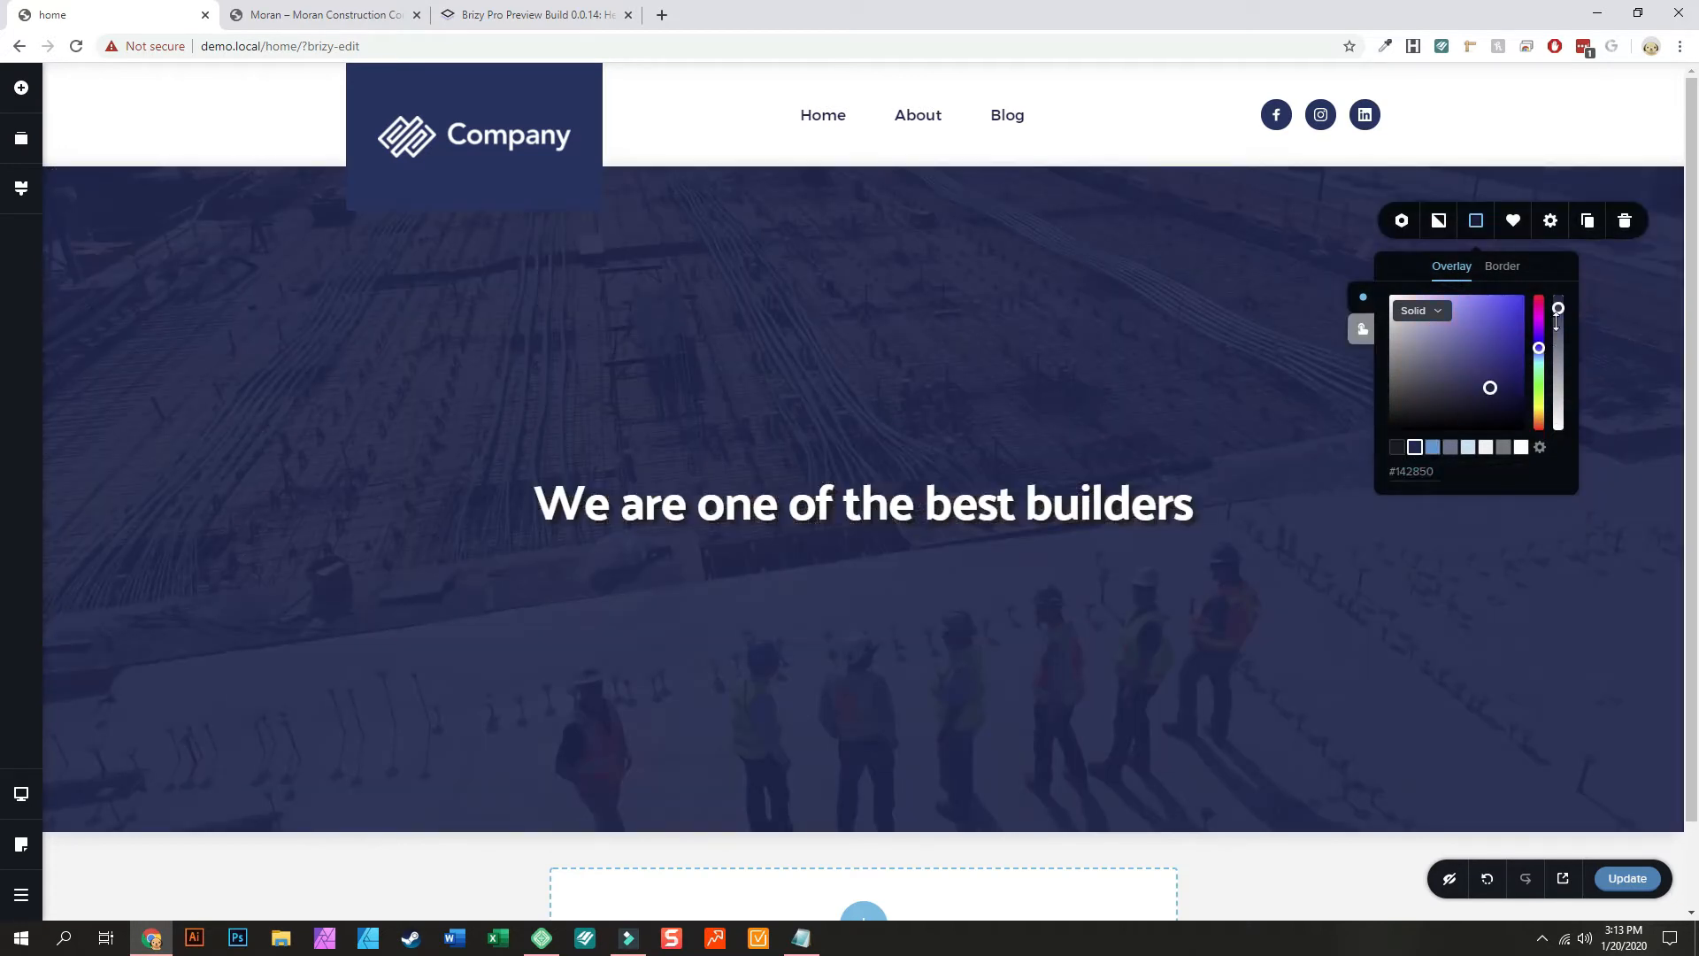
drag(1559, 306, 1565, 331)
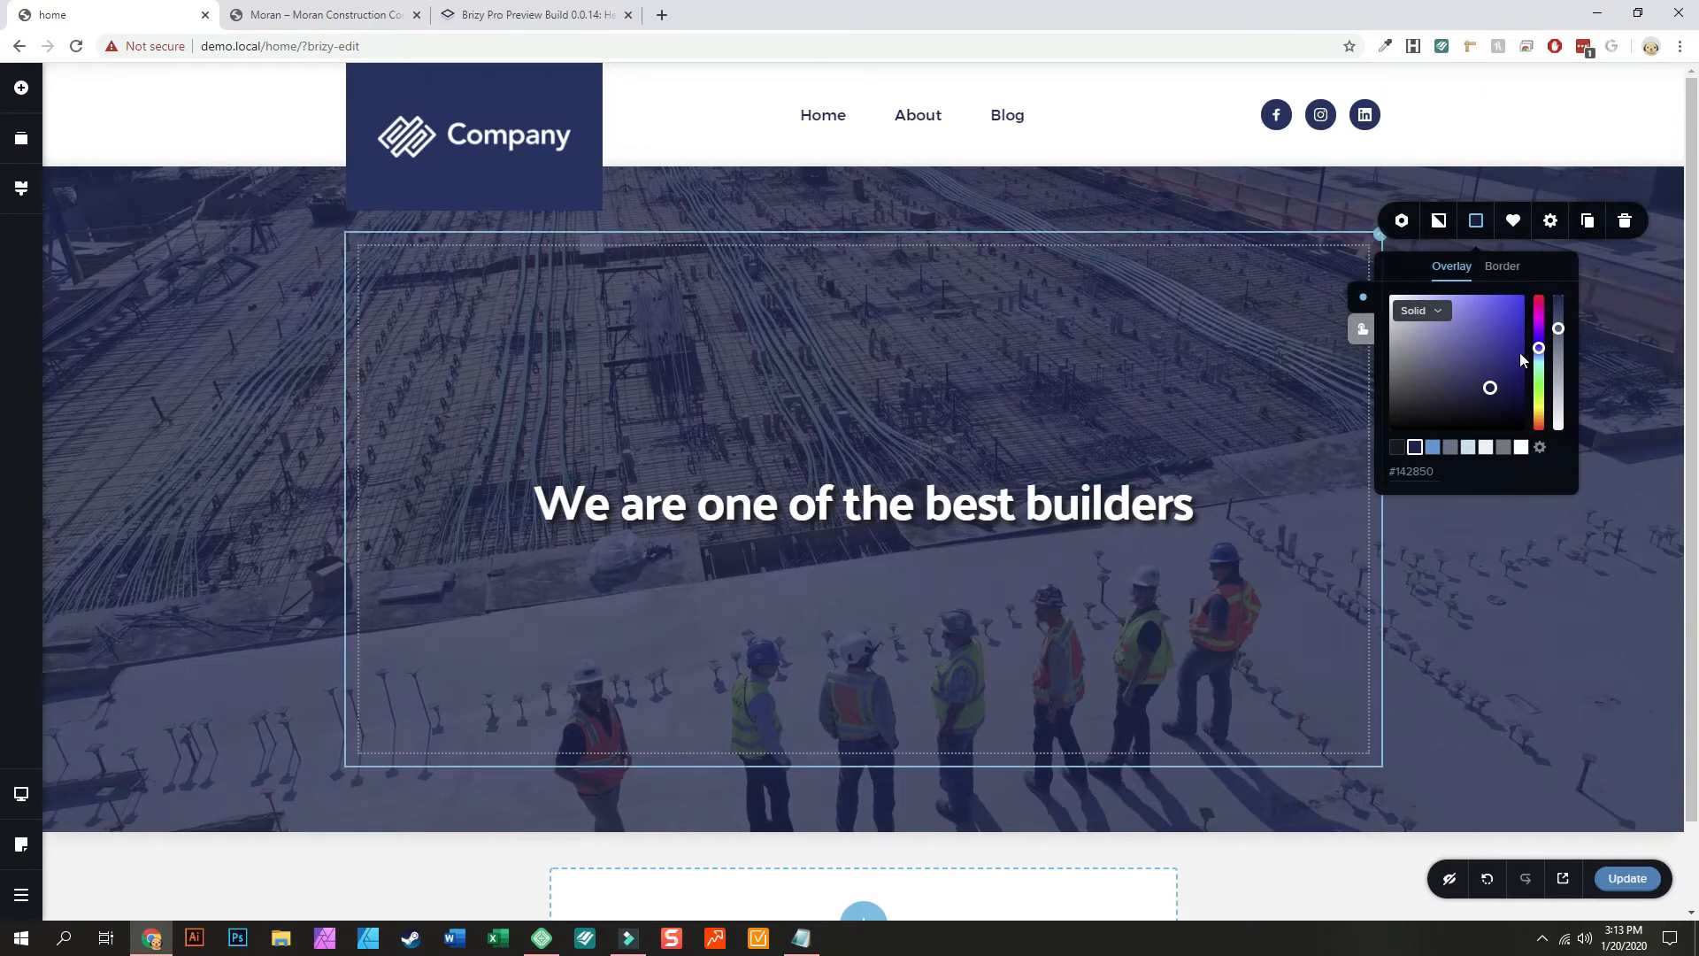
click(1556, 597)
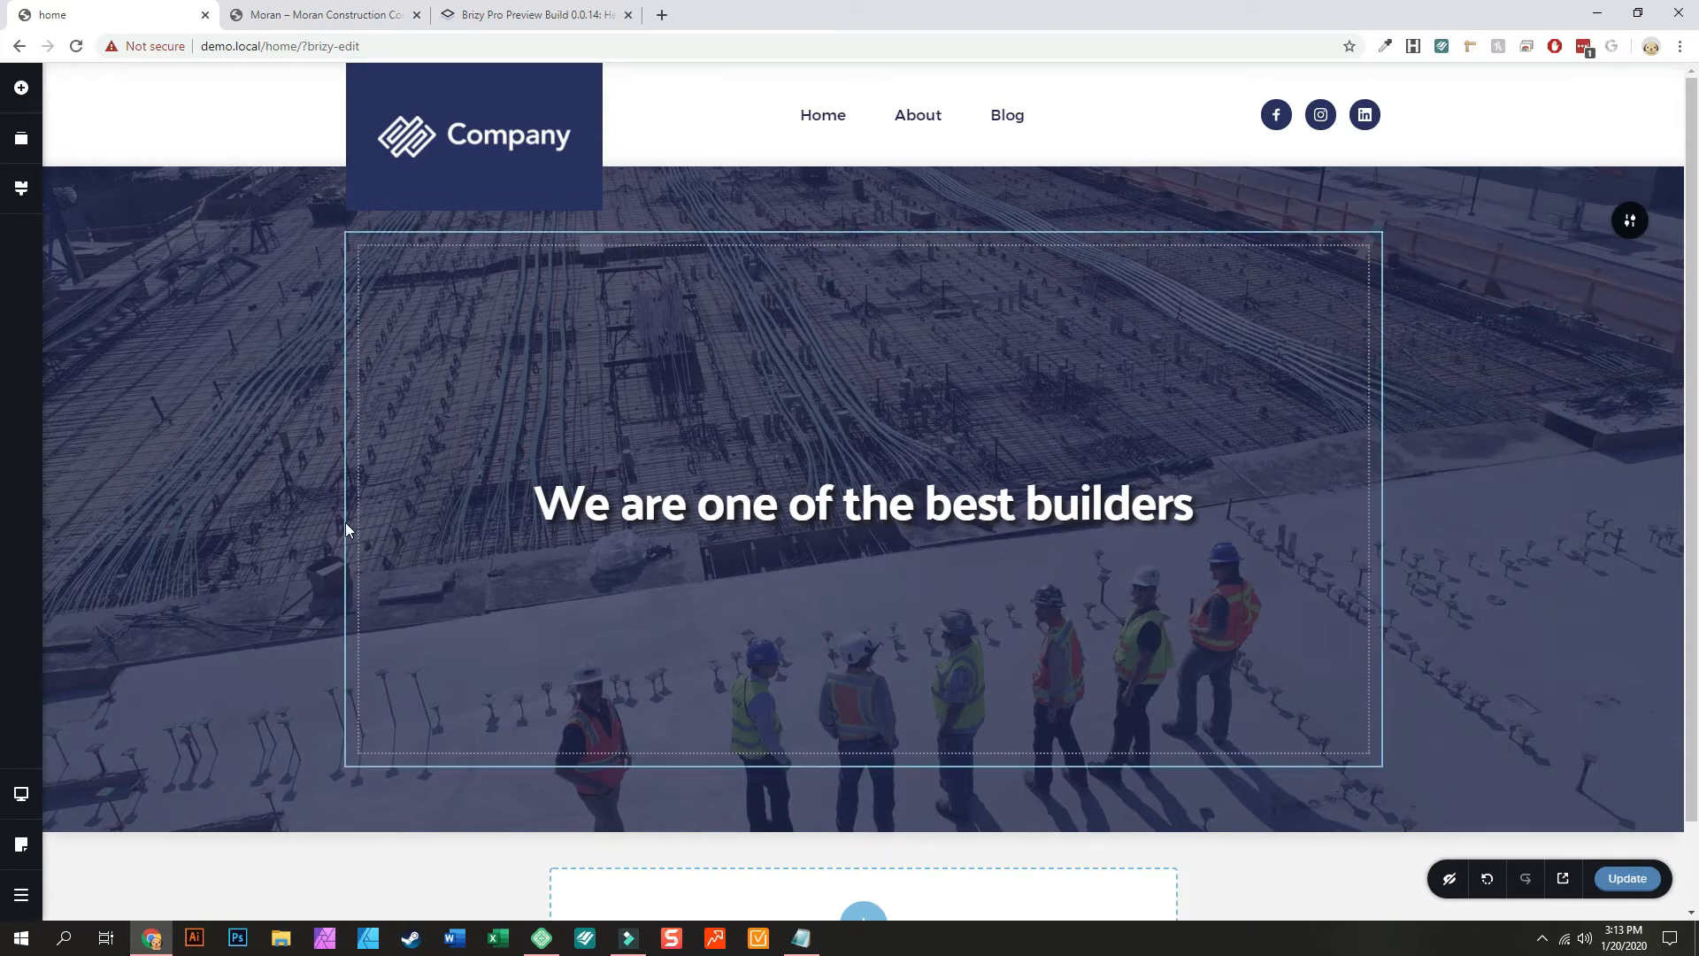
Step: Compare the hero block with the Moran Construction home page's slider
scroll(576, 490, down, 1)
scroll(576, 491, up, 1)
click(304, 15)
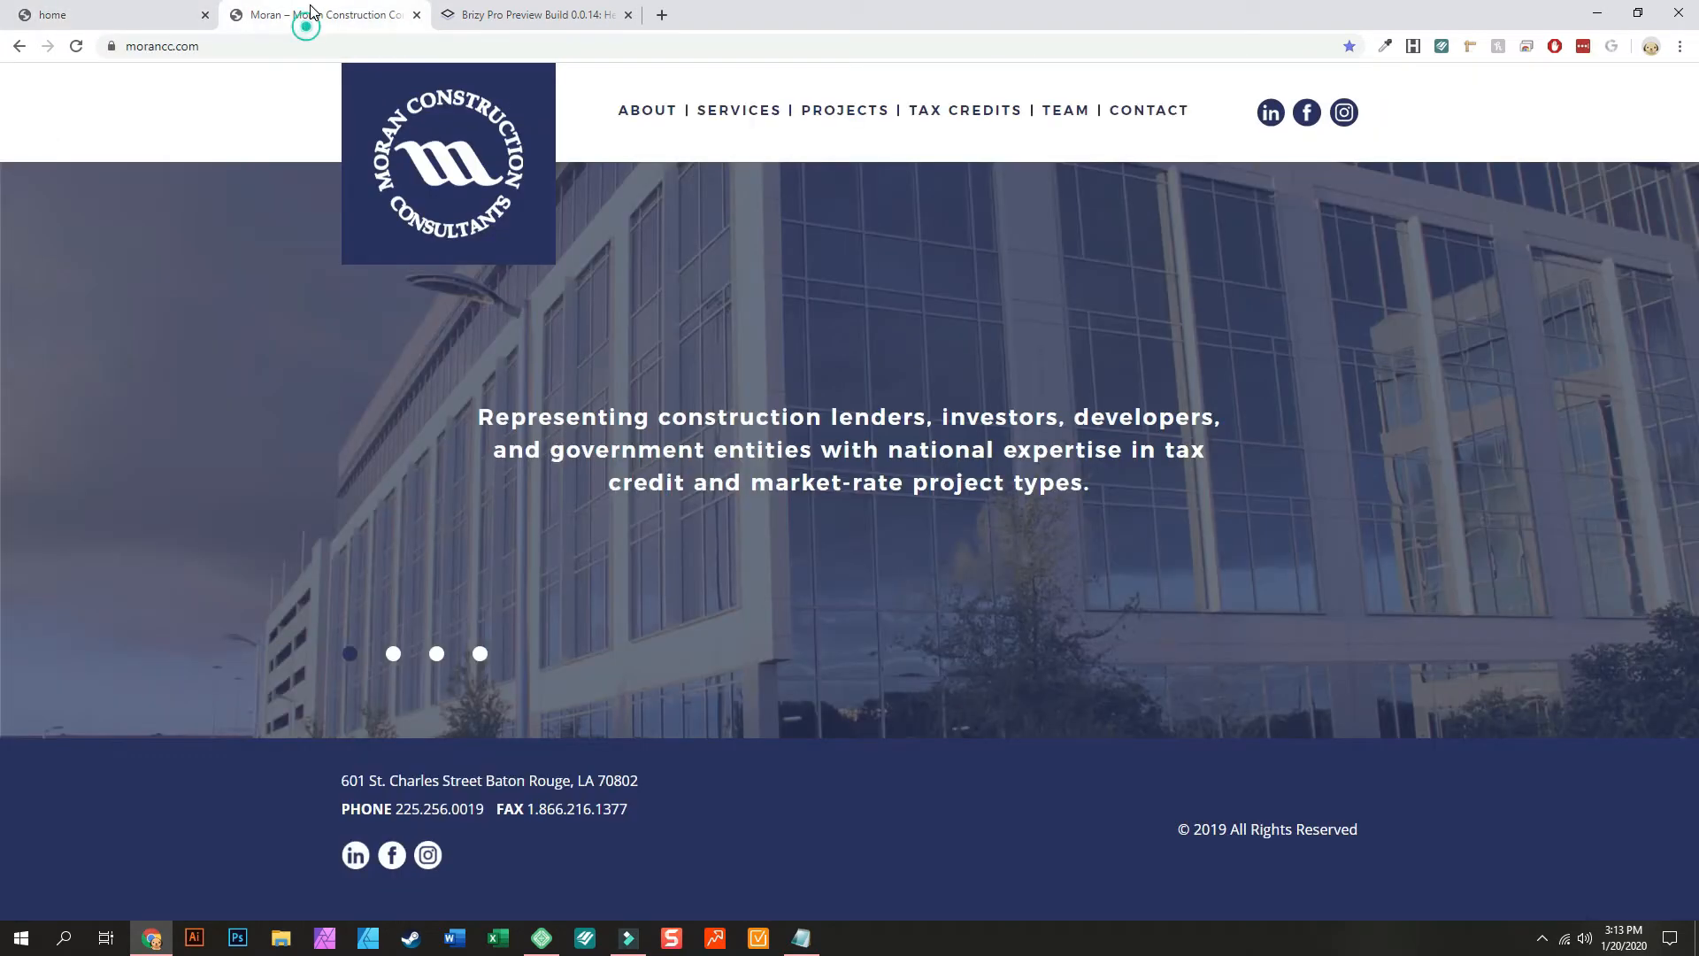
click(113, 18)
click(284, 16)
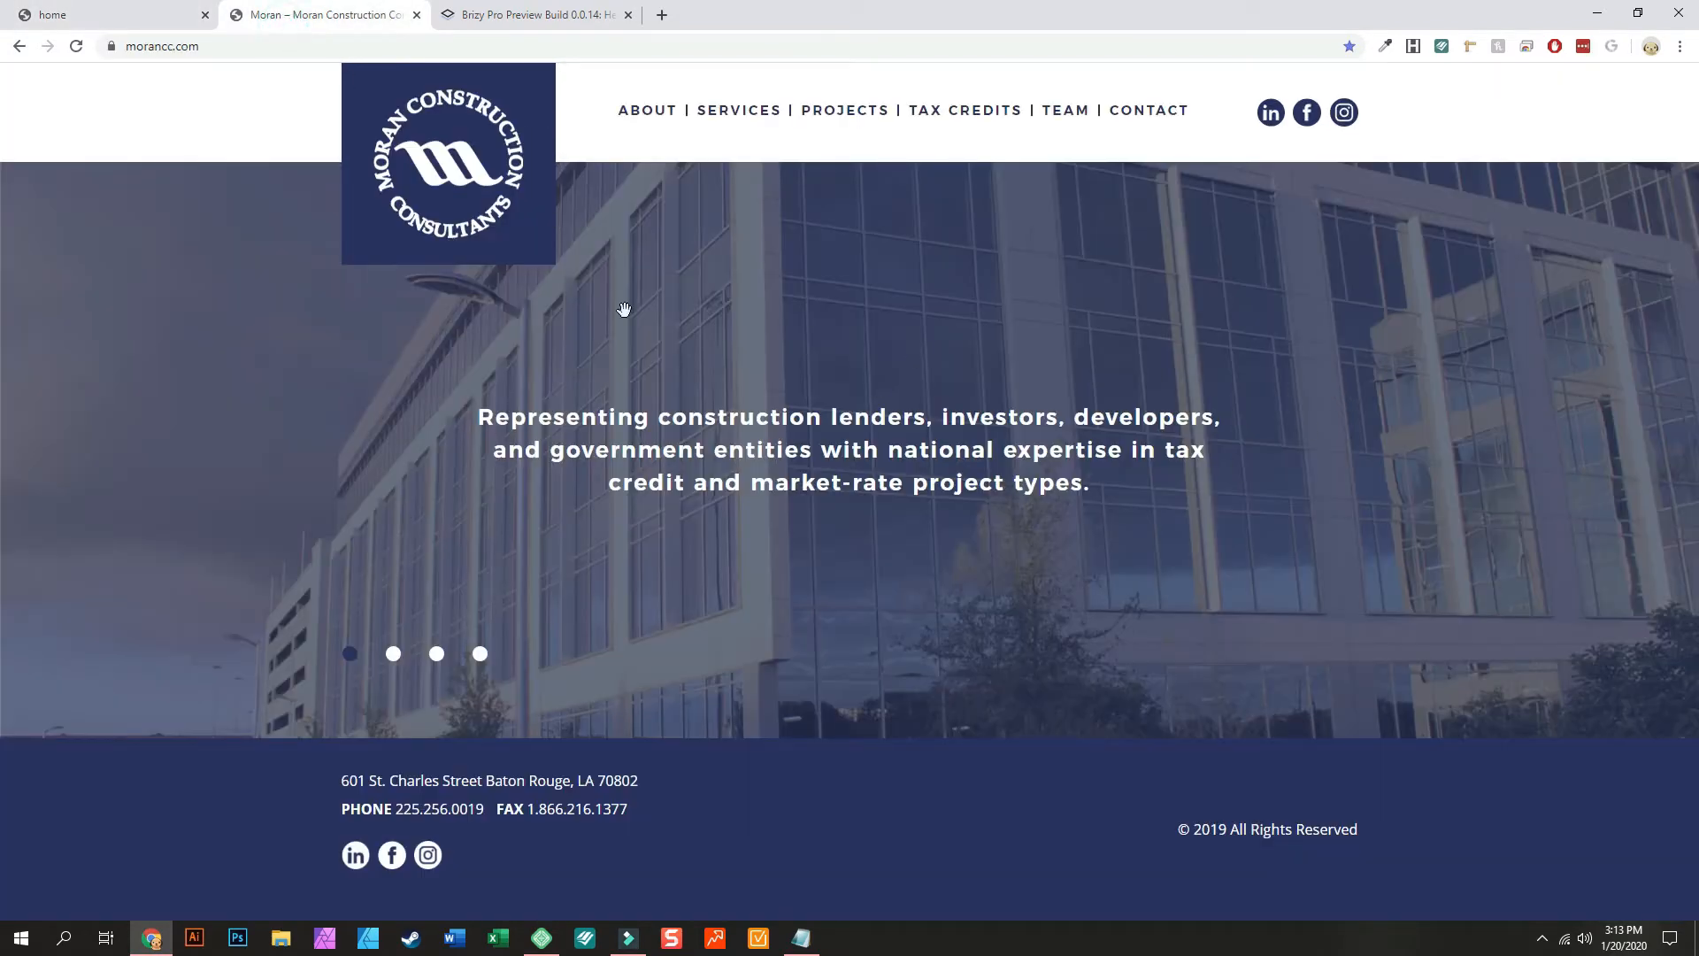
click(140, 12)
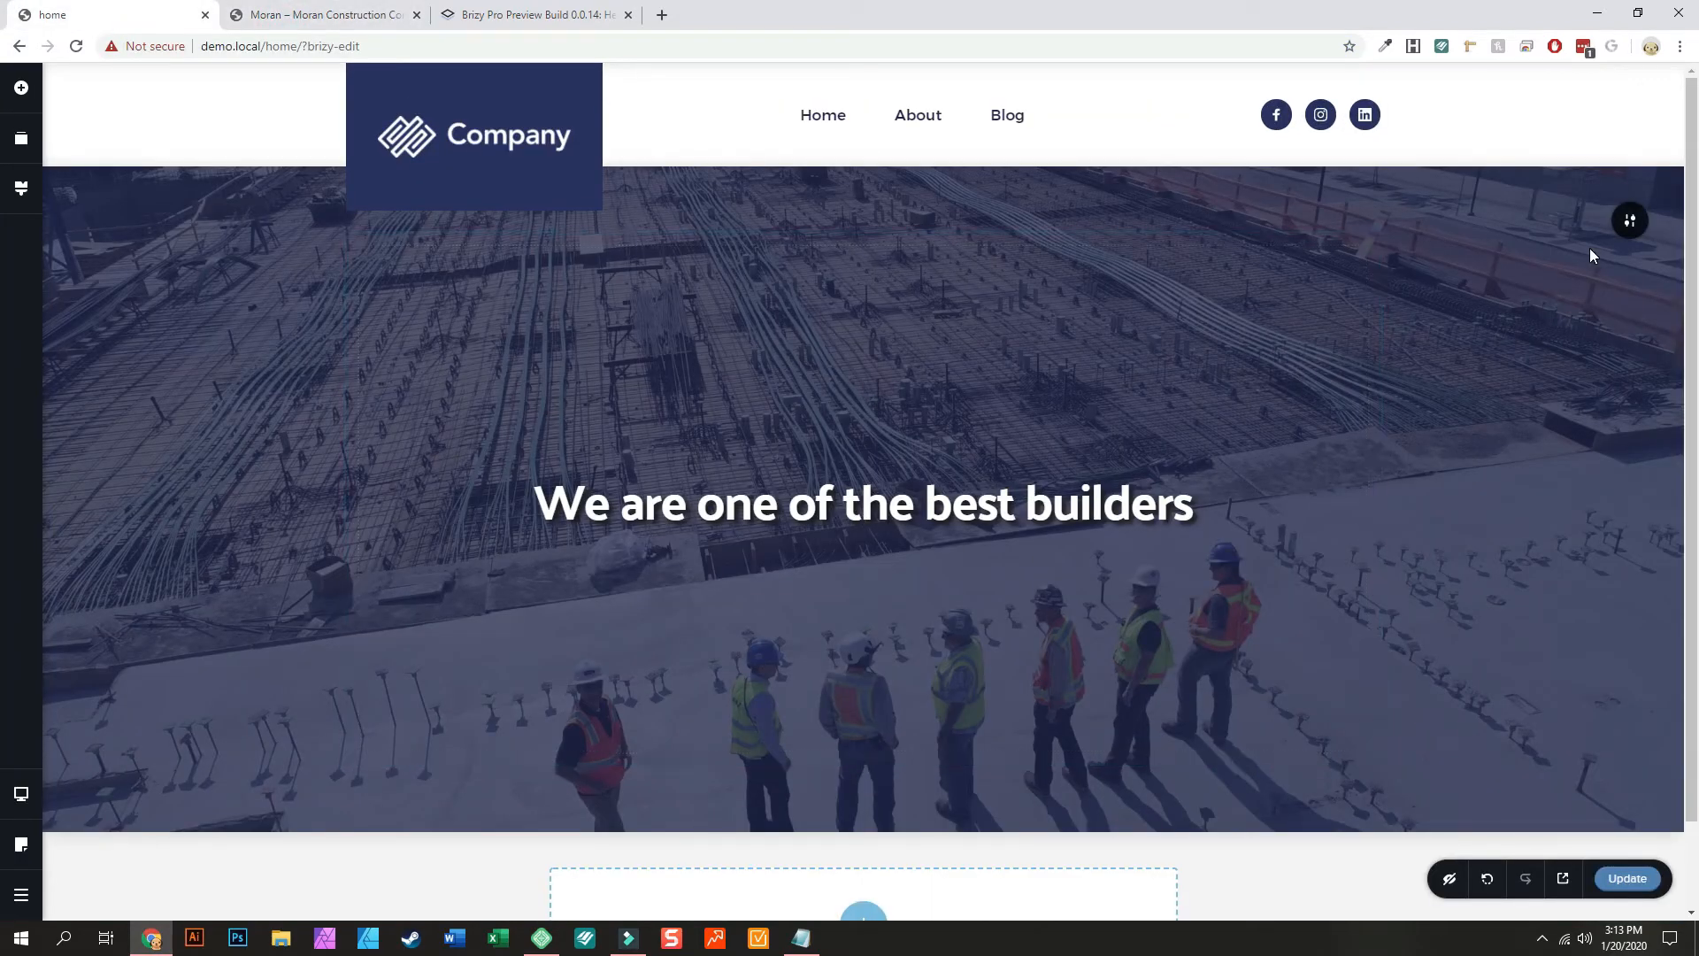
Step: Turn the hero image block into a slider
mouse_move(1626, 223)
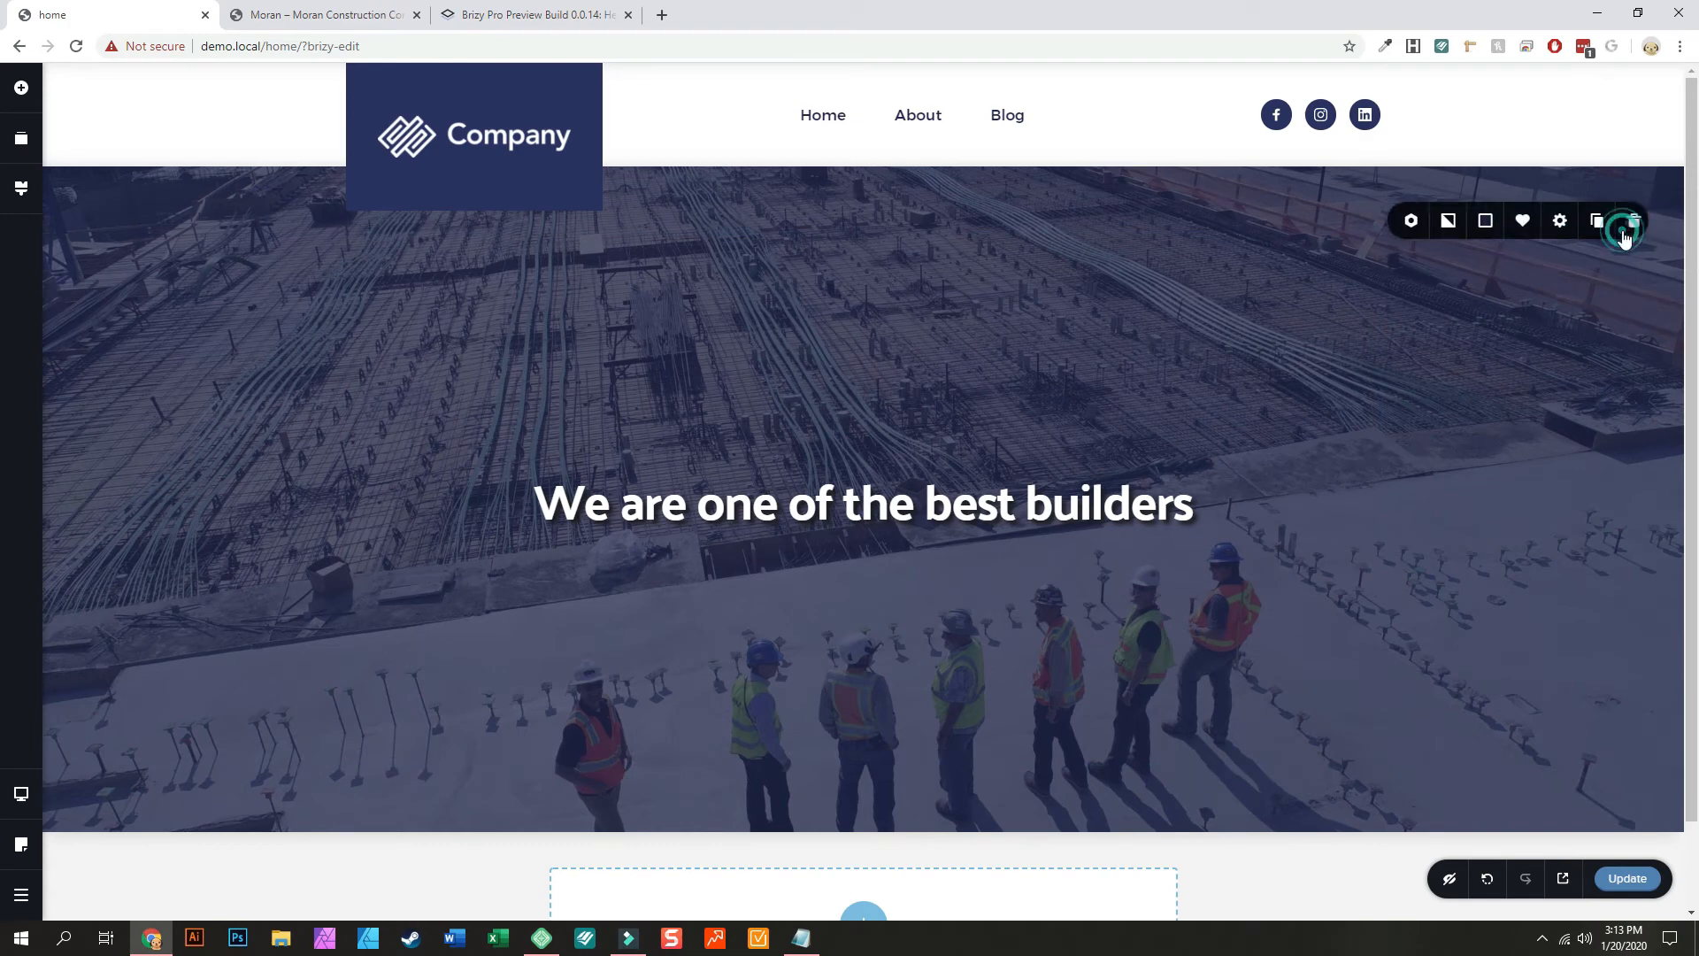
click(1402, 232)
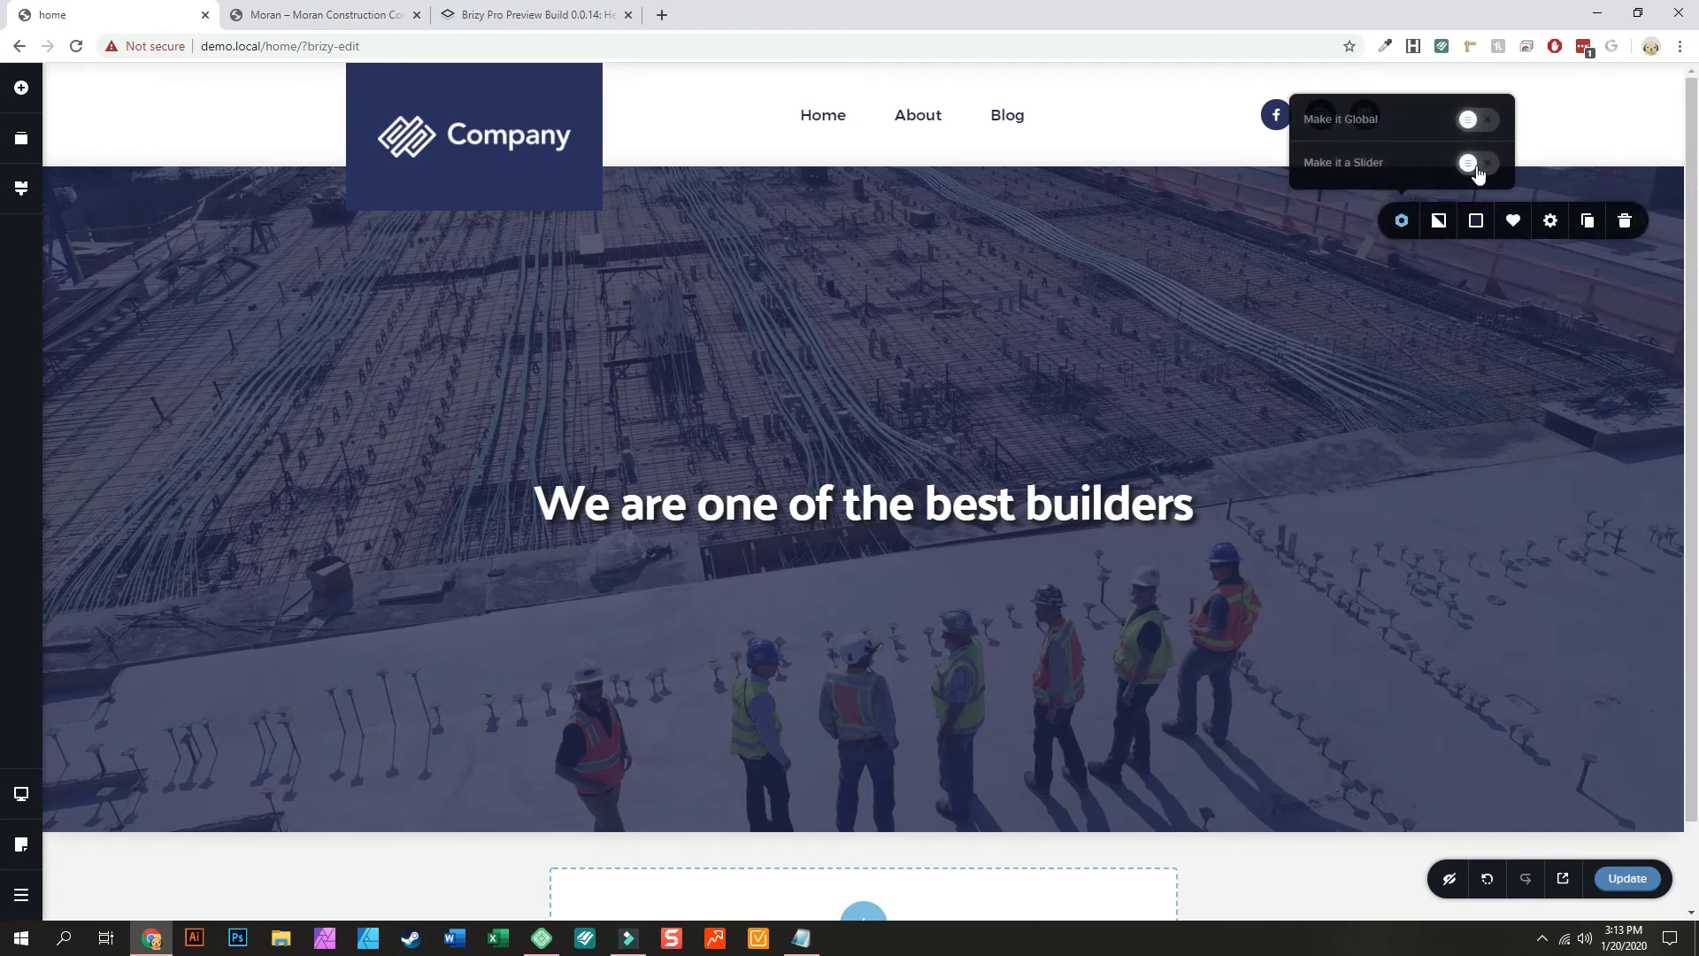
click(1478, 163)
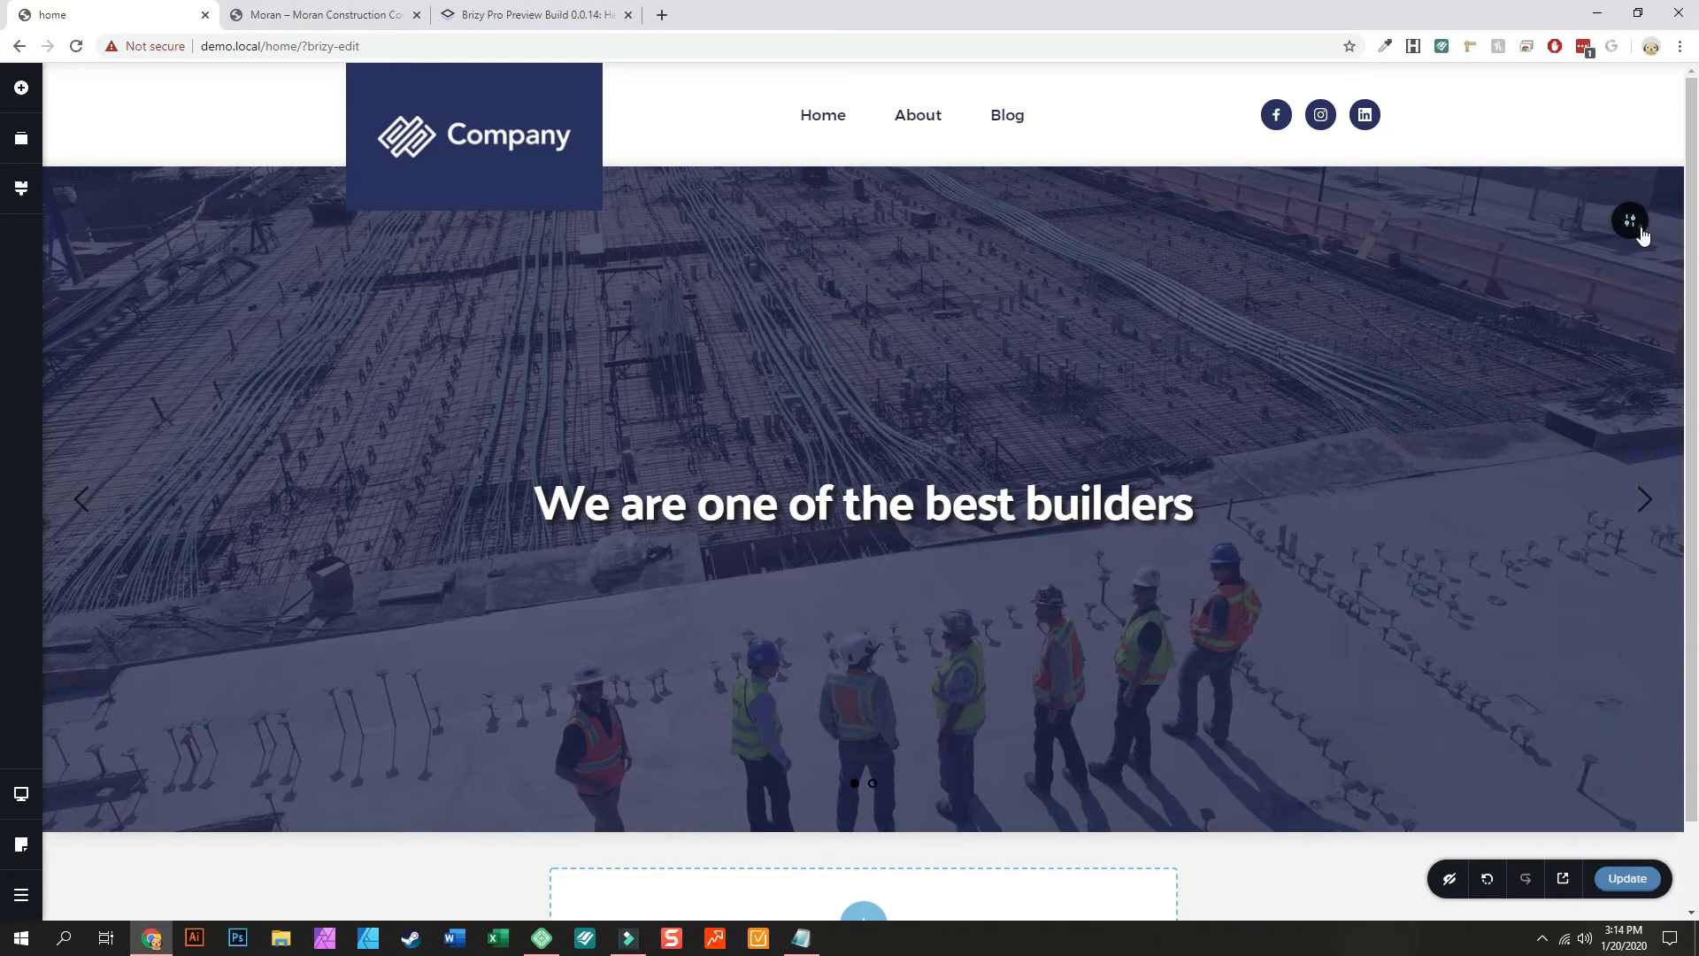
Step: Set the hero slider's arrows to None
mouse_move(1639, 232)
click(1392, 223)
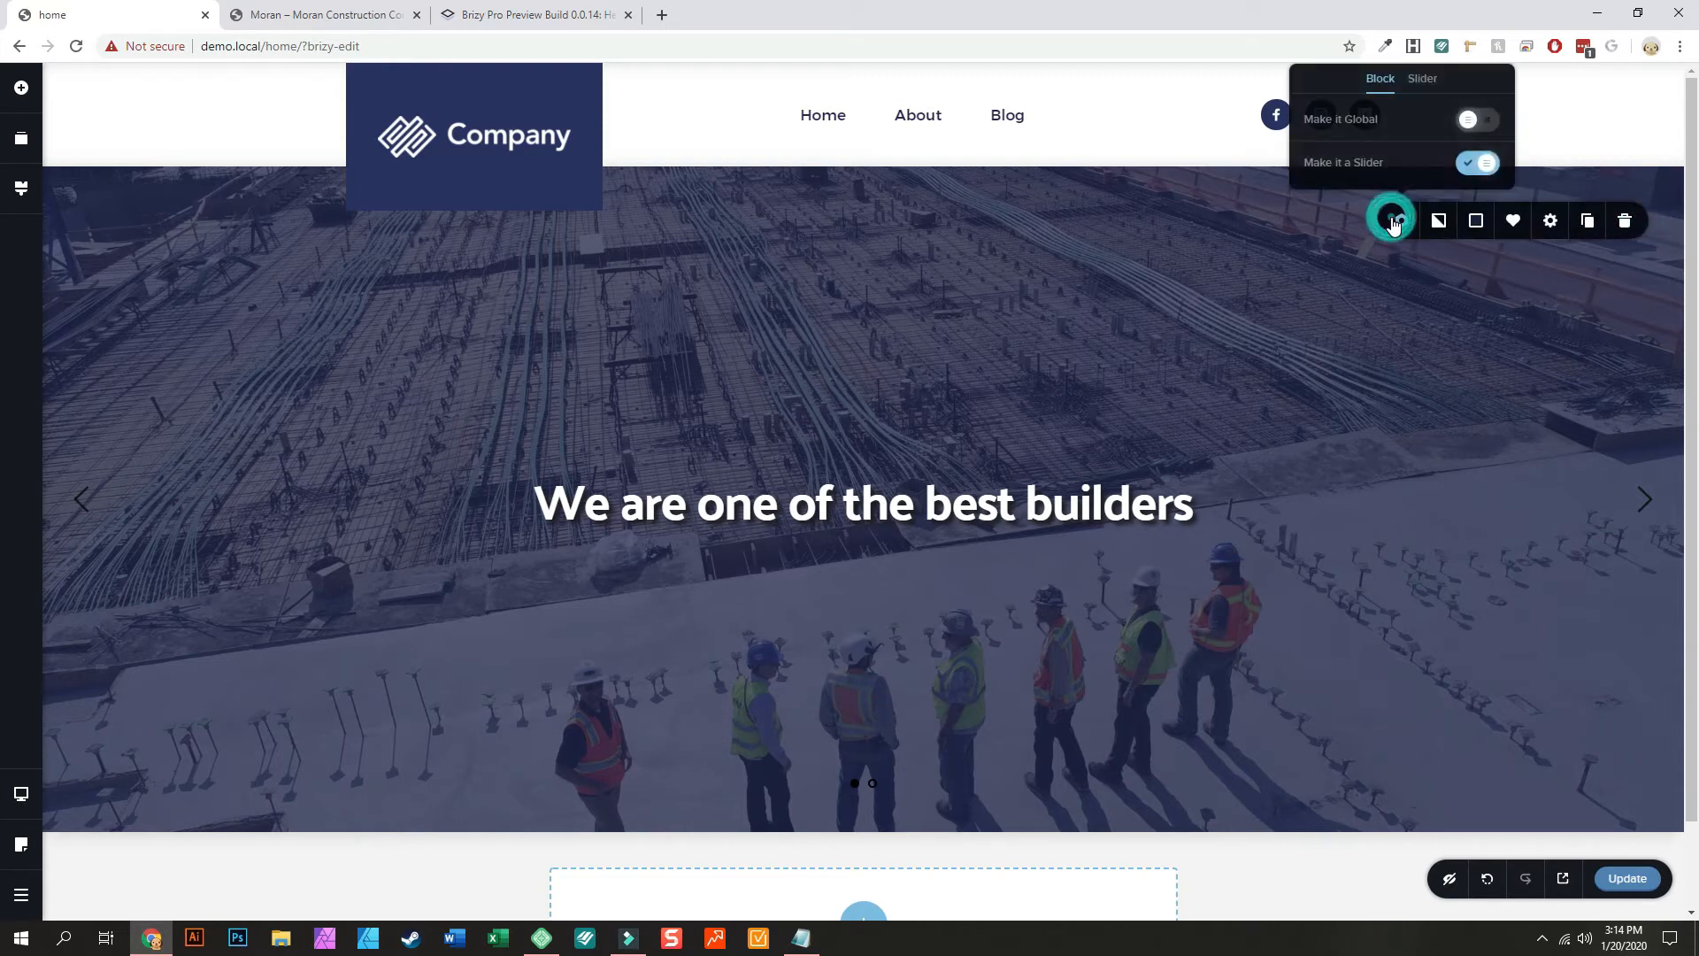
click(1419, 95)
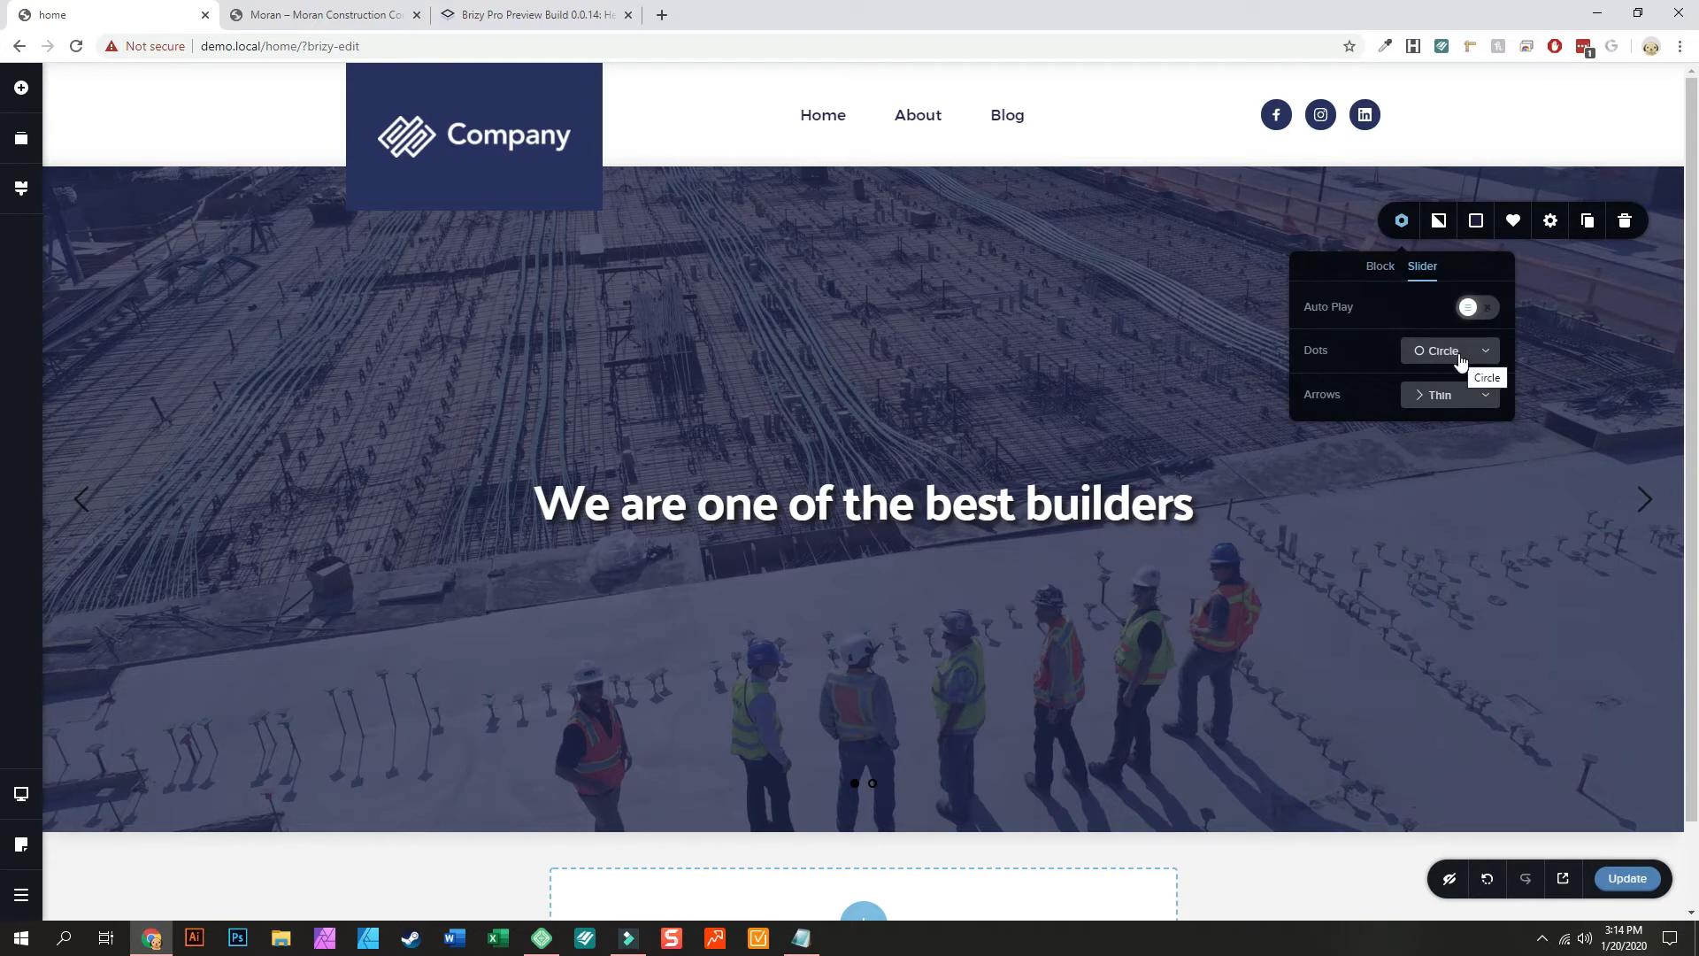
click(1447, 403)
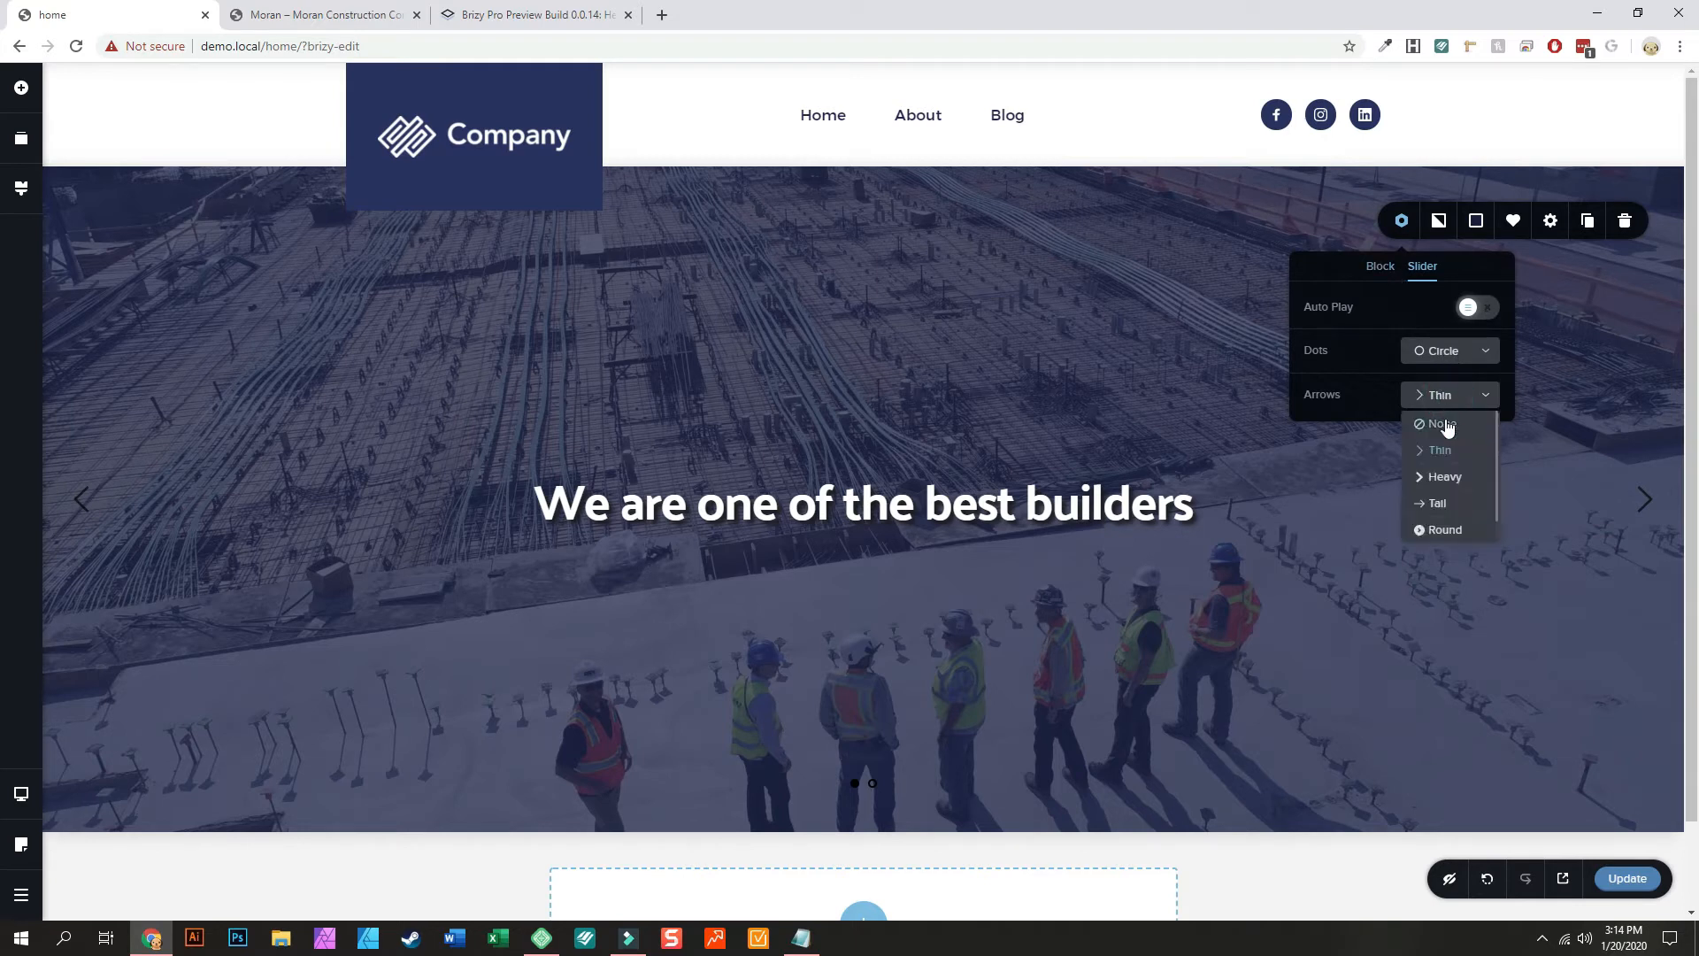
click(1444, 425)
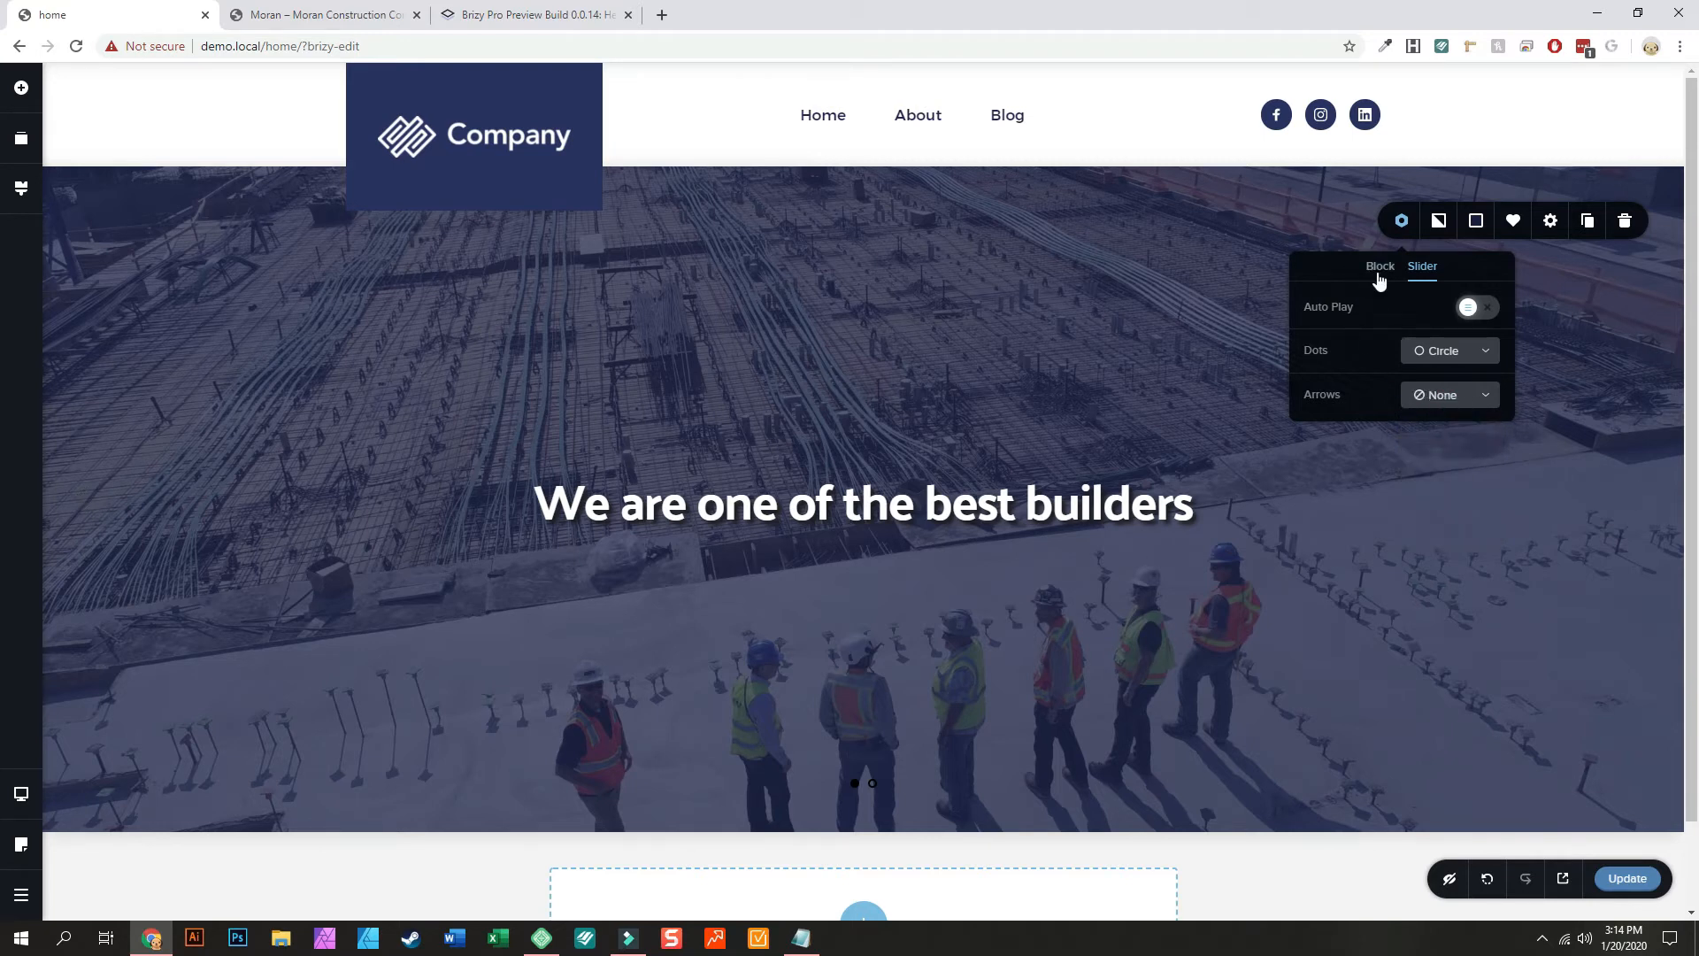
click(1377, 275)
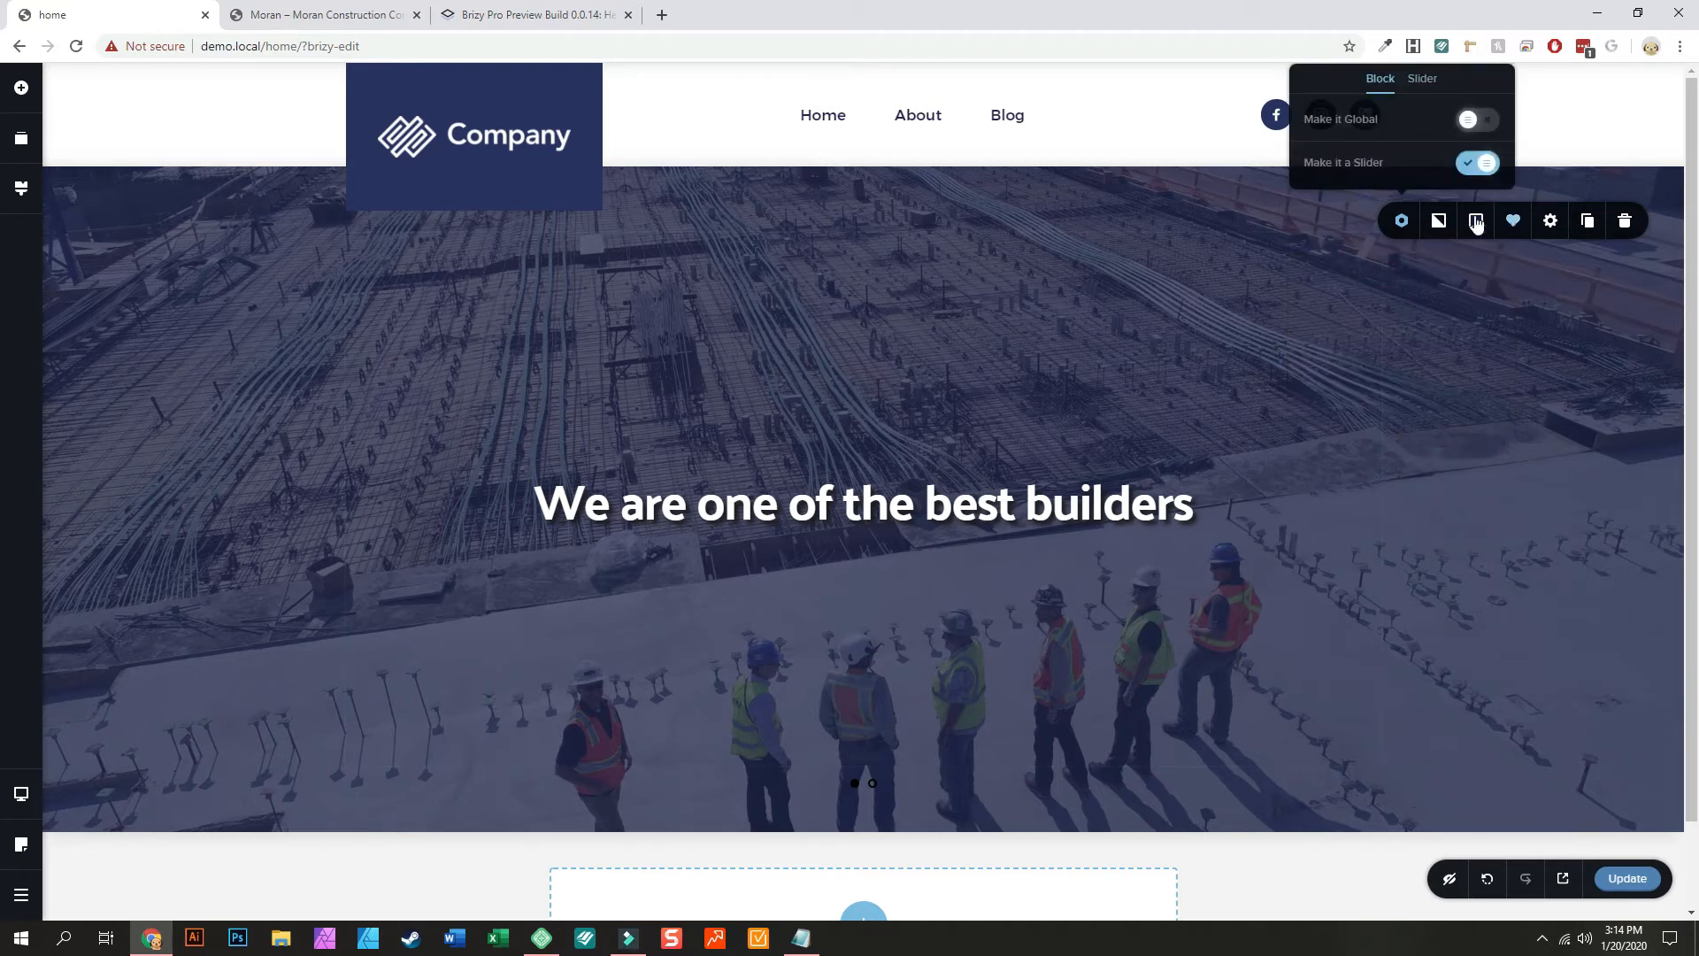
click(1550, 221)
click(1503, 392)
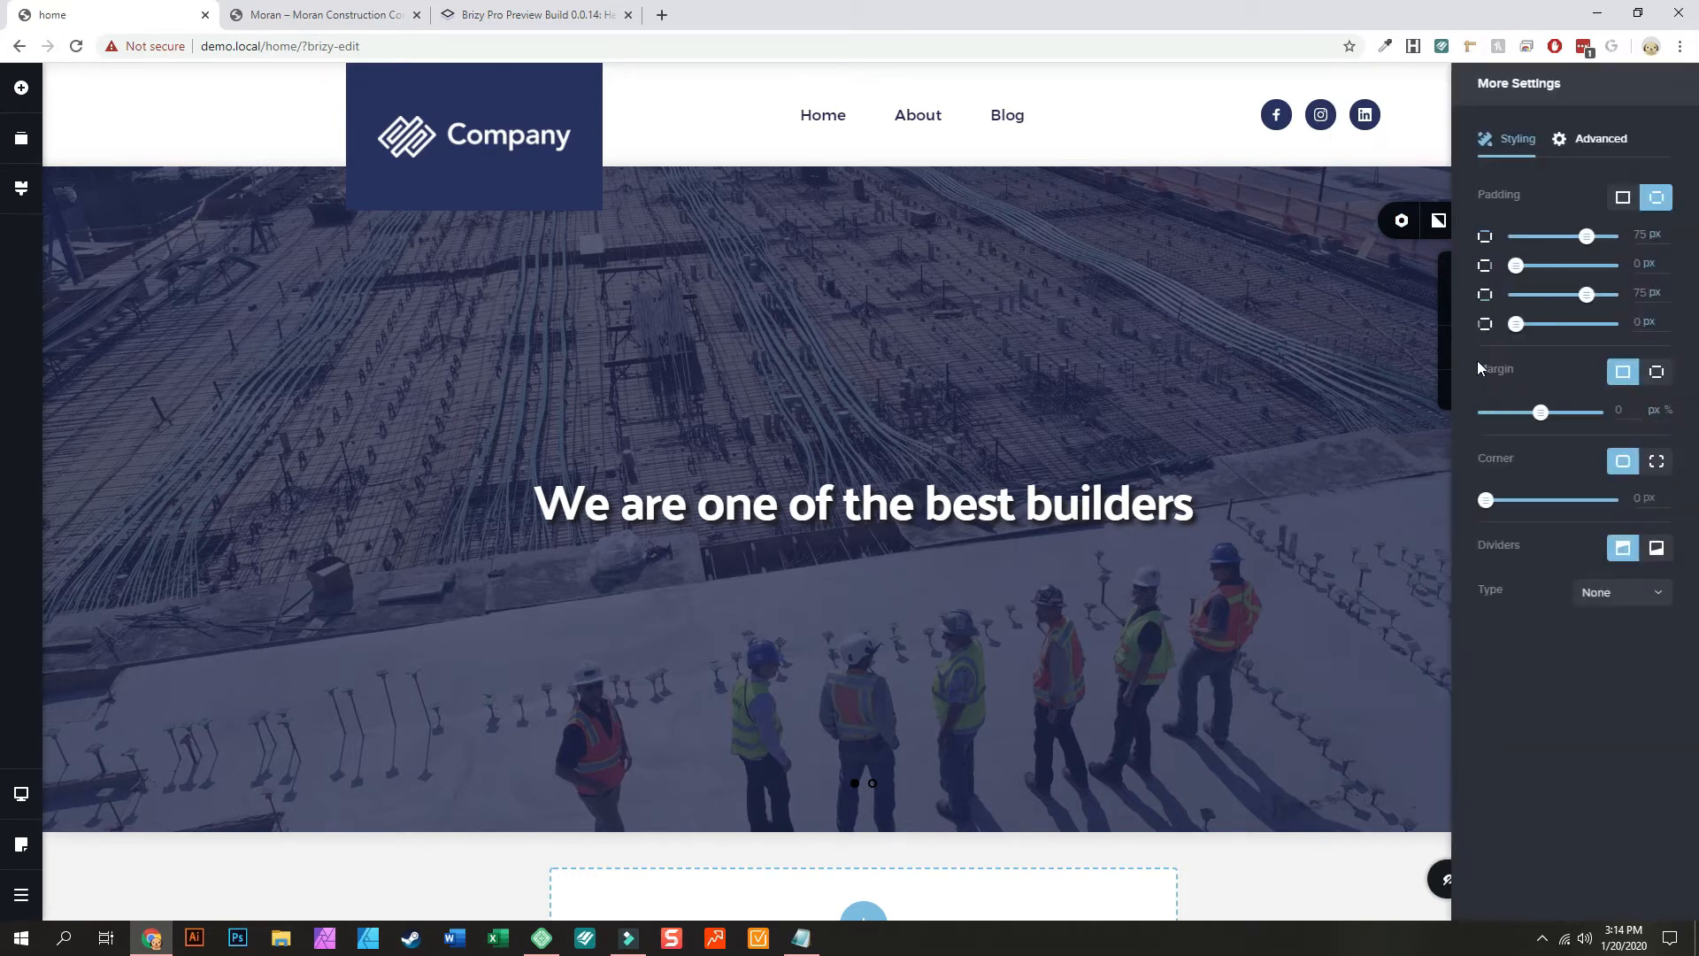
click(1599, 140)
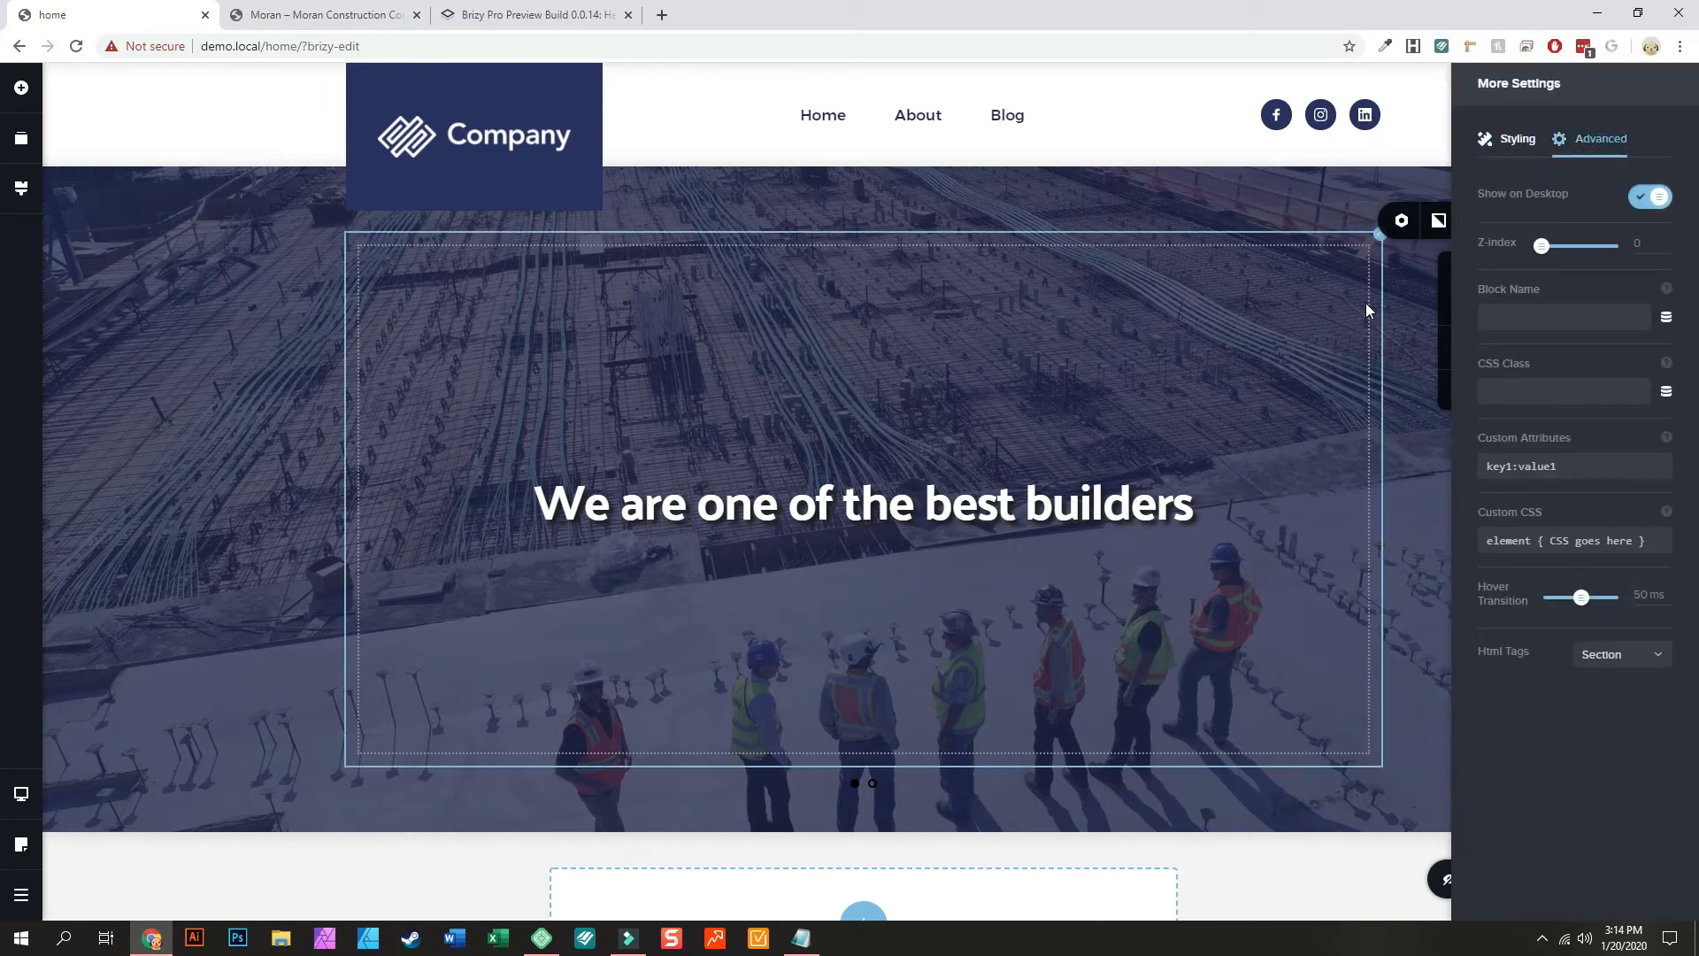
click(1401, 221)
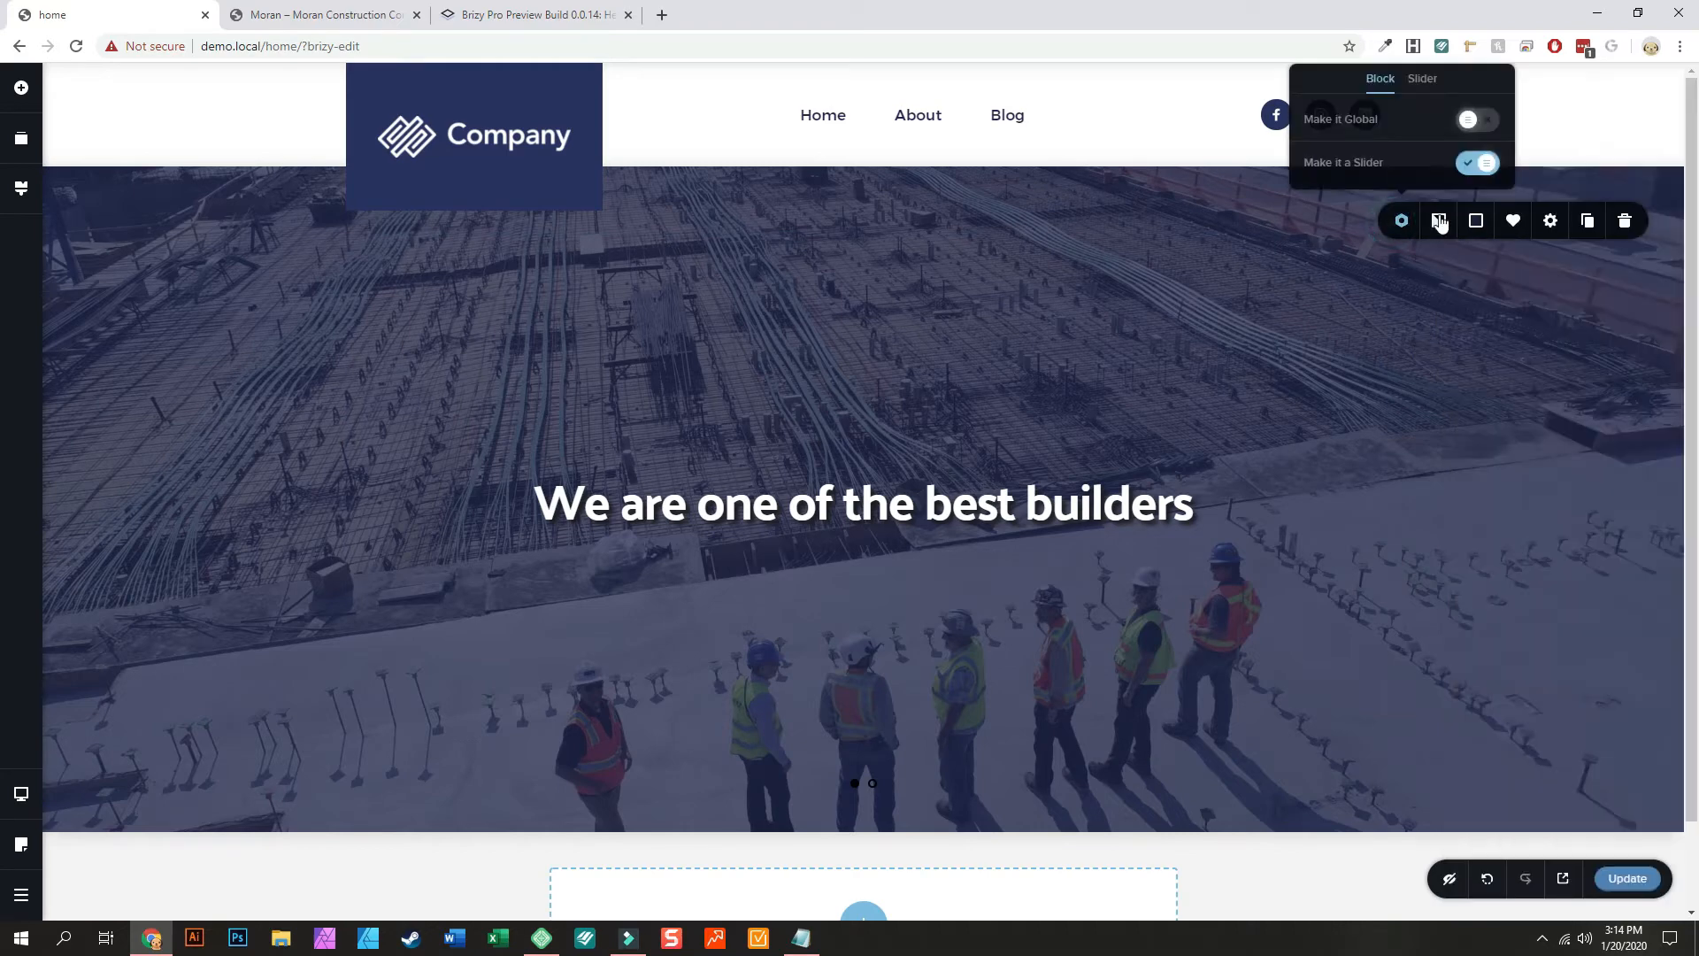
click(1422, 80)
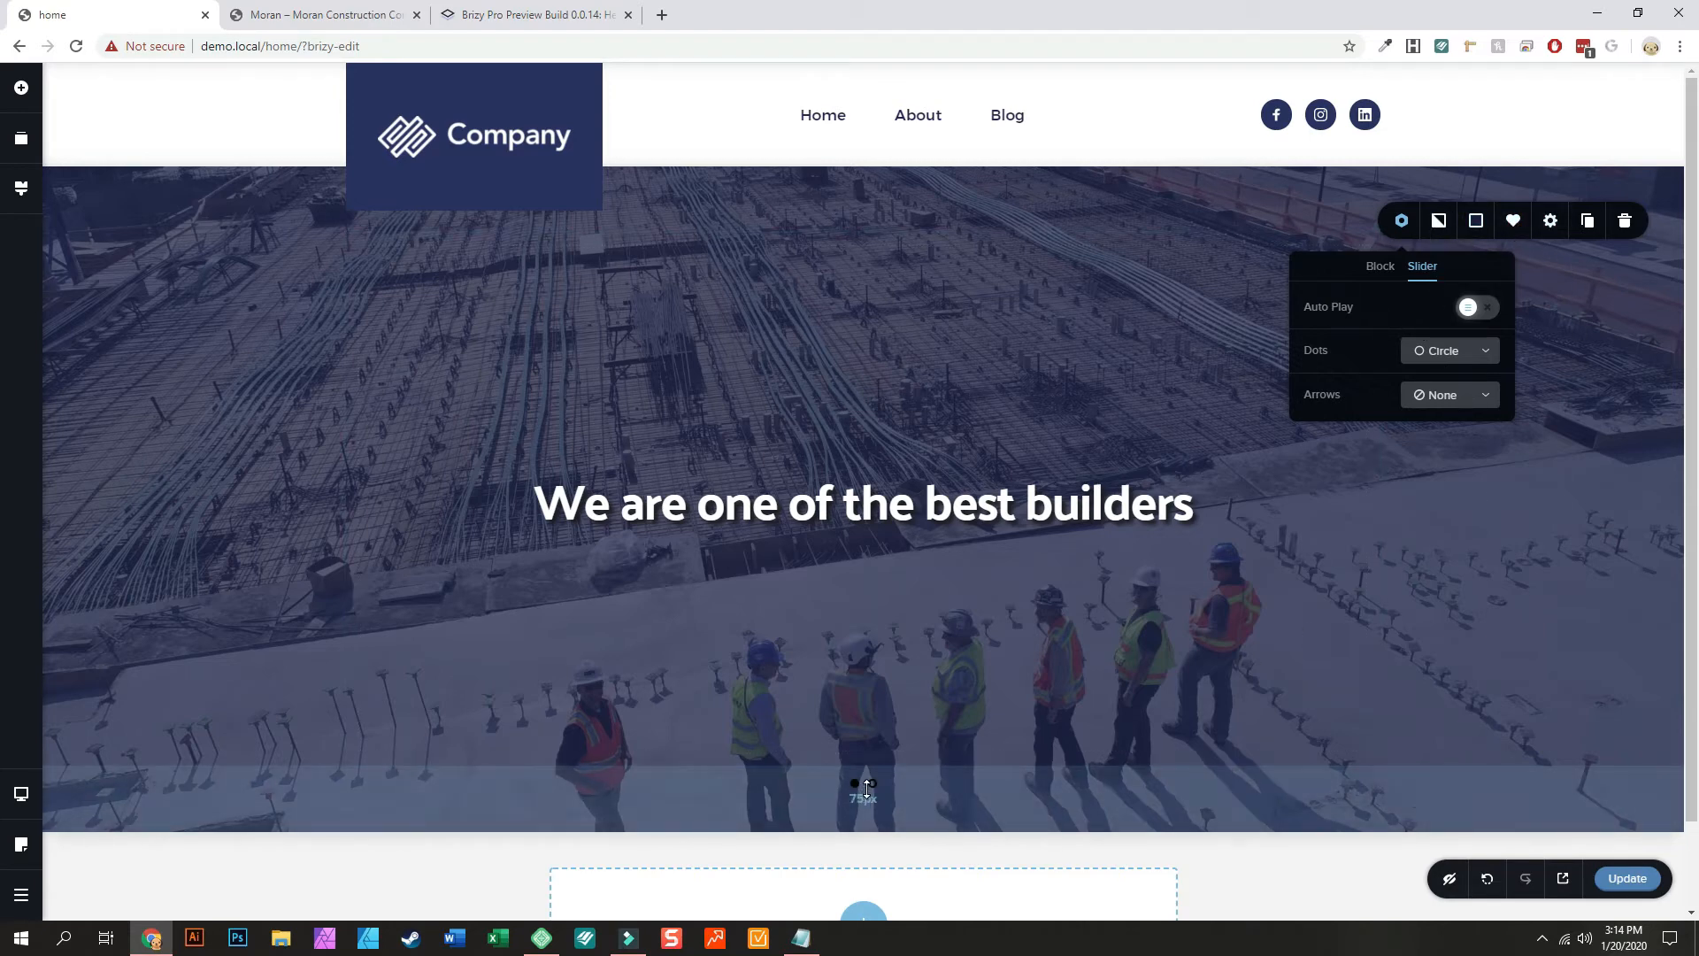
Step: Try the slider's navigation dots and colour them white #FFFFFF
click(872, 785)
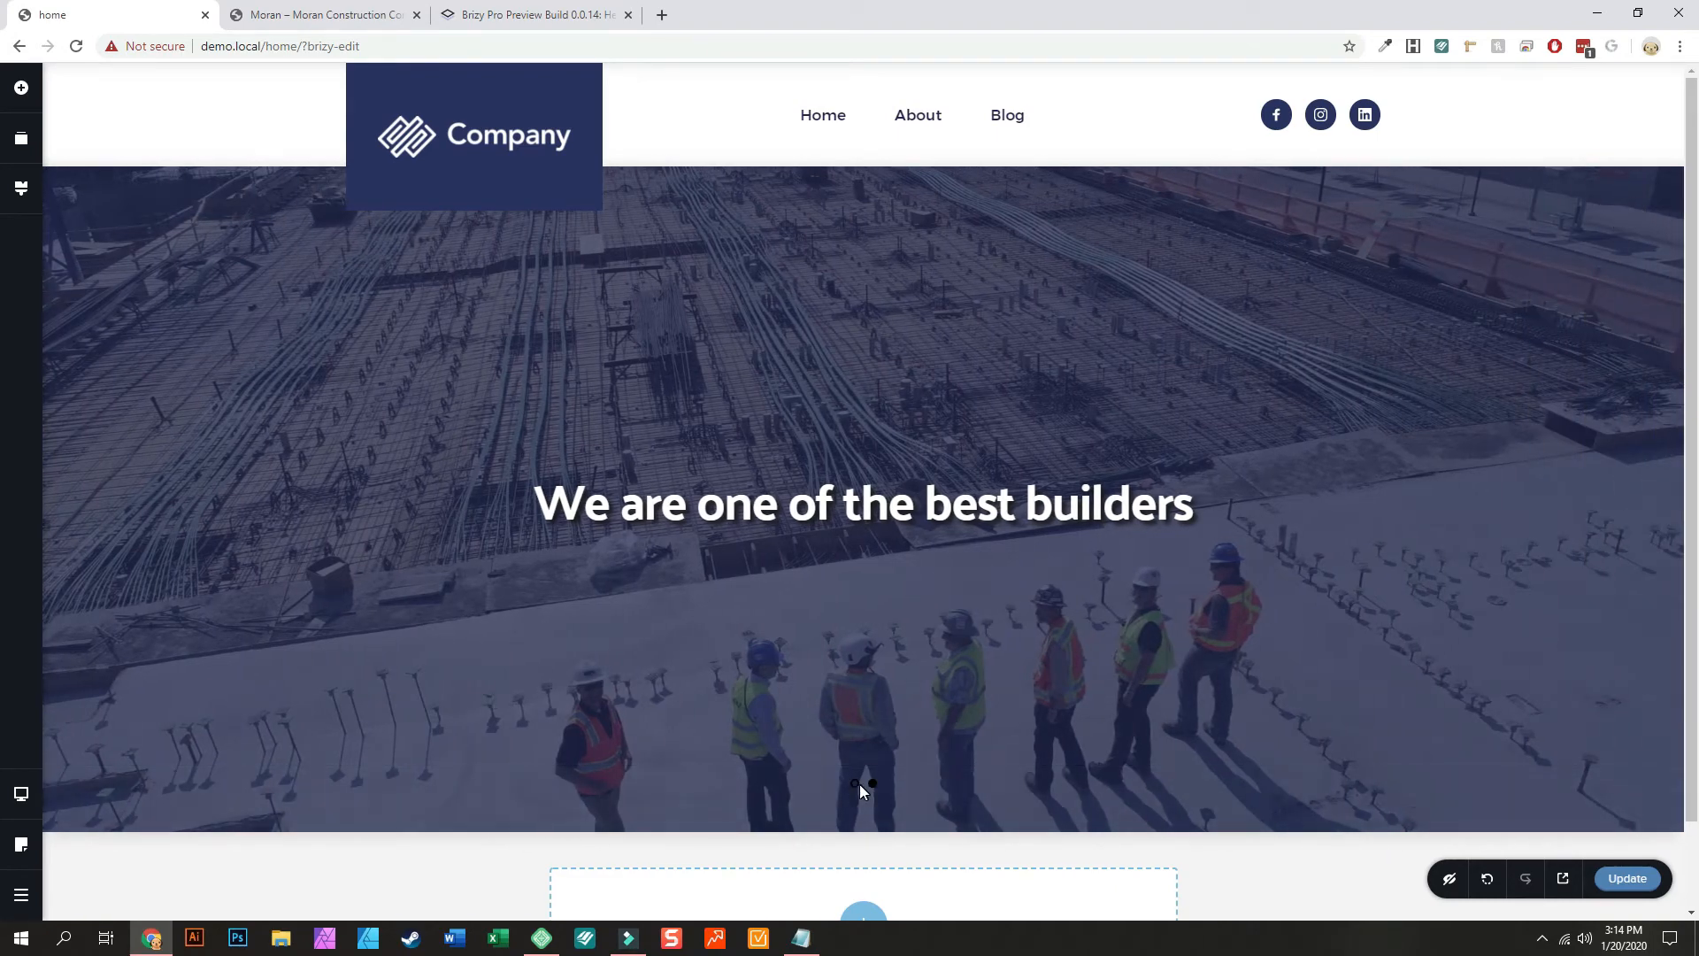
click(855, 784)
click(1646, 228)
click(1475, 223)
click(1459, 268)
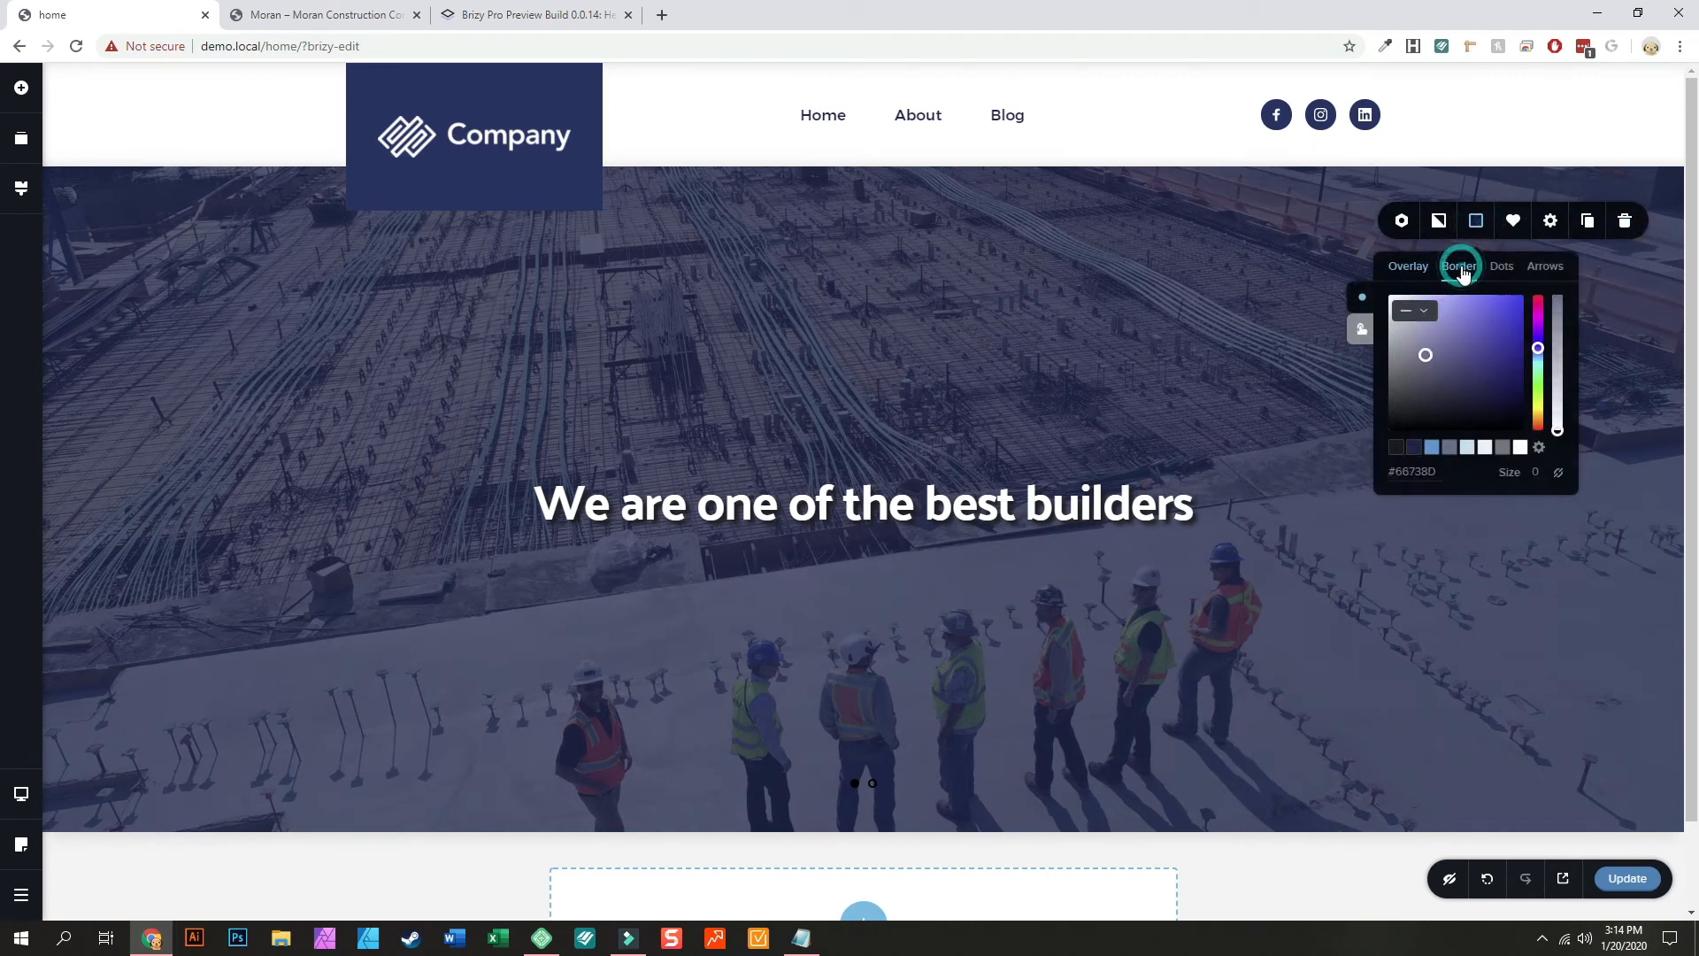
click(1504, 278)
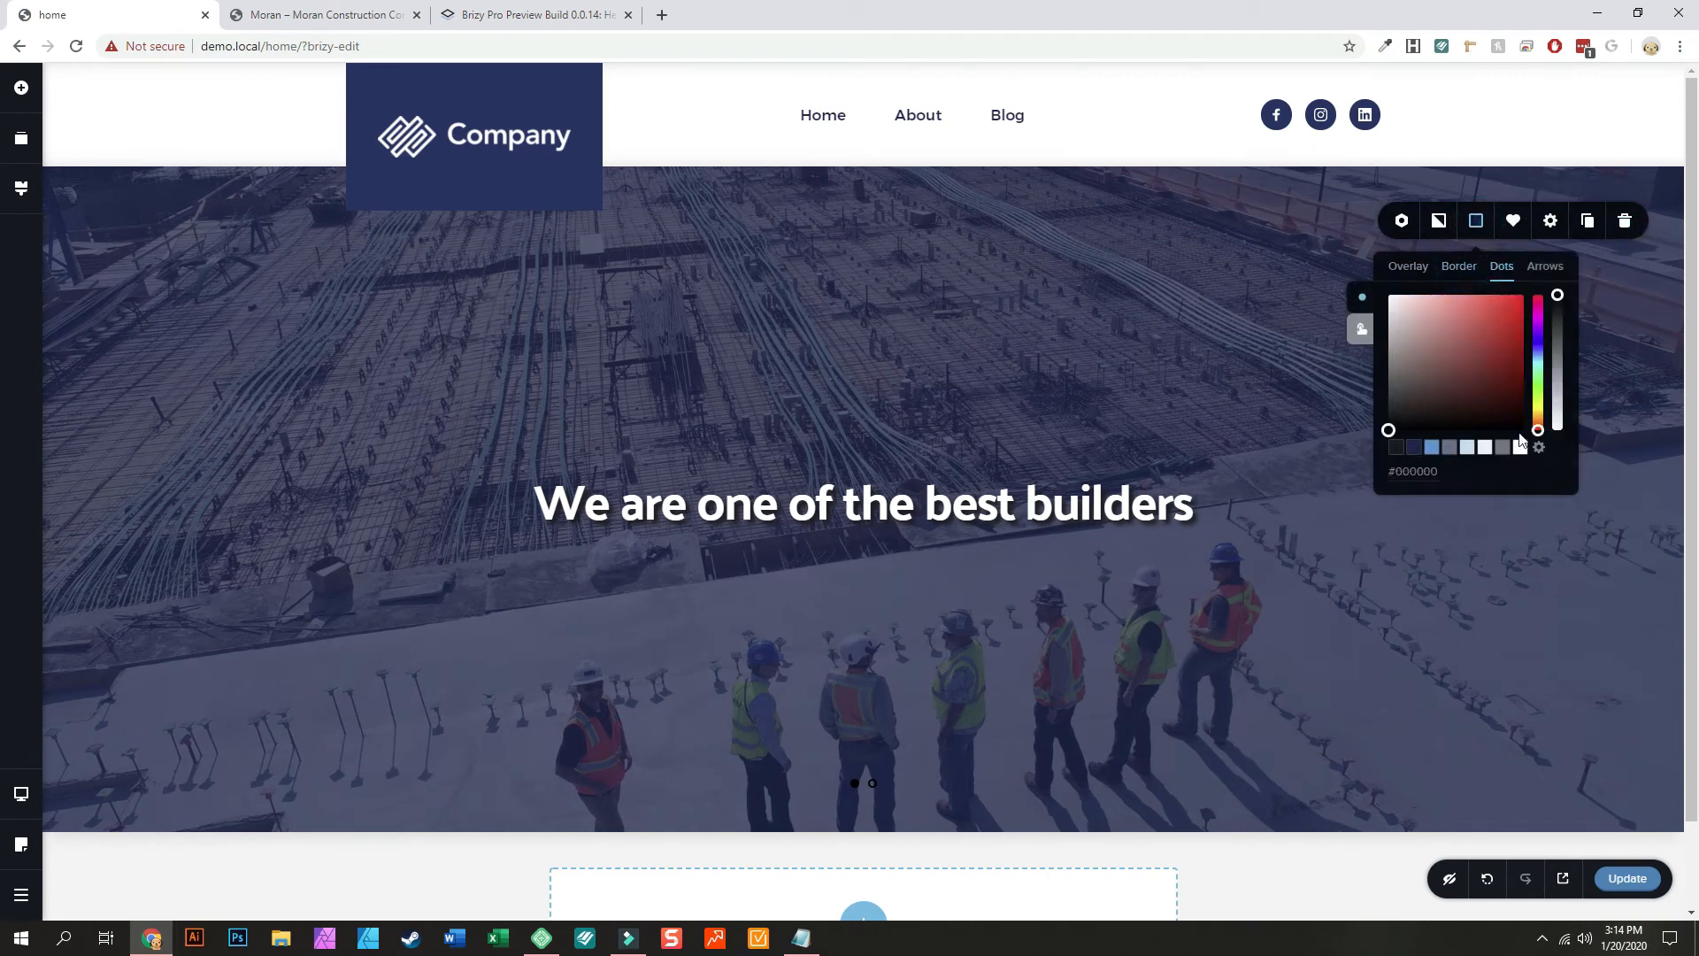
click(1521, 449)
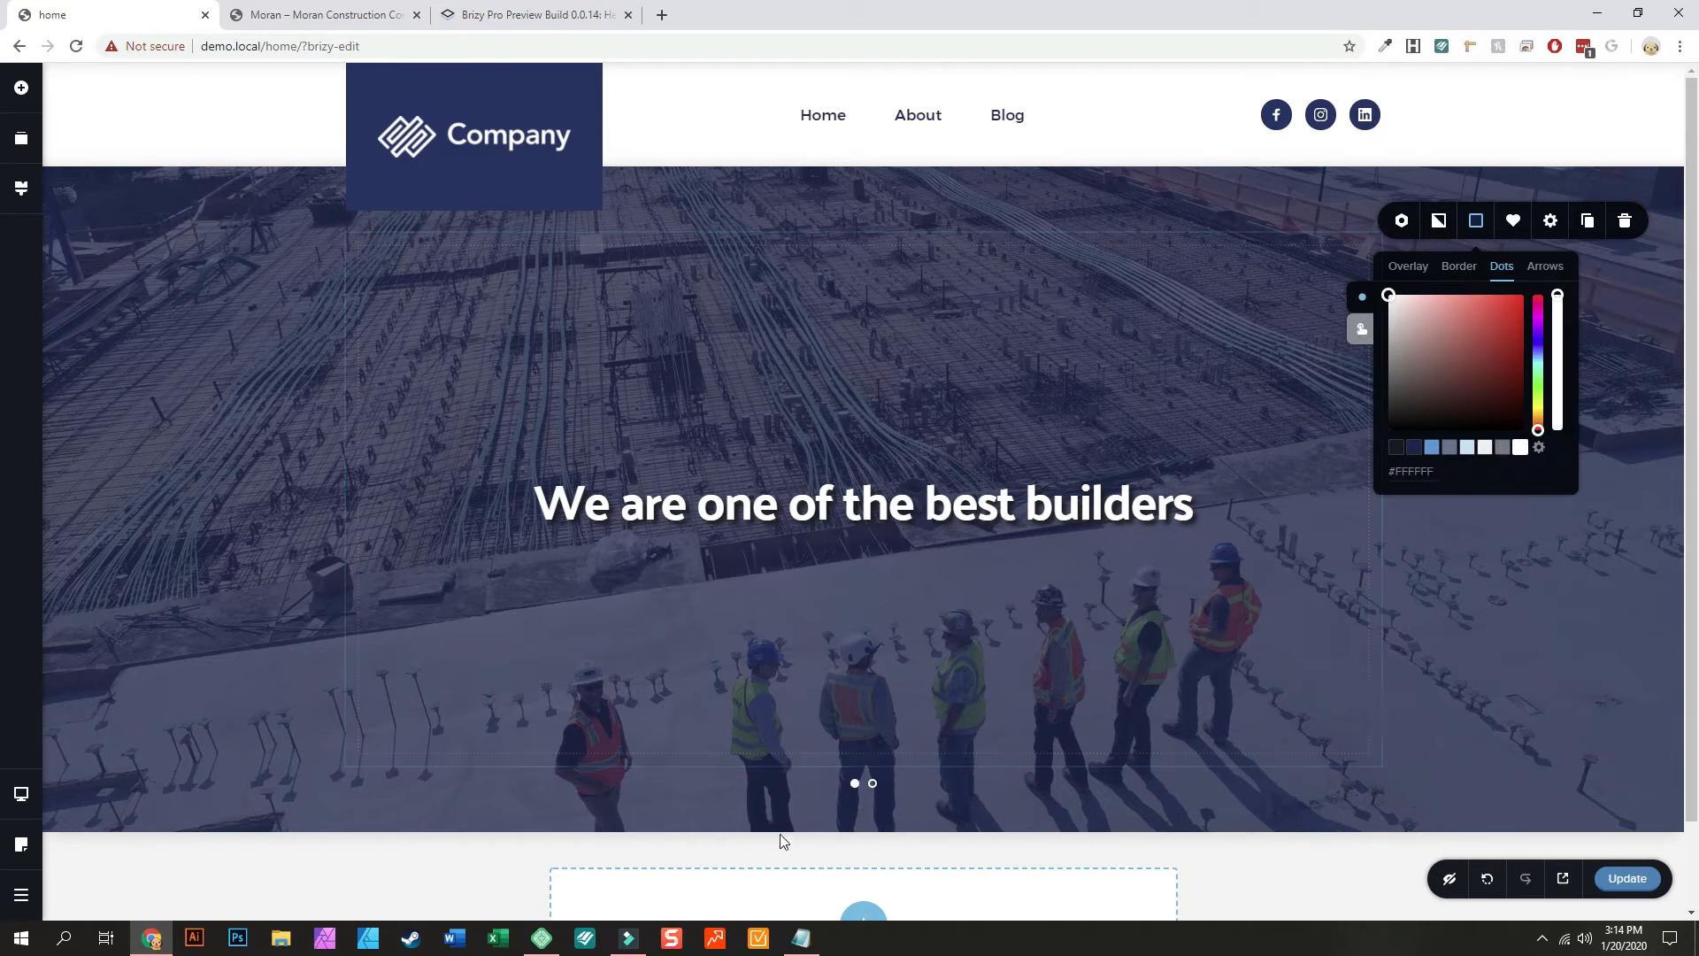
click(331, 447)
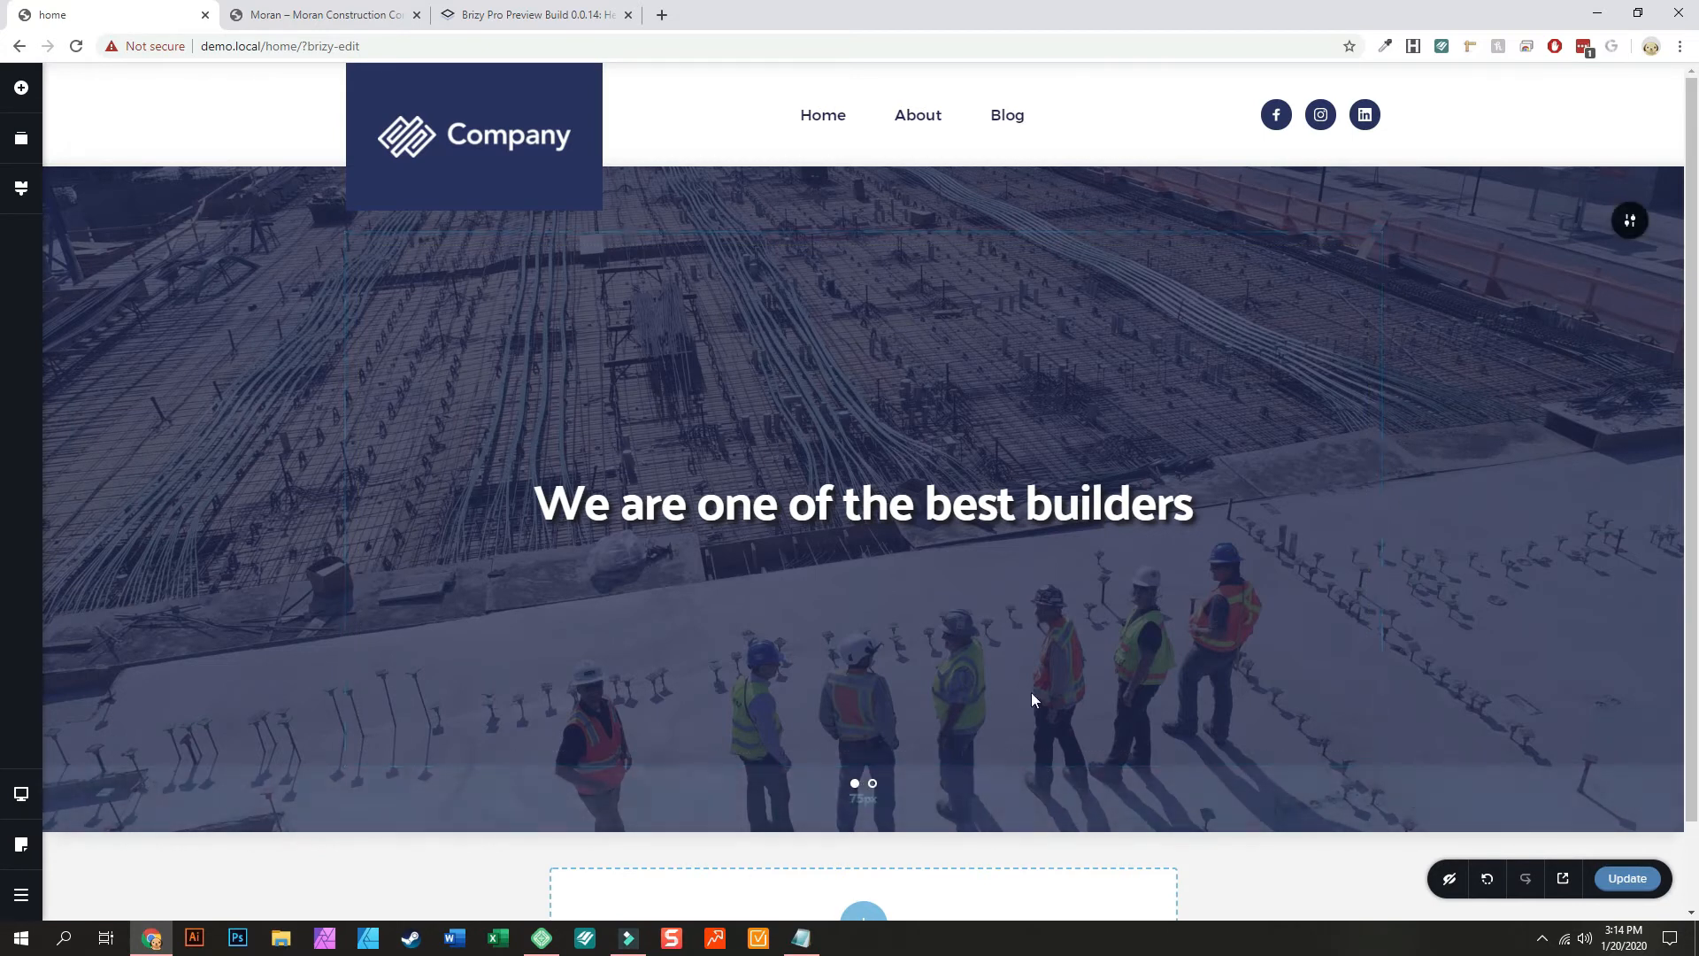
Step: Set the slider dots' hover colour to white #FFFFFF as well
mouse_move(1634, 230)
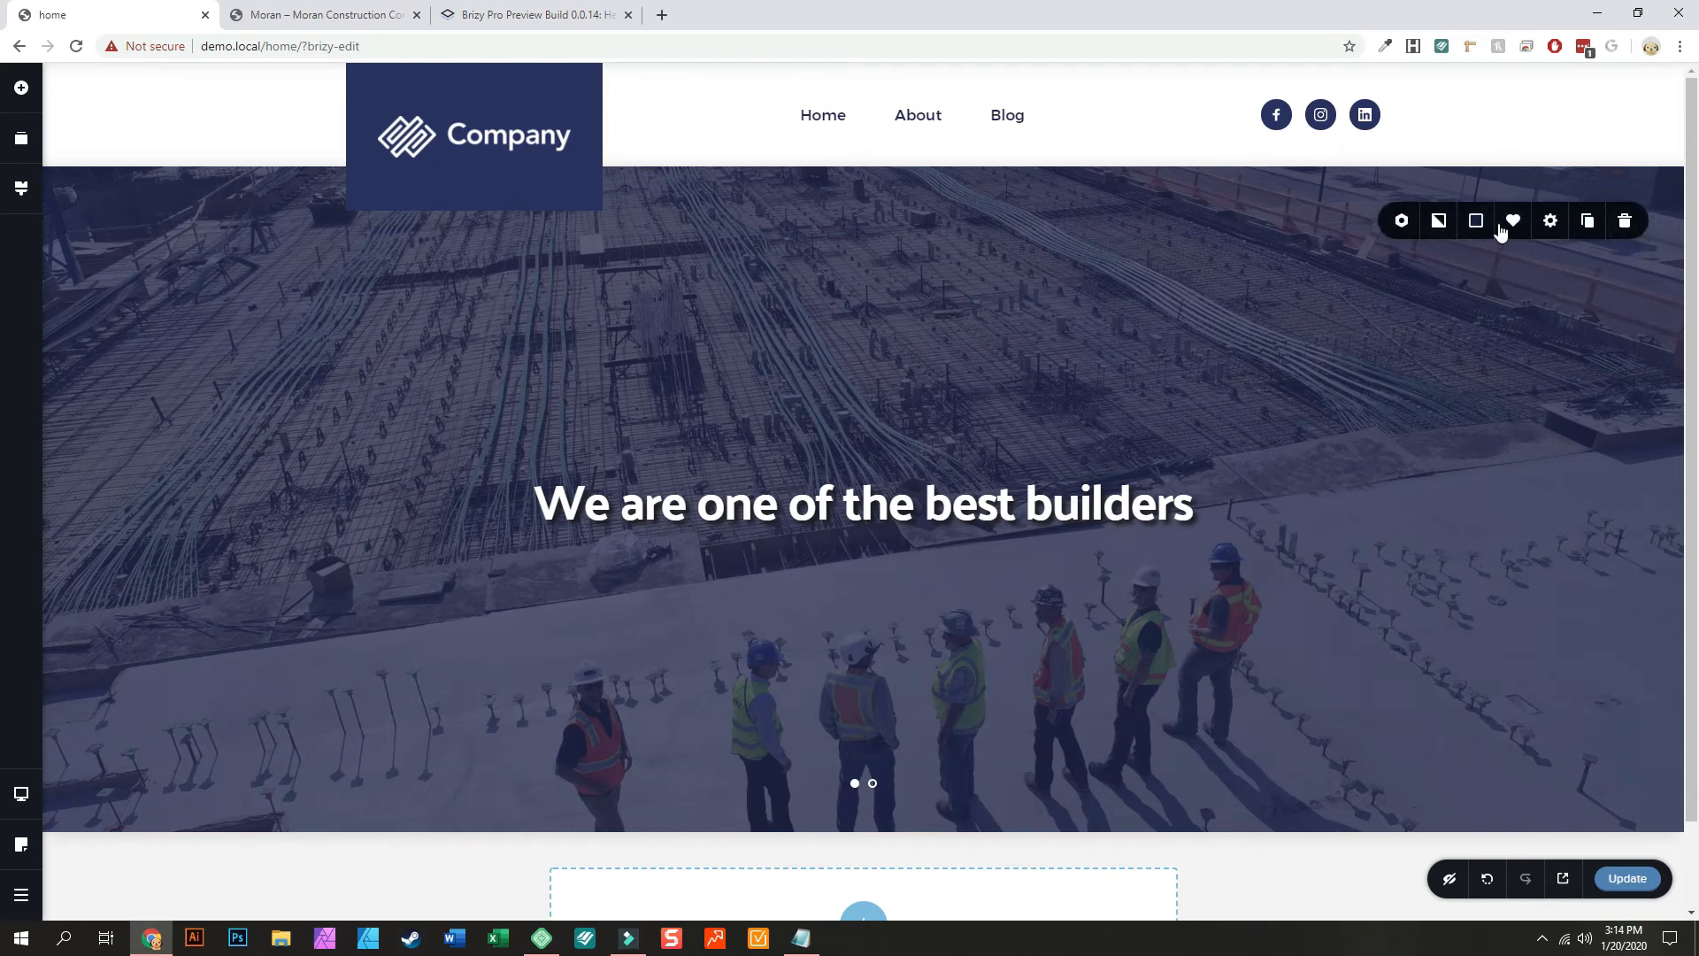
click(1476, 220)
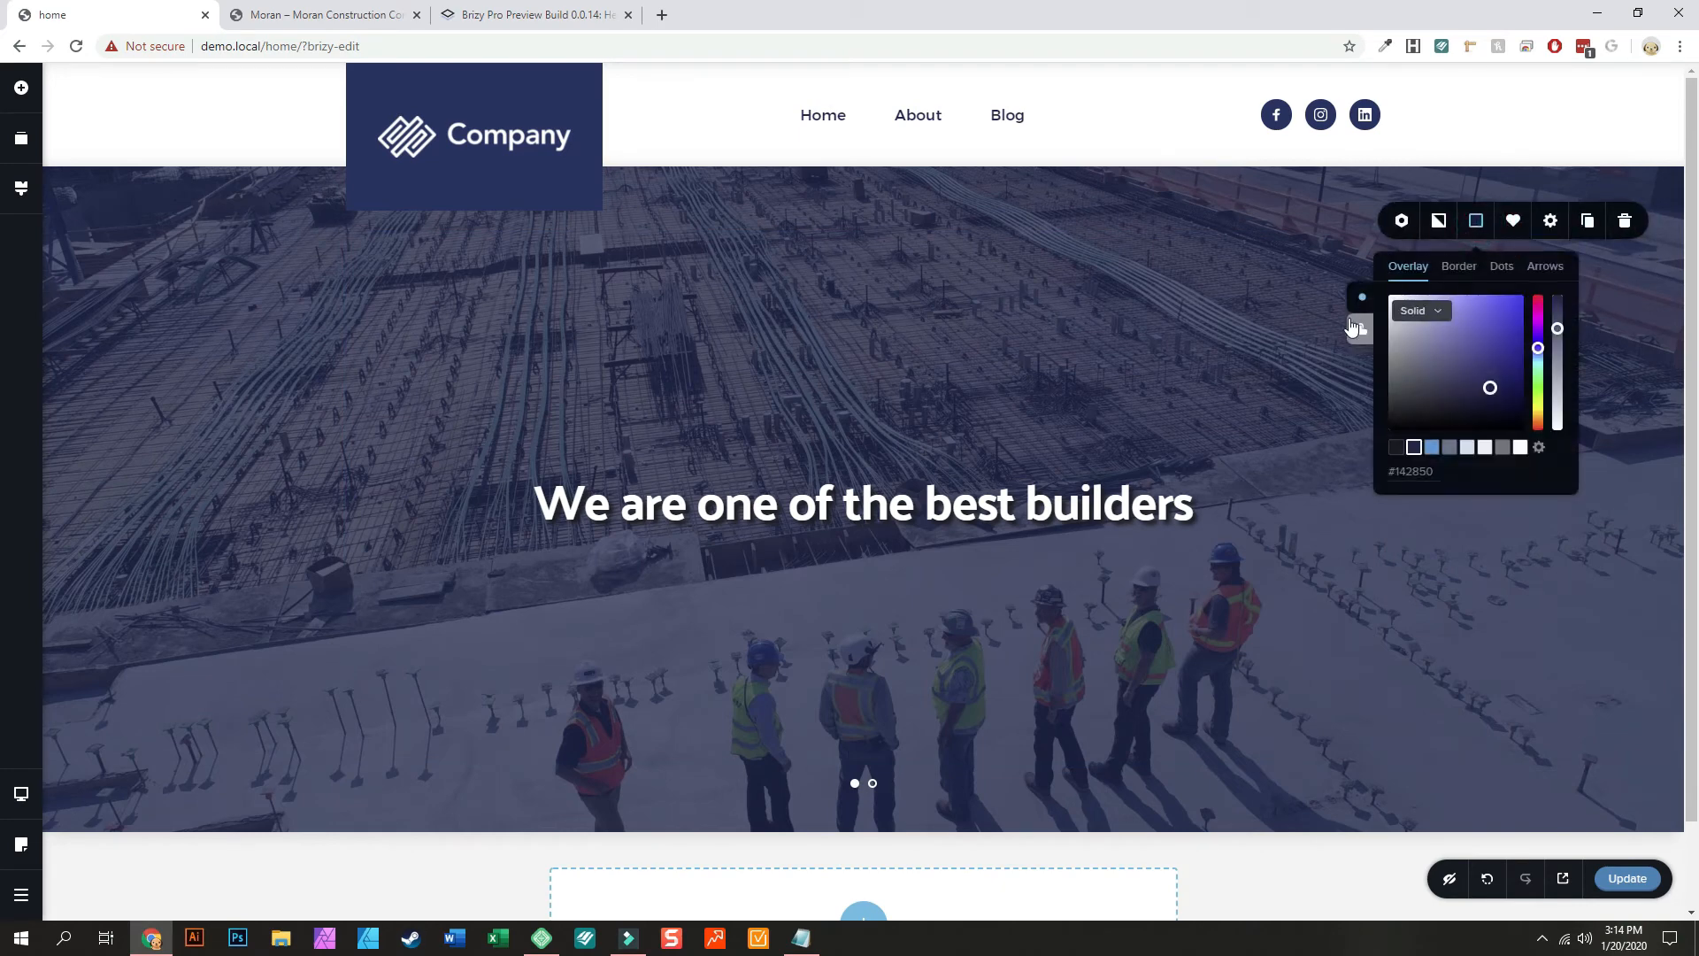
click(1357, 335)
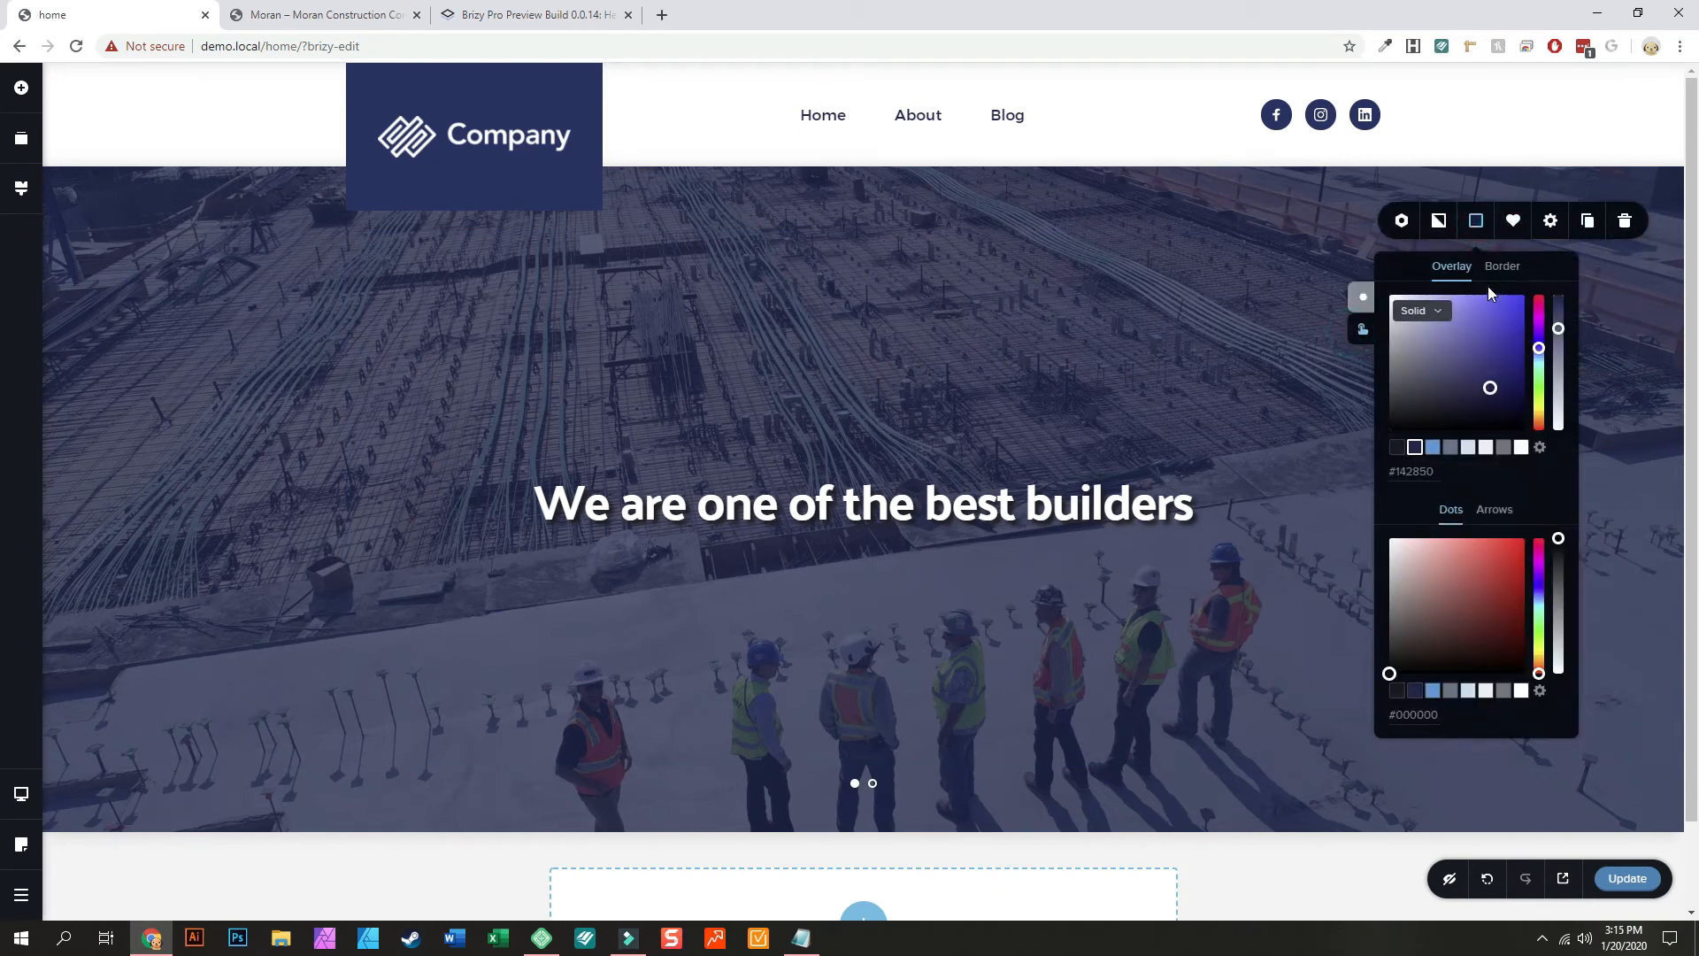
click(1519, 690)
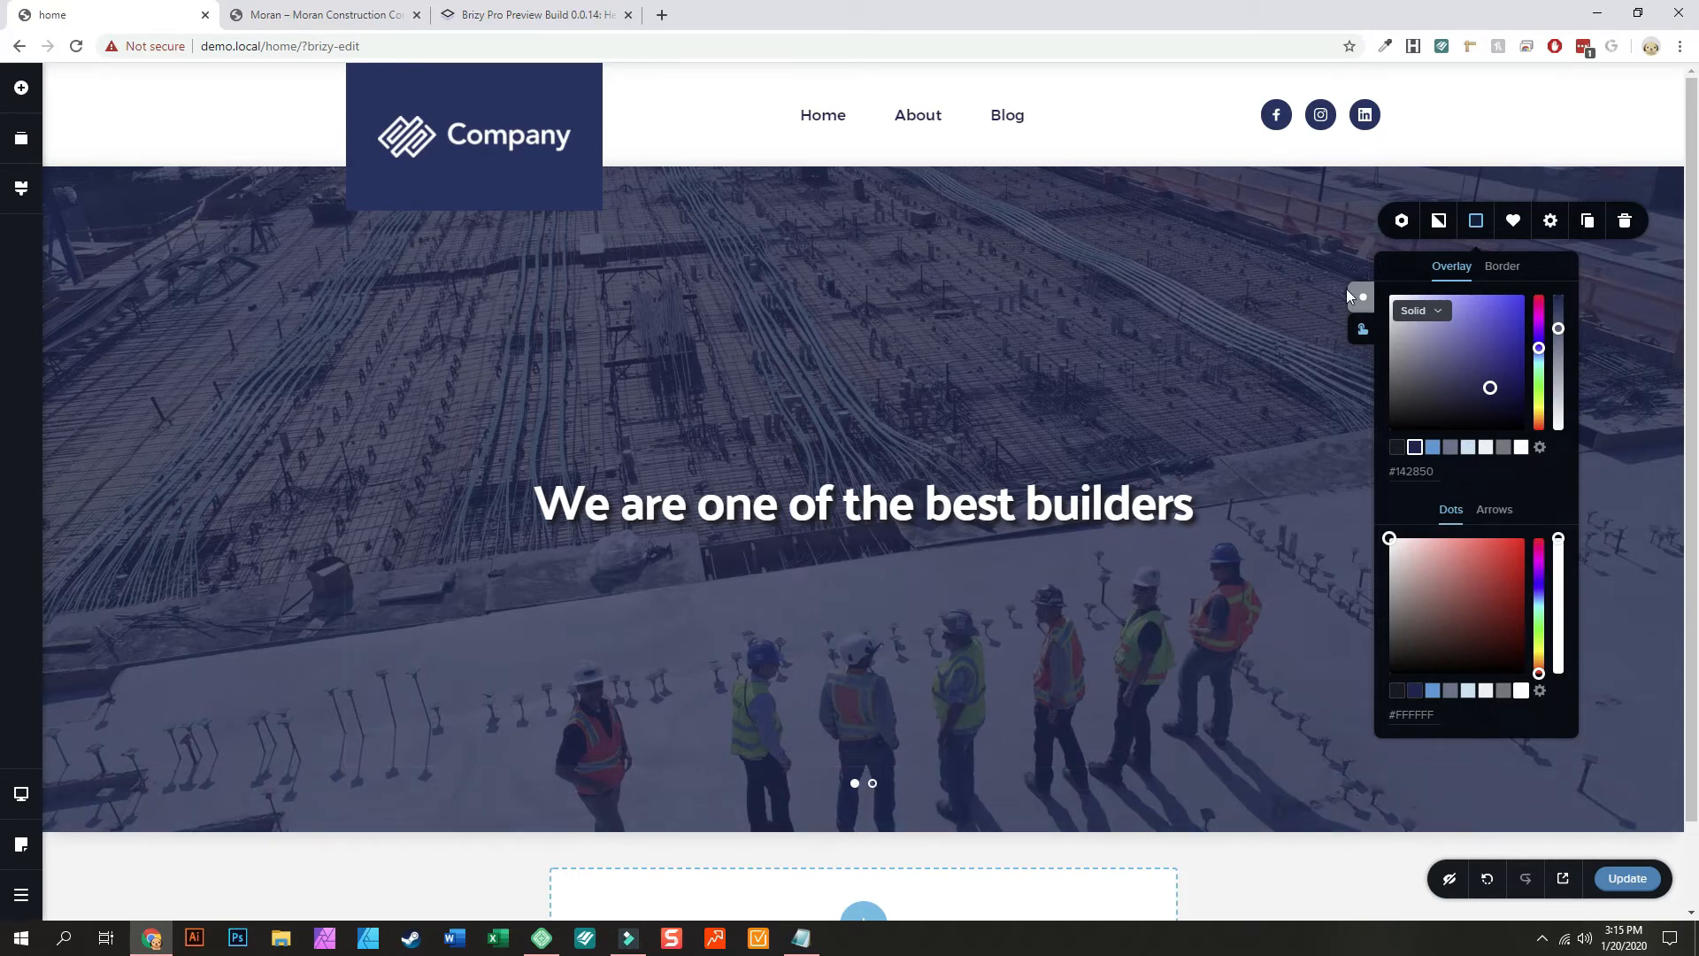
click(1401, 223)
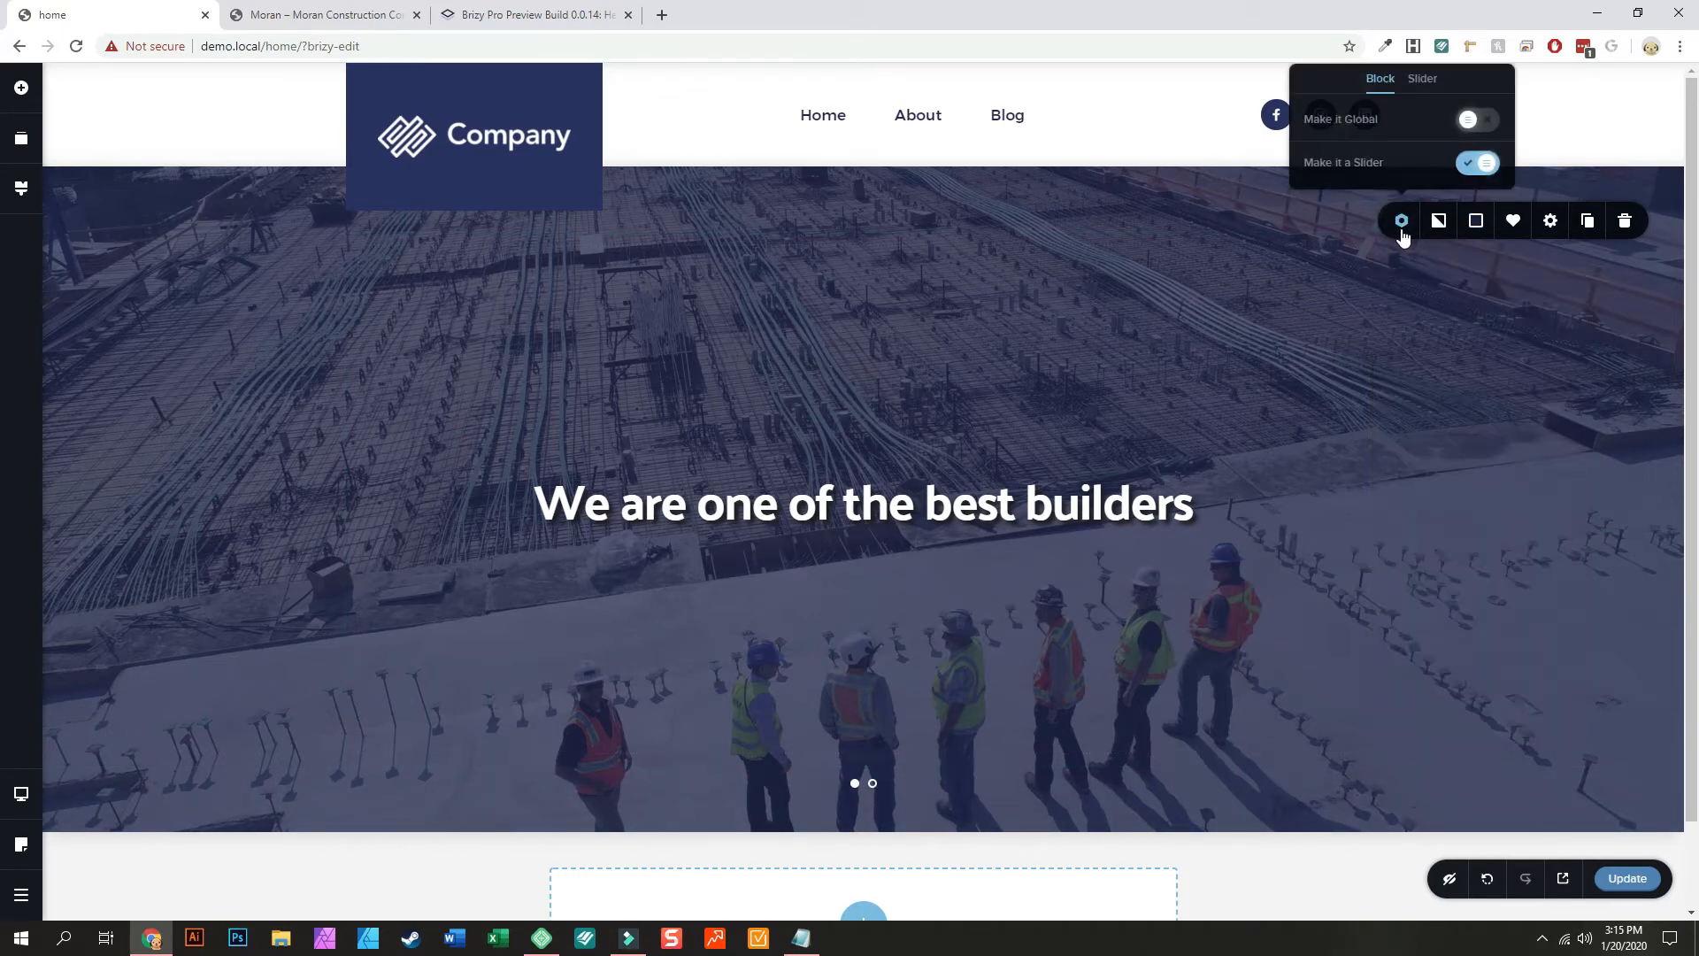
click(1435, 356)
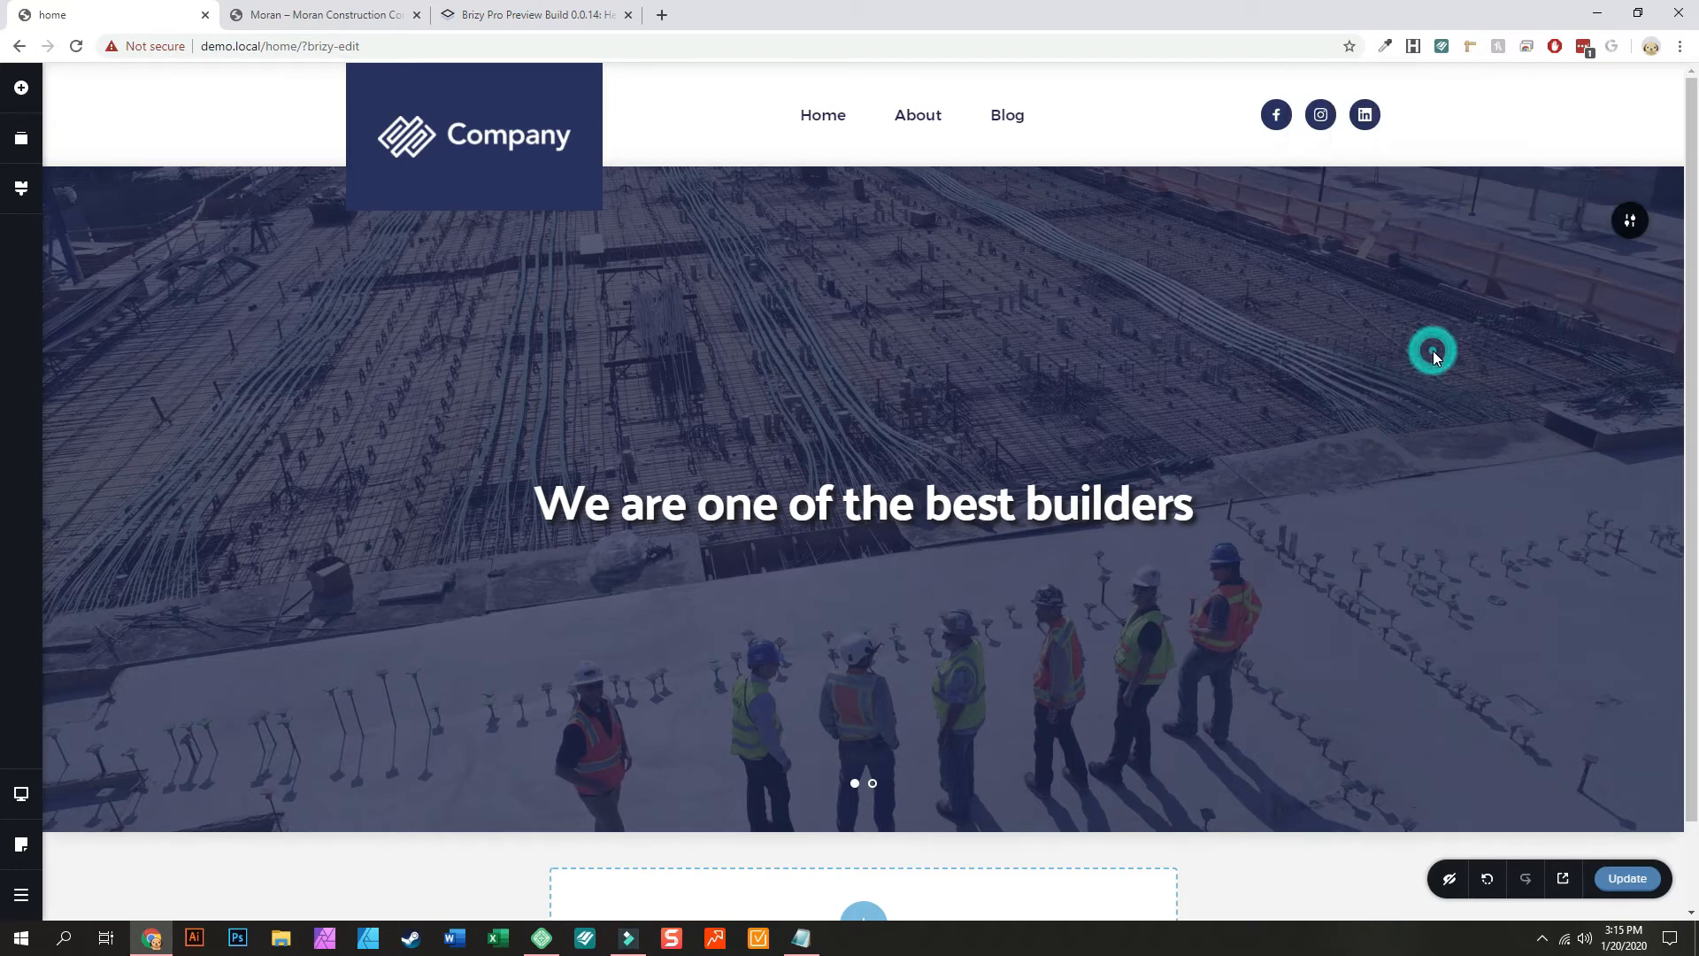
Step: Replace the second slide's background with the photo of the woman in a blue hard hat, and move its focal point to the bottom centre
click(873, 784)
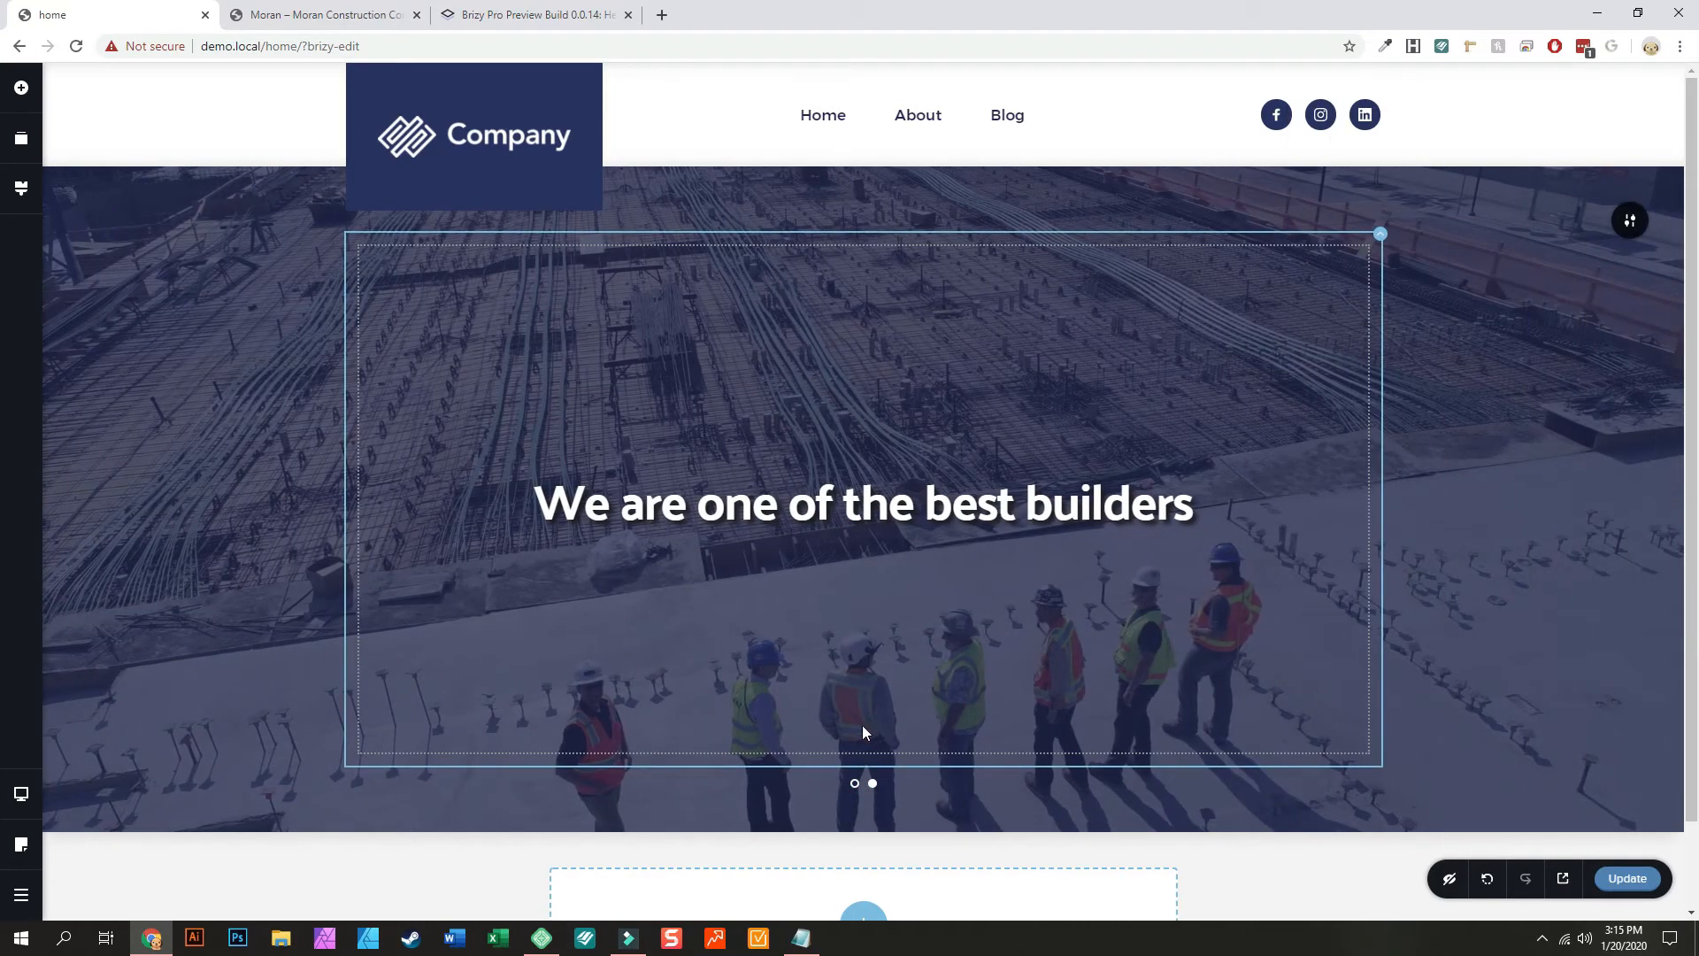
click(855, 784)
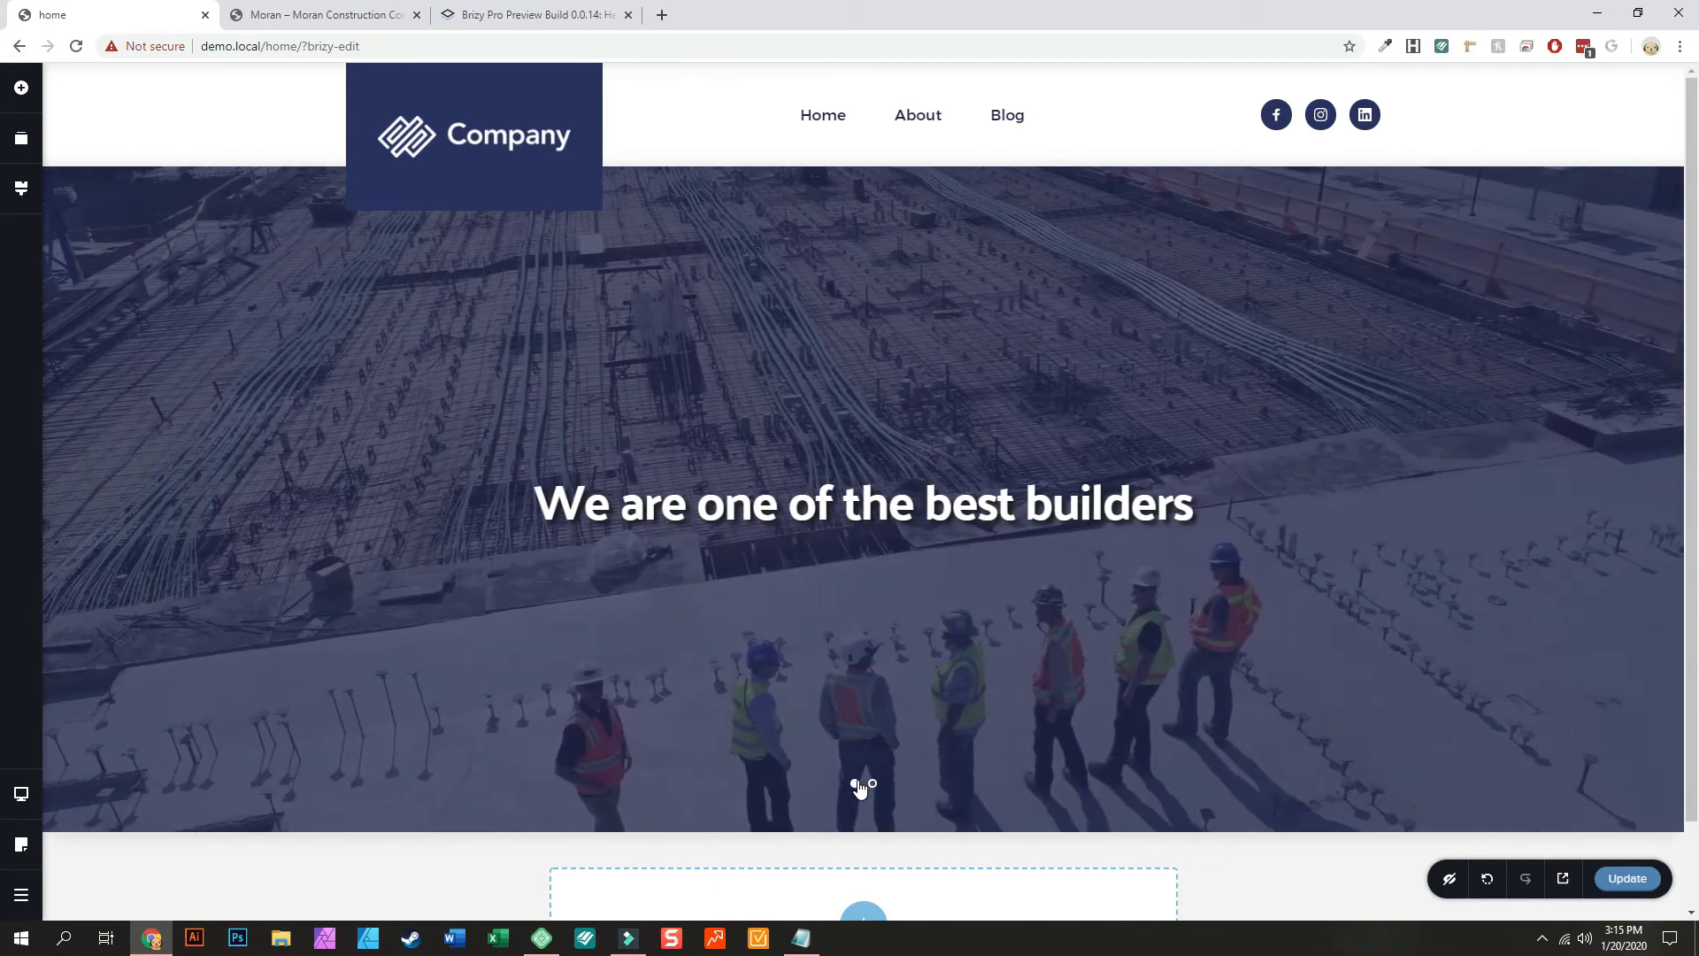
click(872, 784)
click(1631, 219)
click(1439, 222)
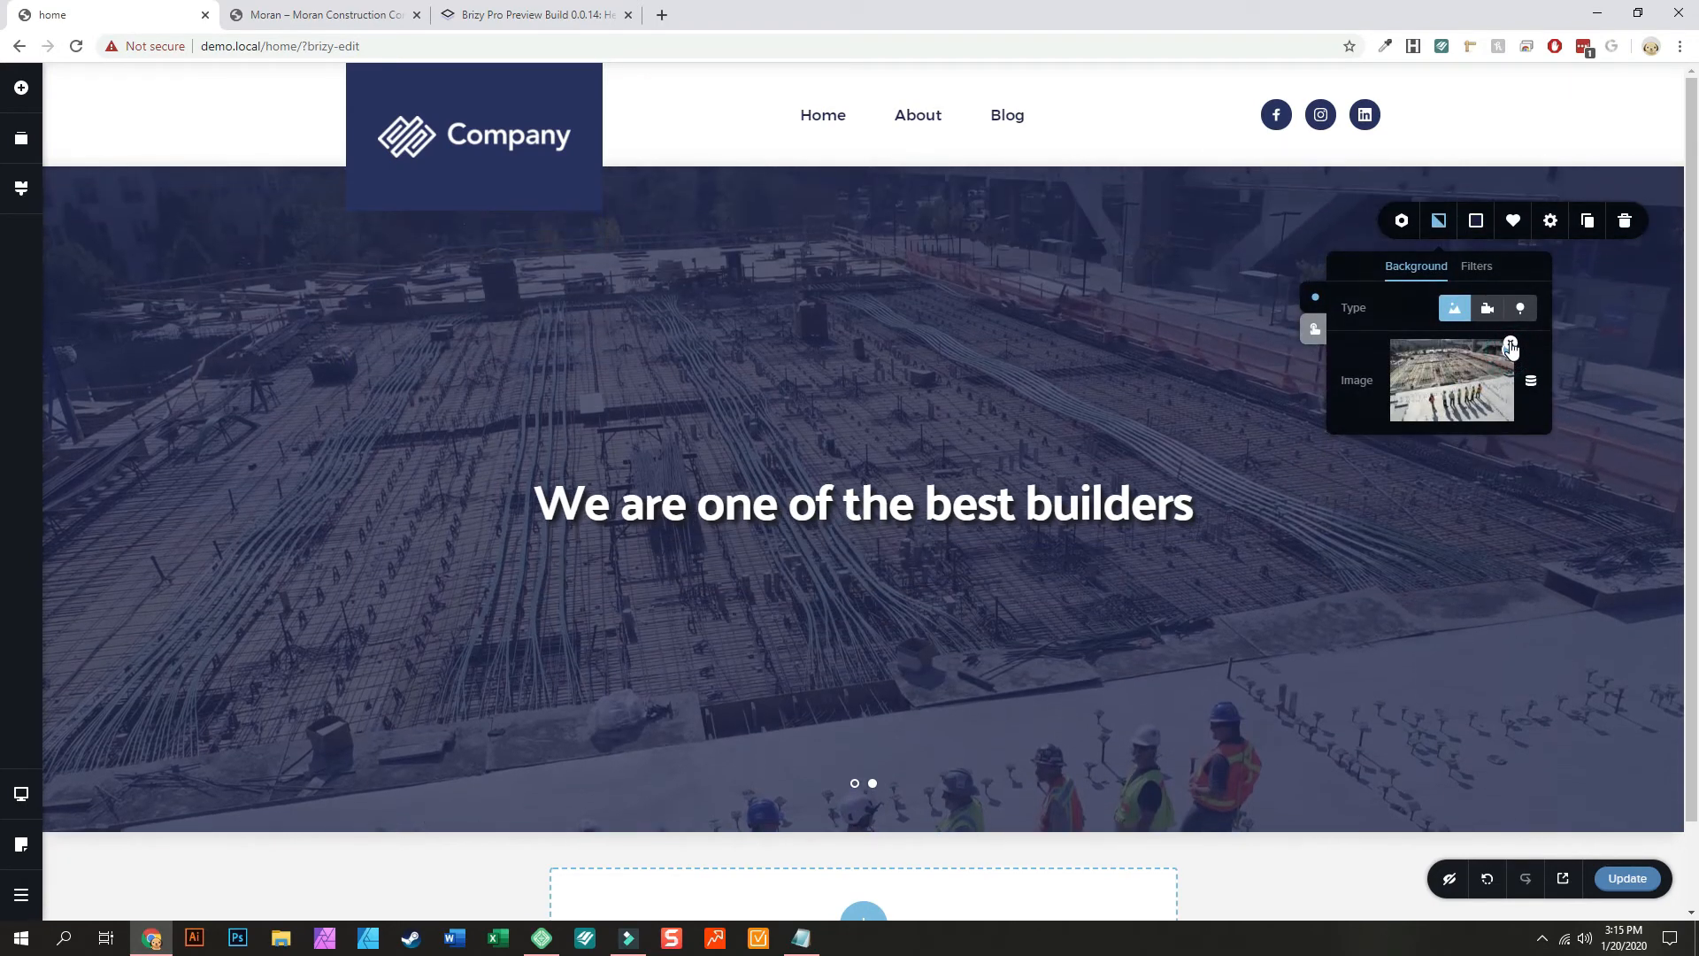
click(1511, 342)
click(1448, 390)
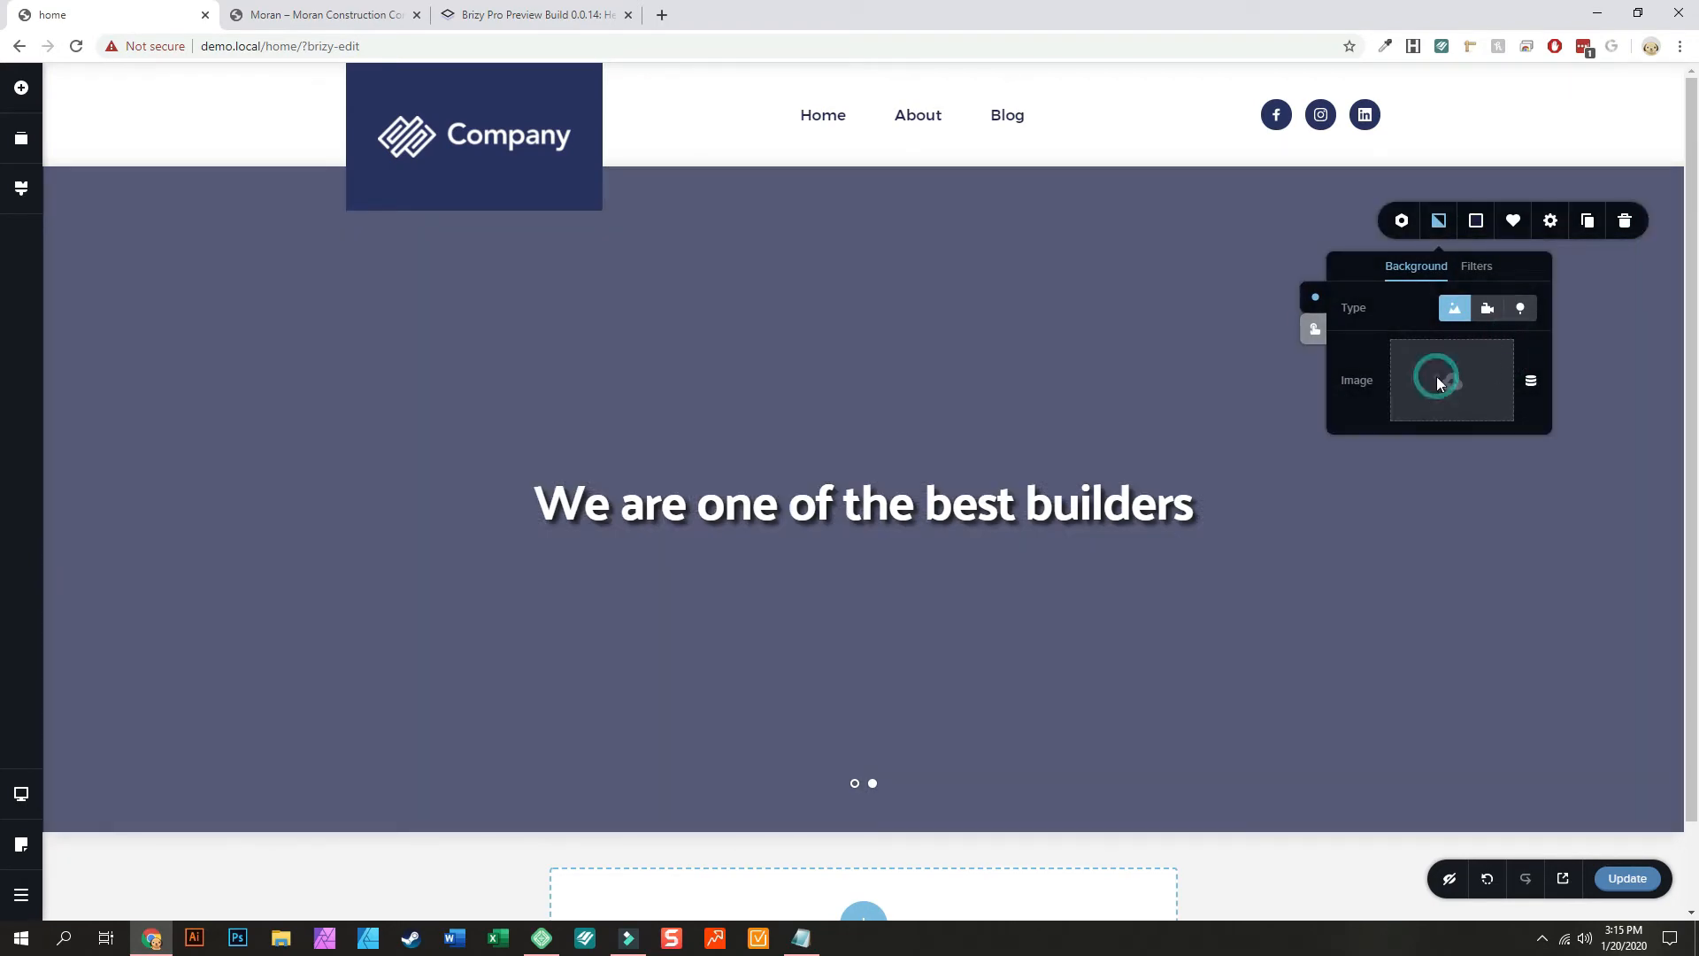
click(594, 269)
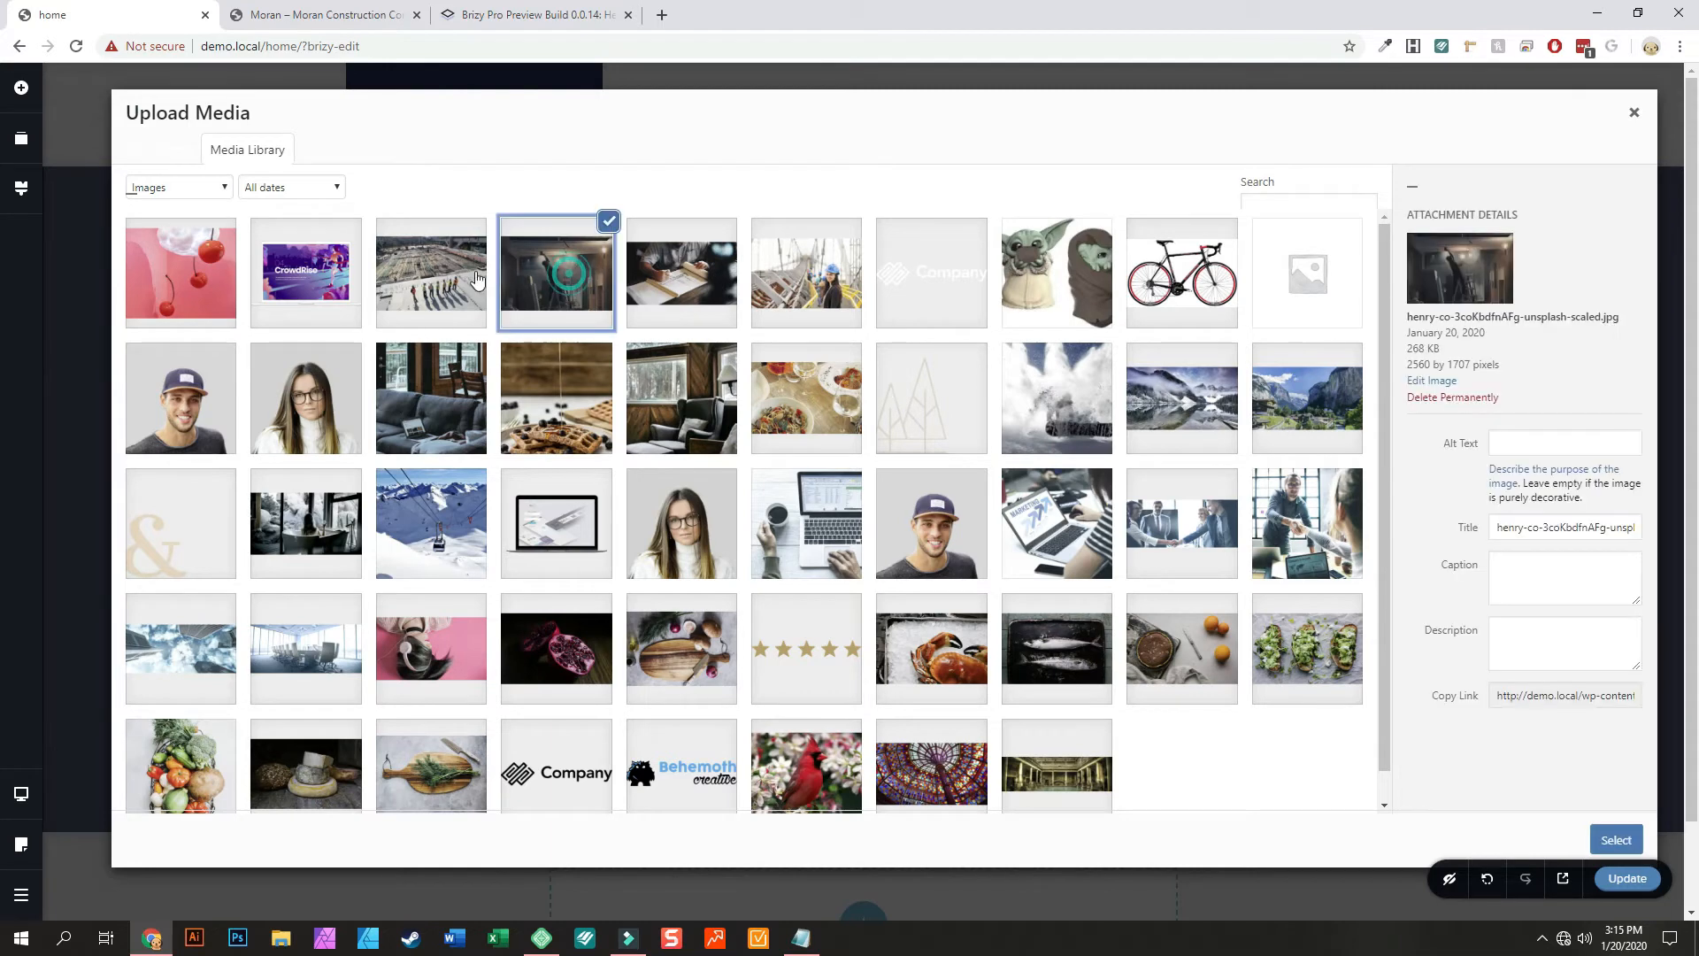
click(719, 275)
click(786, 274)
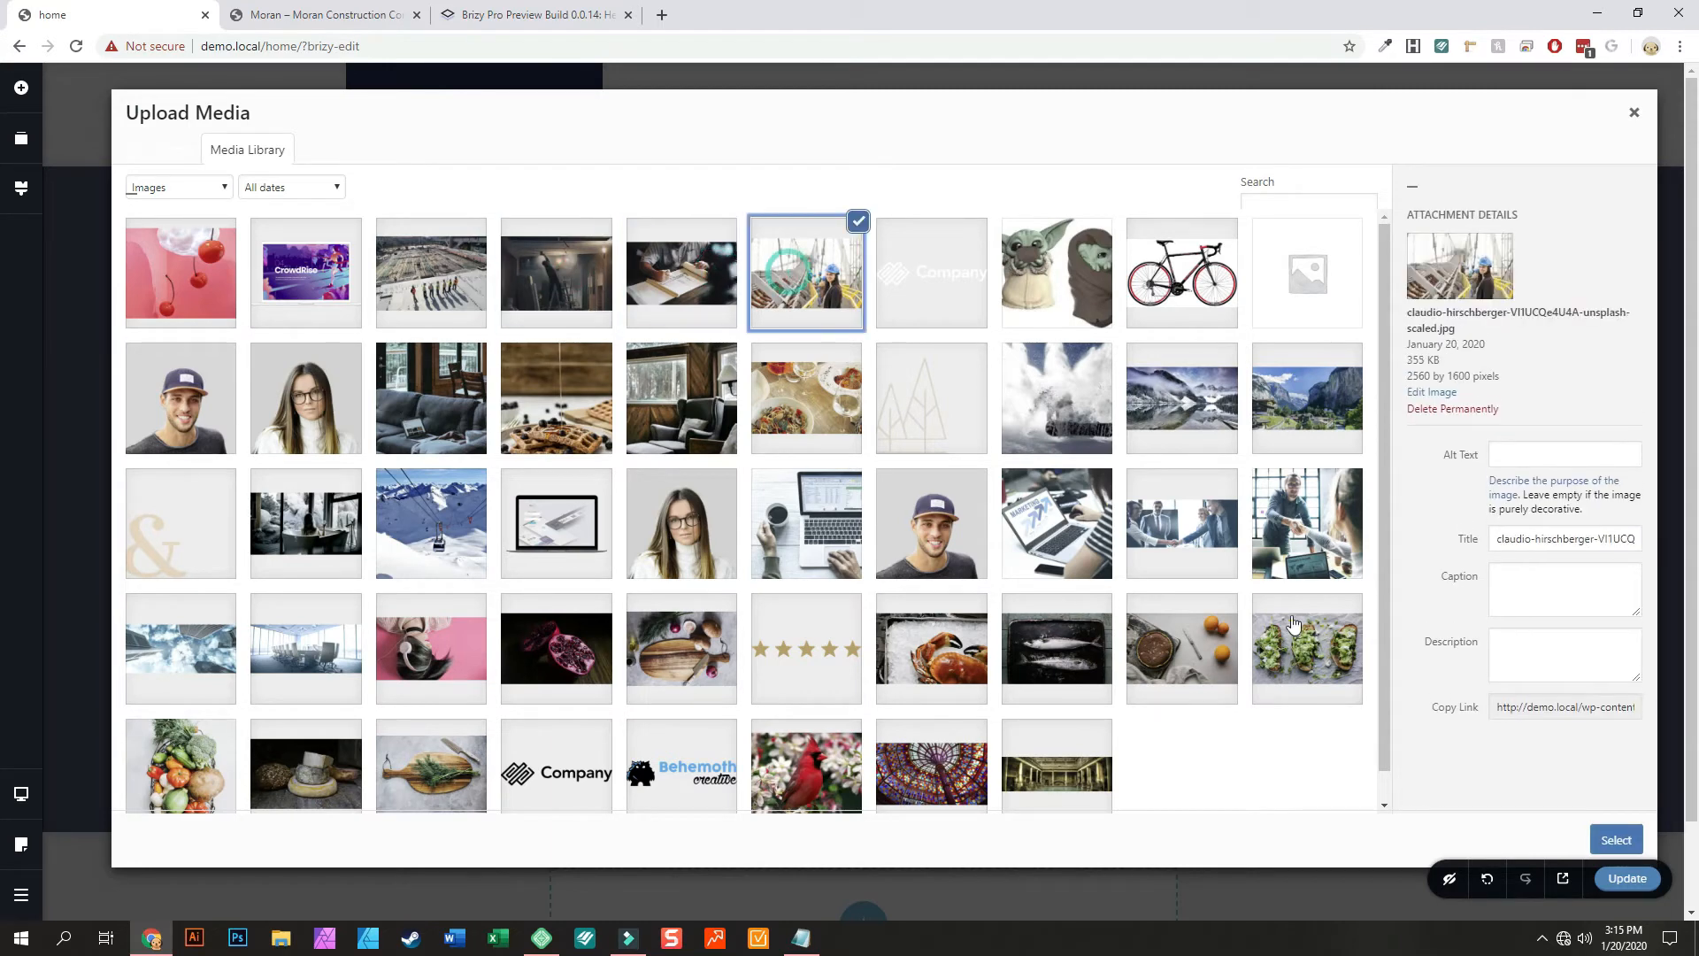
click(1616, 840)
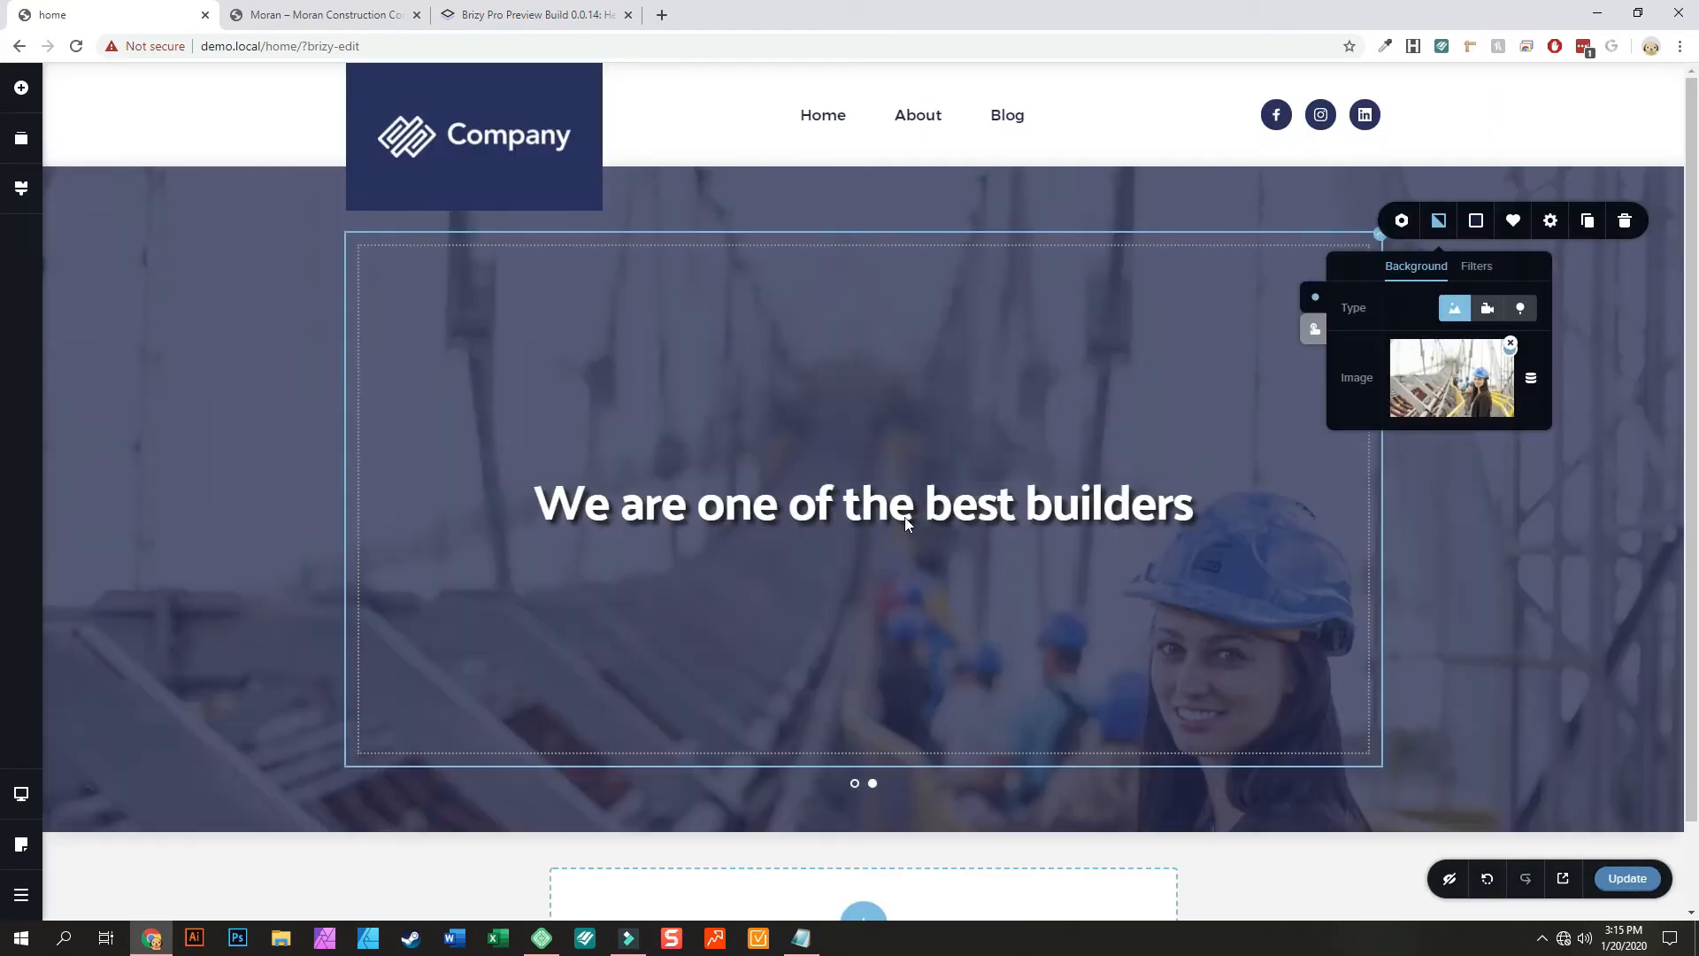
drag(1433, 343, 1449, 417)
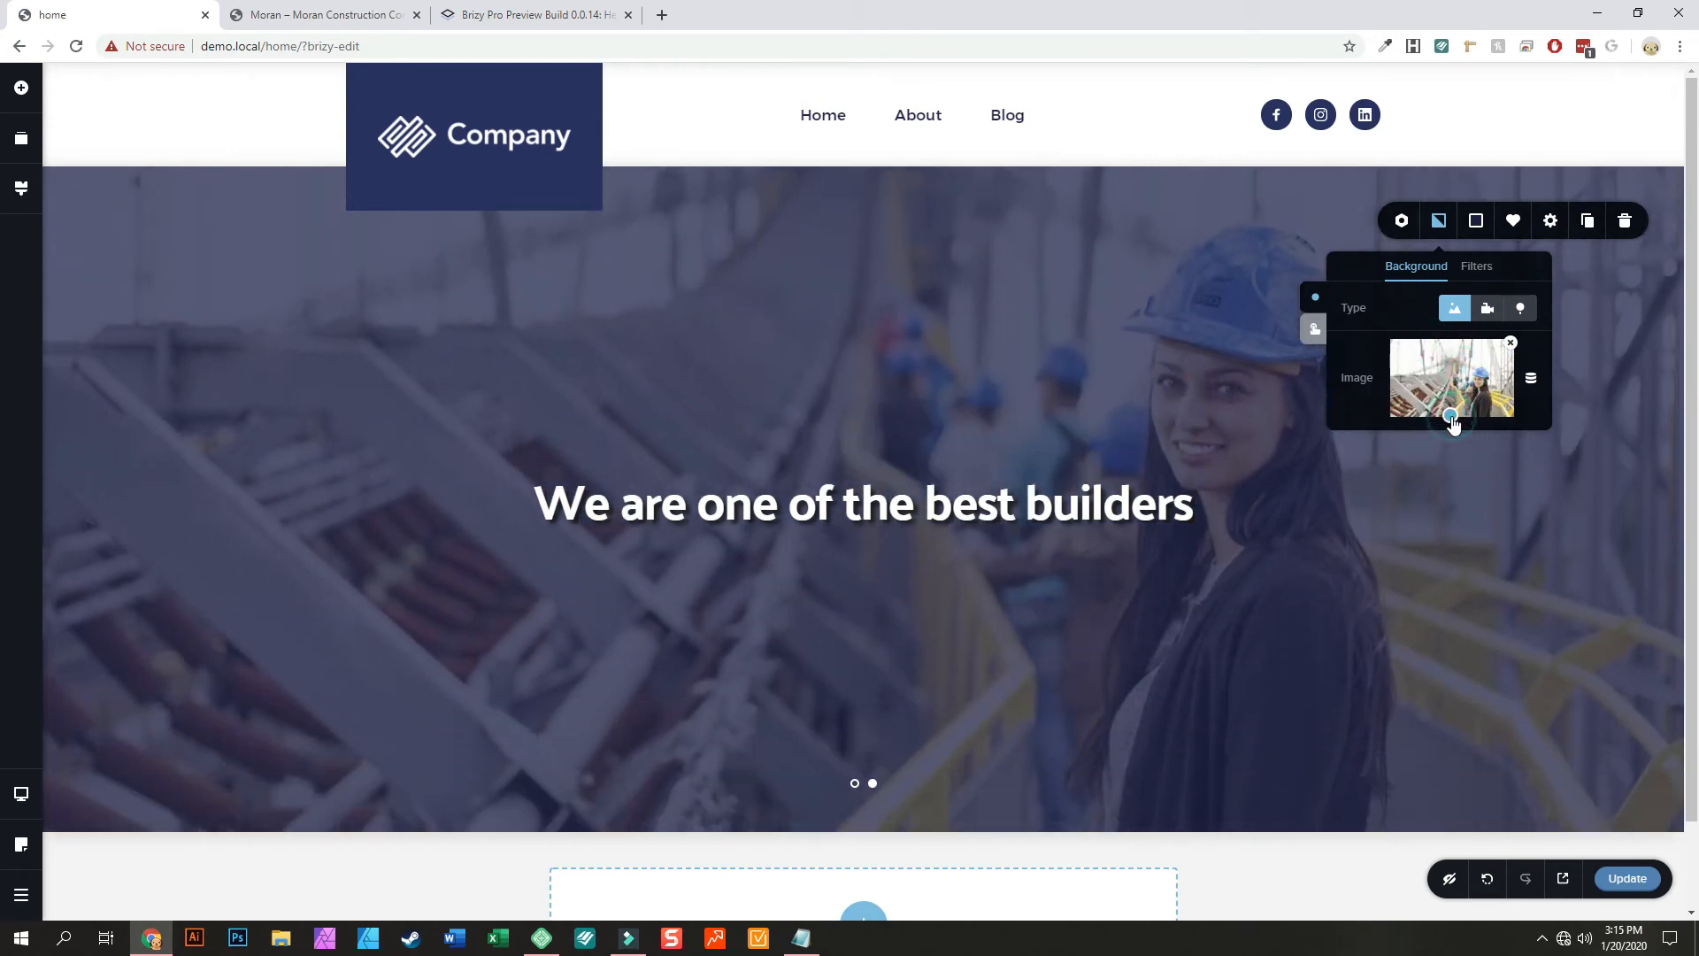
Step: Change the second slide's heading to "We hire many different types of people."
triple_click(924, 501)
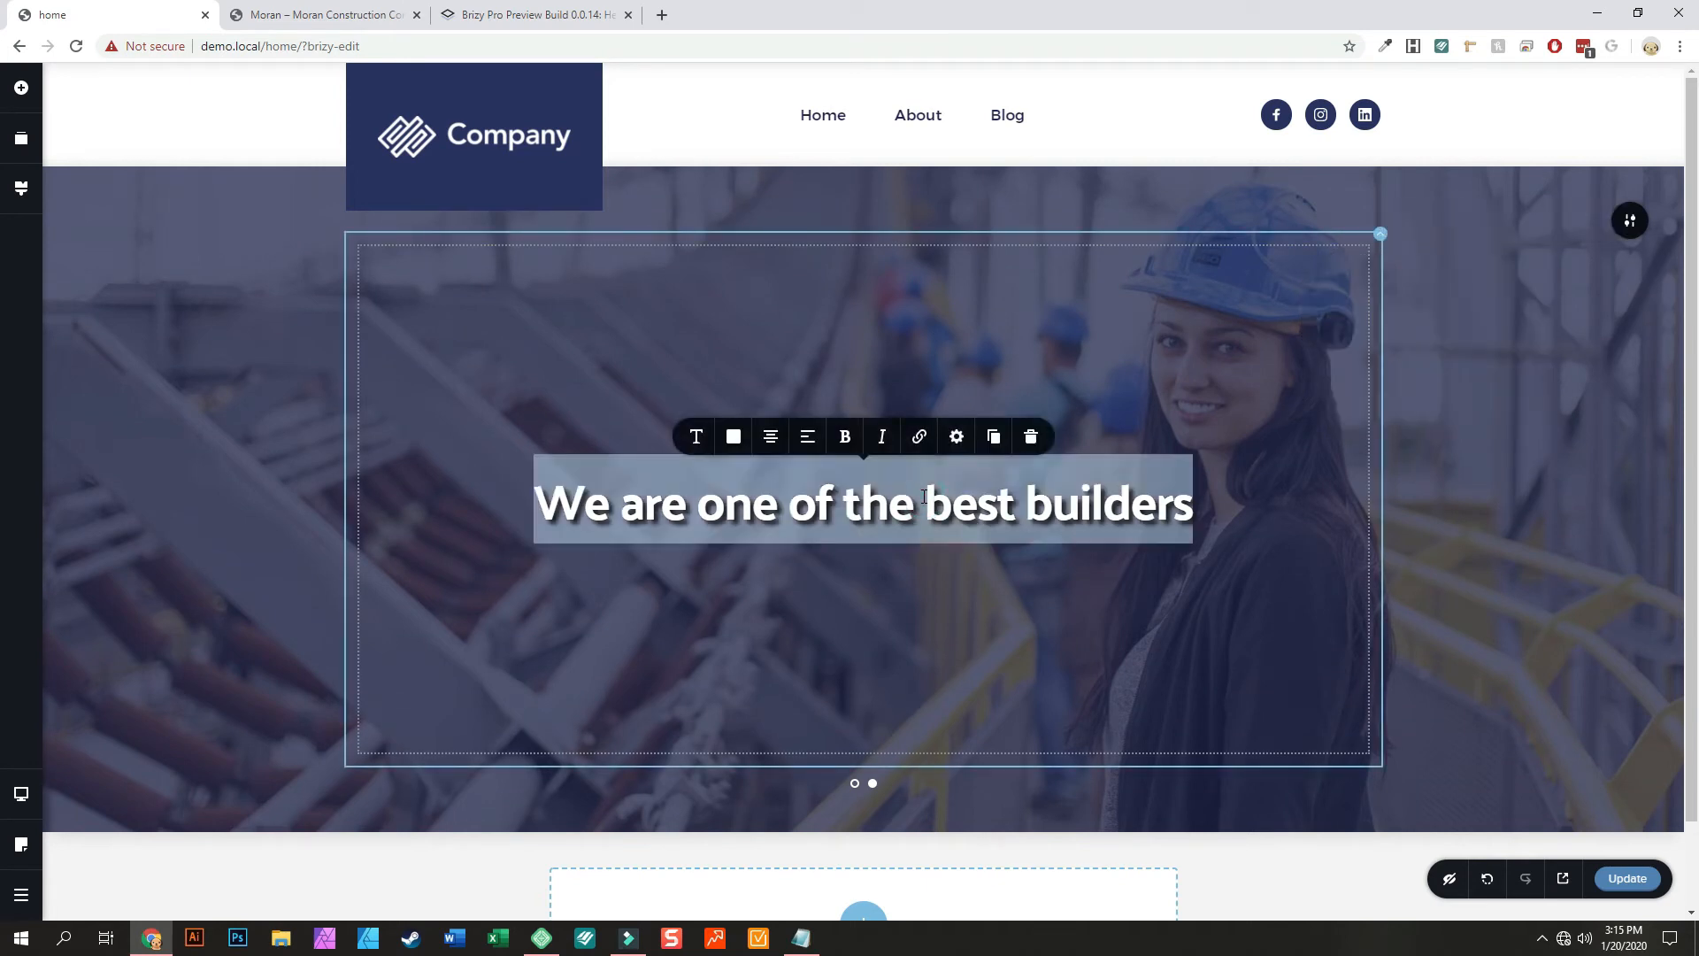
text(We )
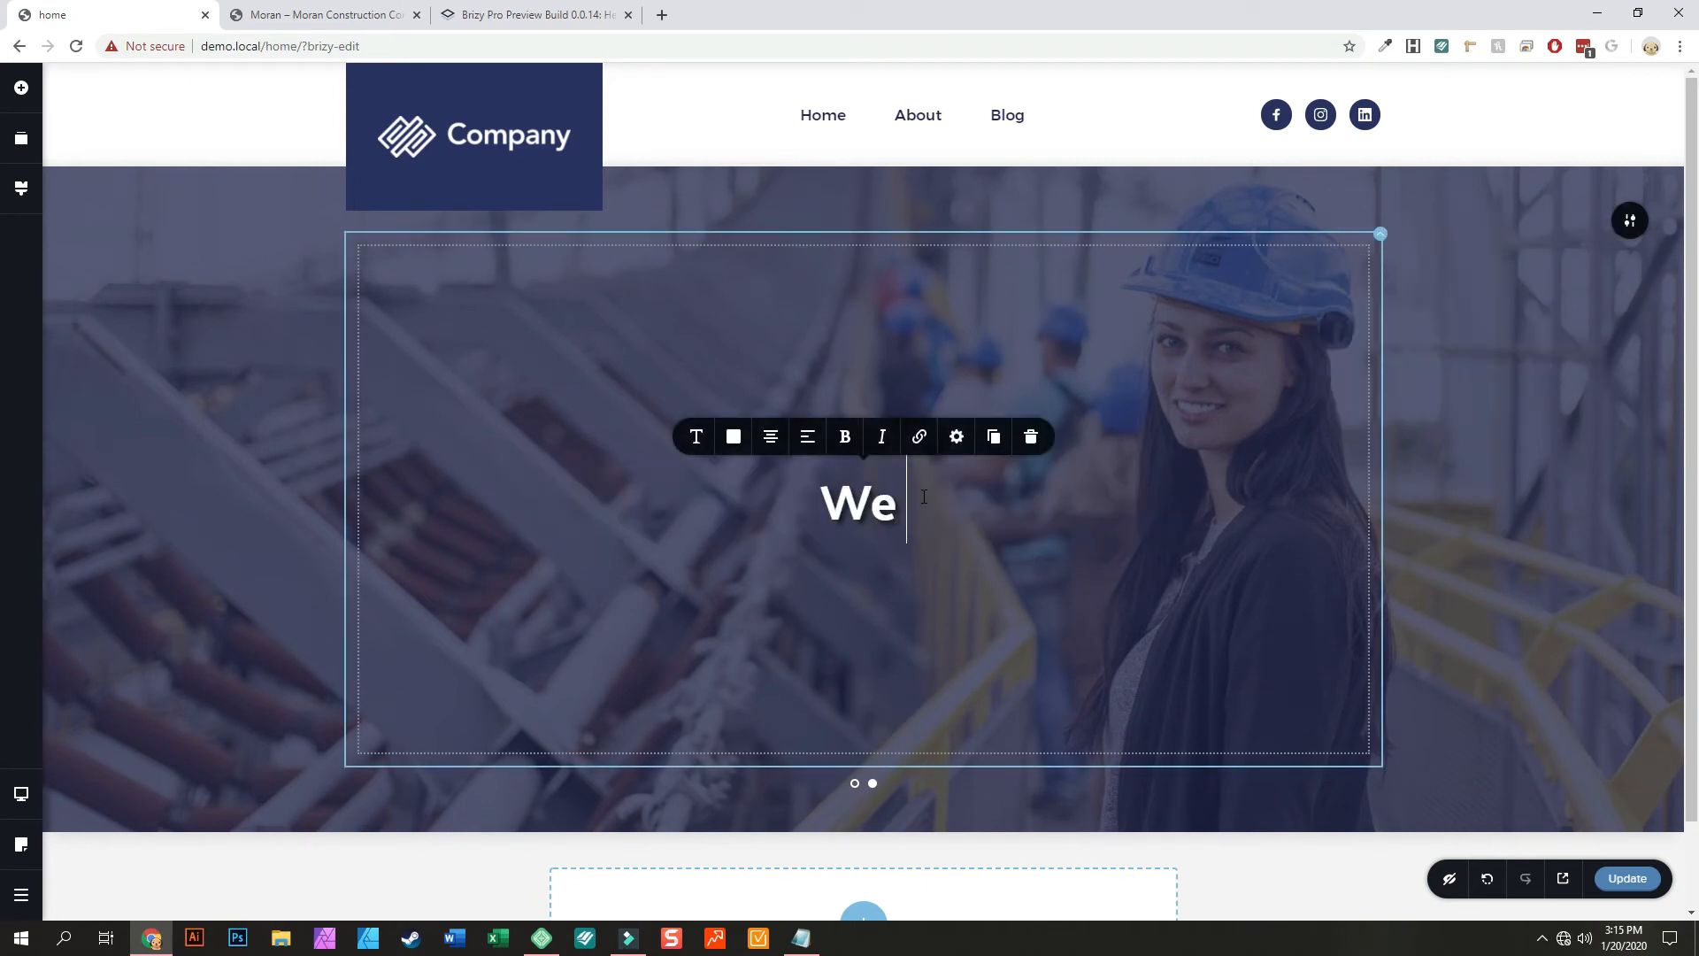
text(hire many different types of people)
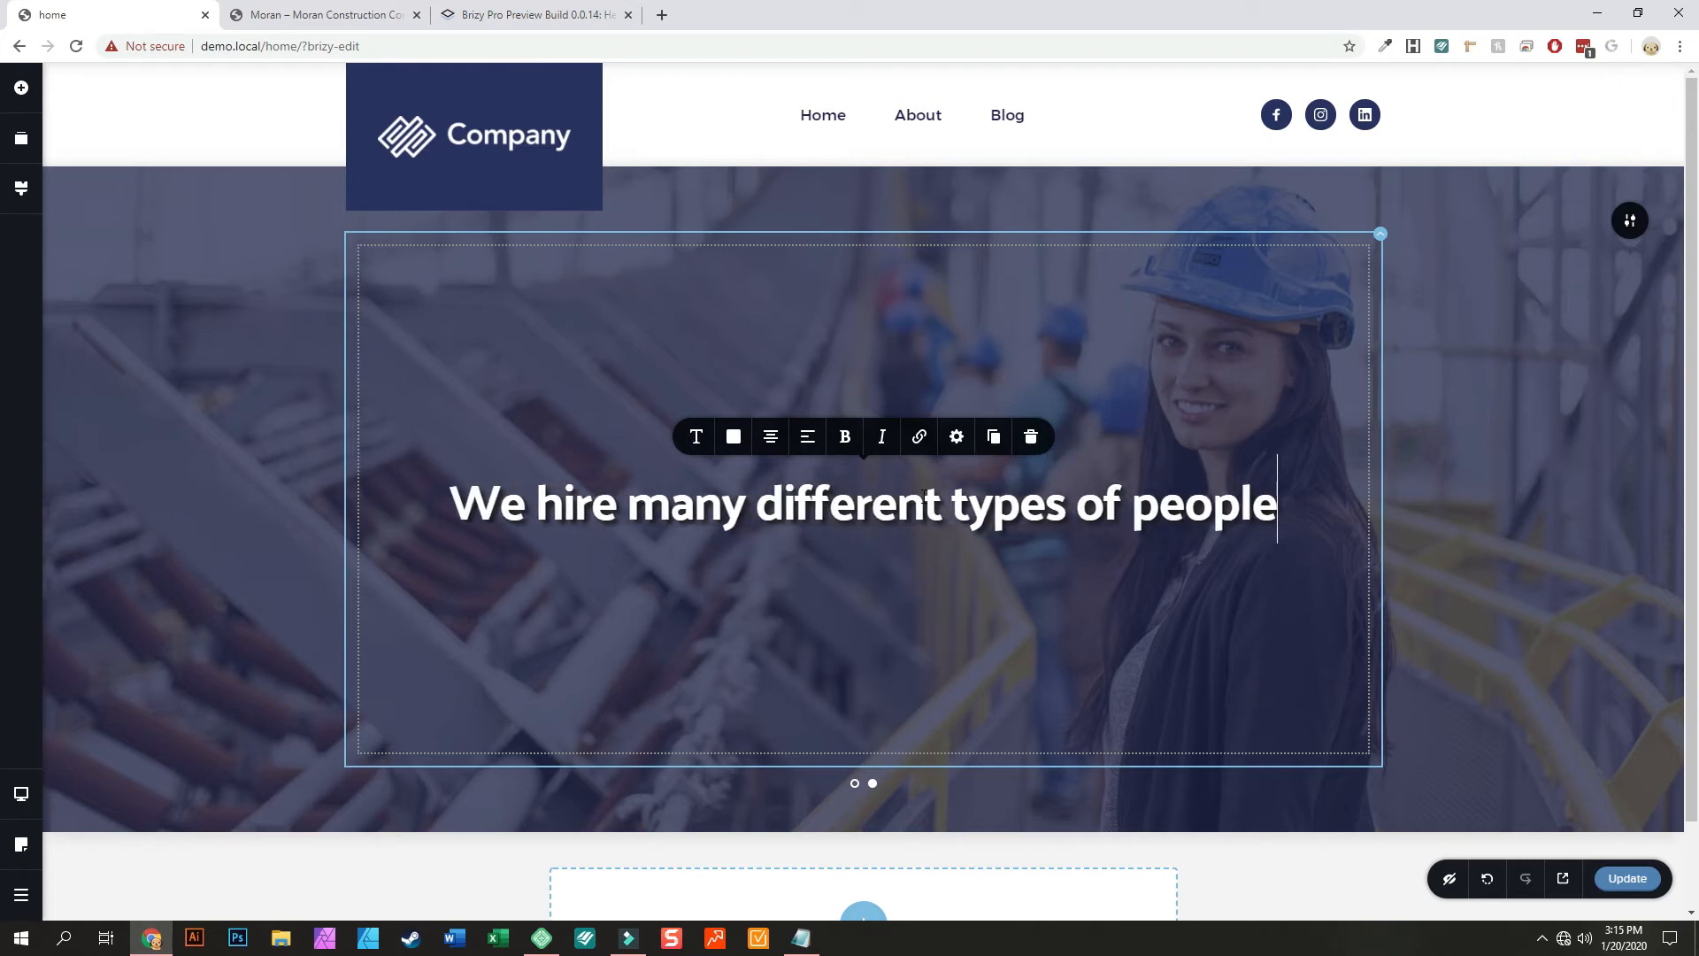
text(.)
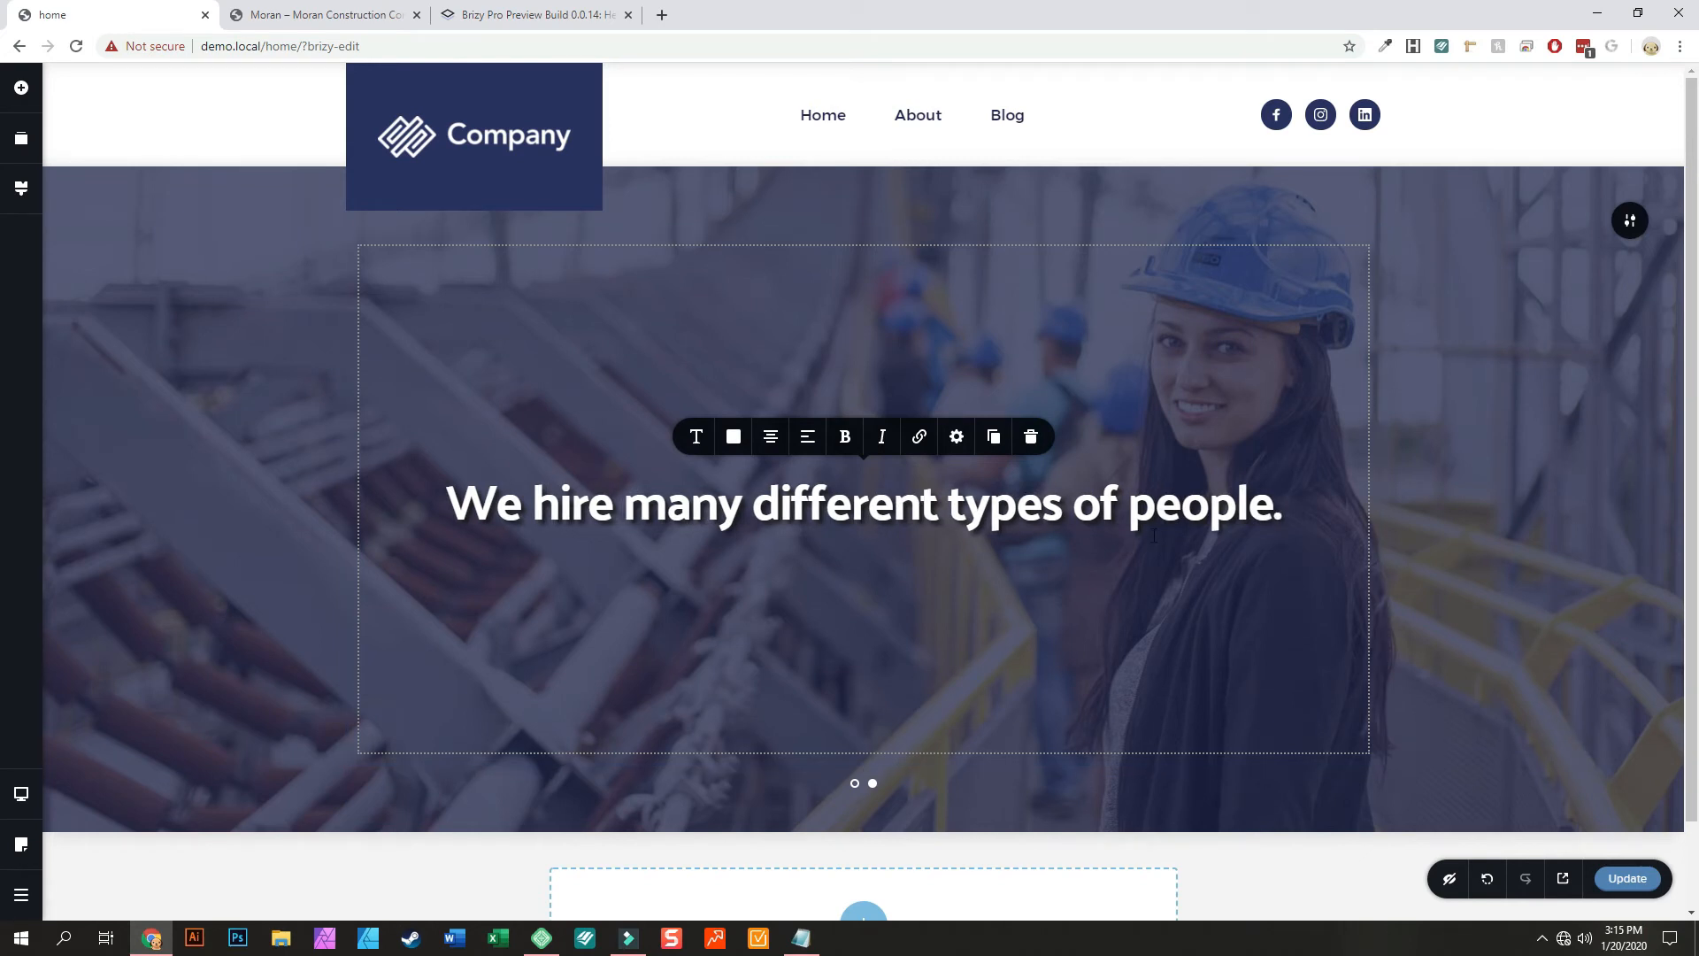
Step: Page through the slides on the Moran Construction website for comparison with the new slider
click(873, 783)
click(873, 783)
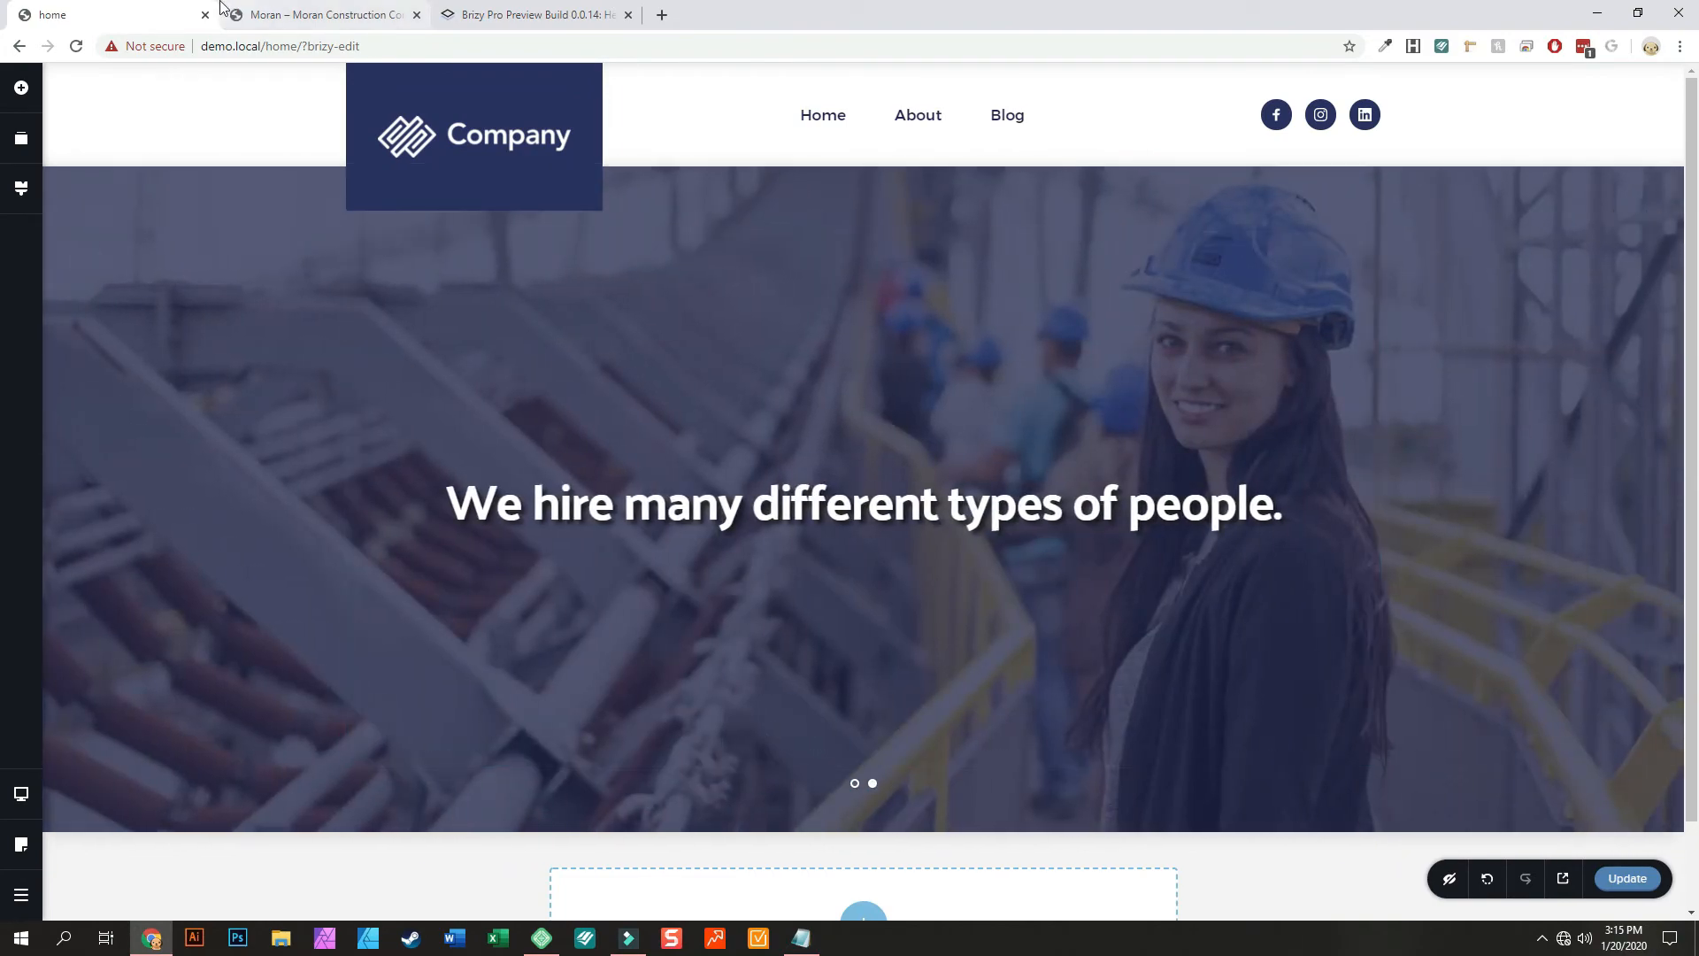
click(285, 14)
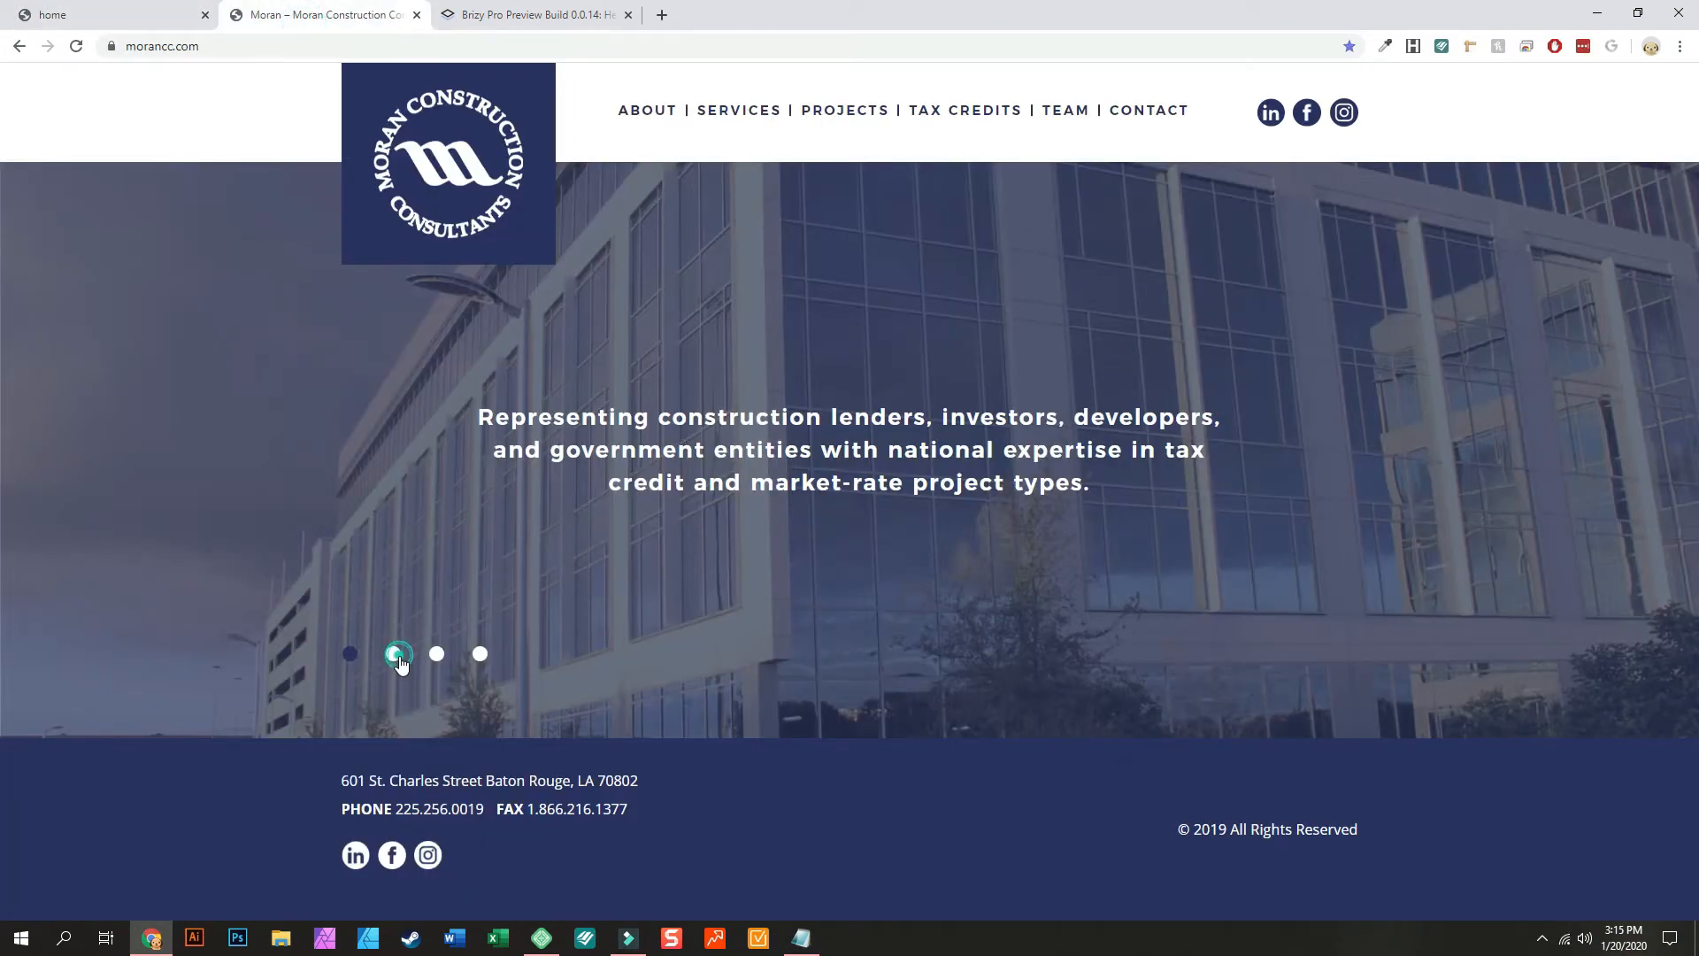
click(395, 654)
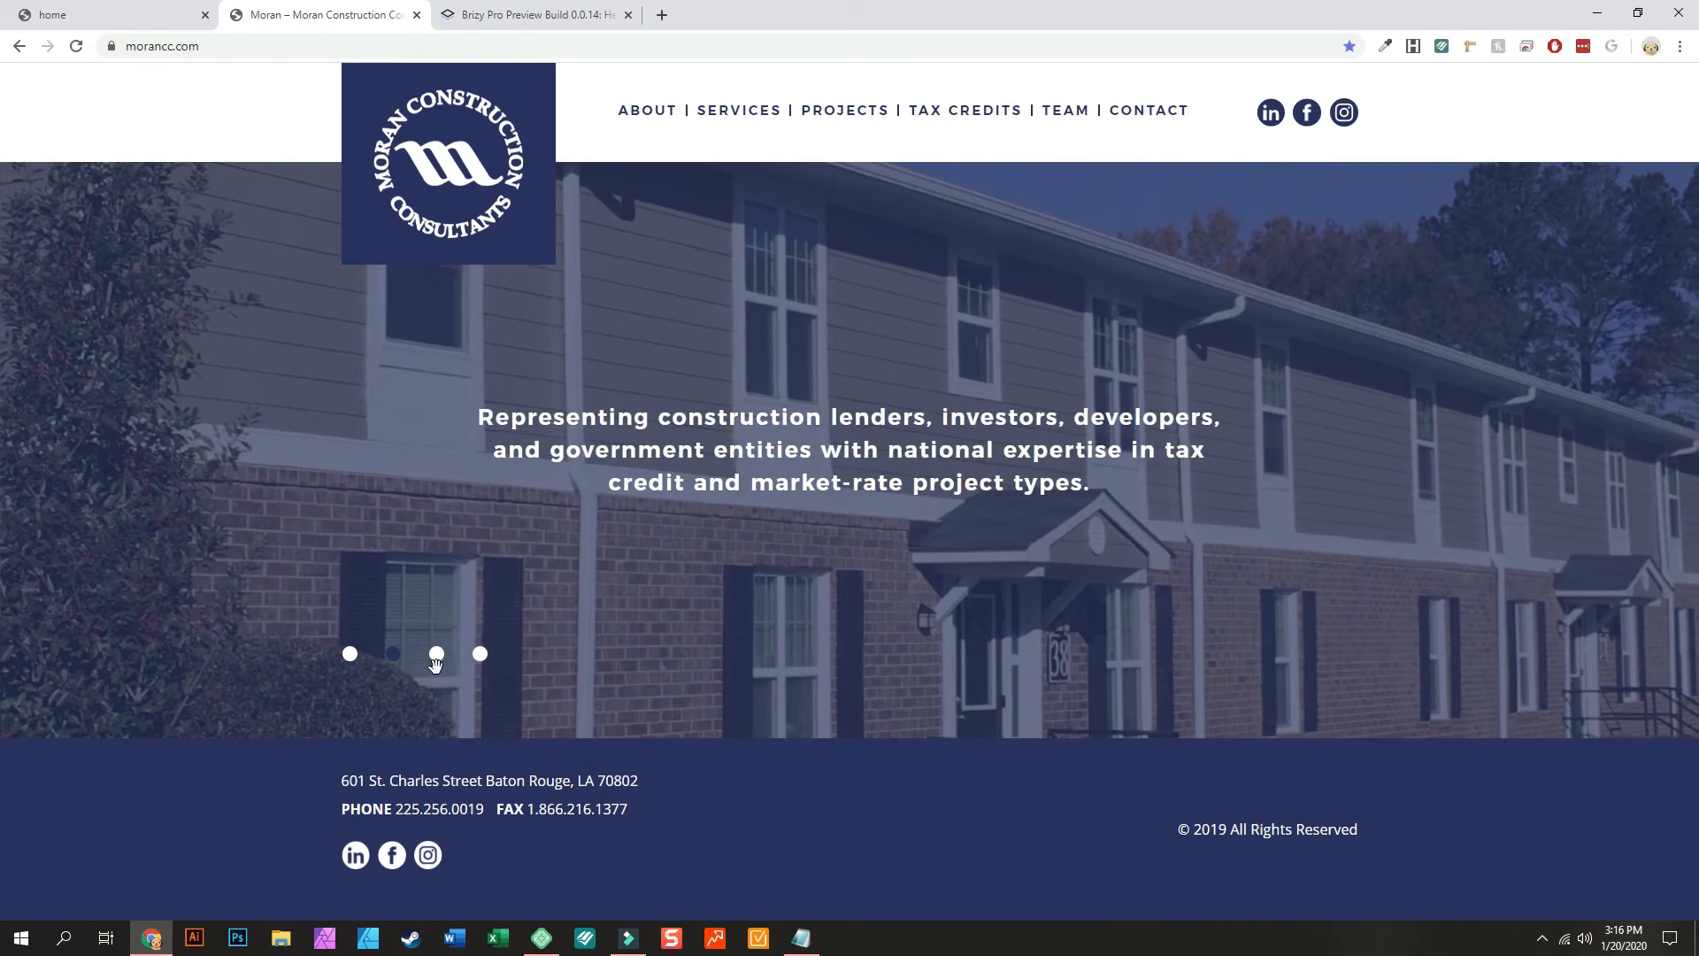
click(438, 654)
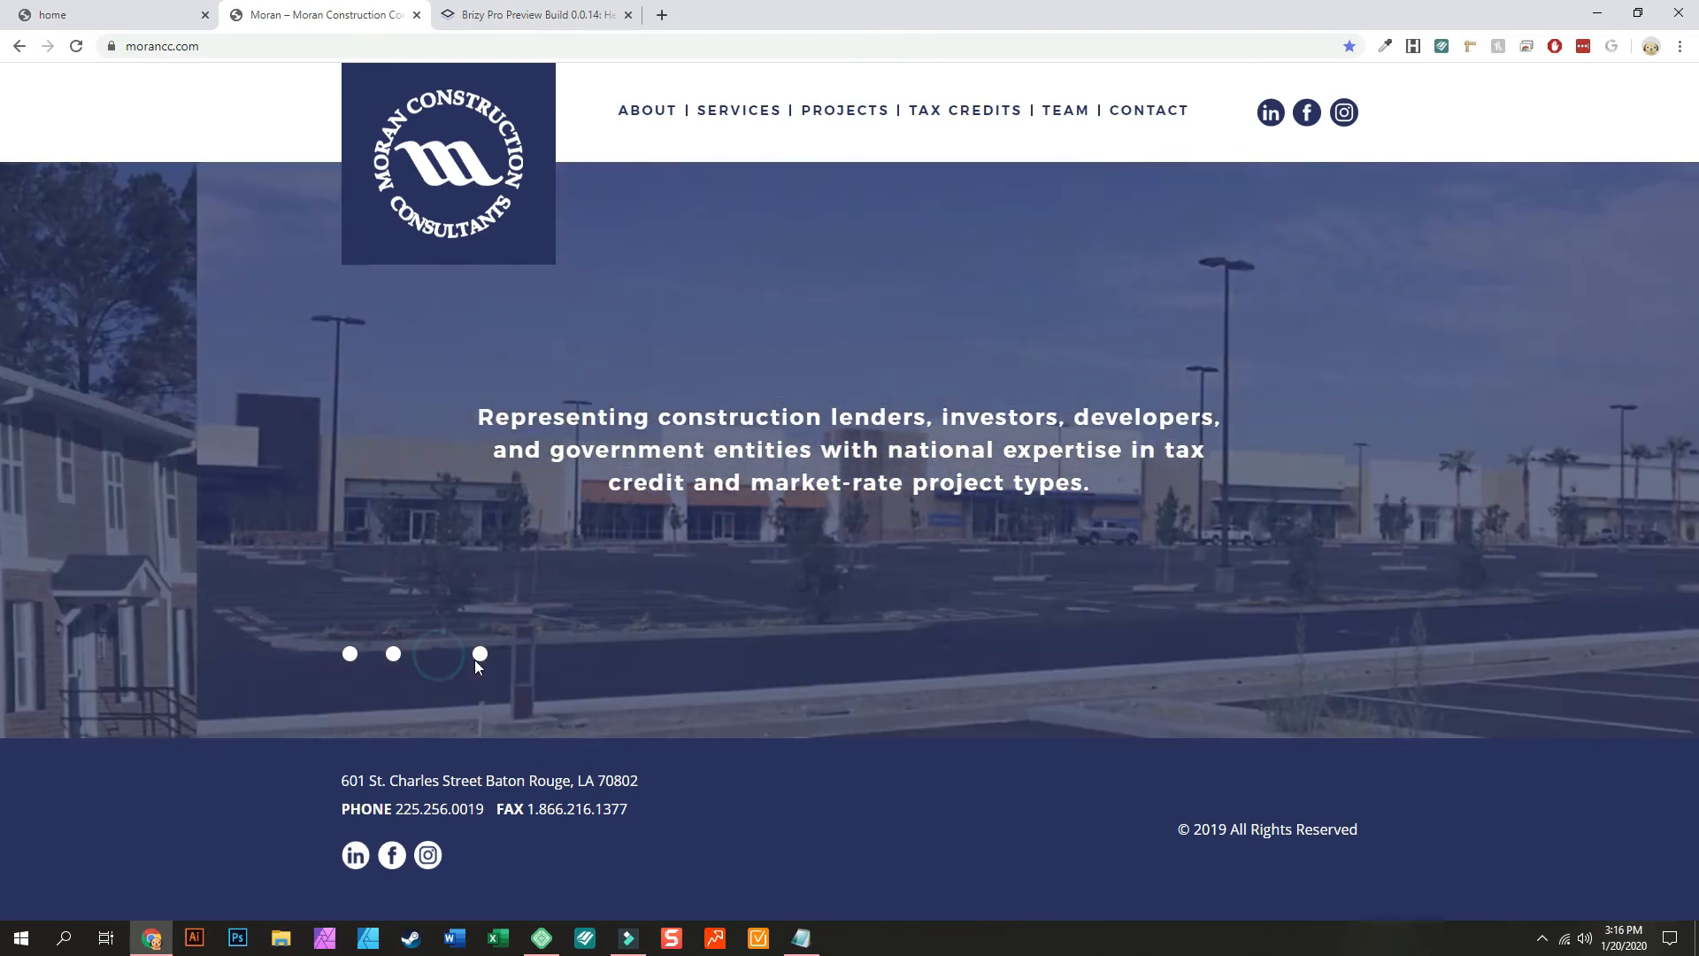
click(478, 654)
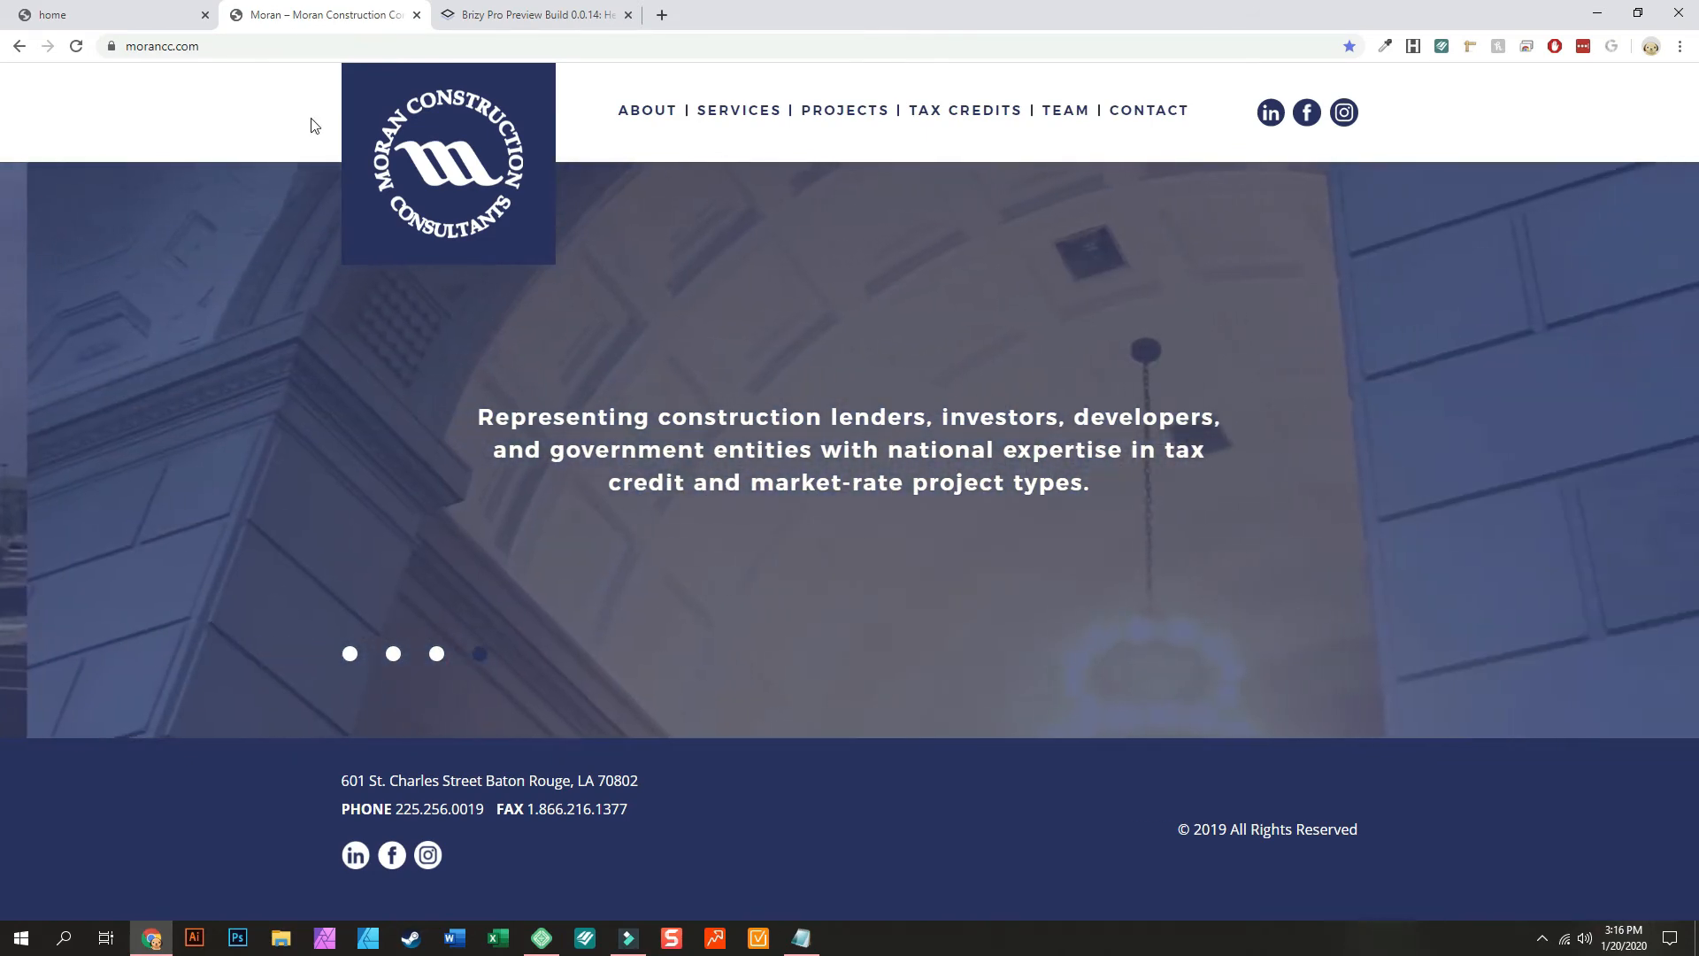
Step: Return to the home page editor and add the Kit #2 light footer block with menu, centred logo and social icons below the slider
click(104, 12)
scroll(1086, 640, down, 1)
scroll(1085, 661, up, 1)
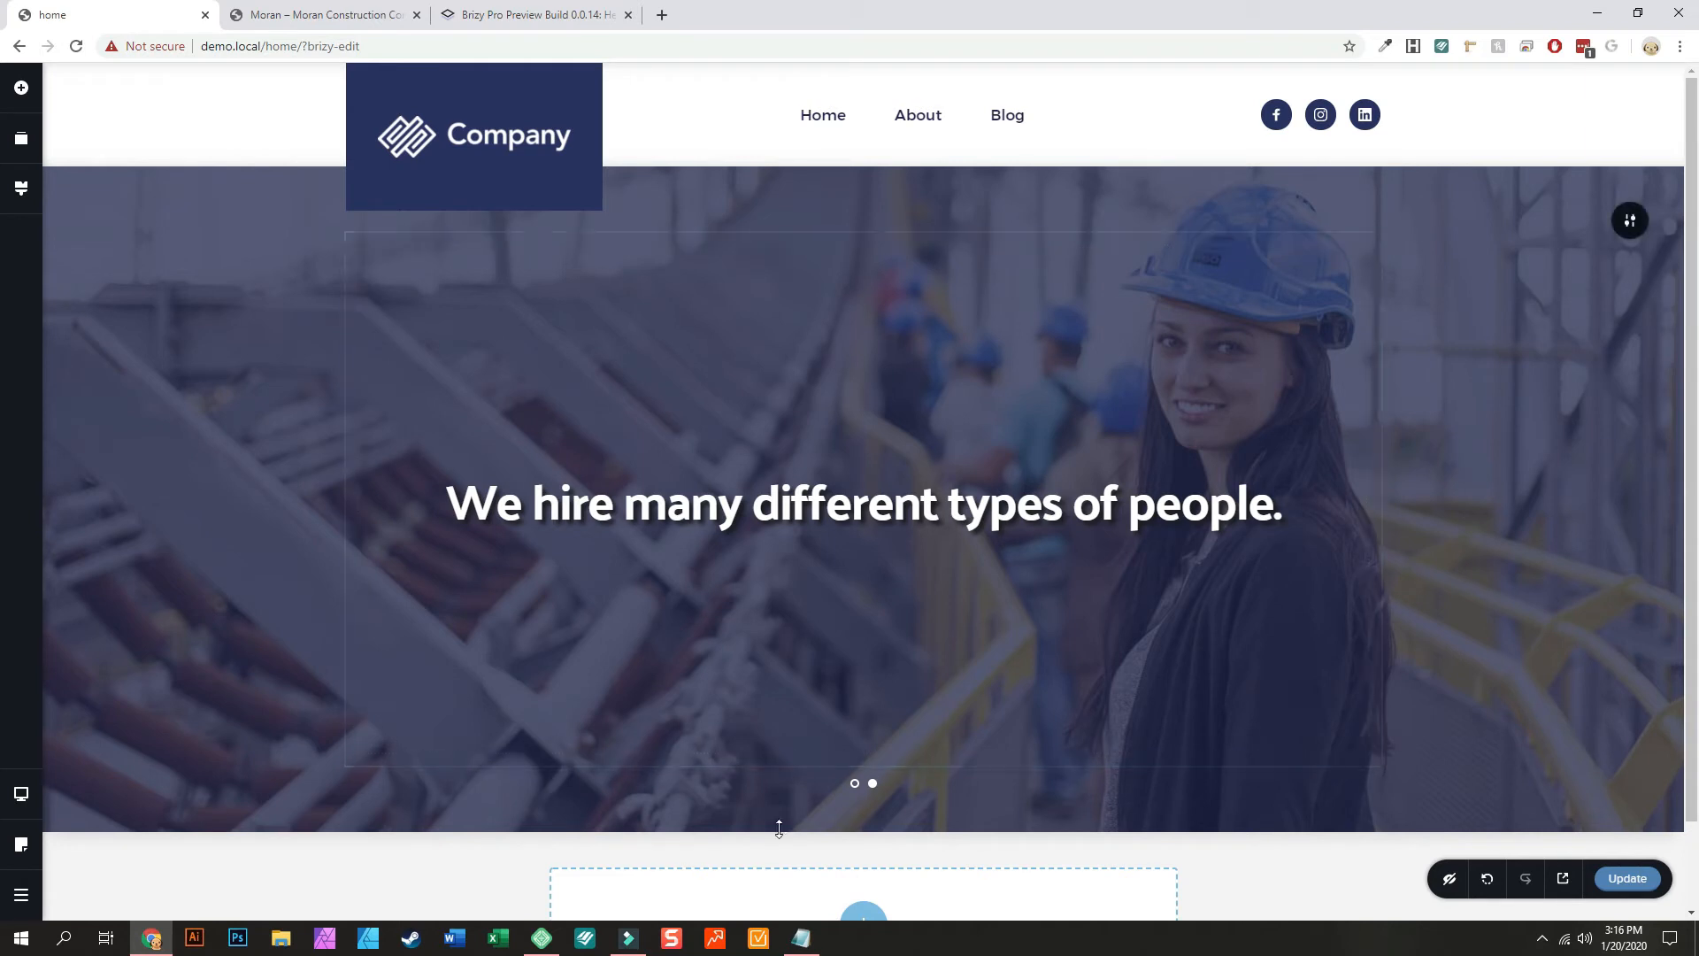
scroll(774, 826, down, 1)
click(865, 827)
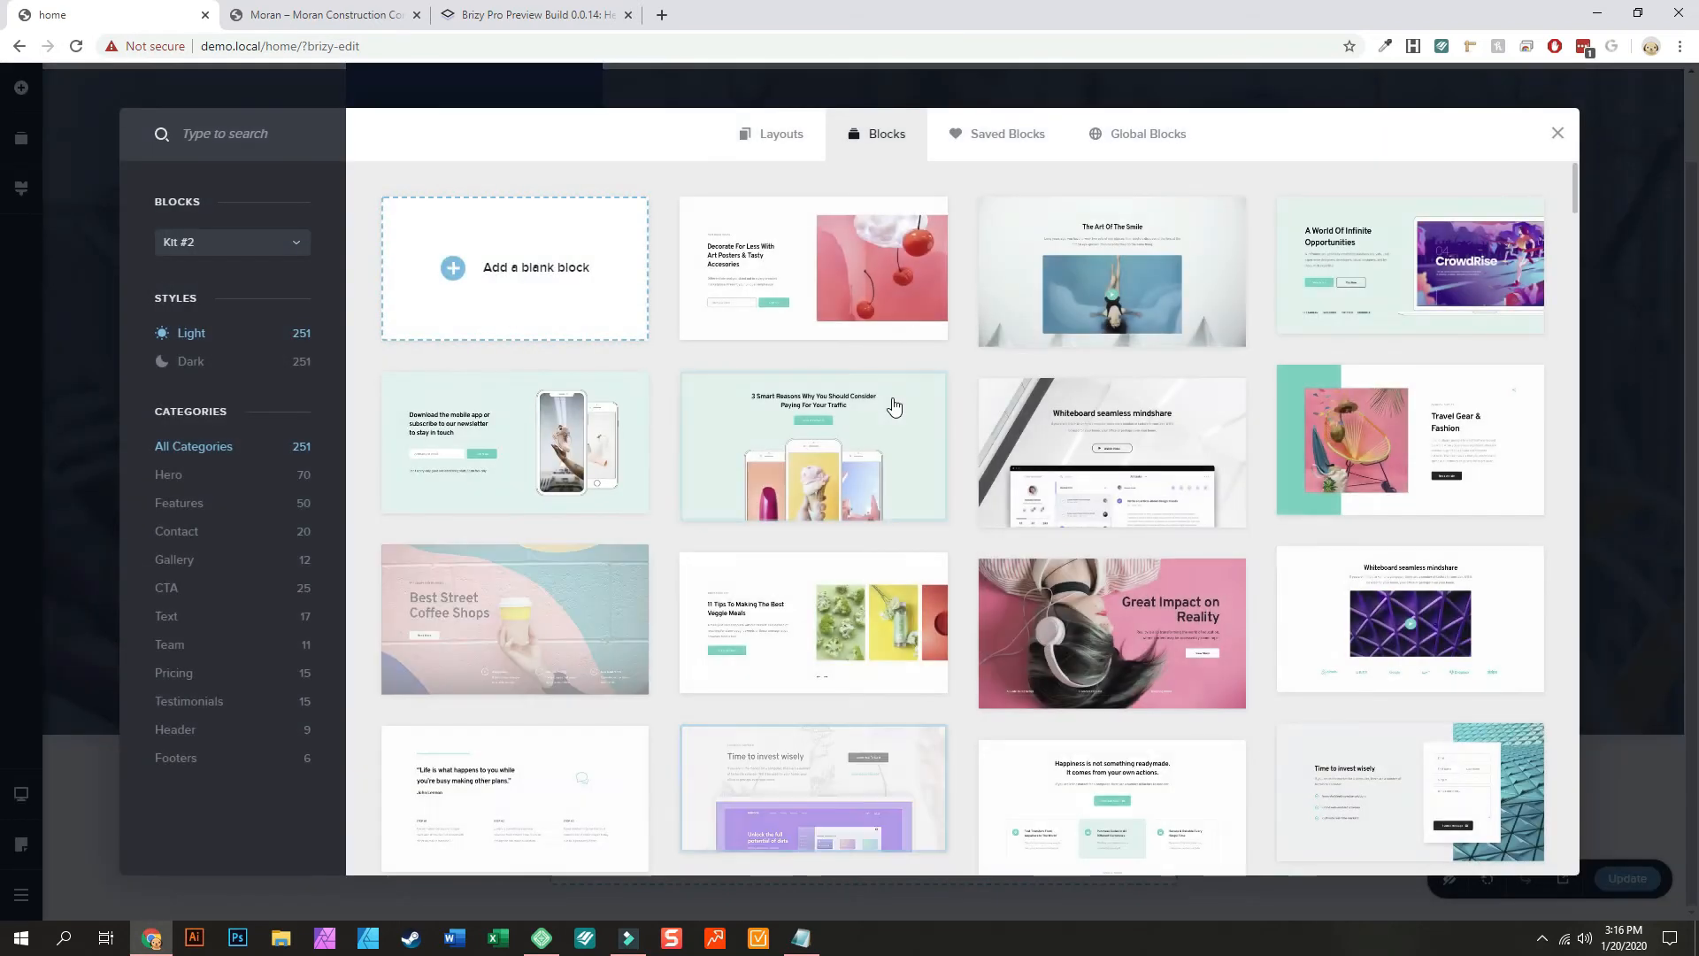
click(177, 761)
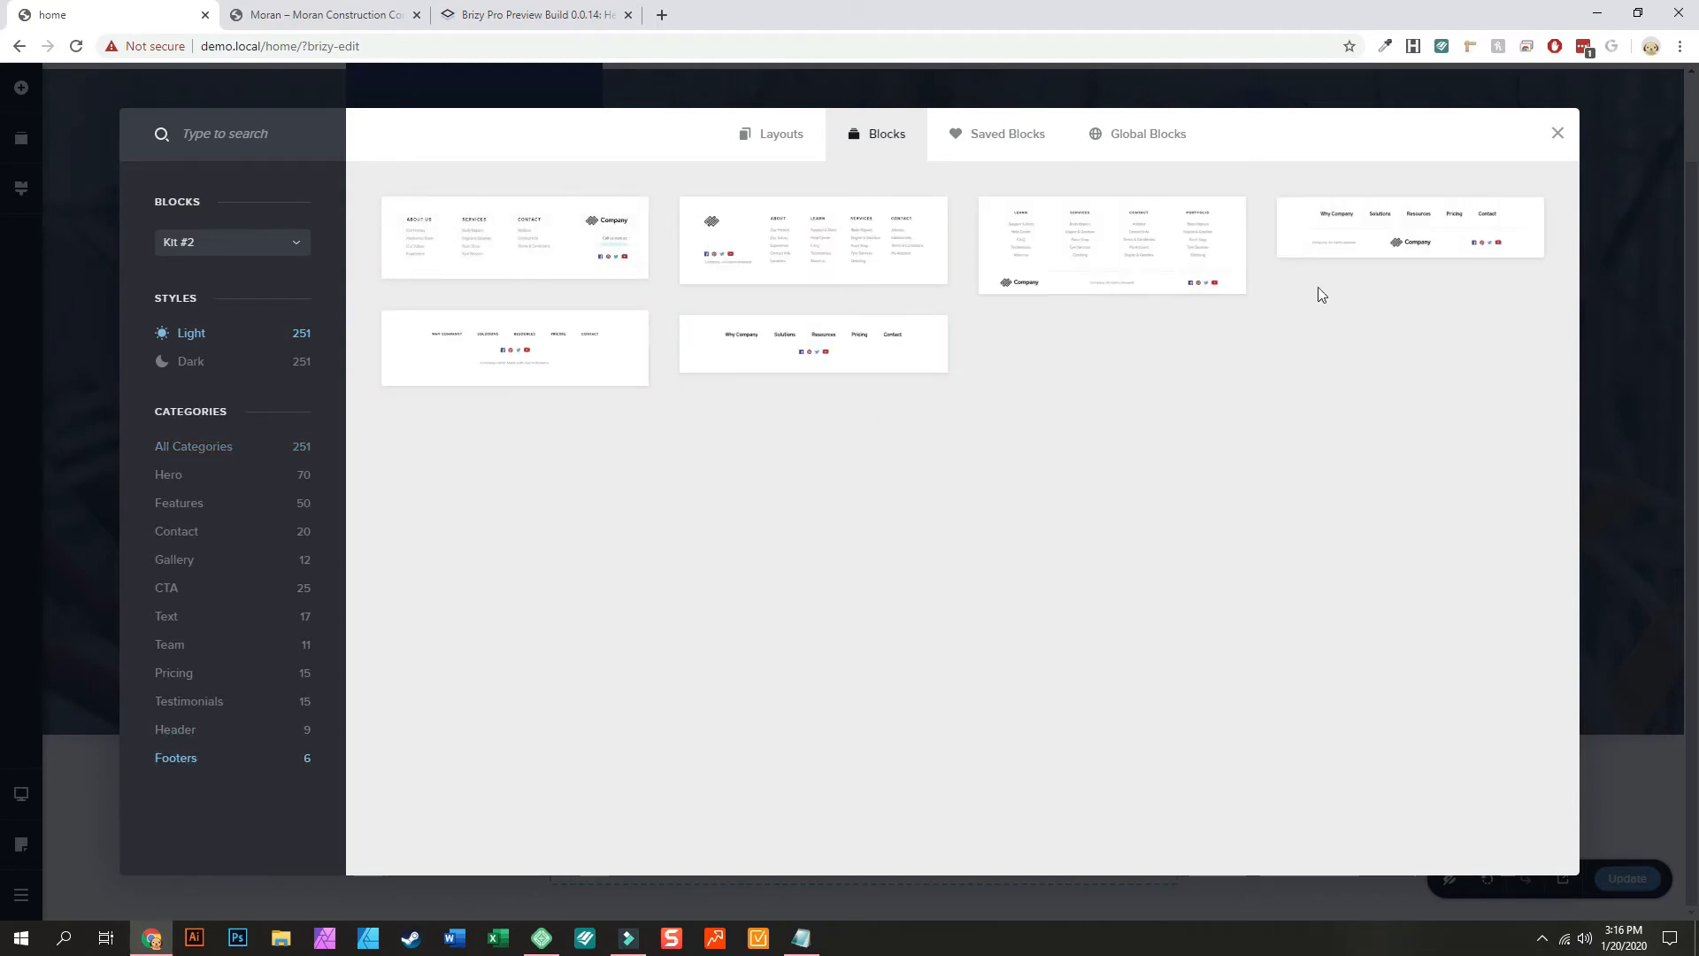
click(1378, 227)
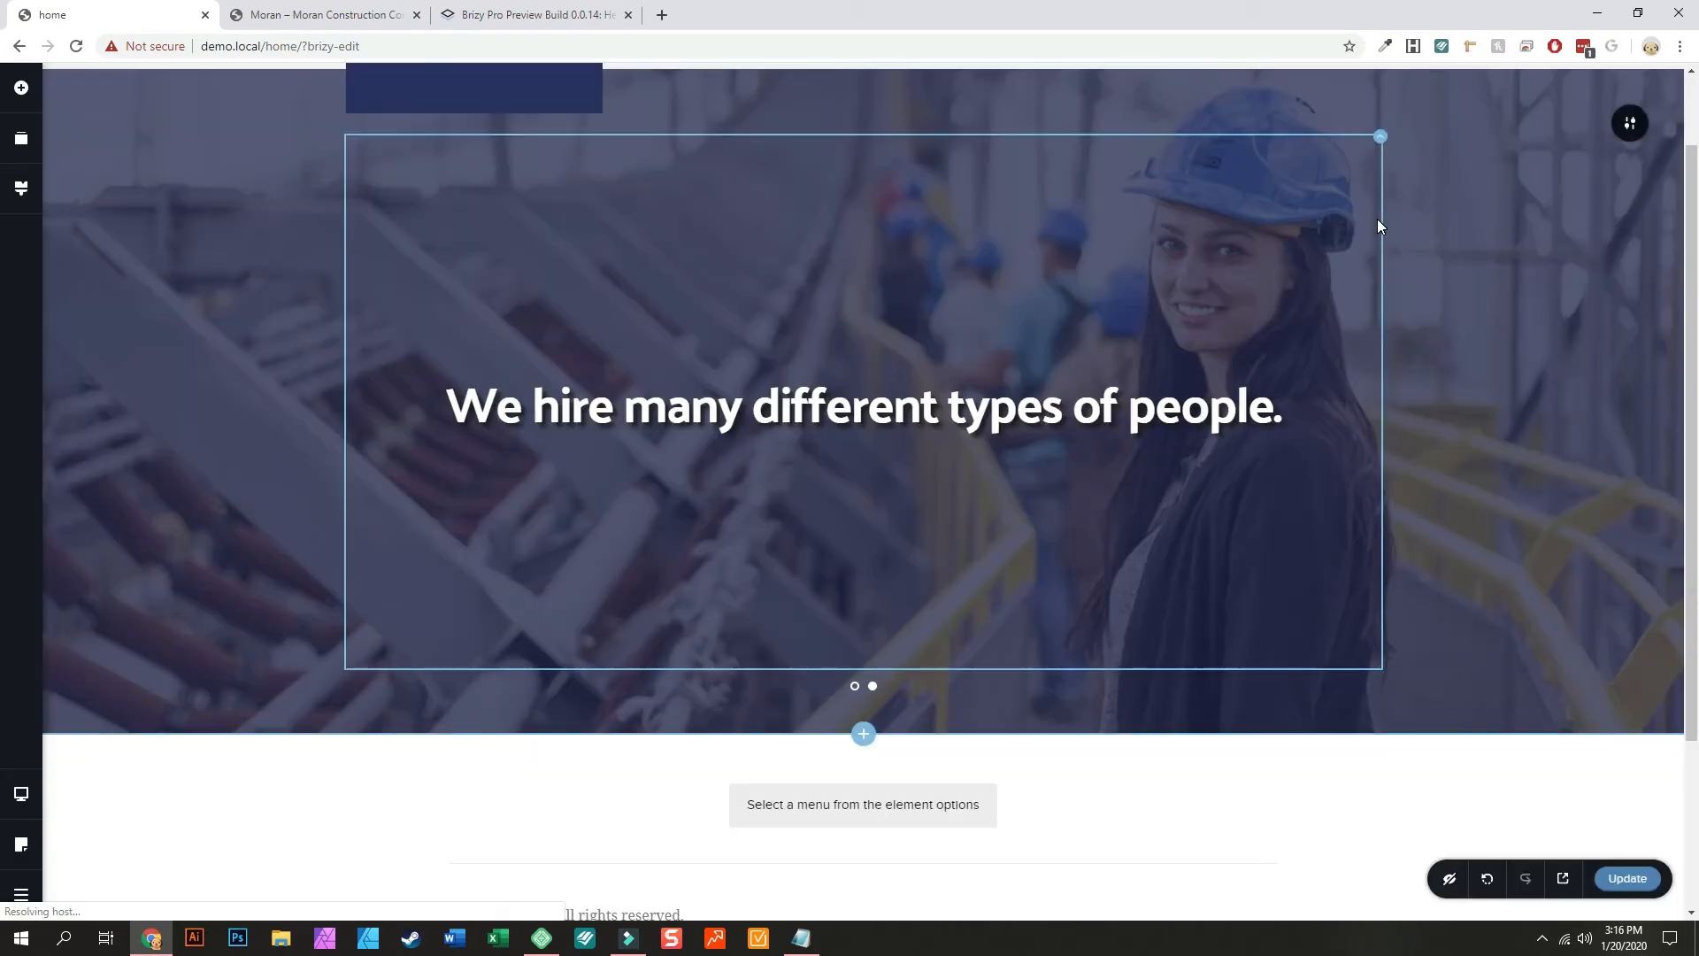
Step: Delete the row holding the unassigned menu from the footer
scroll(1158, 470, down, 3)
click(912, 574)
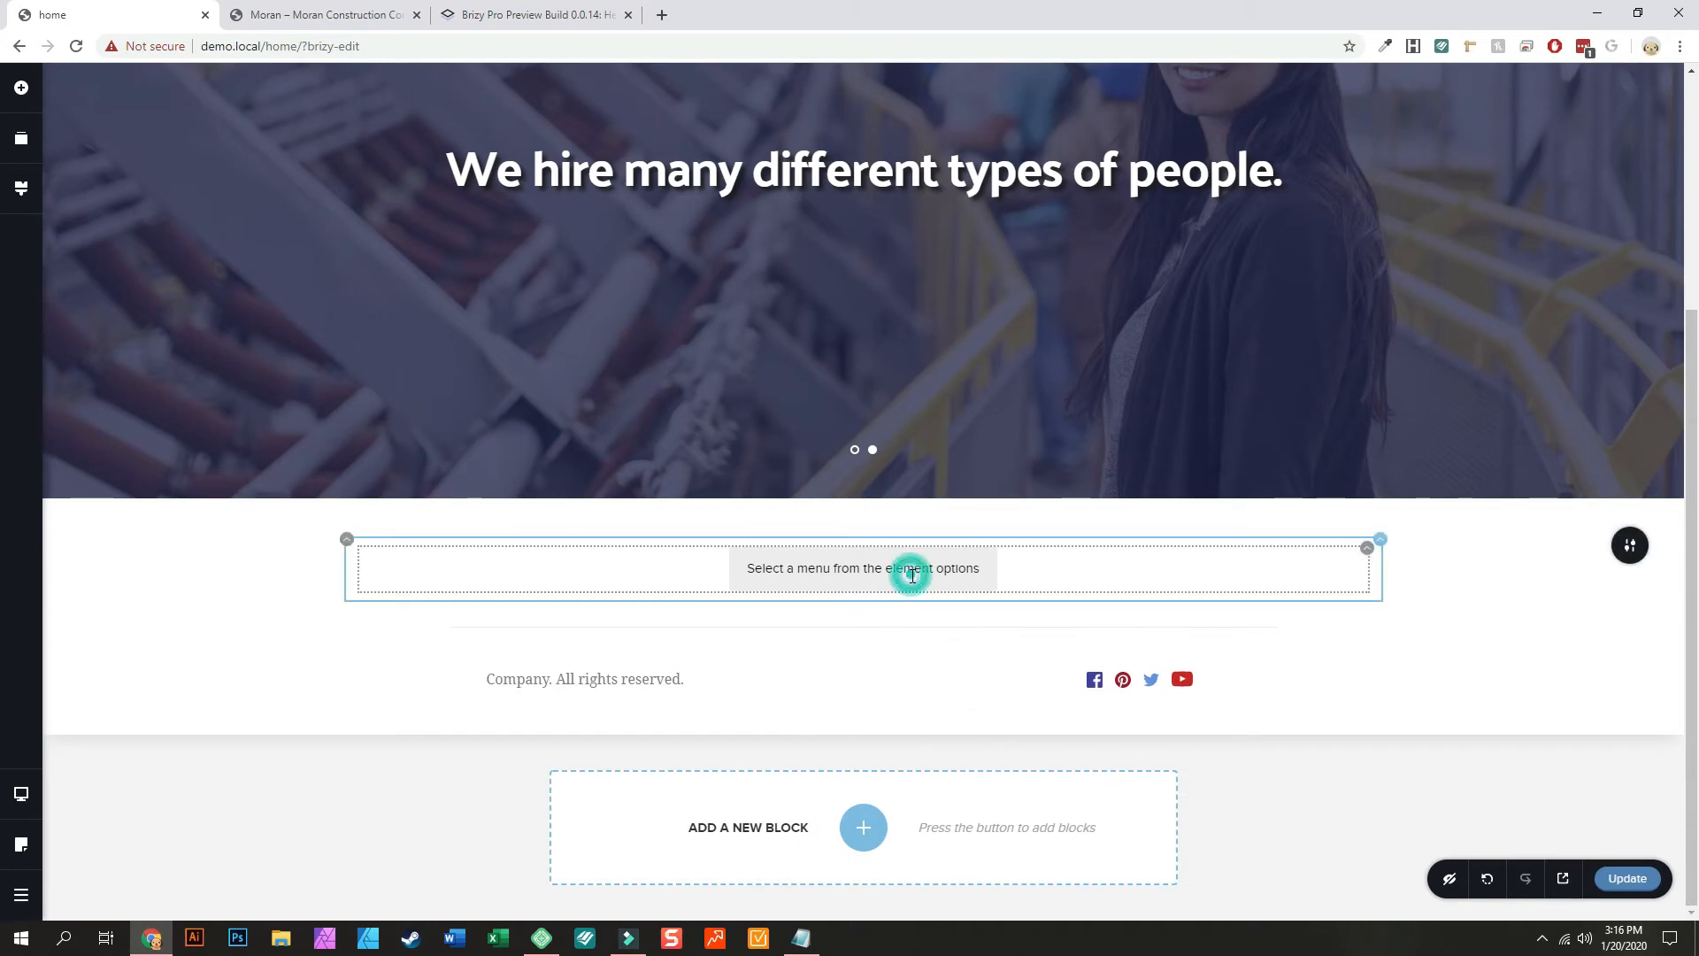
click(1378, 549)
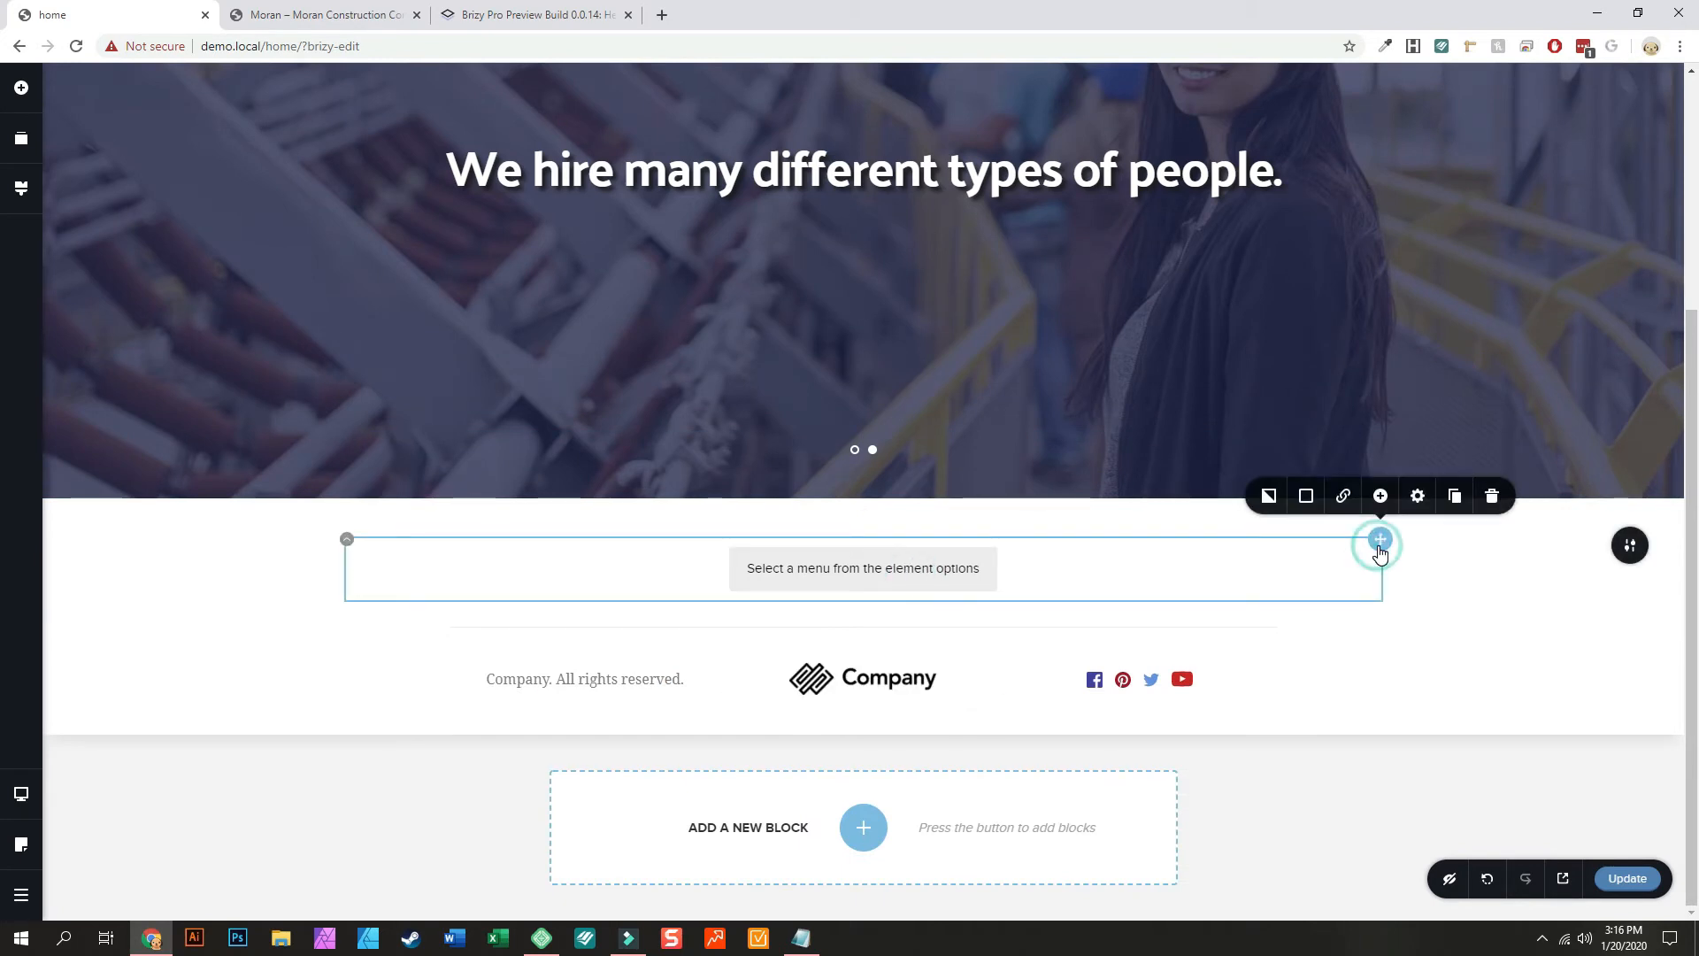
click(1502, 496)
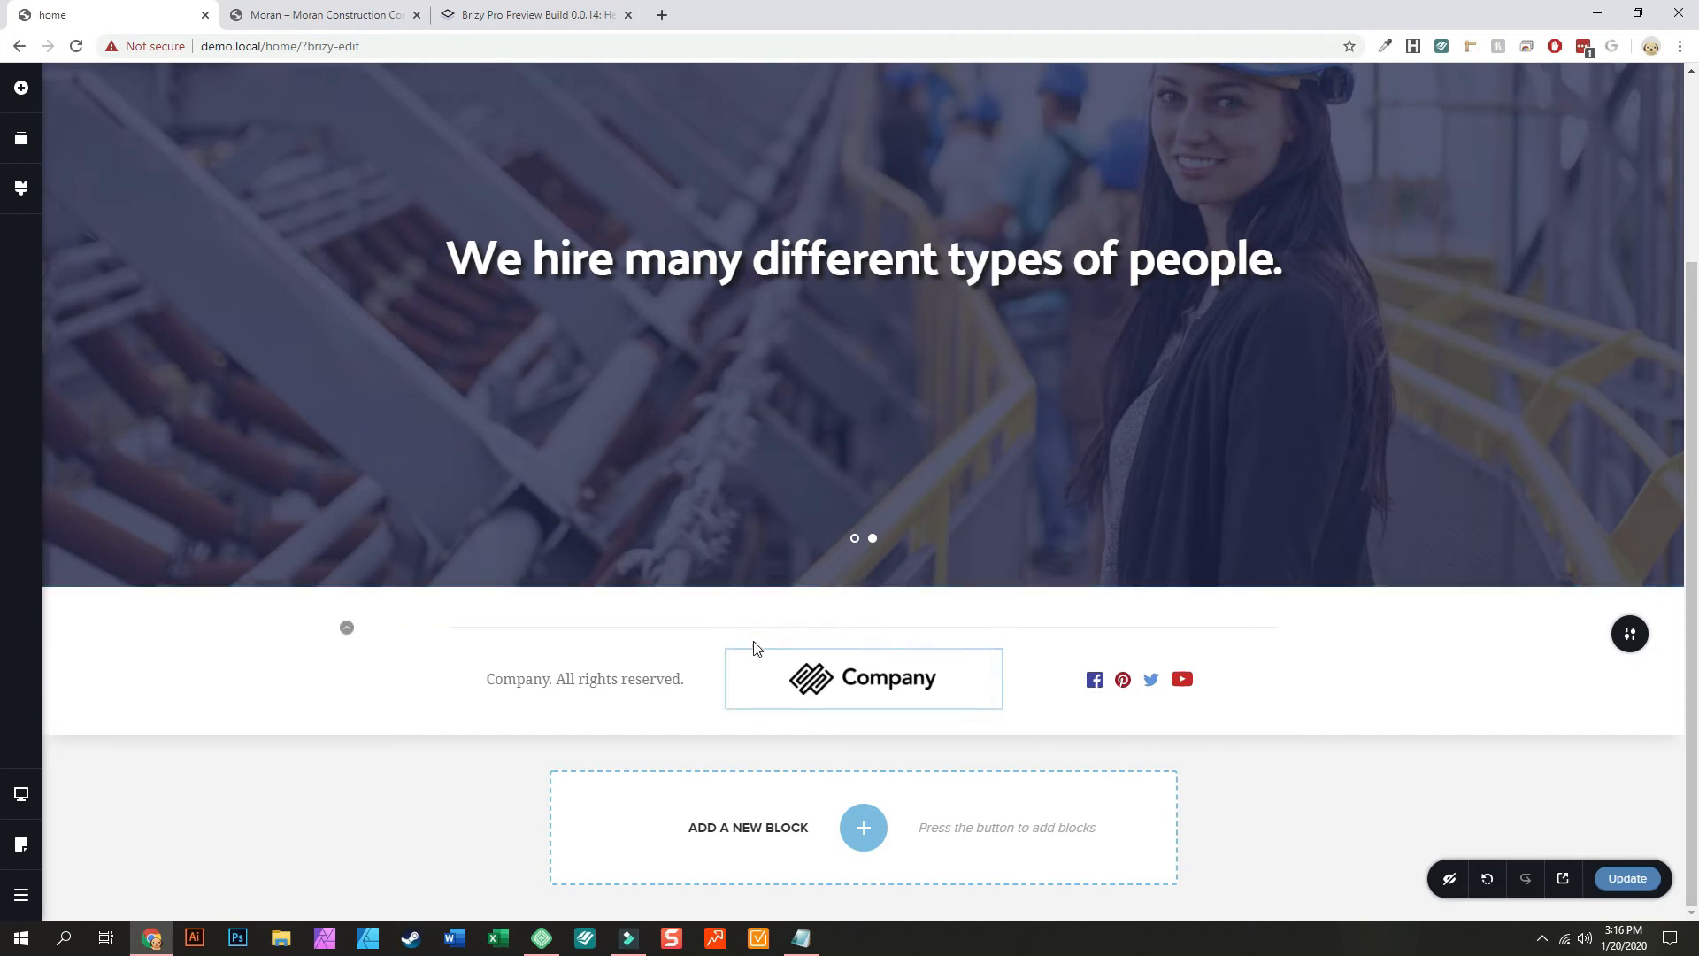
Step: Remove the divider line along the top border of the remaining footer row
click(341, 639)
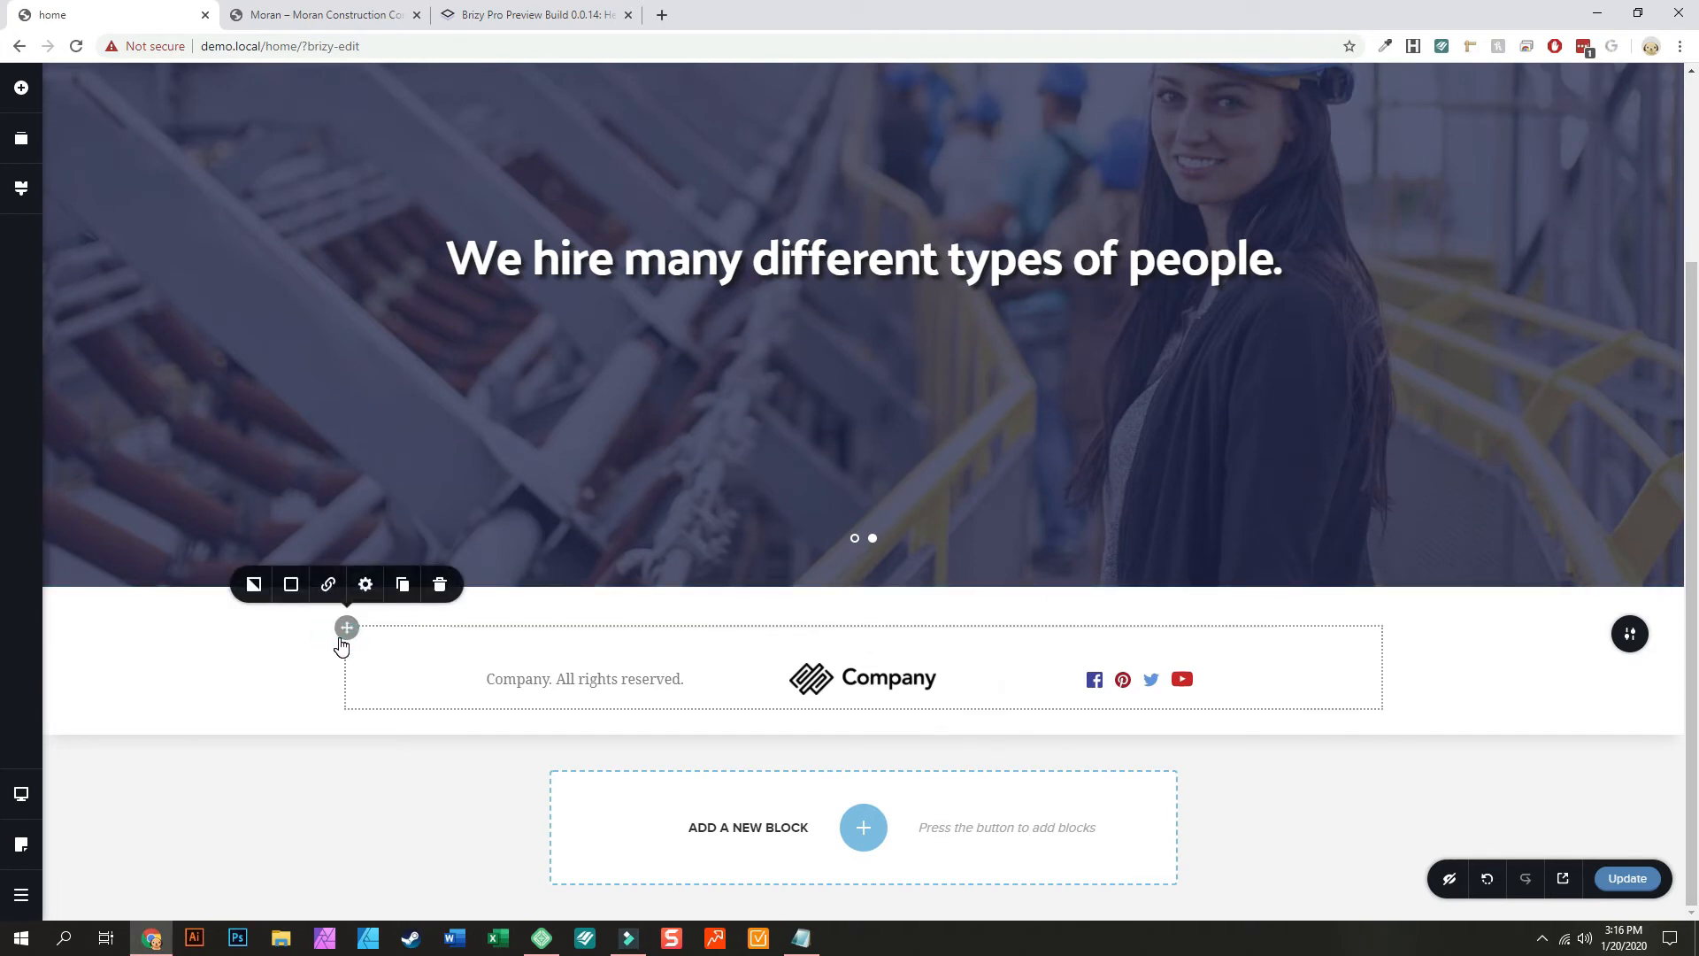
click(364, 585)
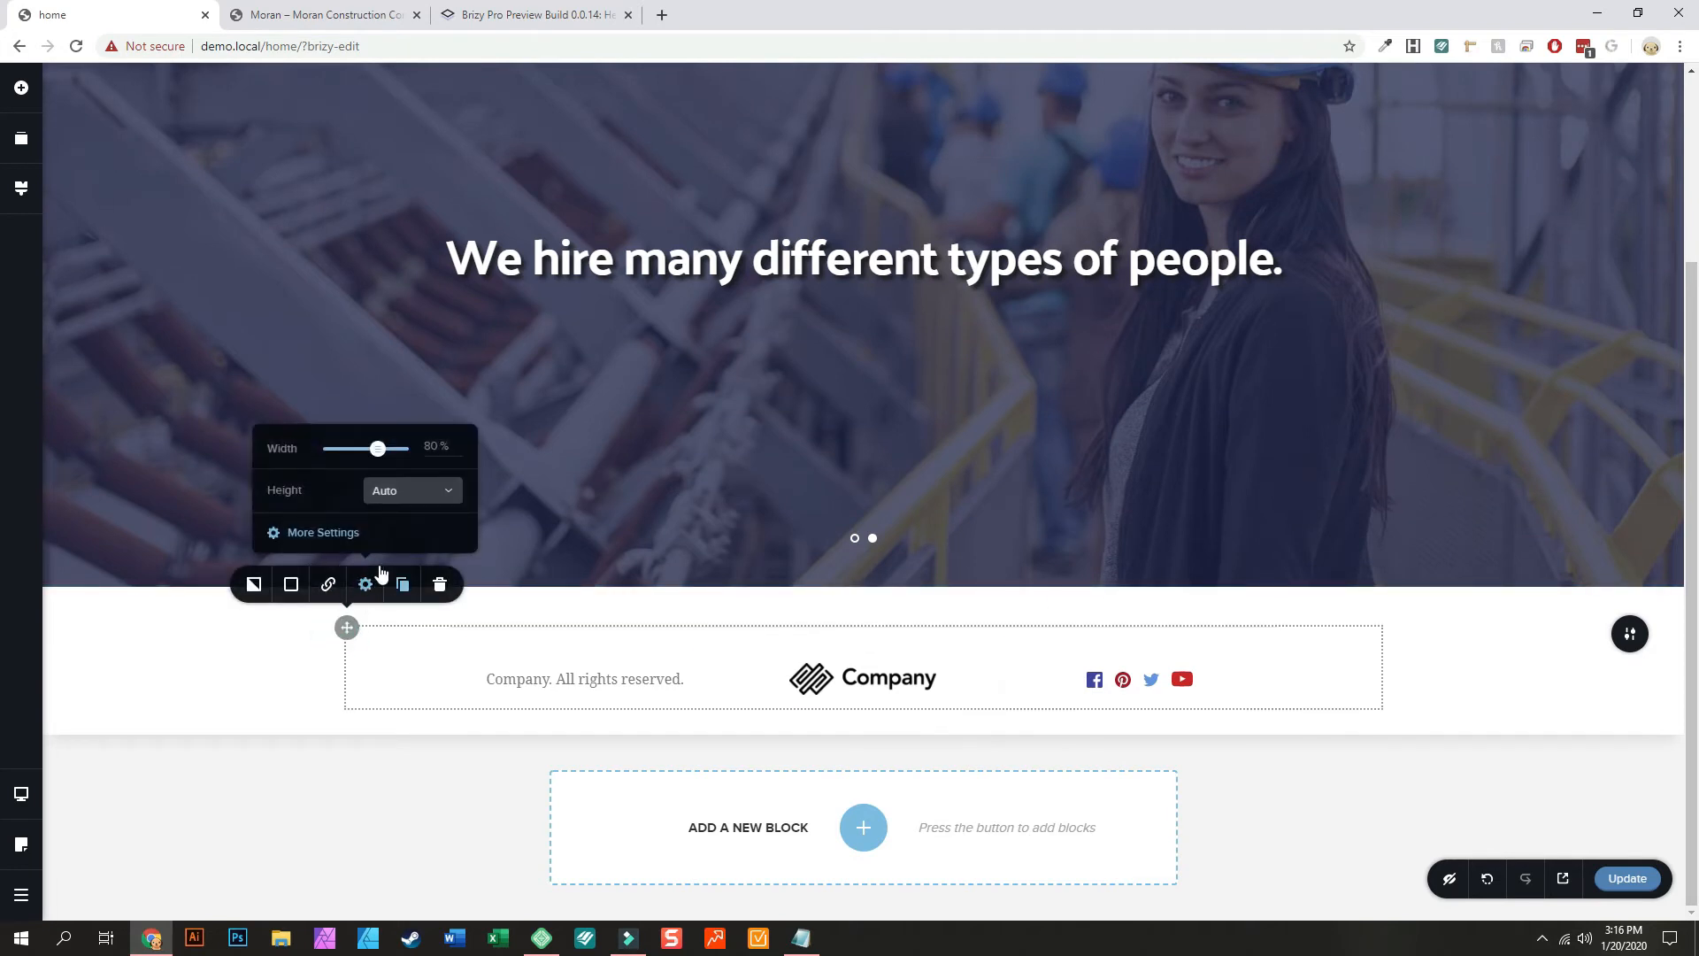
click(347, 534)
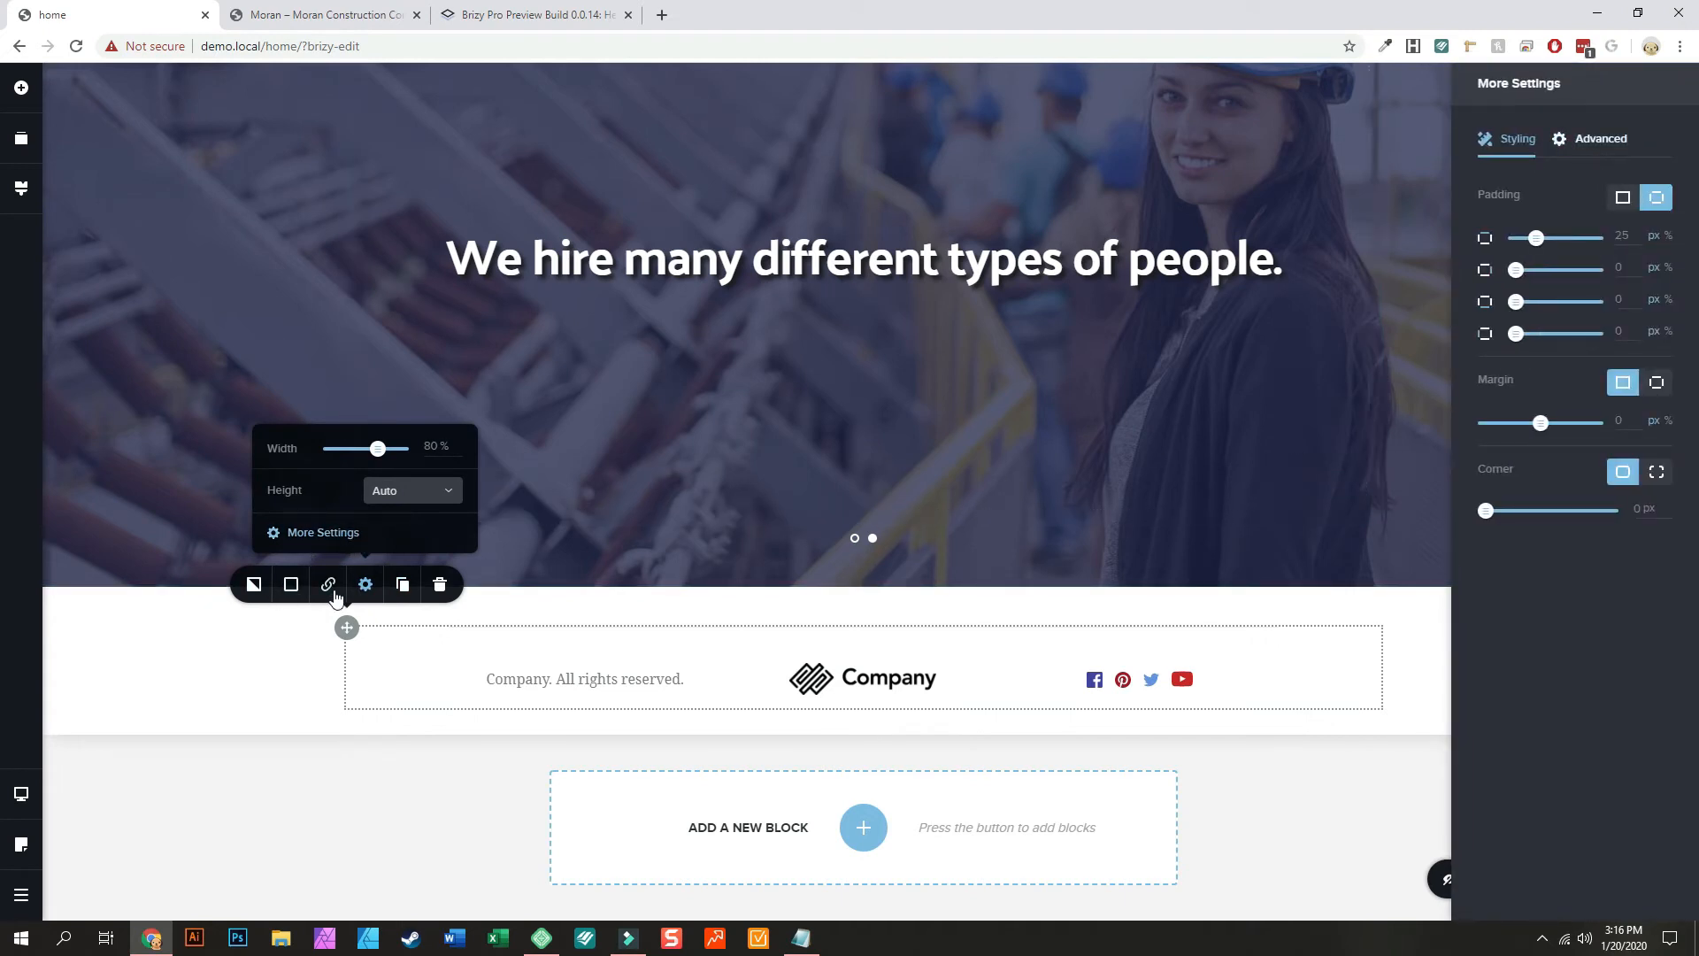
click(290, 595)
click(285, 326)
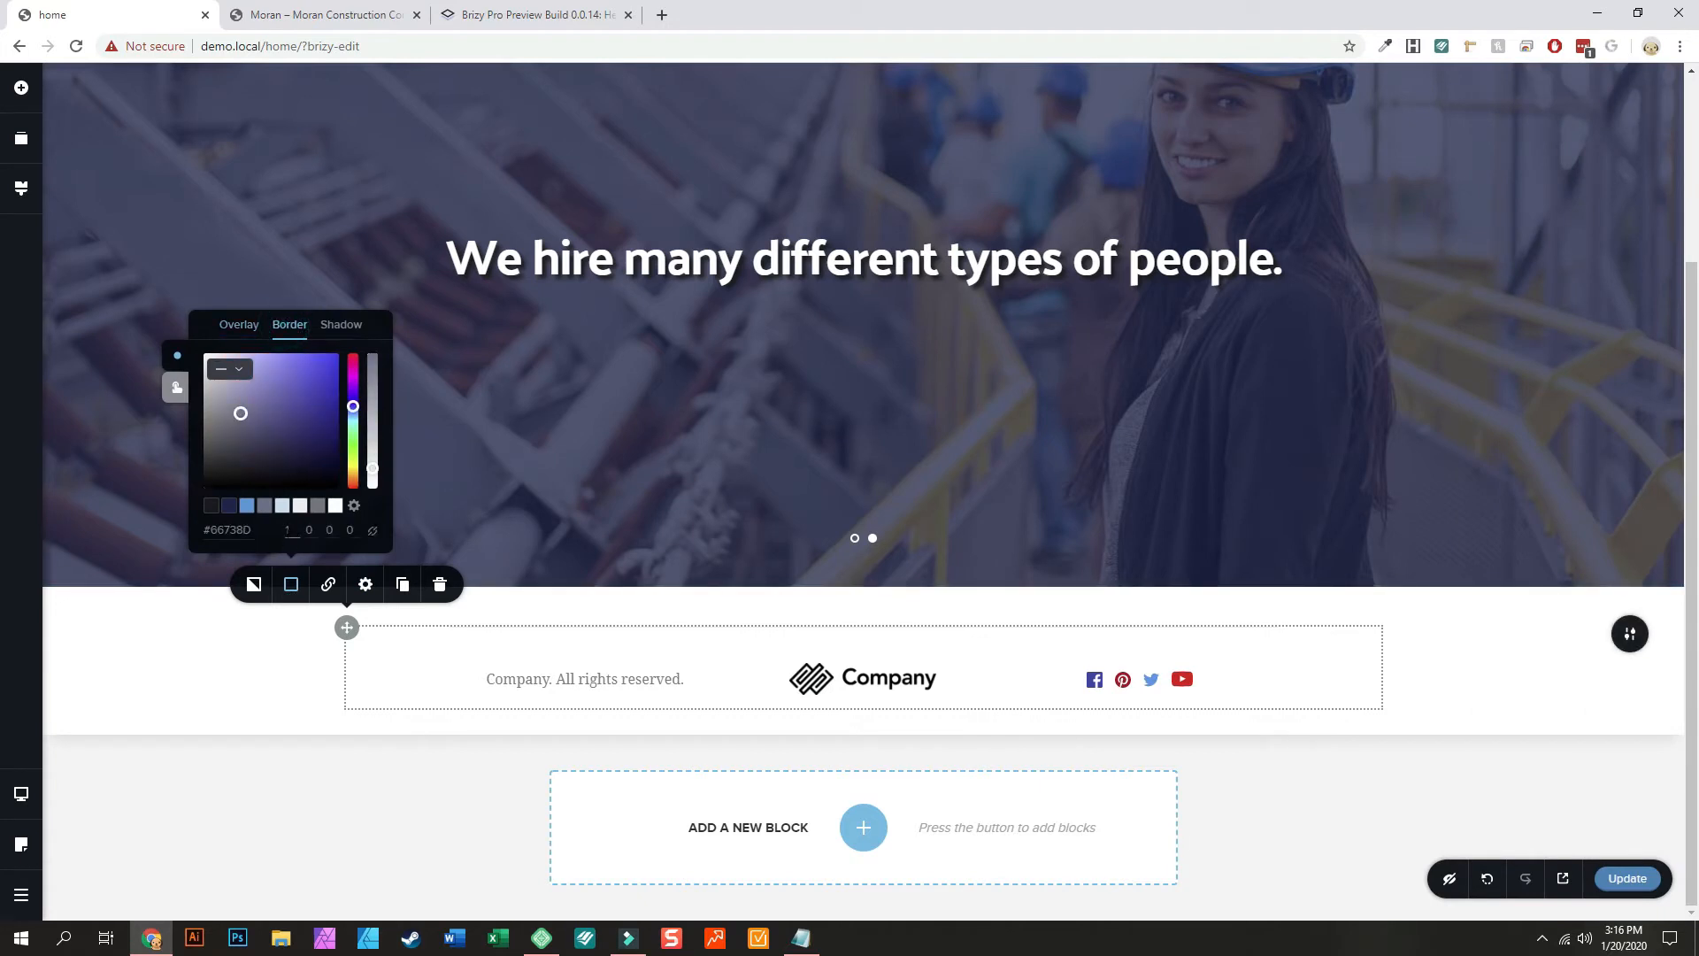
click(287, 530)
click(310, 685)
Step: Delete the company logo from the footer along with its emptied column
click(601, 698)
click(838, 687)
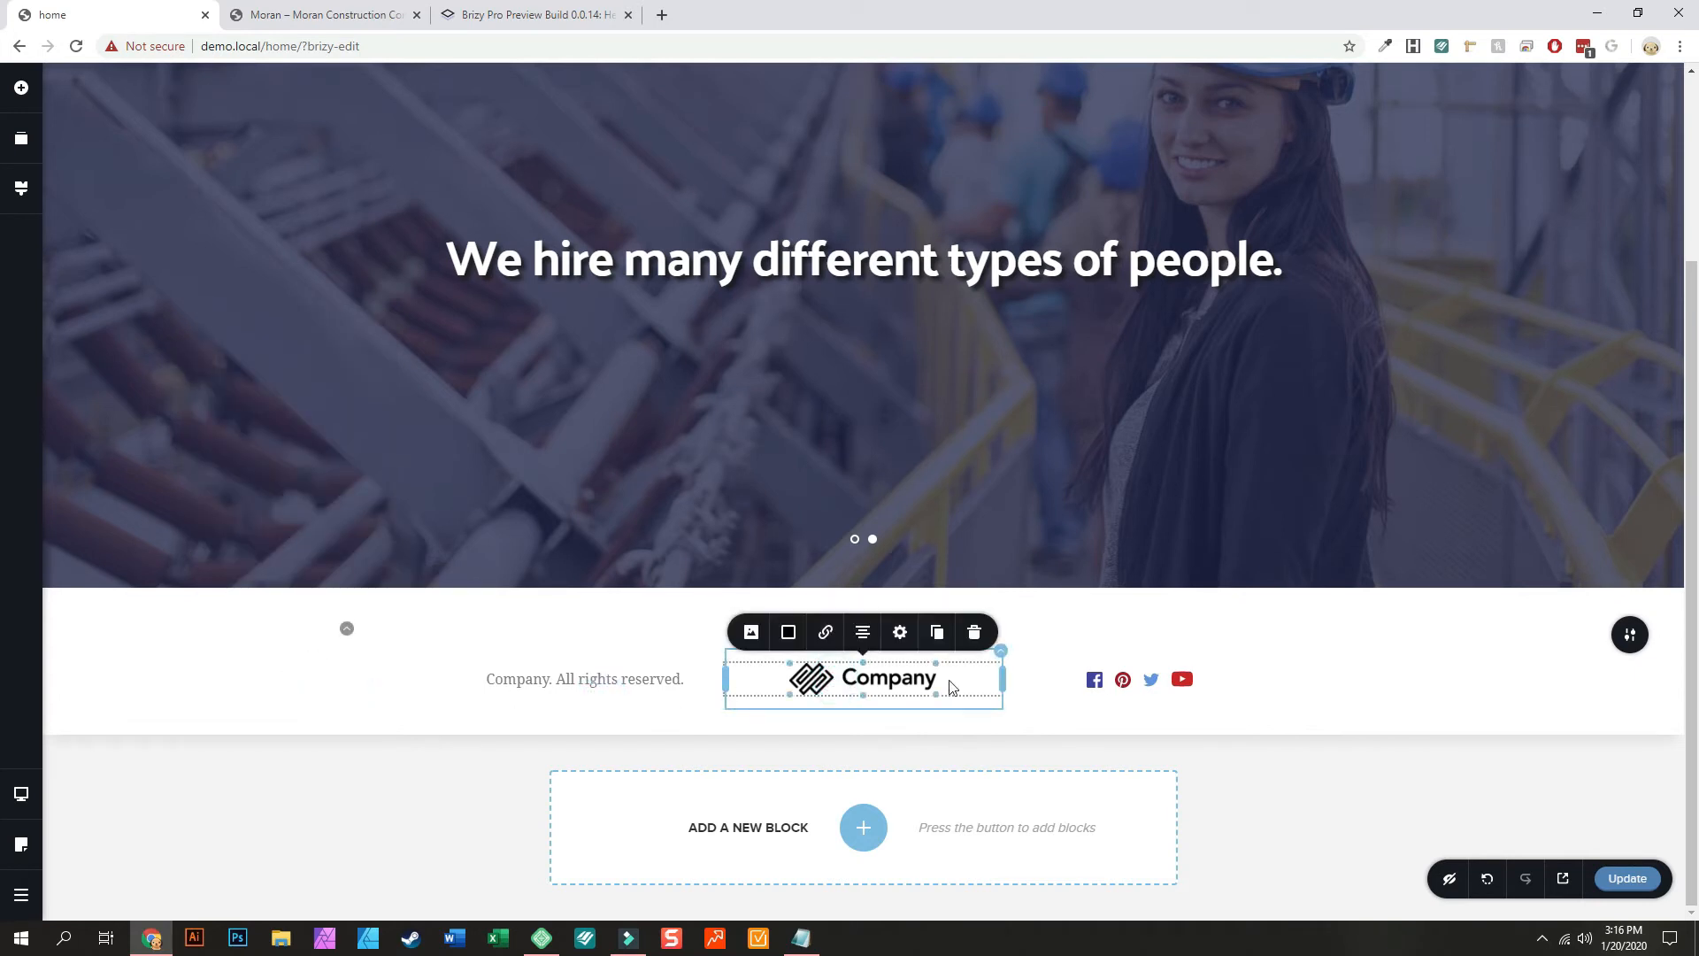
click(976, 631)
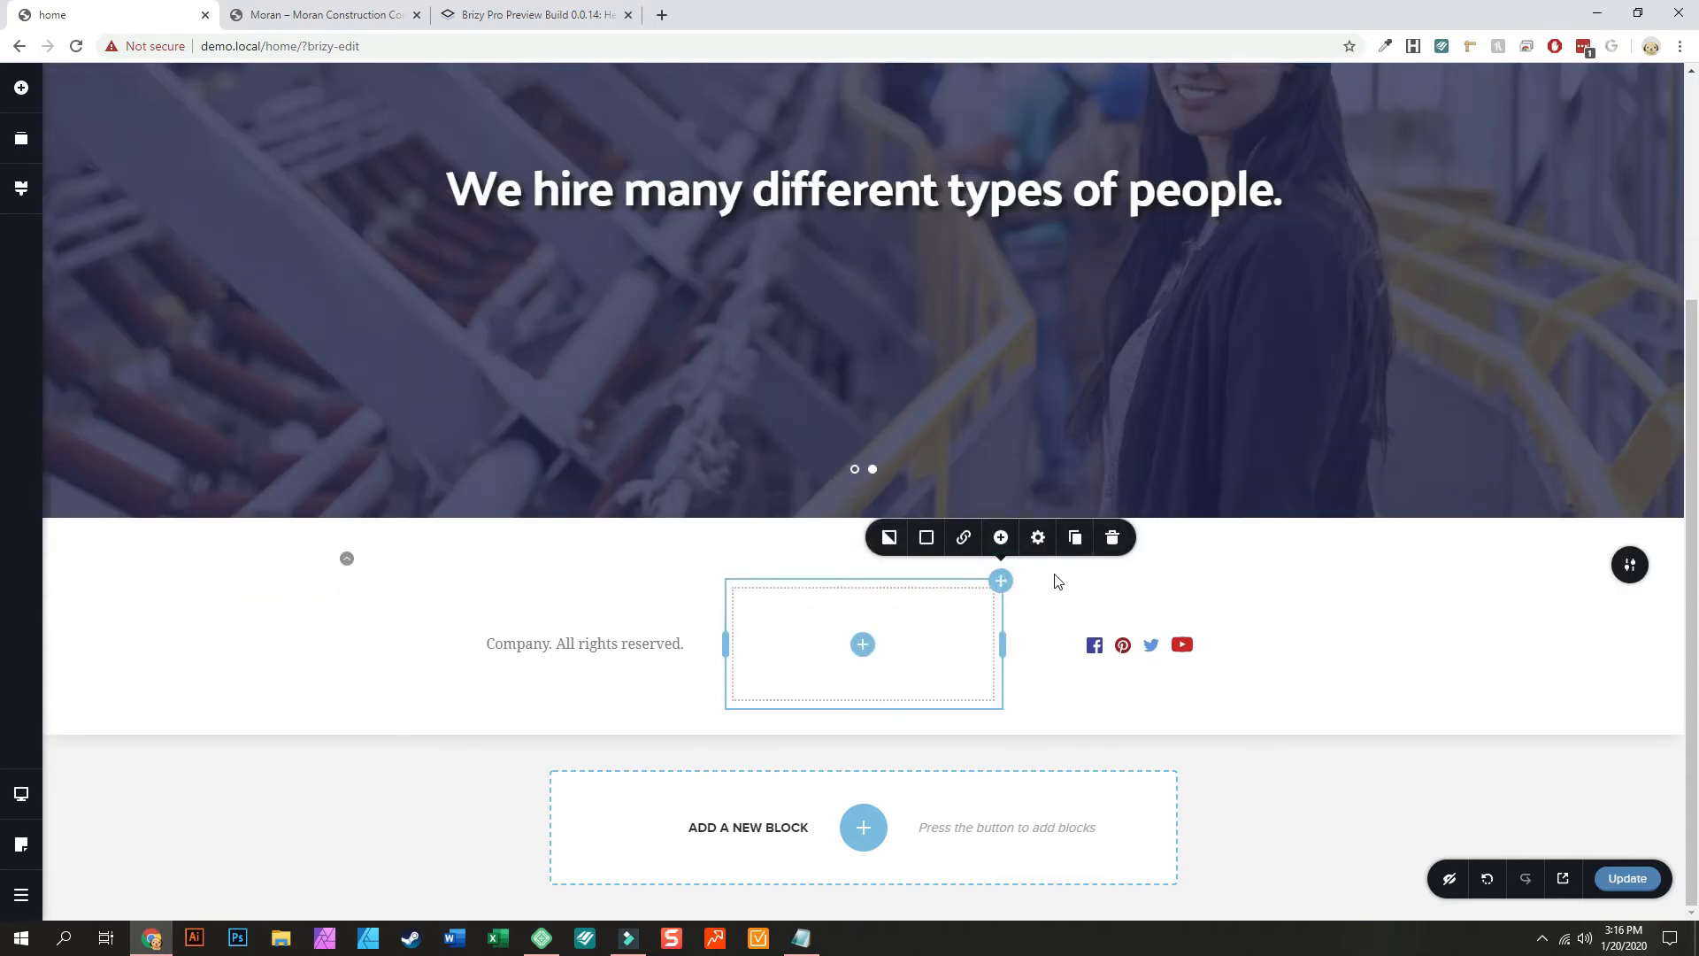
click(1115, 539)
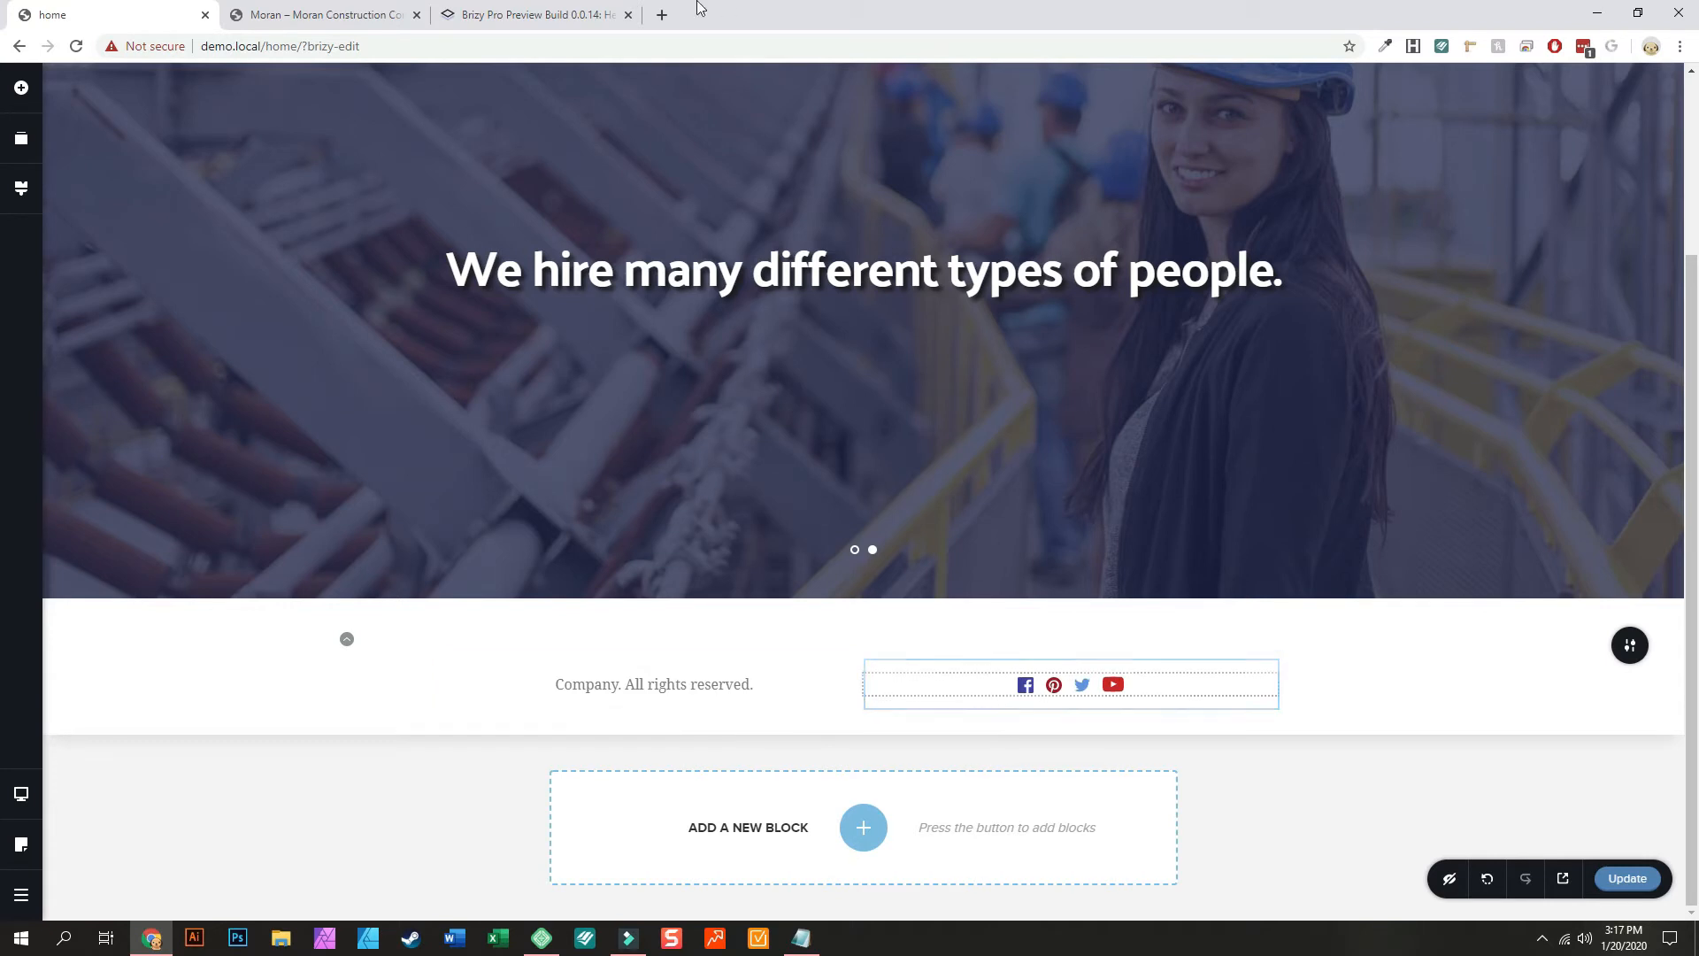
Step: Copy the copyright line from the Moran Construction website and replace the footer text with "© 2019 All Rights Reserved"
click(337, 16)
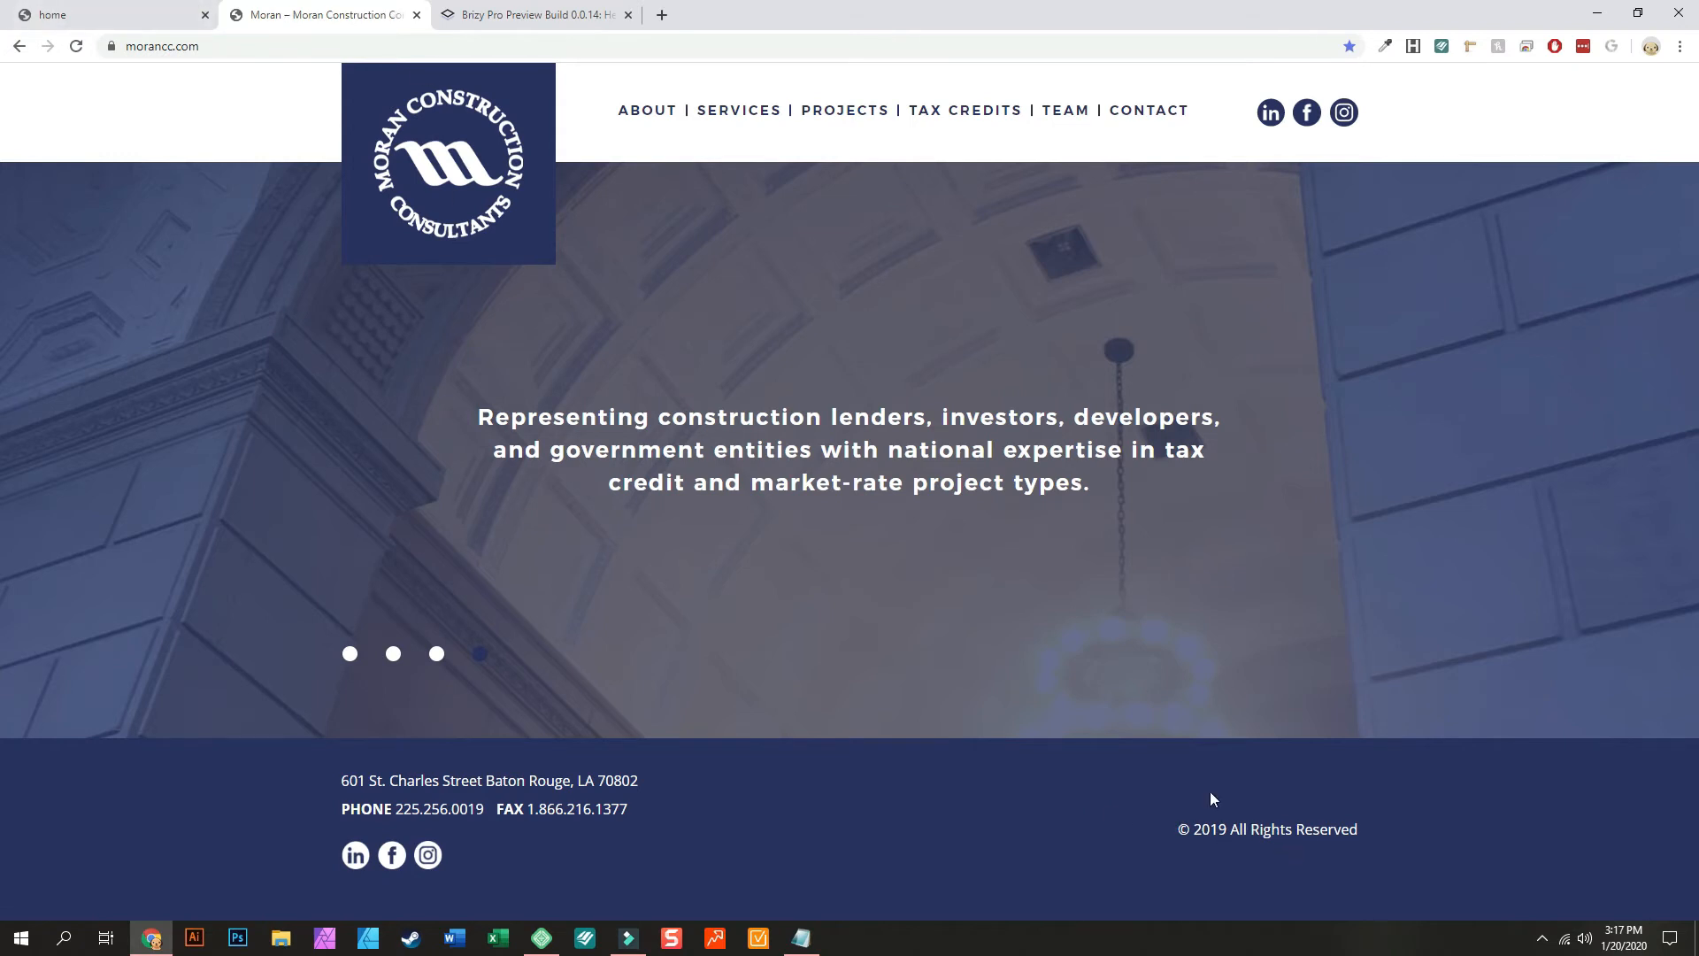
triple_click(1226, 825)
right_click(1225, 825)
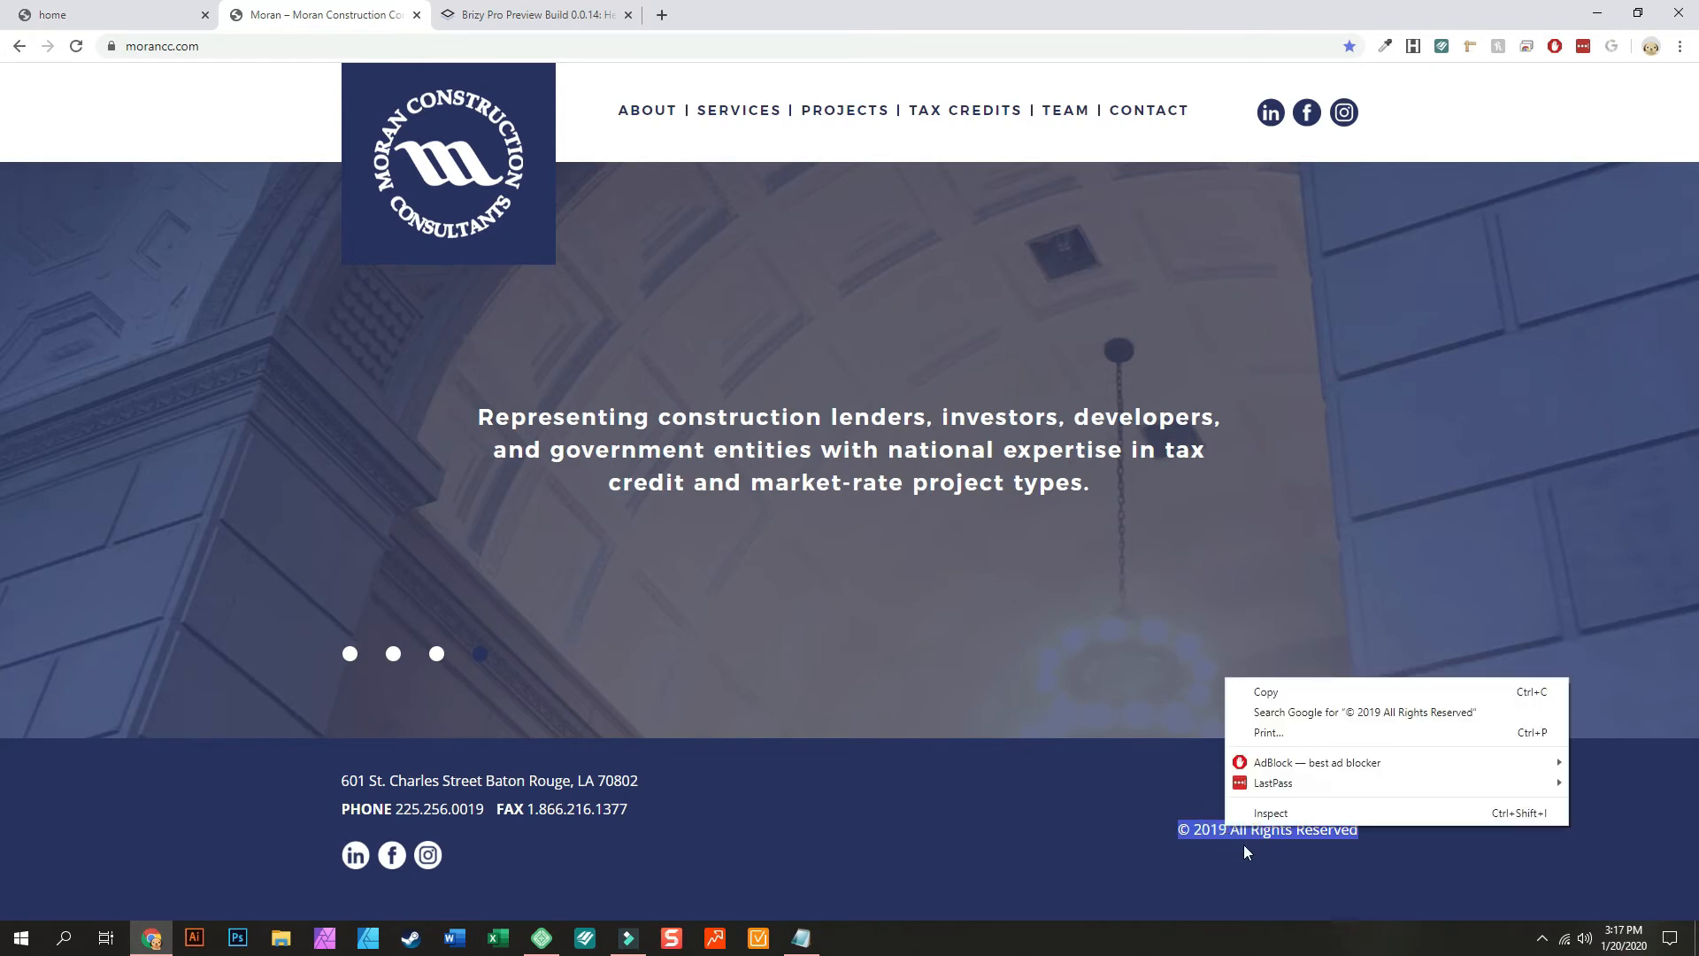
click(1268, 691)
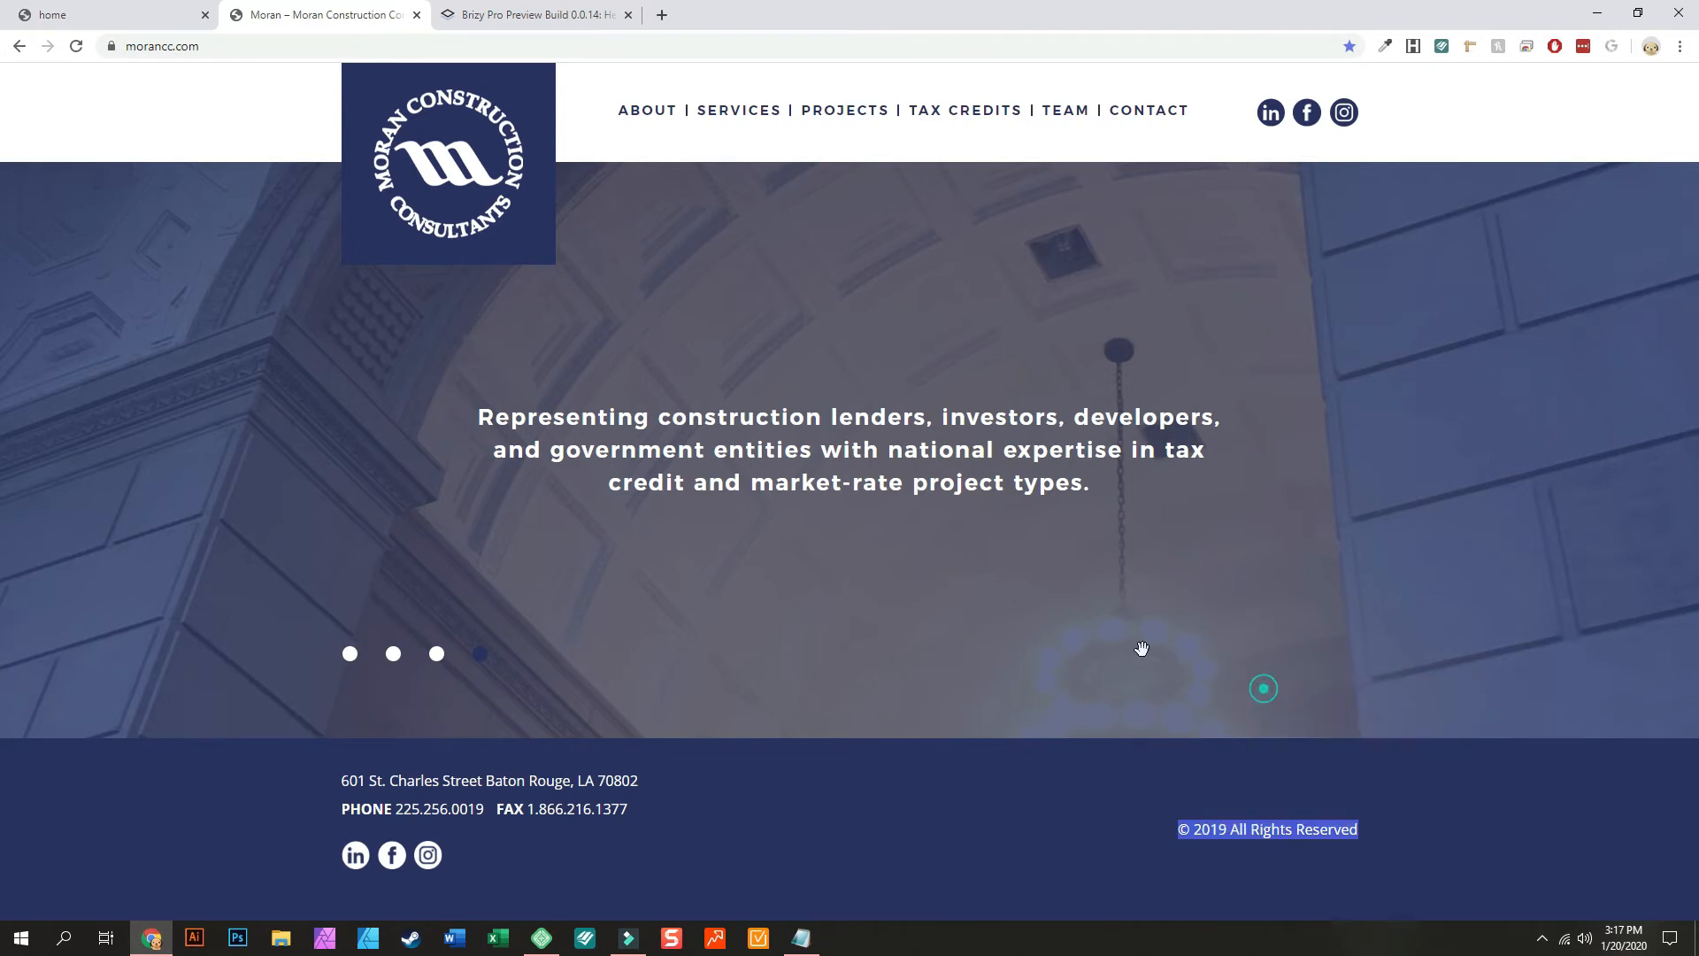
click(79, 15)
click(614, 694)
triple_click(609, 687)
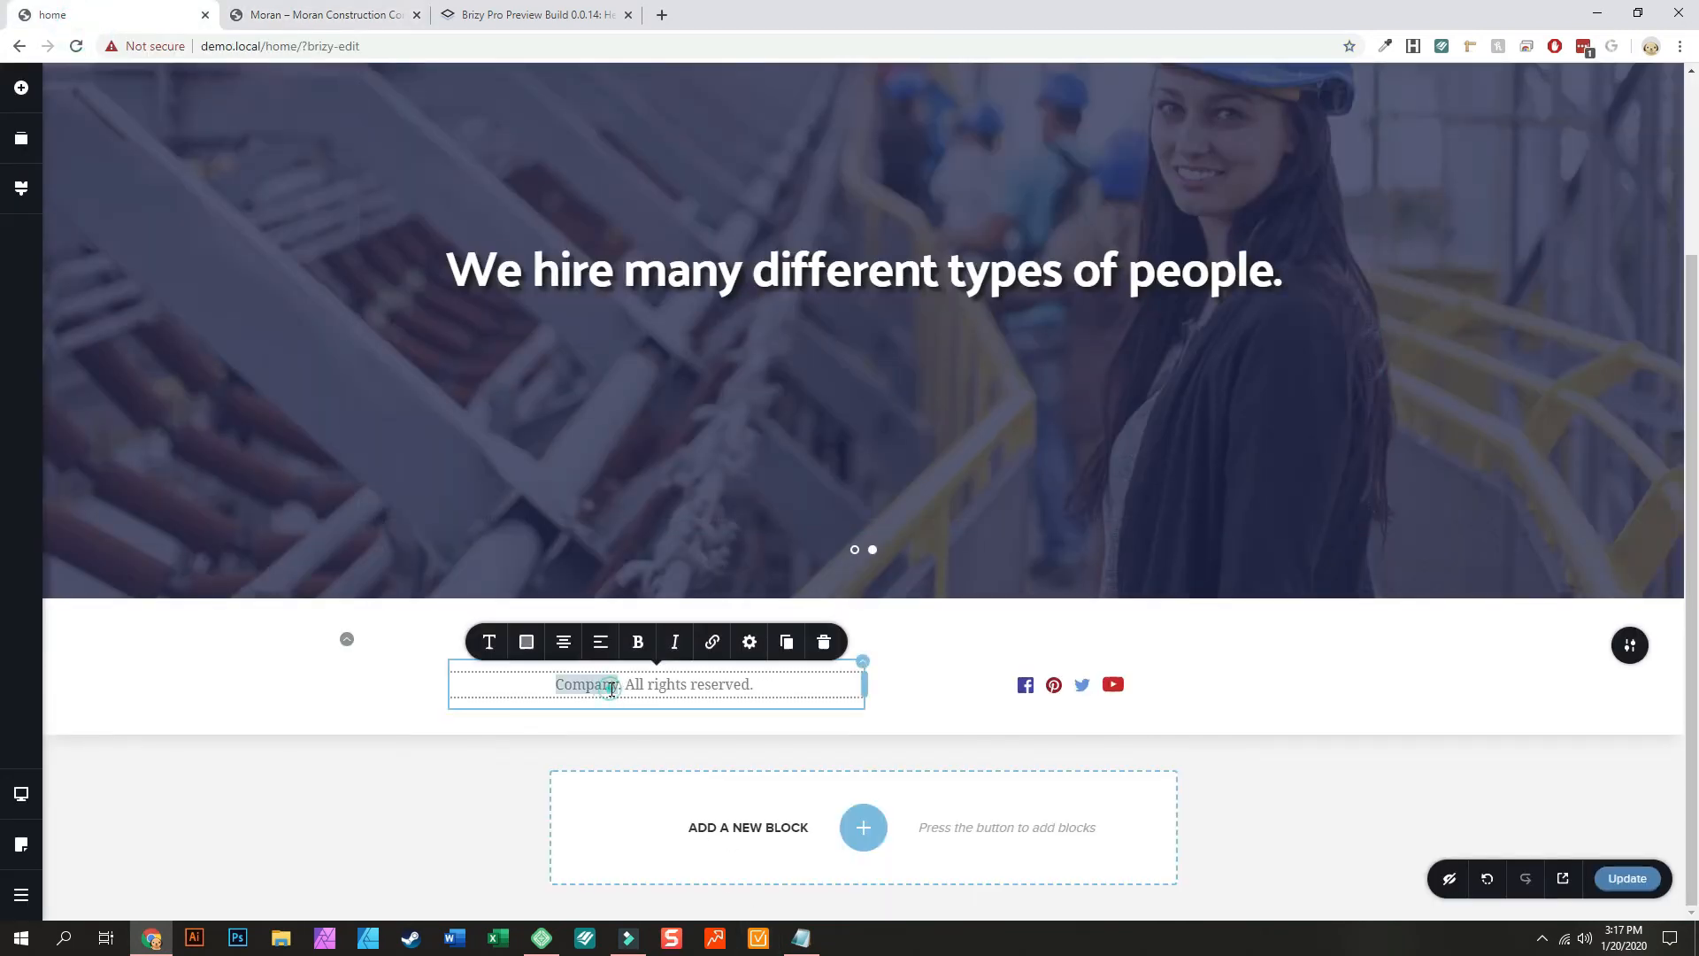
key(ctrl+v)
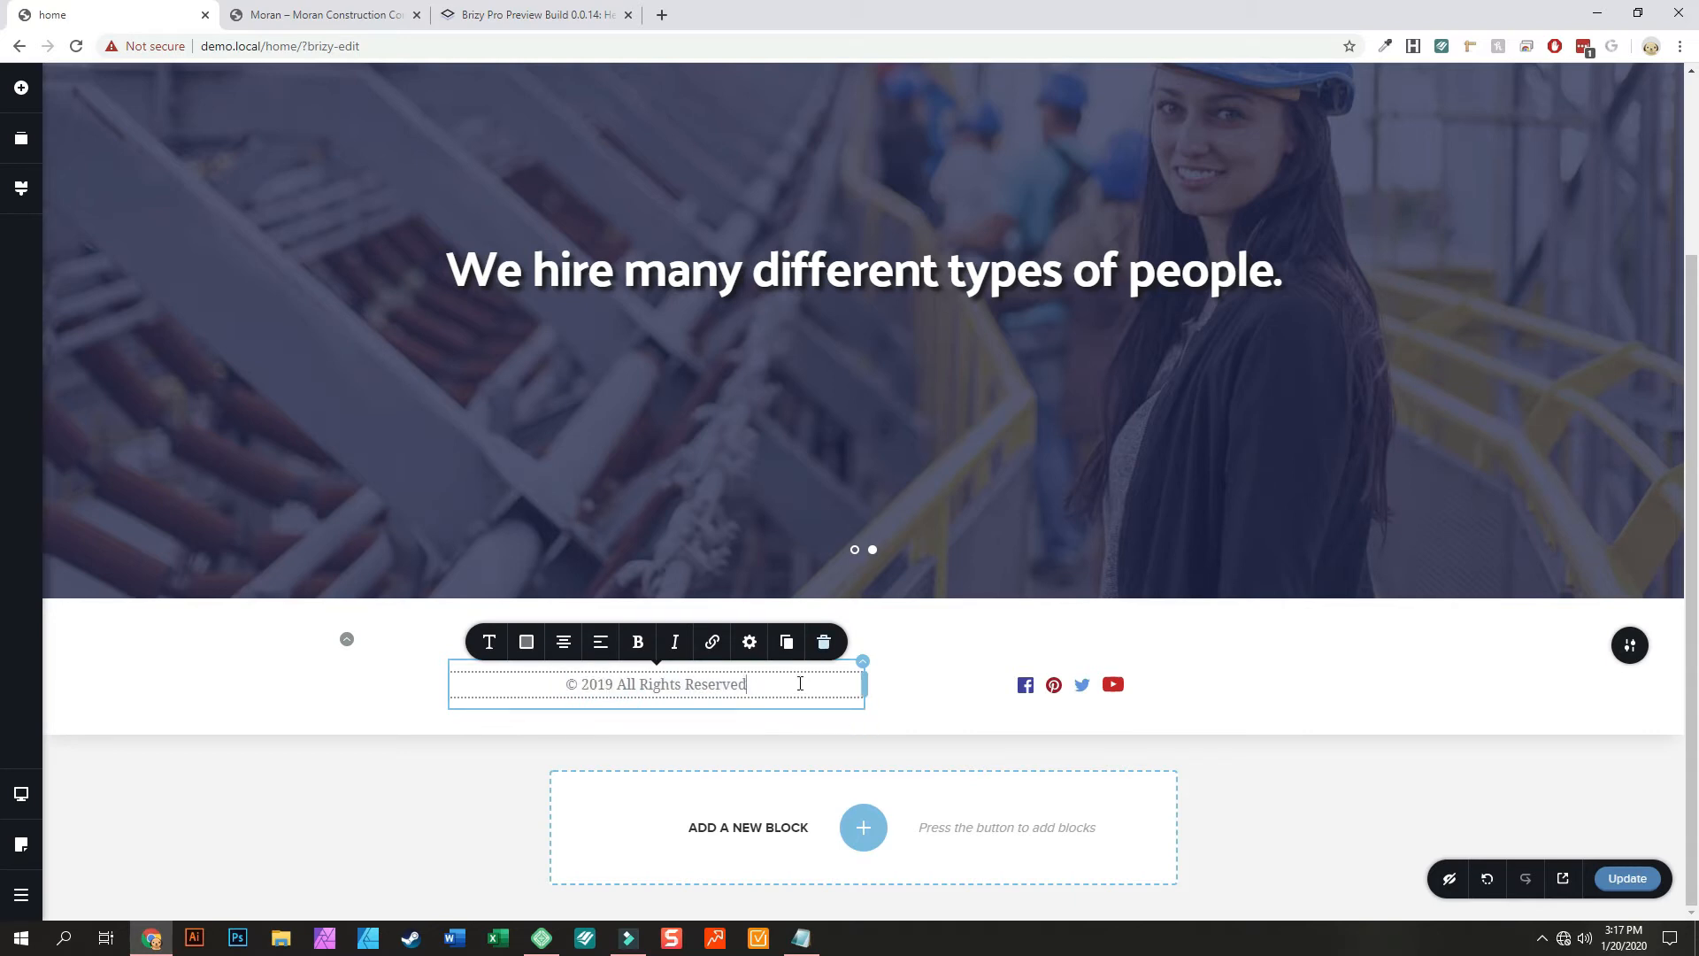
click(885, 670)
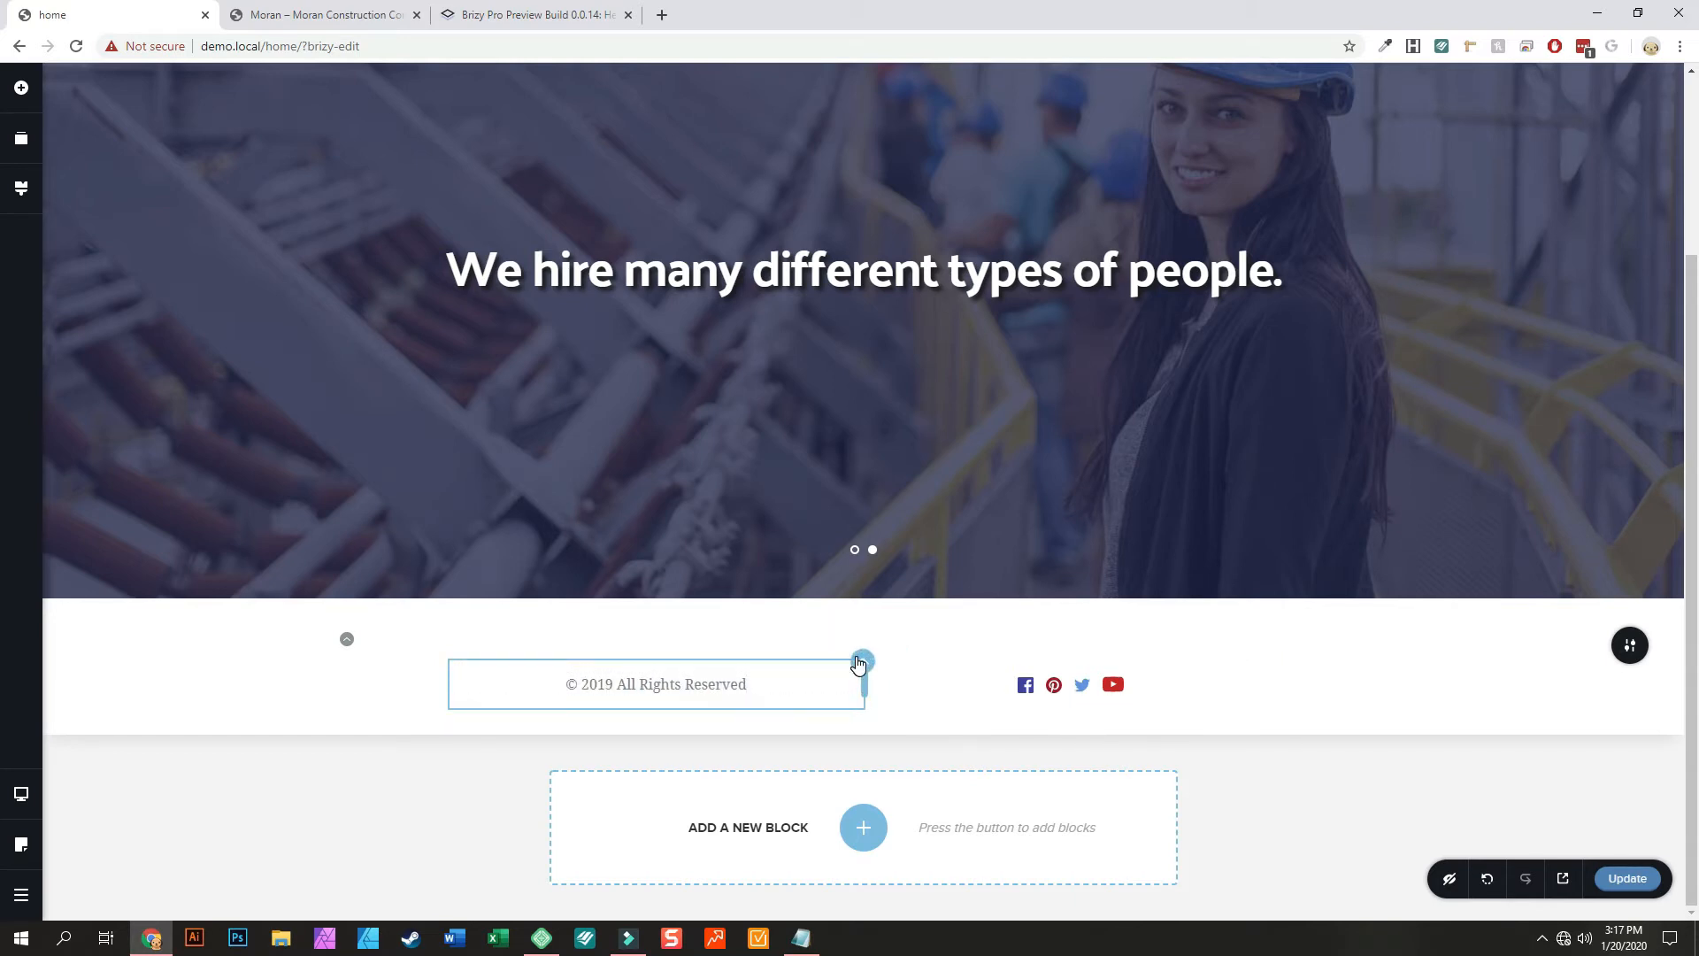
Step: Try to move the footer's social icons column ahead of the copyright column, and undo the move
drag(861, 660, 821, 690)
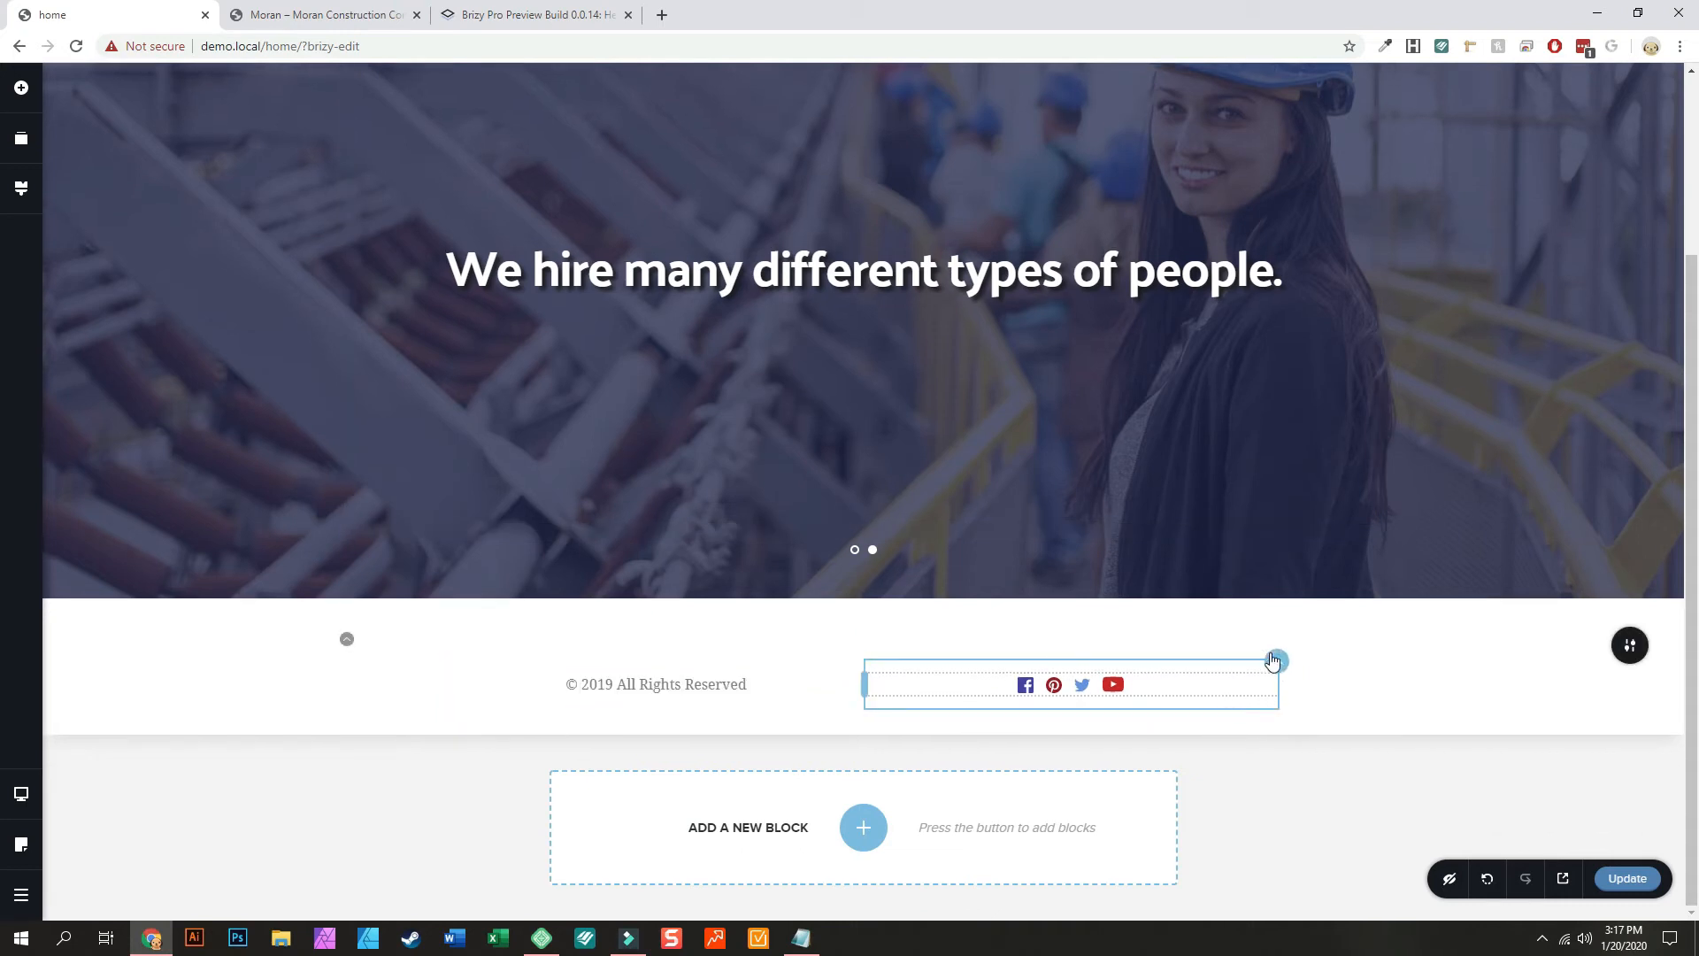
drag(1274, 657, 452, 709)
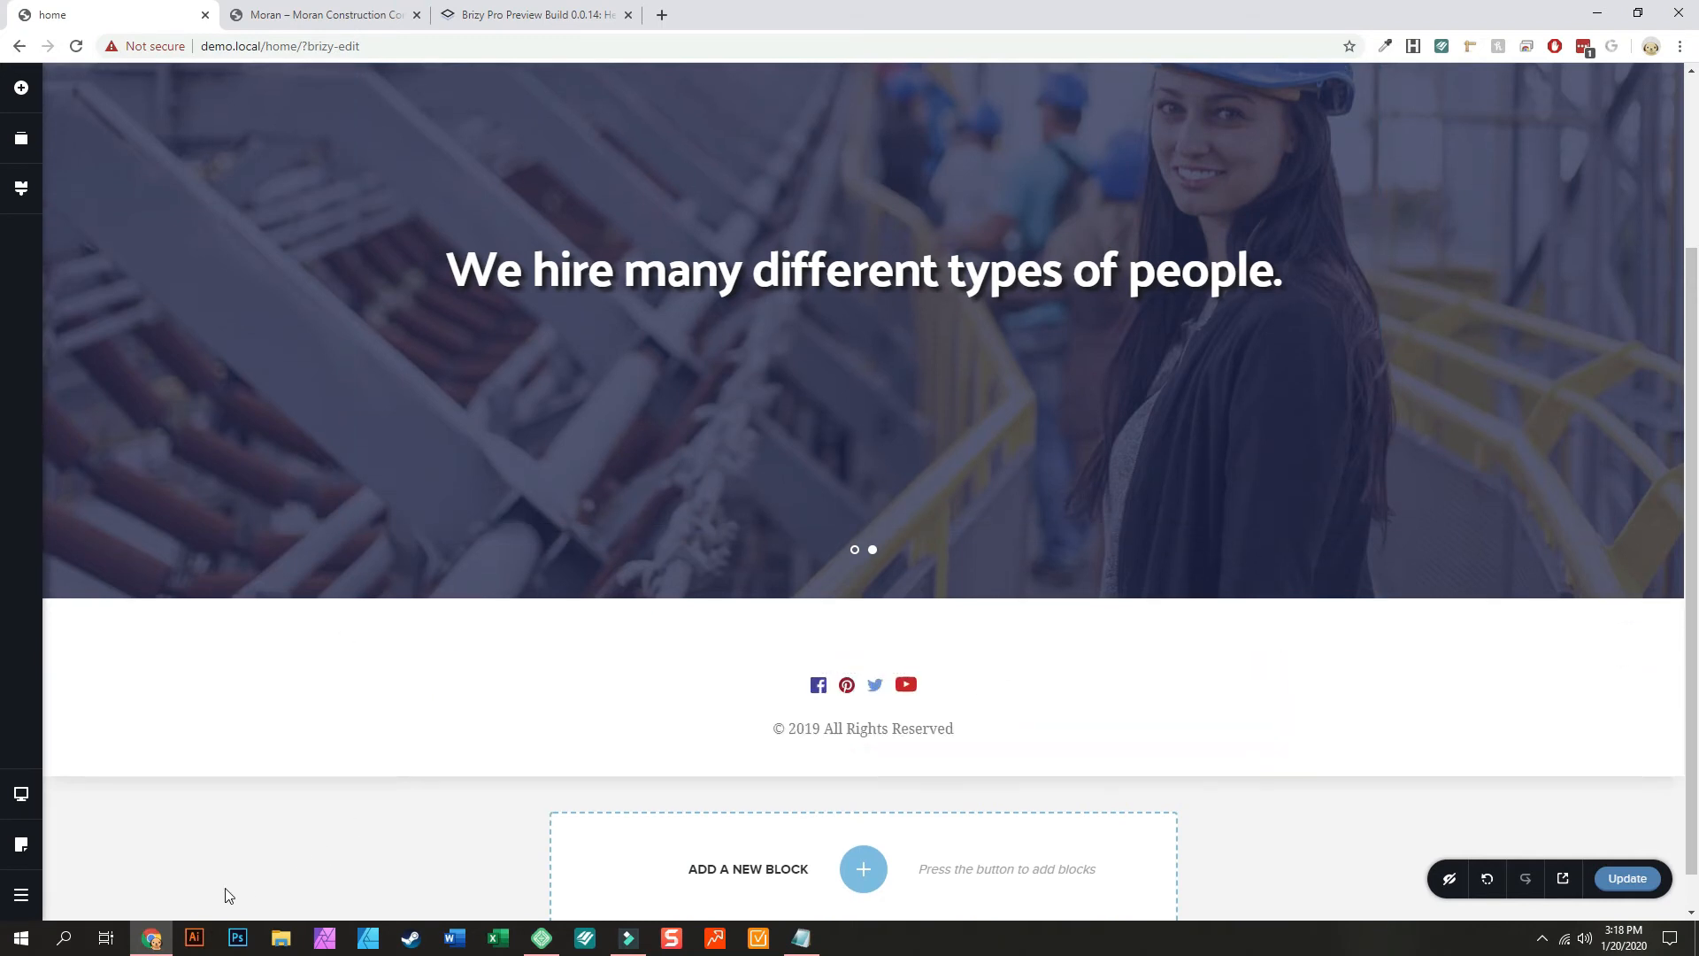
click(1489, 879)
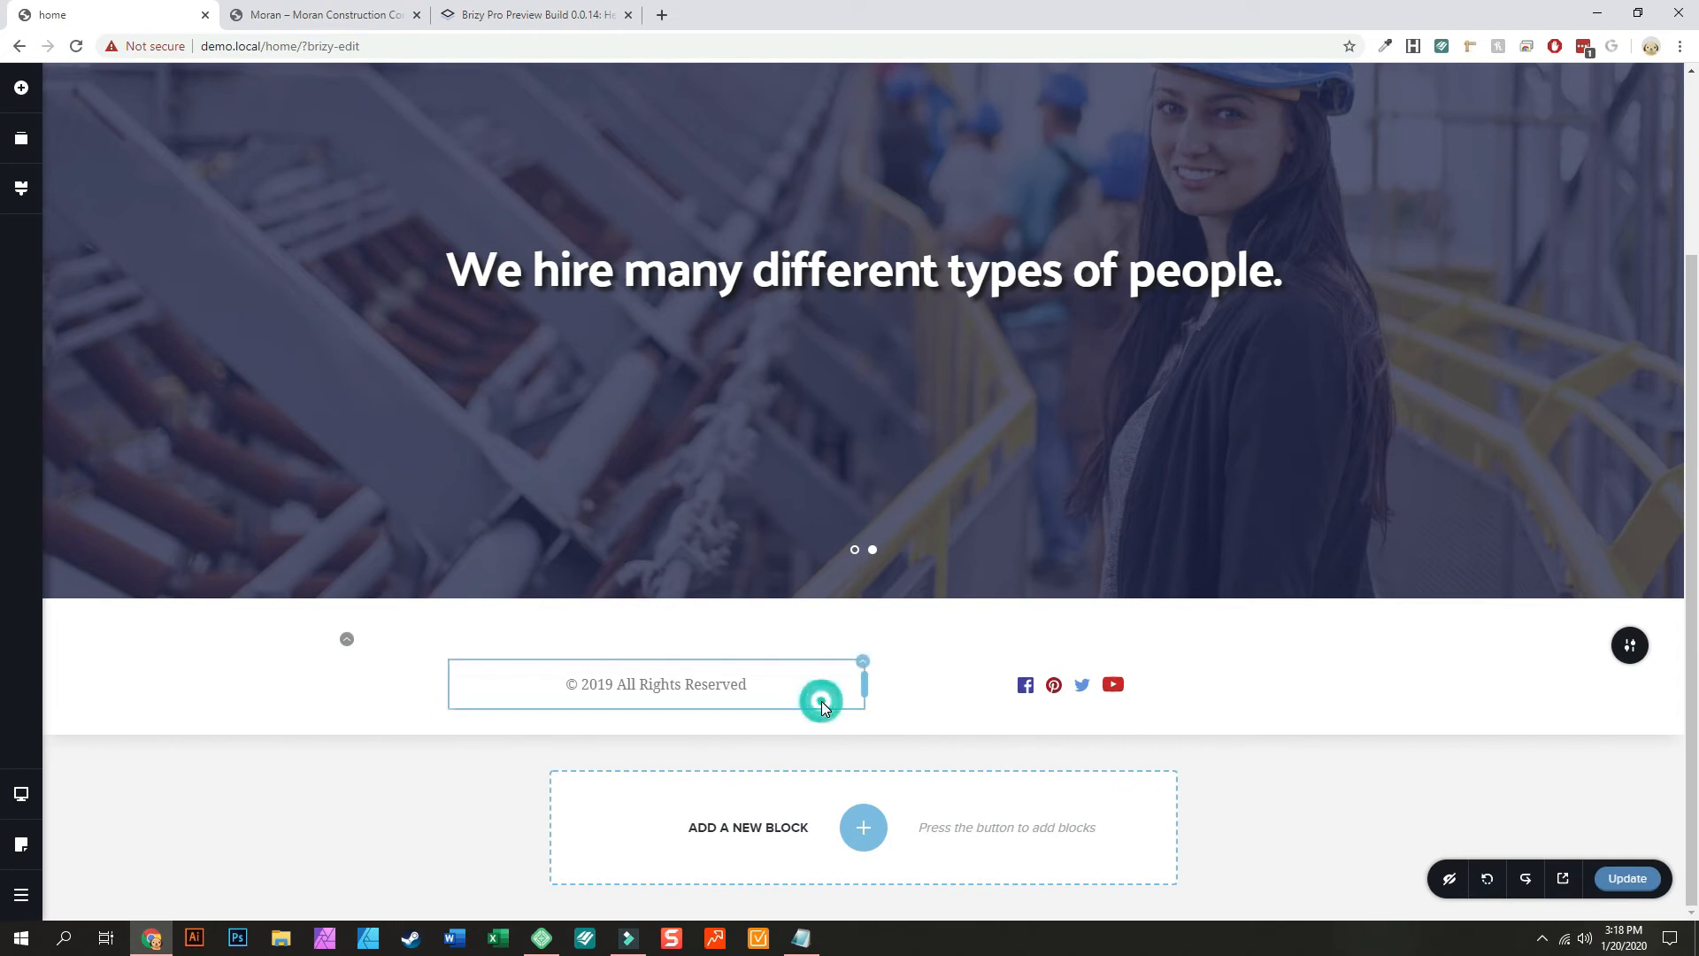
Step: Move the copyright text into the social icons column, above the icons
click(1080, 697)
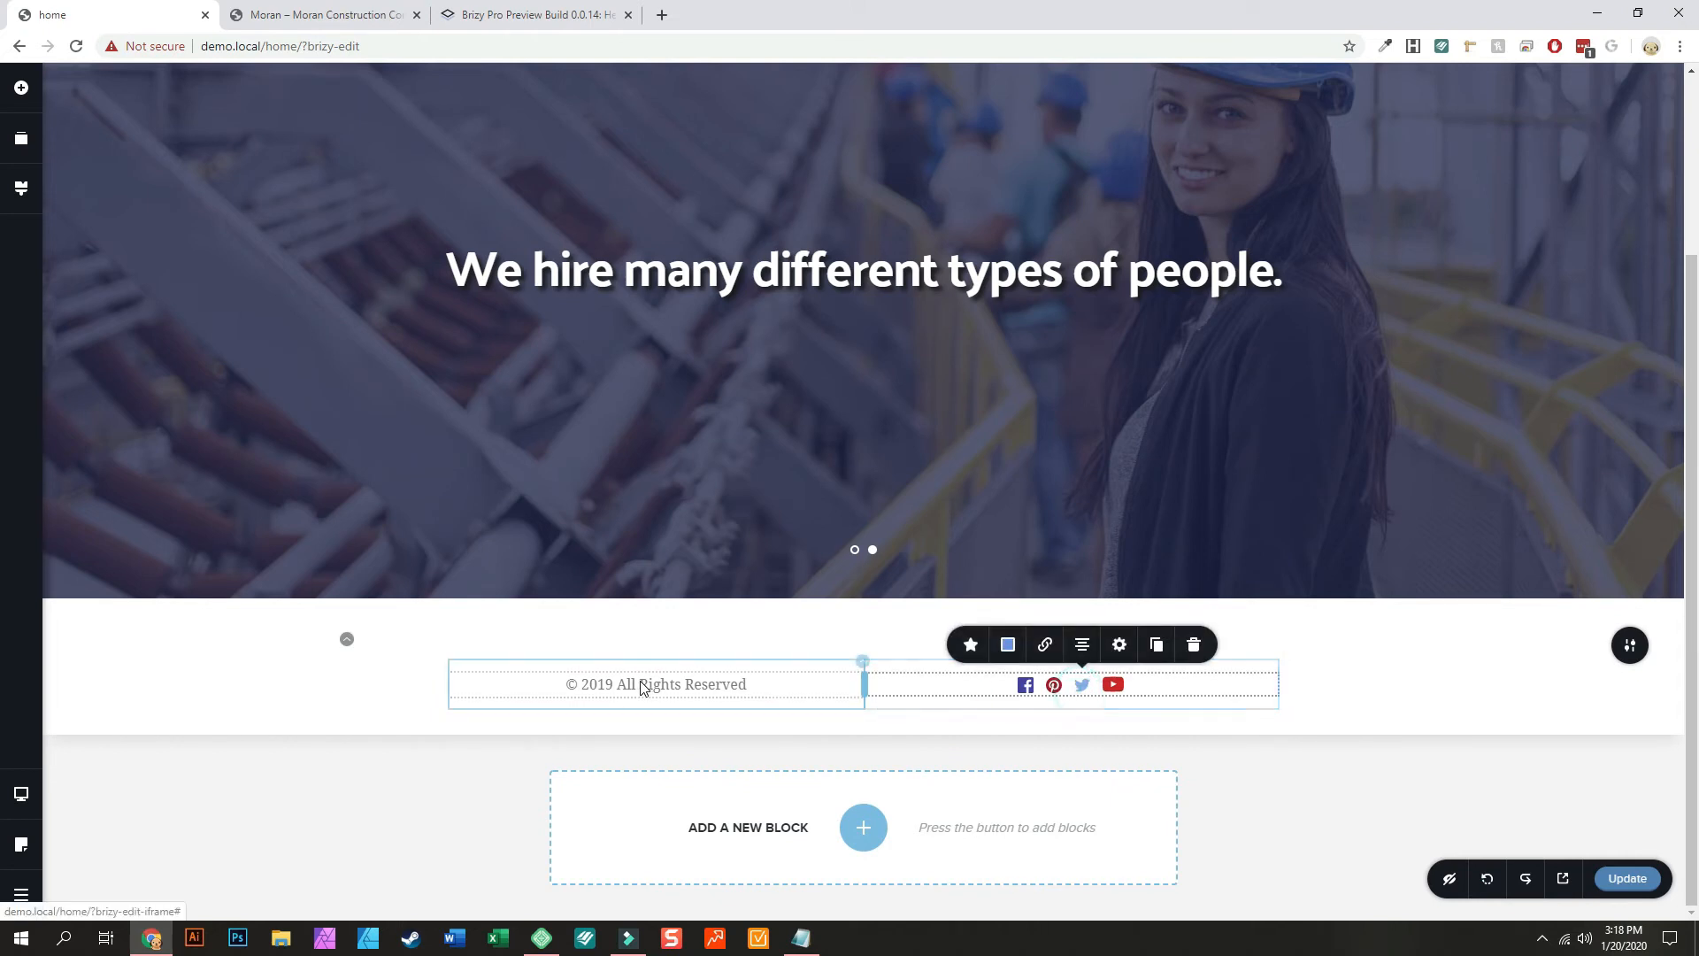
click(645, 687)
triple_click(645, 687)
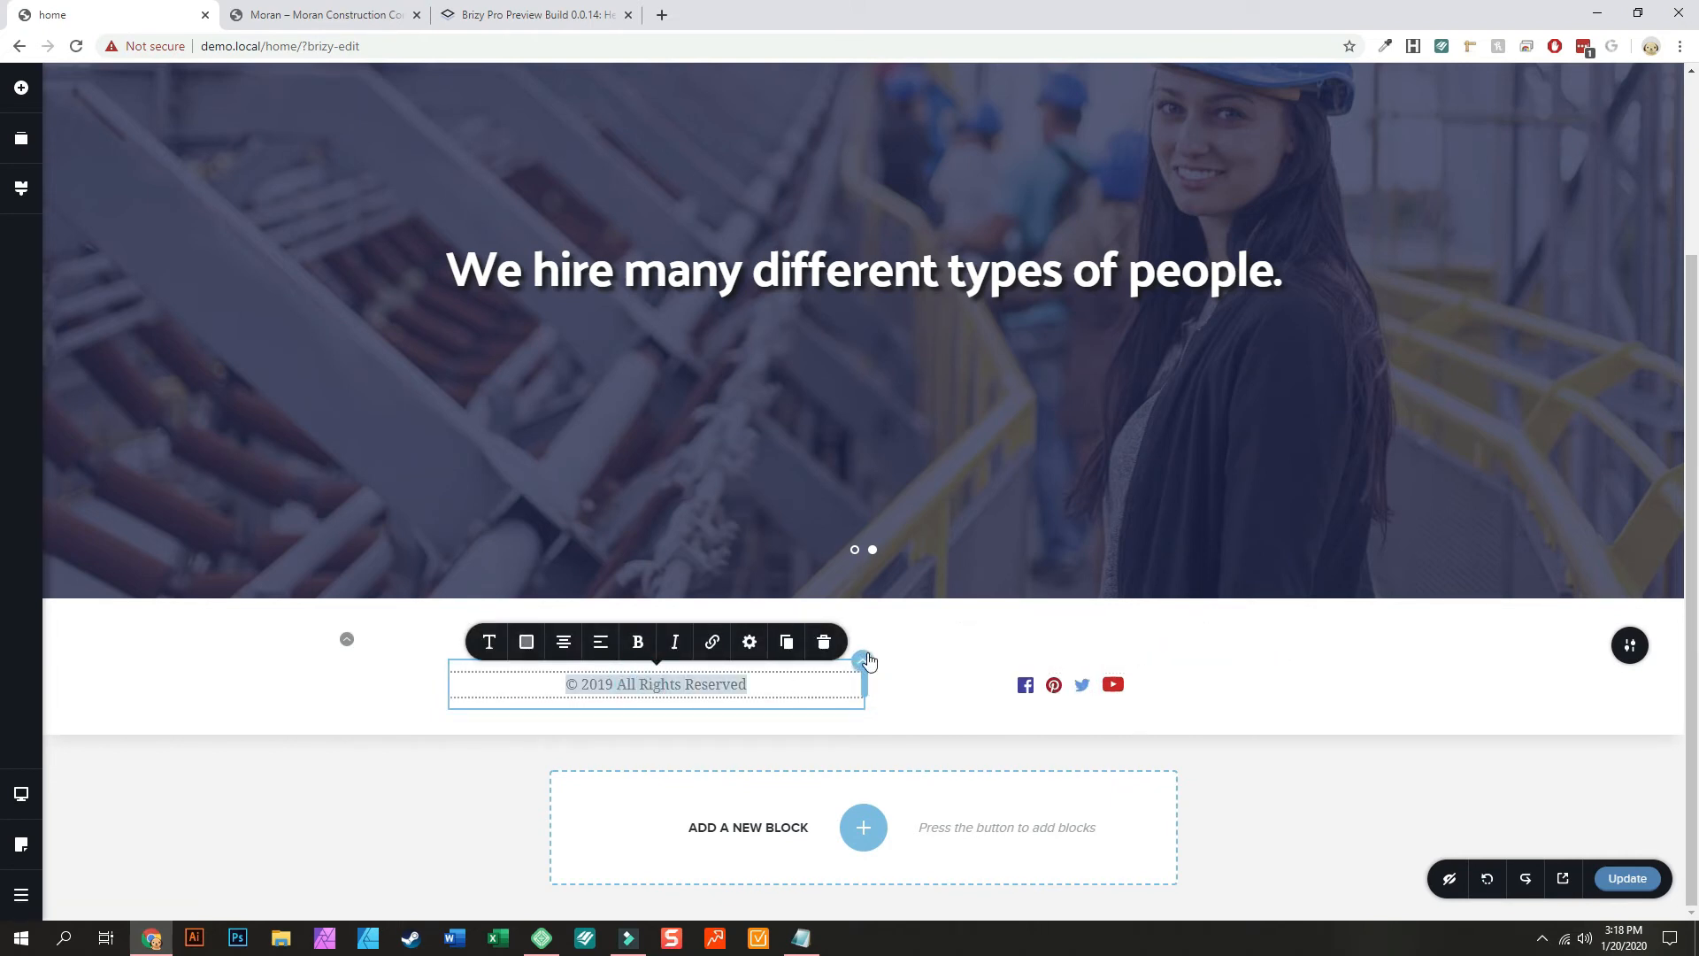
click(798, 676)
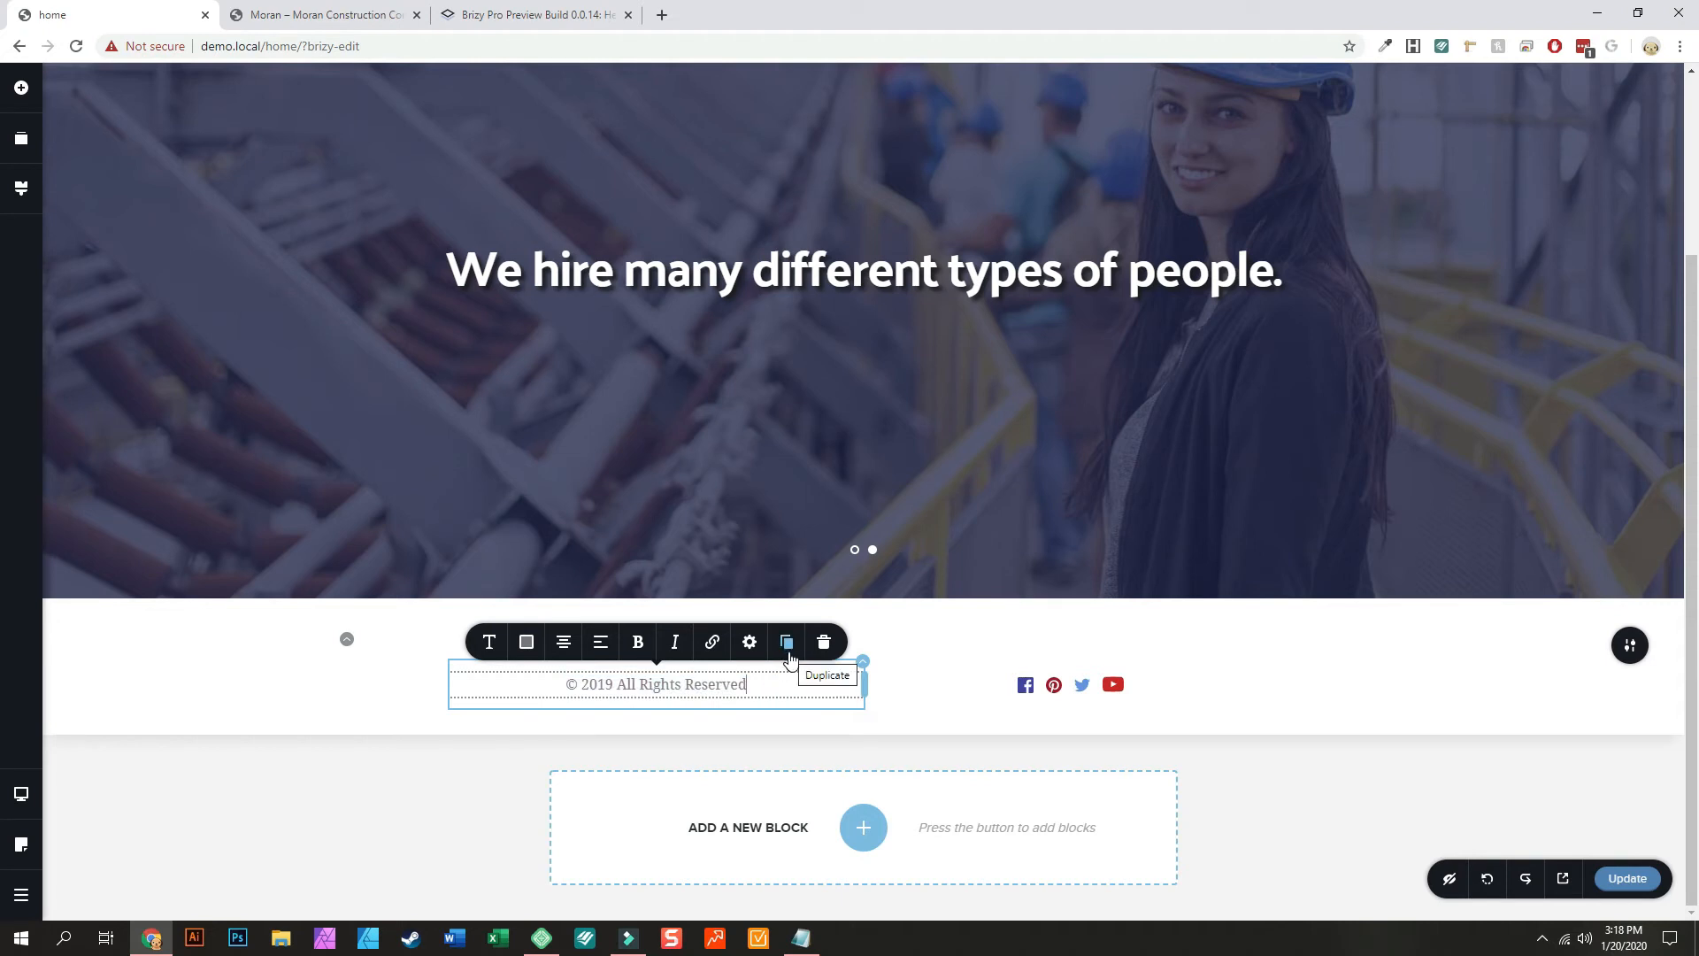
click(381, 668)
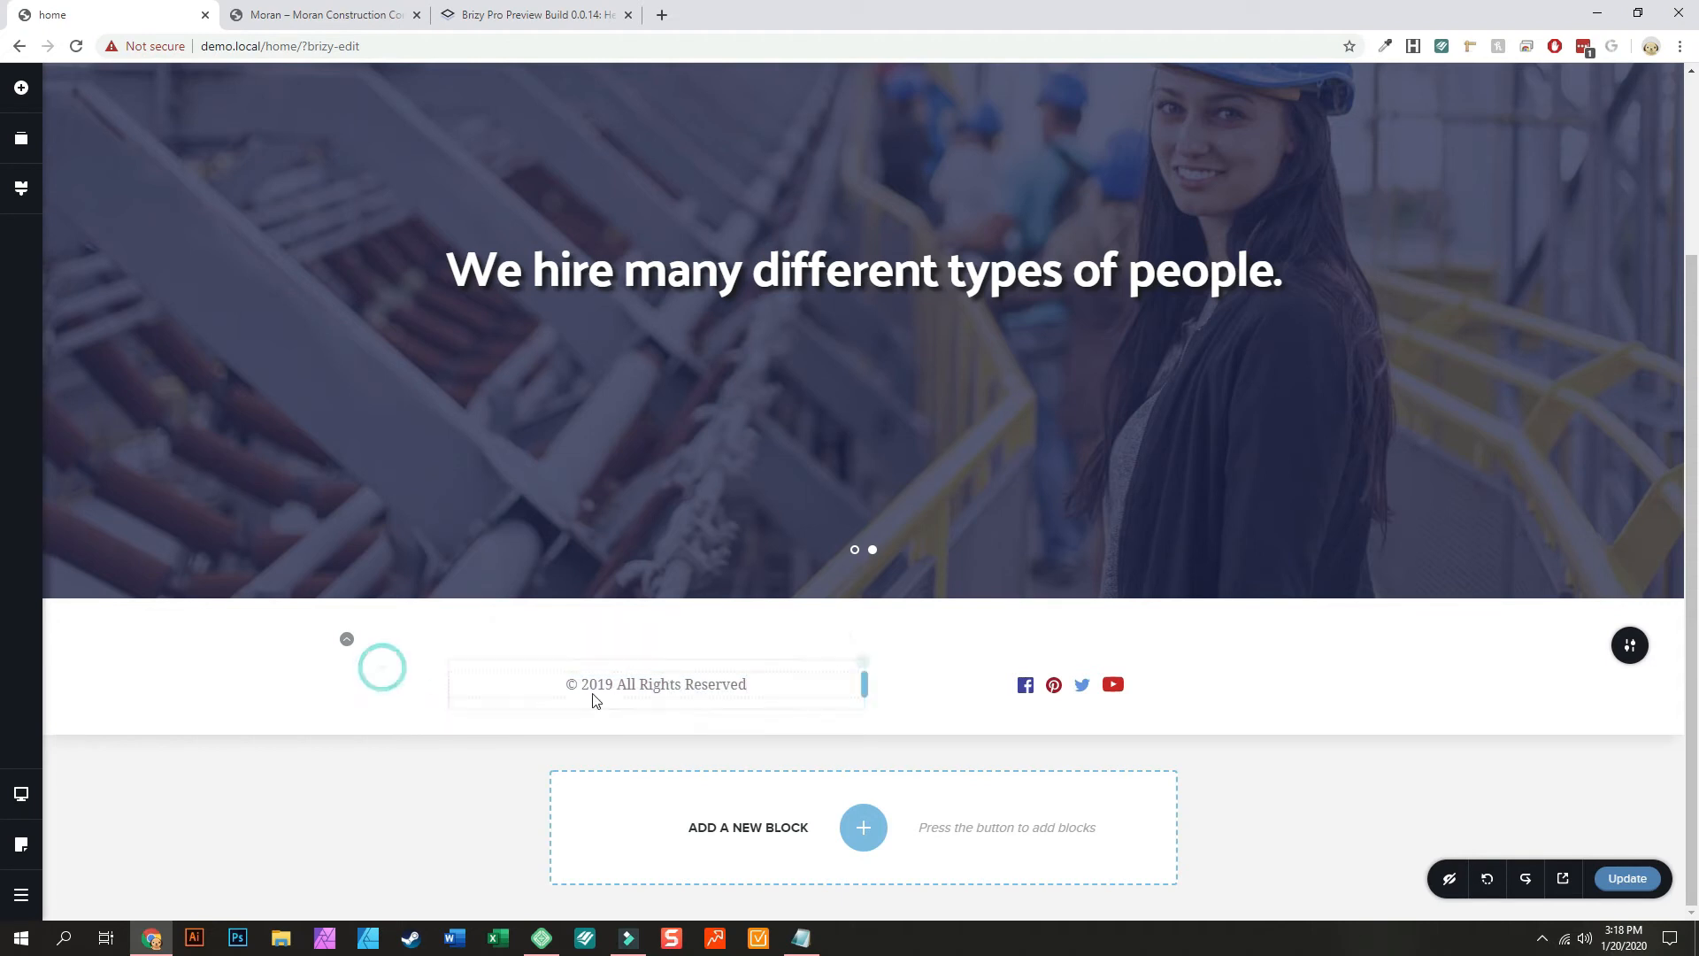
click(666, 679)
drag(686, 681, 998, 687)
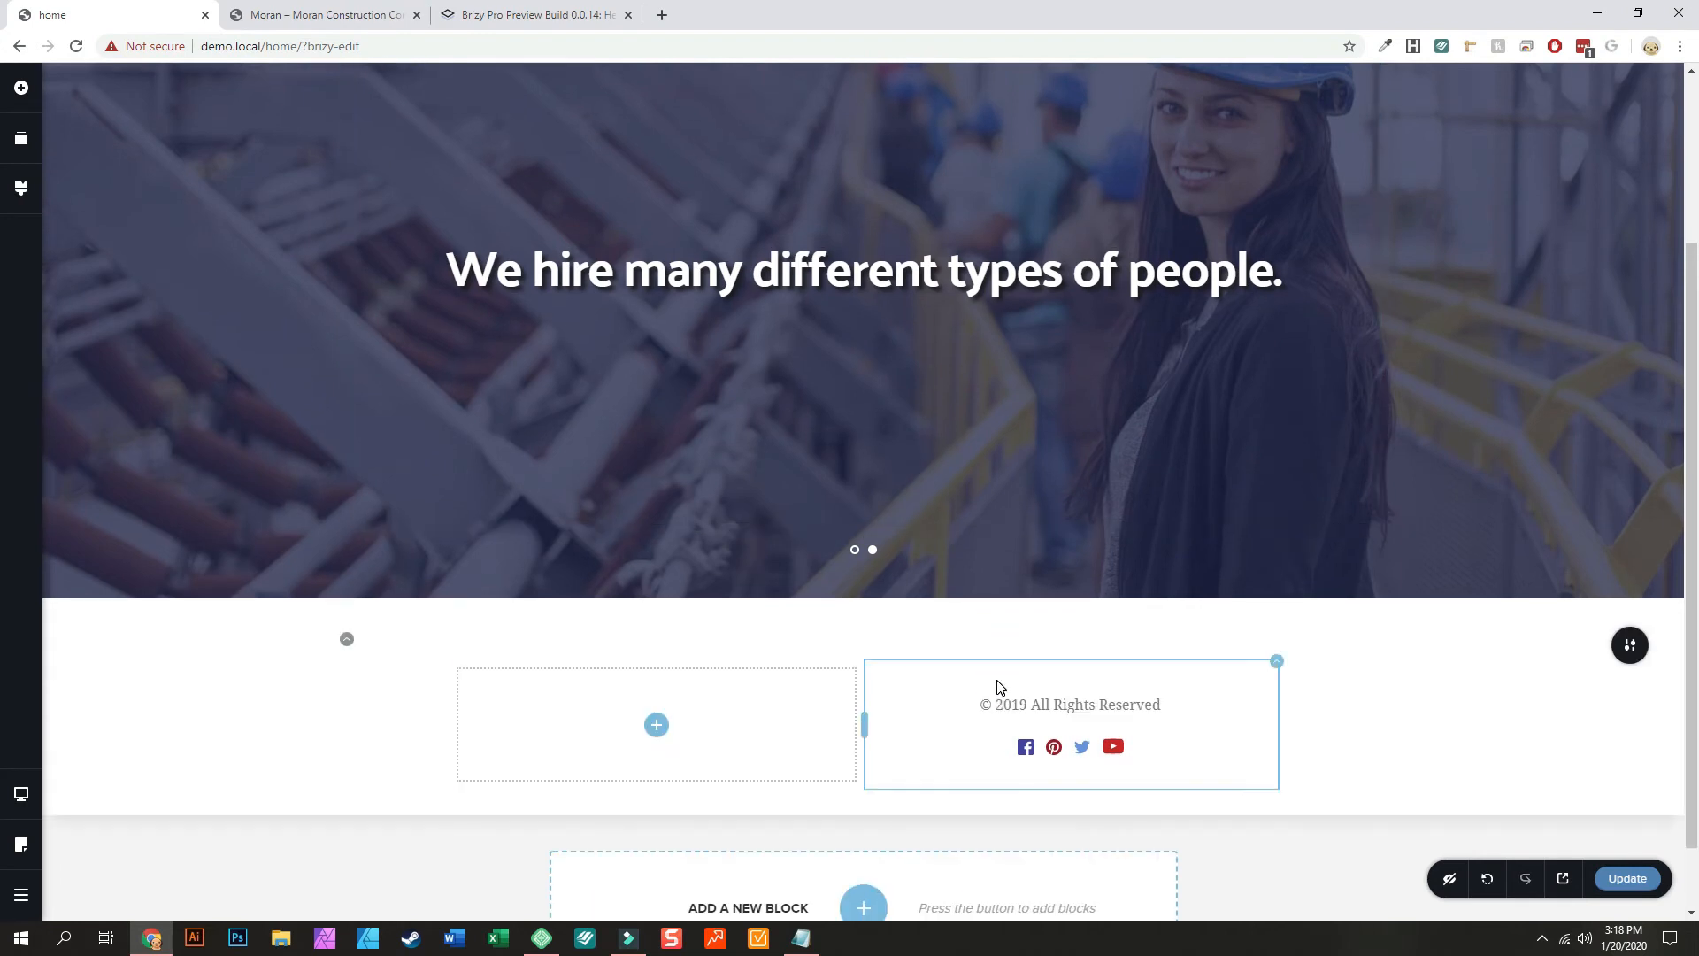
Step: Delete the YouTube, Twitter, Pinterest and Facebook icons below the footer's copyright text
click(993, 750)
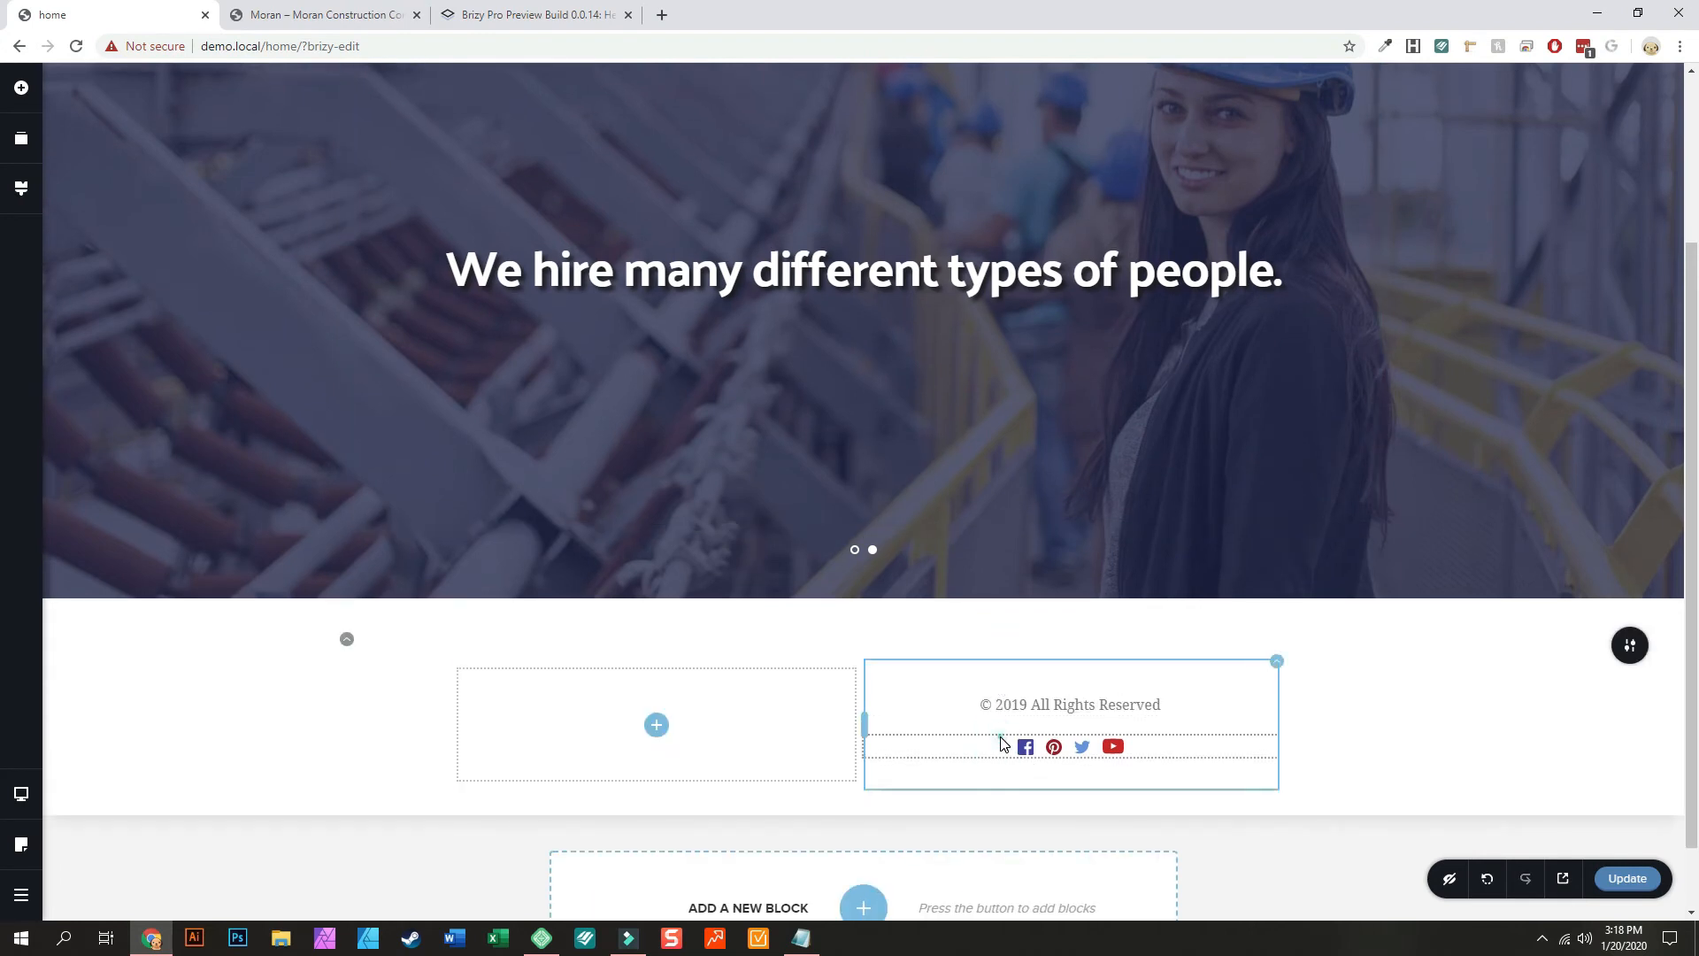
click(1170, 751)
click(1174, 750)
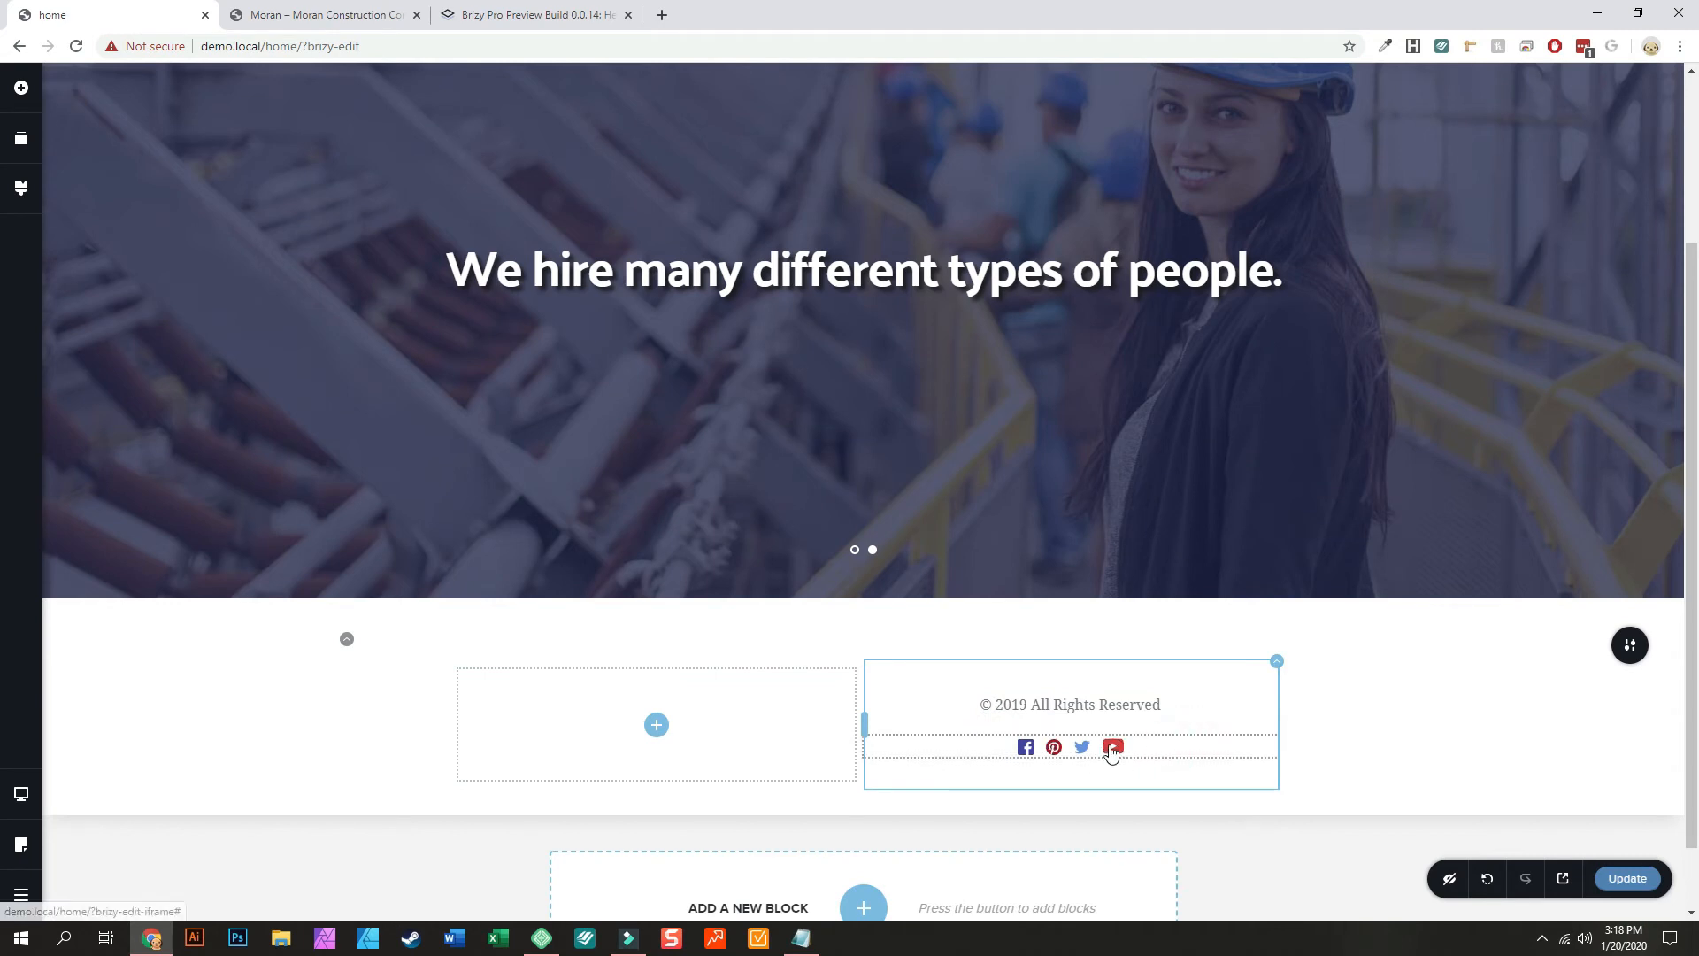
right_click(1110, 750)
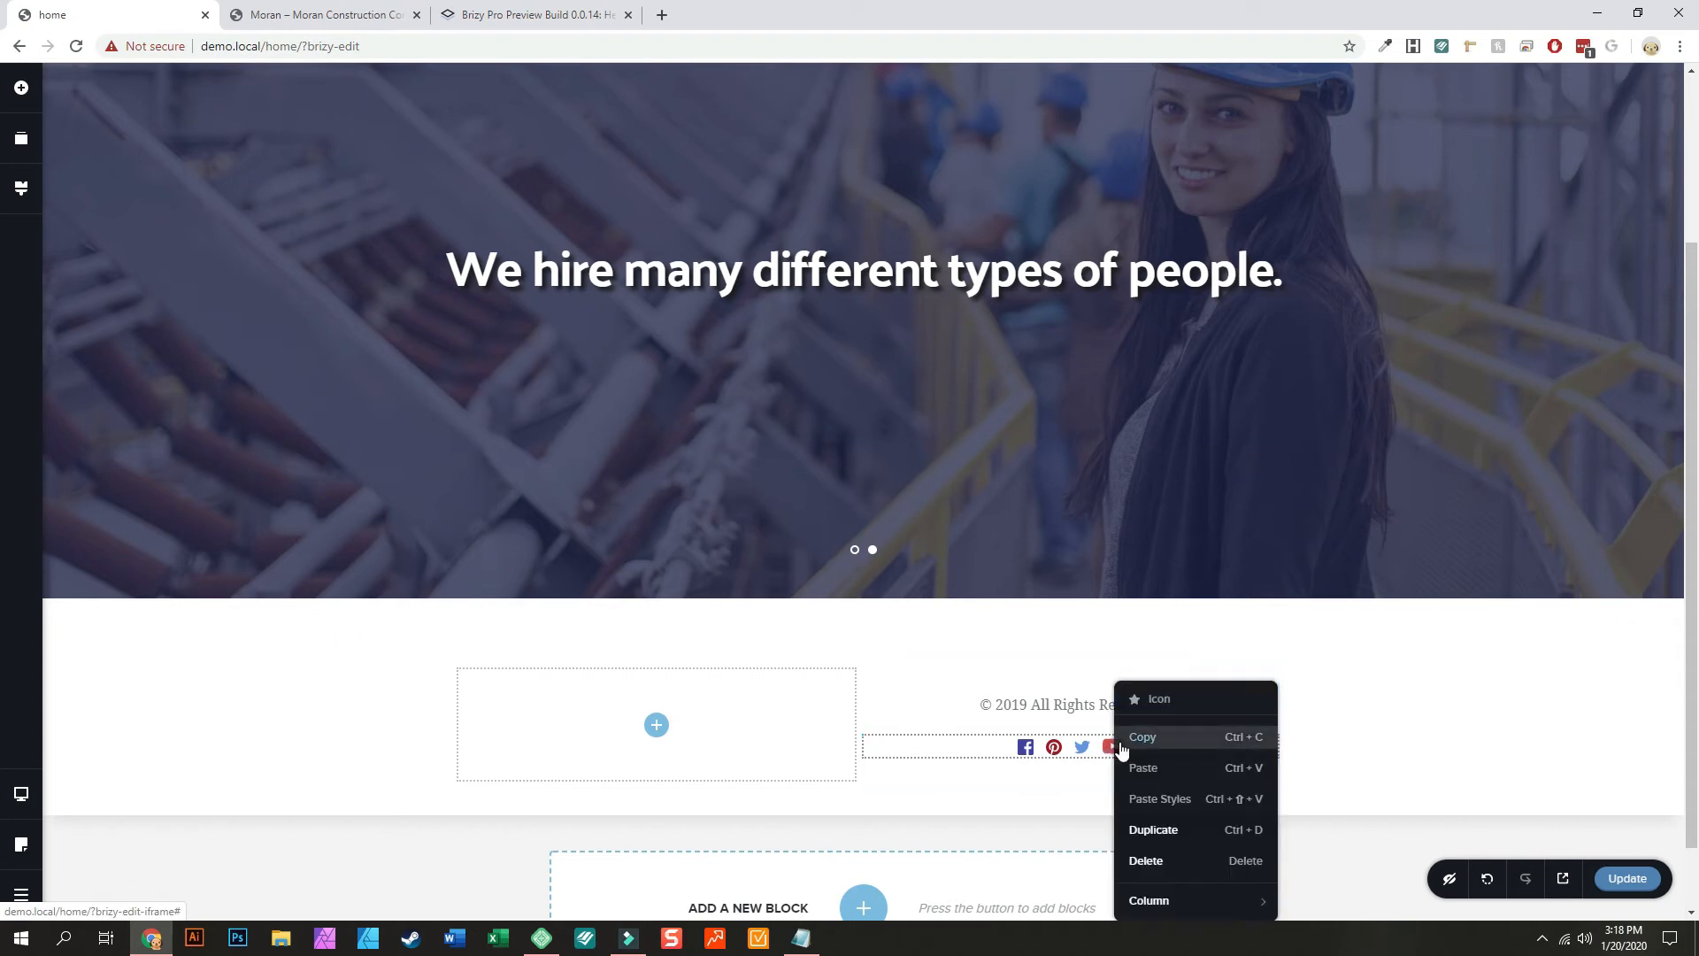
click(1143, 859)
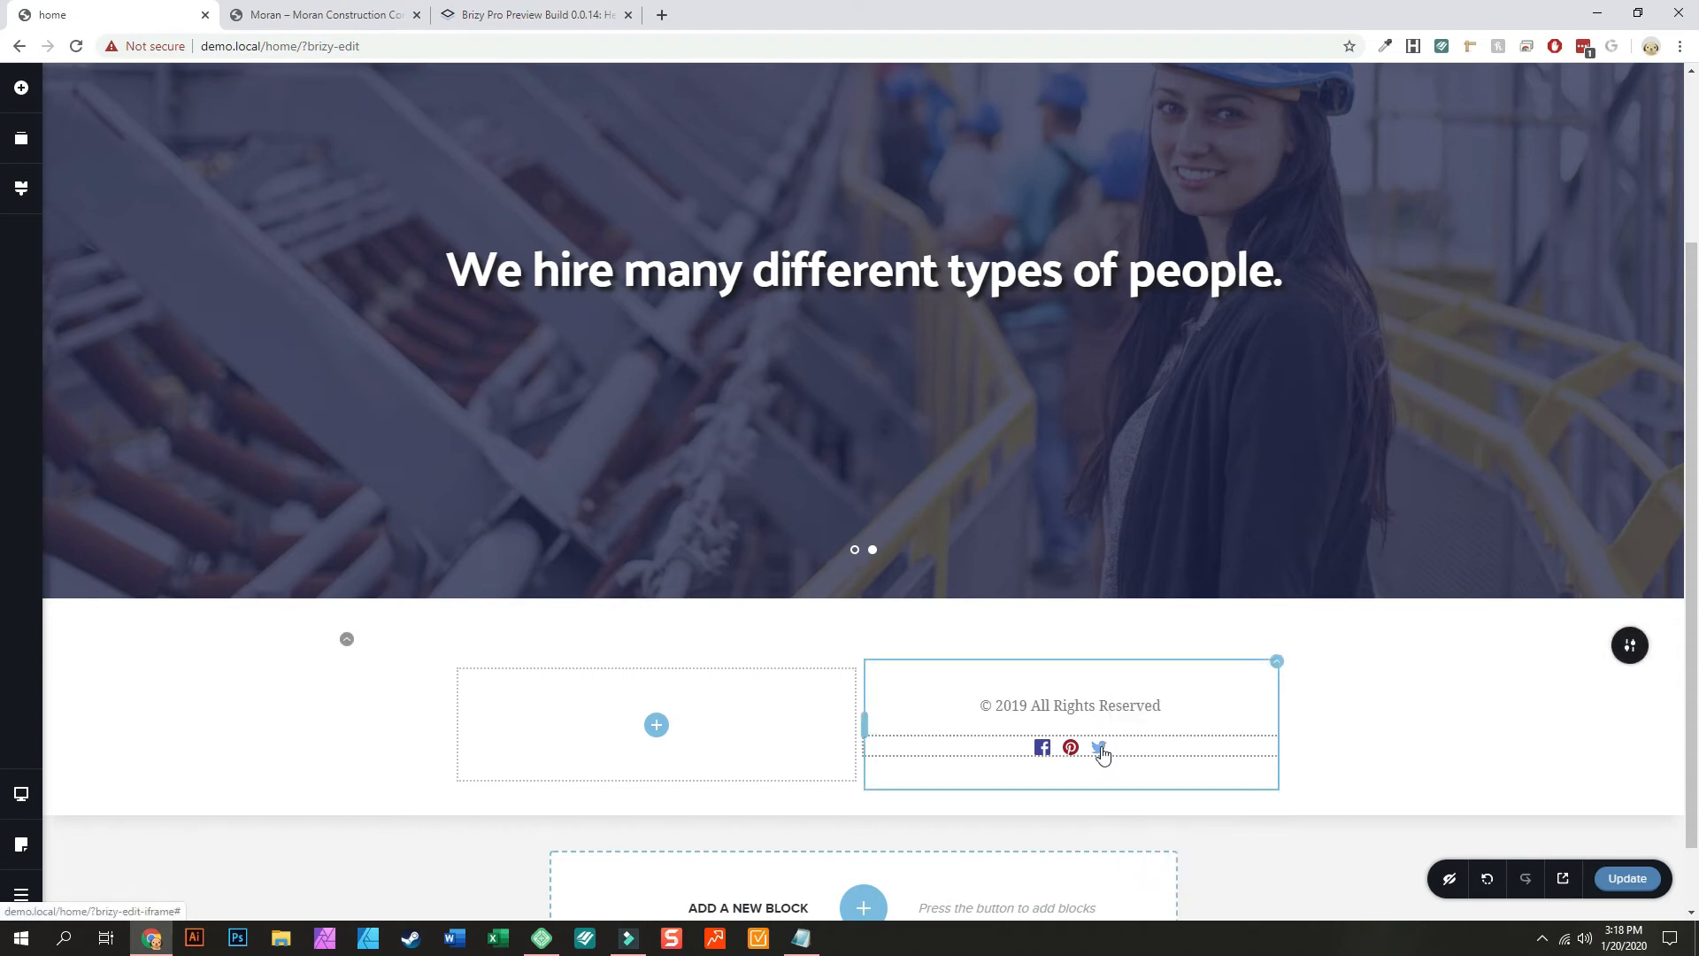
right_click(1099, 748)
click(1129, 862)
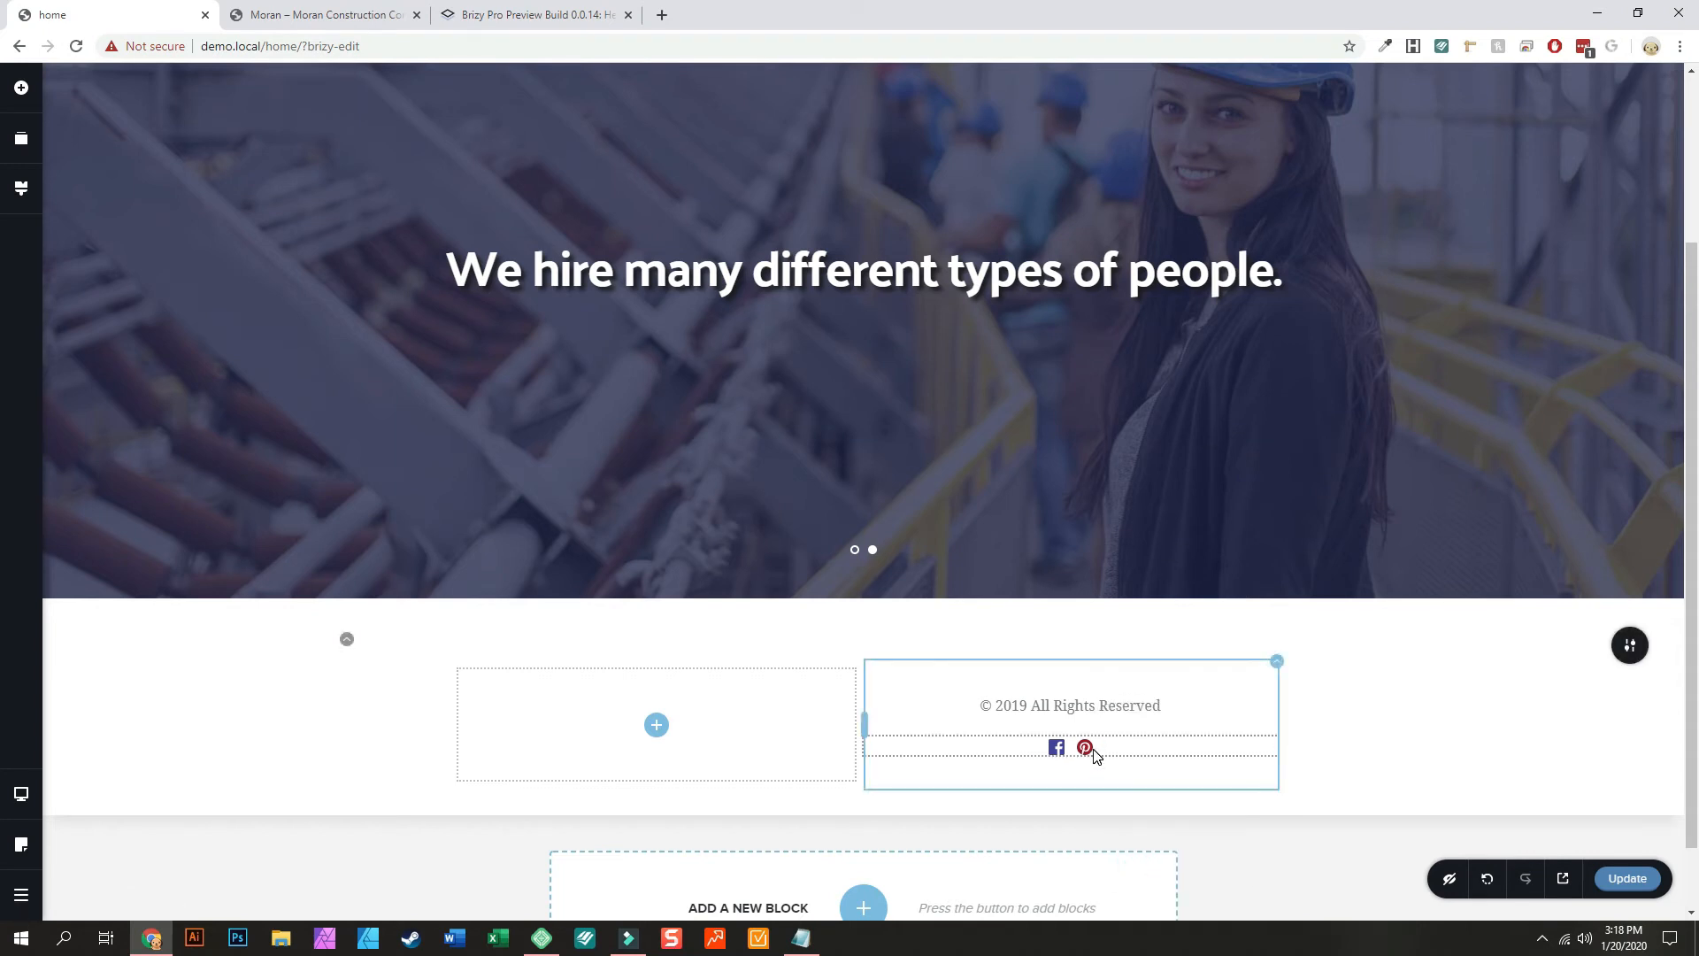
right_click(1086, 754)
click(1111, 863)
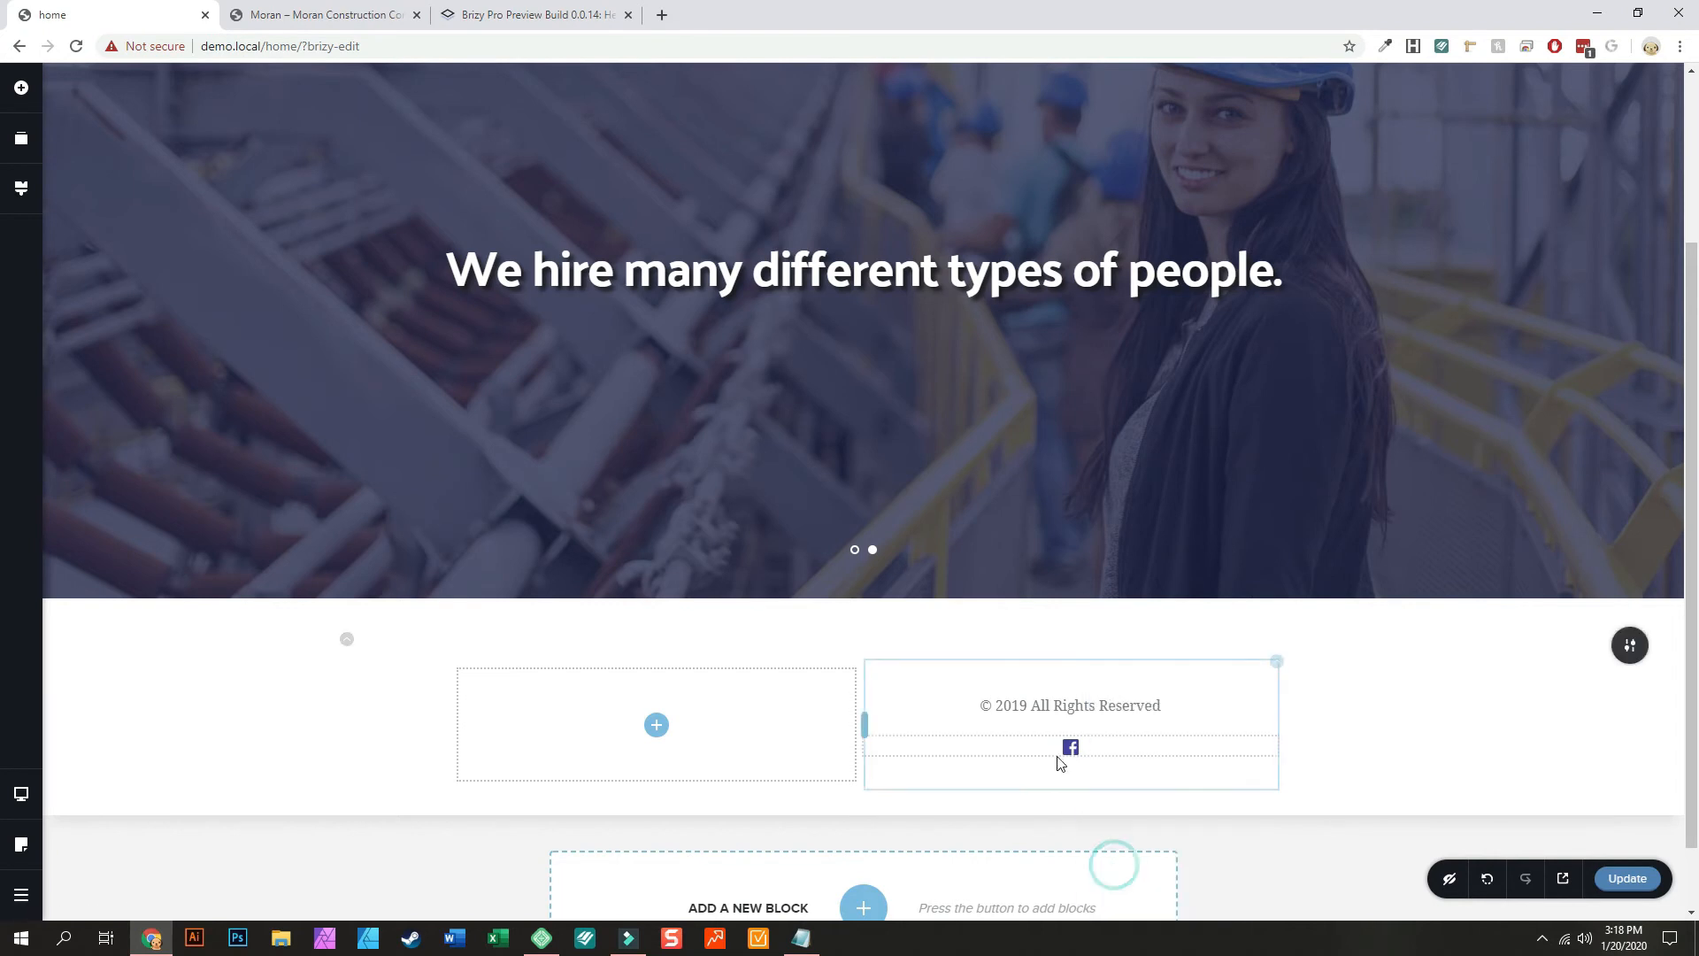
right_click(1070, 748)
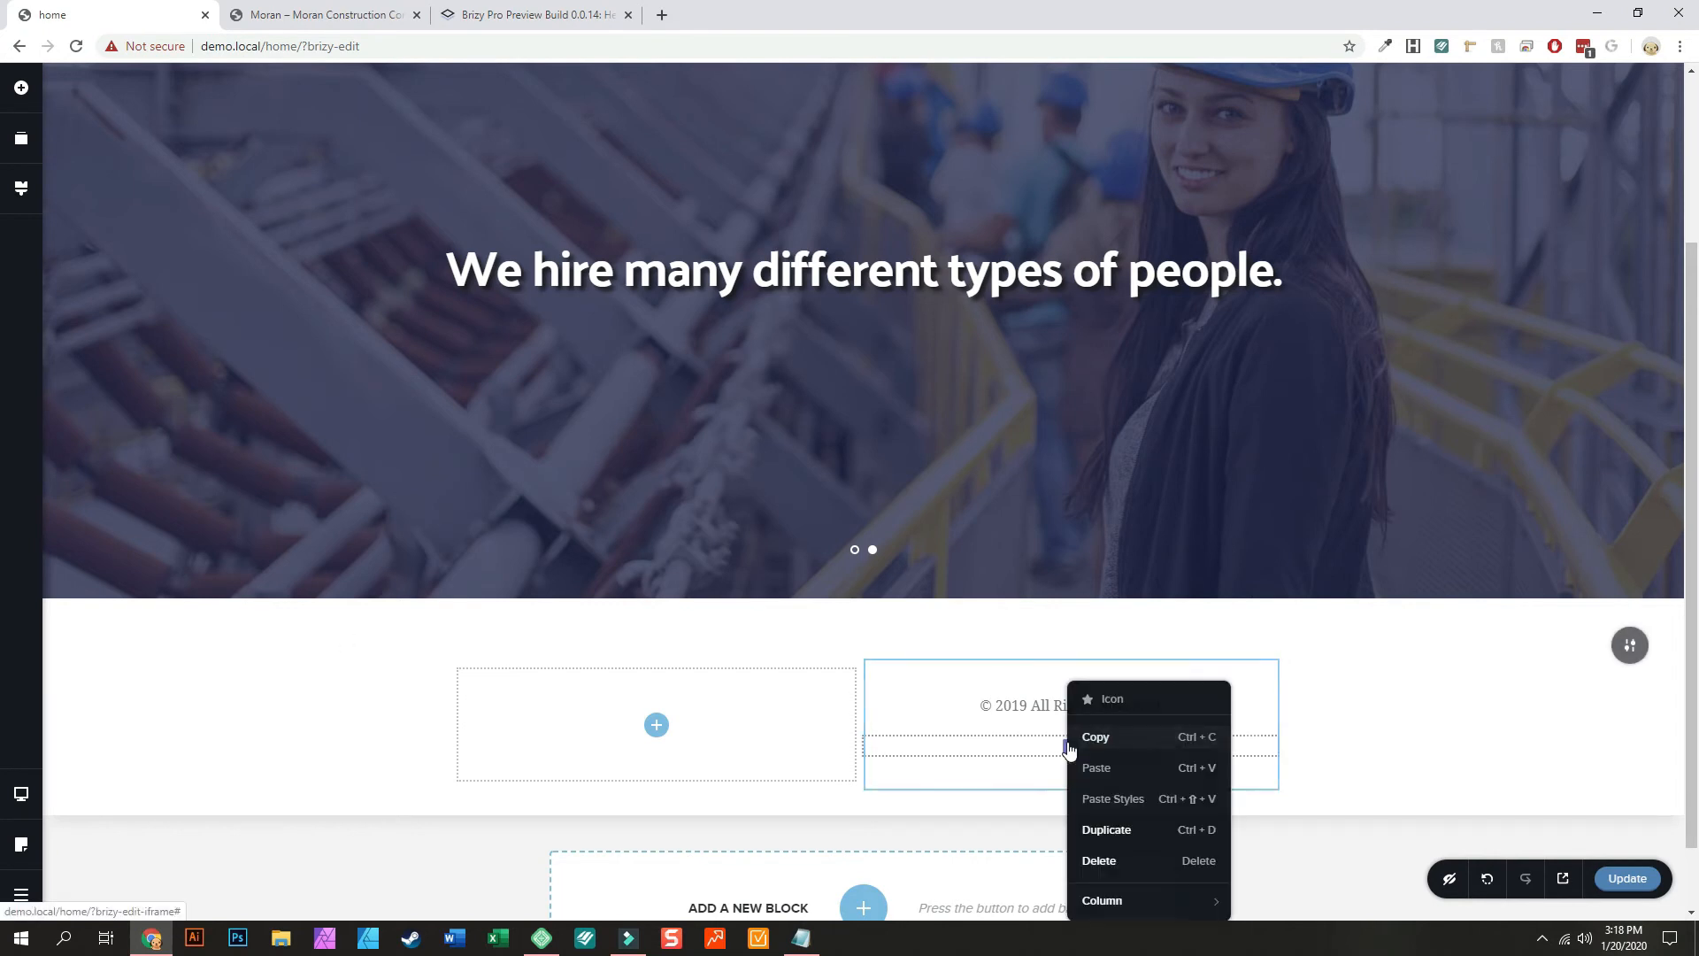
click(1098, 862)
Step: Copy the header's column of round social icons and paste it into the footer beside the empty column
scroll(1102, 617, up, 3)
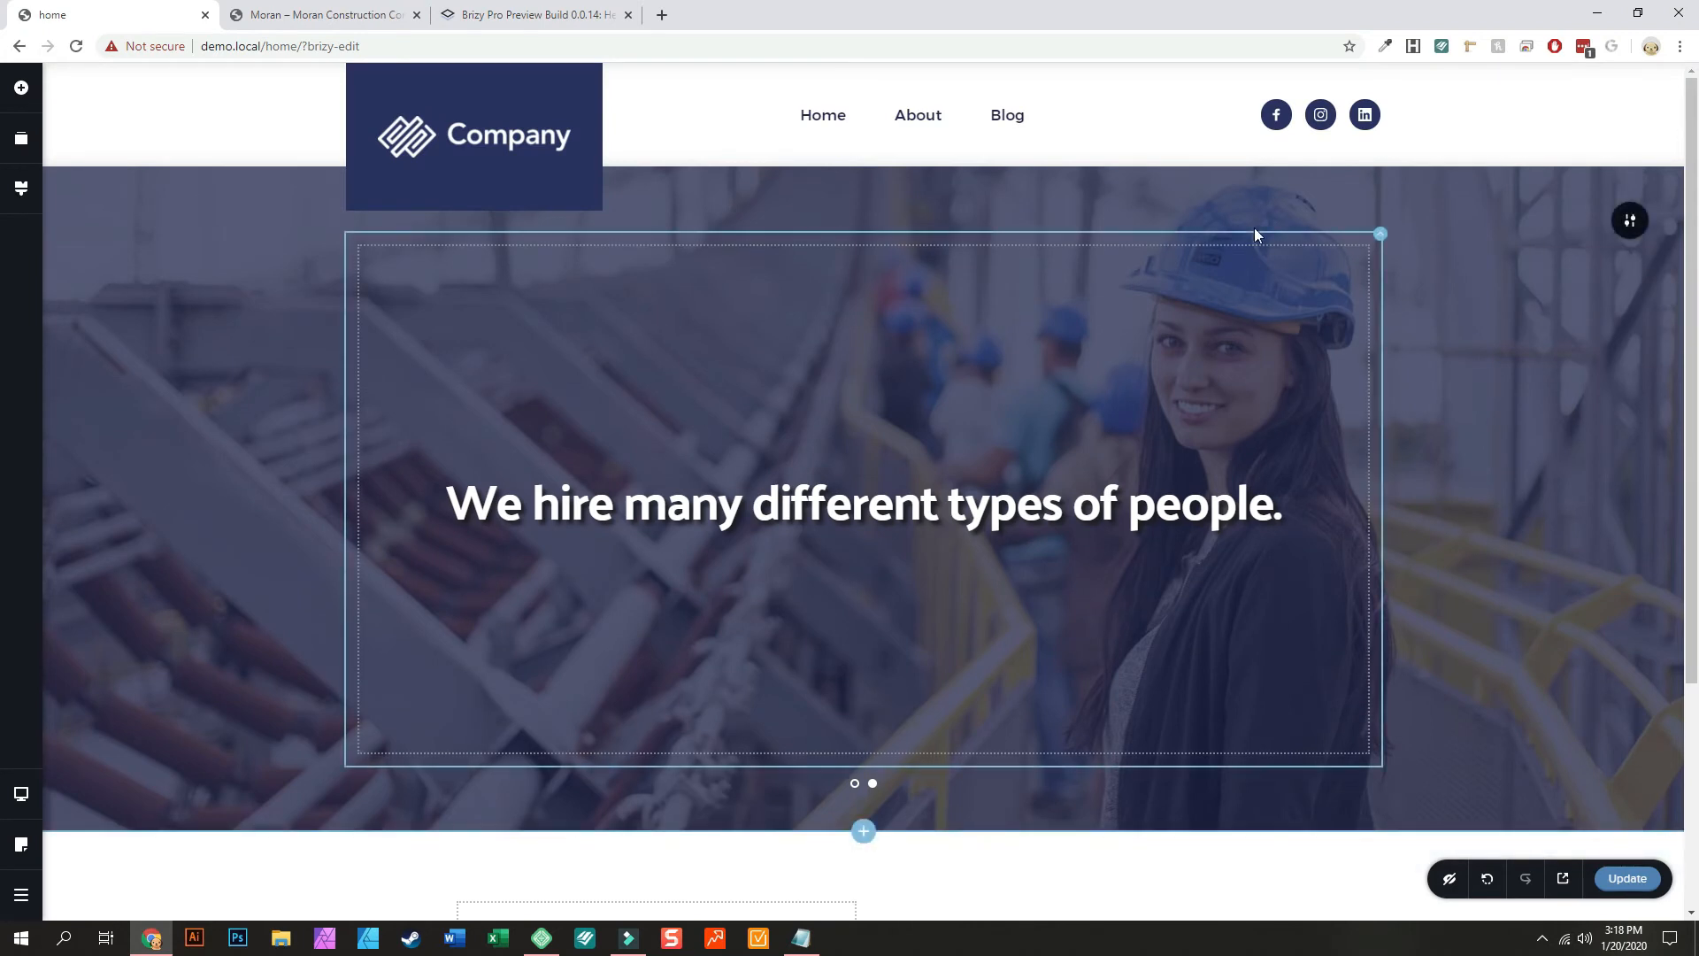
right_click(1284, 113)
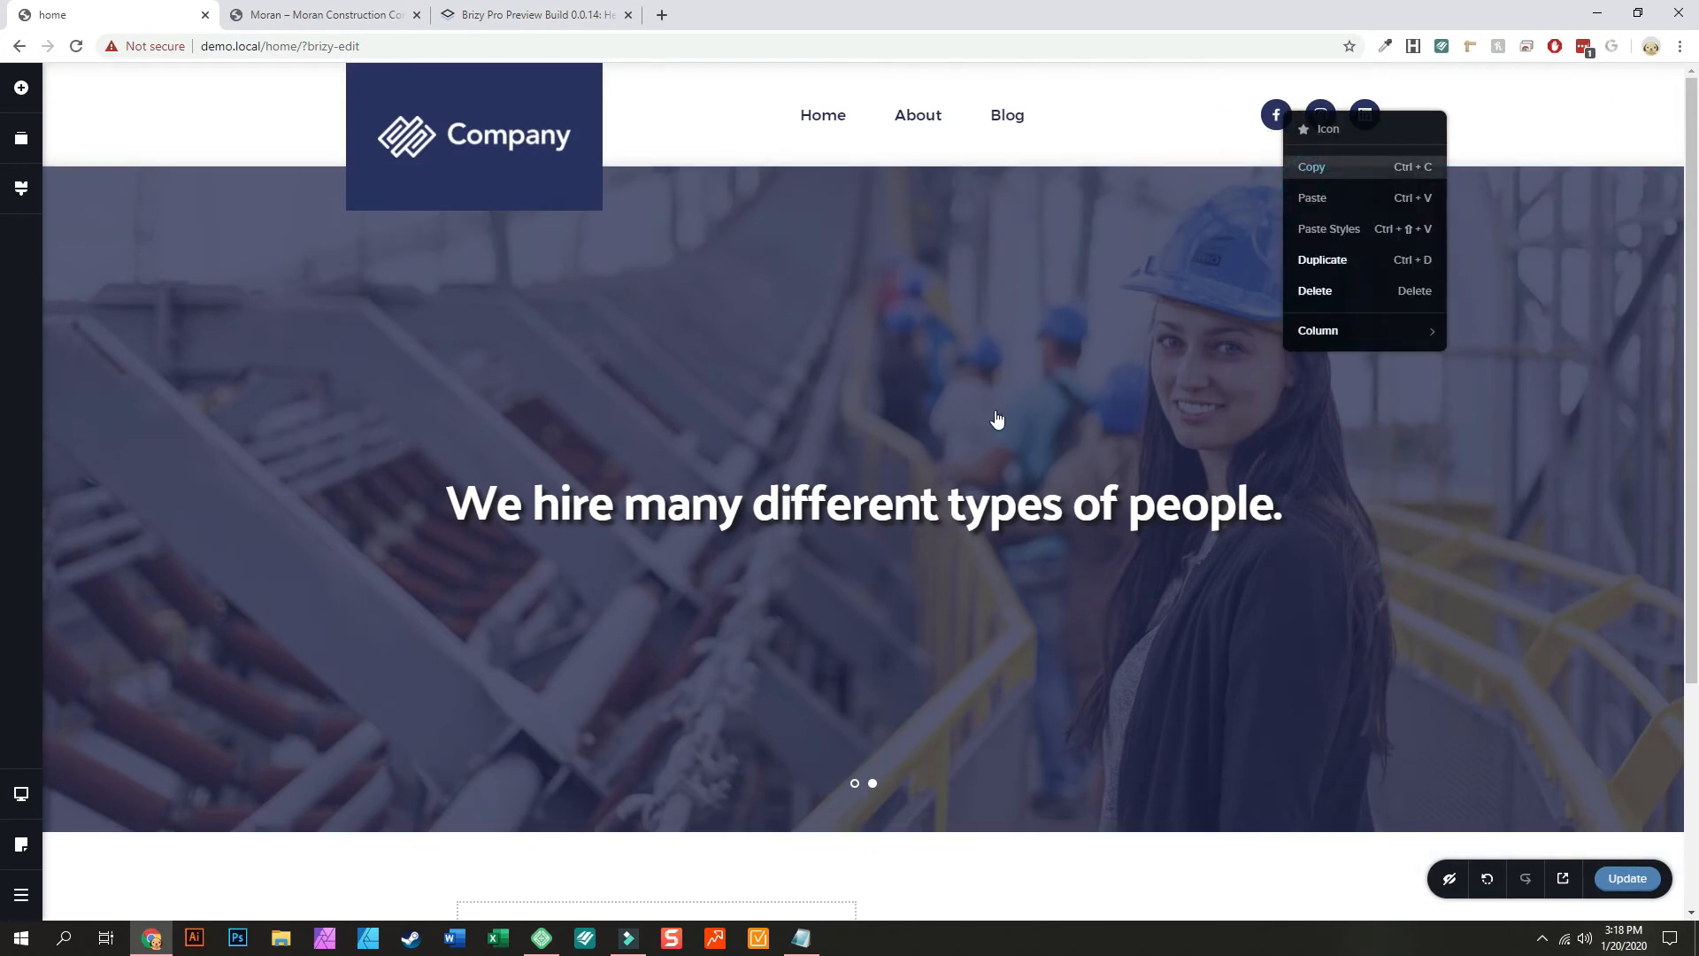
scroll(1012, 402, down, 4)
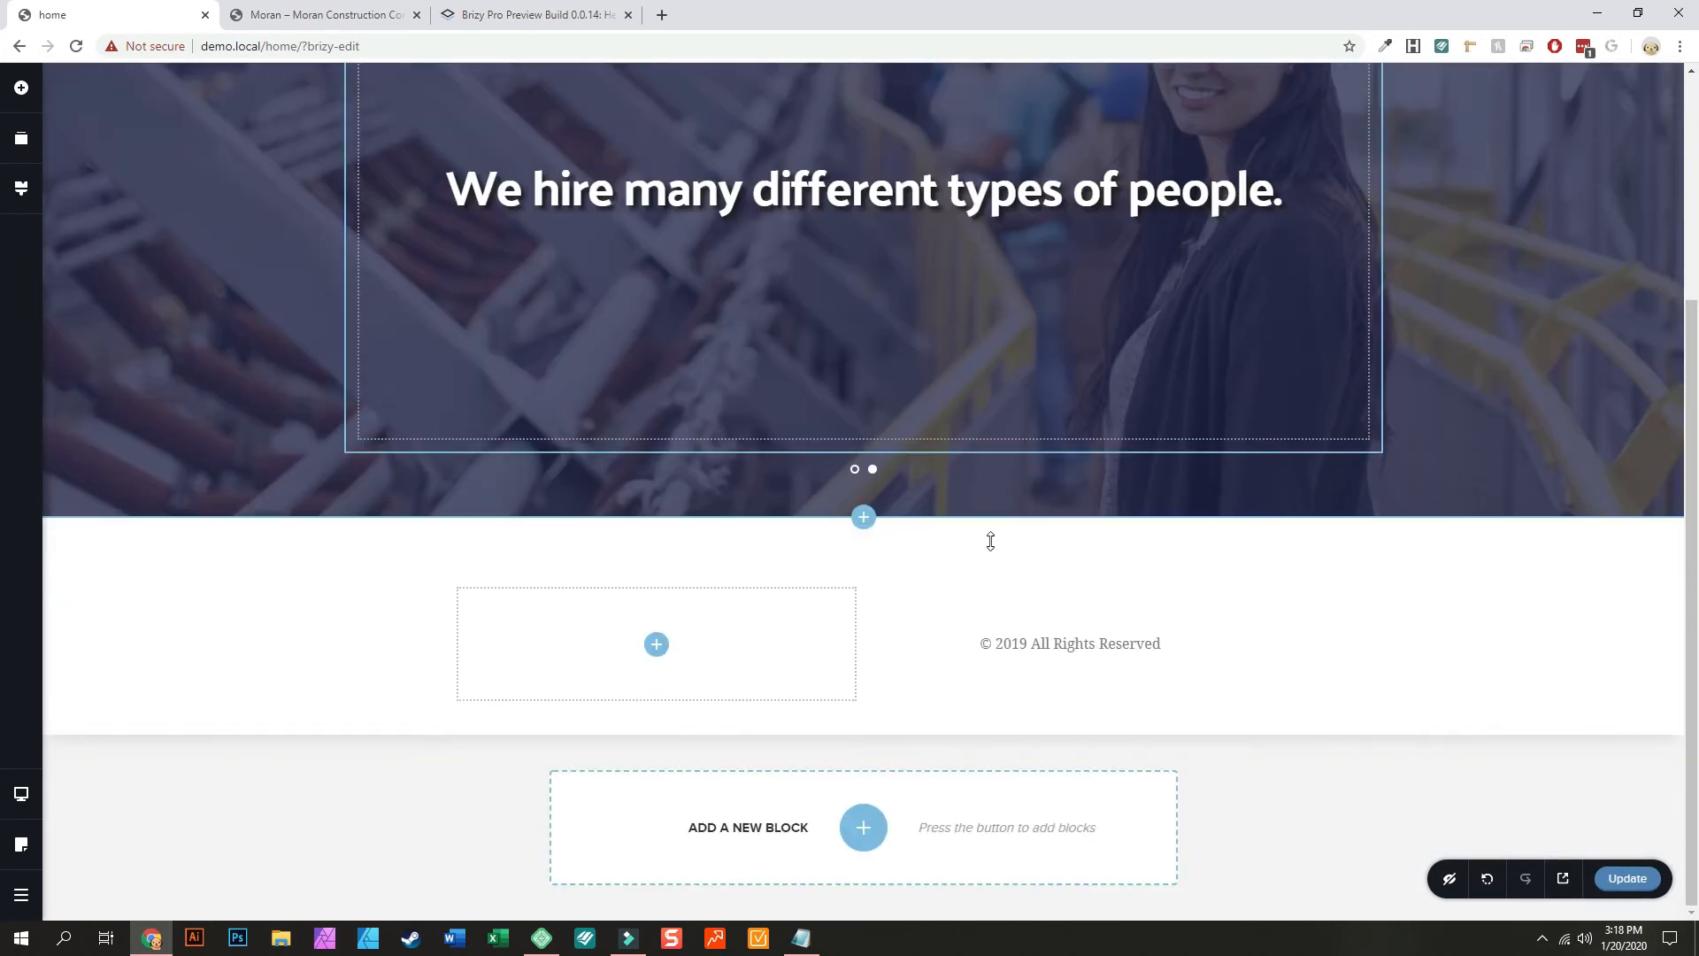
right_click(545, 642)
click(592, 757)
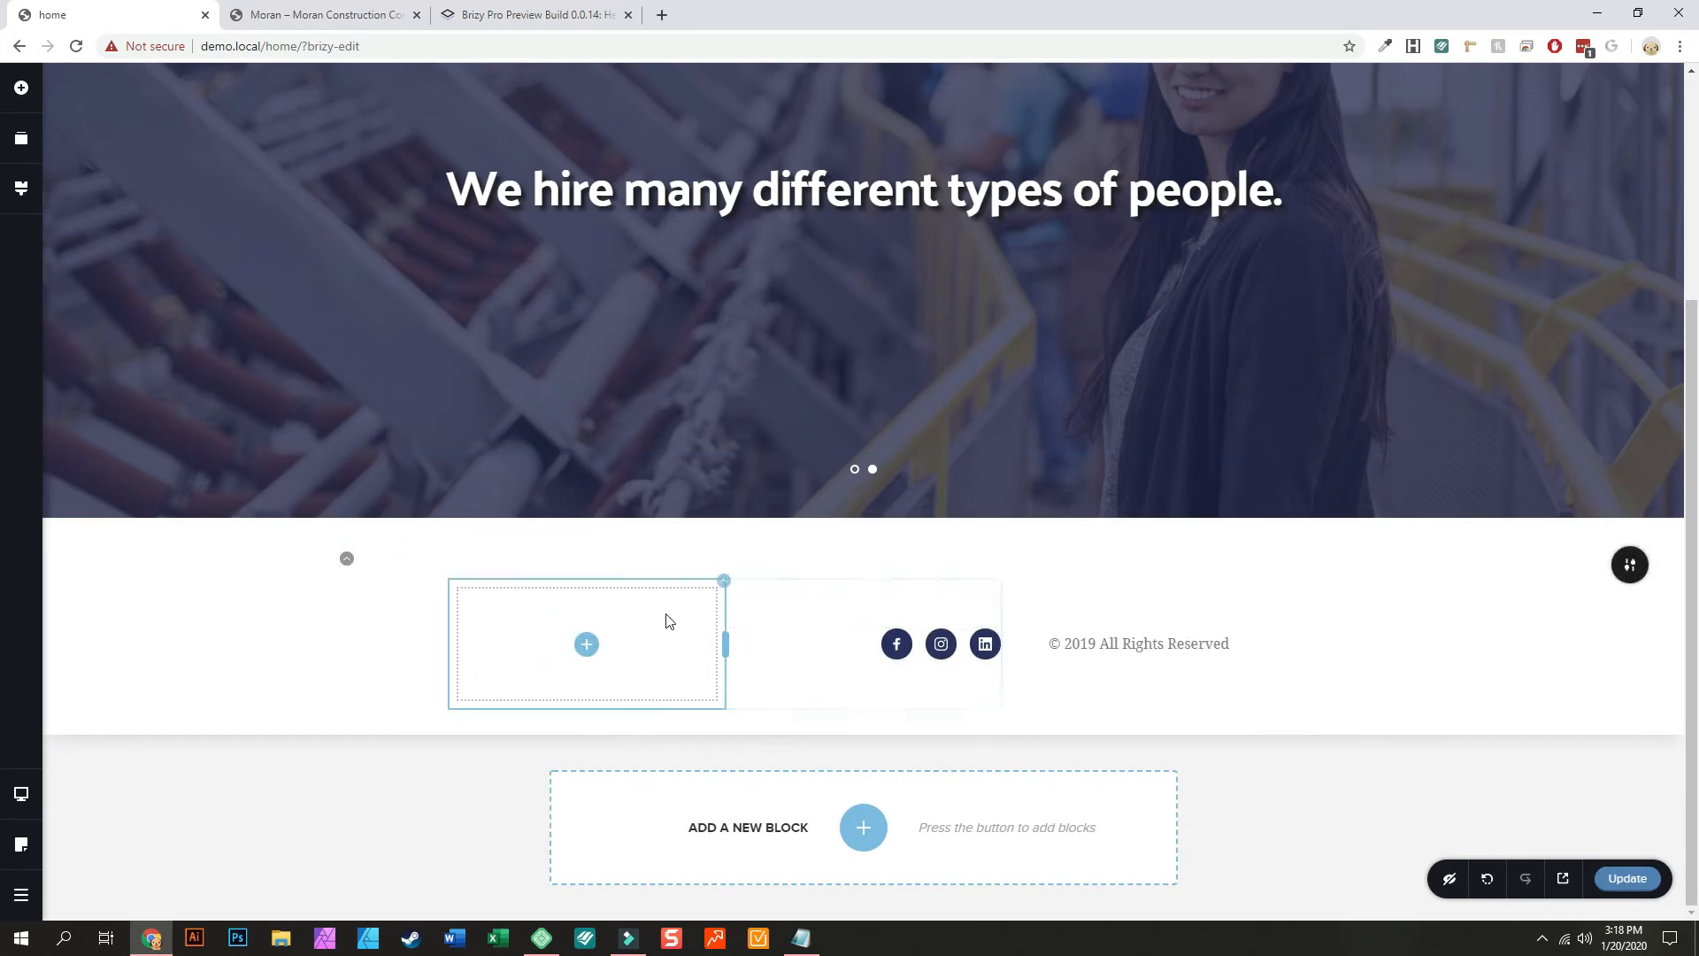
Step: Delete the footer's empty column and left-align the pasted social icons
click(715, 589)
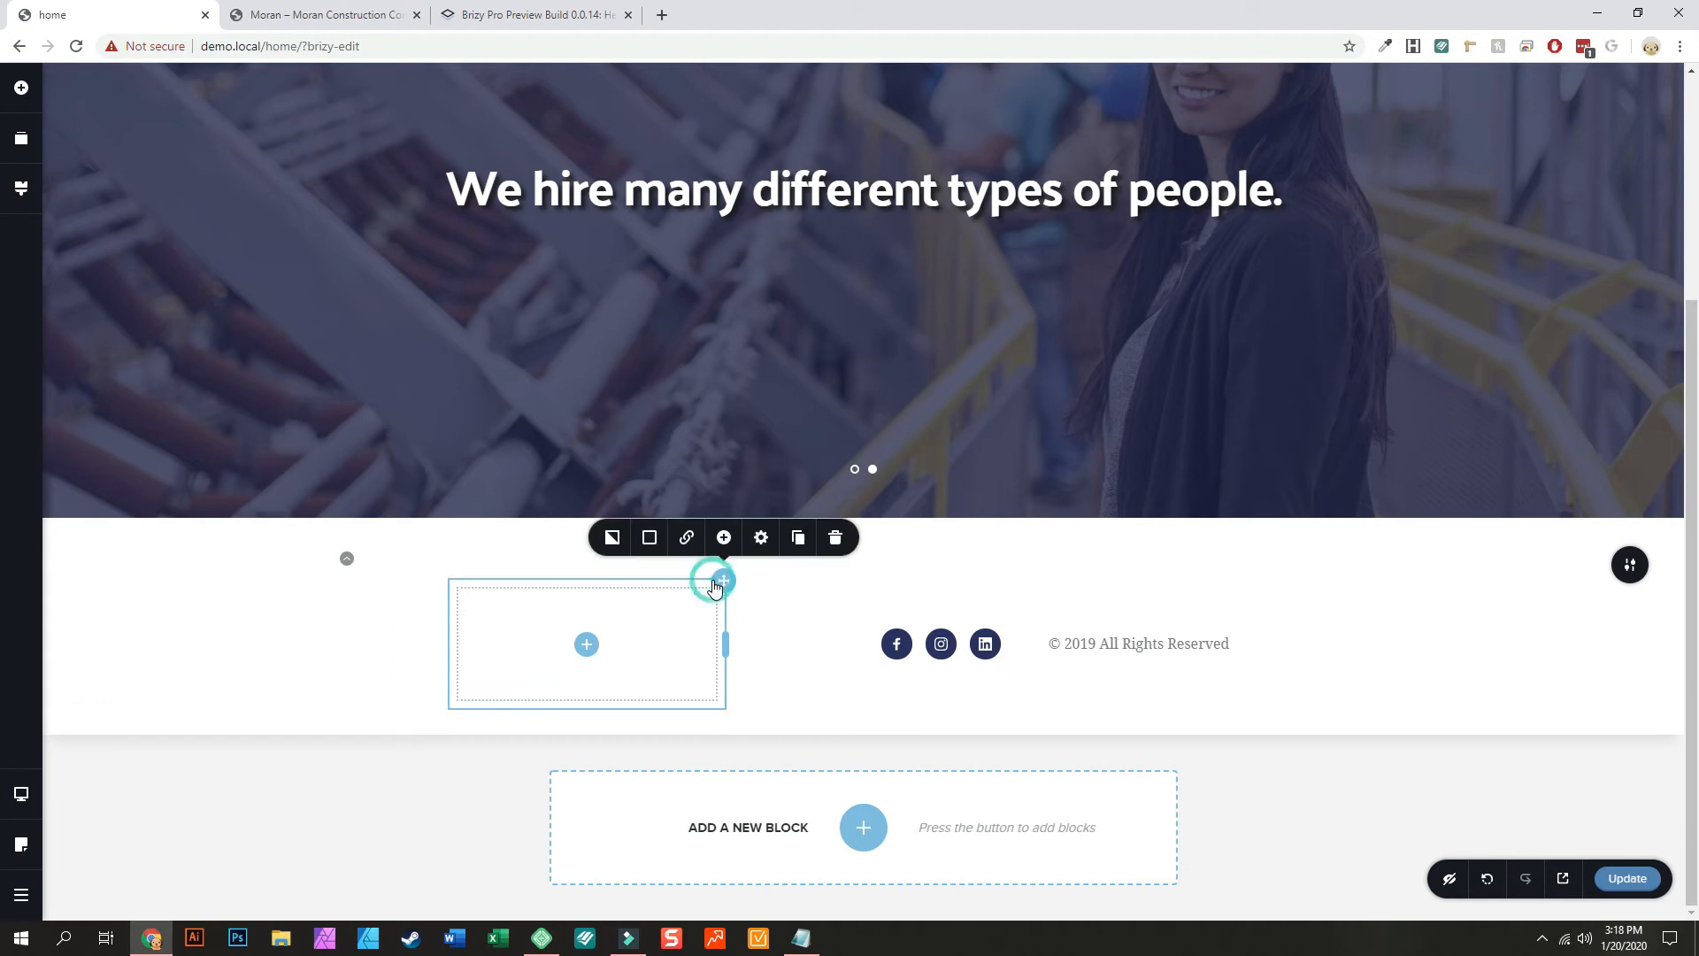
click(833, 535)
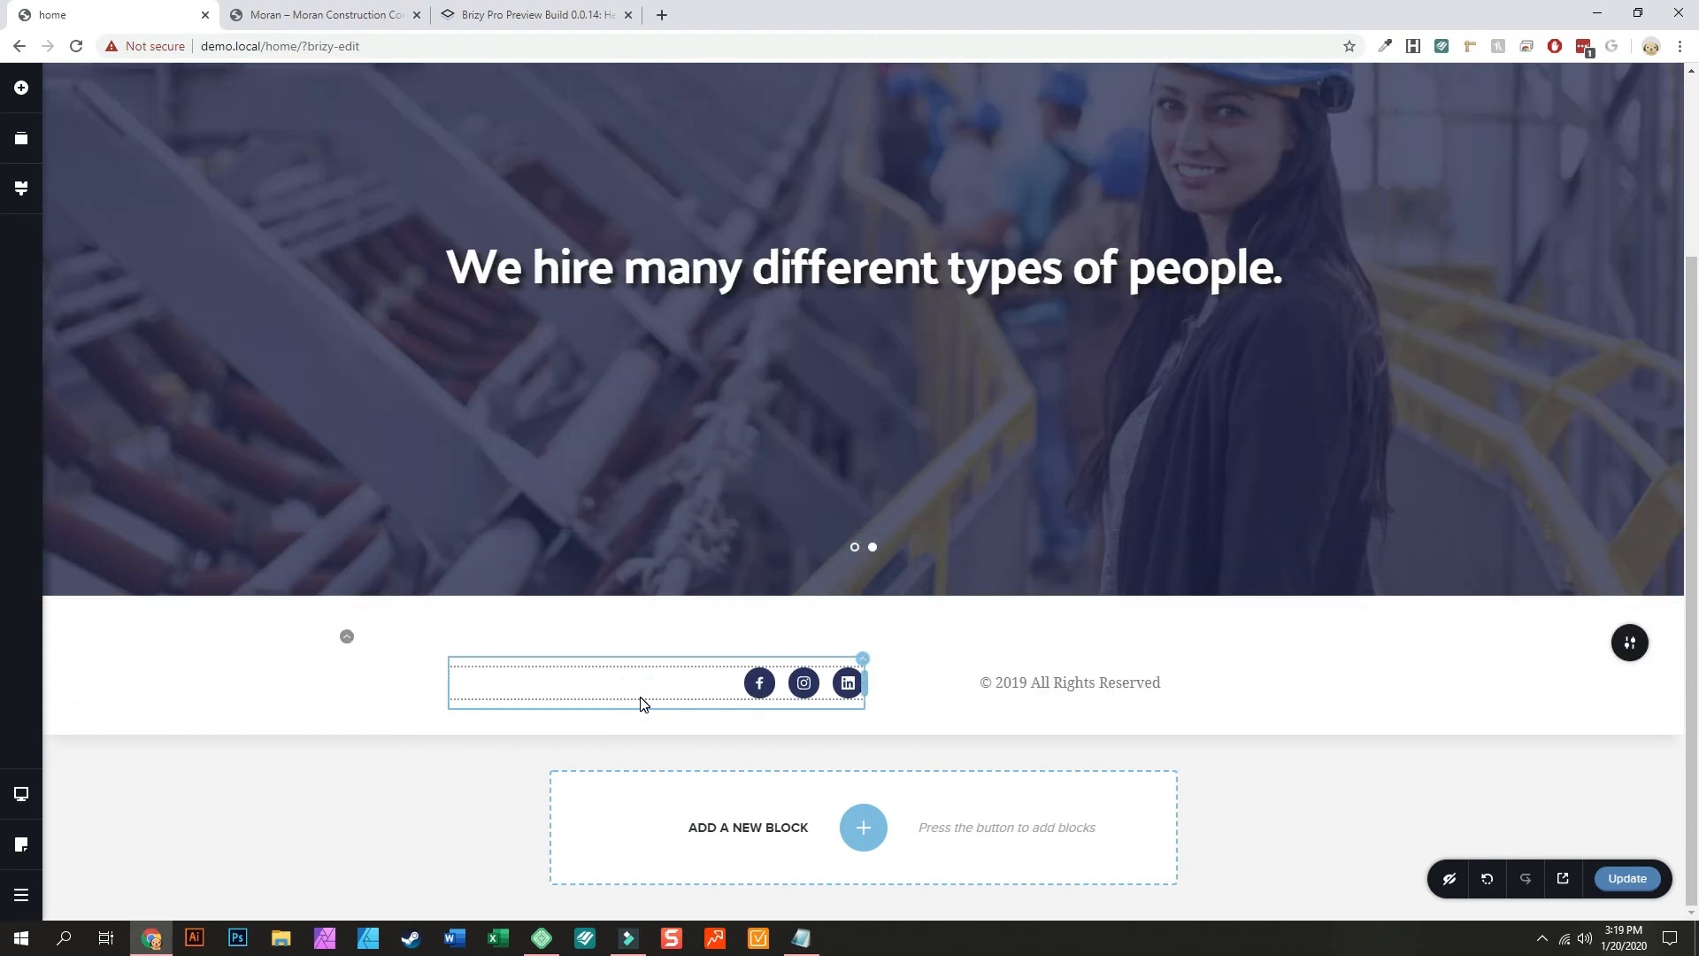
click(757, 685)
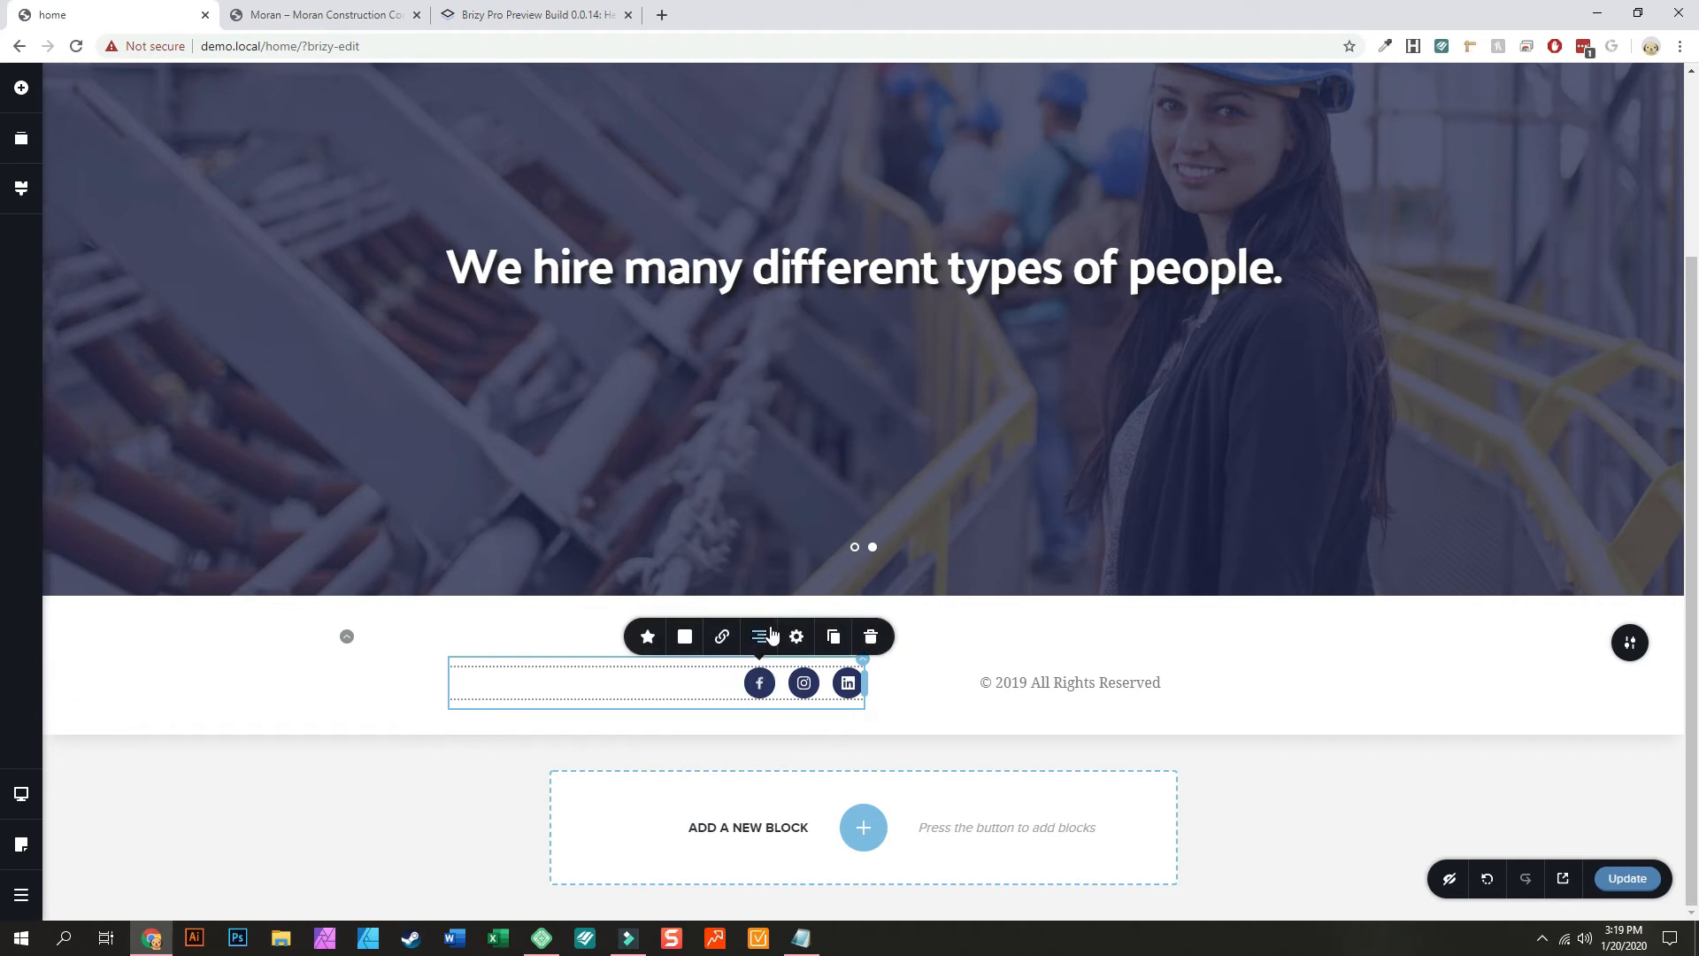
click(759, 639)
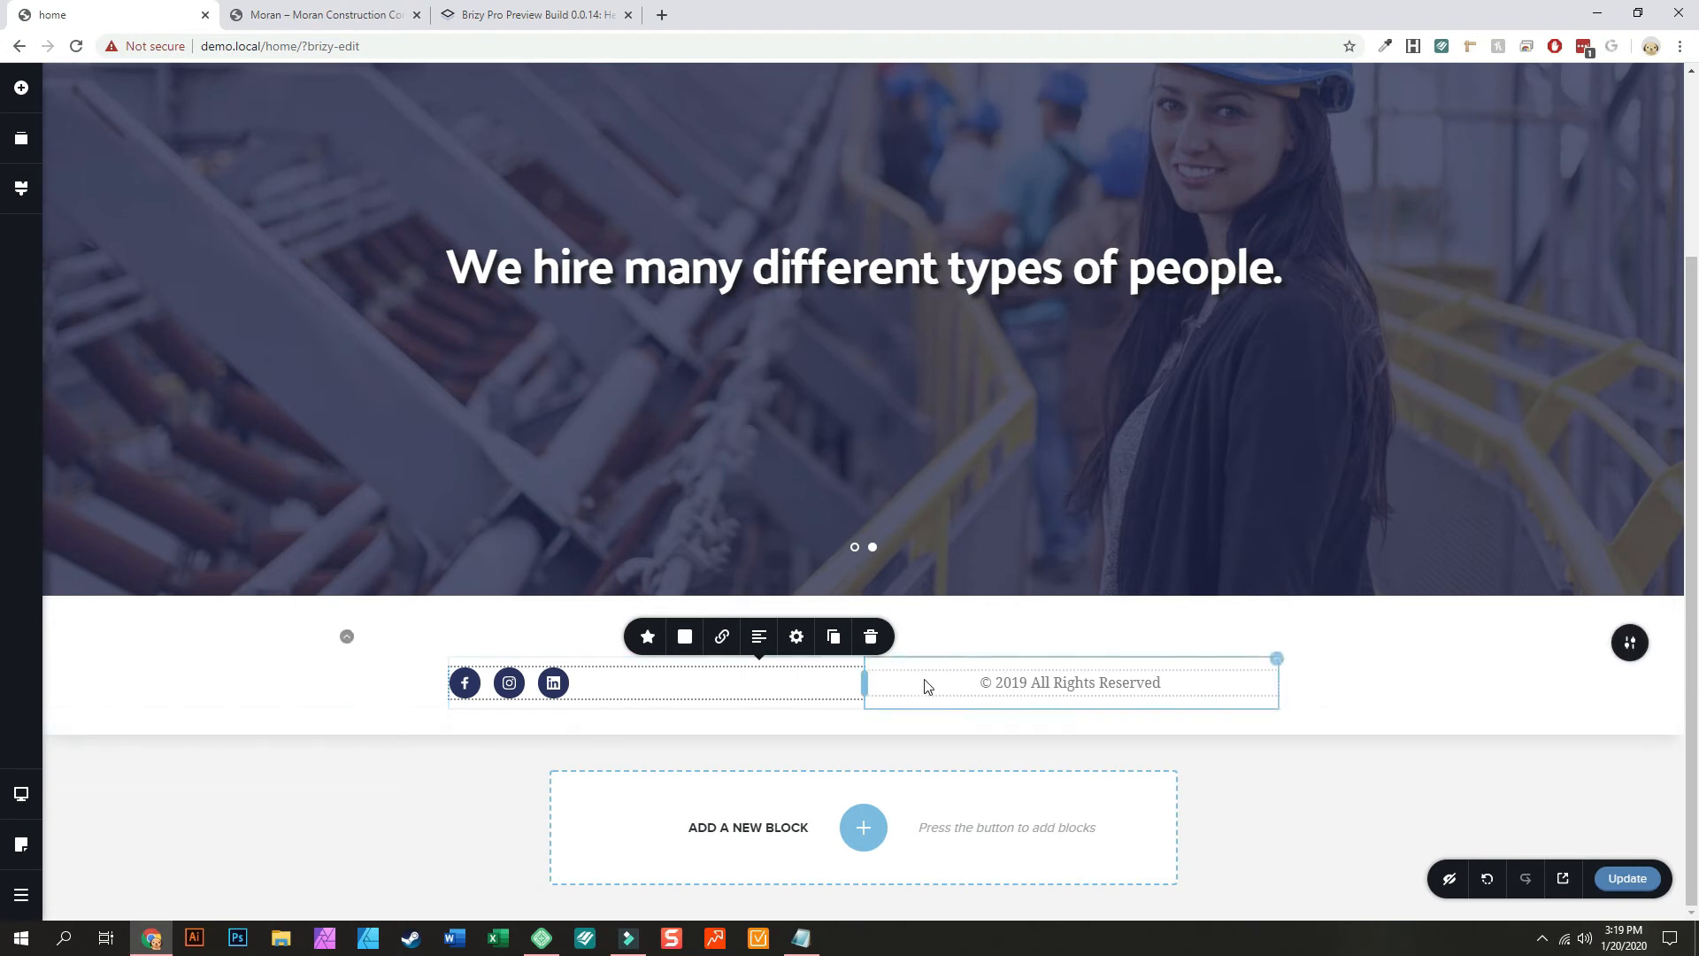
Step: Set the footer block's top and bottom padding to 75 px each
scroll(1239, 752, up, 1)
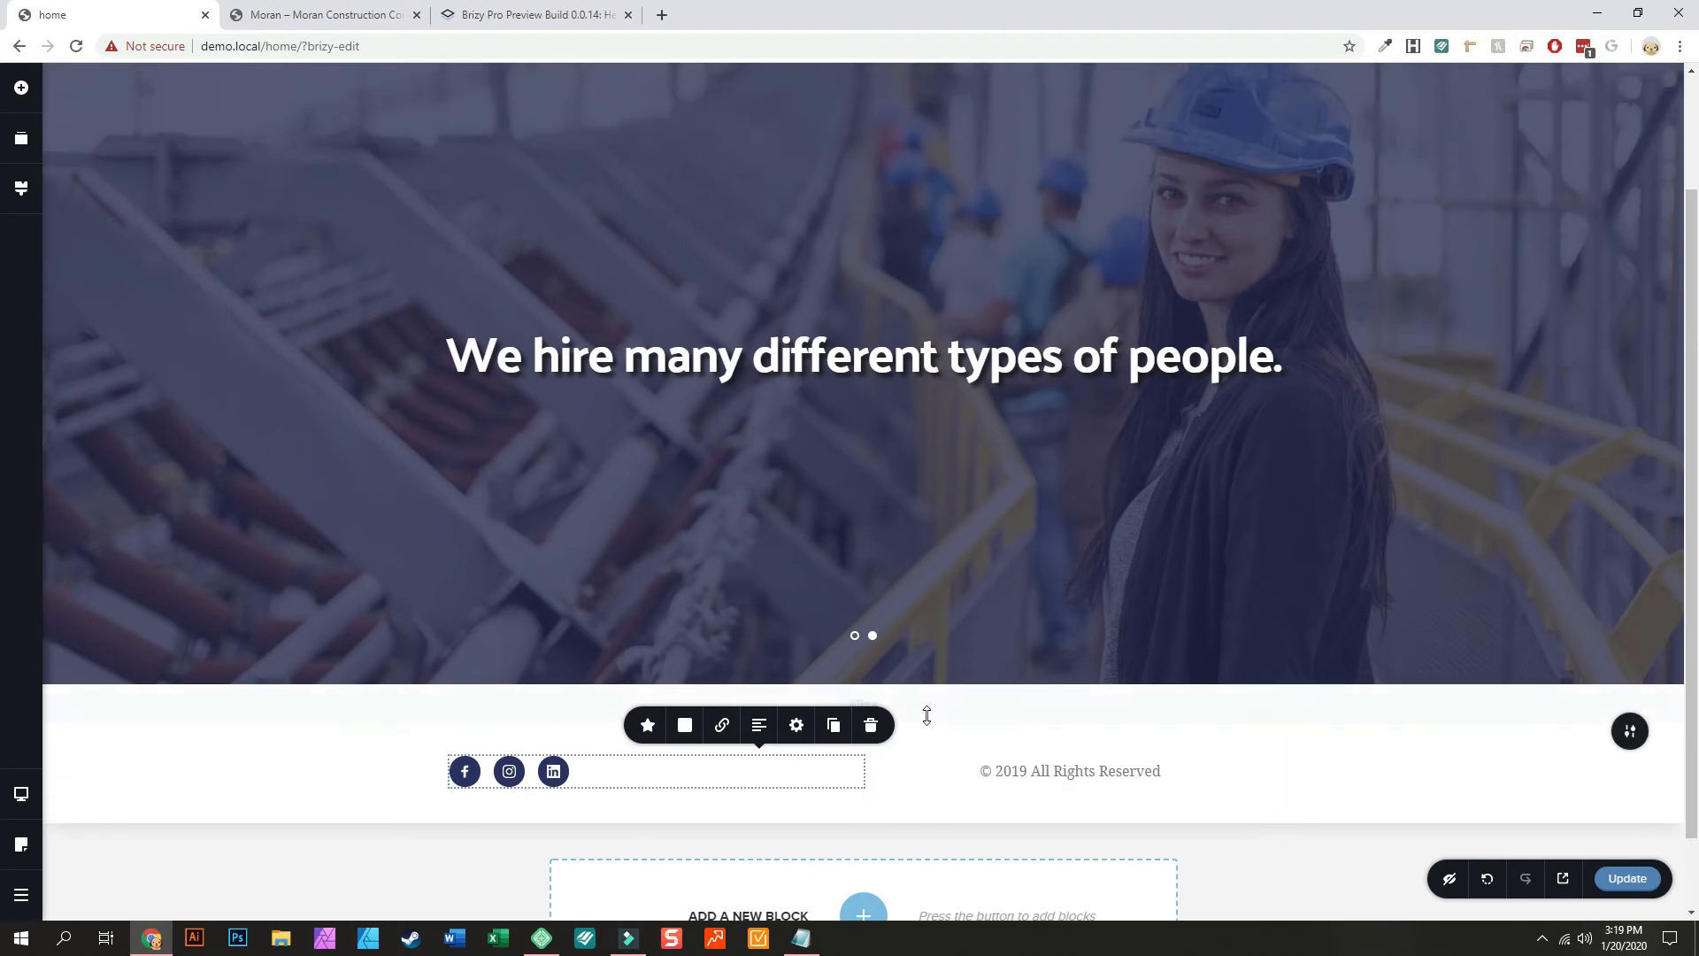
click(1629, 733)
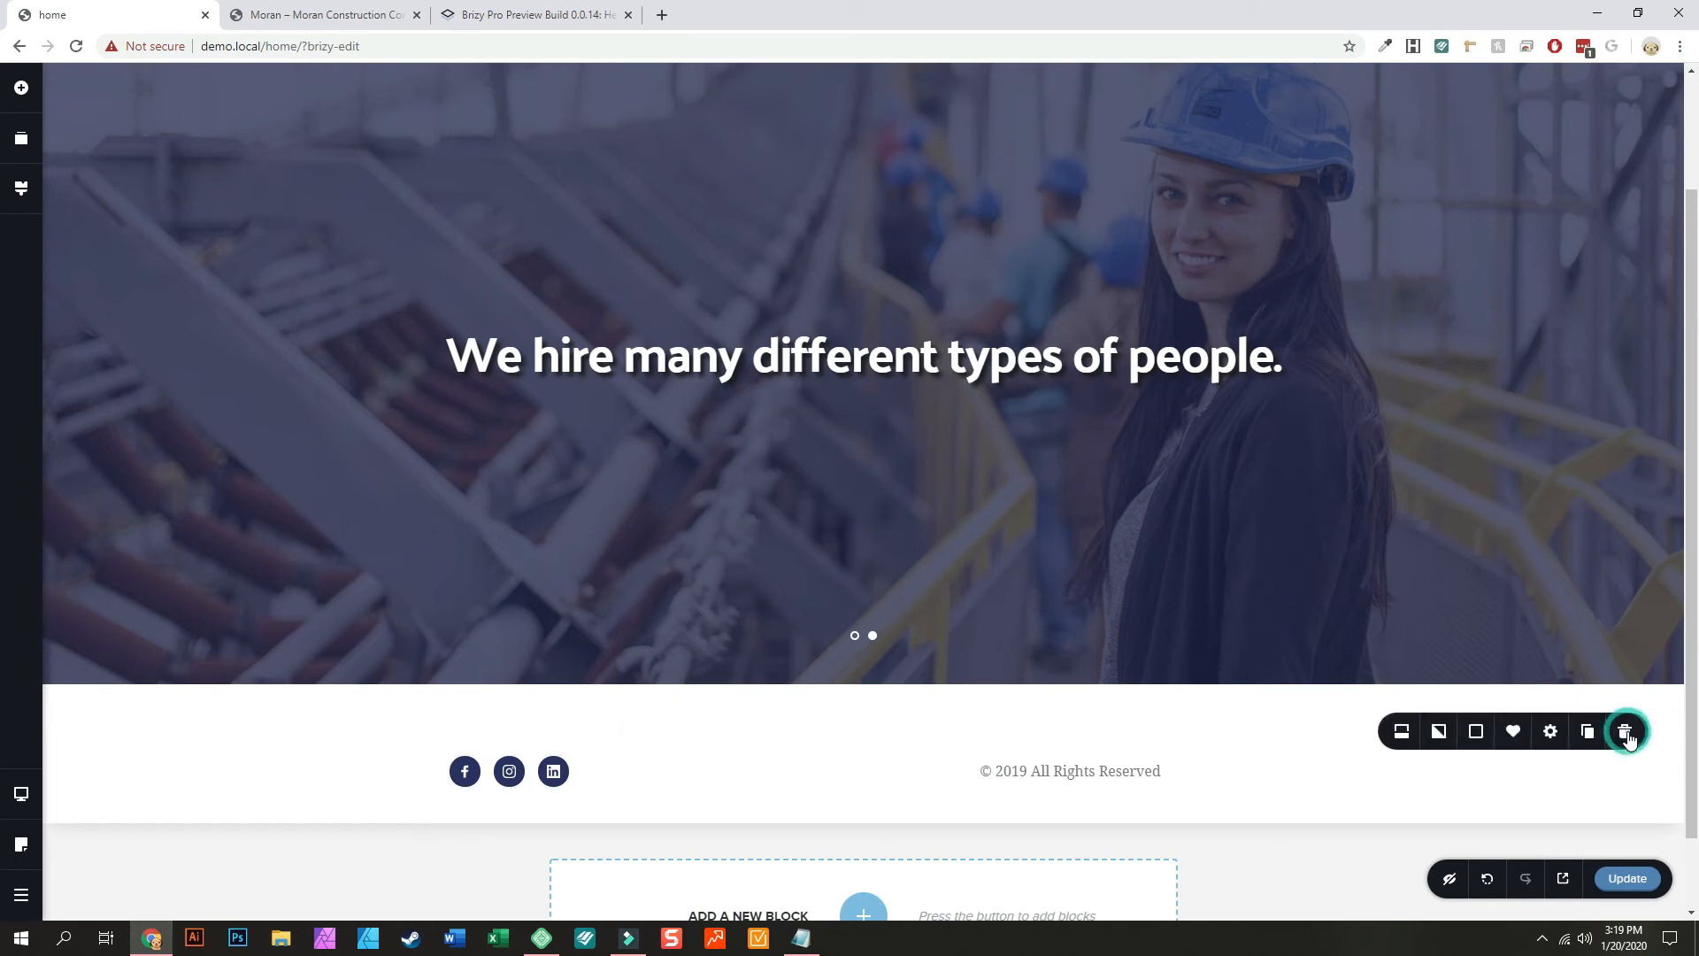
click(1550, 731)
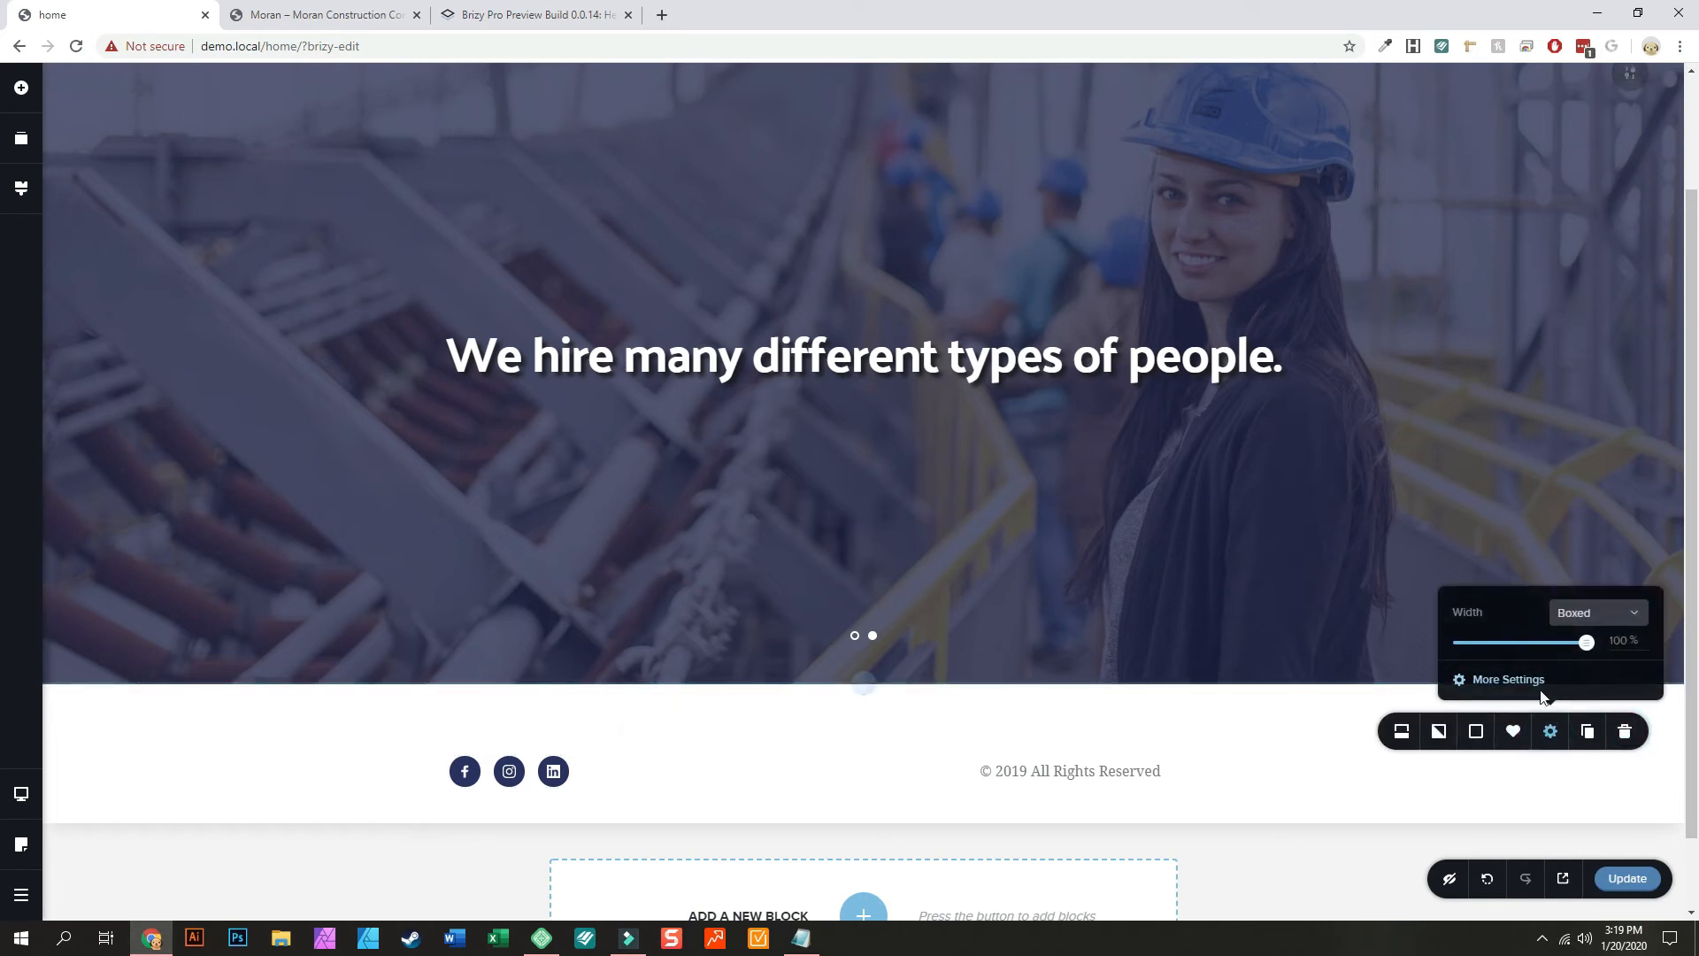
click(1496, 680)
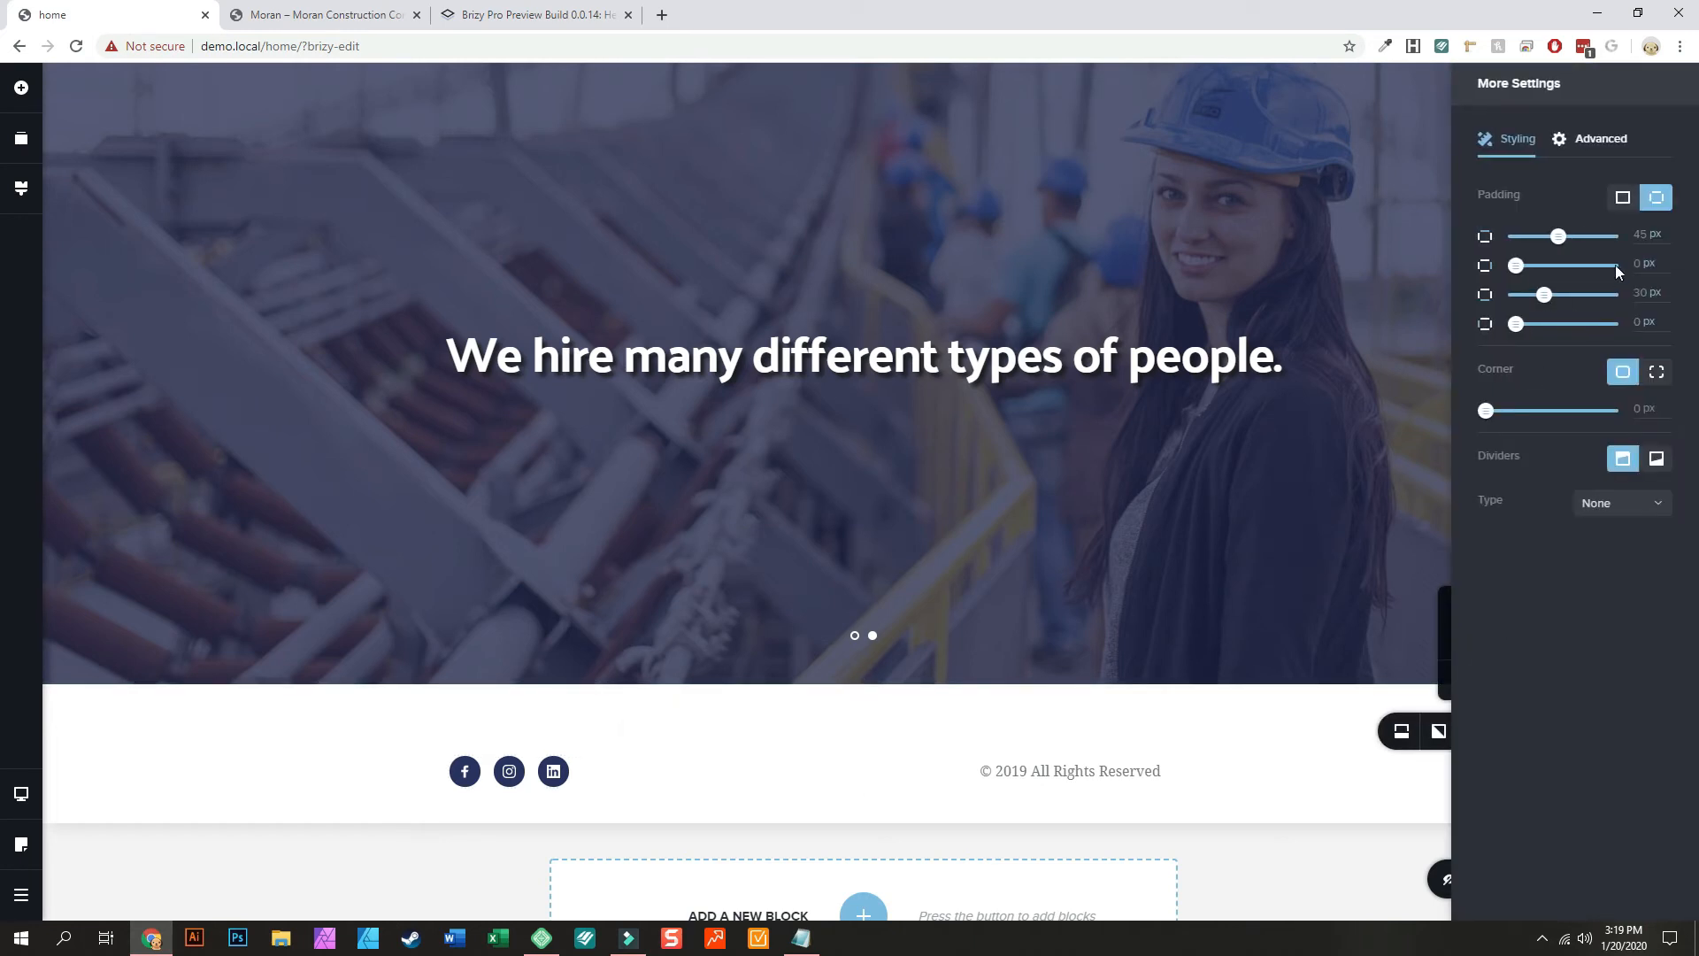
double_click(1640, 234)
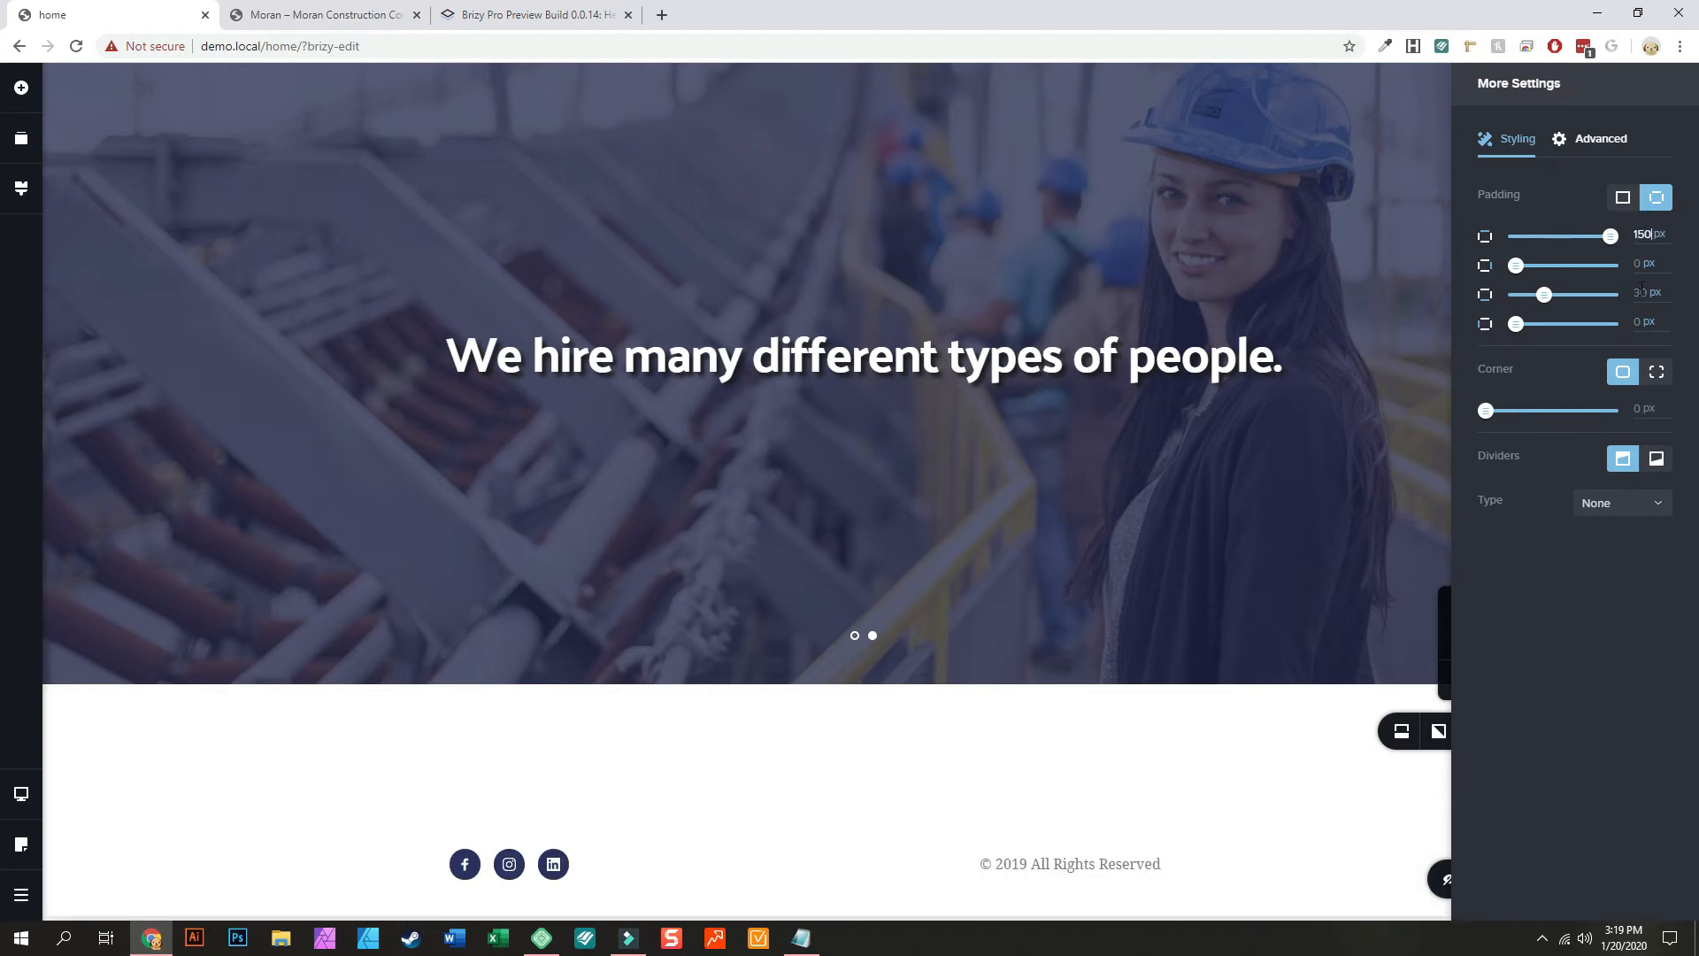
double_click(1640, 232)
text(75)
double_click(1639, 293)
text(7)
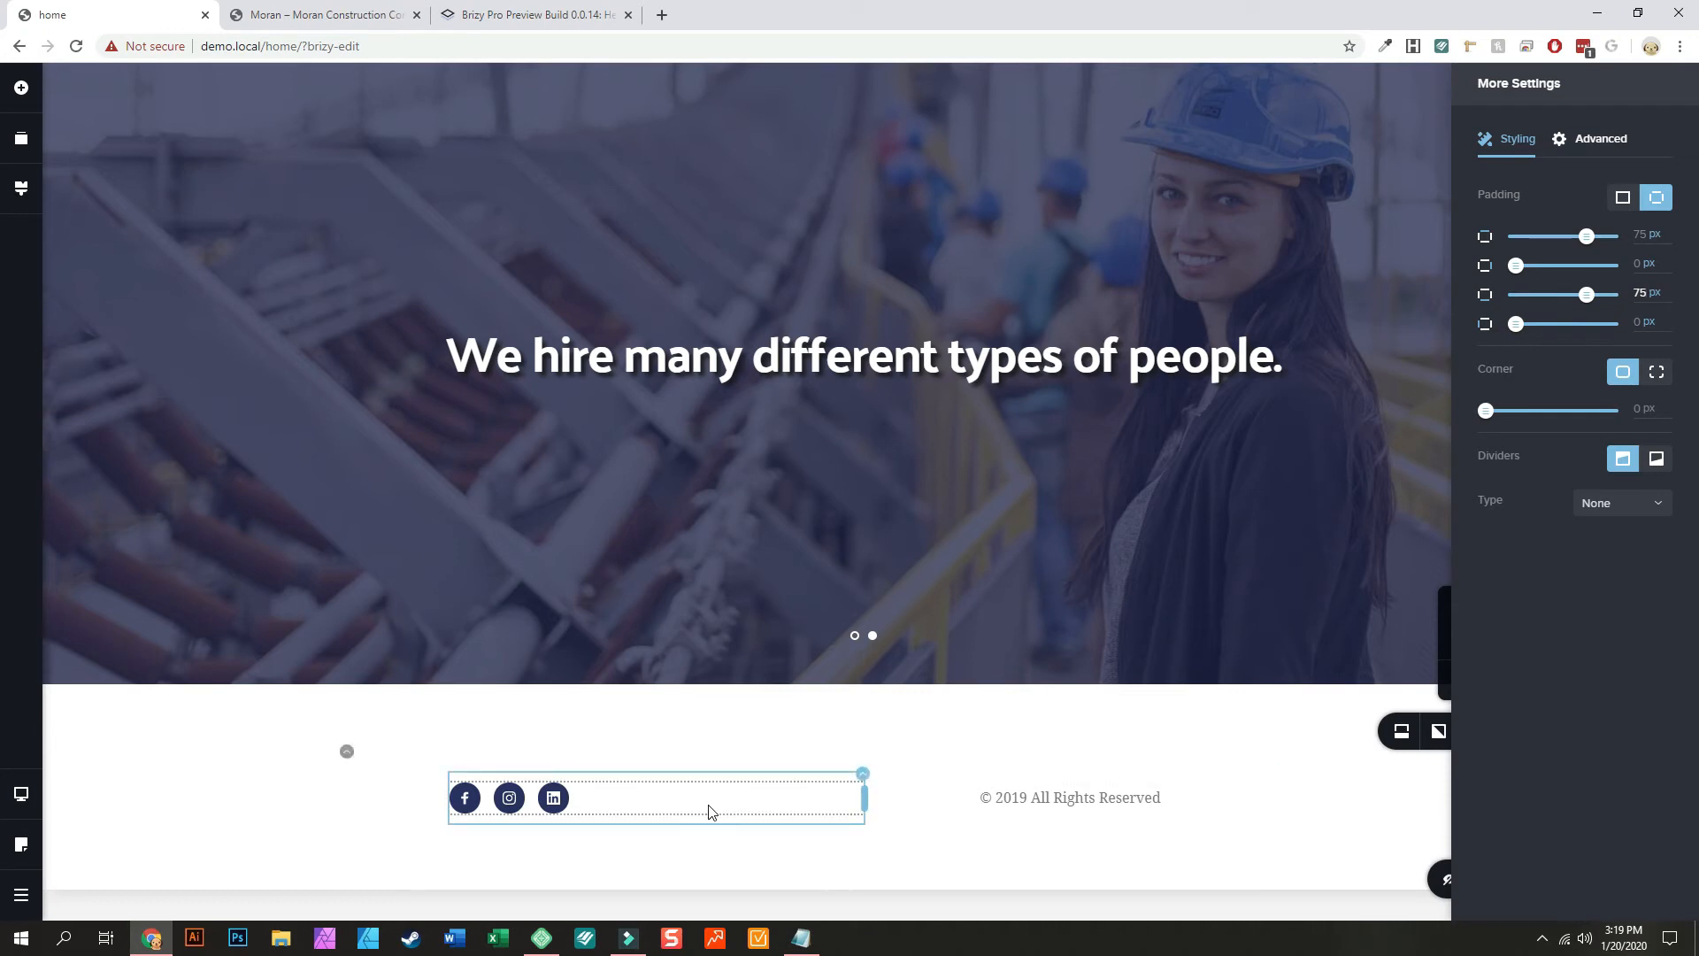
click(250, 795)
Step: Review the page from header to footer and compare it with the footer of the Moran Construction website
scroll(885, 782, up, 2)
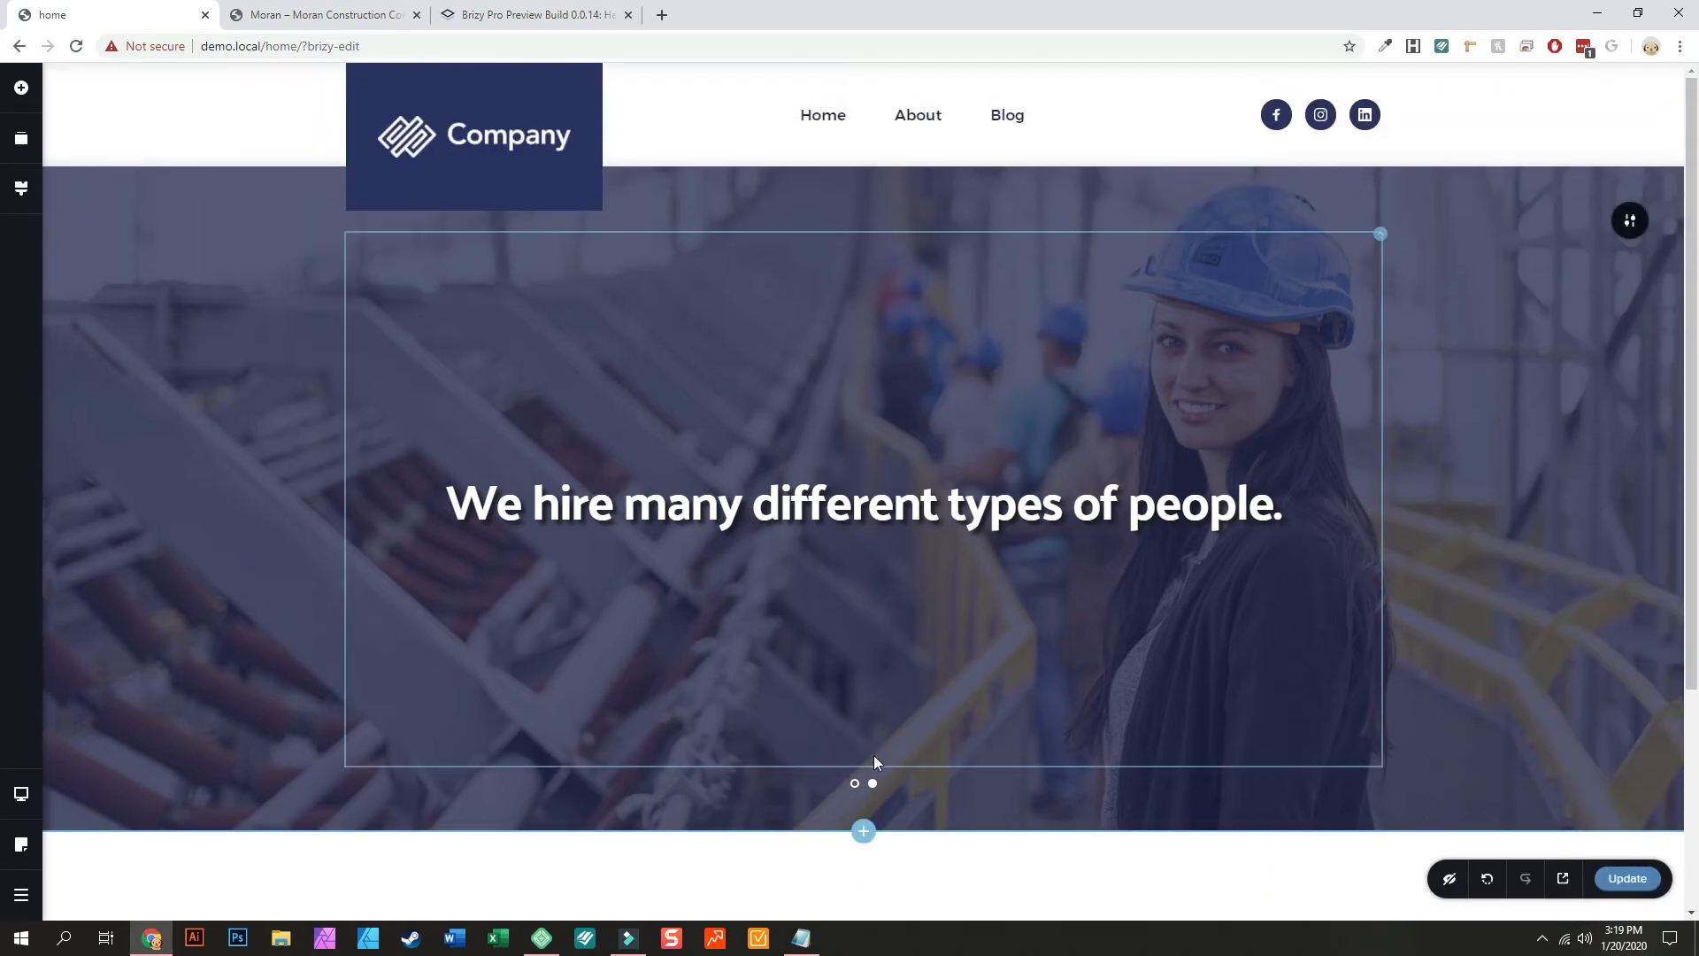
scroll(874, 761, down, 3)
scroll(834, 732, up, 4)
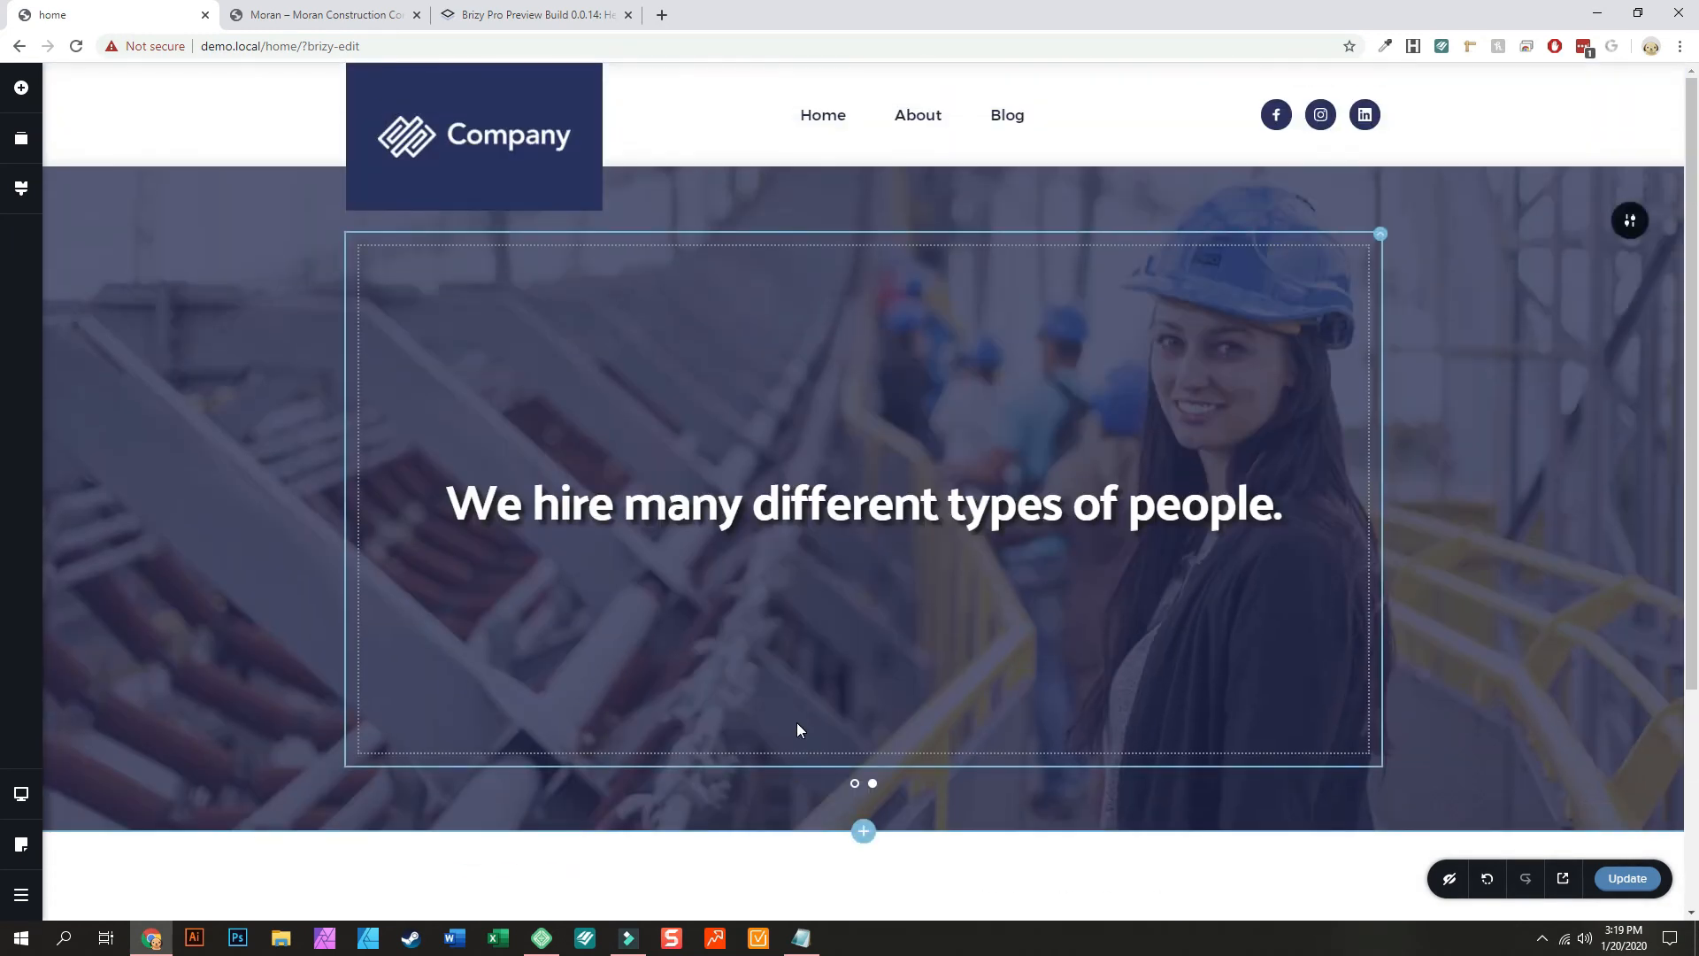
scroll(797, 729, down, 1)
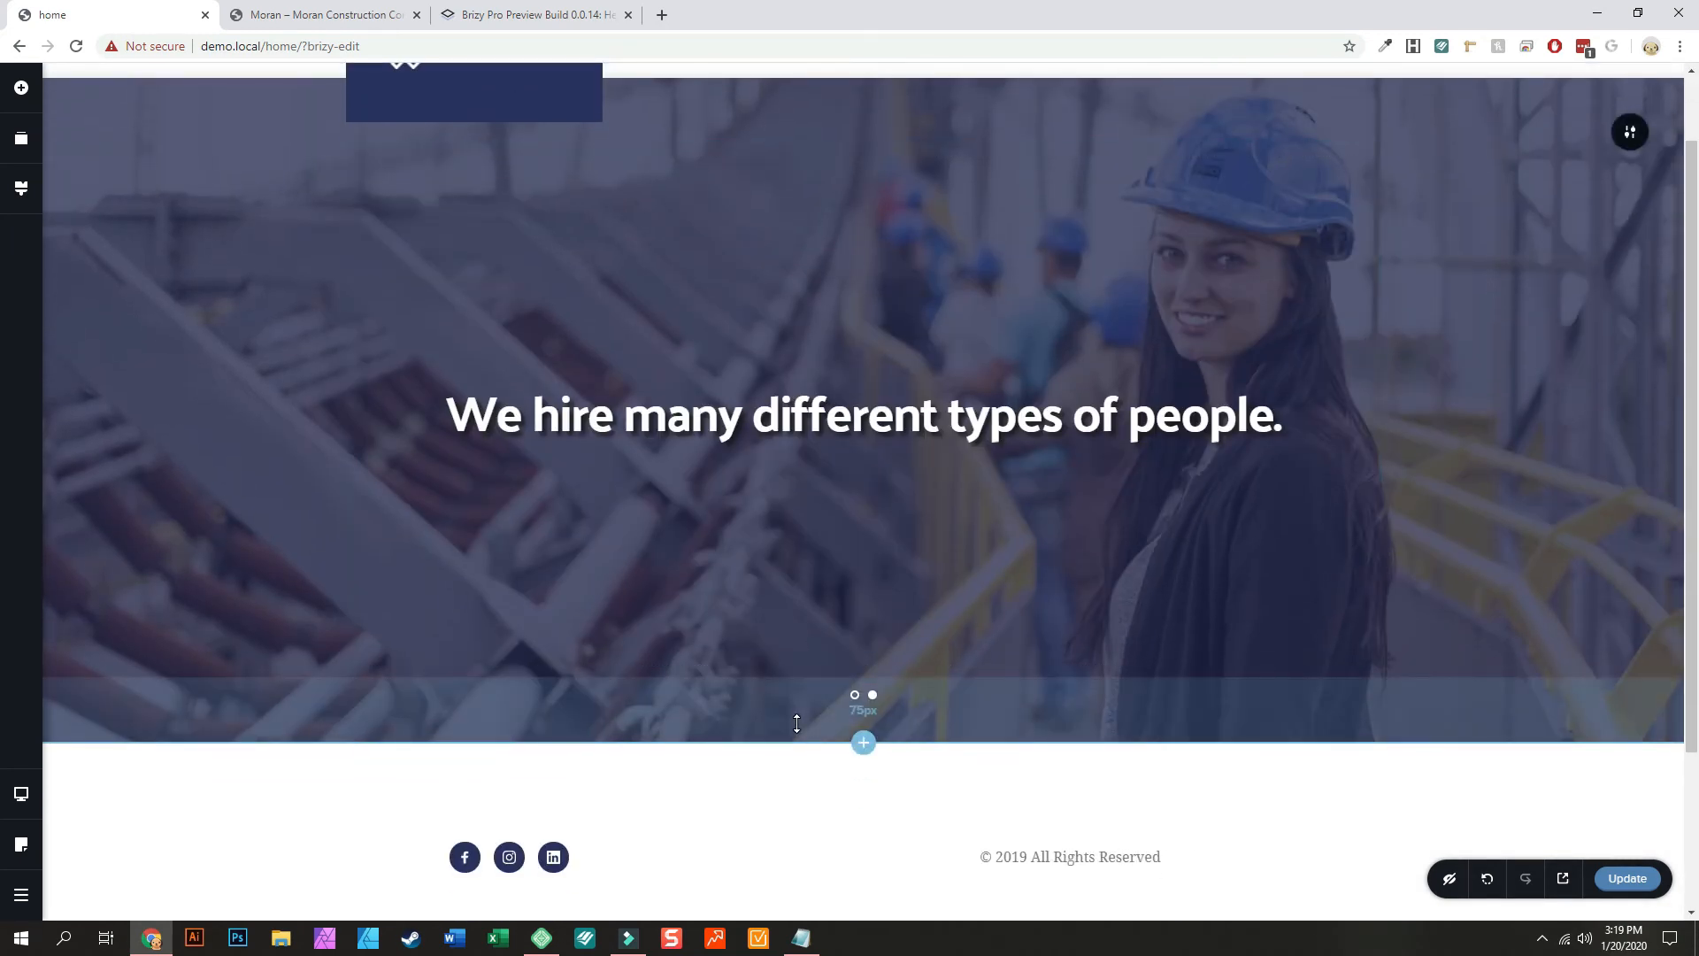
scroll(664, 818, up, 1)
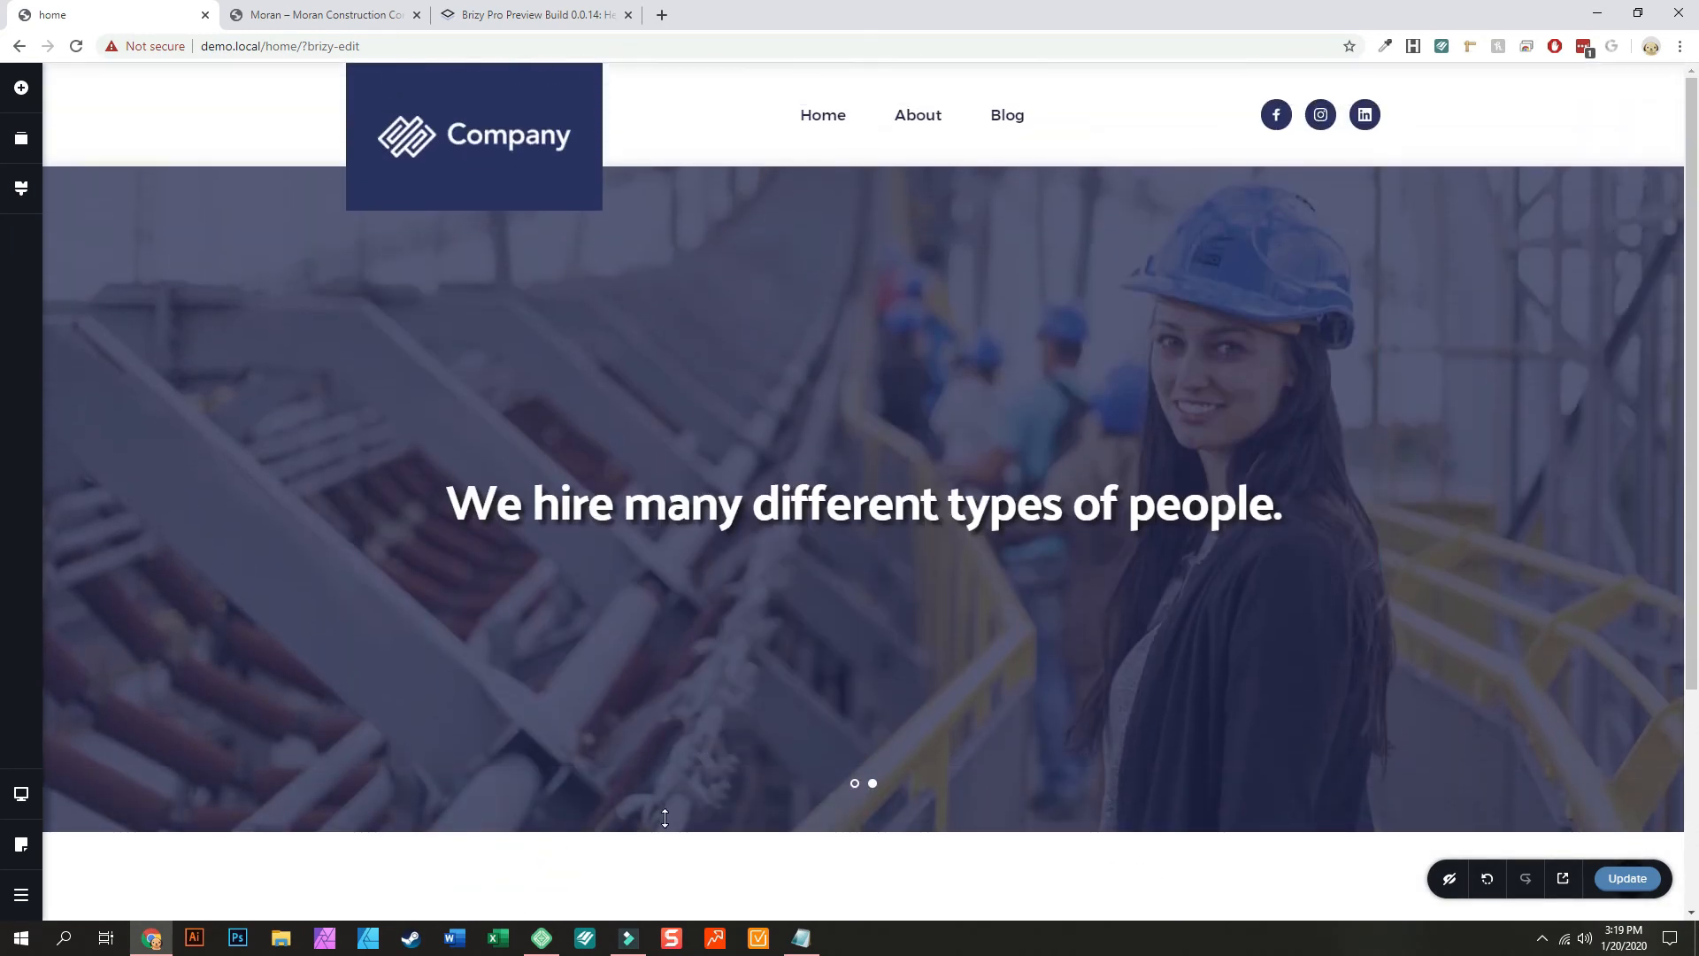
scroll(633, 801, down, 2)
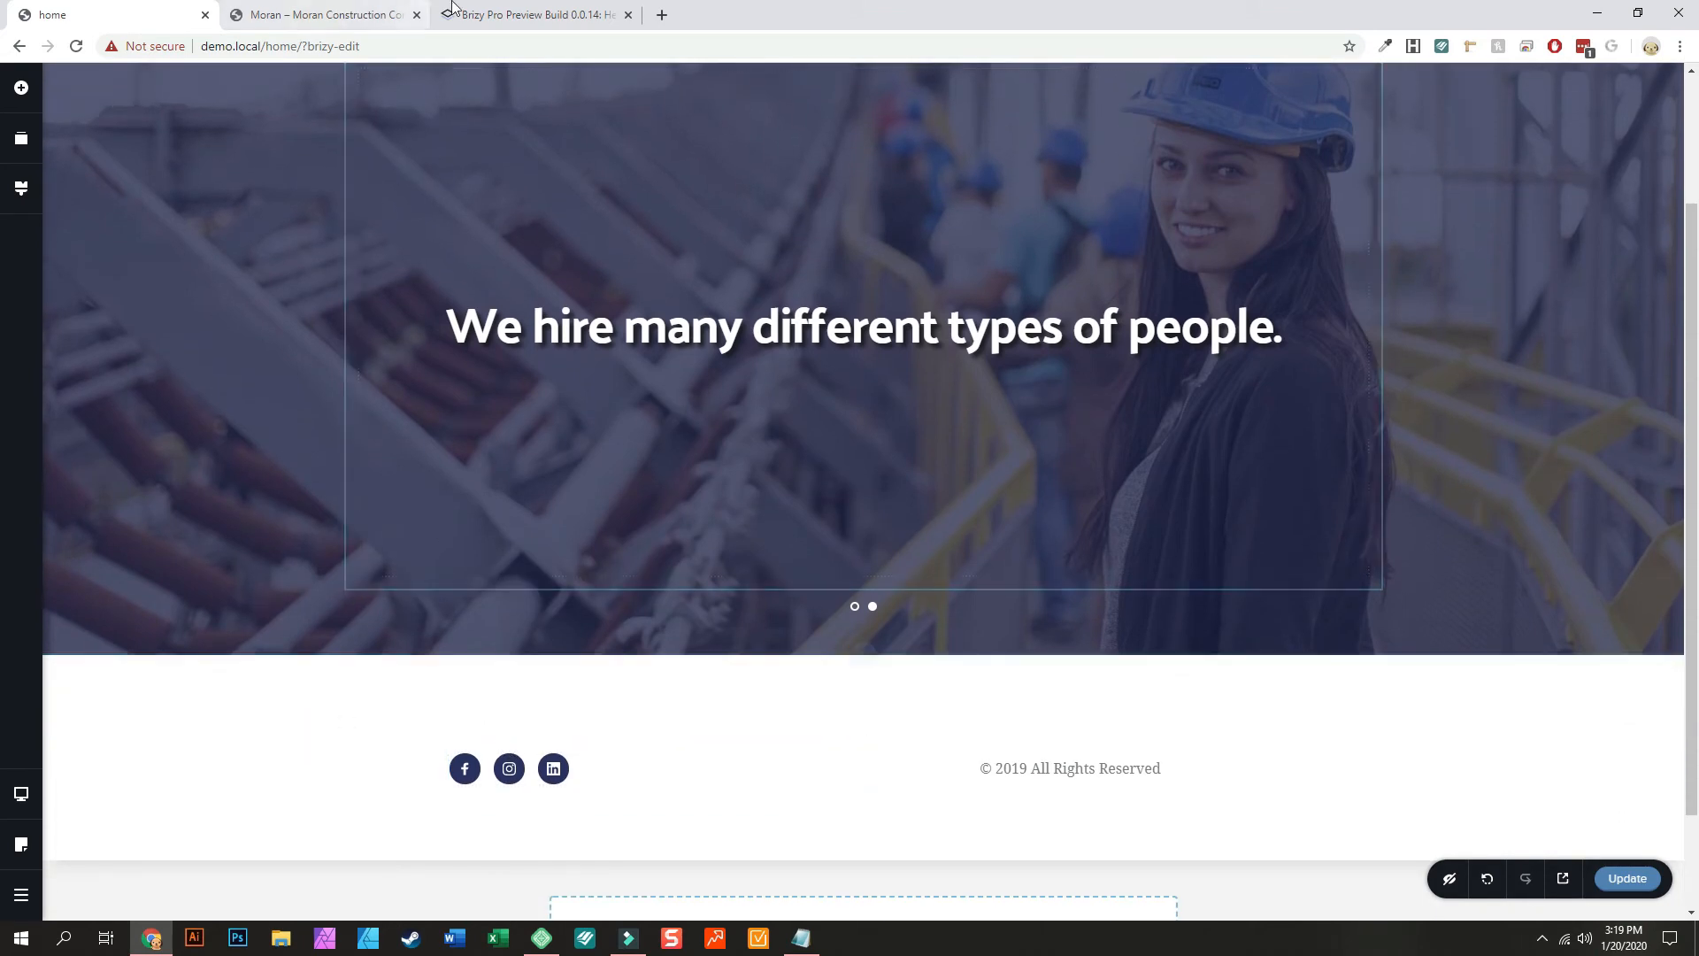
click(359, 13)
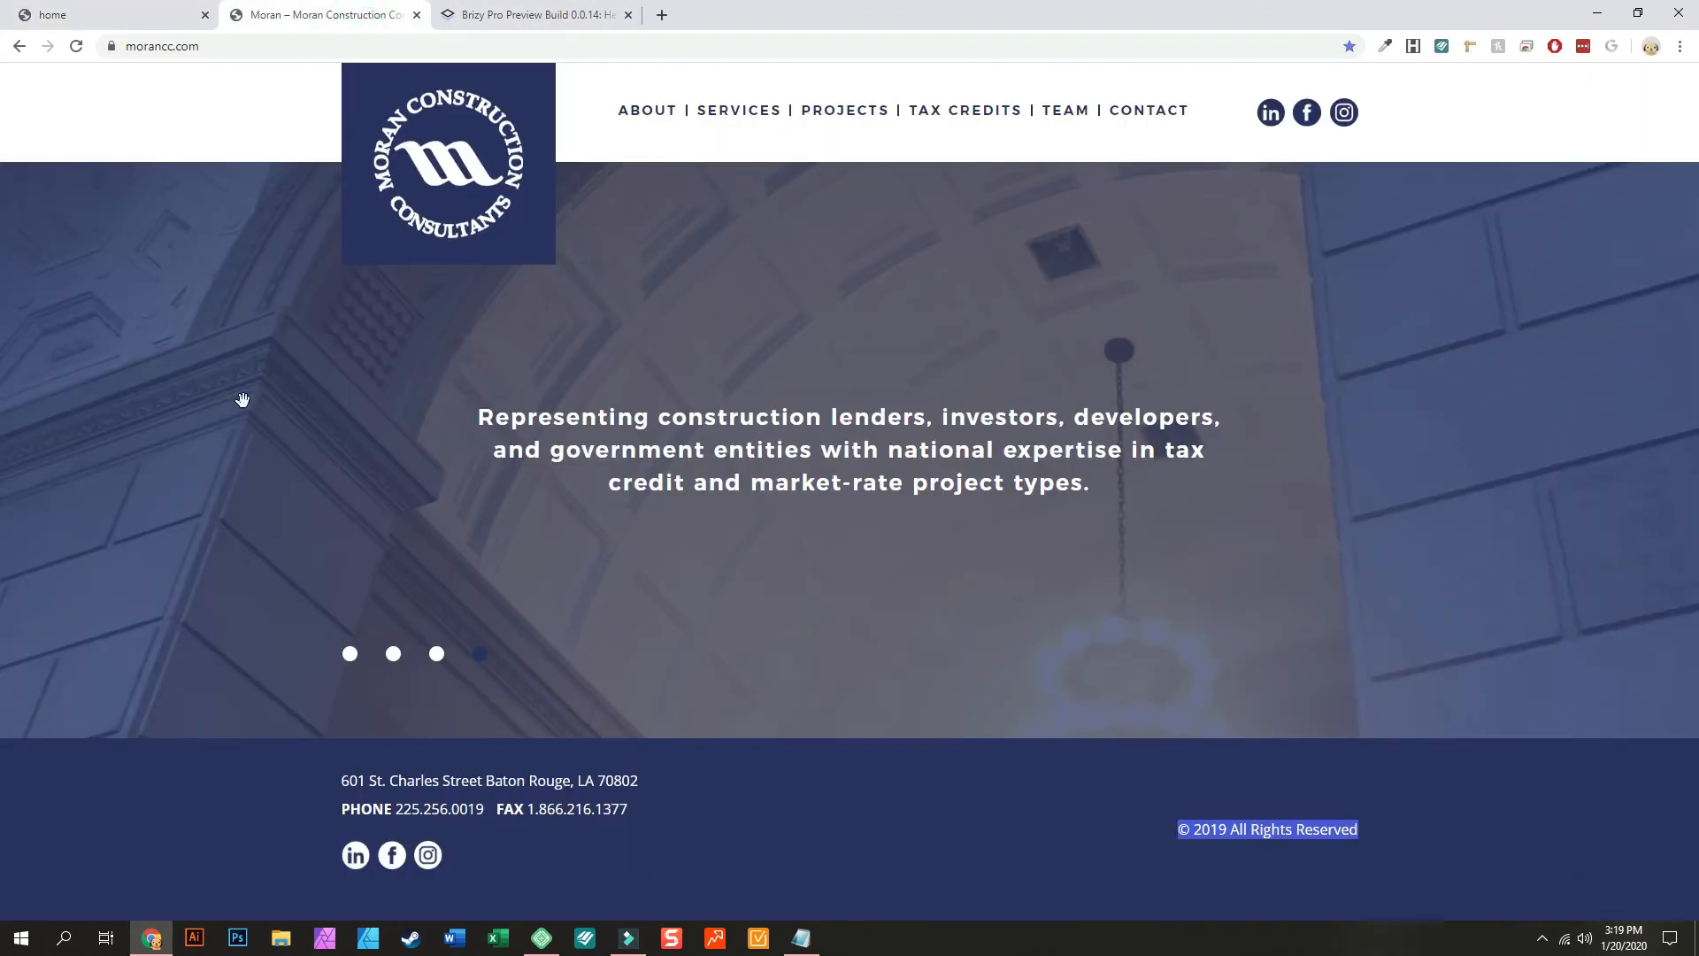
click(115, 15)
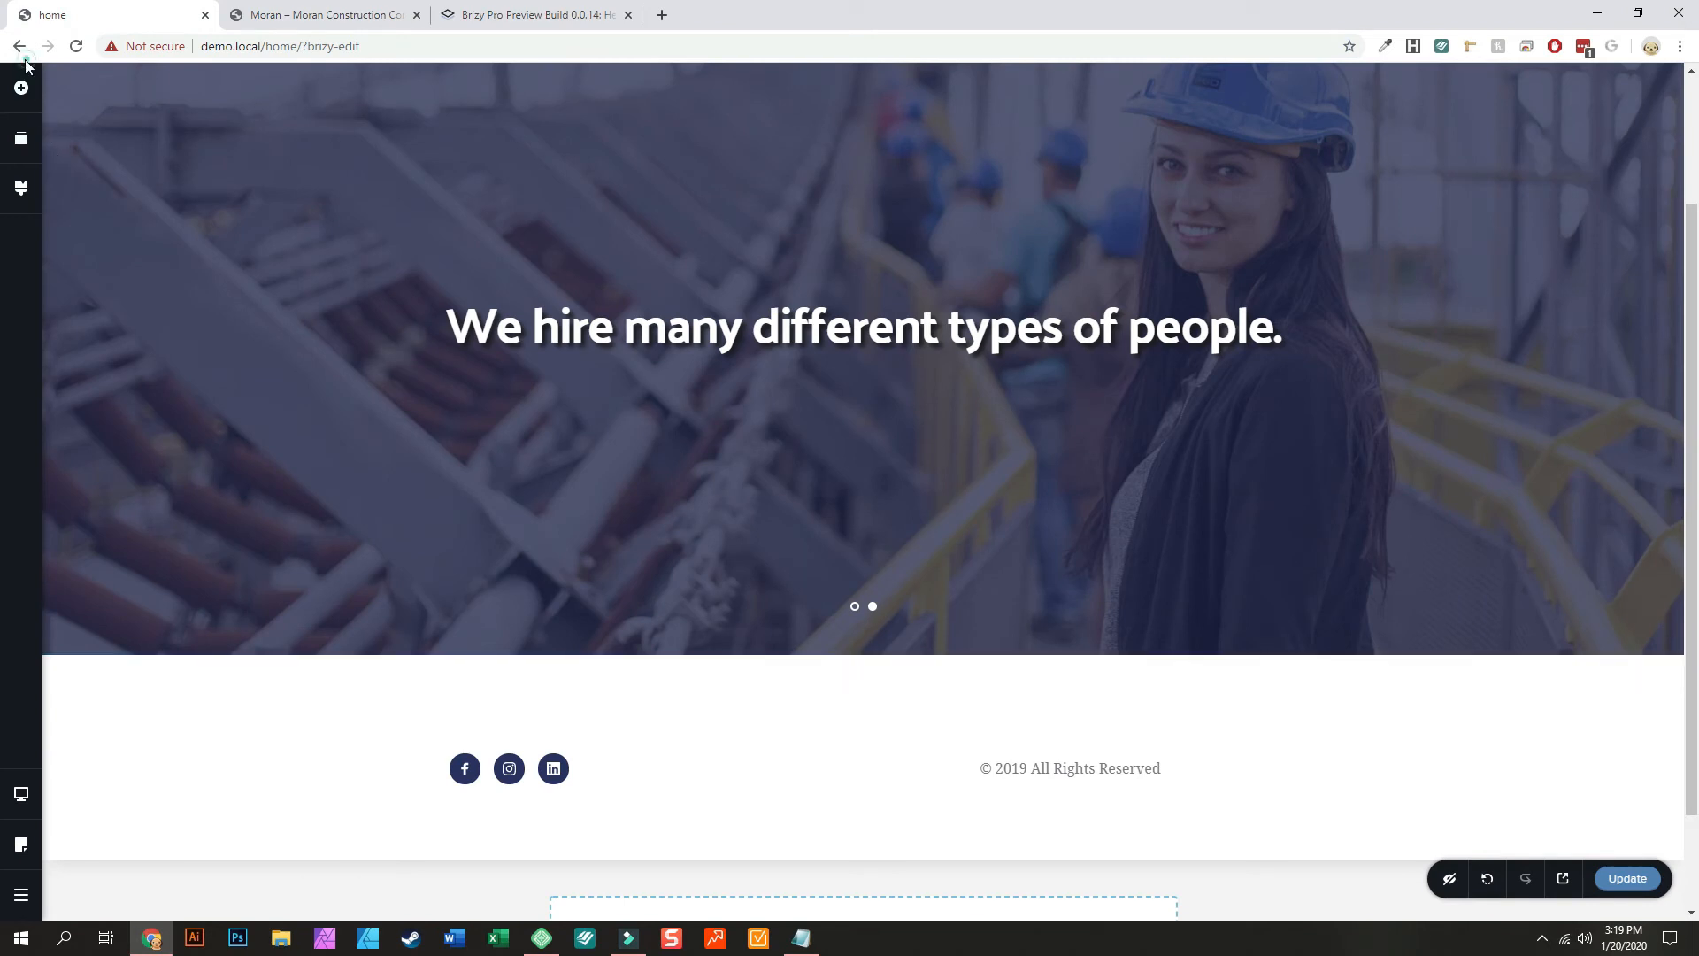
Step: Add a text element above the footer's social icons and replace its sample text with a two-line placeholder postal address
click(21, 87)
drag(92, 226, 470, 773)
triple_click(559, 780)
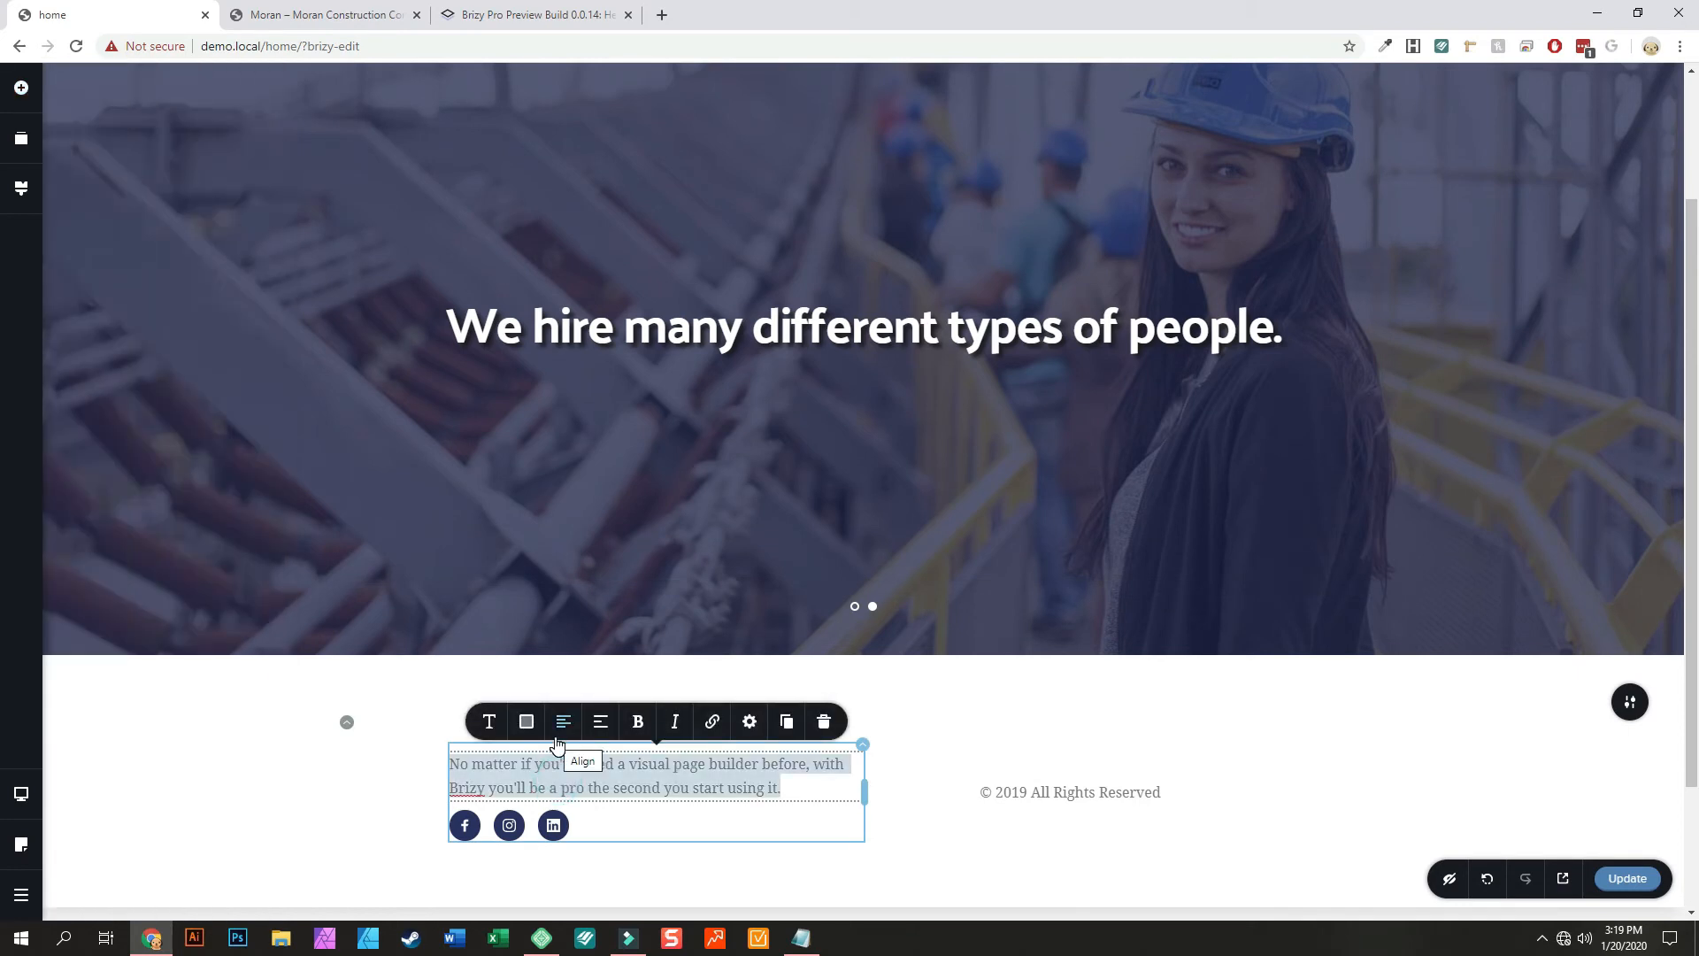
text(1234 Street)
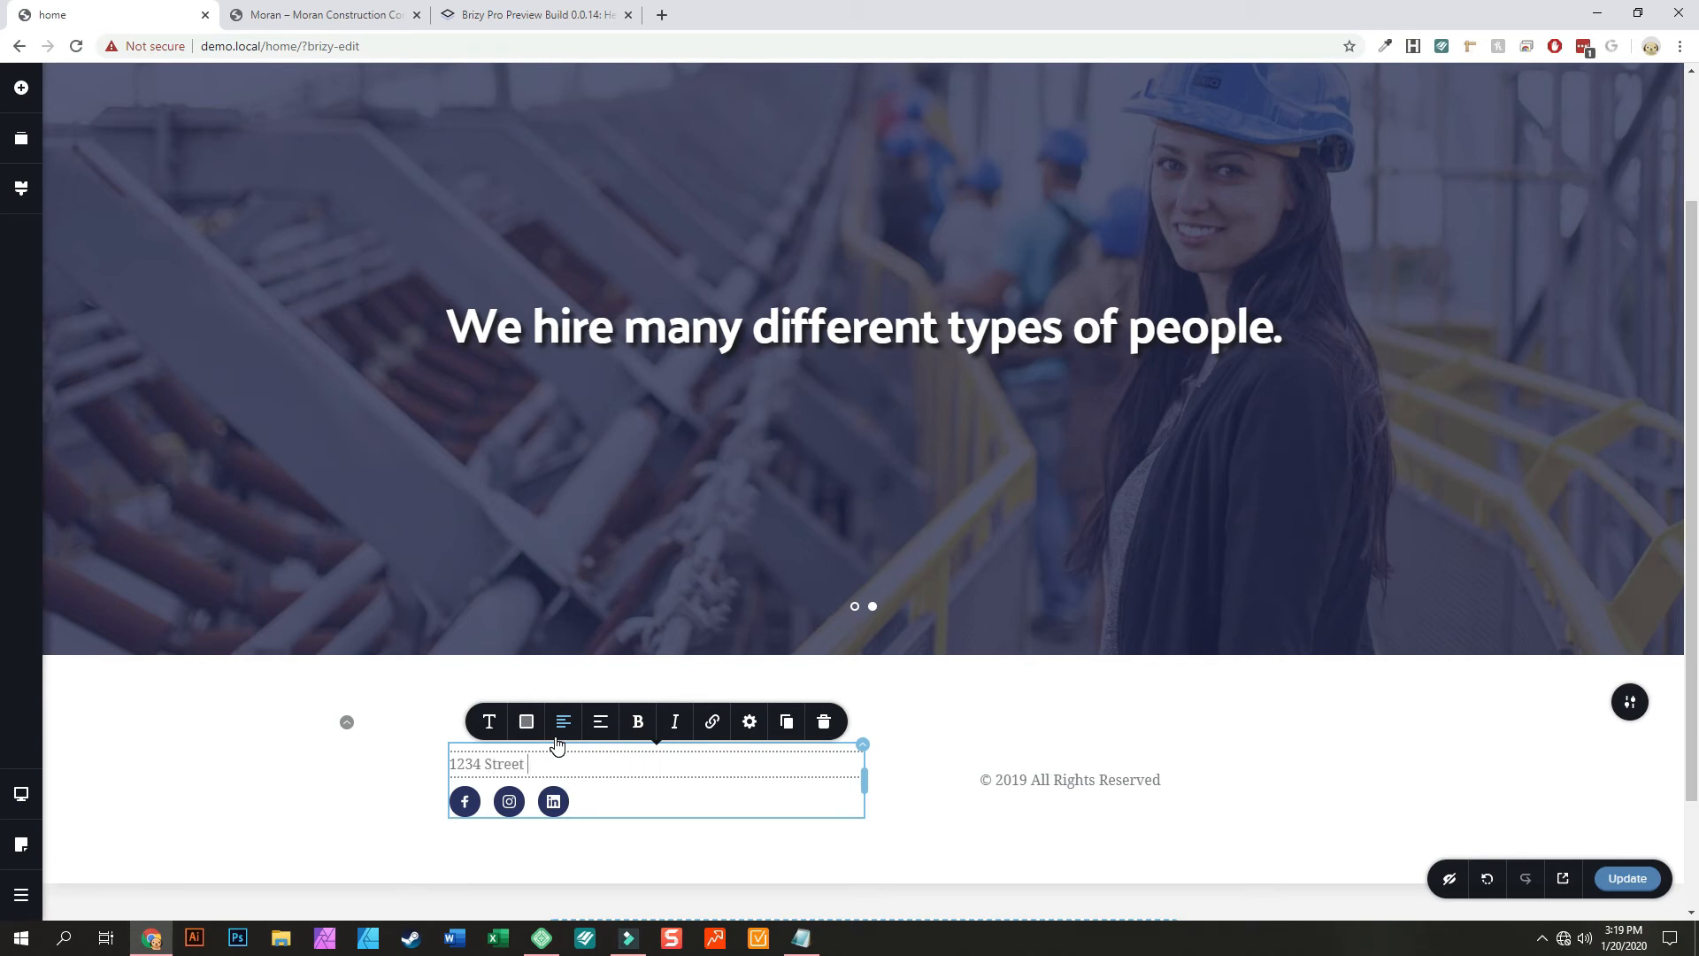
text( Drive)
key(Return)
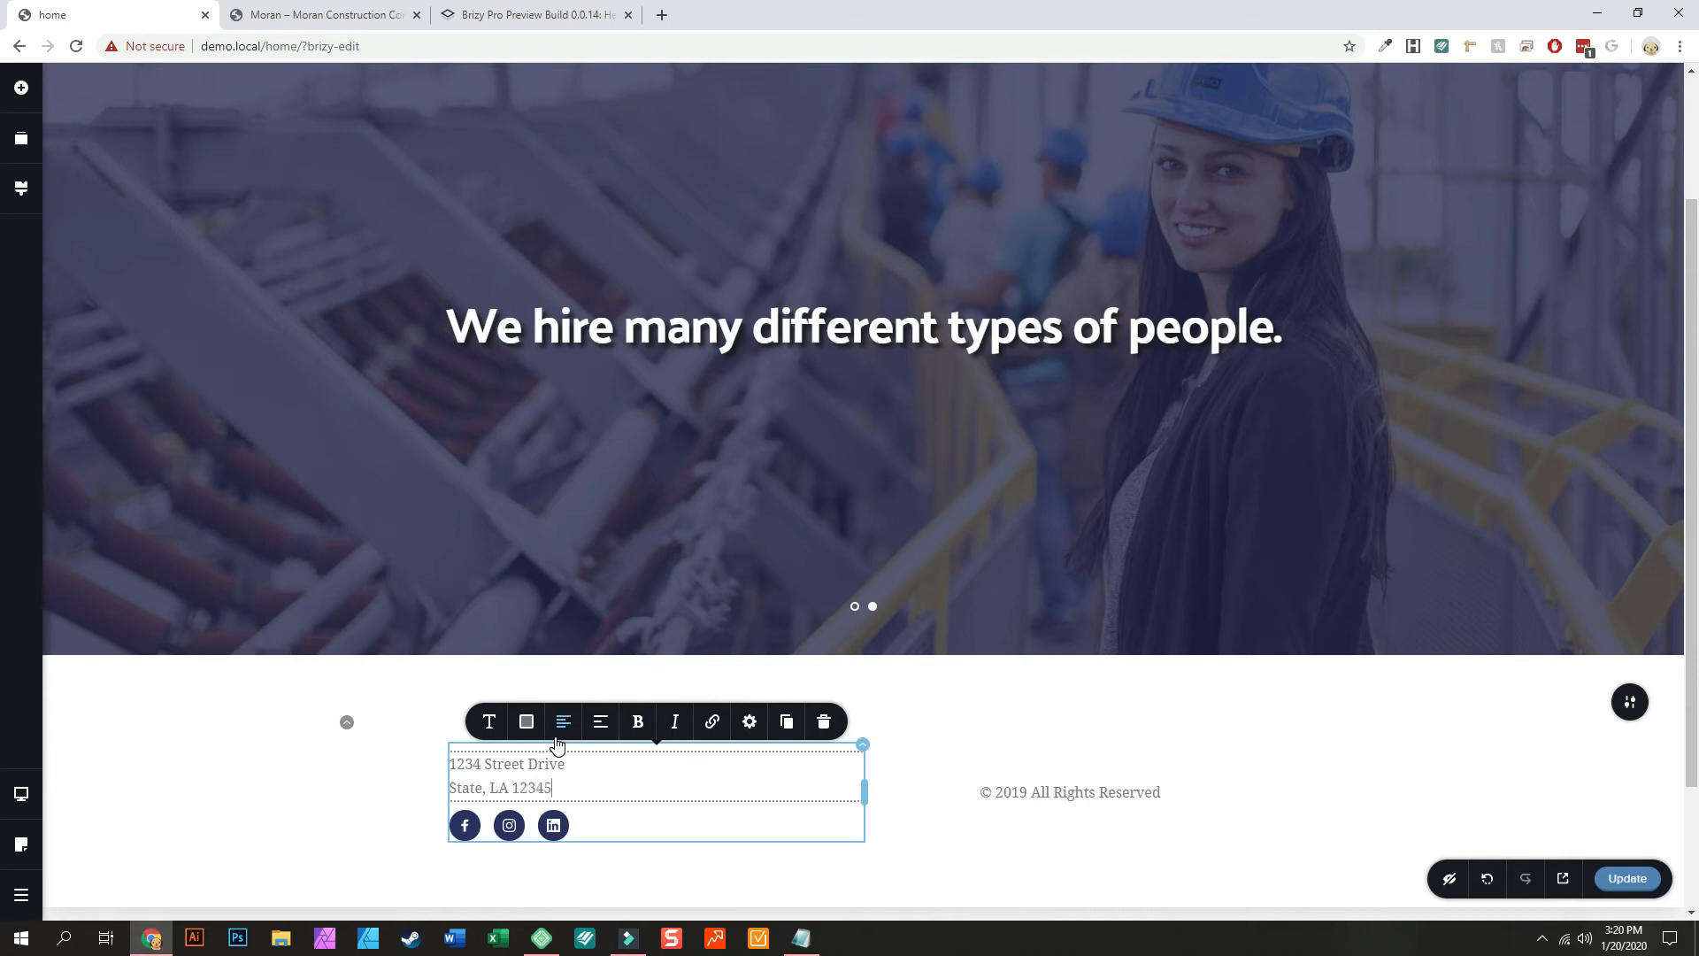
Step: Set the footer address text's gap below to 10 px and color its second line white (#FFFFFF)
click(749, 721)
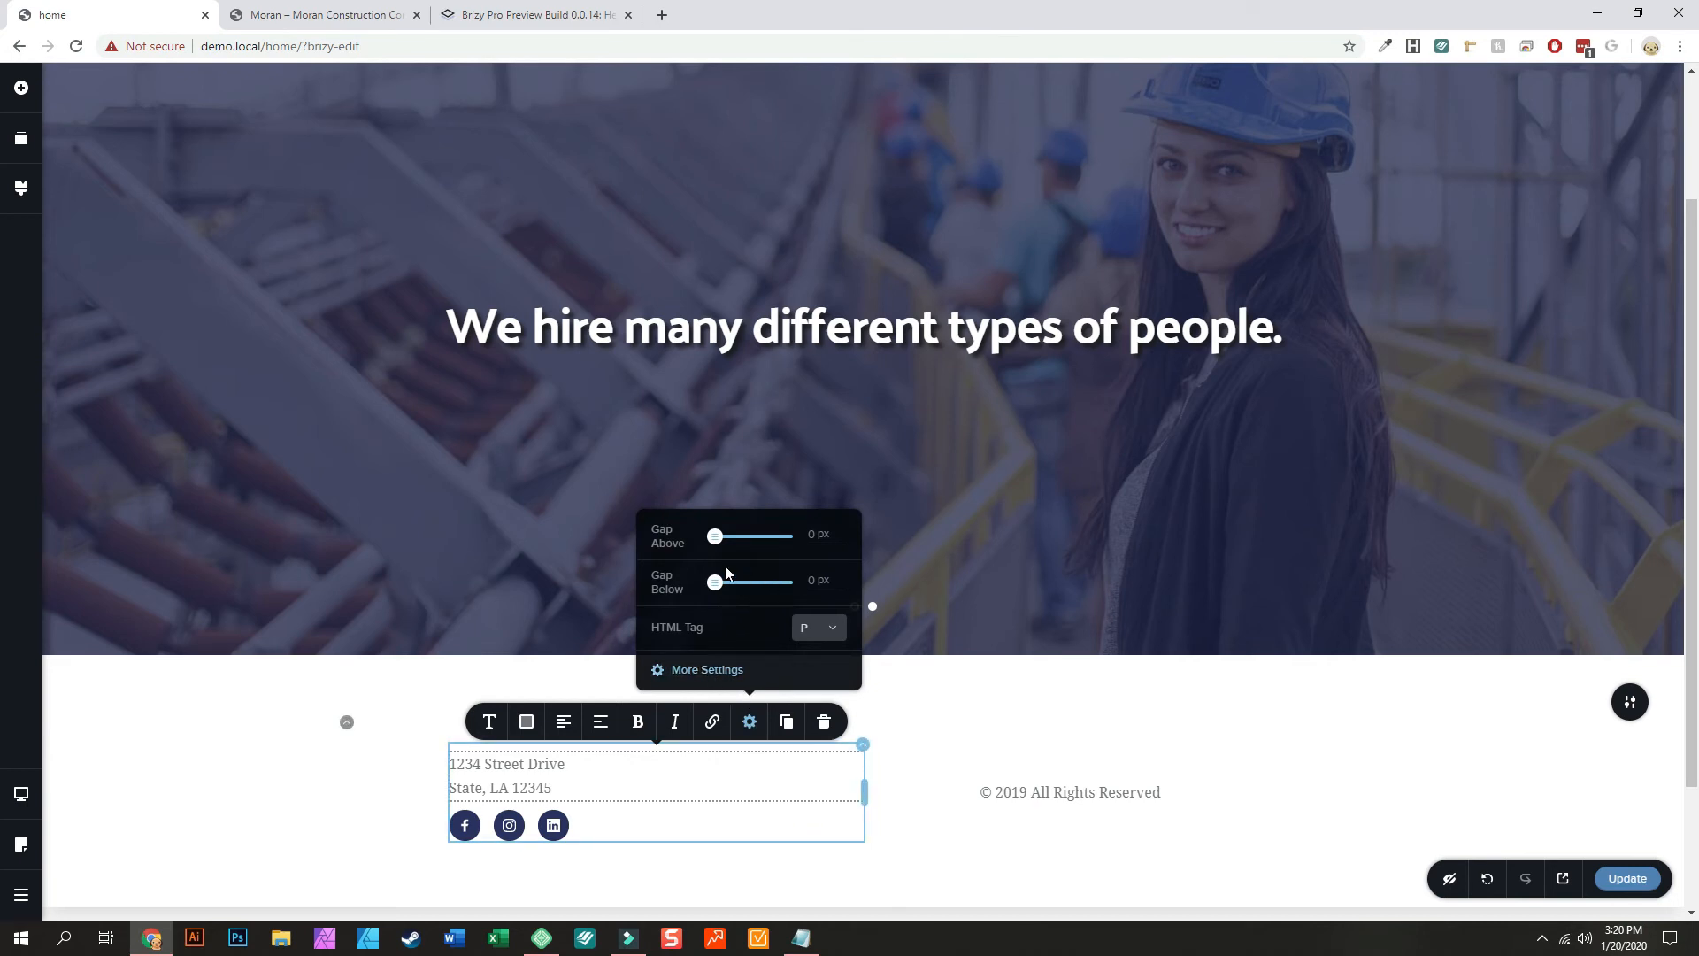
drag(712, 586, 716, 579)
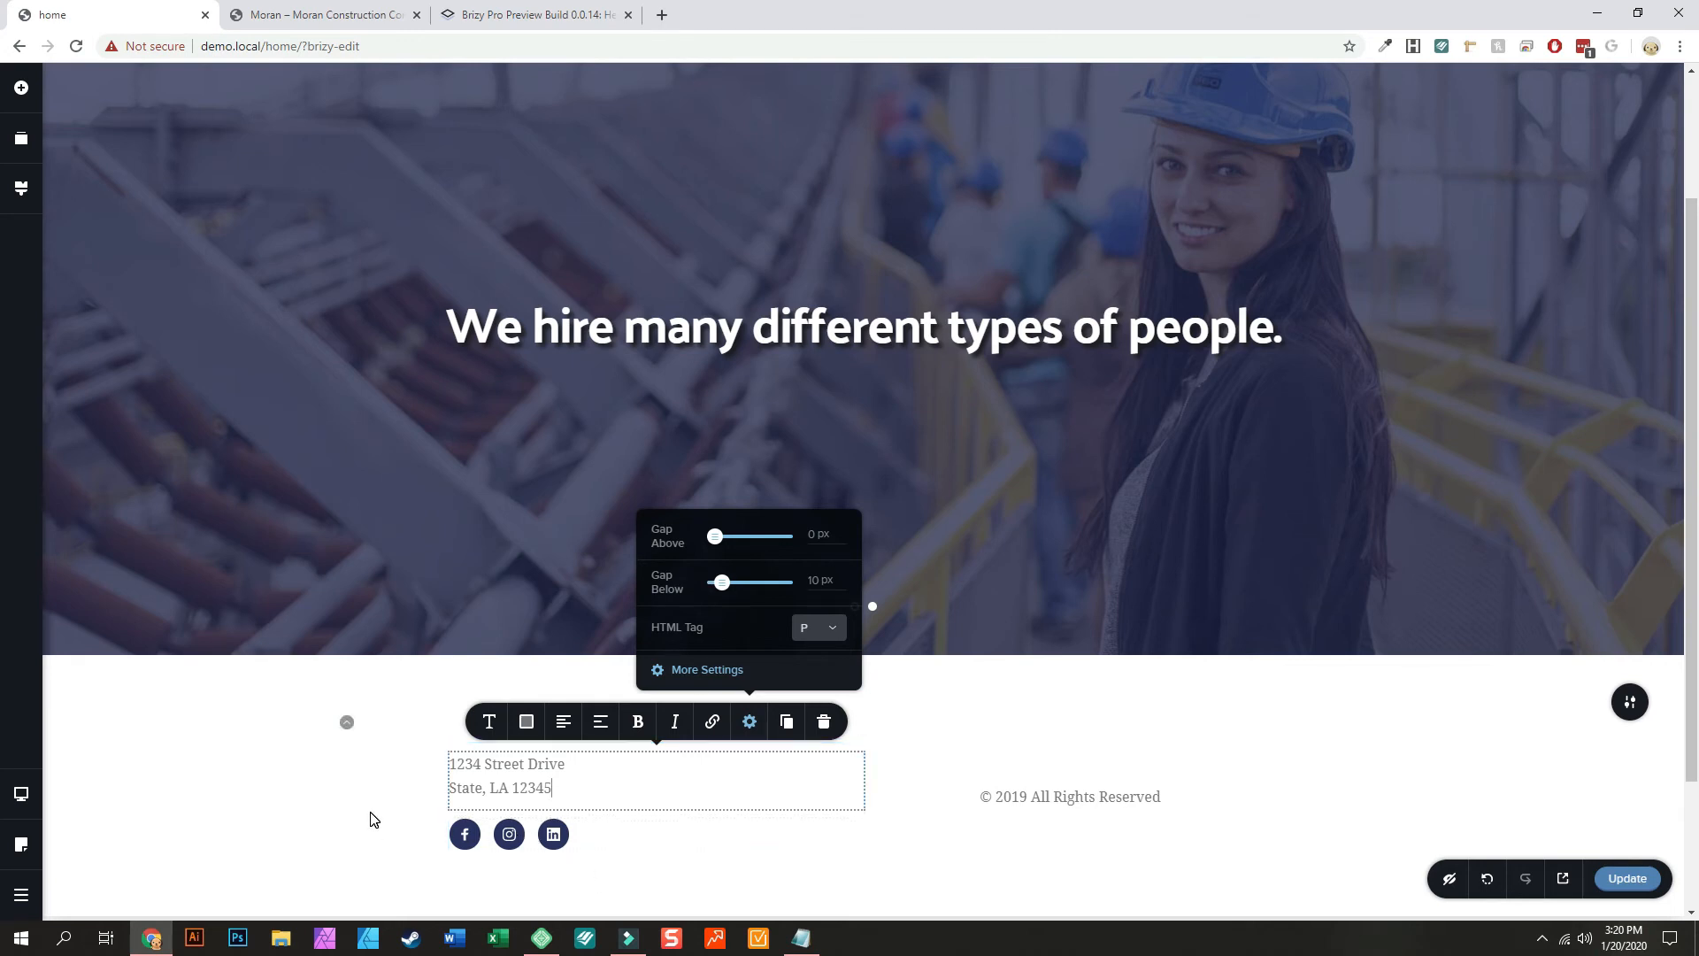
click(526, 722)
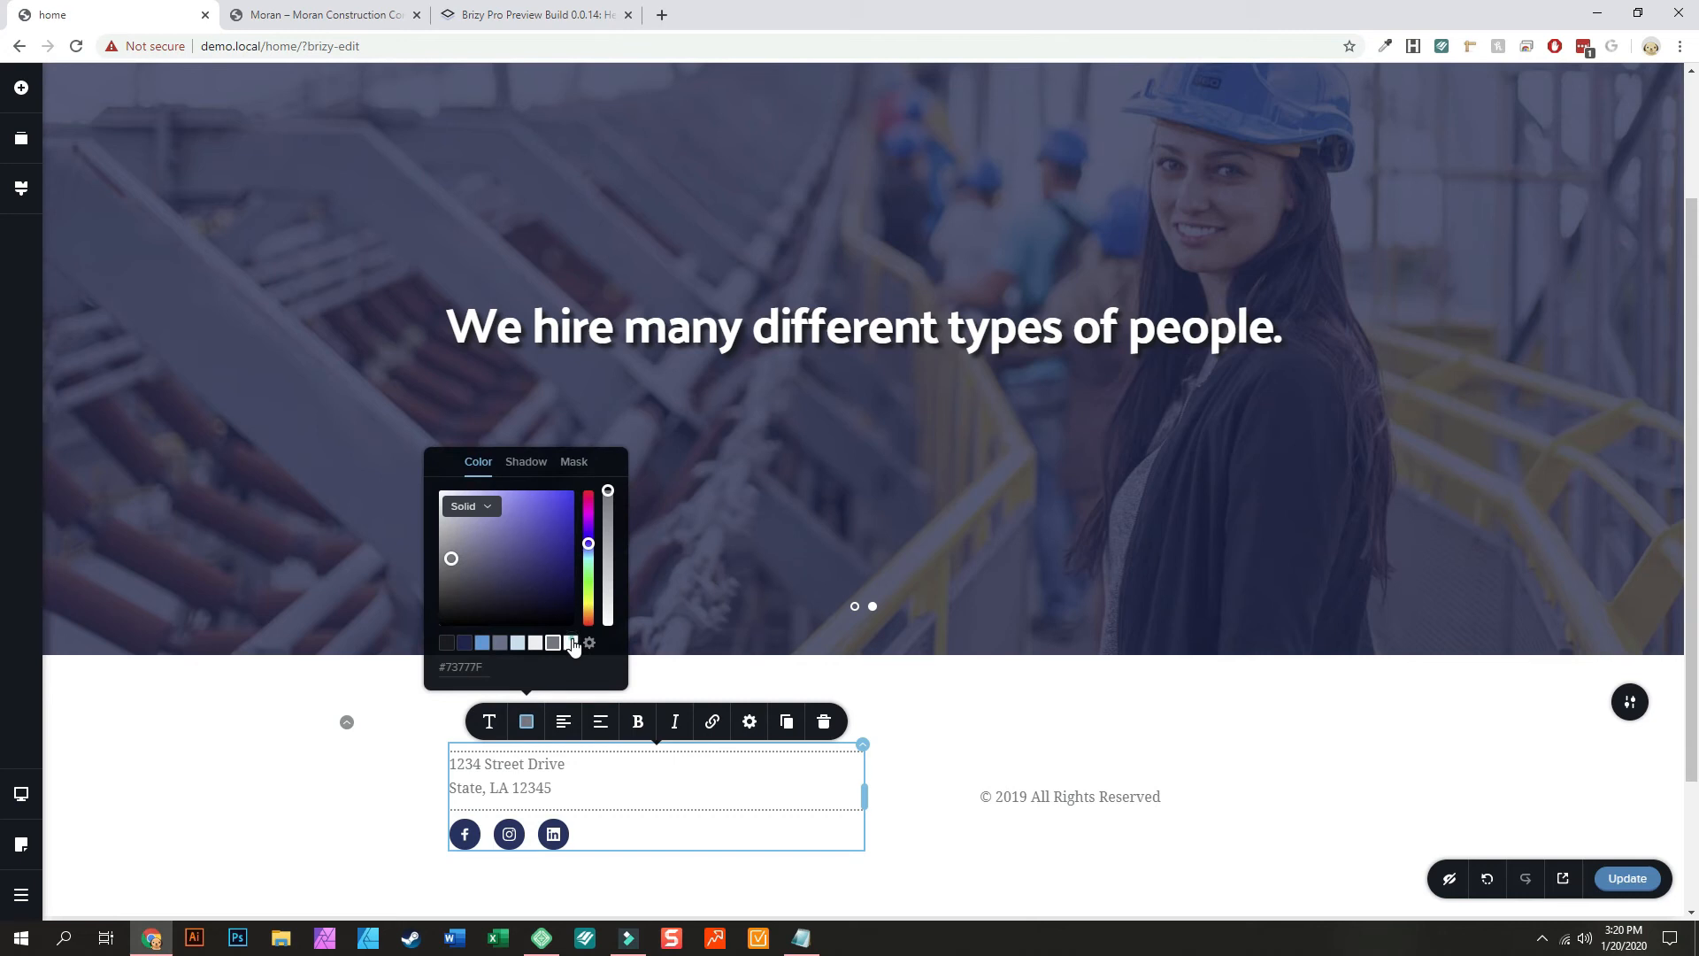
click(572, 643)
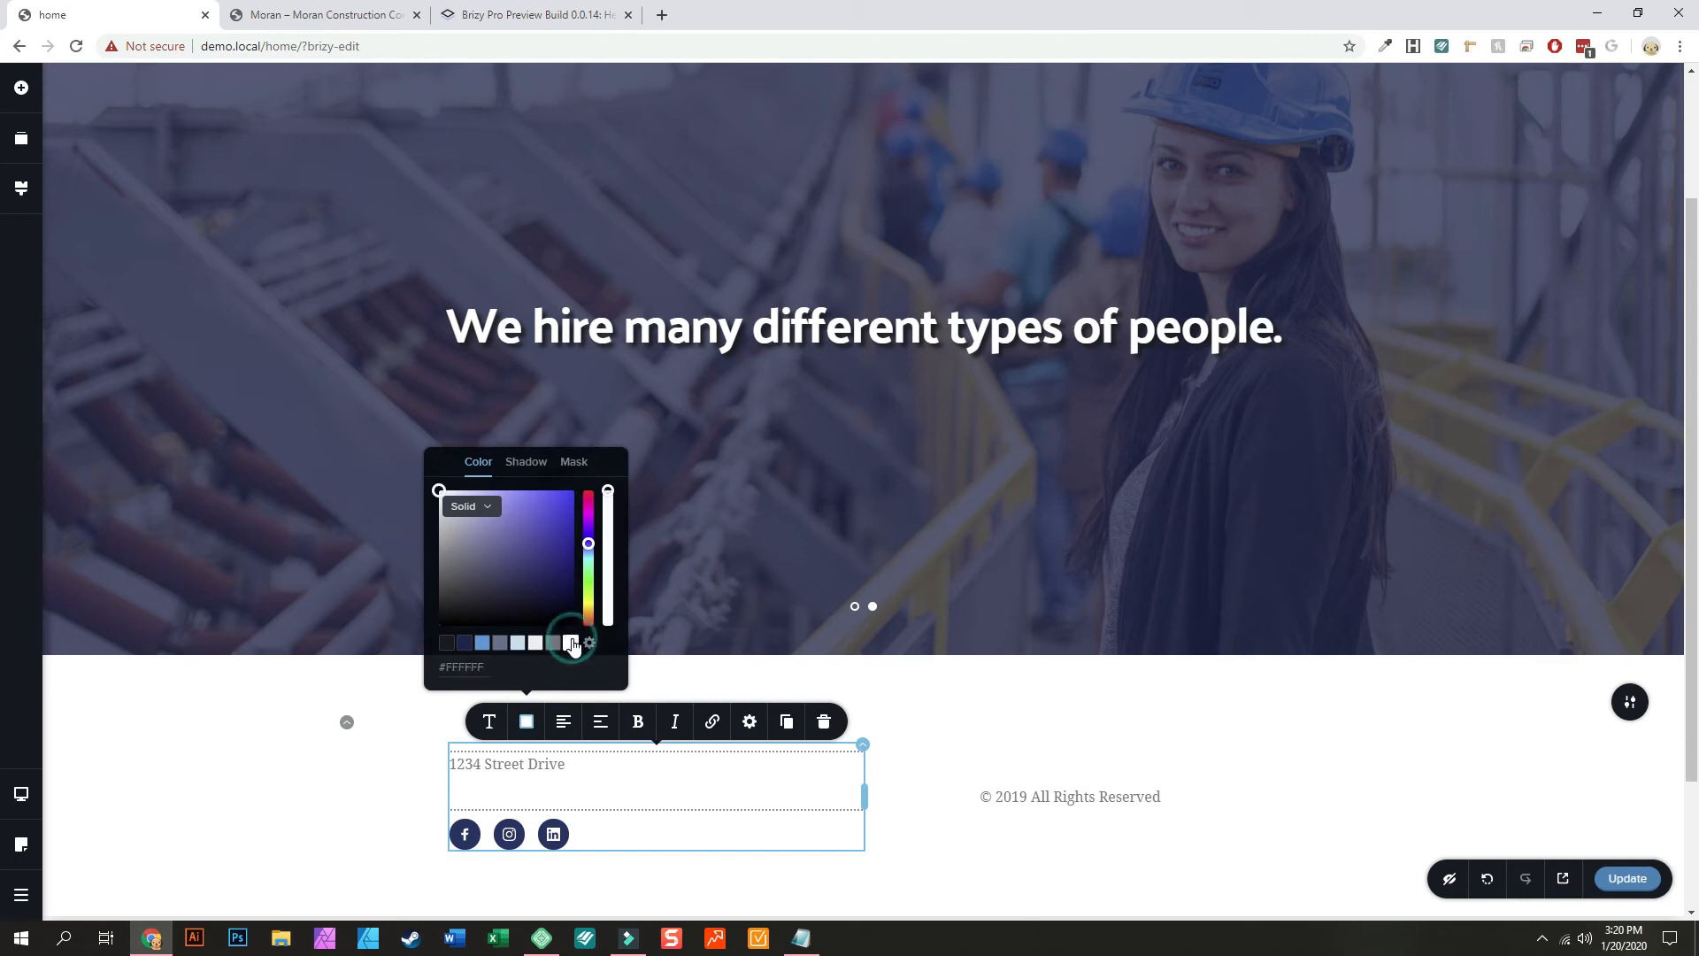
Step: Color the first line of the footer address white (#FFFFFF)
click(292, 799)
scroll(309, 701, up, 2)
scroll(309, 701, down, 4)
scroll(334, 601, up, 3)
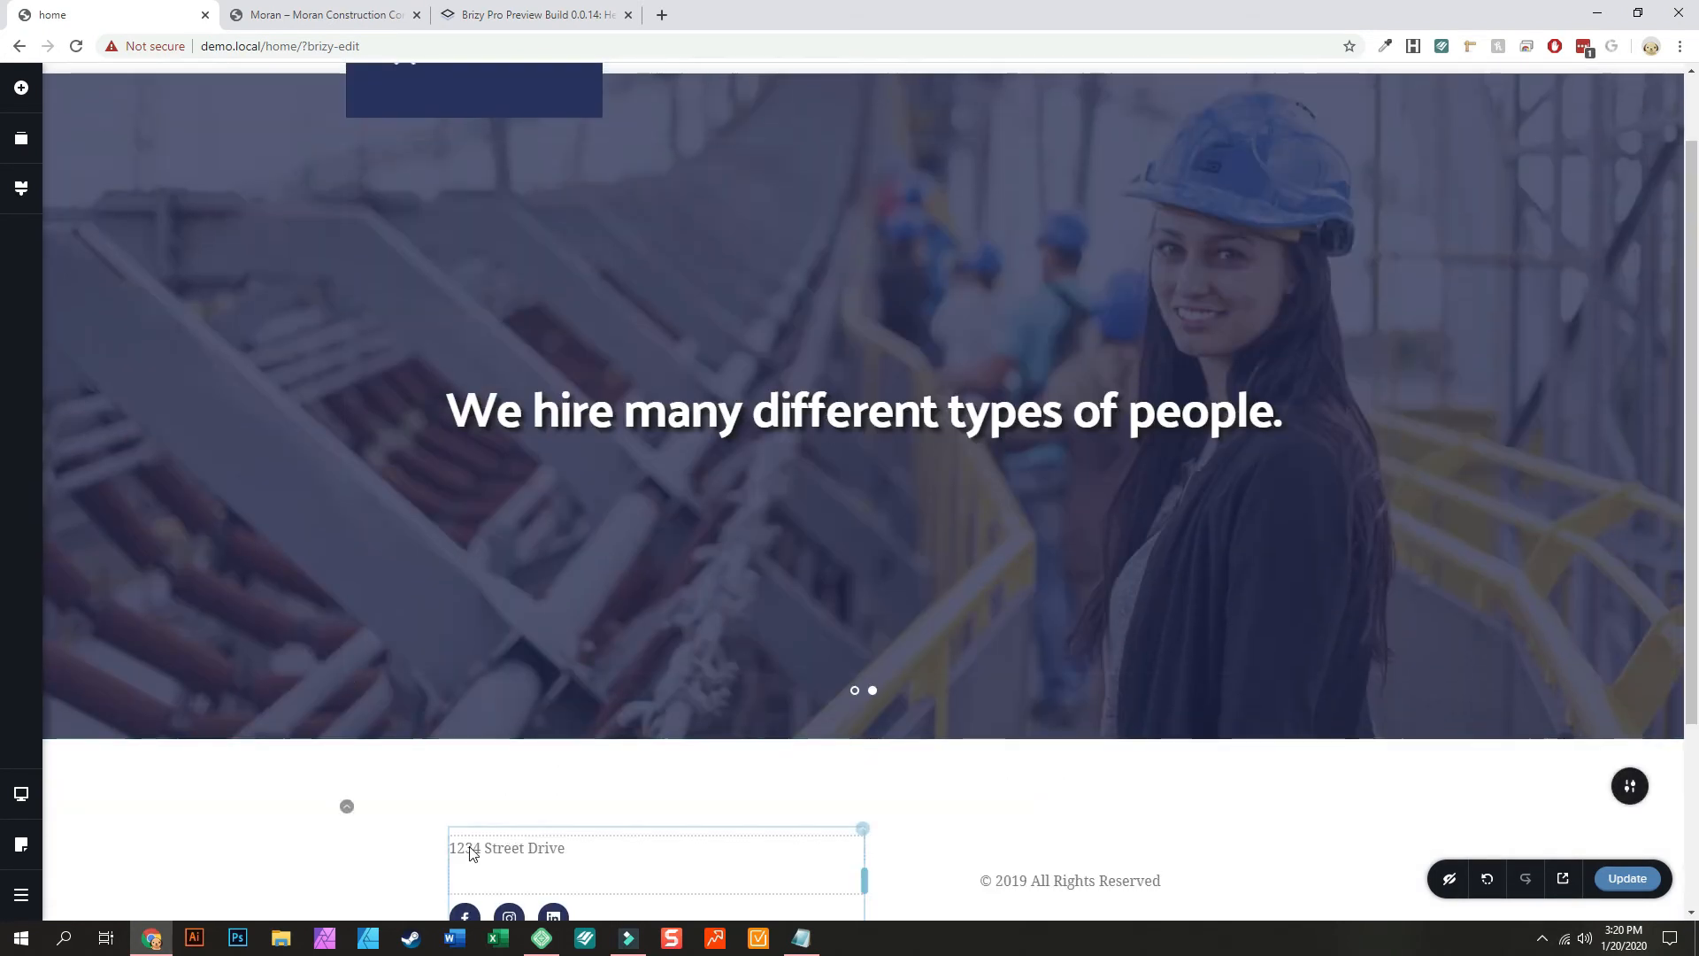
triple_click(471, 847)
click(527, 806)
click(571, 727)
click(297, 834)
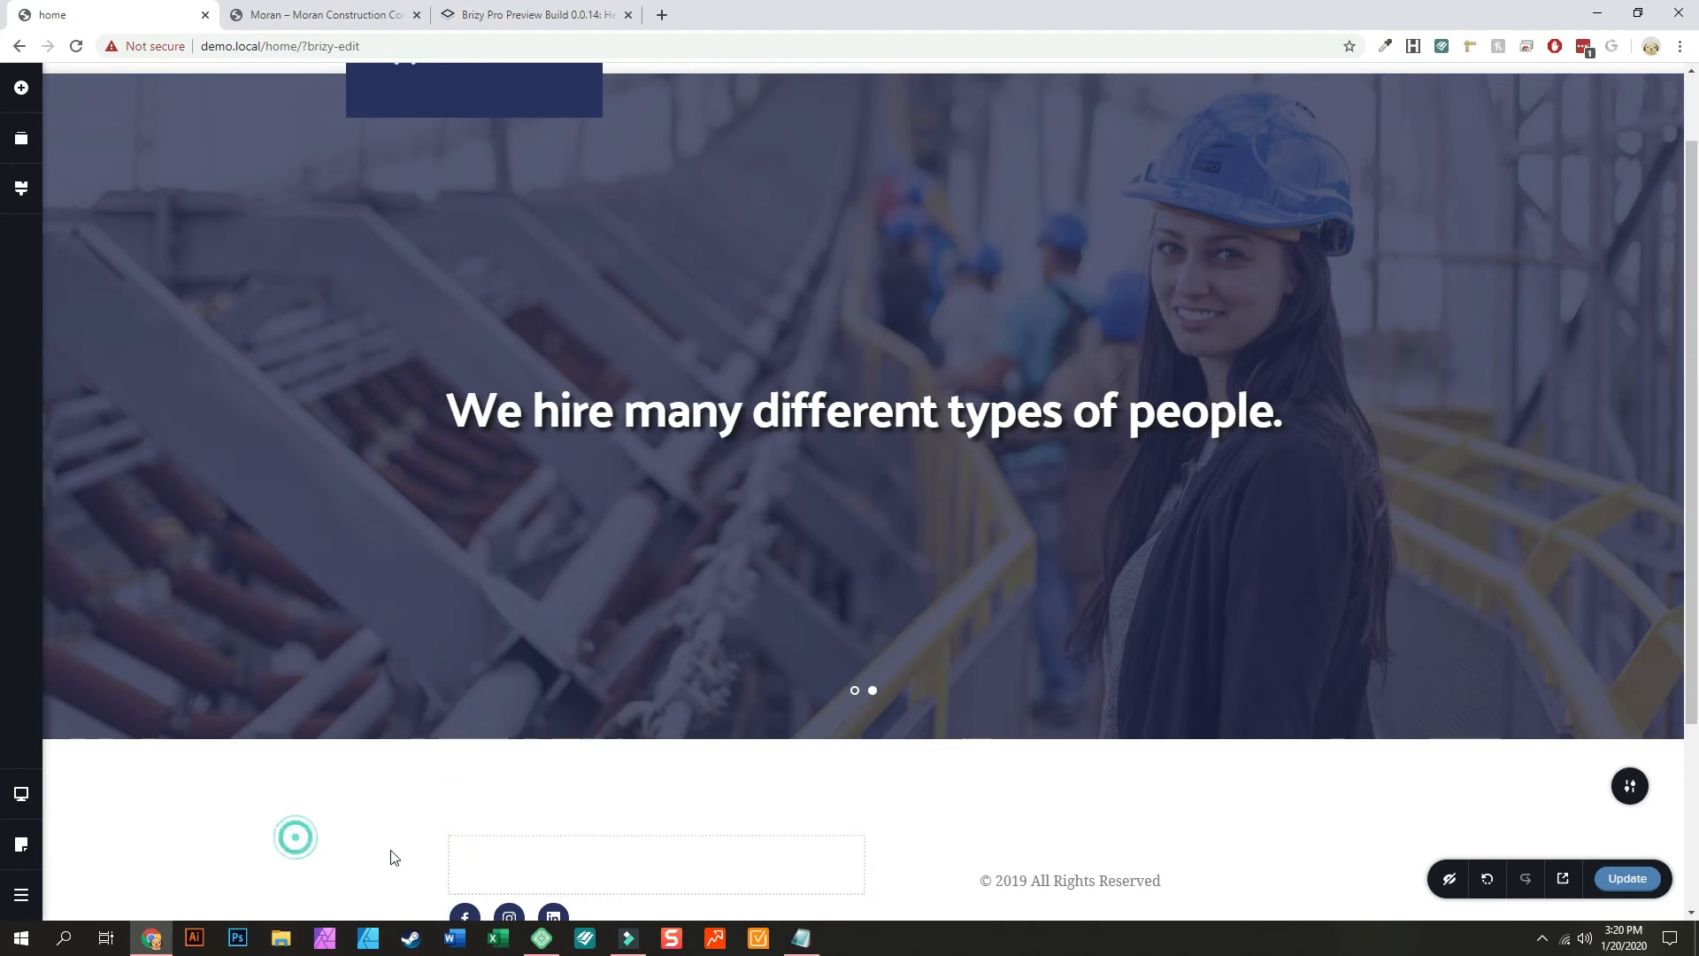
triple_click(529, 864)
click(503, 832)
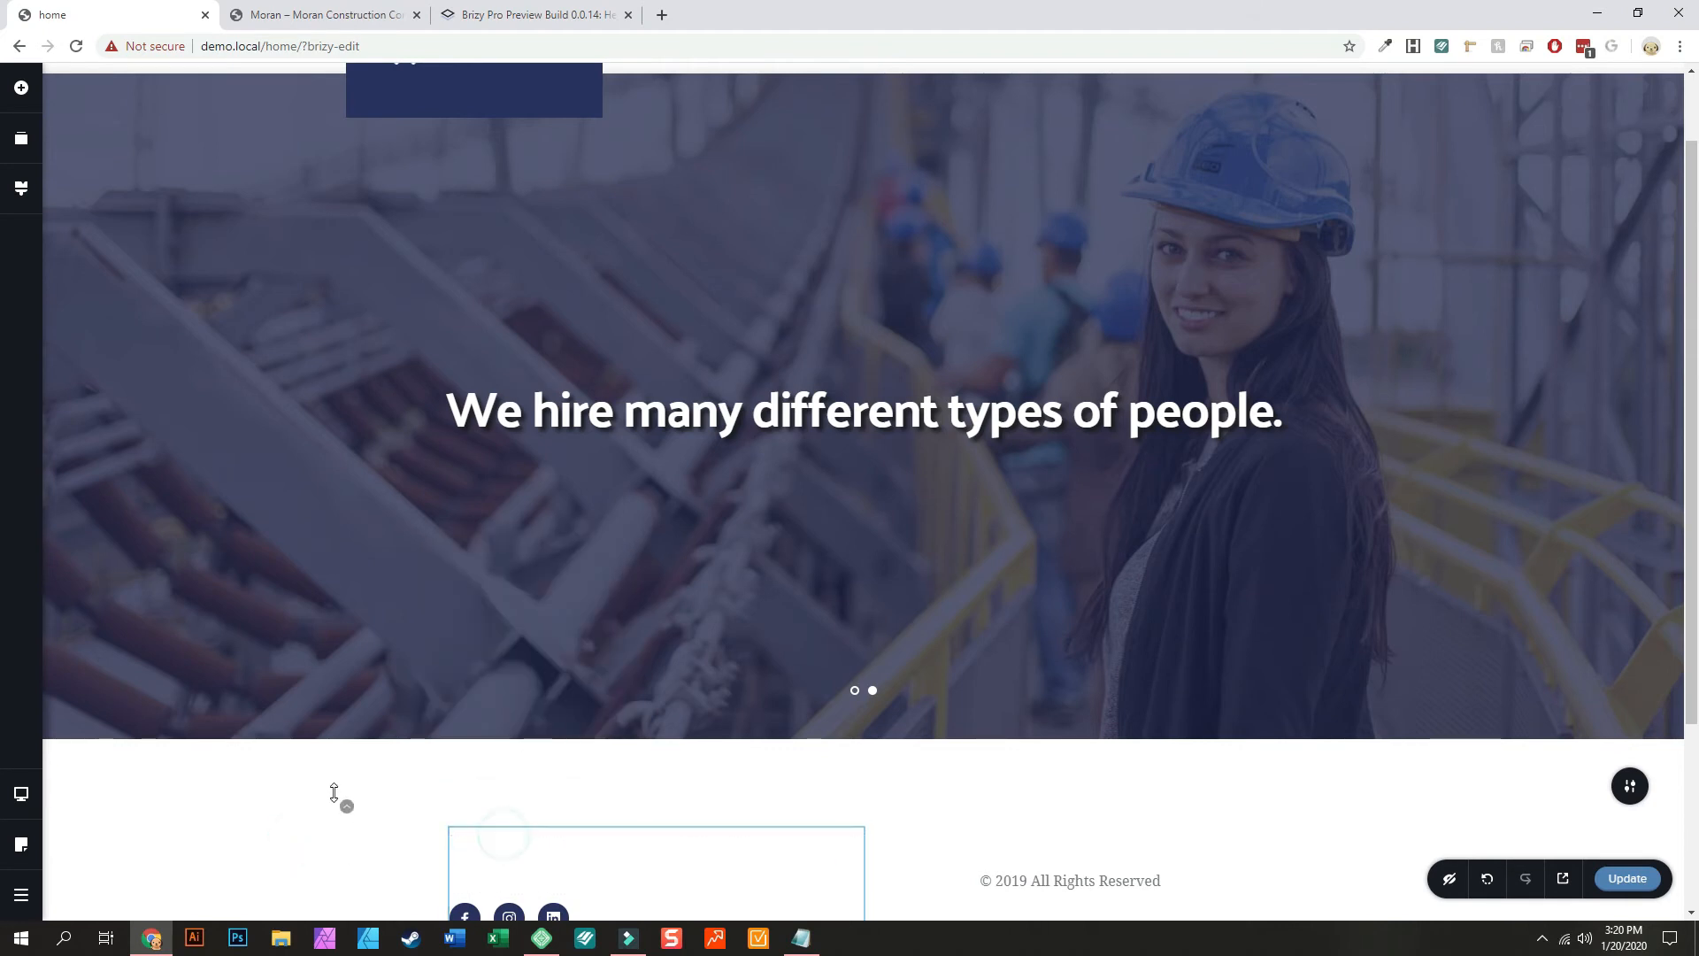
Step: Give the footer block a solid navy (#142850) background overlay
click(1631, 785)
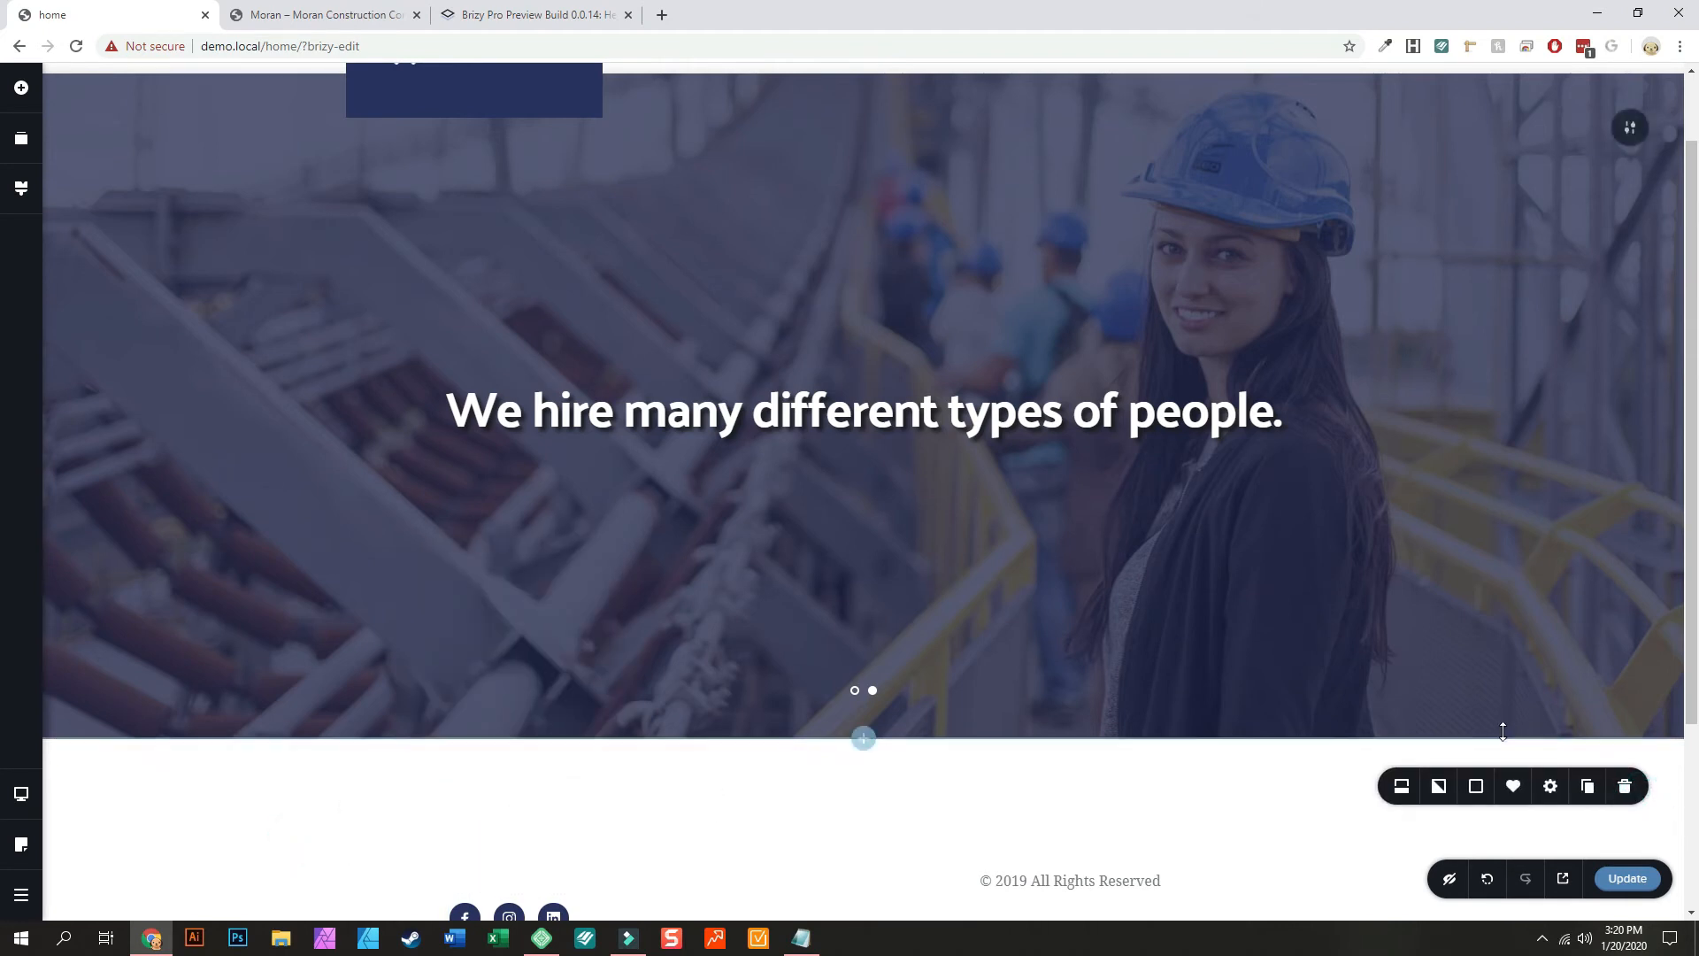
click(1492, 787)
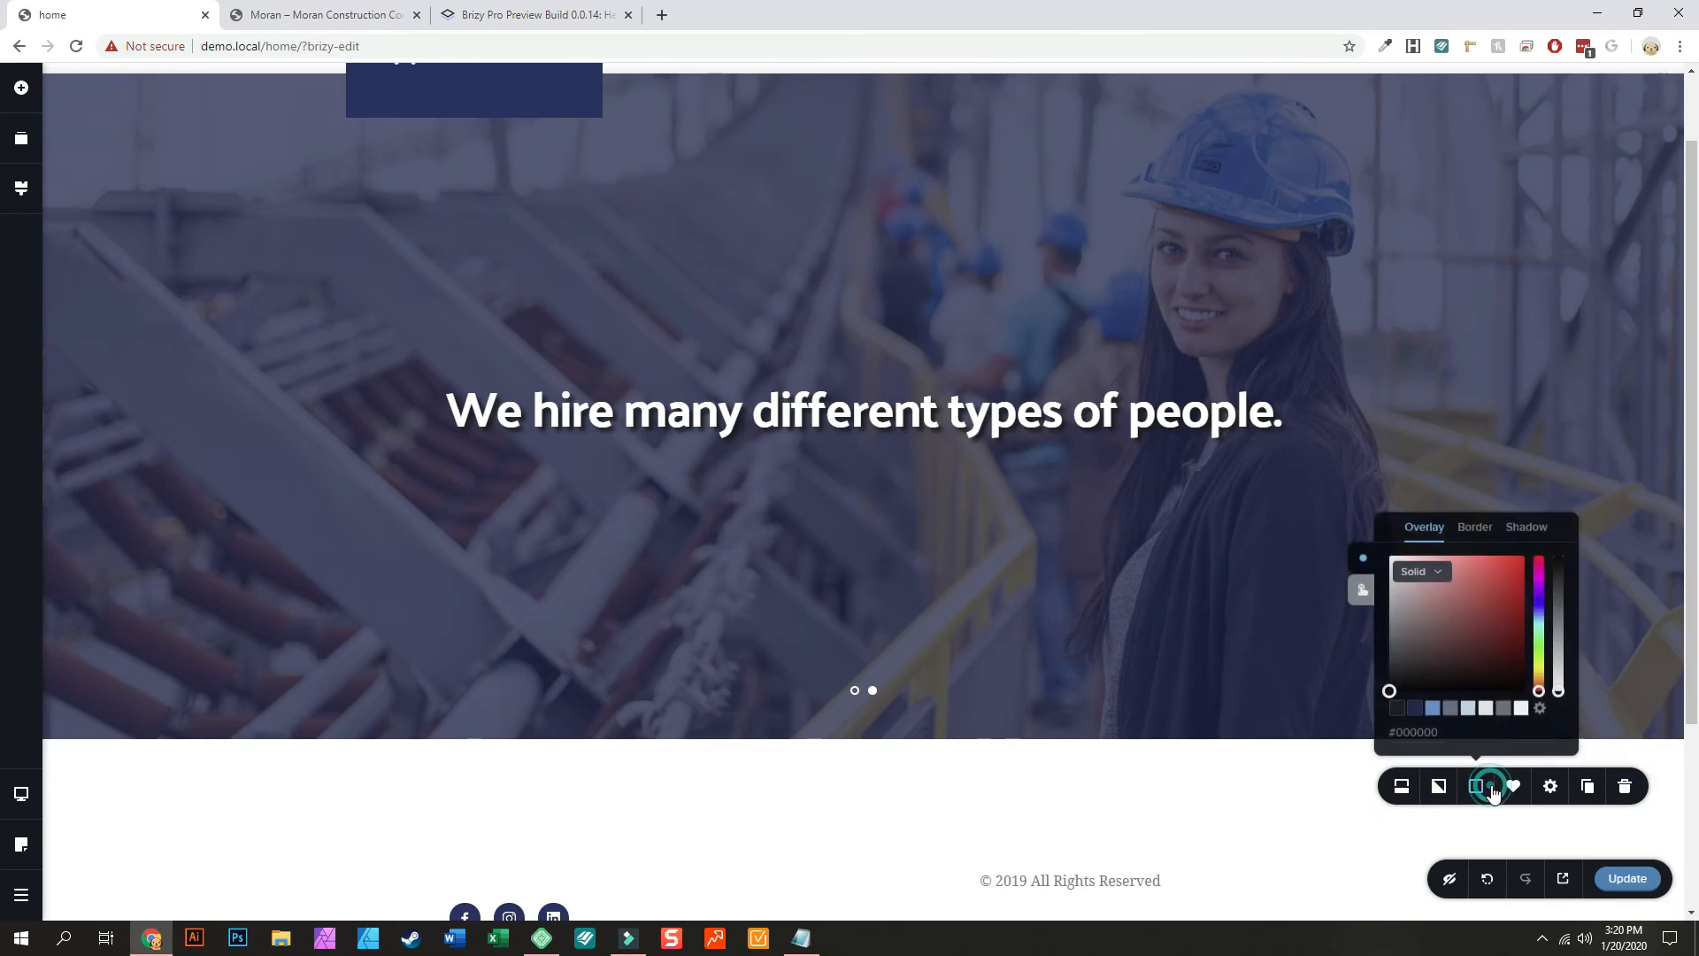
click(1415, 708)
scroll(746, 759, down, 1)
scroll(746, 759, down, 2)
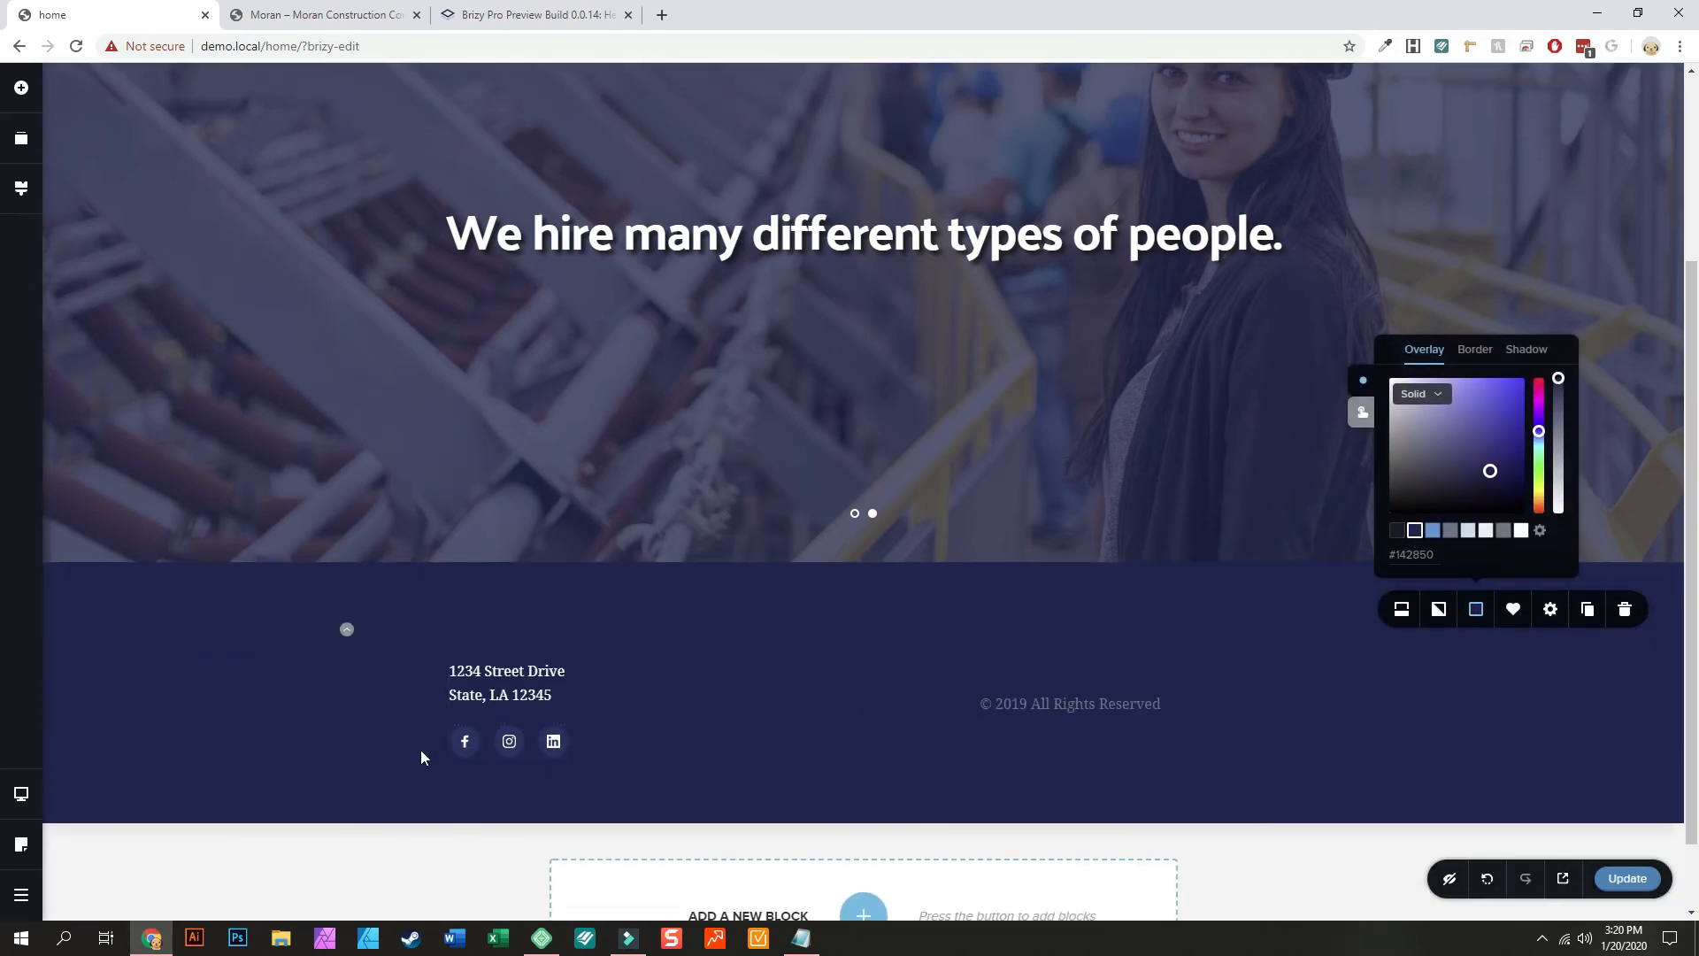
Step: Color the footer's copyright text white
click(1044, 721)
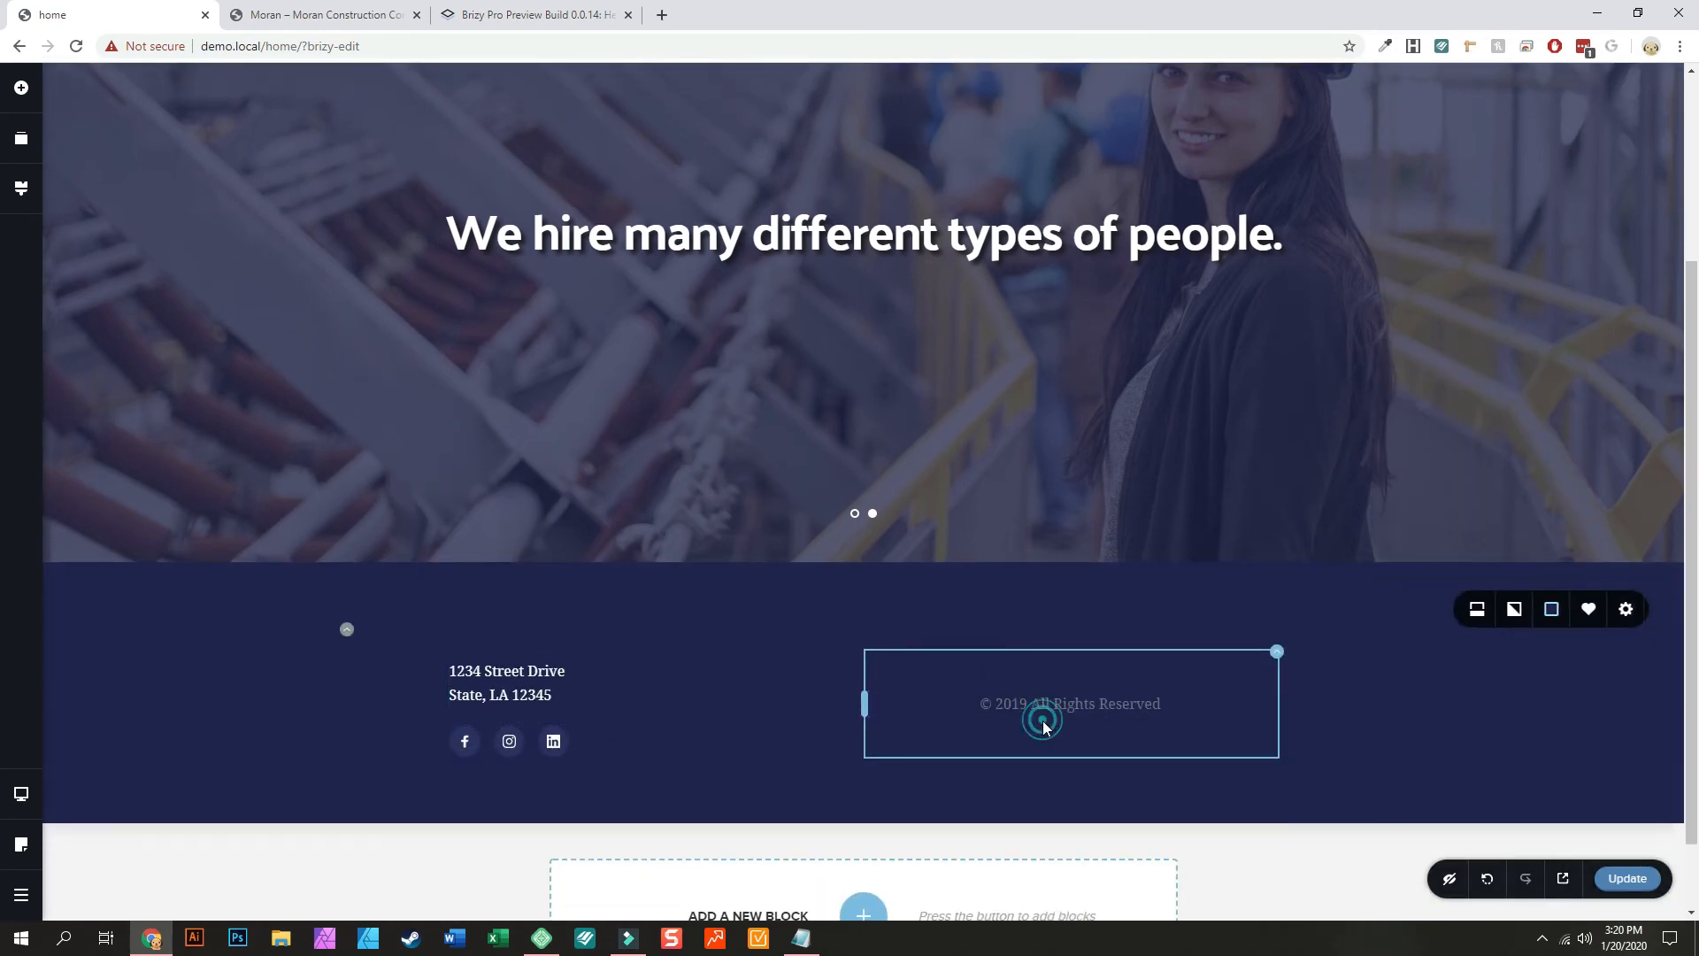
click(1042, 717)
click(940, 662)
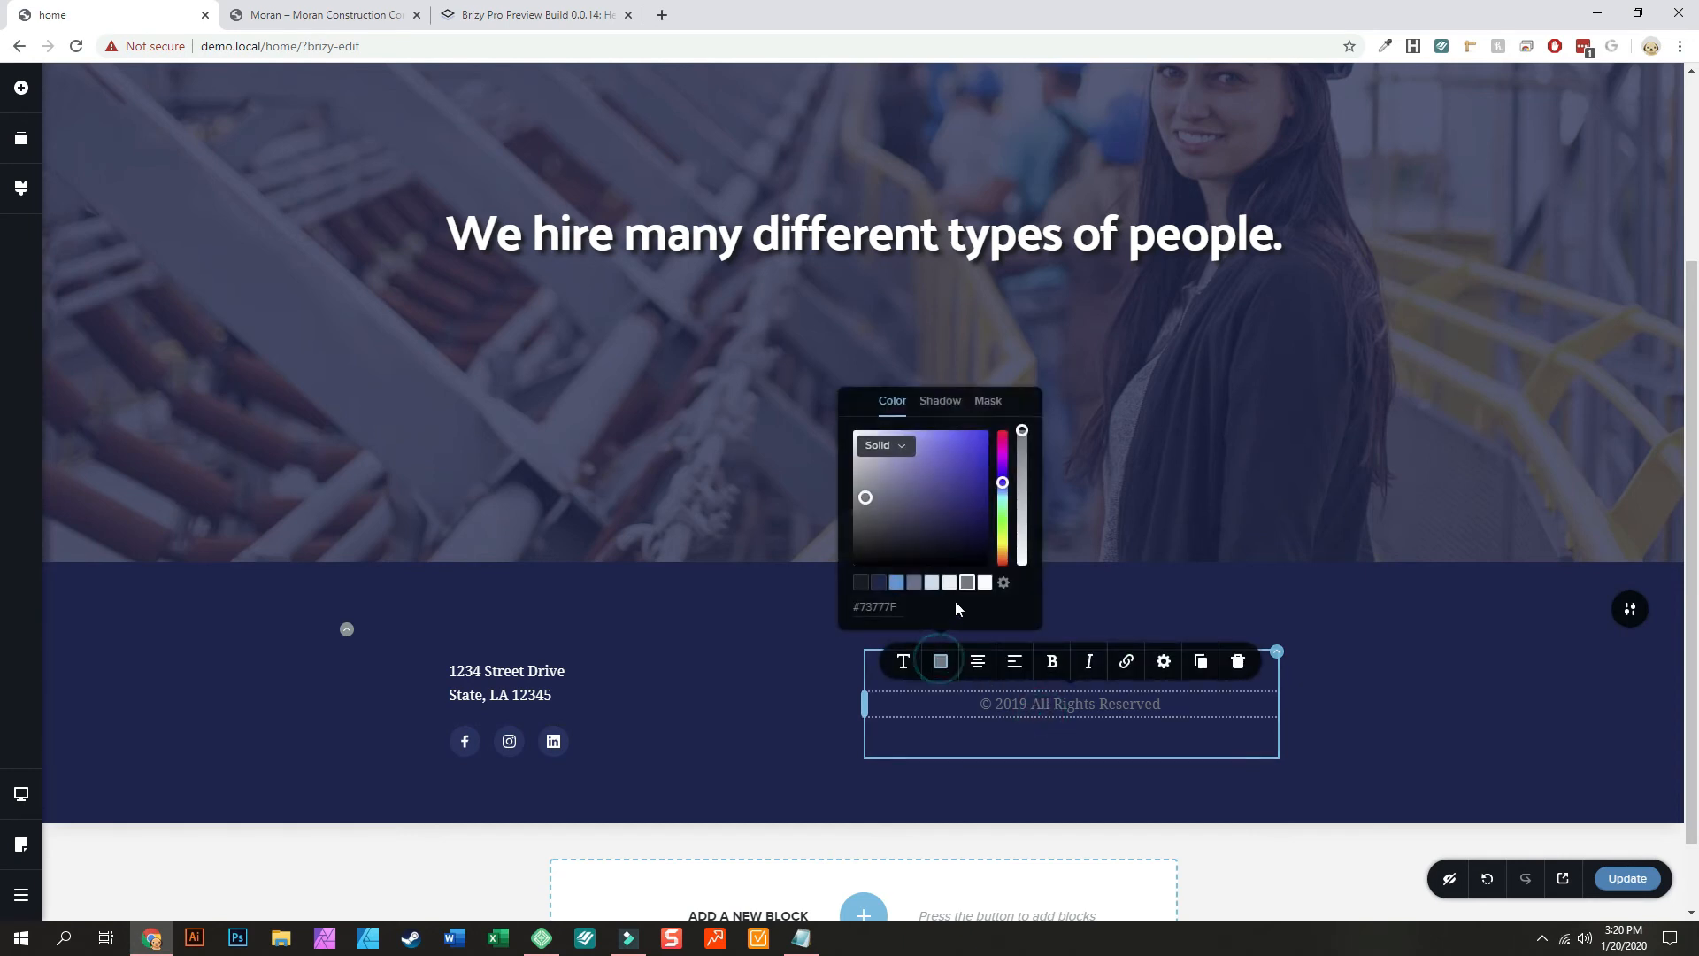
click(985, 583)
click(762, 713)
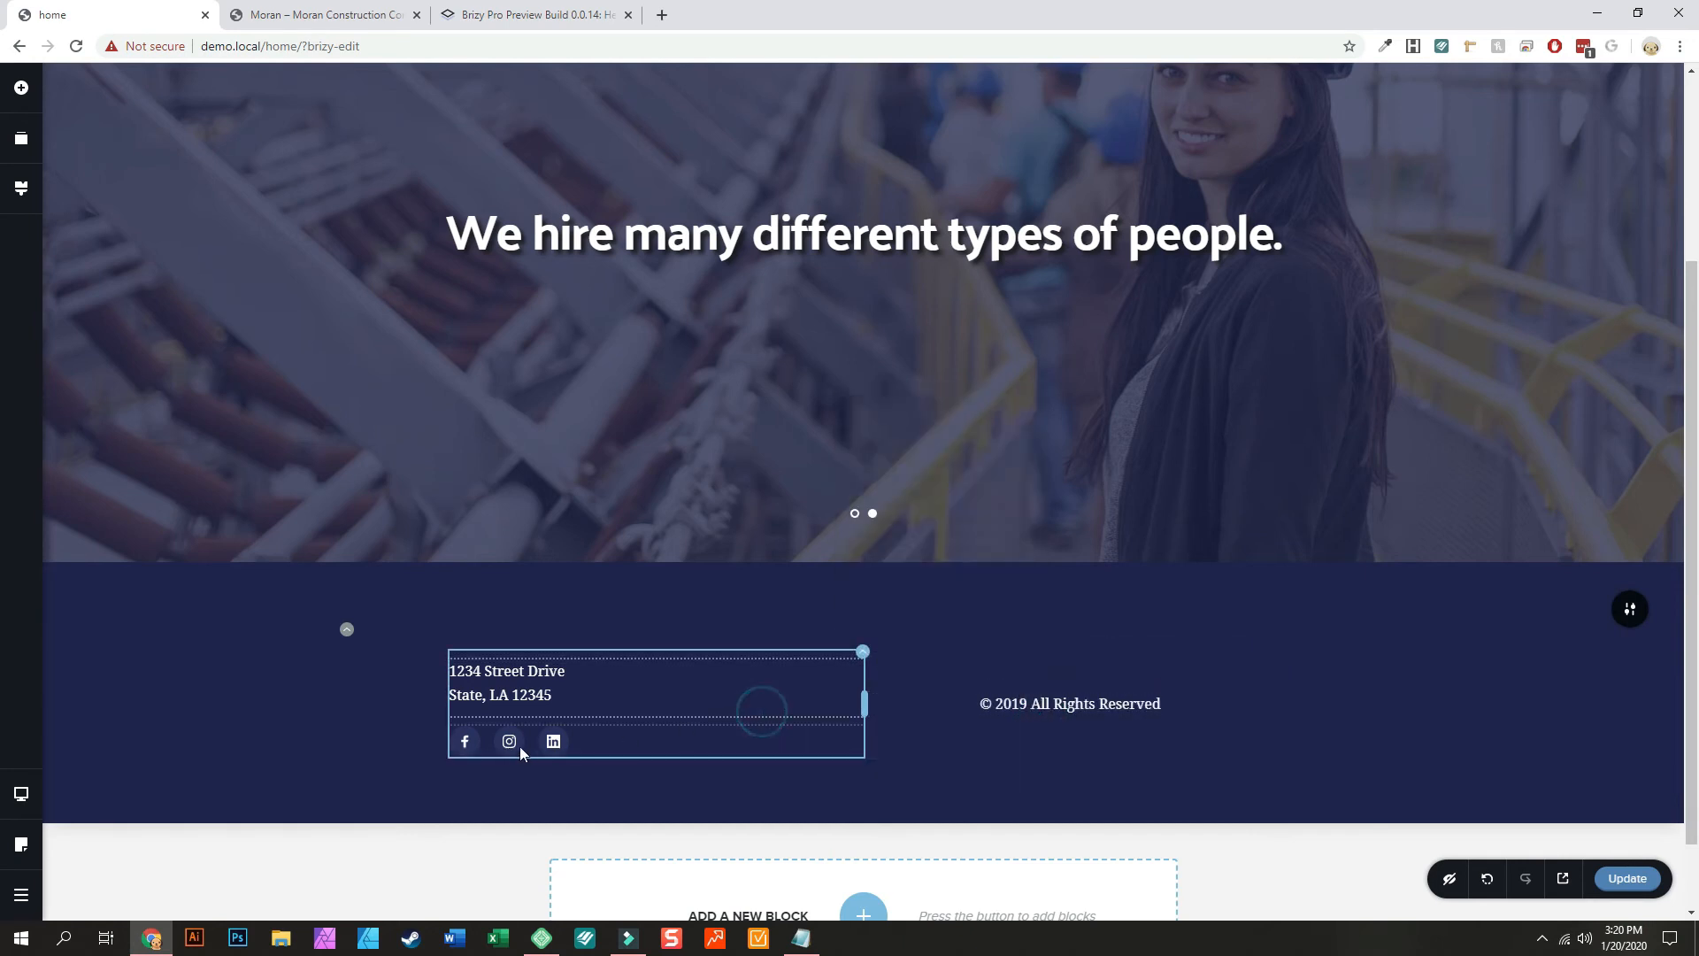
click(469, 744)
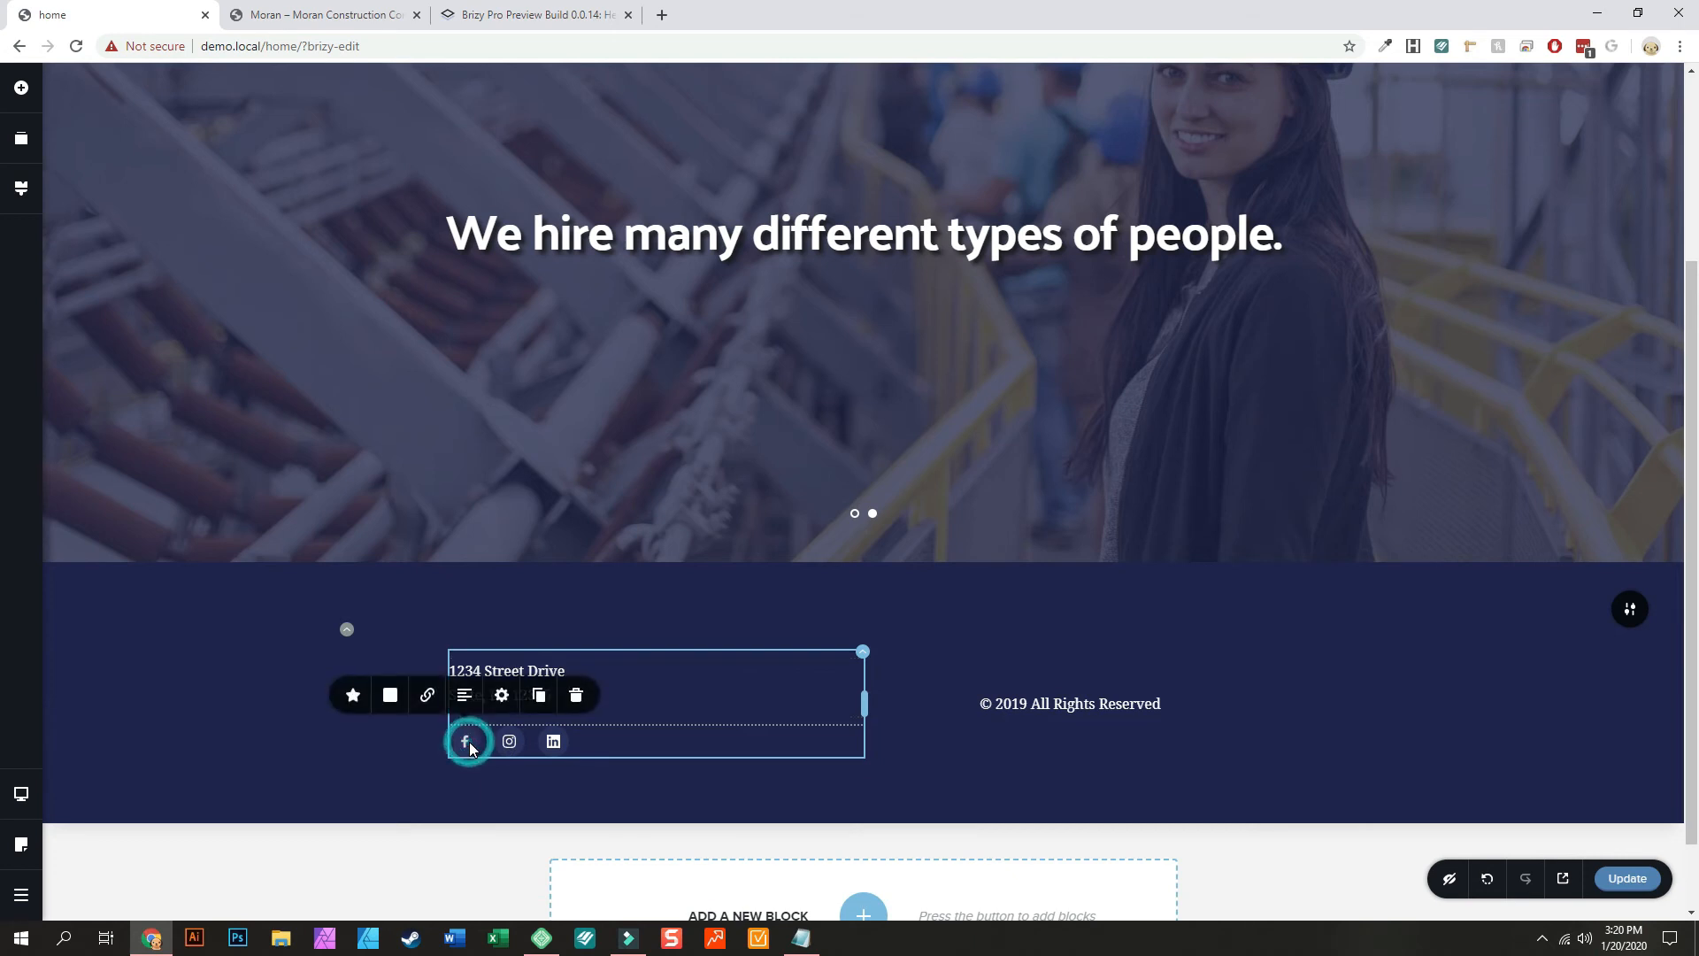
right_click(470, 745)
click(391, 736)
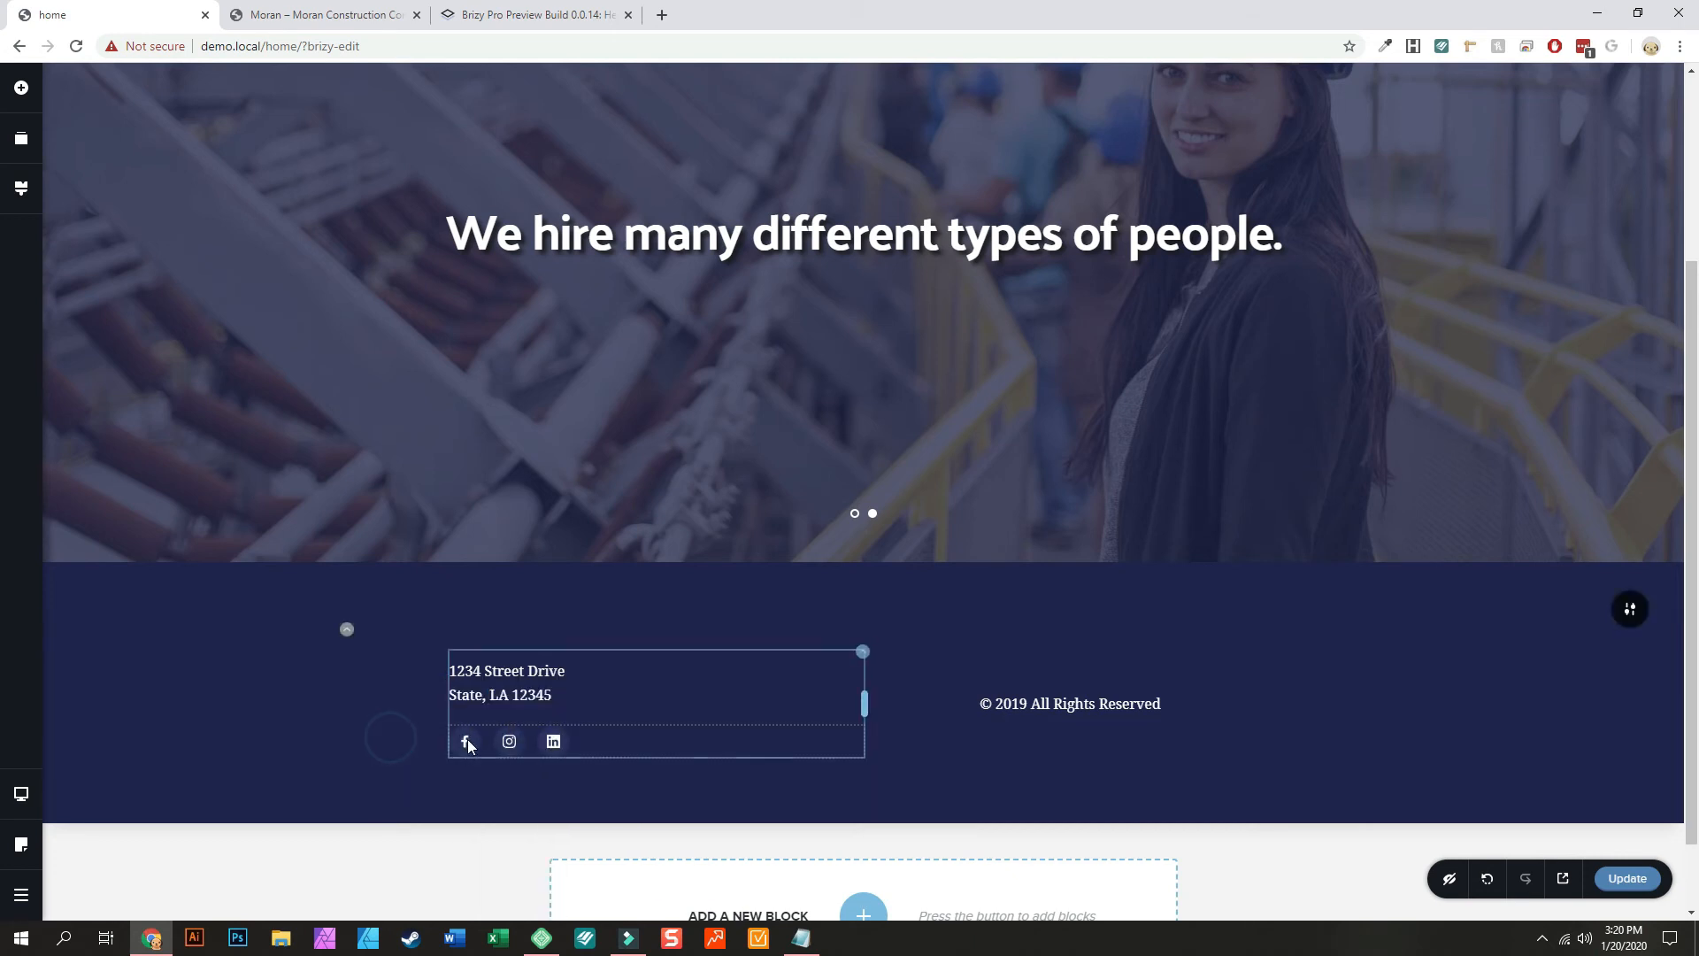
right_click(465, 745)
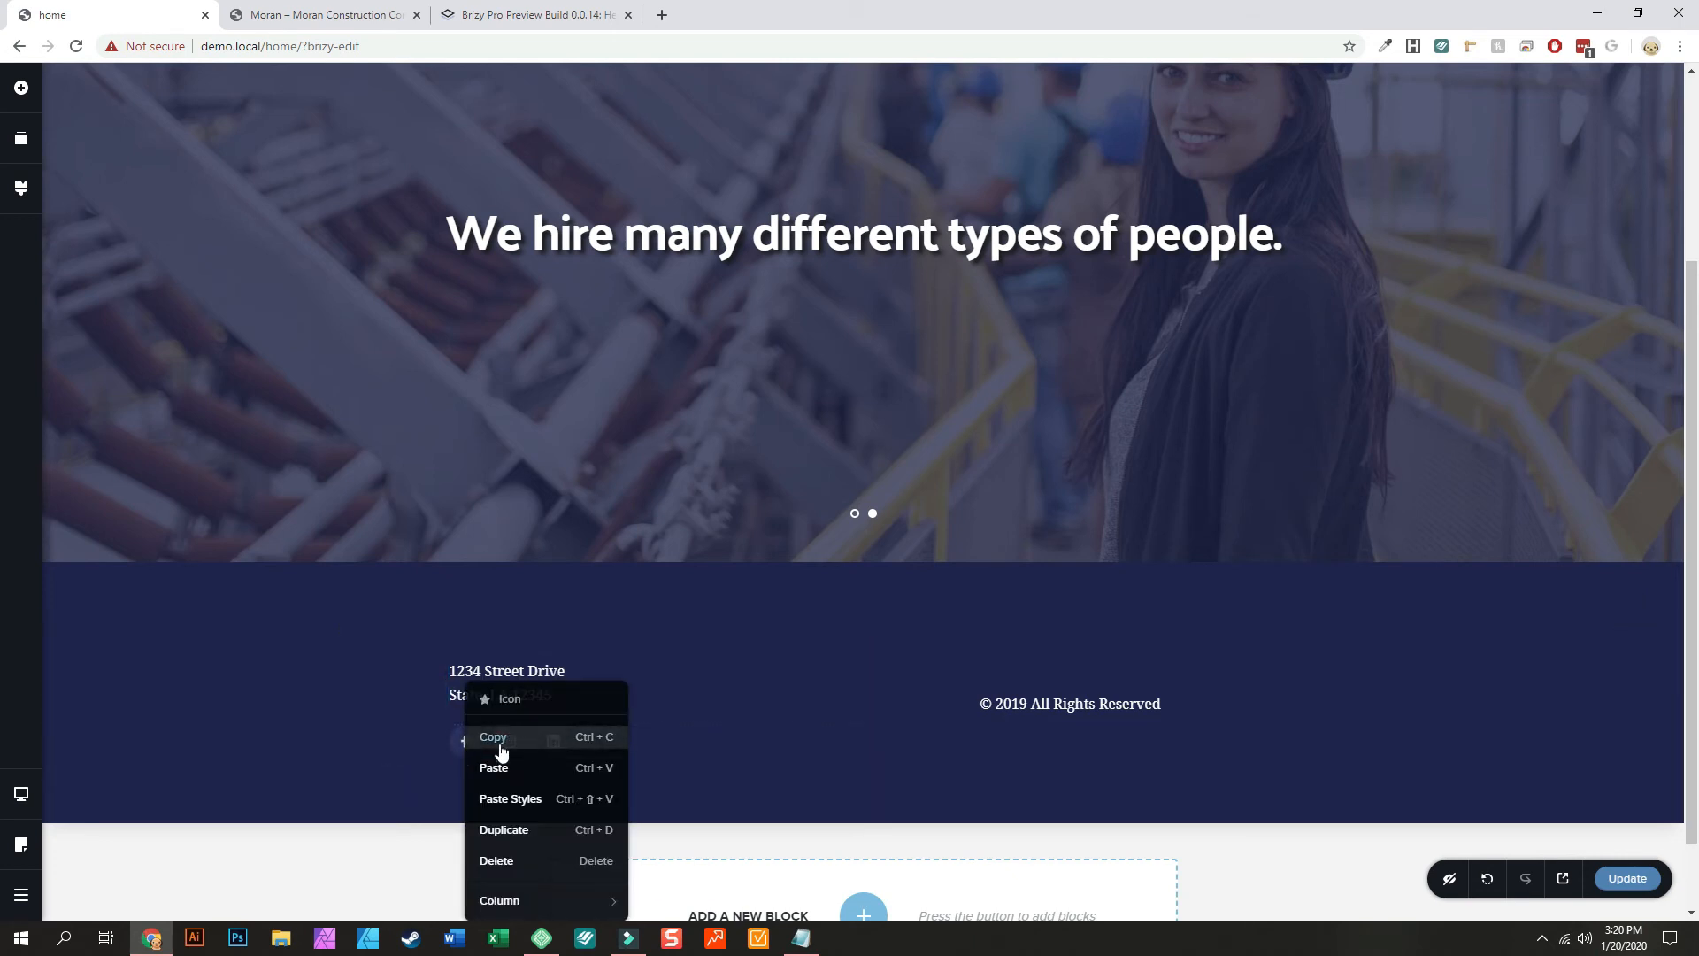
click(404, 762)
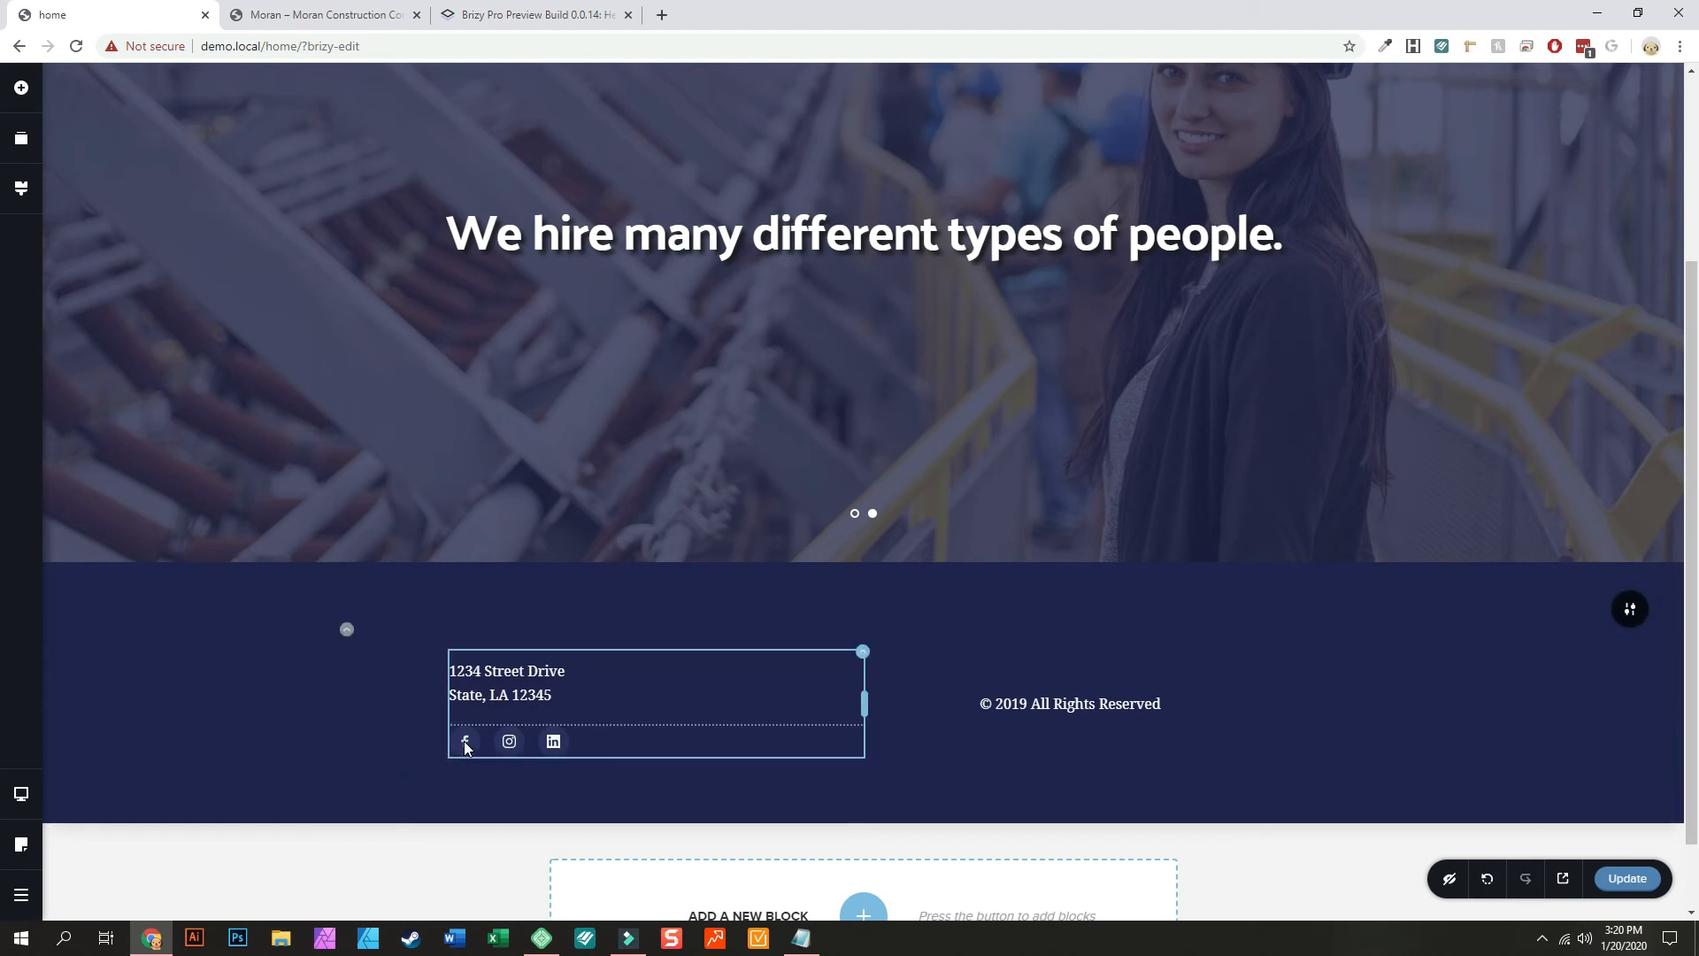
Step: Give the footer's Facebook icon a white background and a navy (#142850) icon color in its normal state
click(465, 744)
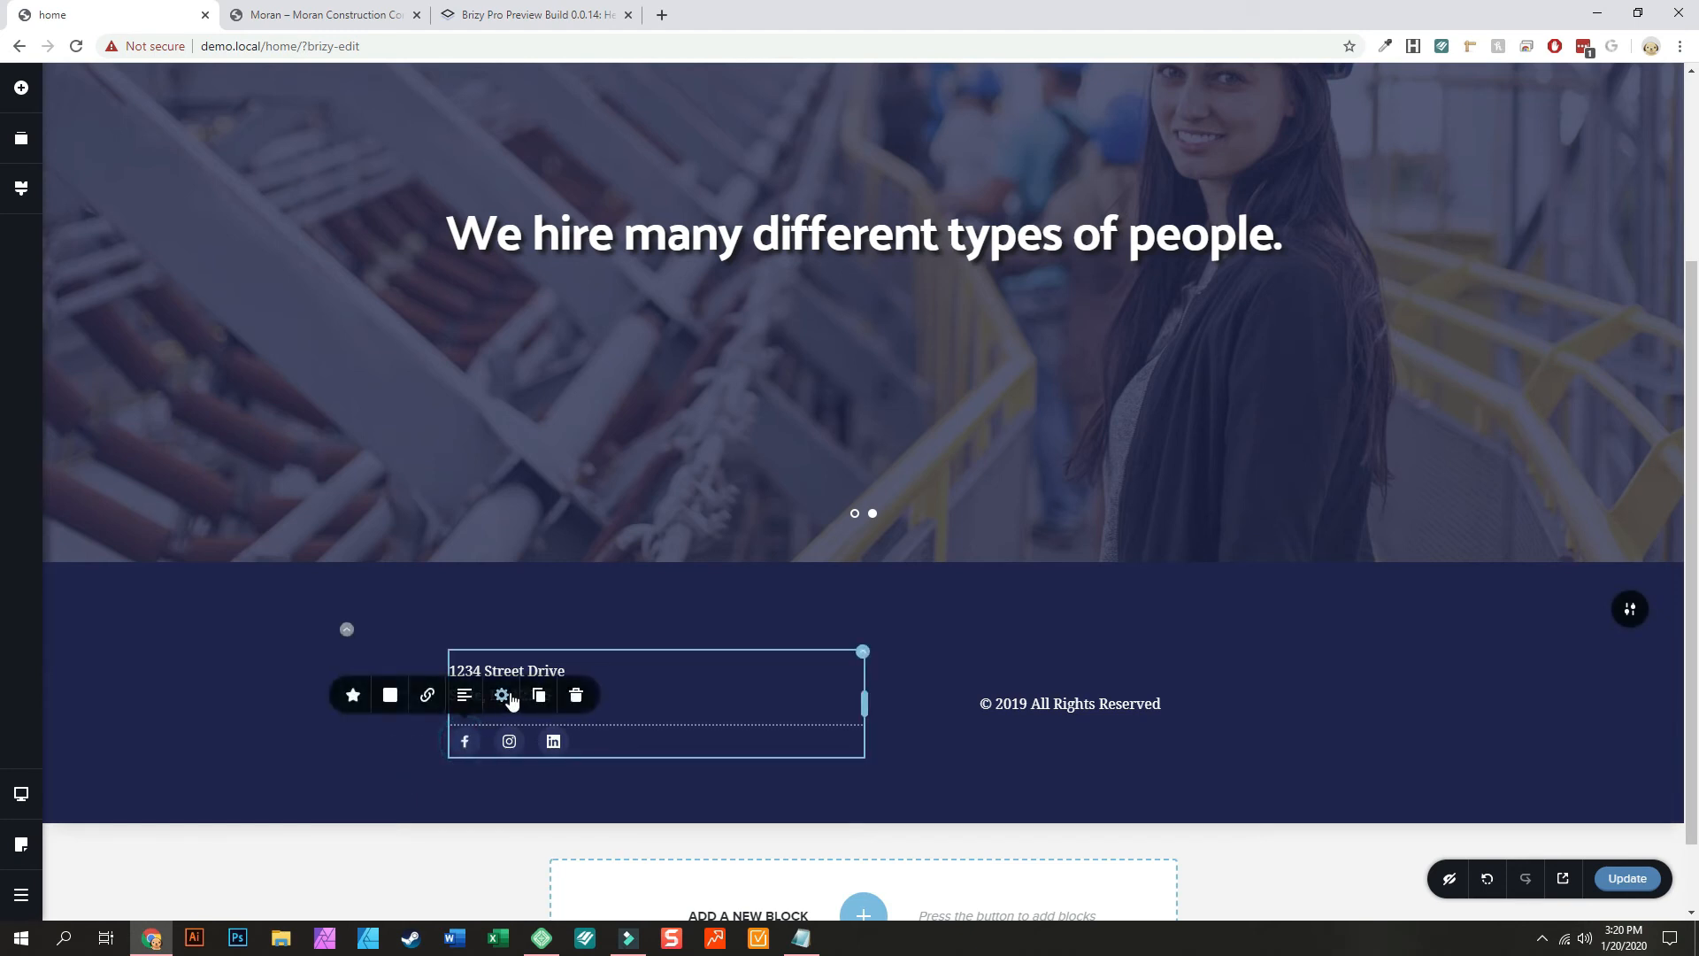
click(390, 695)
click(355, 436)
click(436, 616)
click(331, 439)
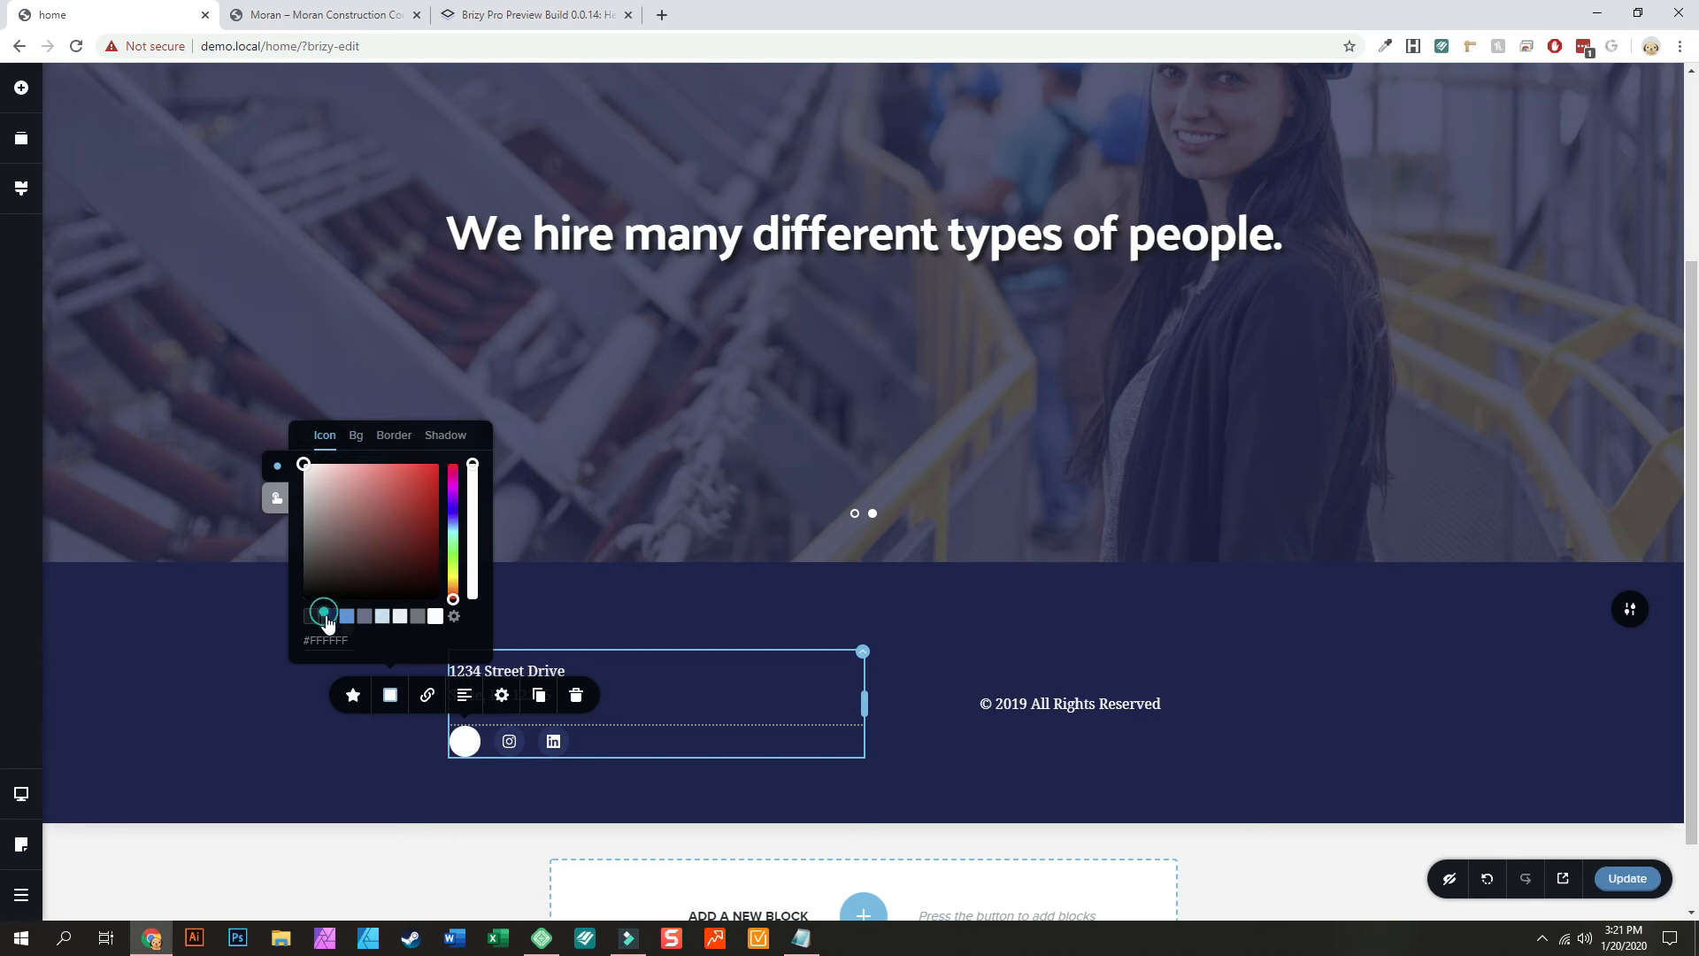
click(326, 619)
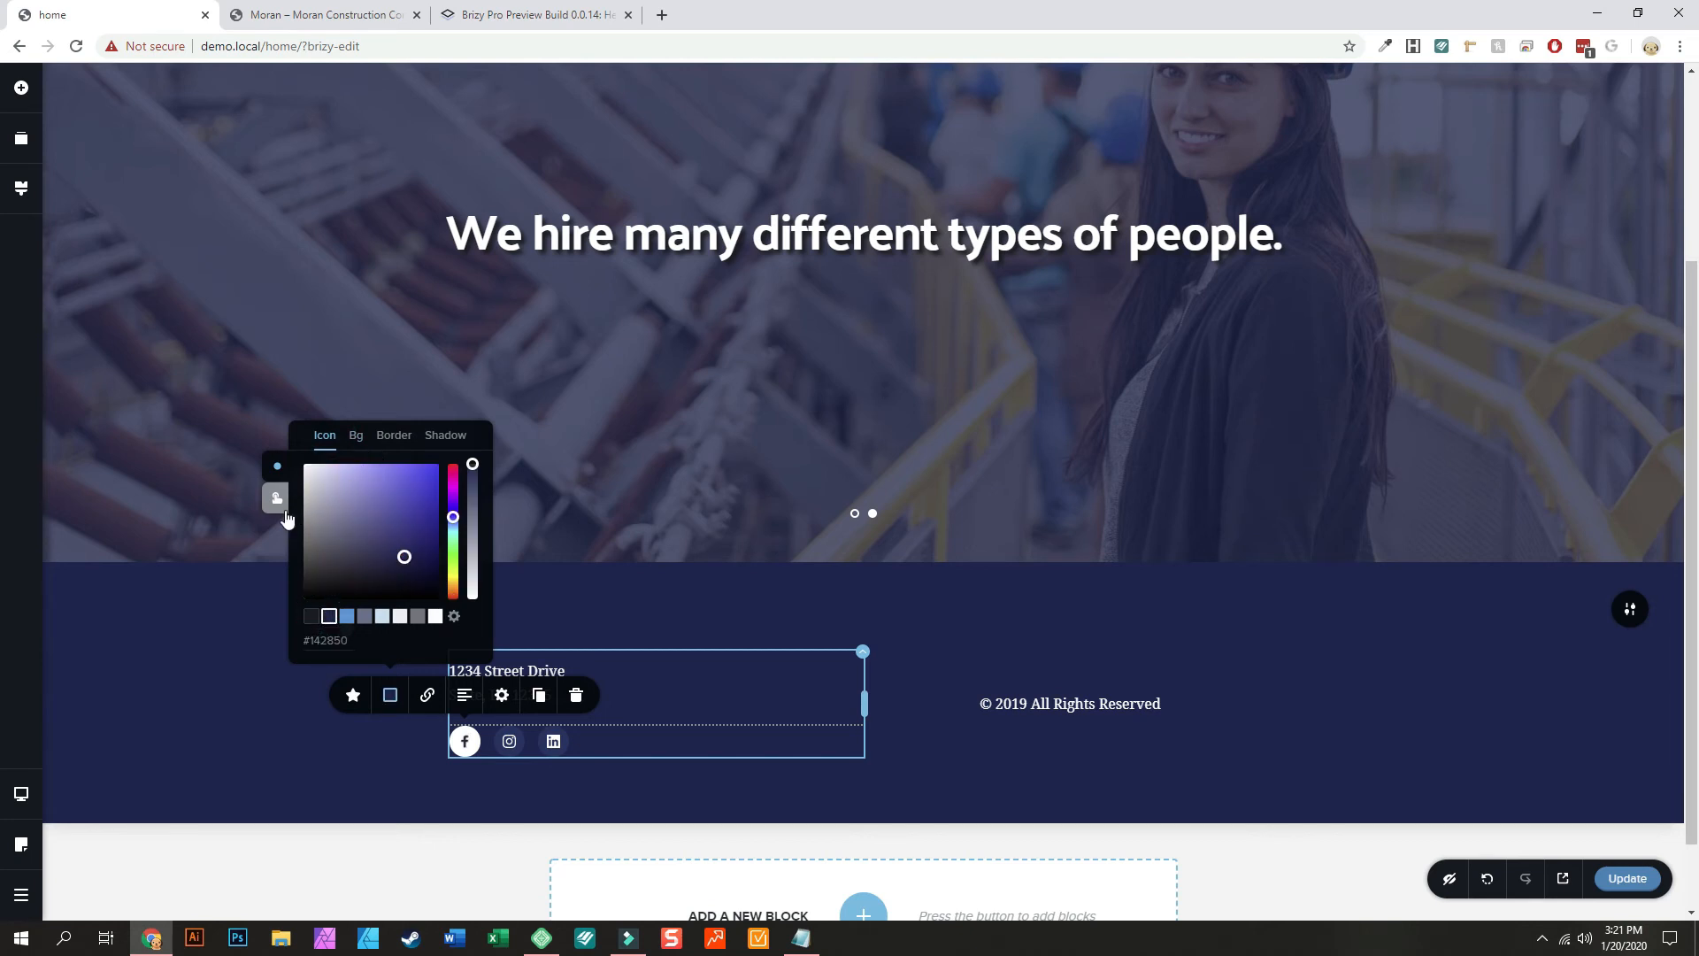
Step: Set the Facebook icon's hover state to a white (#FFFFFF) background with a navy (#142850) icon, checking against the Moran Construction footer
click(431, 617)
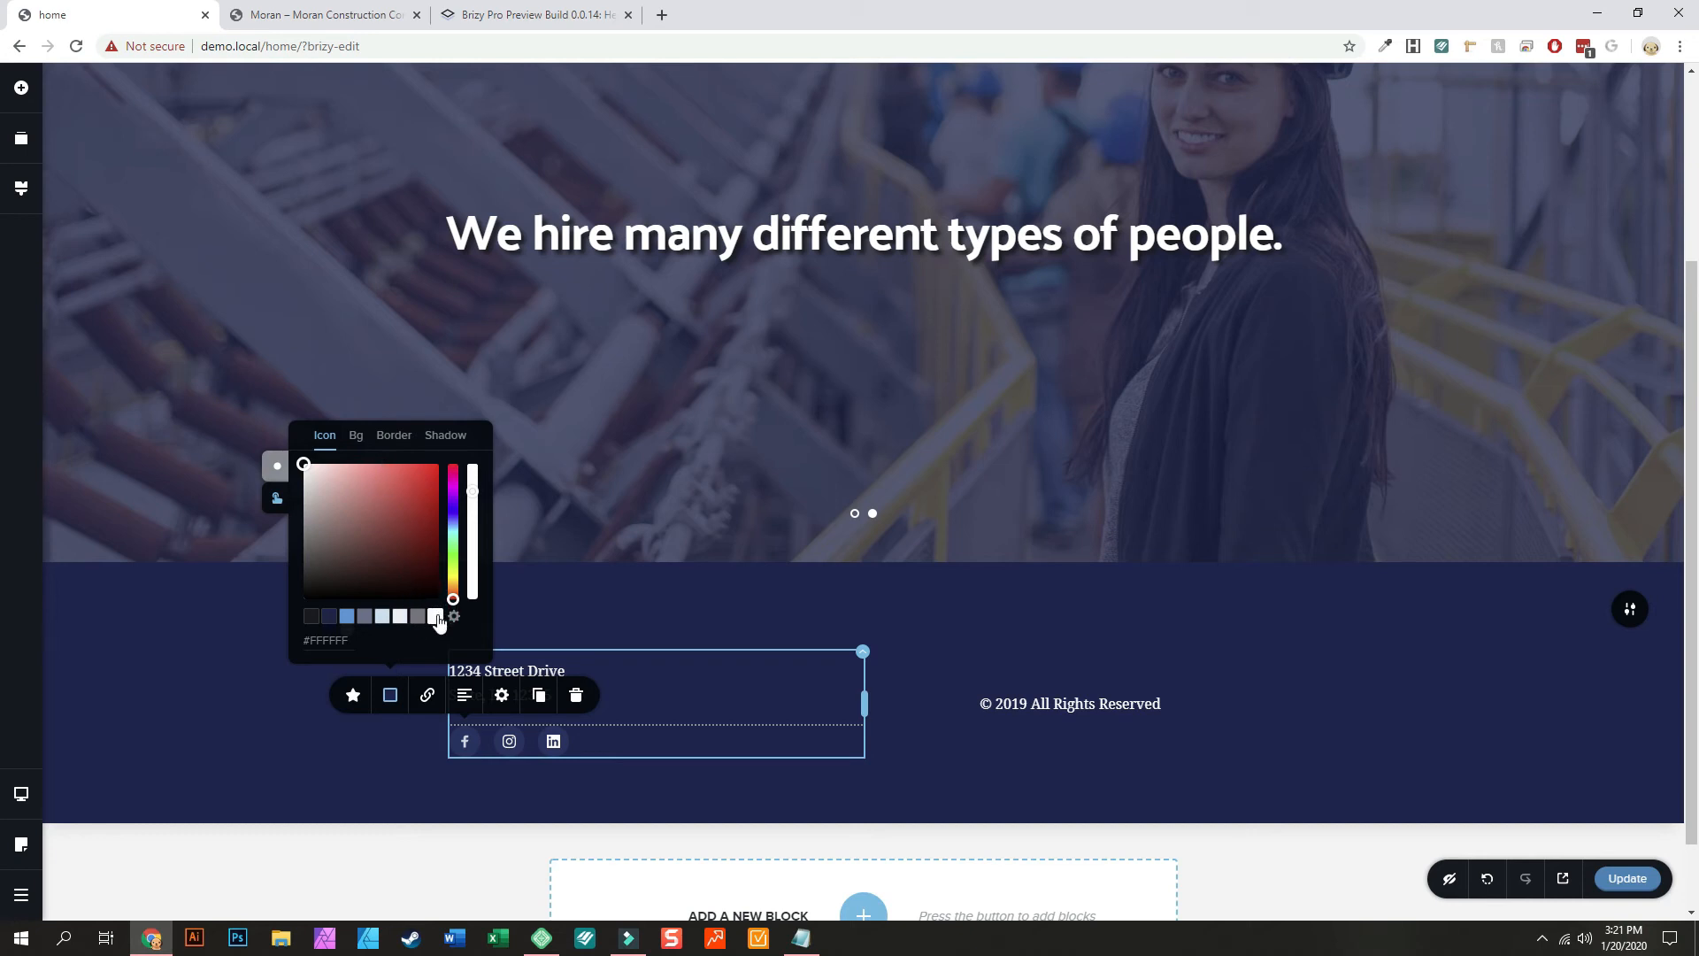
click(356, 435)
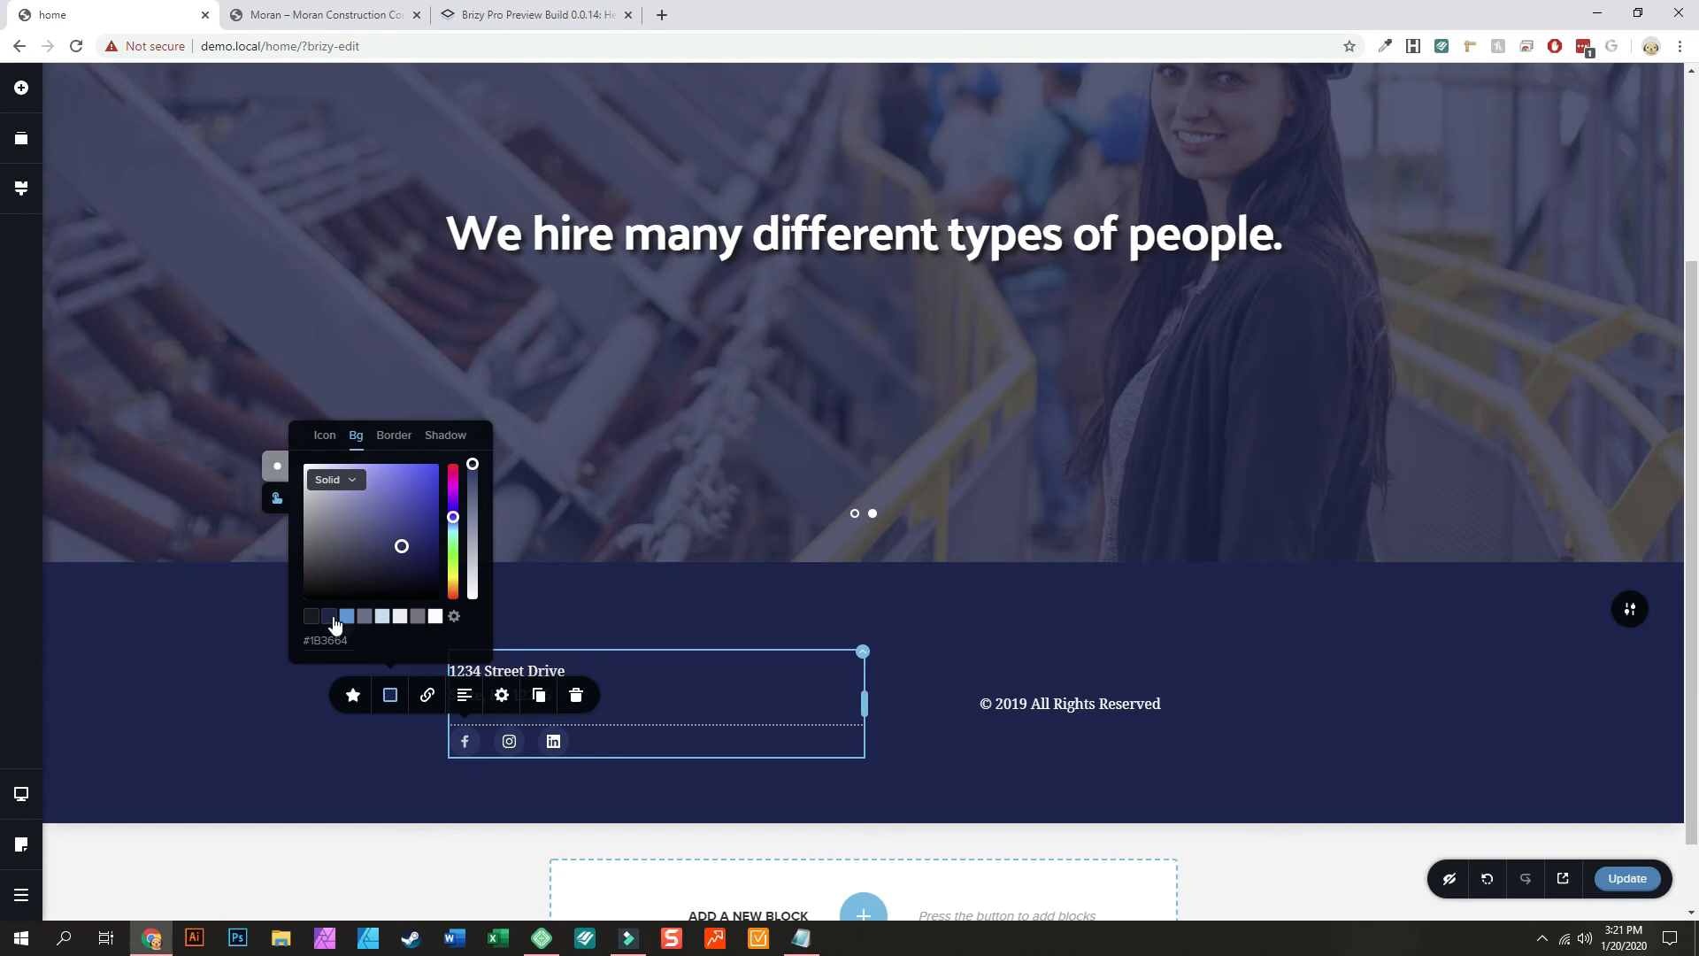
click(434, 617)
click(326, 439)
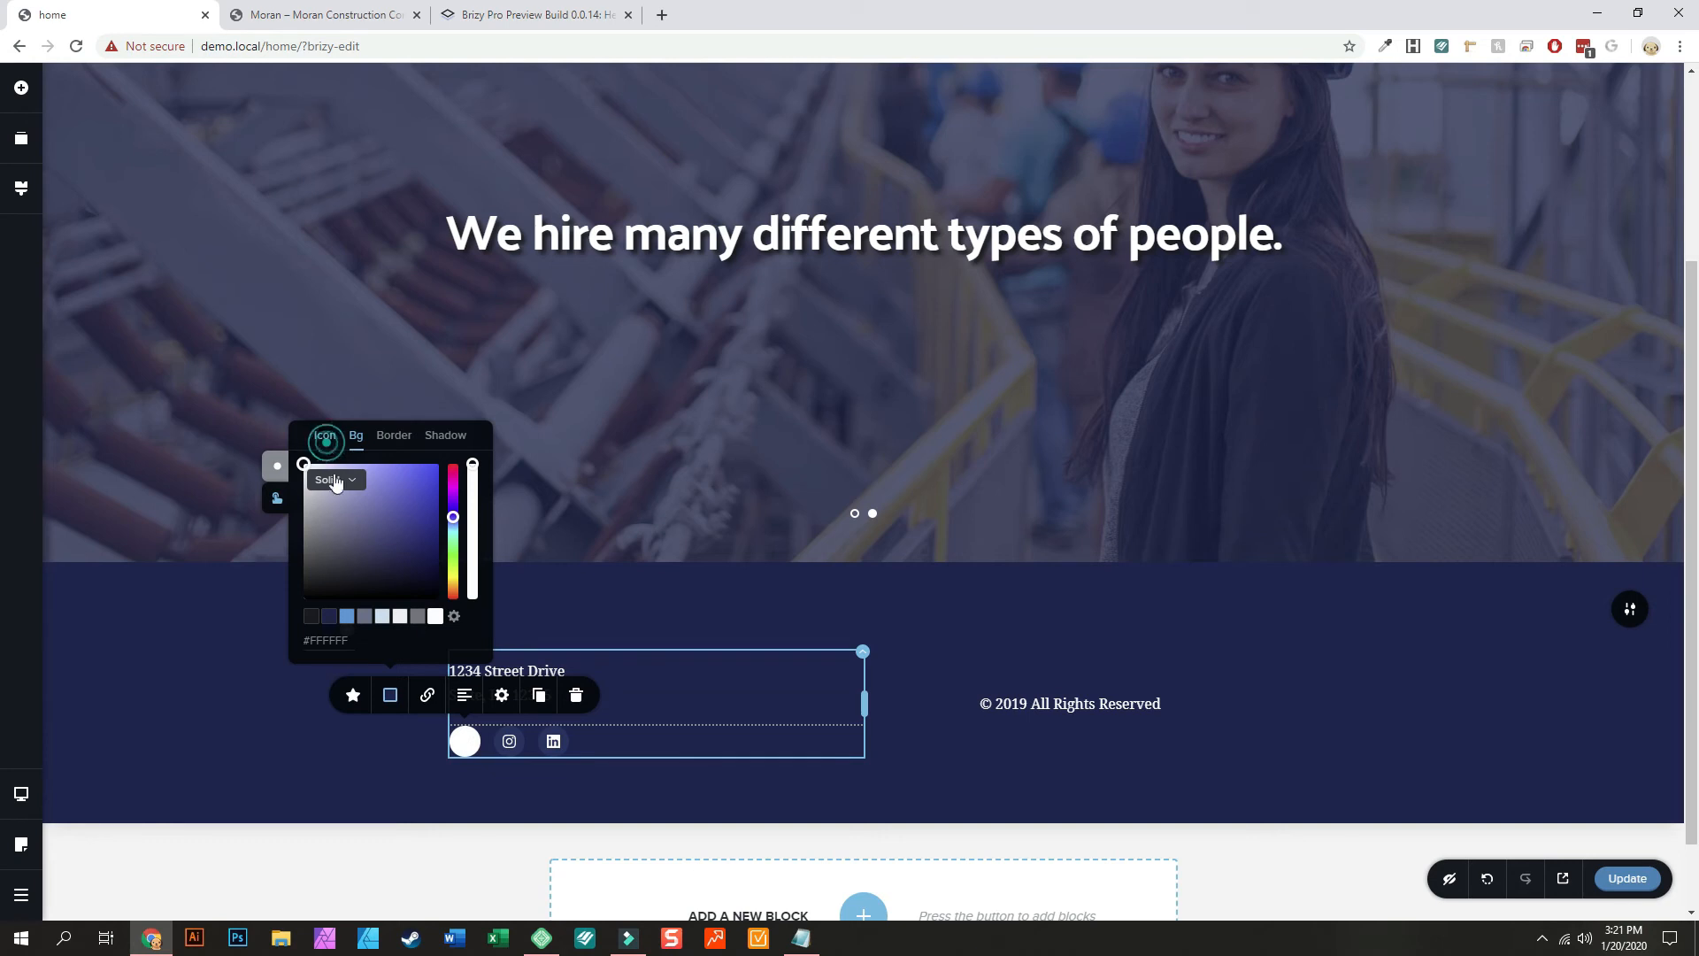
click(326, 618)
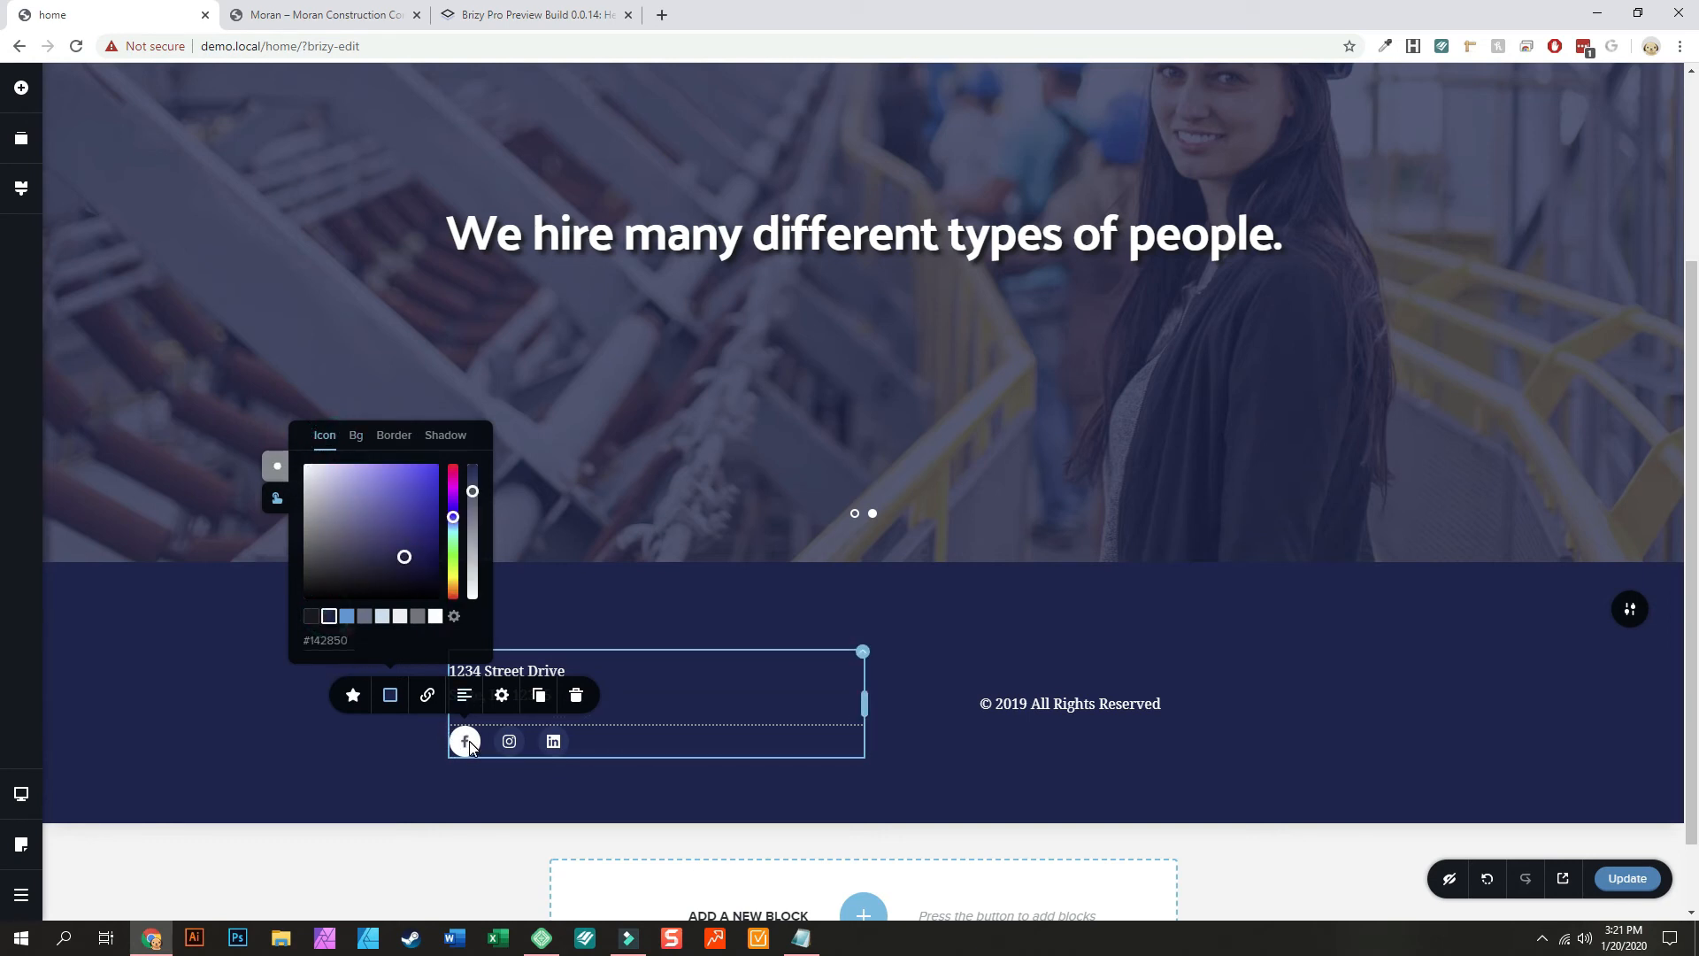
click(320, 15)
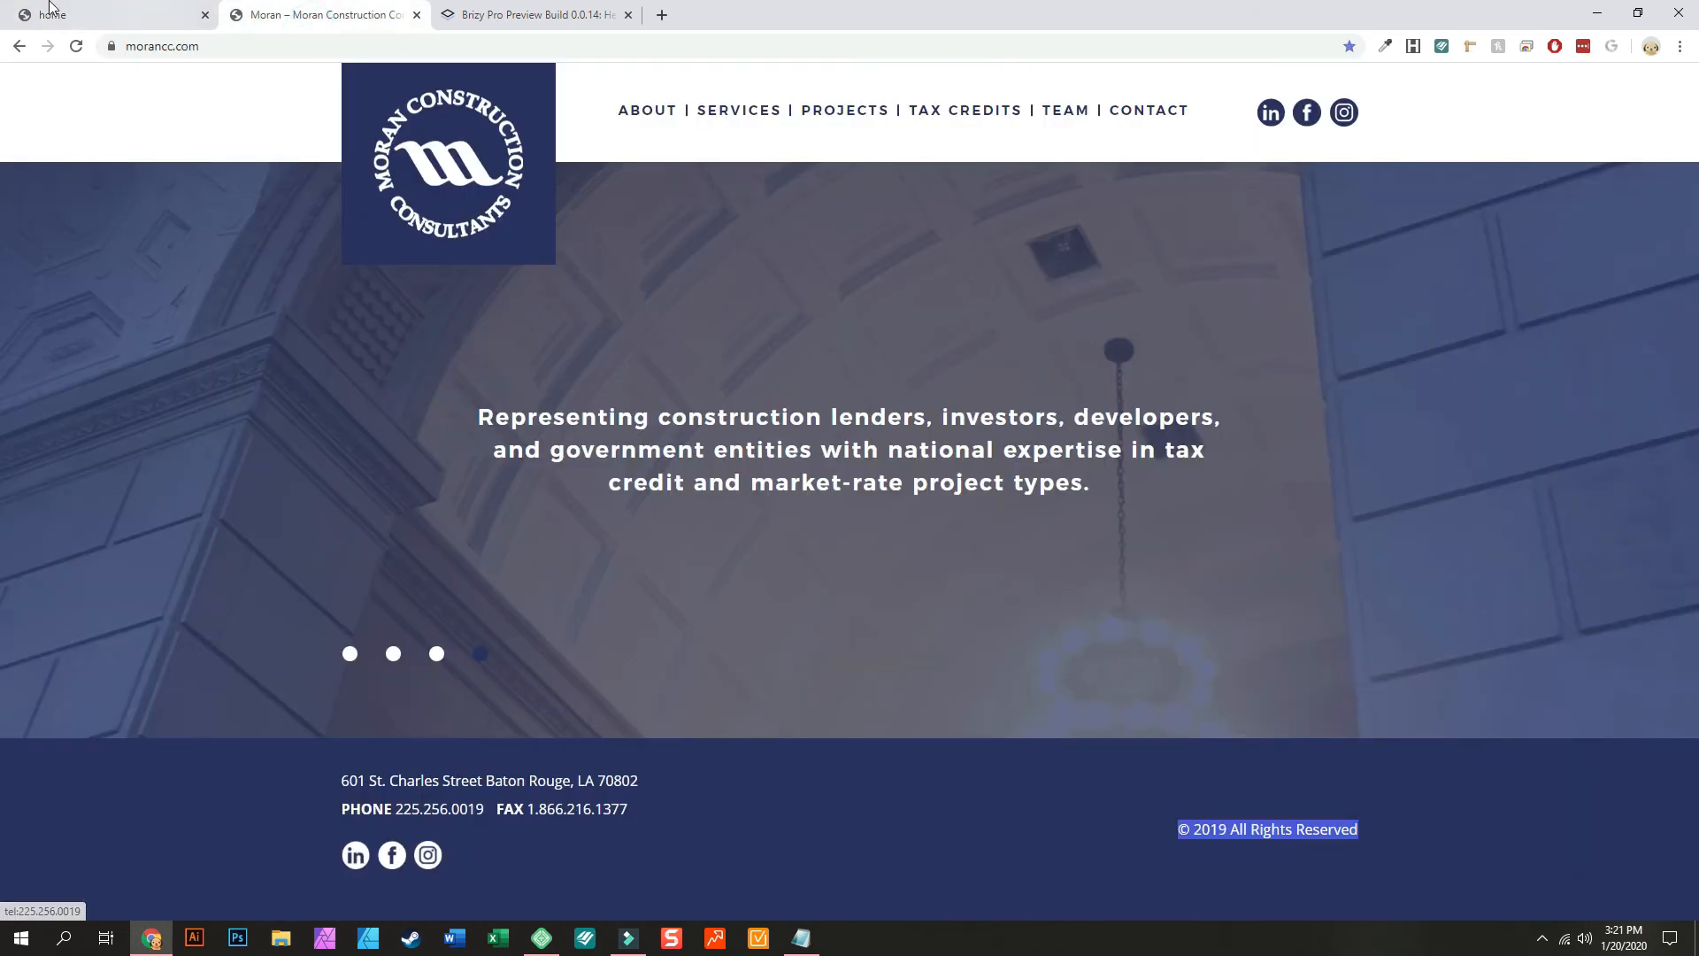
click(80, 13)
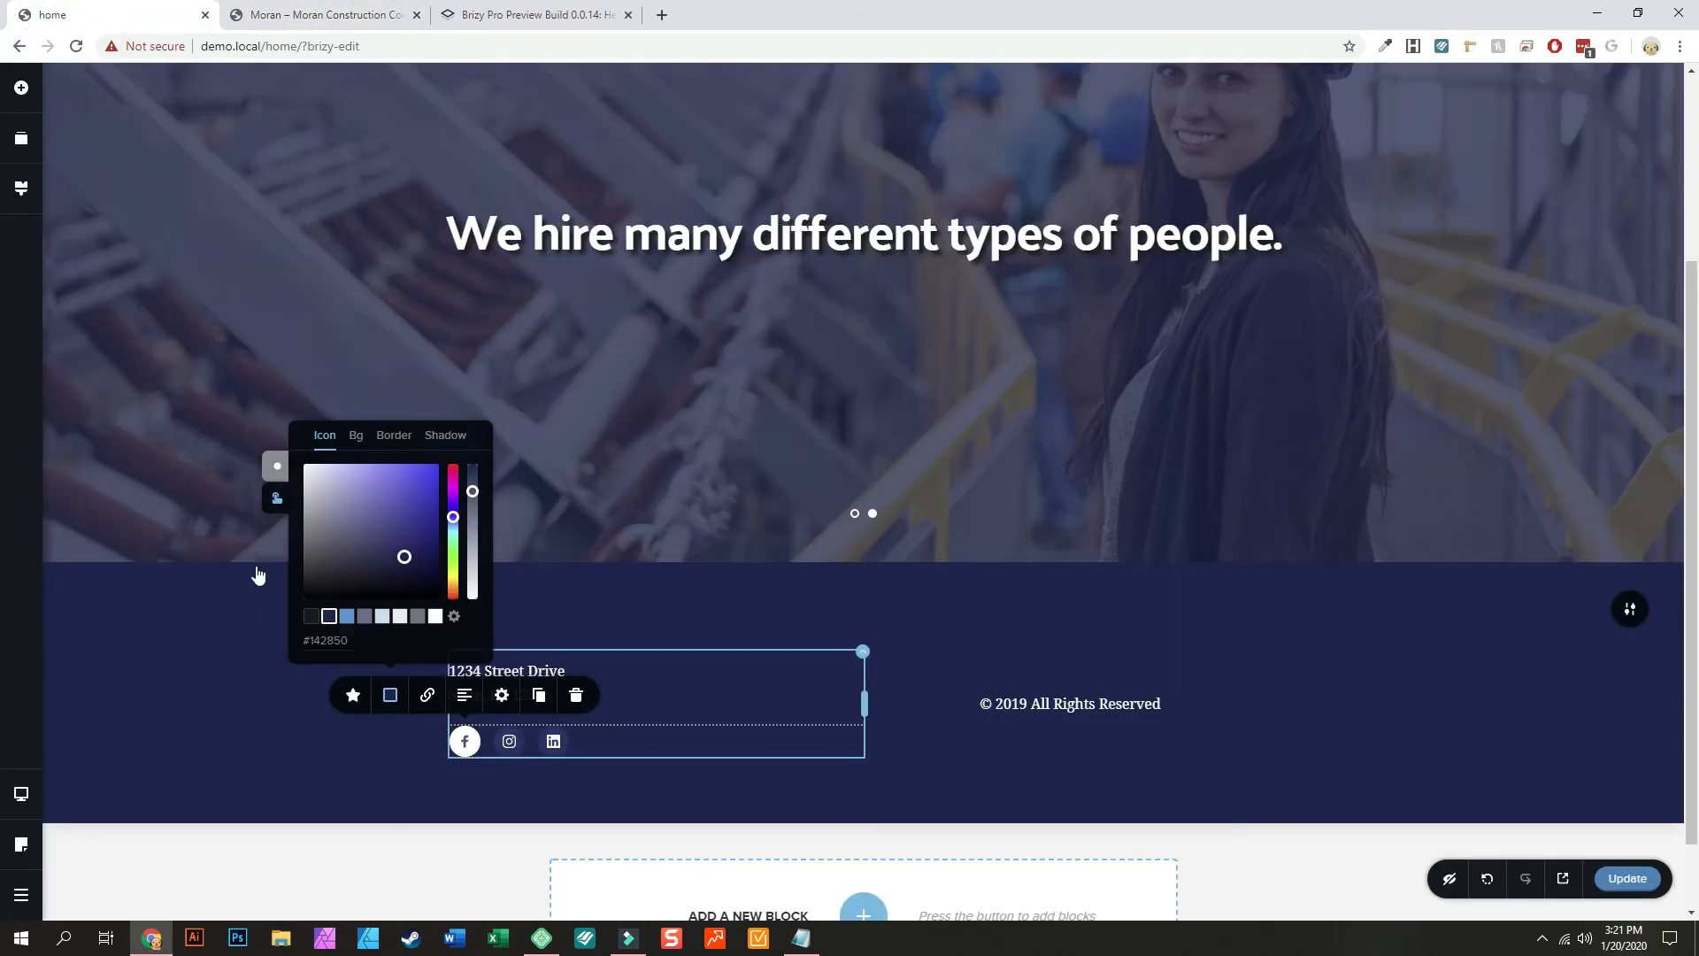
click(248, 722)
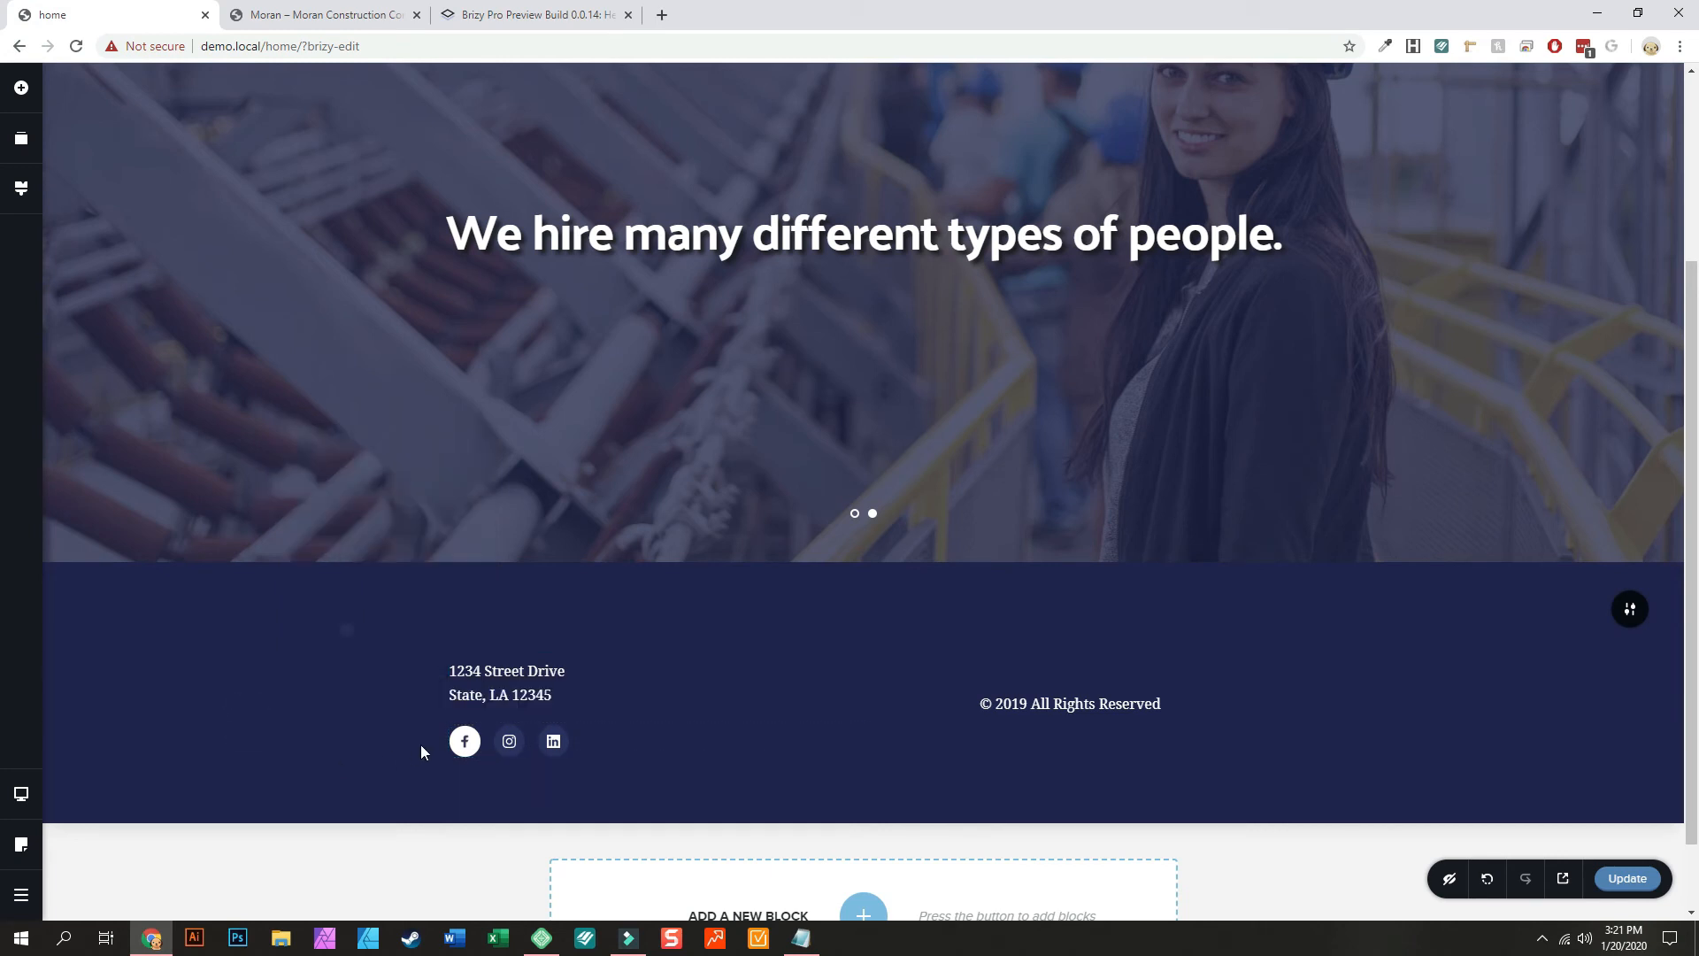
Step: Copy the footer's Facebook icon and paste its styles onto the Instagram and LinkedIn icons
right_click(465, 750)
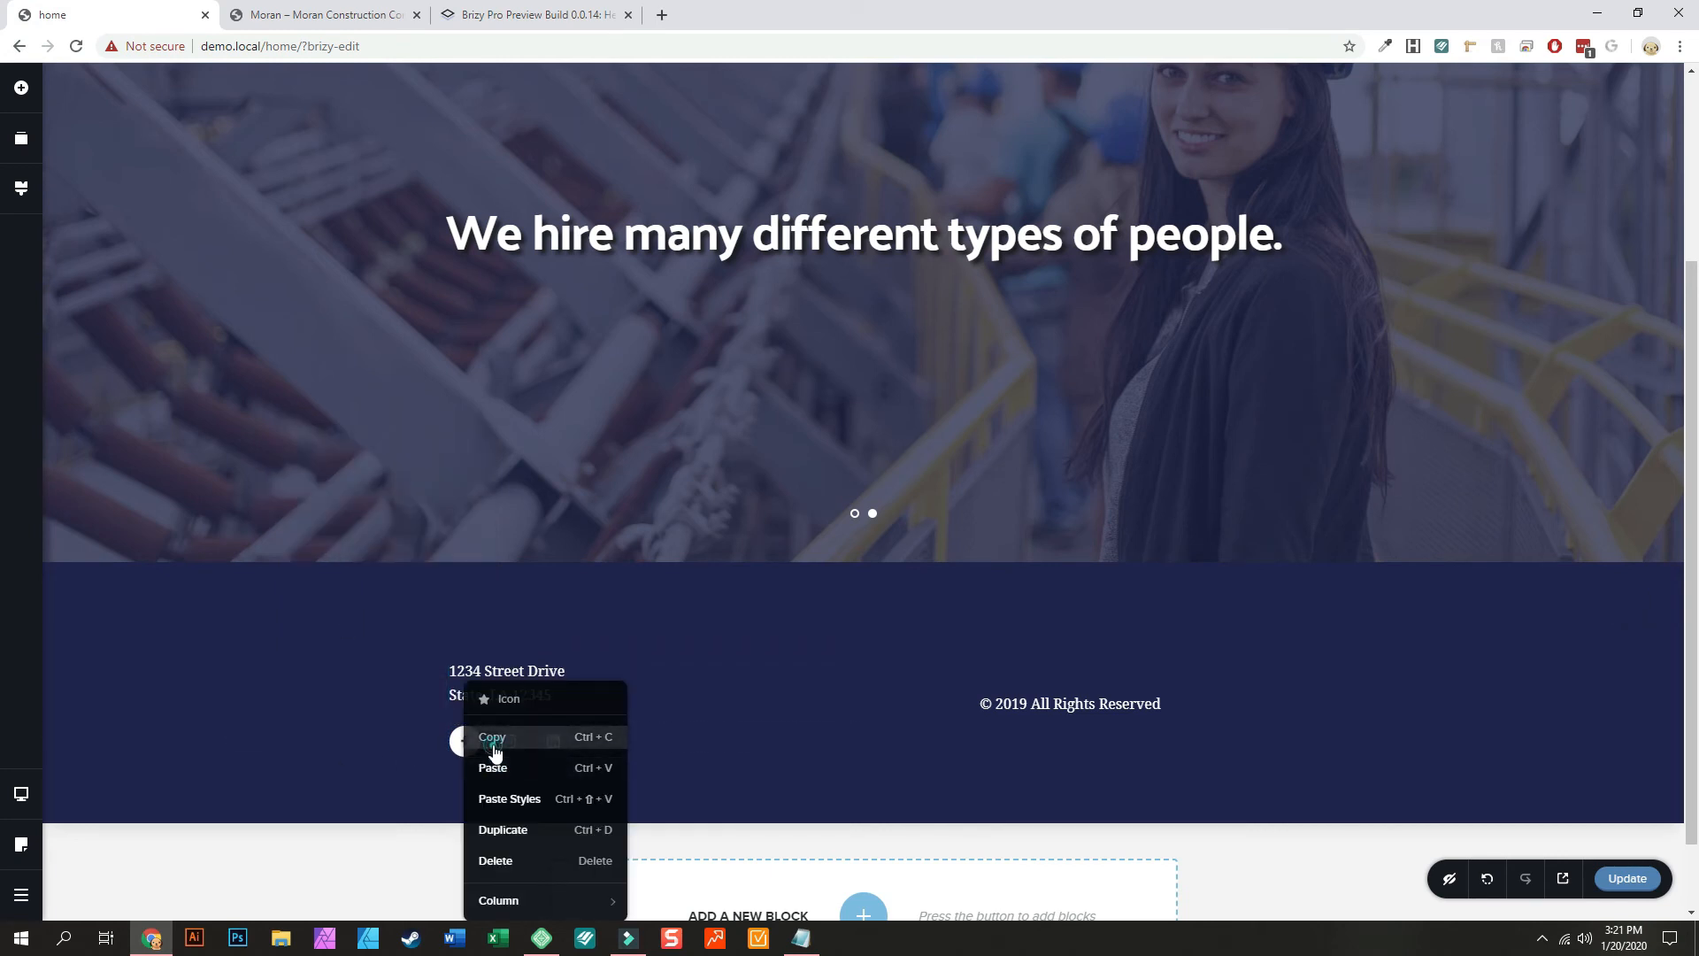
click(495, 752)
right_click(511, 742)
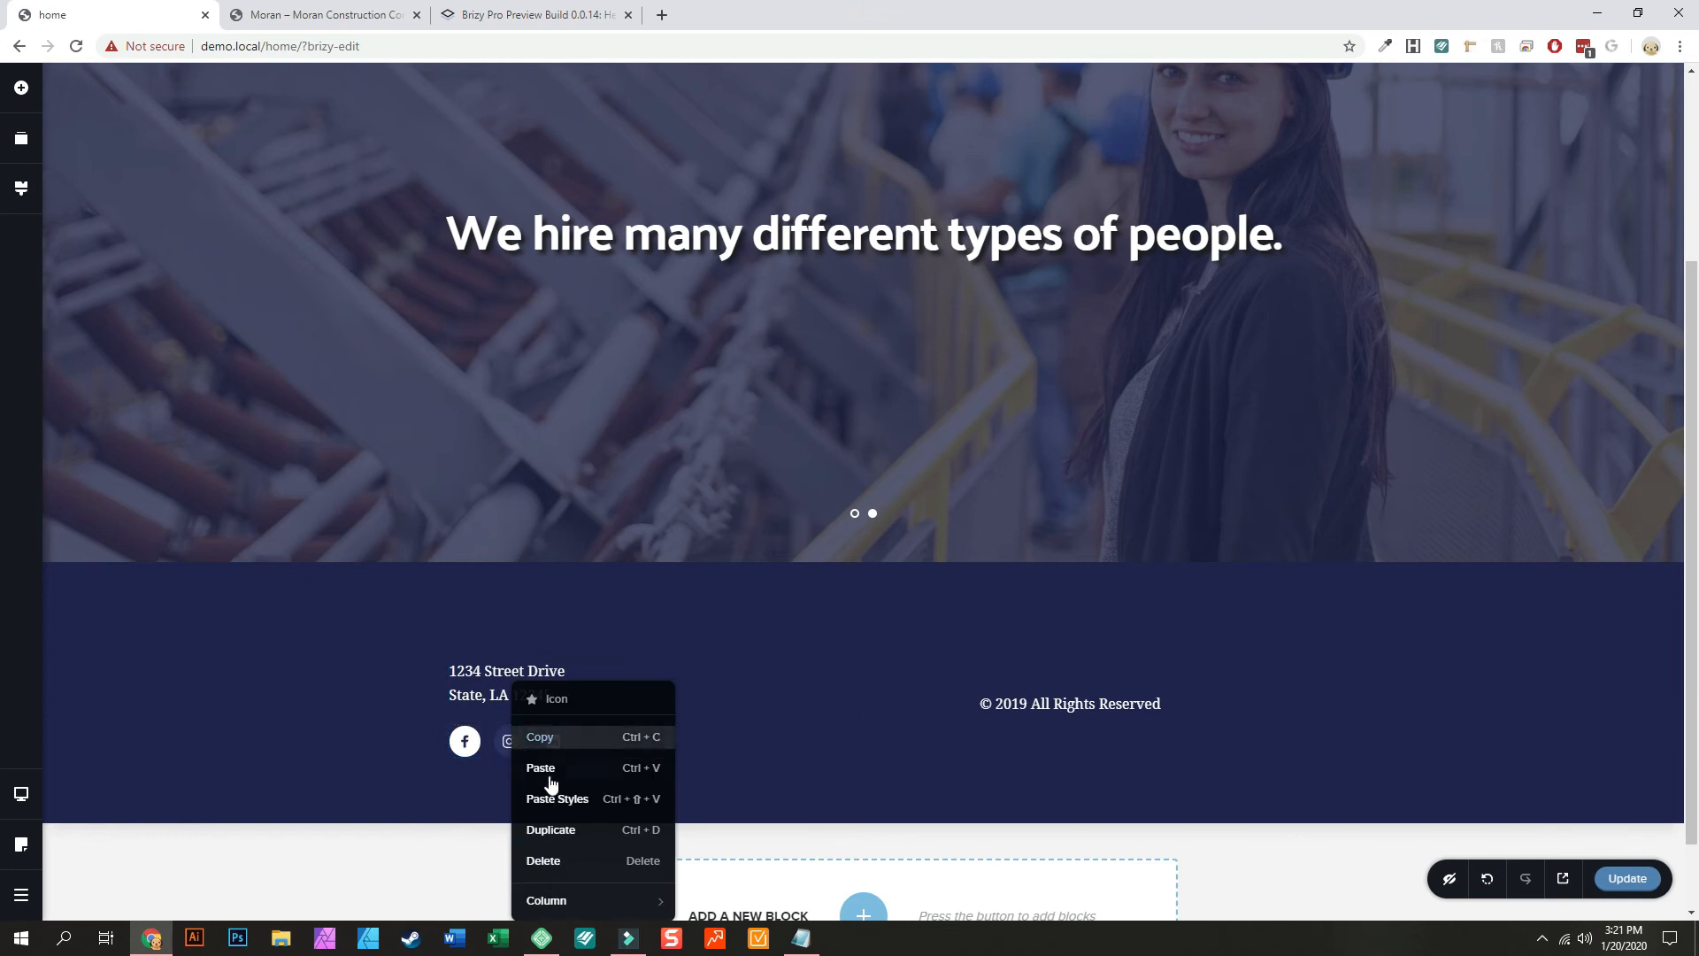
click(550, 799)
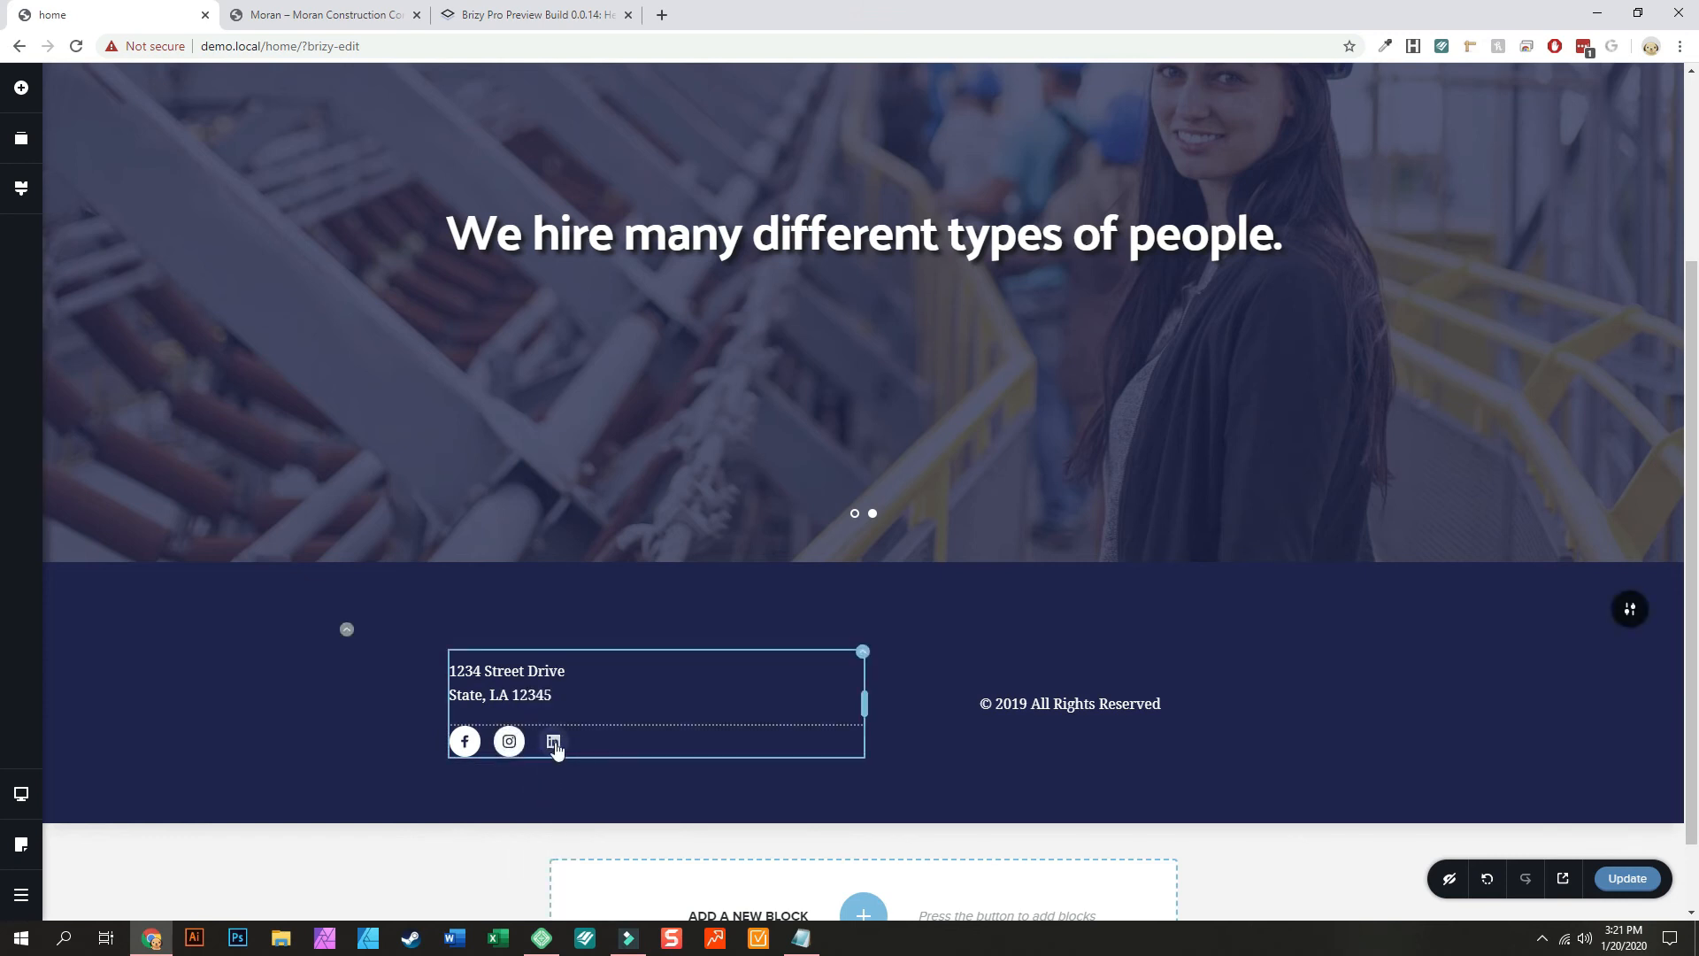
right_click(555, 741)
click(589, 801)
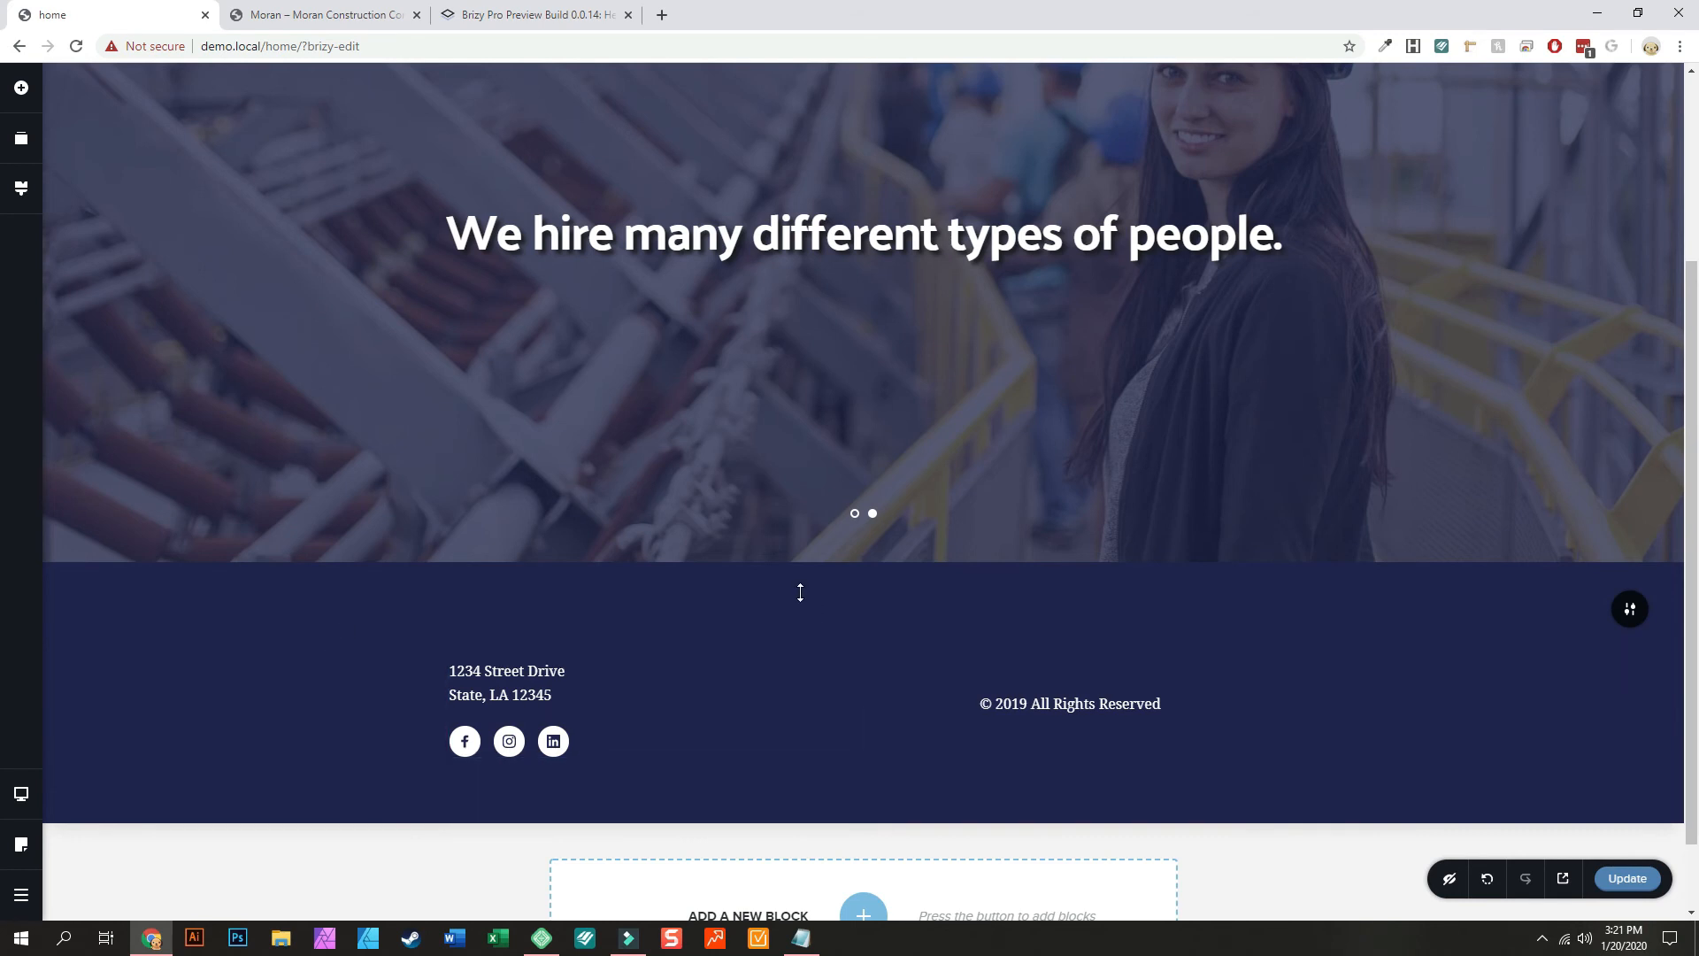
Step: Save the updated page and open its preview in a new tab
scroll(800, 592, up, 3)
scroll(1085, 598, down, 3)
scroll(1150, 663, up, 3)
click(1626, 885)
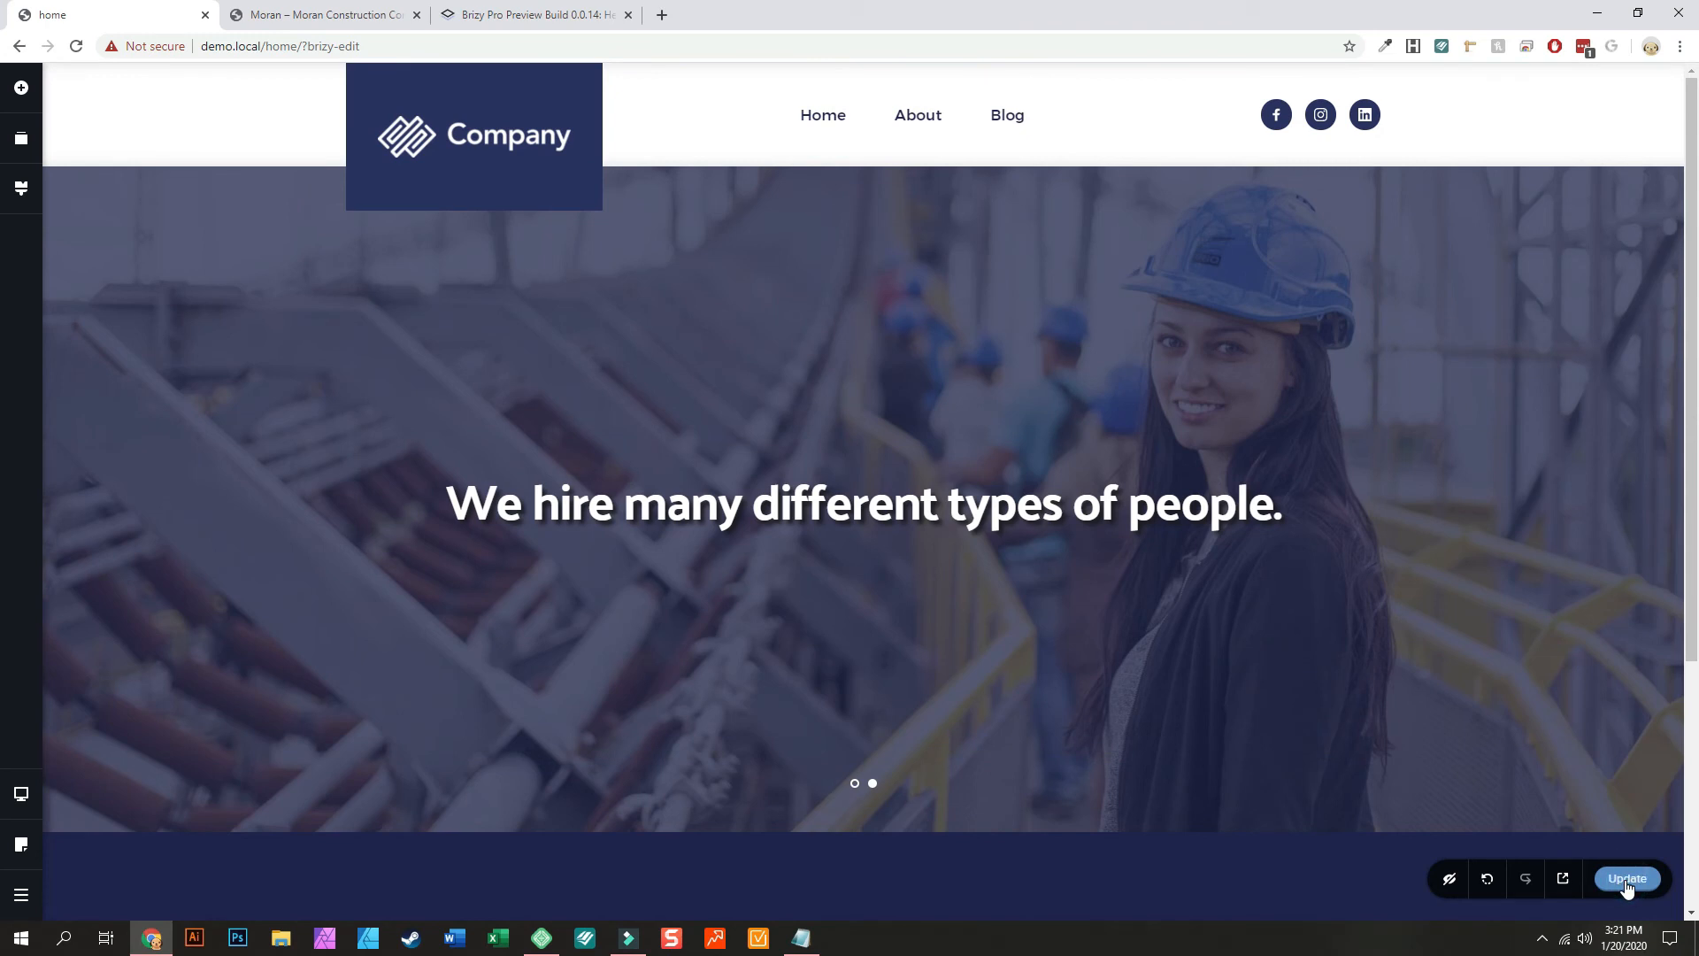
click(1564, 877)
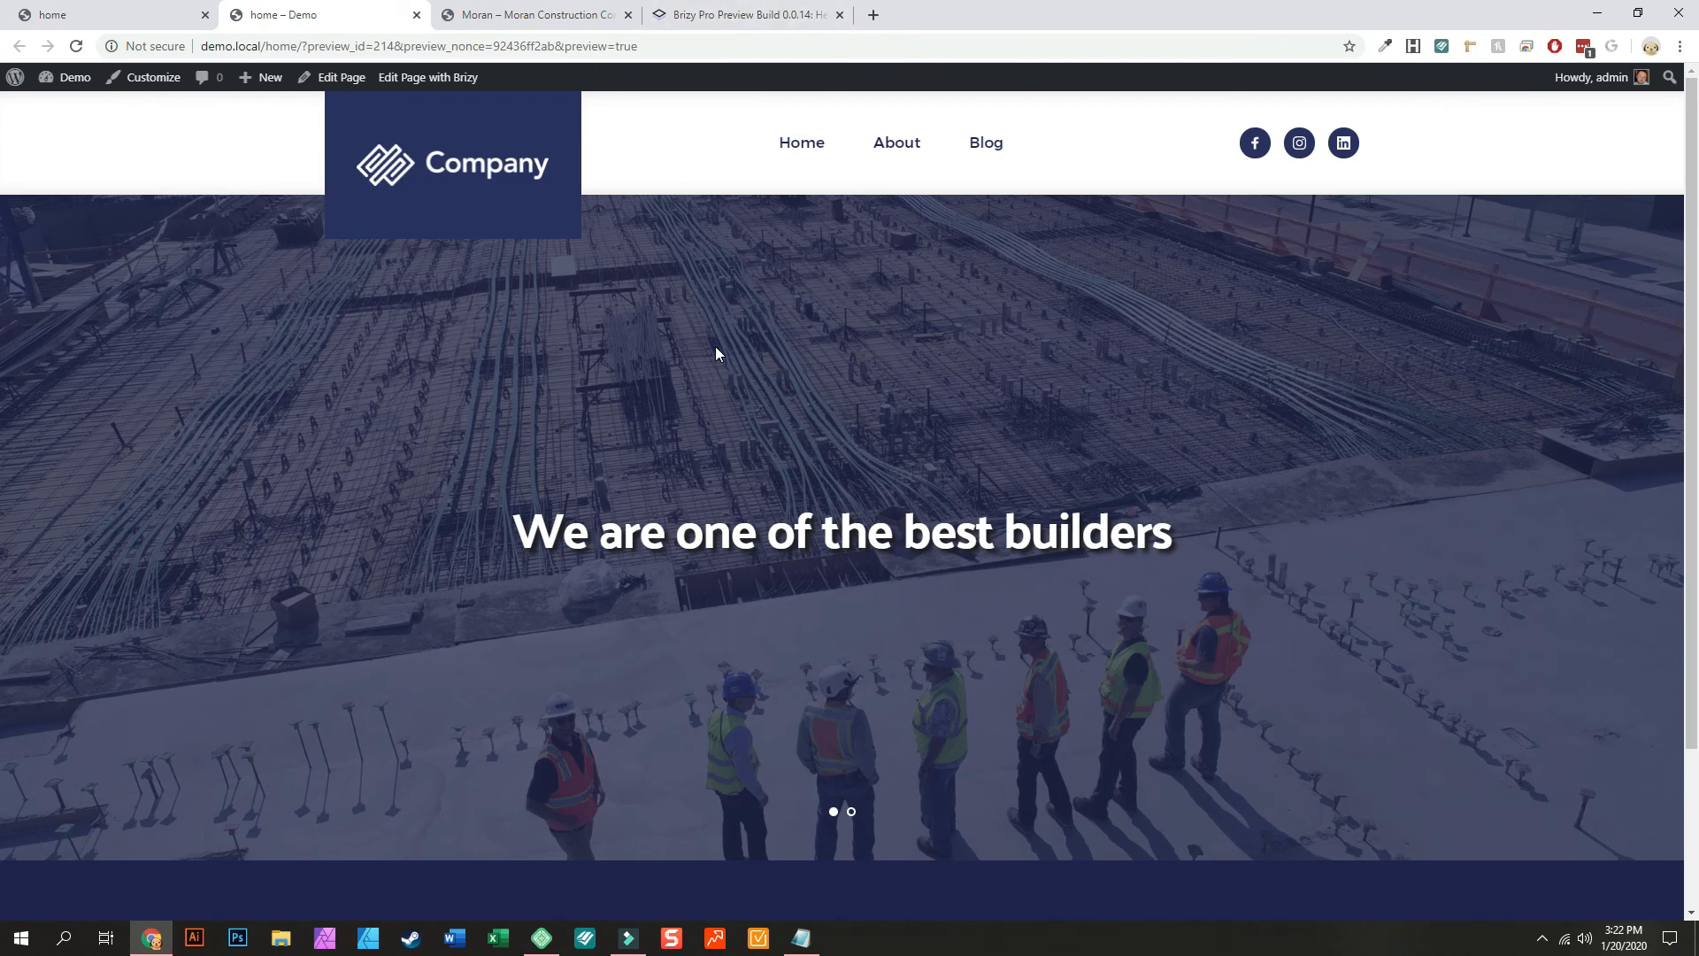
Step: Examine the previewed home page from header through slider to footer
scroll(715, 346, down, 3)
scroll(949, 465, up, 3)
scroll(949, 465, down, 3)
scroll(949, 466, up, 3)
scroll(816, 468, down, 3)
scroll(815, 468, up, 3)
scroll(454, 504, down, 3)
scroll(455, 504, up, 3)
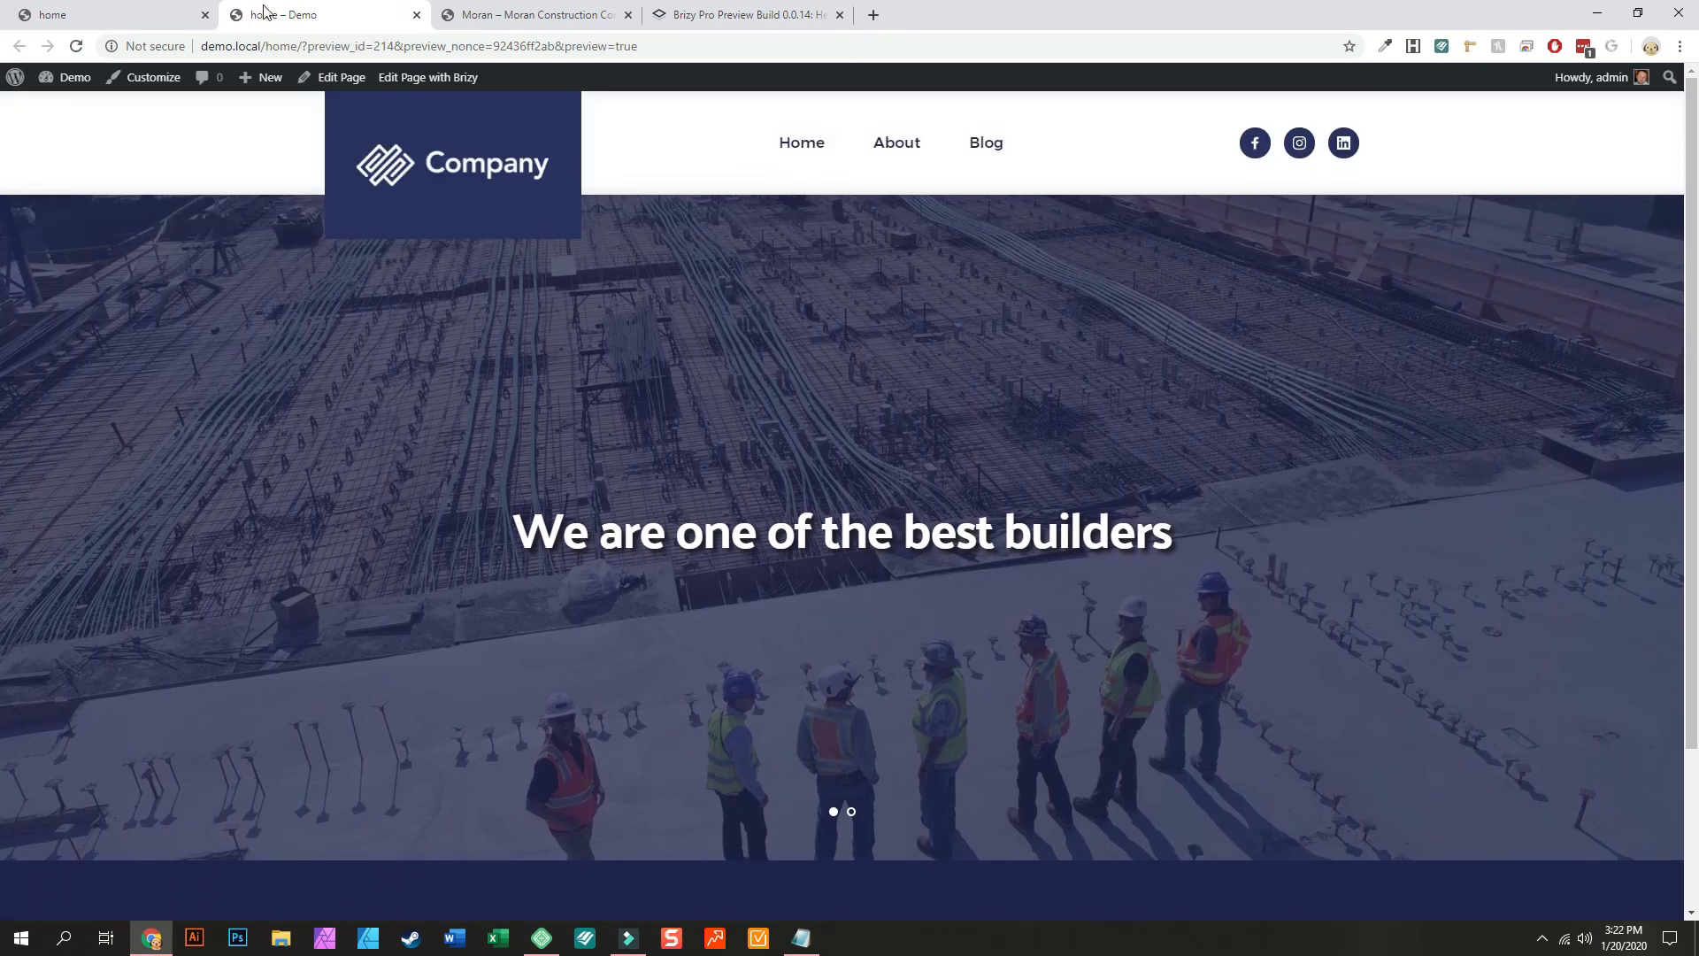
Step: Compare the previewed page's header, slider and footer with the Moran Construction website
click(507, 10)
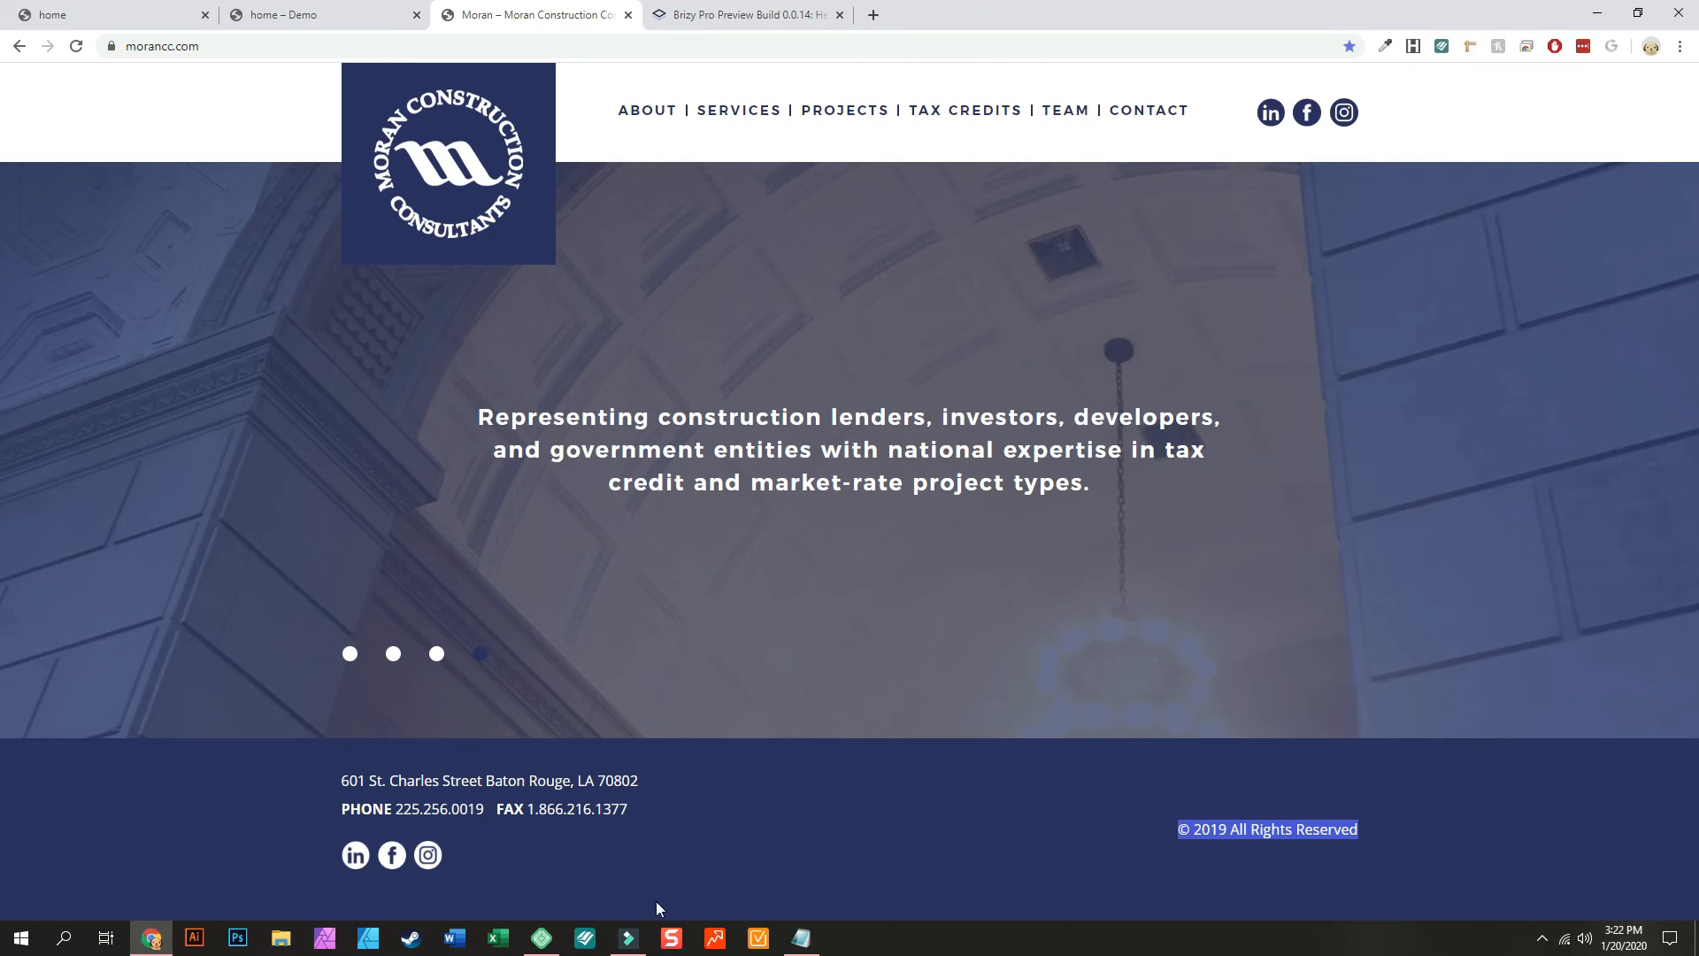
click(788, 845)
click(310, 14)
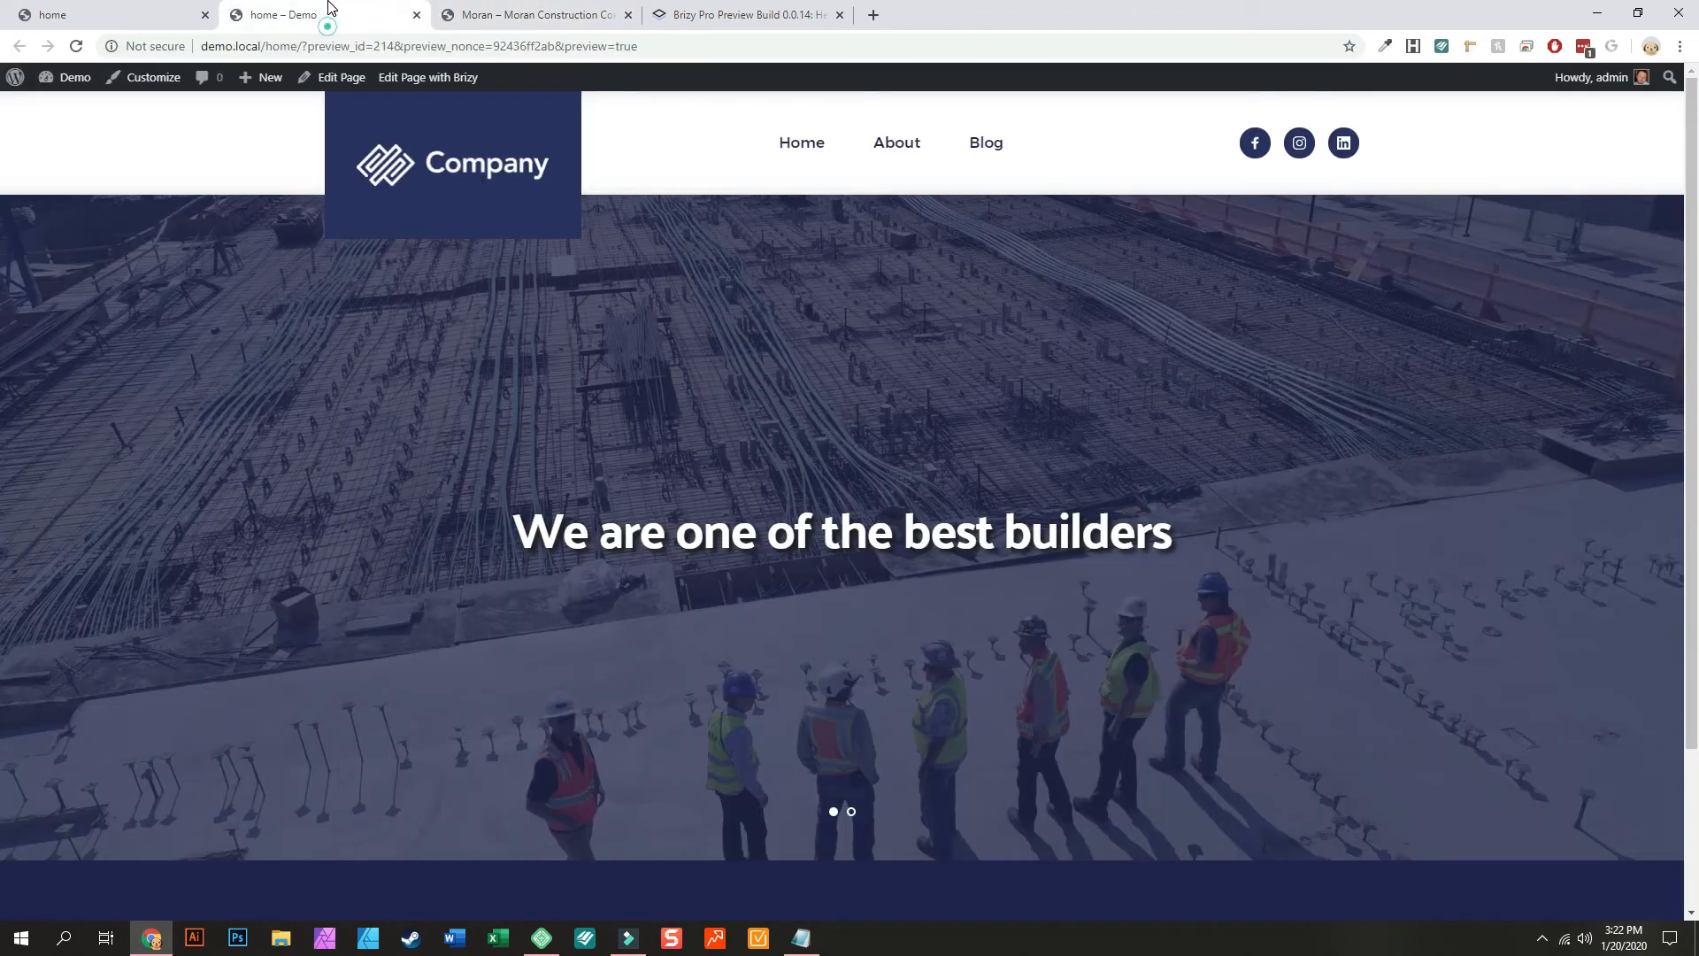
scroll(559, 644, down, 3)
click(496, 15)
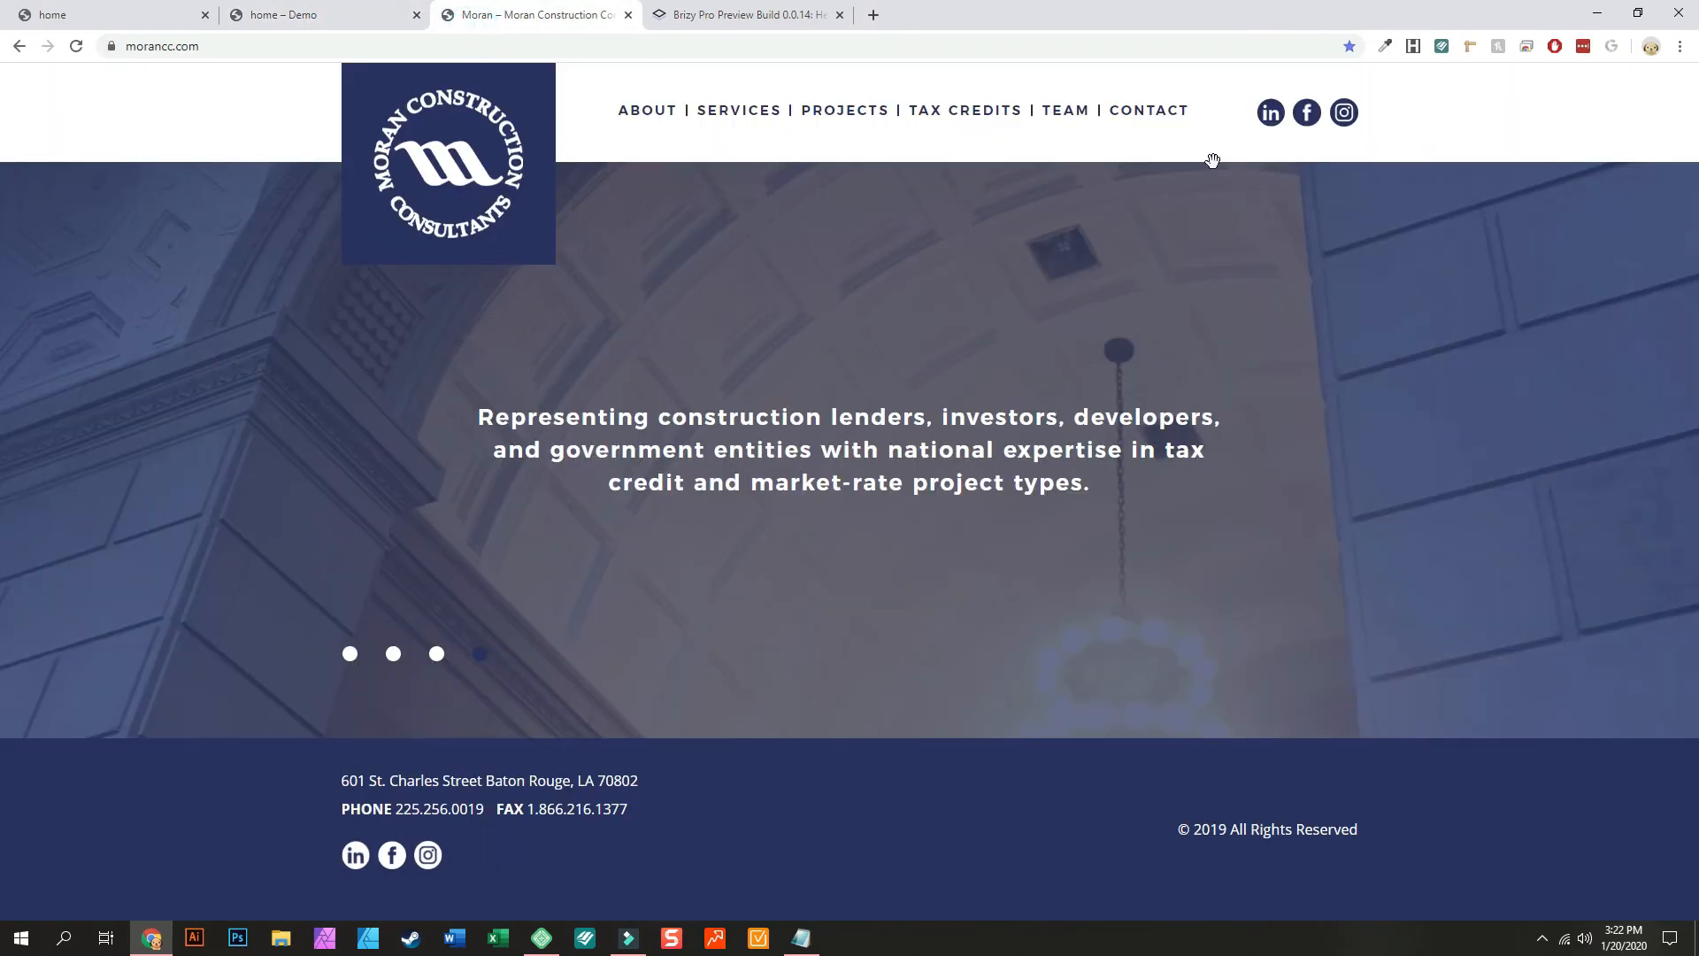
click(380, 8)
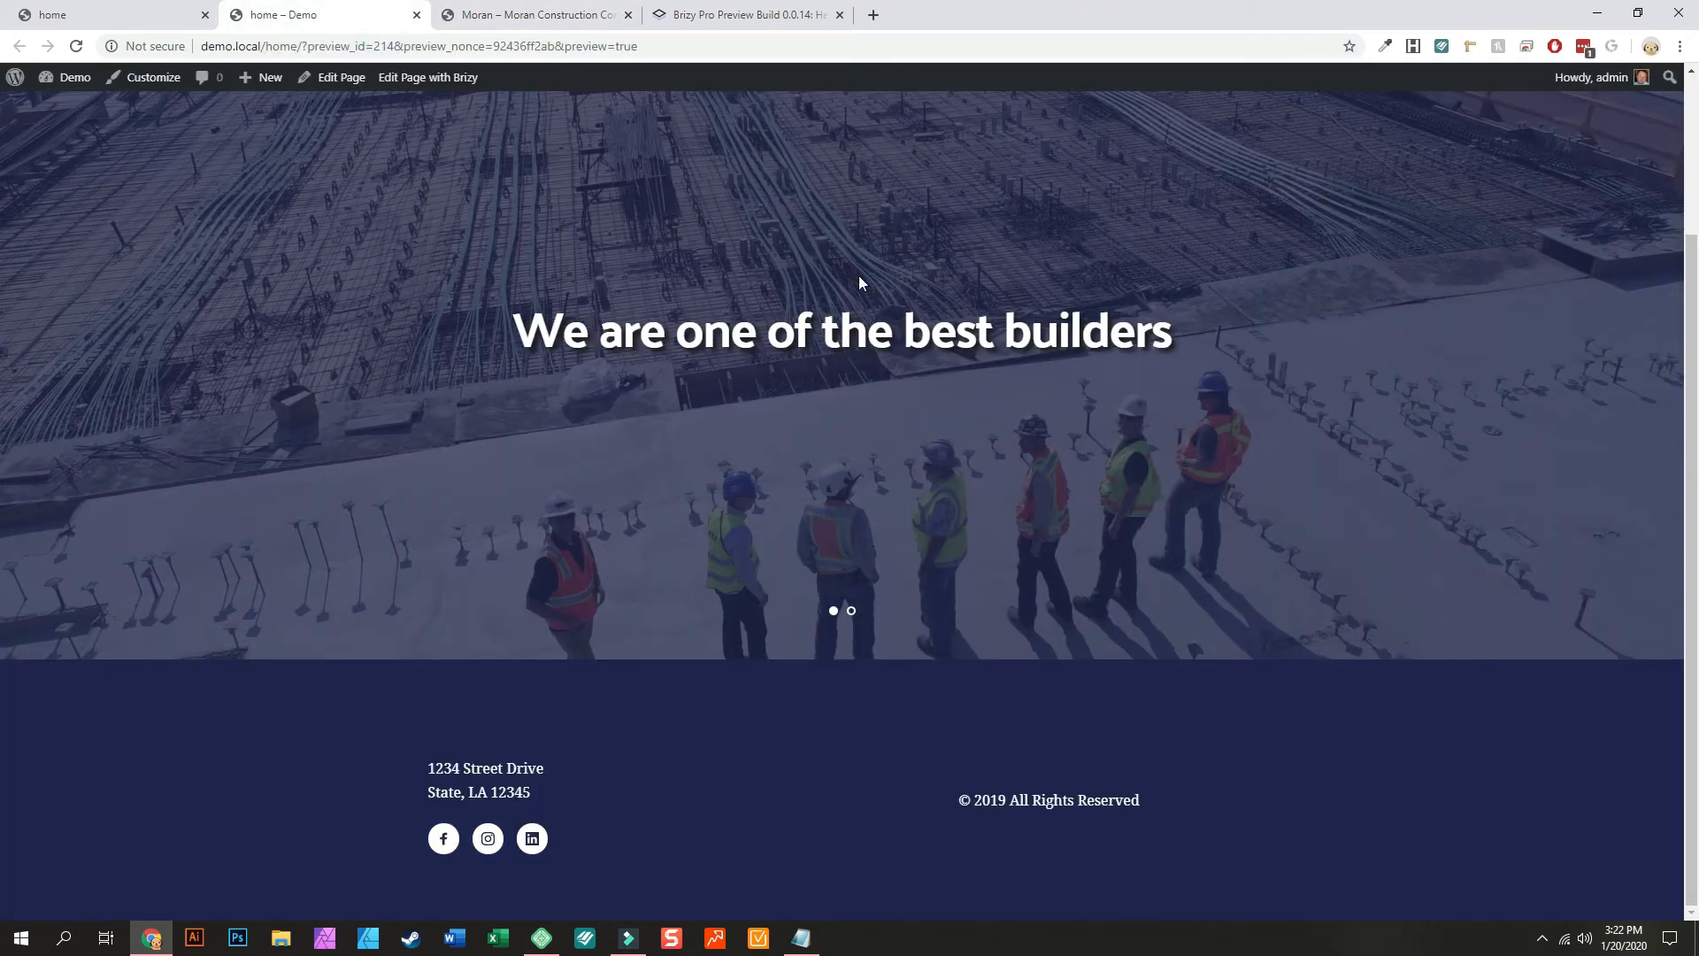
scroll(956, 745, up, 3)
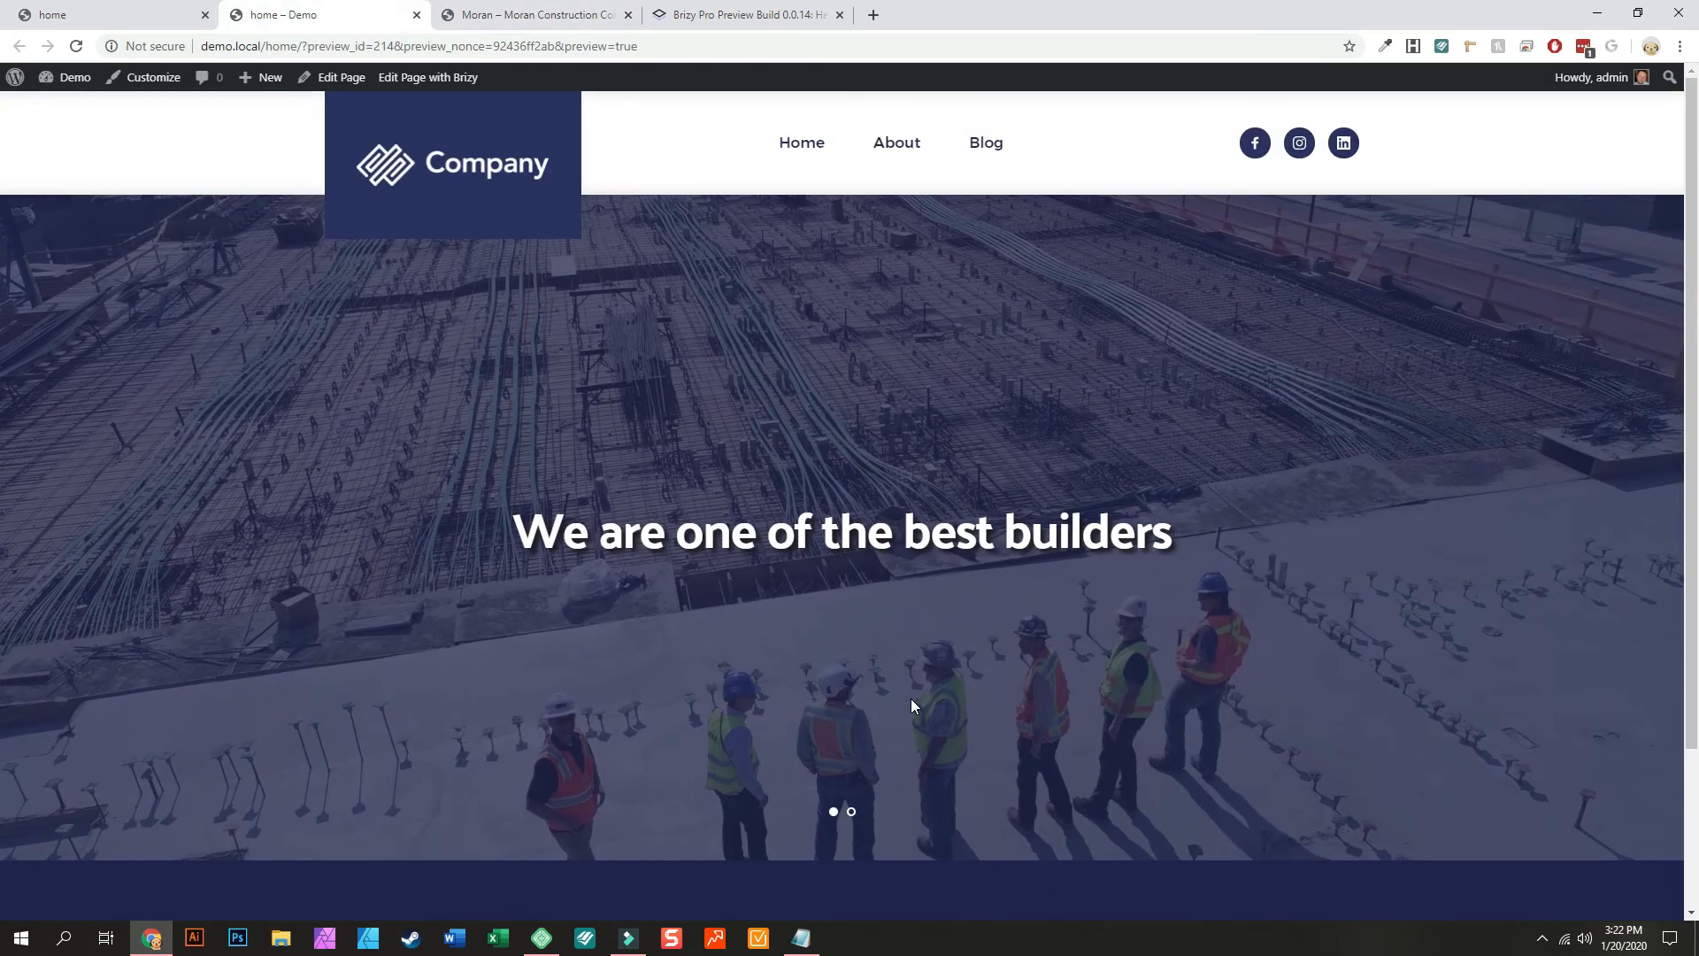
Step: Examine the previewed home page down to its footer, with both the first and second slides displayed
scroll(912, 704, down, 3)
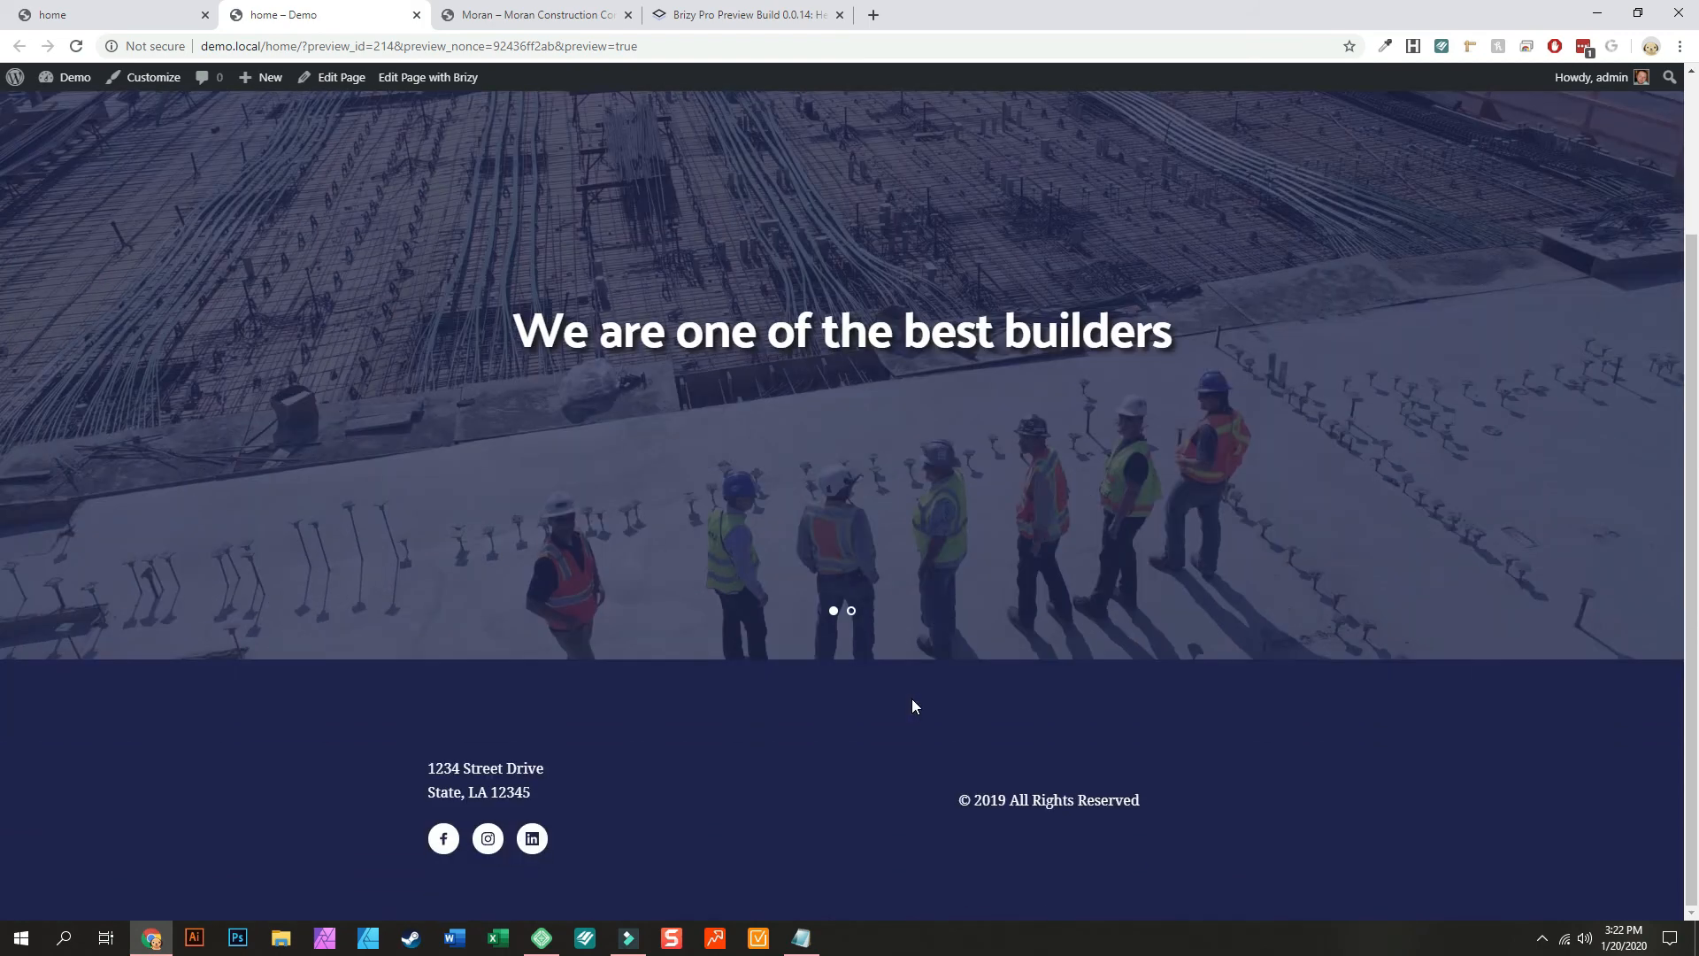
scroll(913, 705, up, 2)
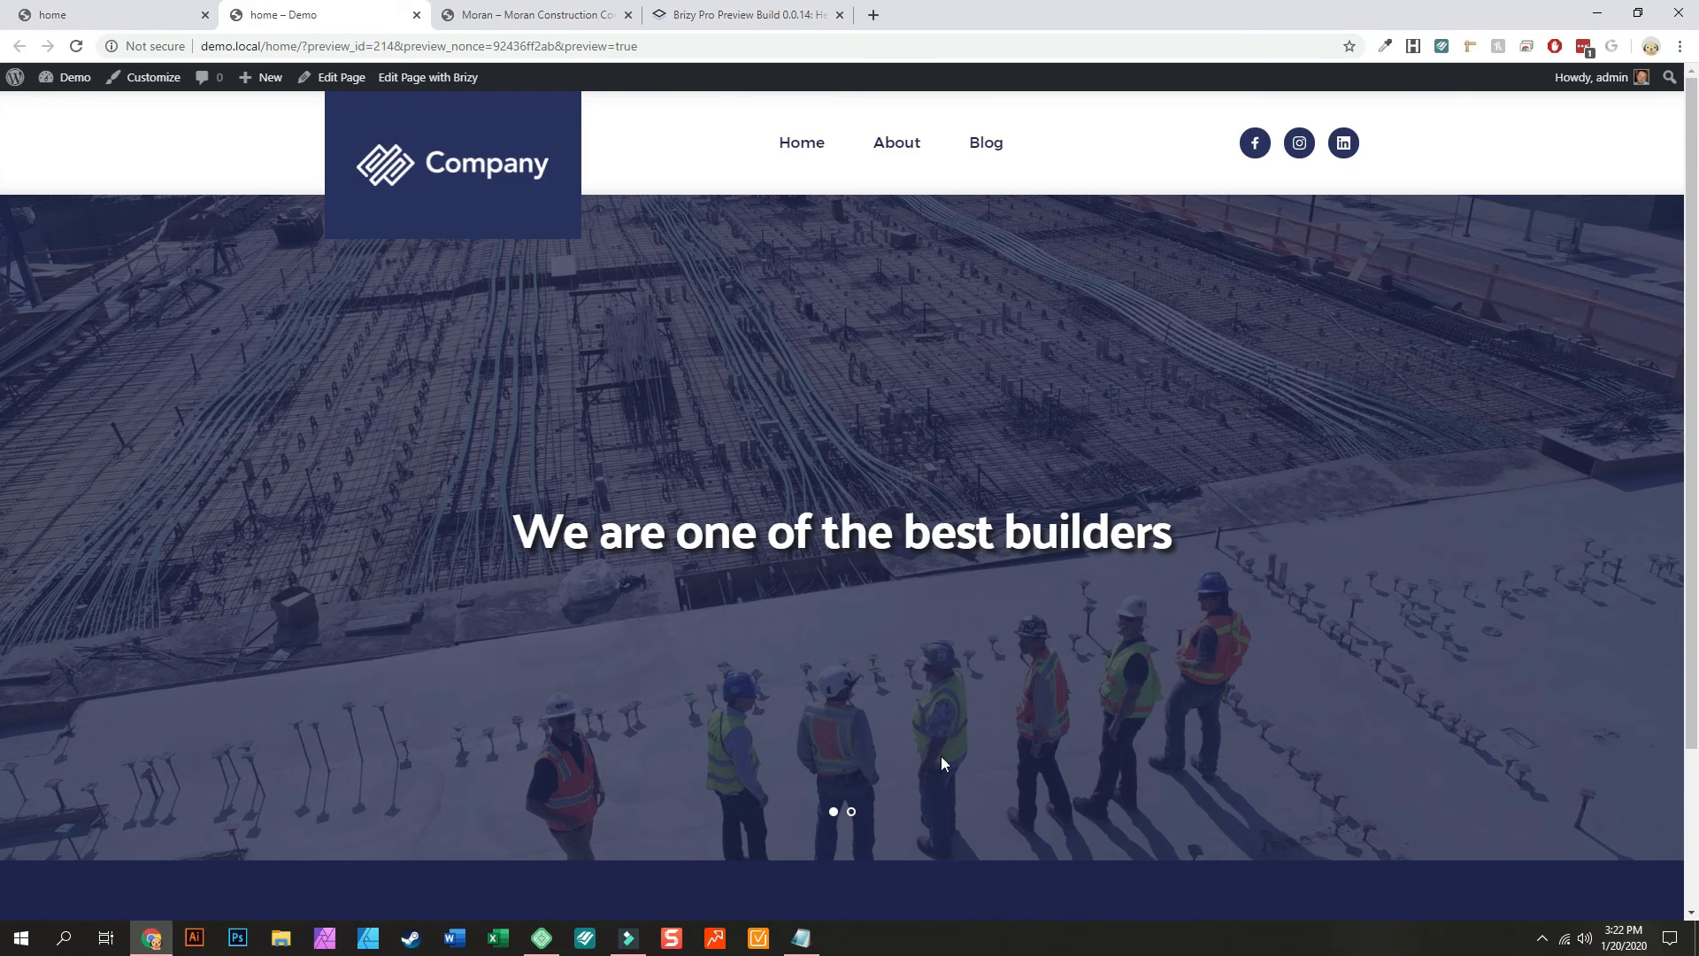
click(851, 812)
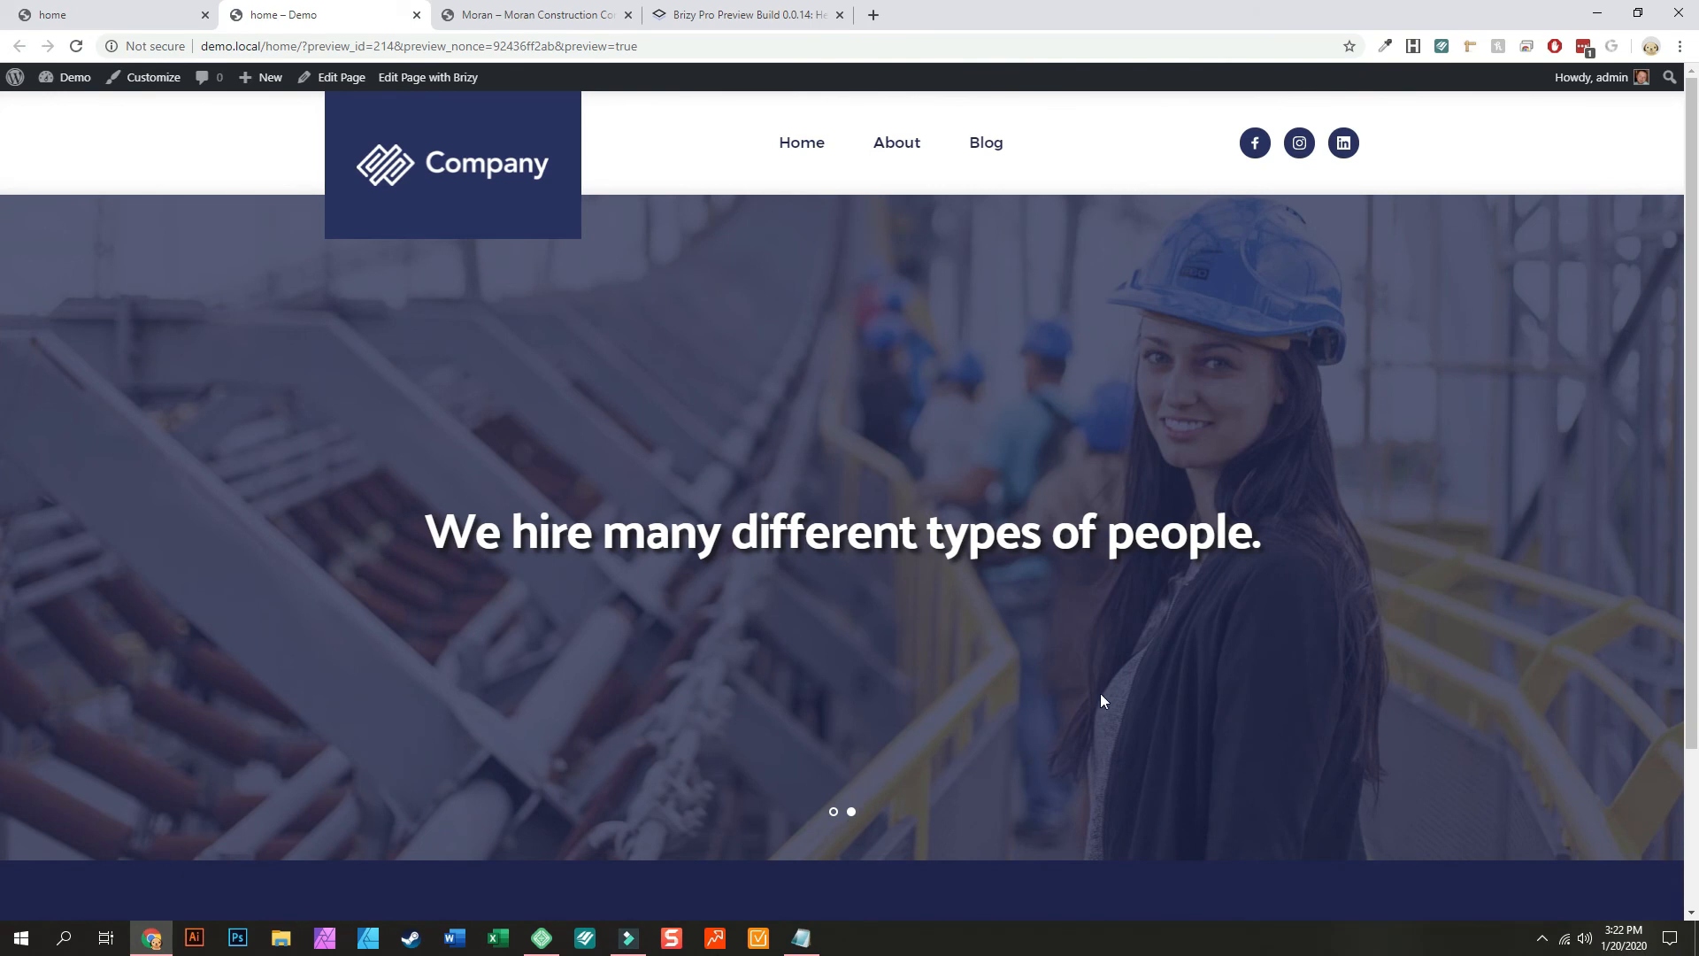
scroll(1141, 671, down, 2)
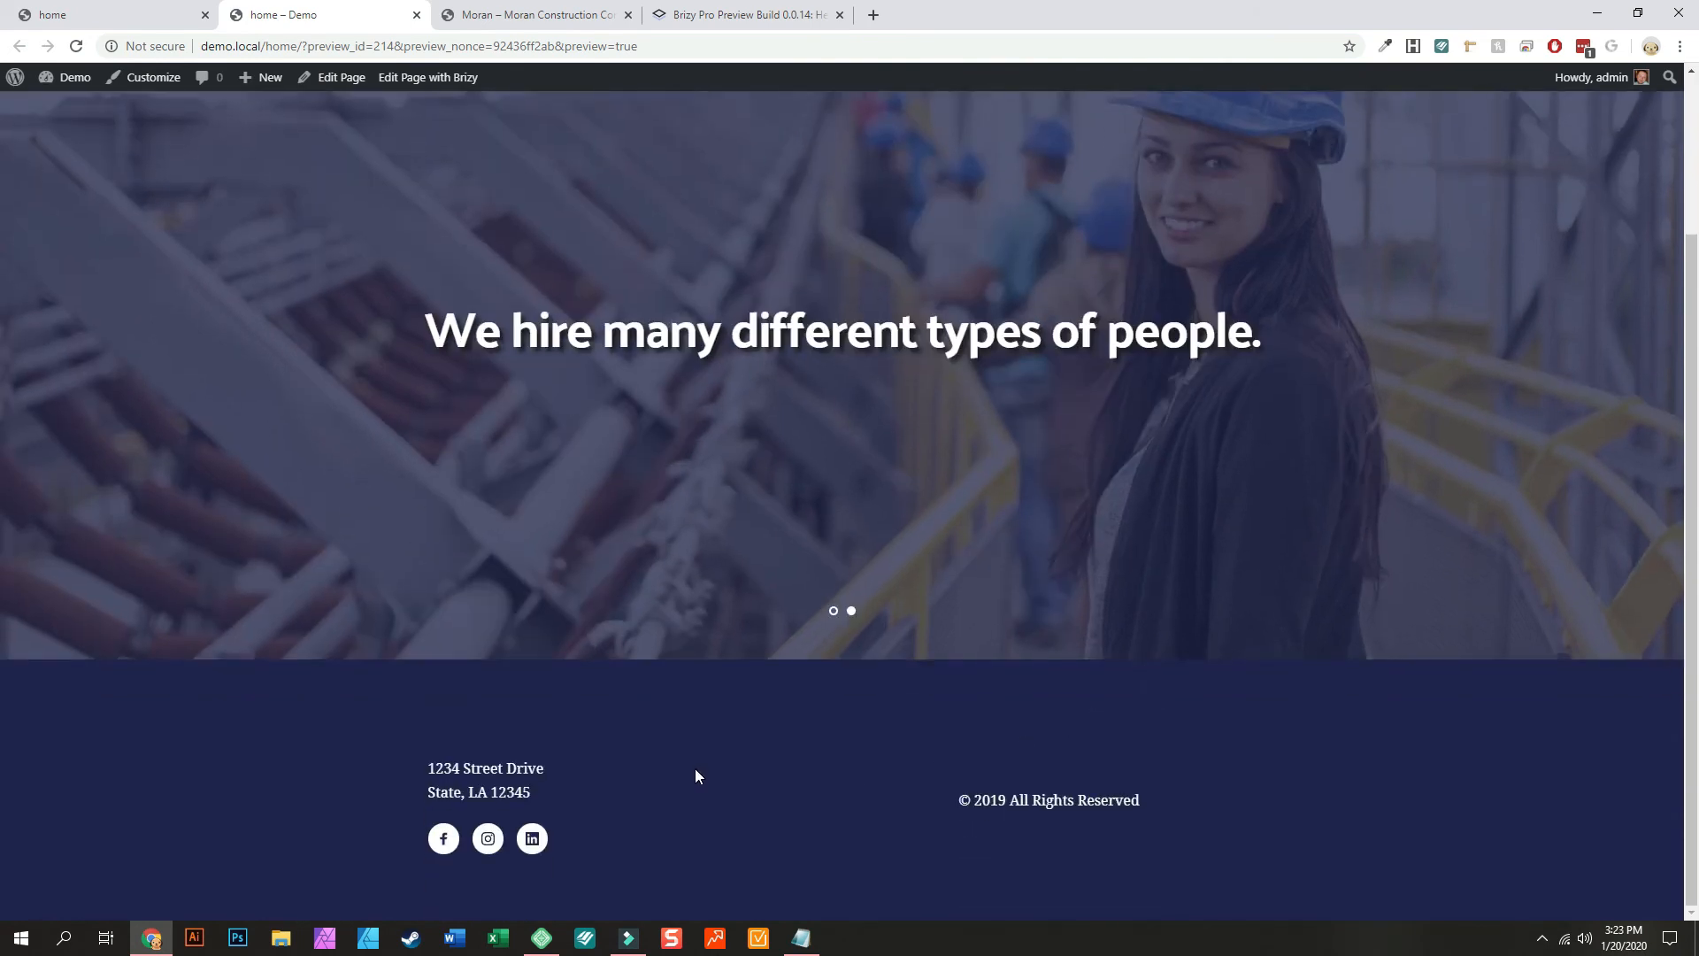
scroll(662, 692, up, 2)
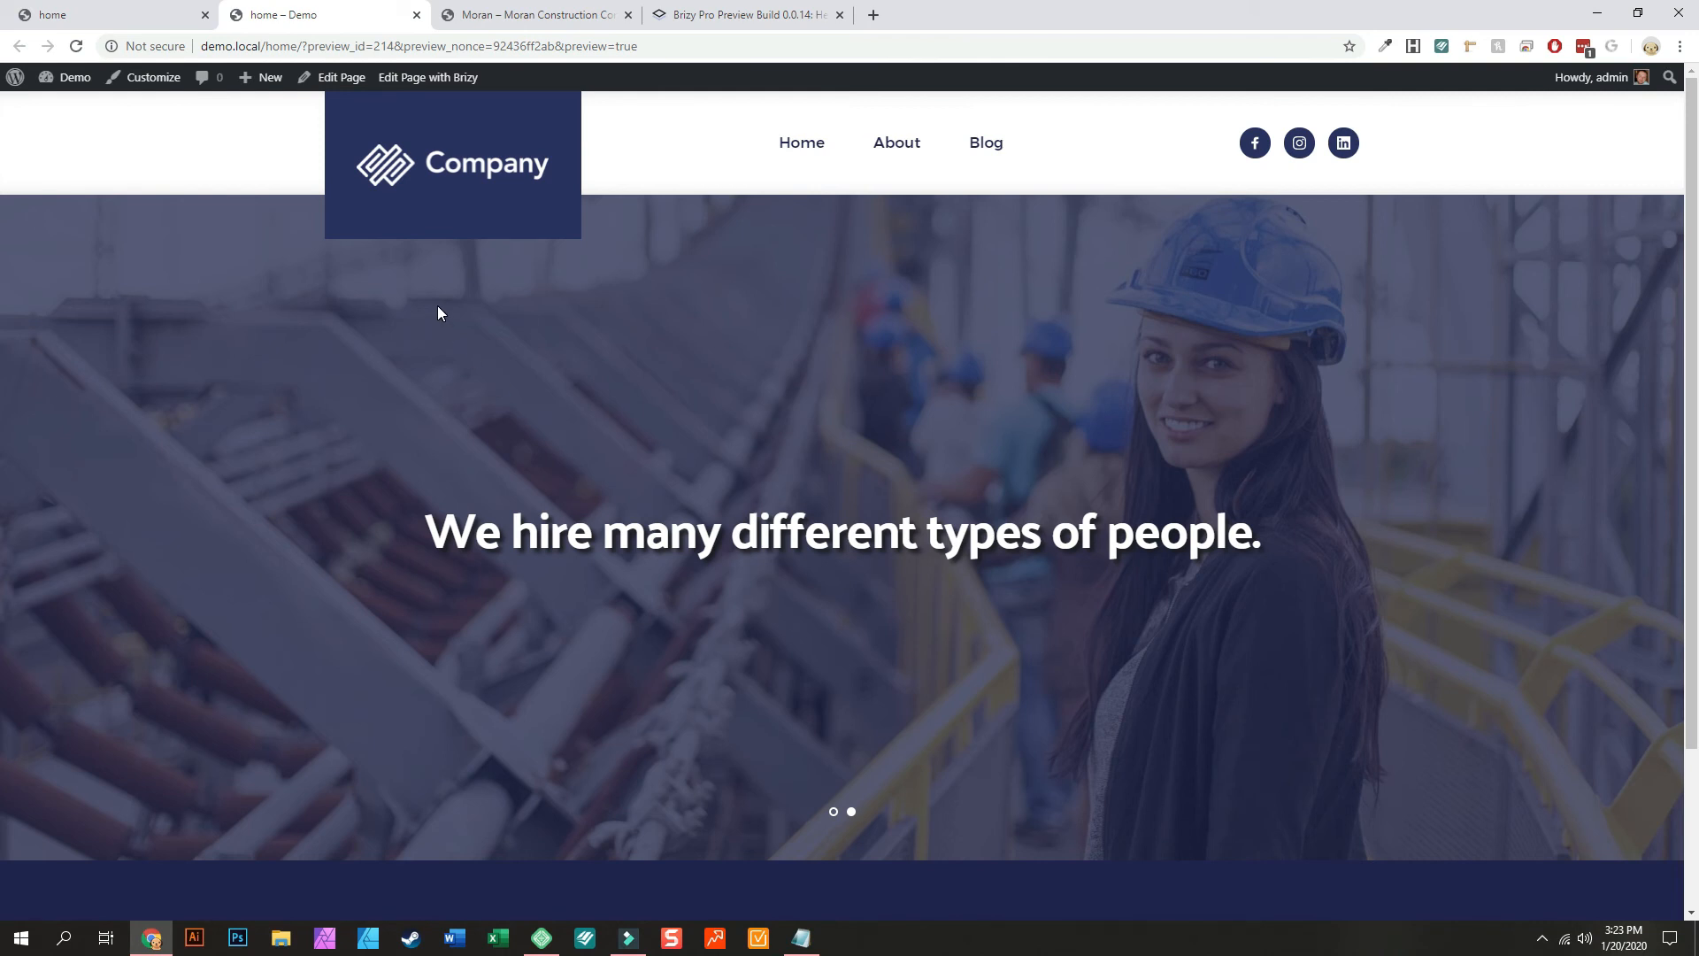
Step: Open the previewed home page in the Brizy editor and go to its footer block
click(420, 78)
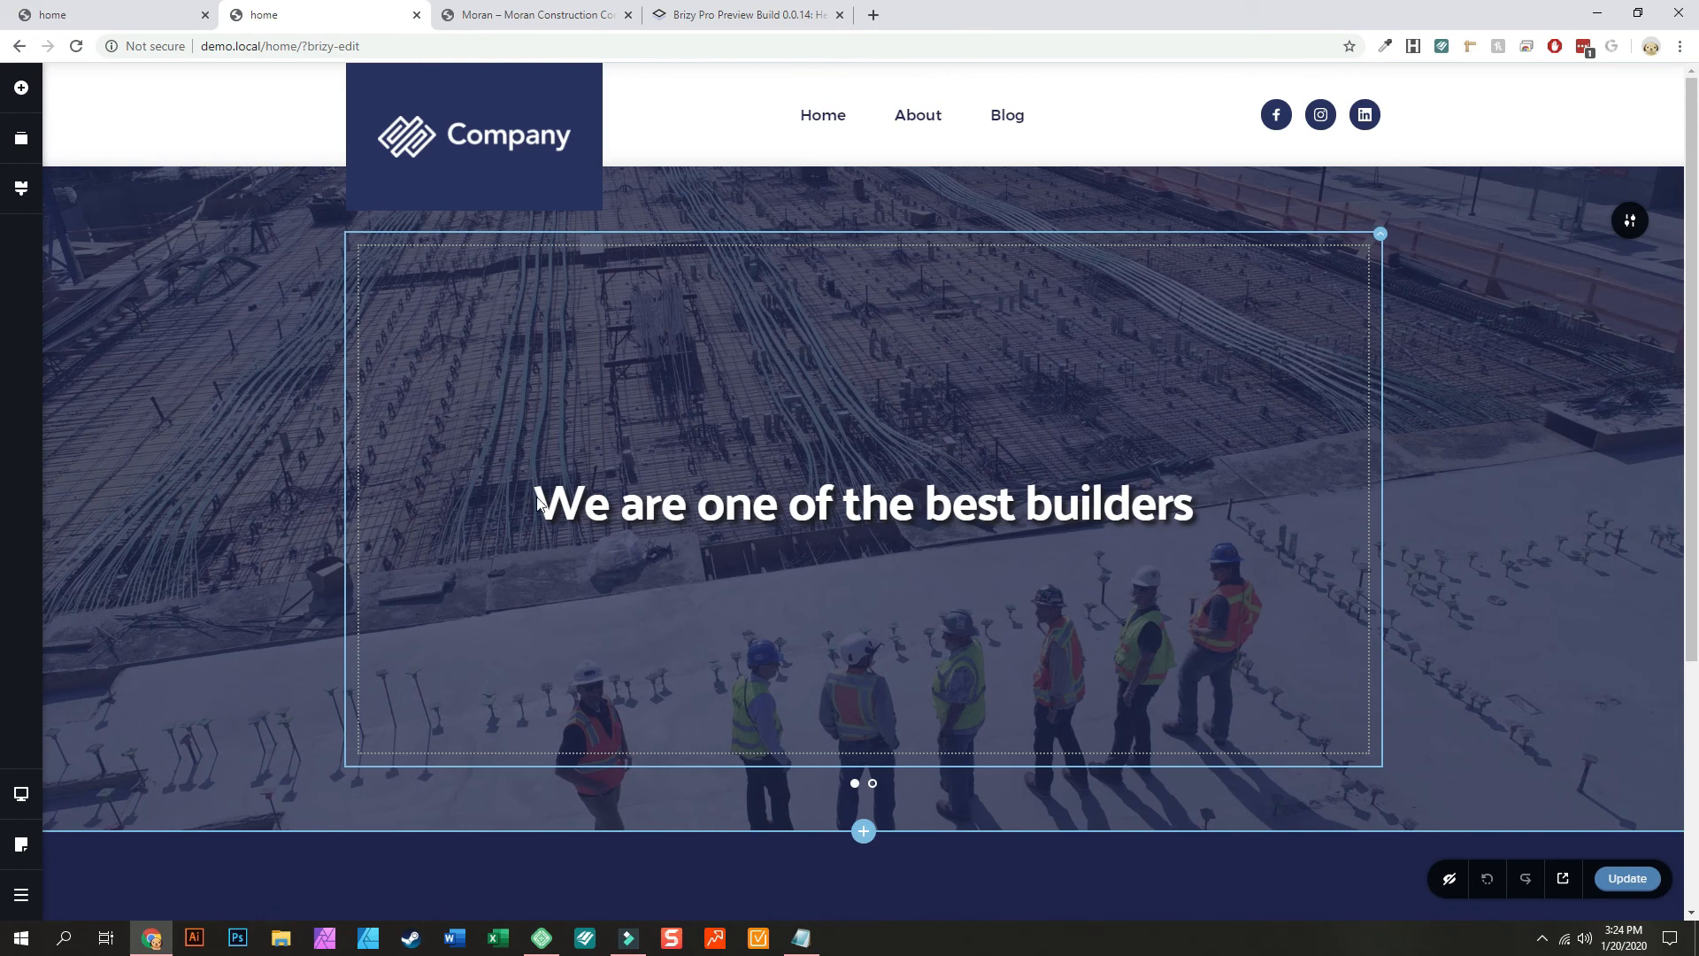
scroll(759, 589, down, 5)
scroll(906, 678, up, 5)
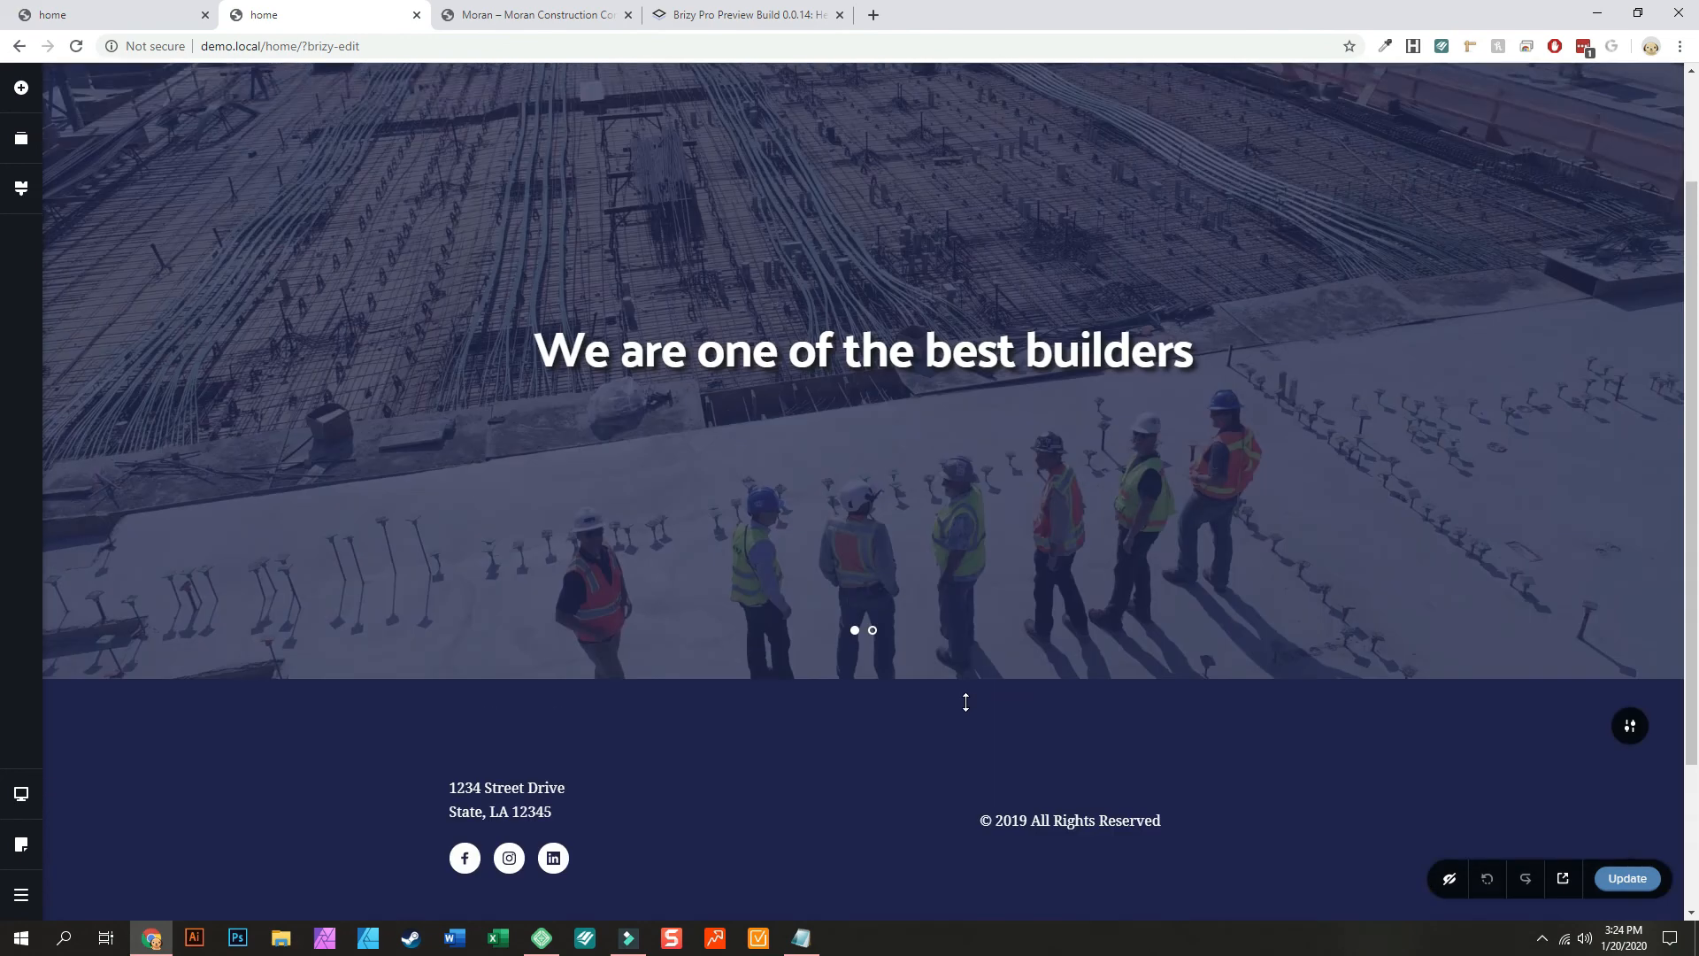
scroll(964, 702, down, 2)
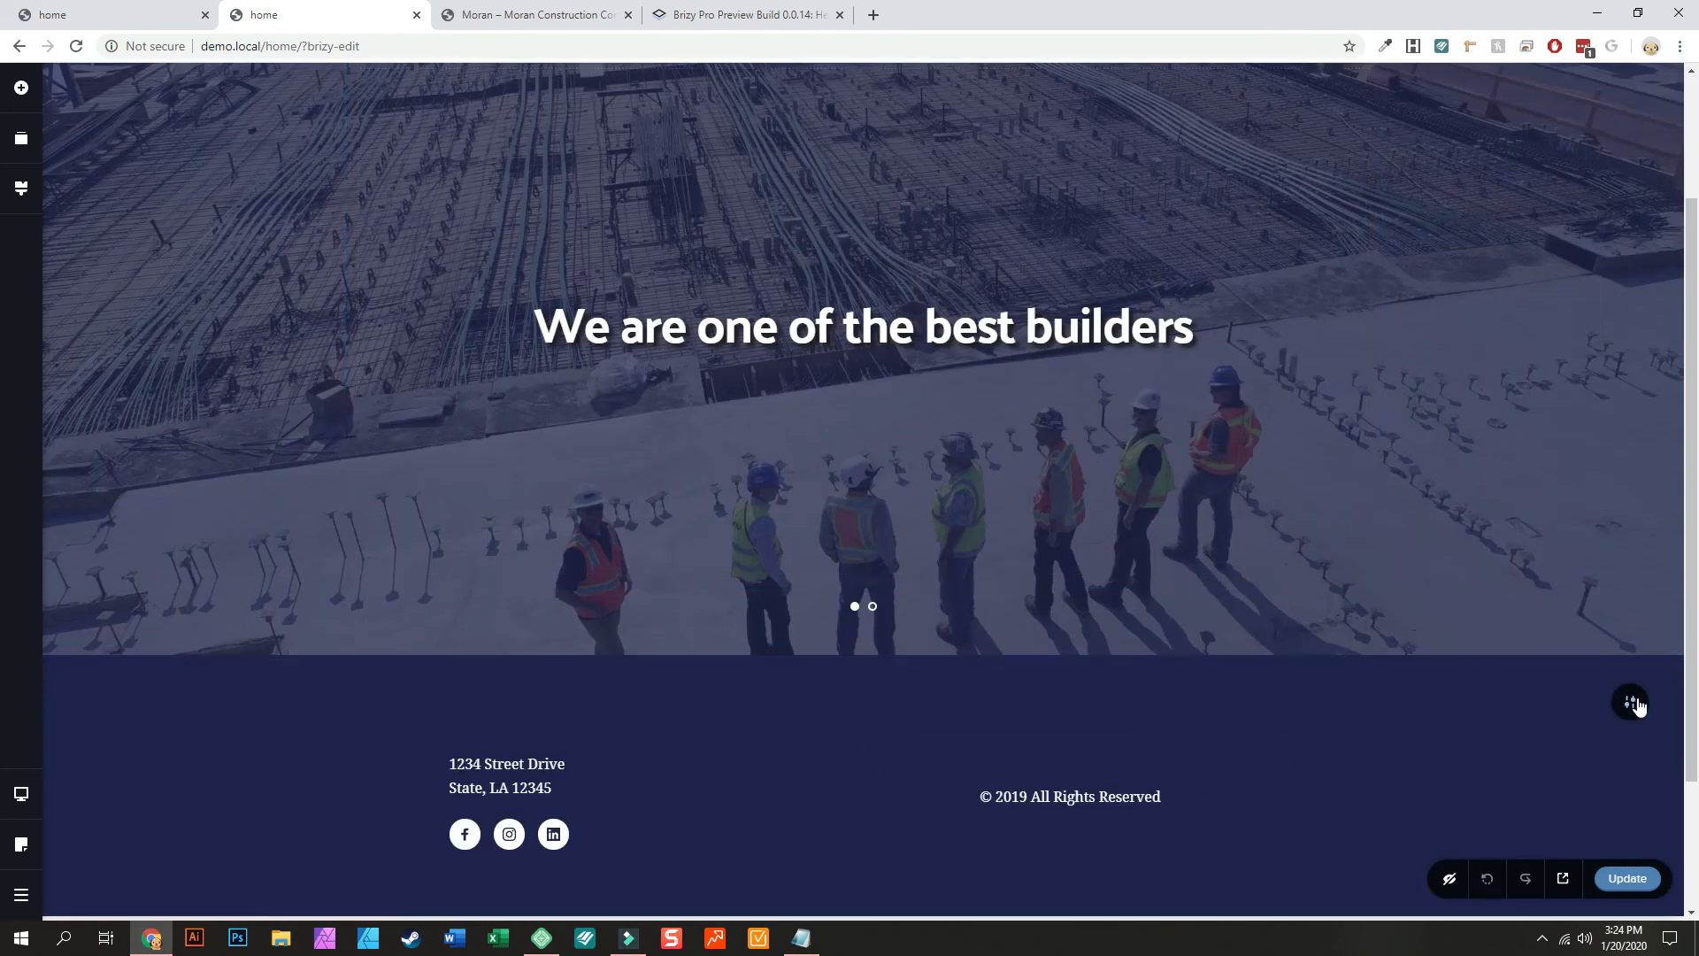
Step: Make the navy footer a global block and update the home page
click(1638, 701)
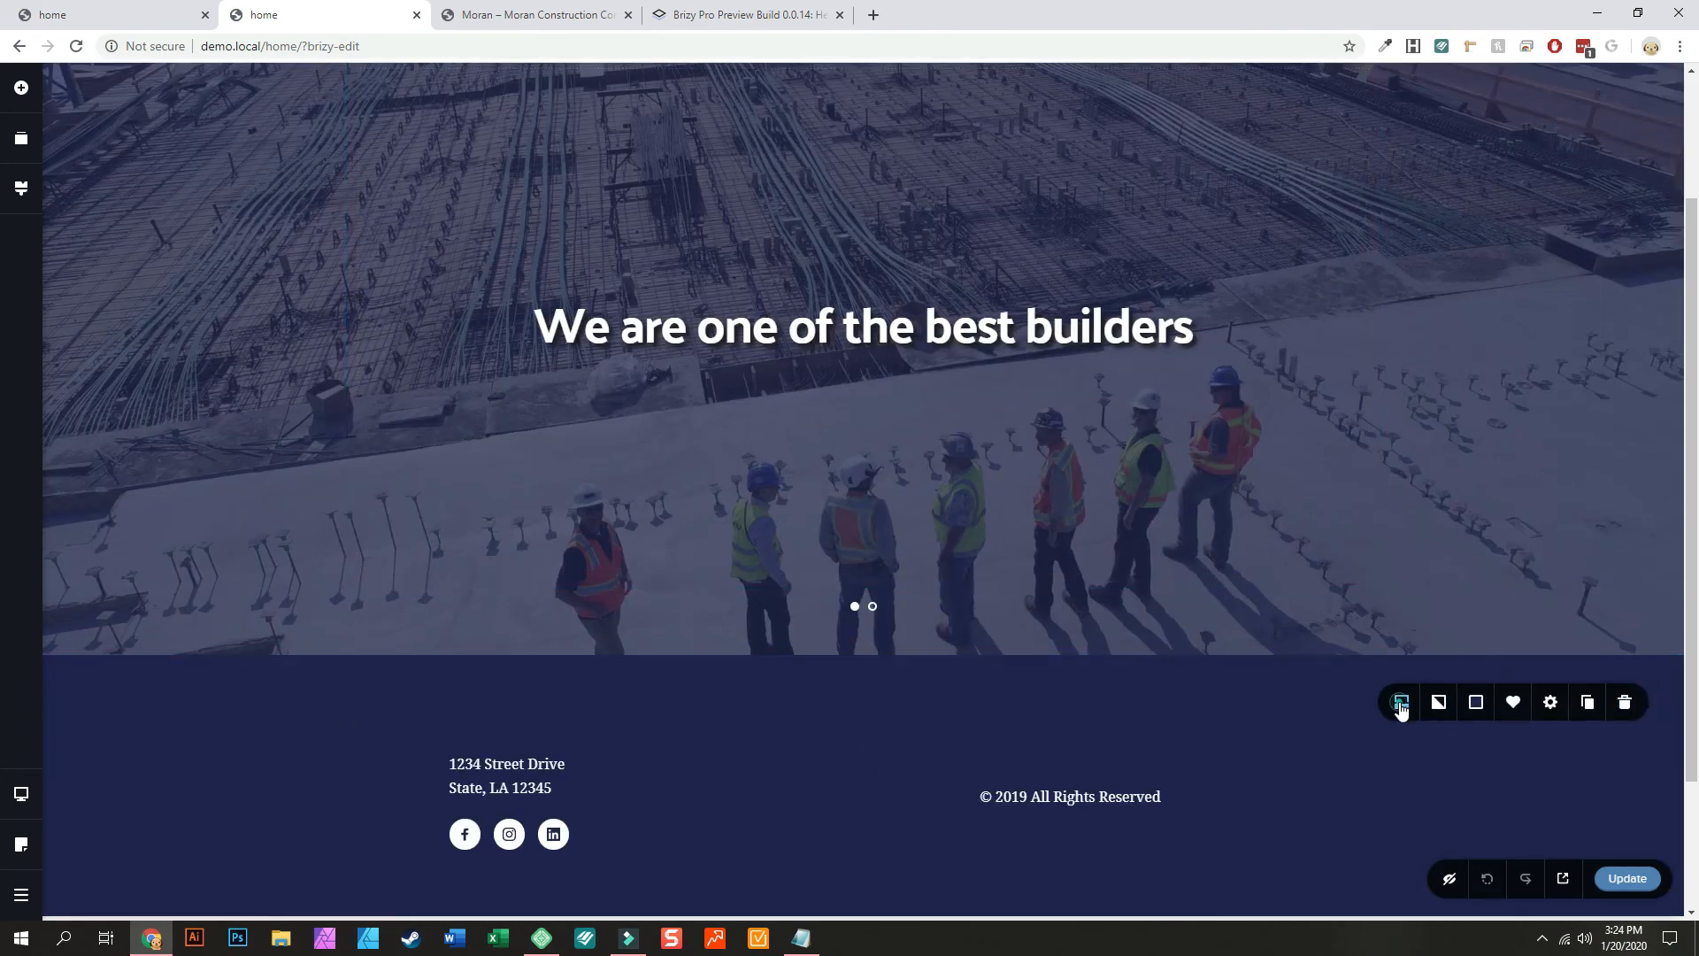
click(1401, 702)
click(1476, 646)
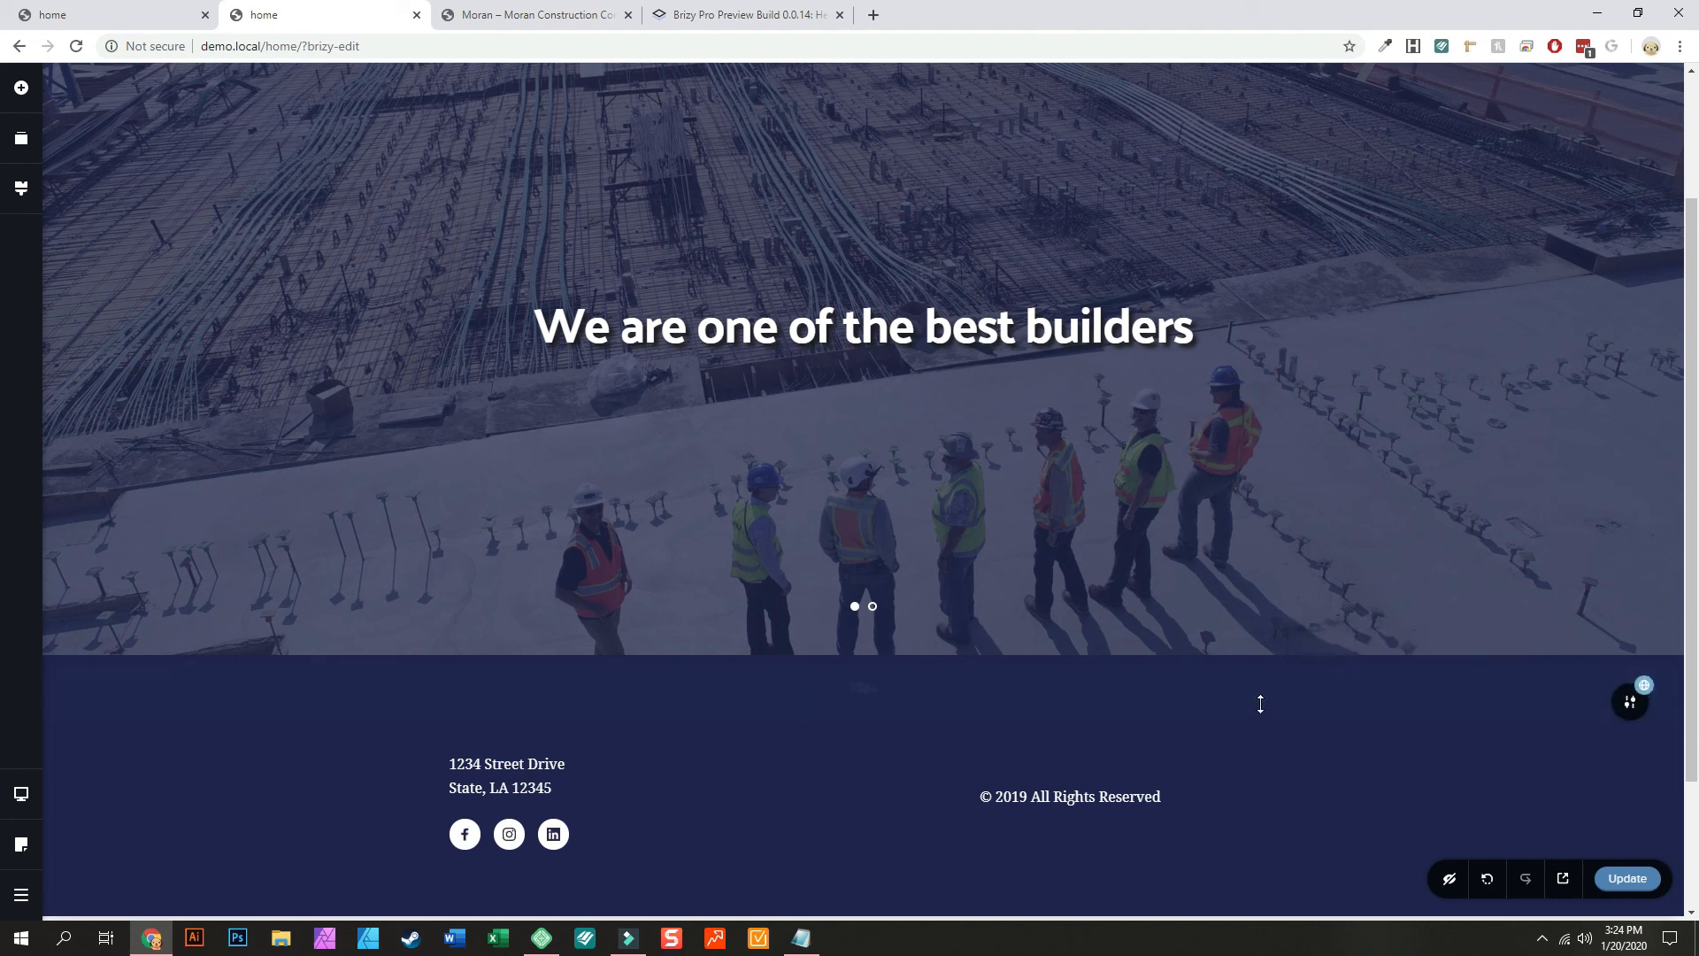
scroll(1159, 766, up, 2)
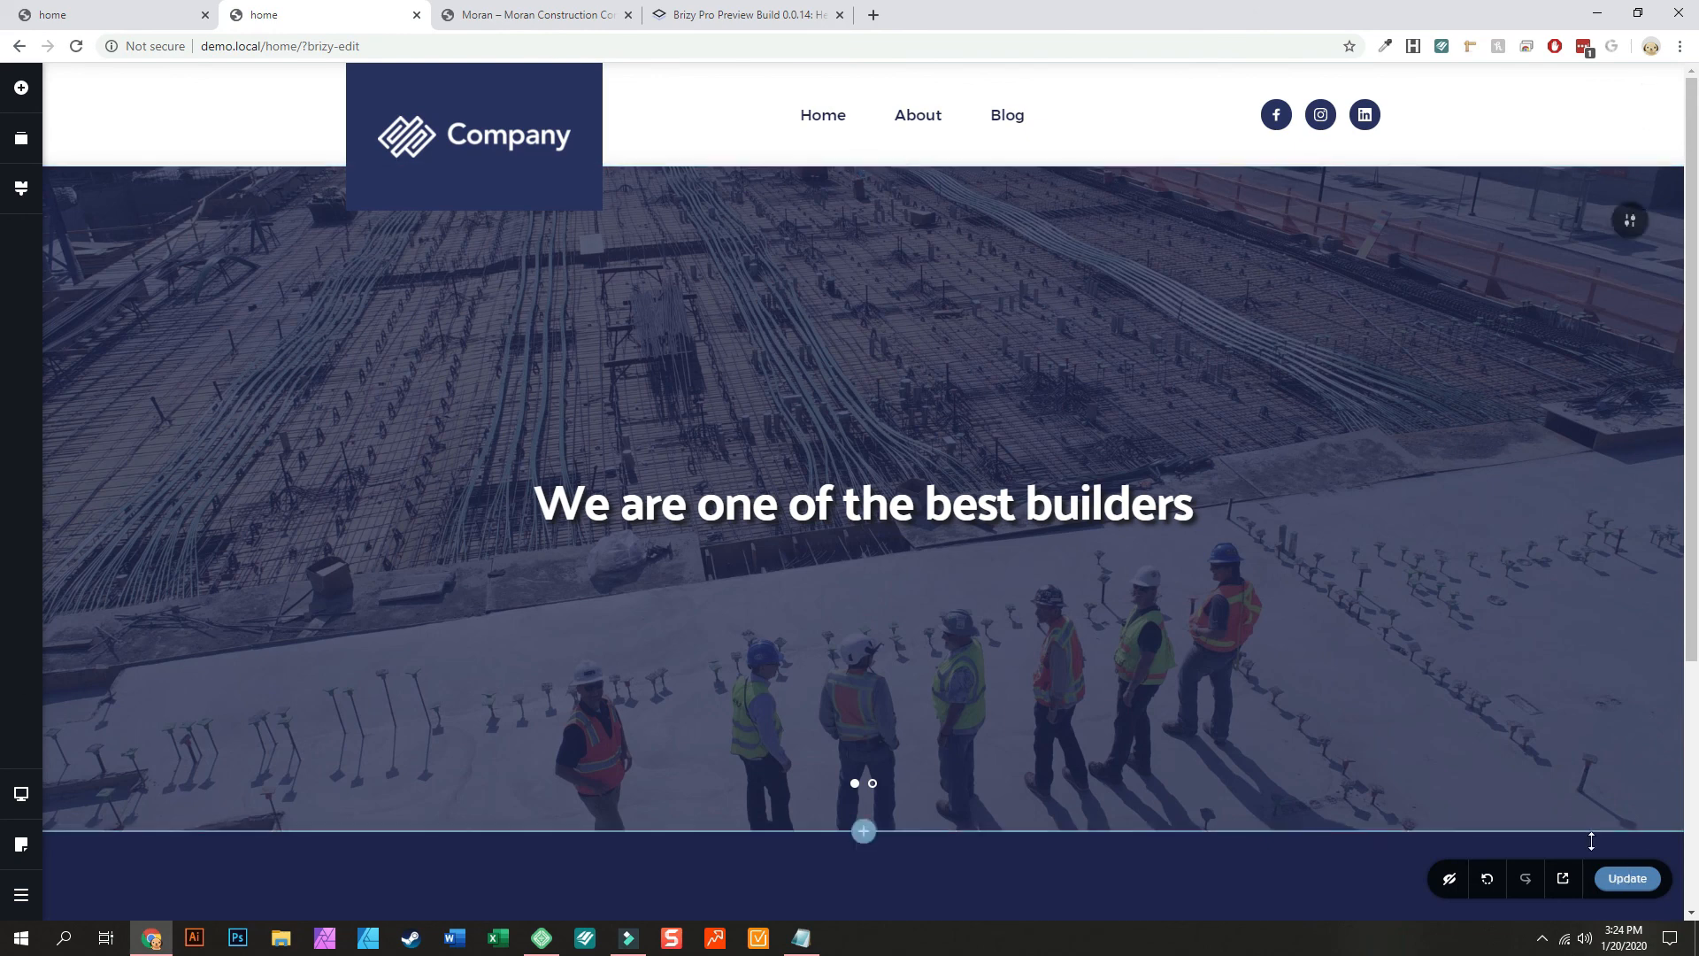
click(1625, 885)
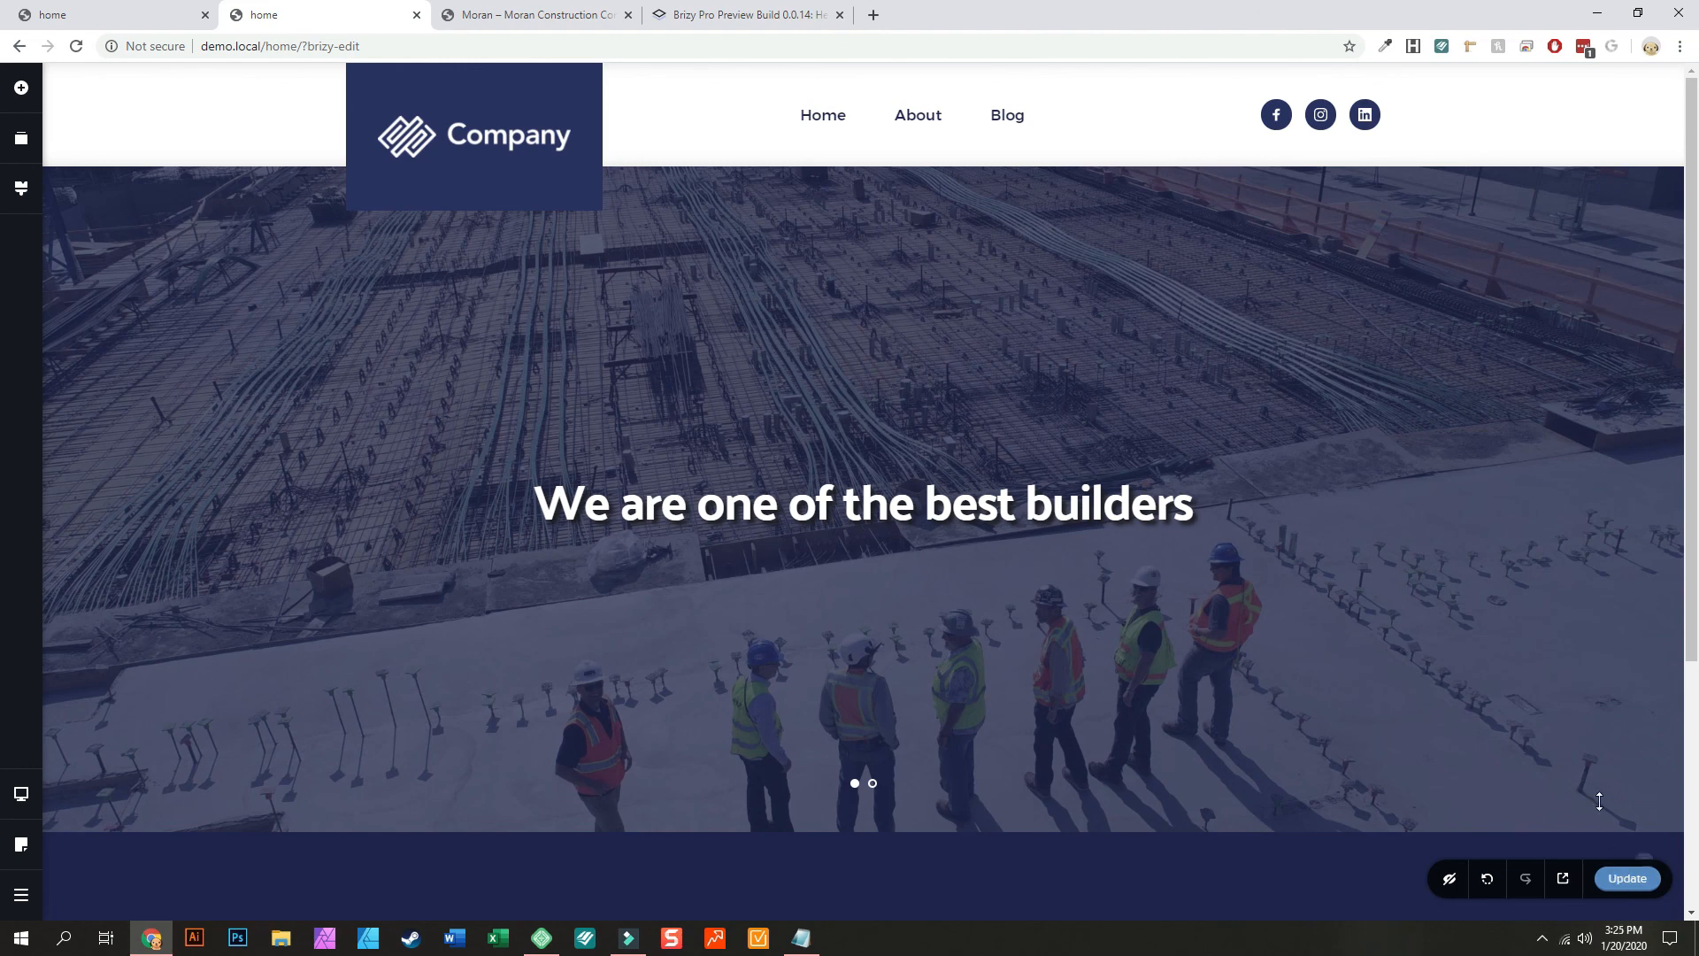
Step: Close the Realtek HD Audio Manager window covering the page editor
scroll(1366, 672, down, 2)
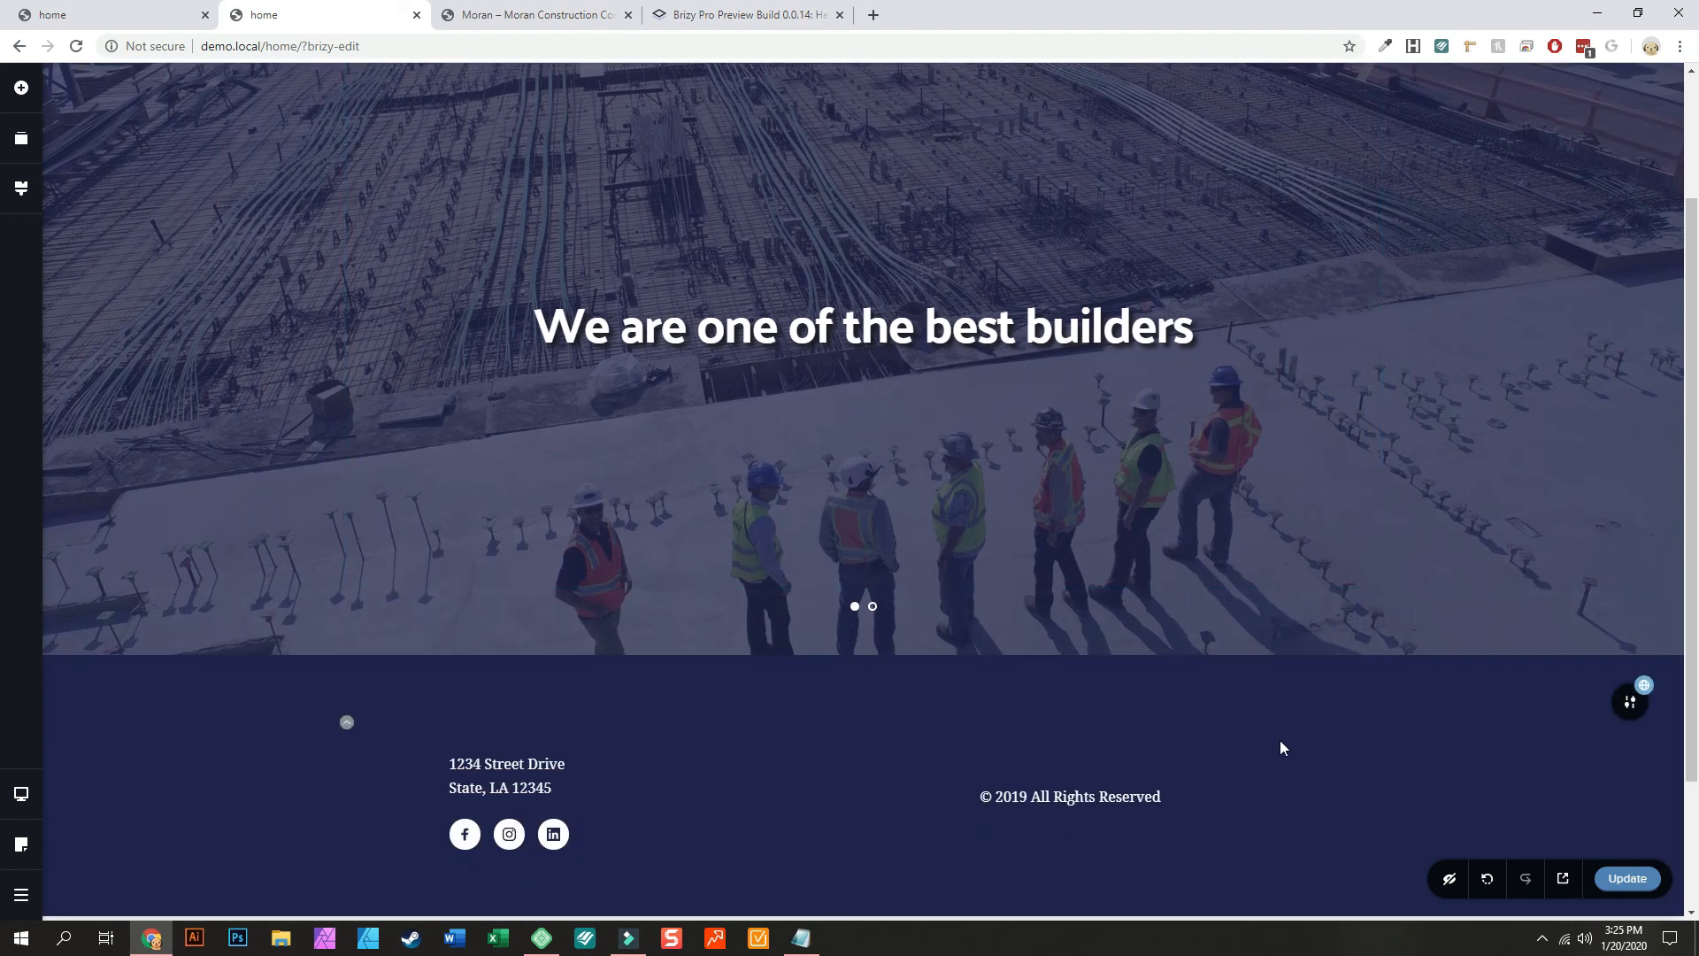
scroll(1280, 740, up, 2)
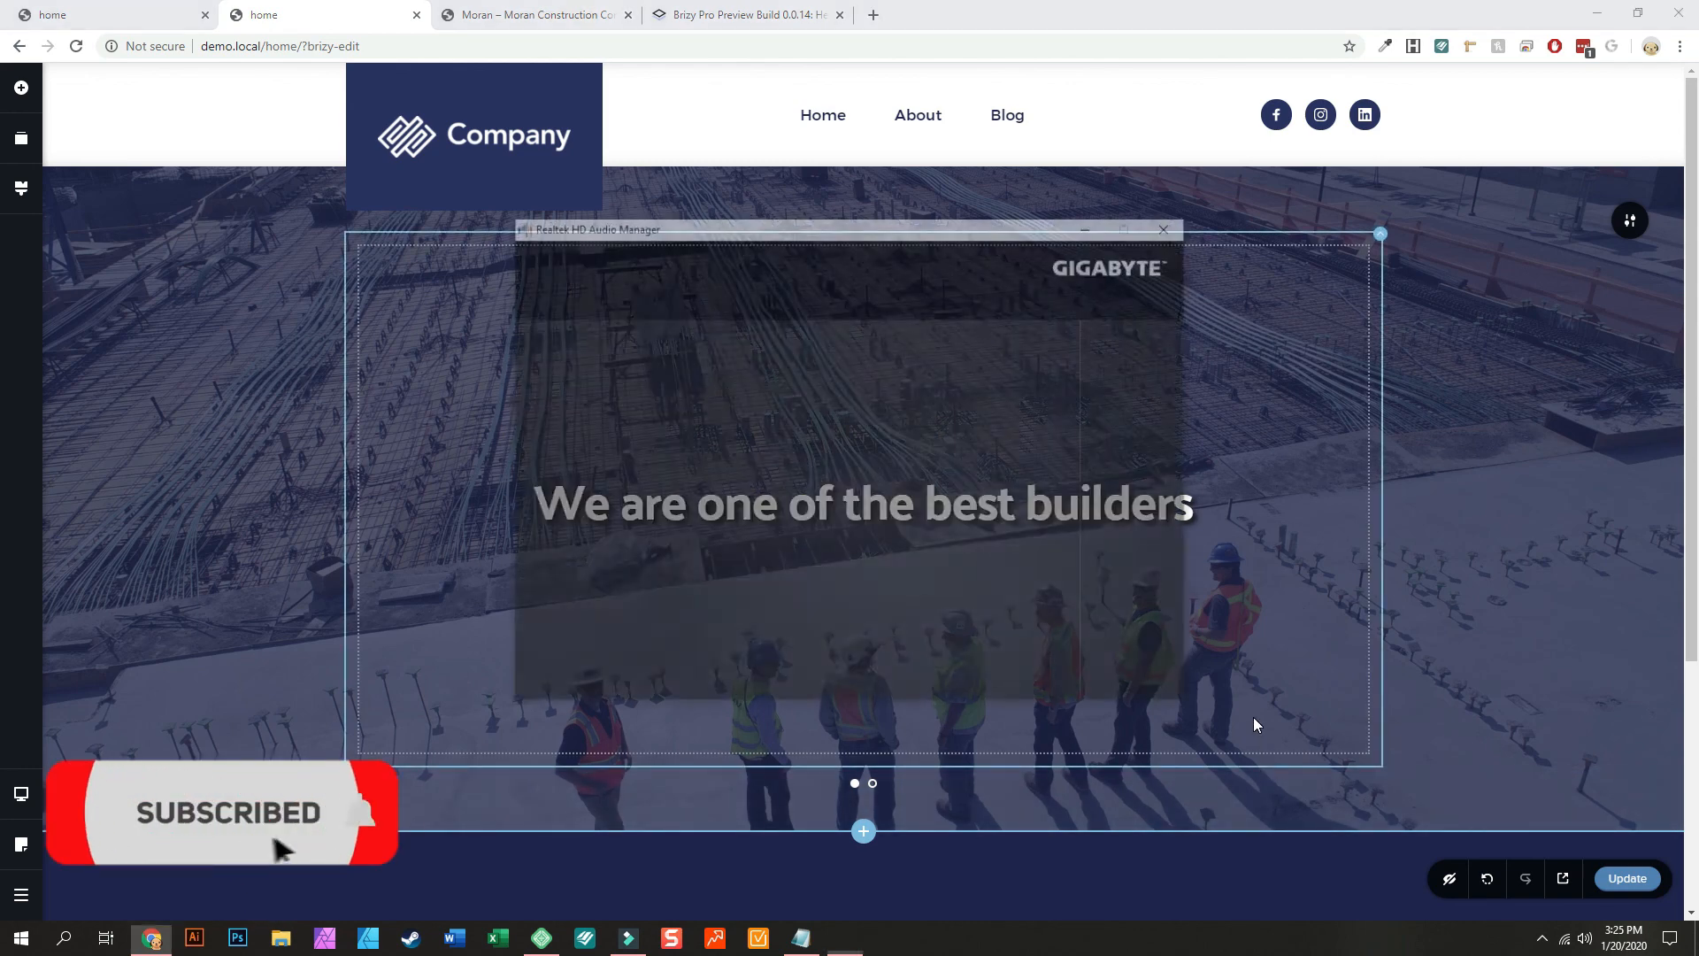
click(1171, 225)
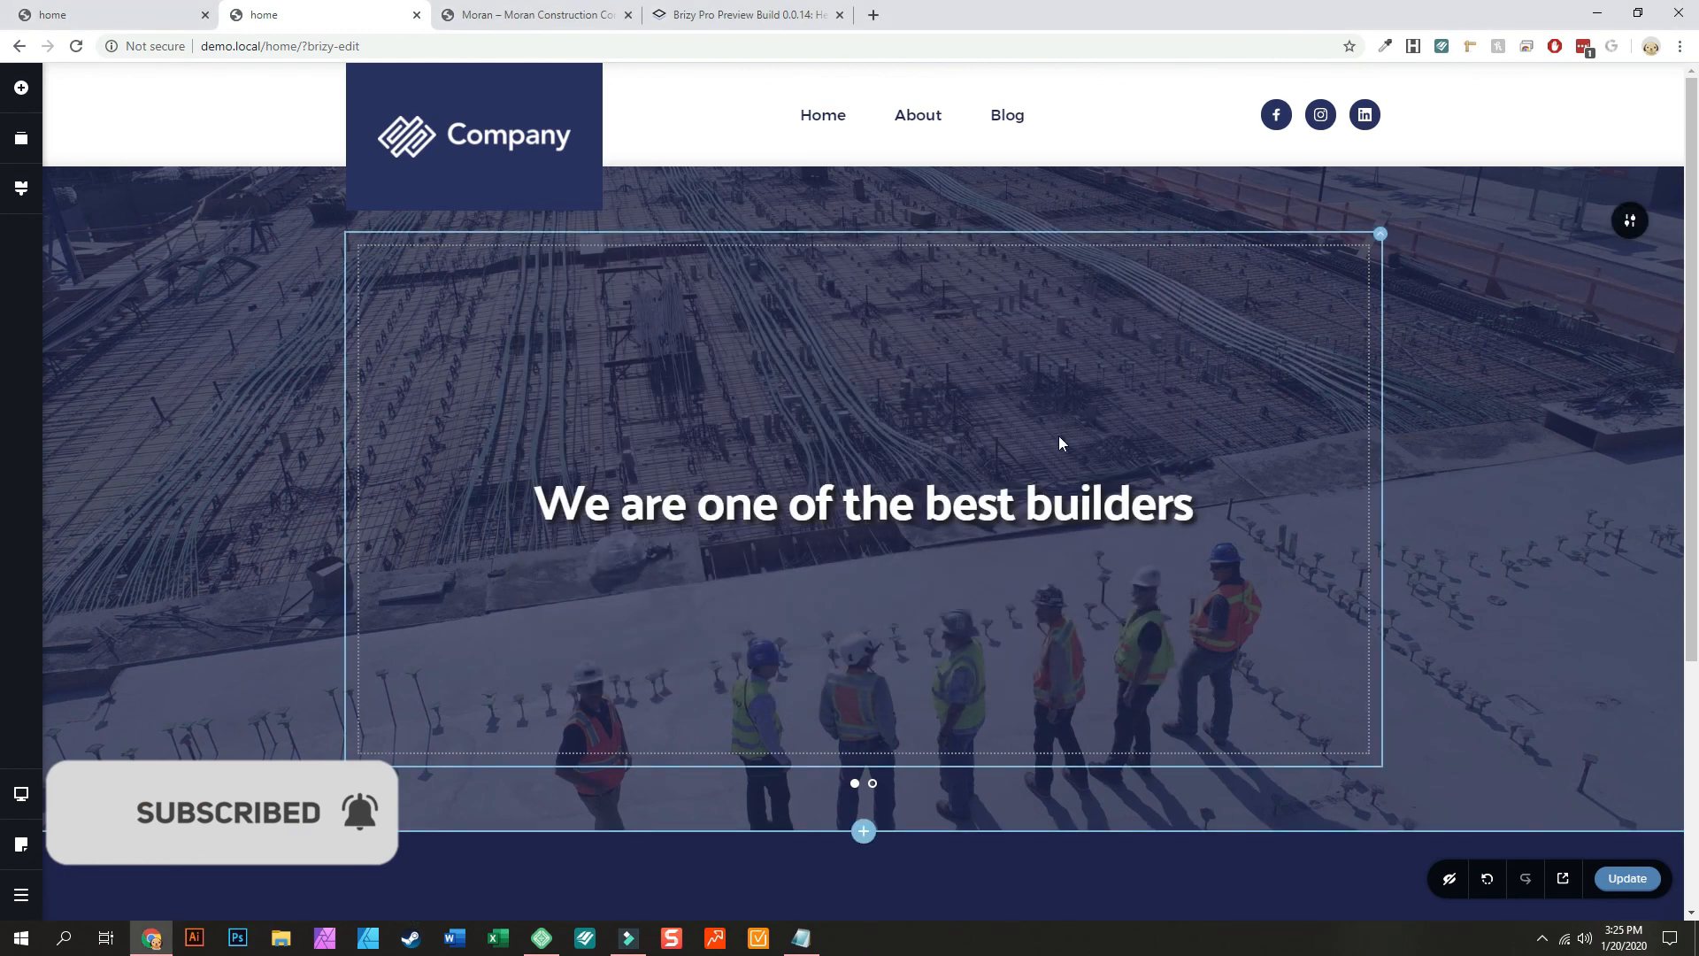